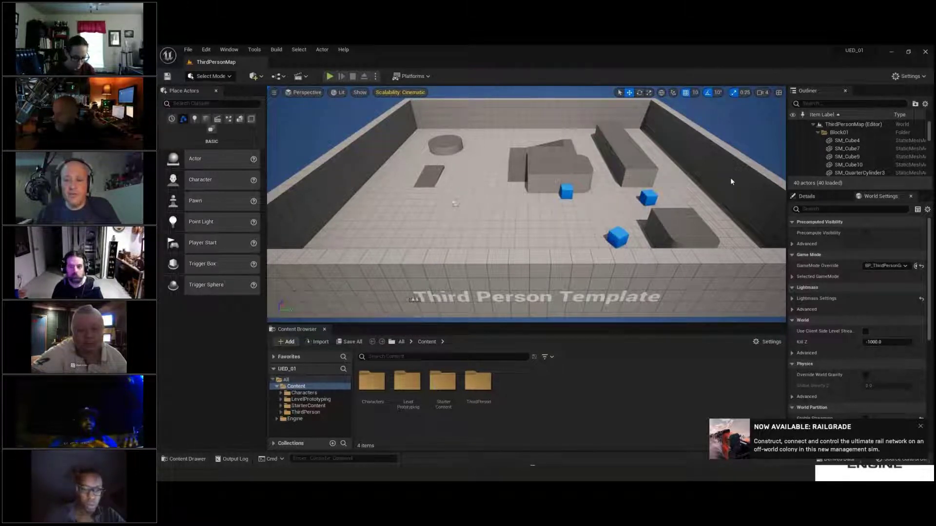
Dismiss the RAILGRADE notification and select the arena floor in the viewport.
left_click(920, 427)
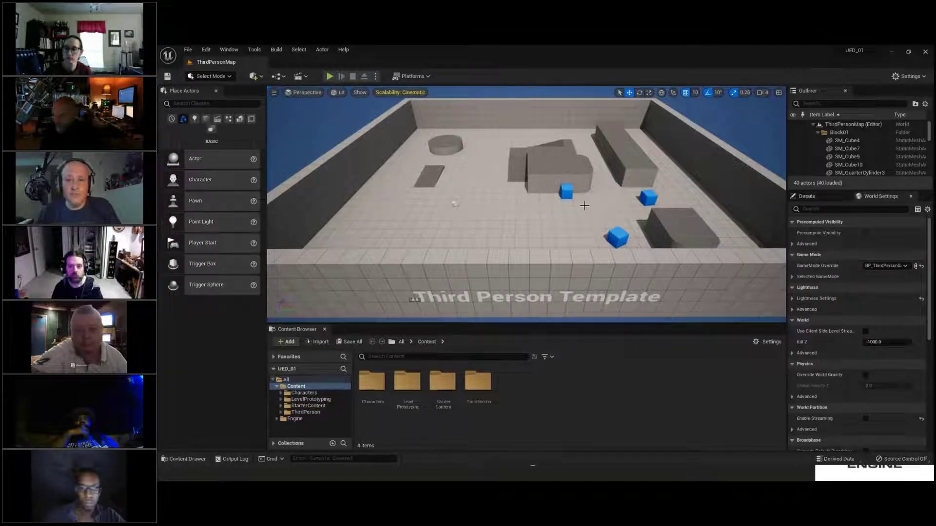
right_click(529, 213)
left_click(518, 208)
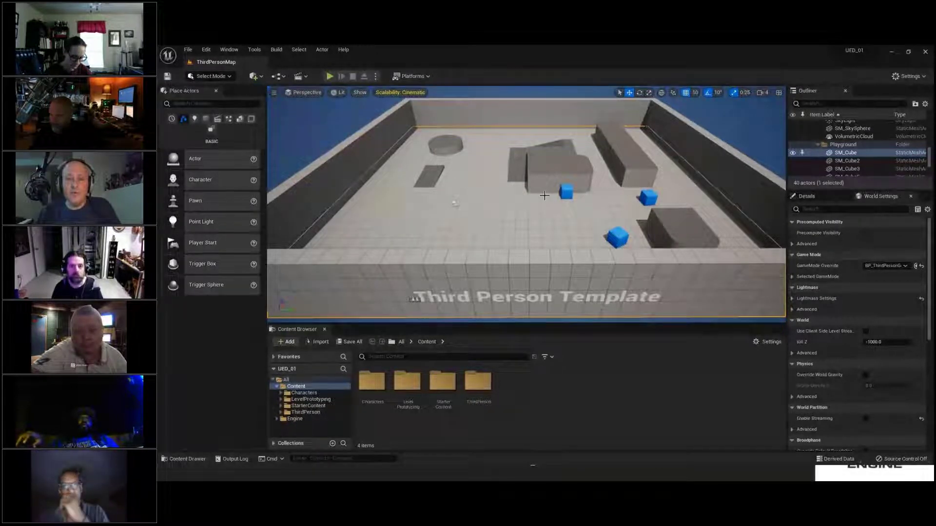
Look over the walled arena from above and fly down to ground level beside the block ramps.
mouse_move(546, 209)
right_mouse_down()
mouse_move(538, 192)
mouse_move(528, 204)
mouse_move(563, 229)
mouse_move(615, 189)
mouse_move(586, 174)
mouse_move(543, 174)
mouse_move(526, 189)
mouse_move(554, 198)
mouse_move(546, 204)
right_mouse_up()
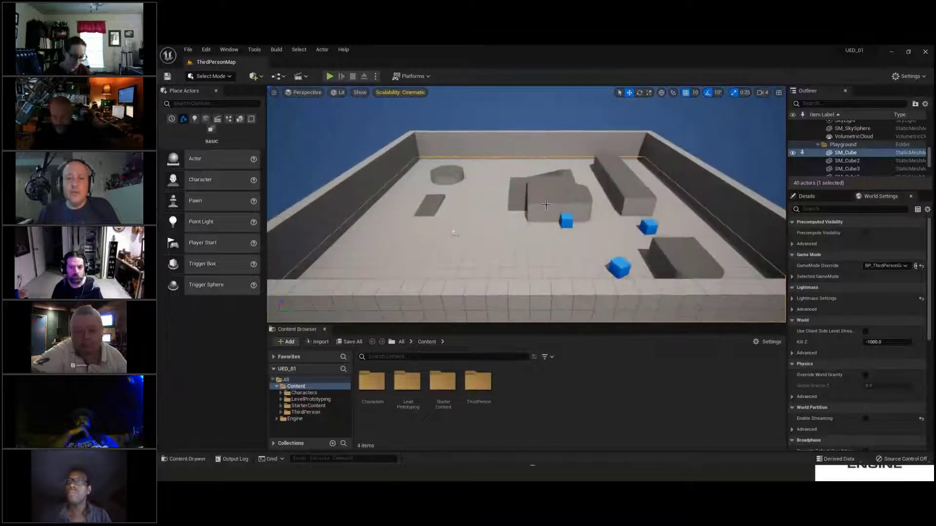
right_click_drag(519, 235, 485, 244)
left_click_drag(484, 244, 536, 429)
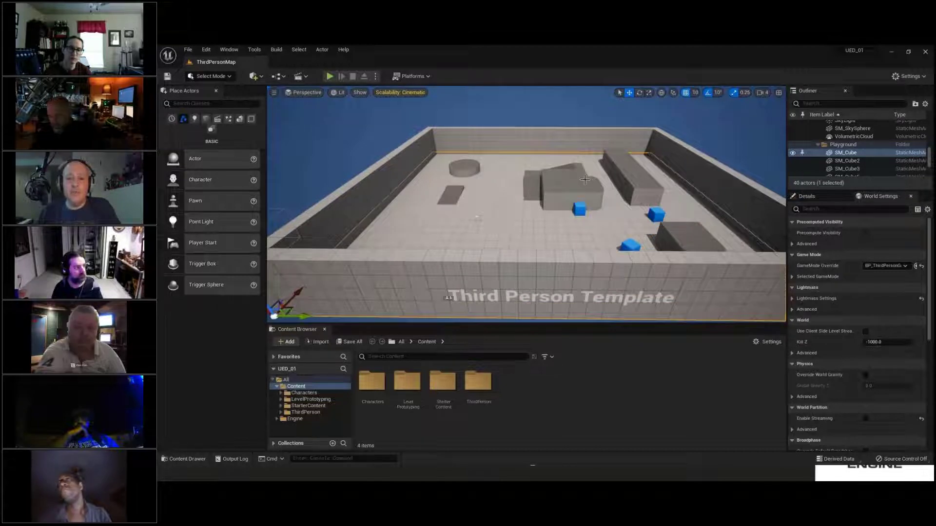
mouse_move(566, 179)
left_mouse_down()
mouse_move(576, 461)
mouse_move(576, 183)
mouse_move(567, 179)
left_mouse_up()
key("e")
left_click_drag(582, 145, 581, 146)
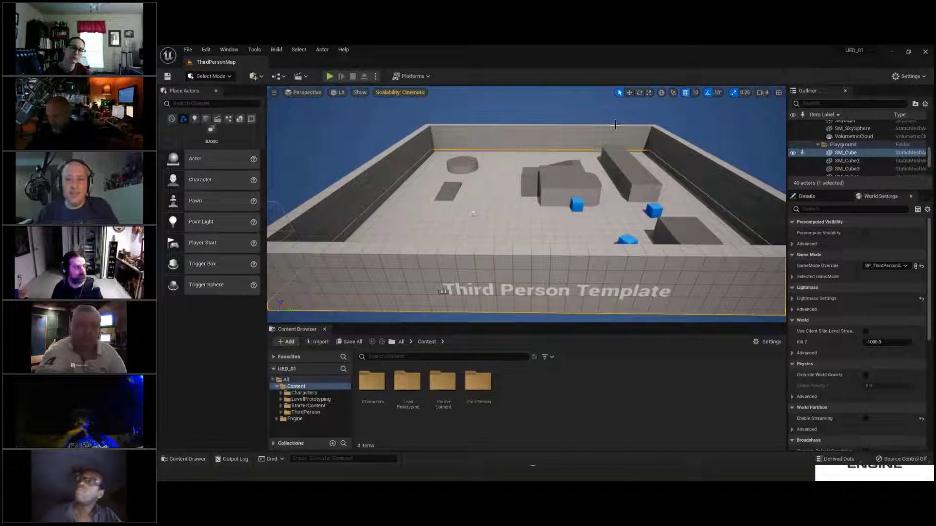
key("q")
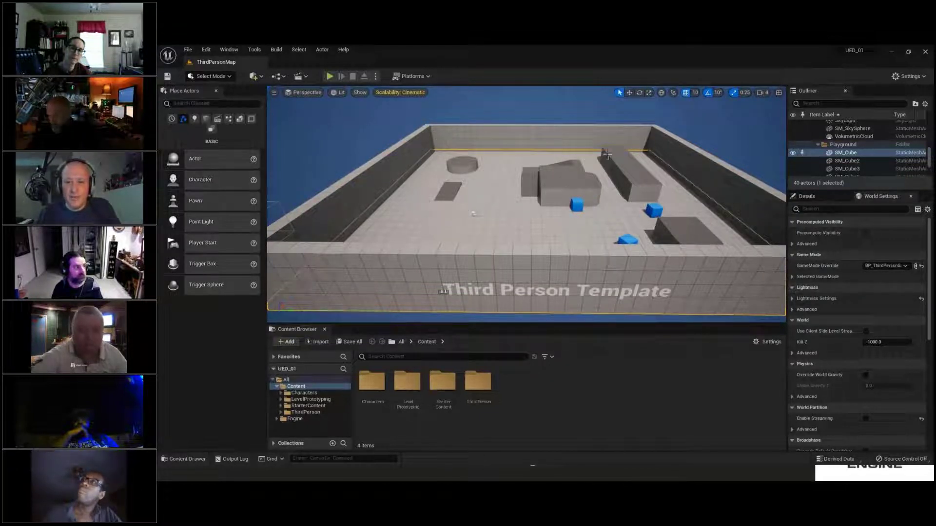
right_click_drag(550, 173, 548, 171)
middle_click_drag(548, 171, 559, 44)
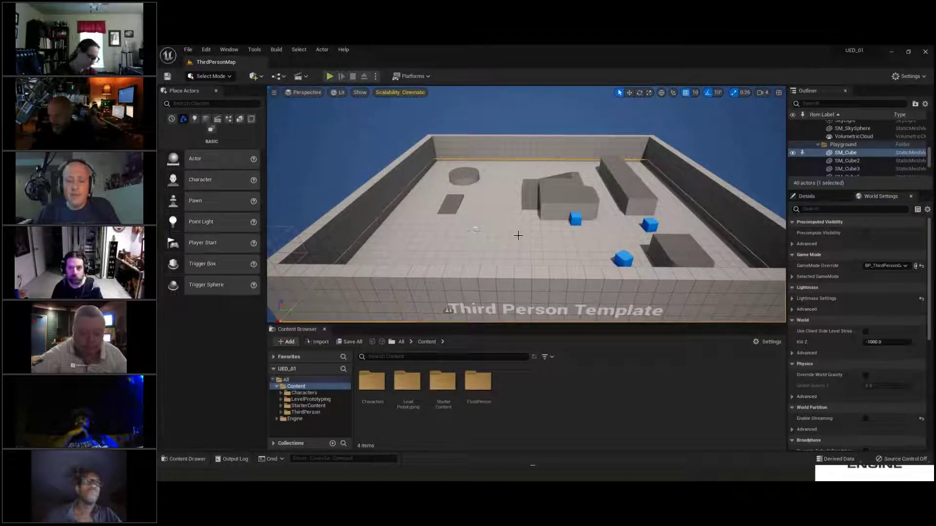
mouse_move(518, 236)
right_mouse_down()
mouse_move(519, 247)
mouse_move(642, 229)
mouse_move(372, 205)
mouse_move(379, 196)
mouse_move(665, 174)
mouse_move(672, 98)
mouse_move(621, 196)
mouse_move(617, 107)
mouse_move(611, 177)
mouse_move(765, 159)
mouse_move(613, 197)
mouse_move(287, 219)
mouse_move(409, 198)
mouse_move(589, 192)
mouse_move(521, 237)
right_mouse_up()
key("w")
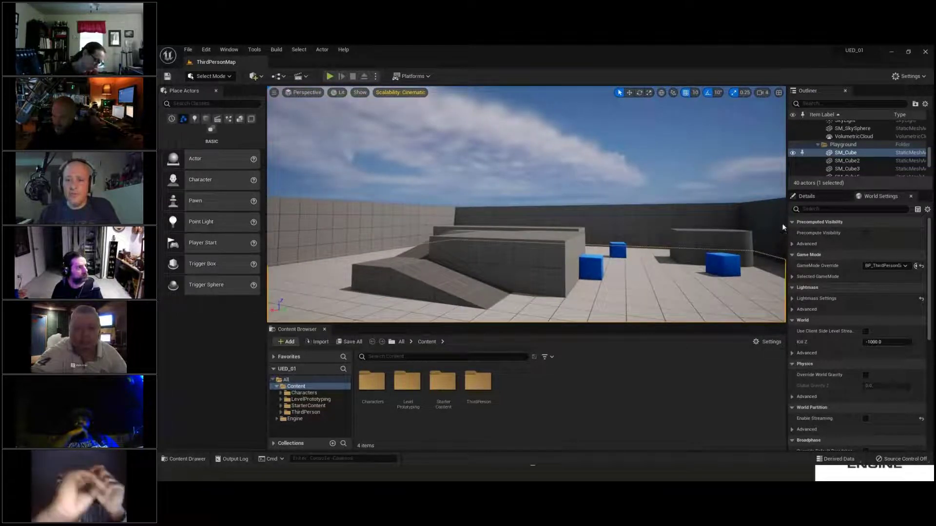
Select the two nearer blue cubes and the large gray block behind the ramp in turn.
left_click(723, 265)
left_click(592, 270)
left_click(539, 264)
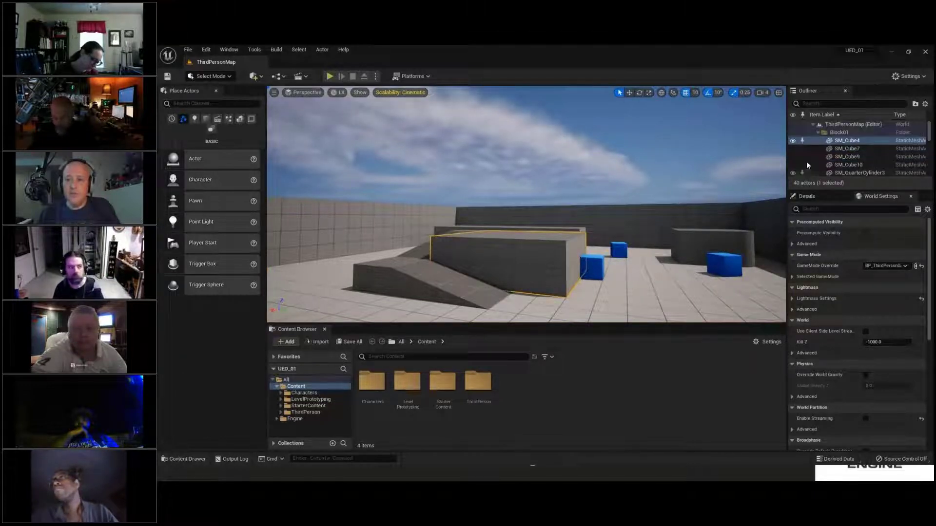
Select SM_Cube7 in the actor list and frame it so the whole block is in view.
left_click(855, 148)
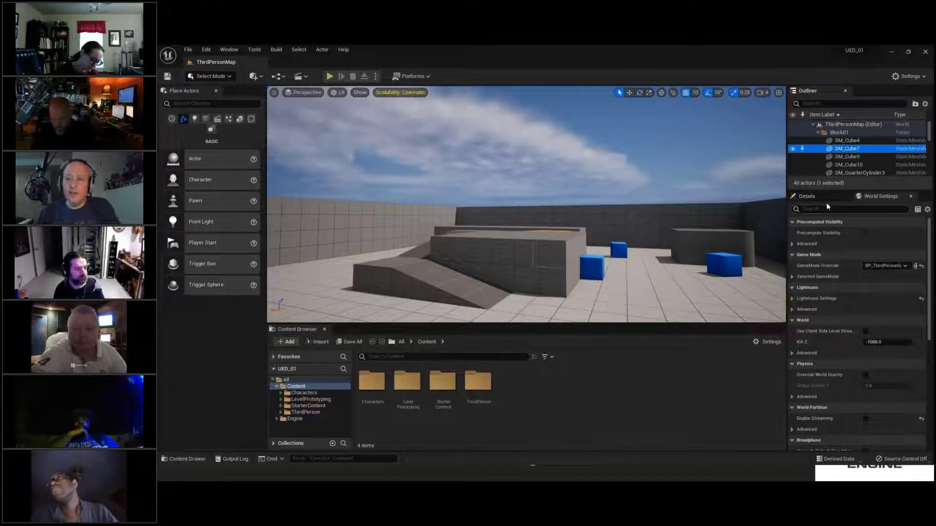
left_click(854, 150)
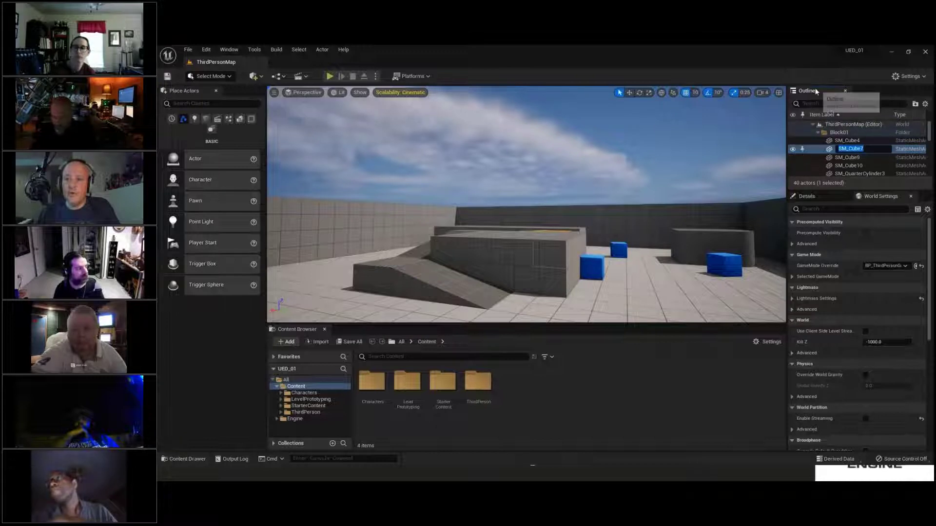
left_click(827, 151)
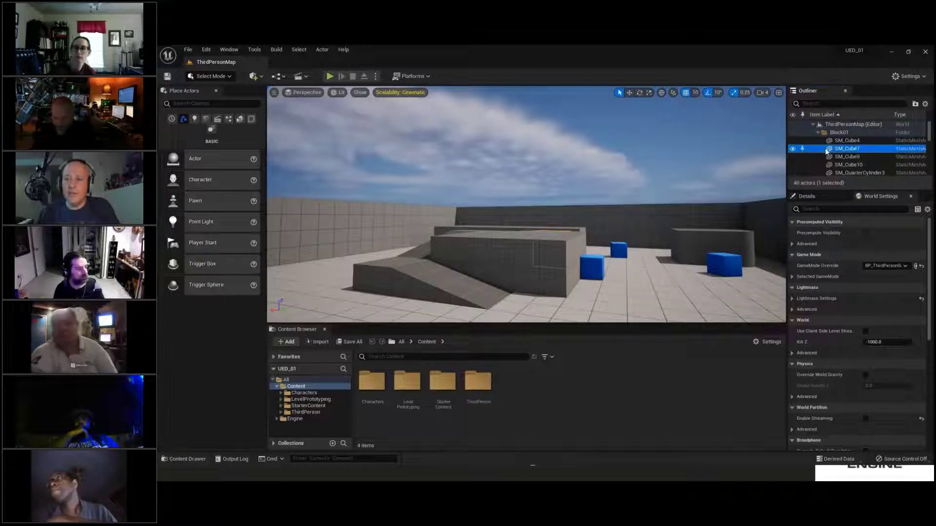
double_click(866, 152)
scroll(716, 172, "up", 5)
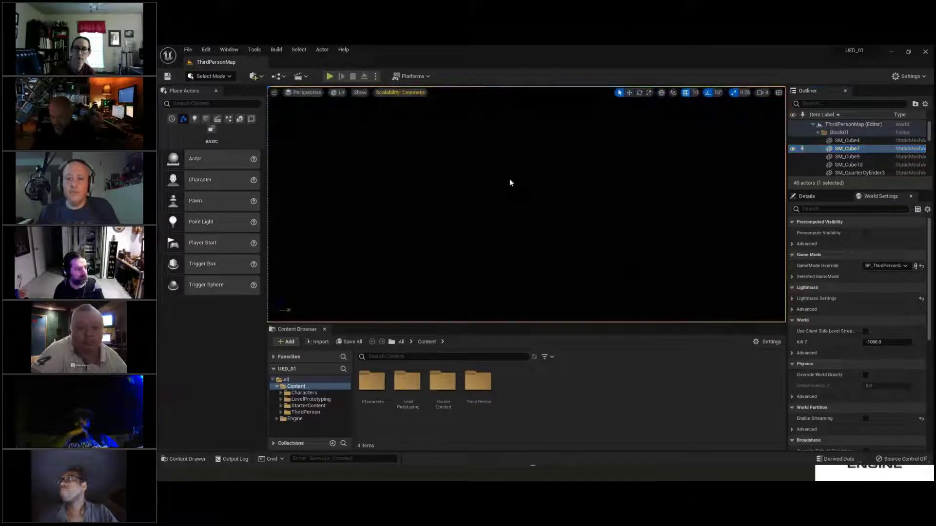
scroll(509, 180, "down", 5)
scroll(478, 174, "up", 5)
scroll(454, 168, "down", 8)
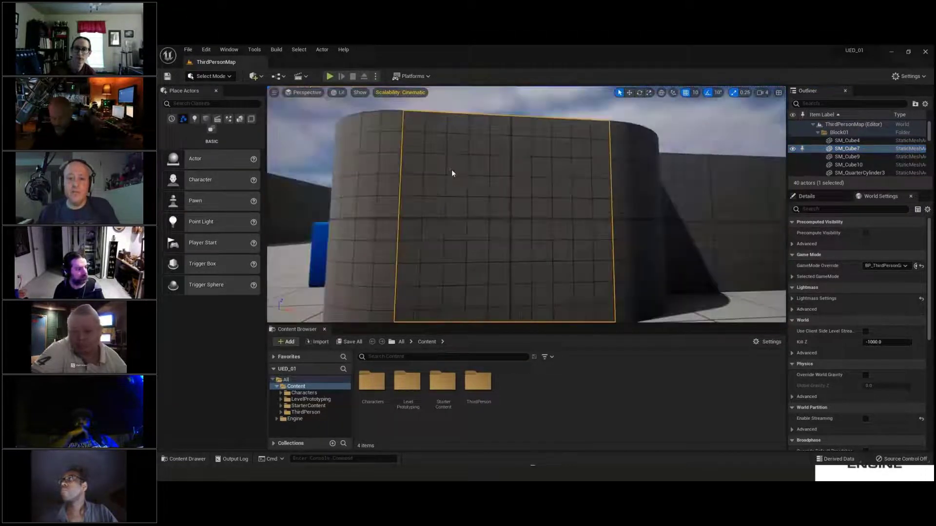
scroll(451, 169, "down", 3)
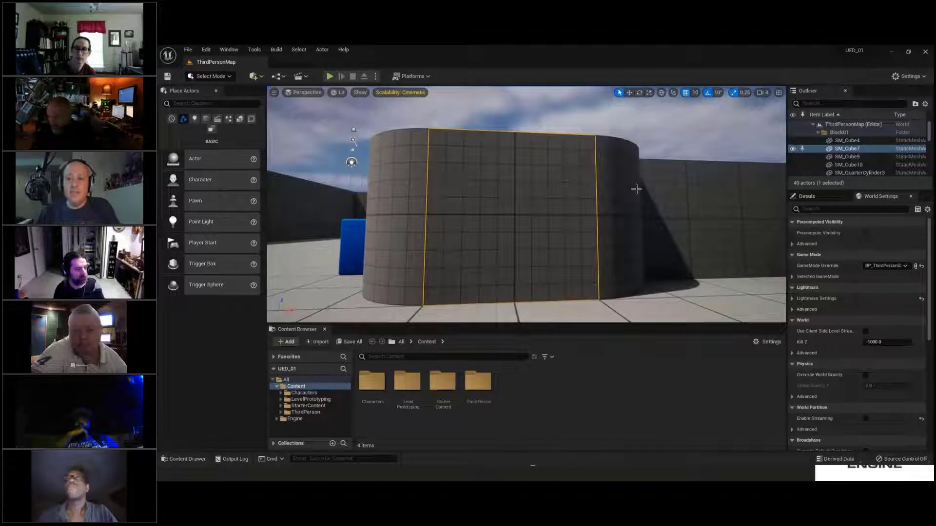
Focus the view on SM_Cube9 and look around its surroundings in the arena.
left_click(848, 157)
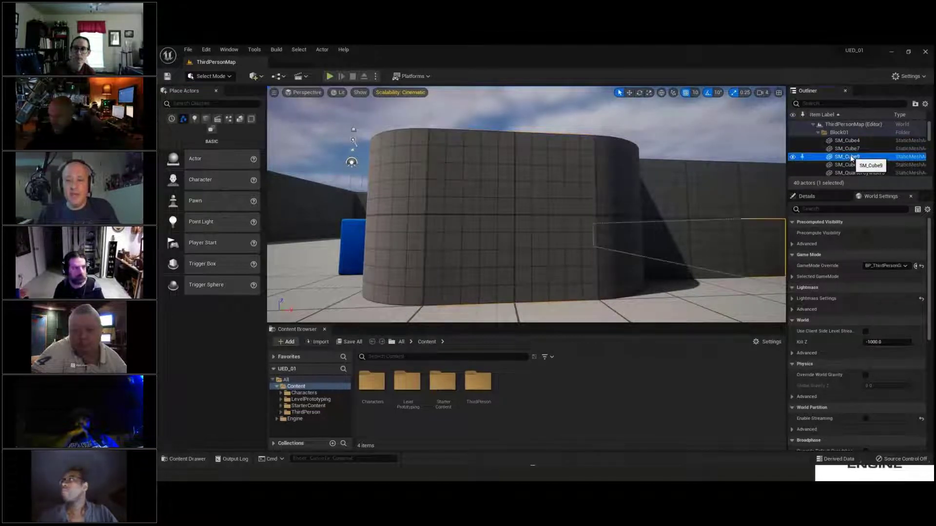
double_click(851, 158)
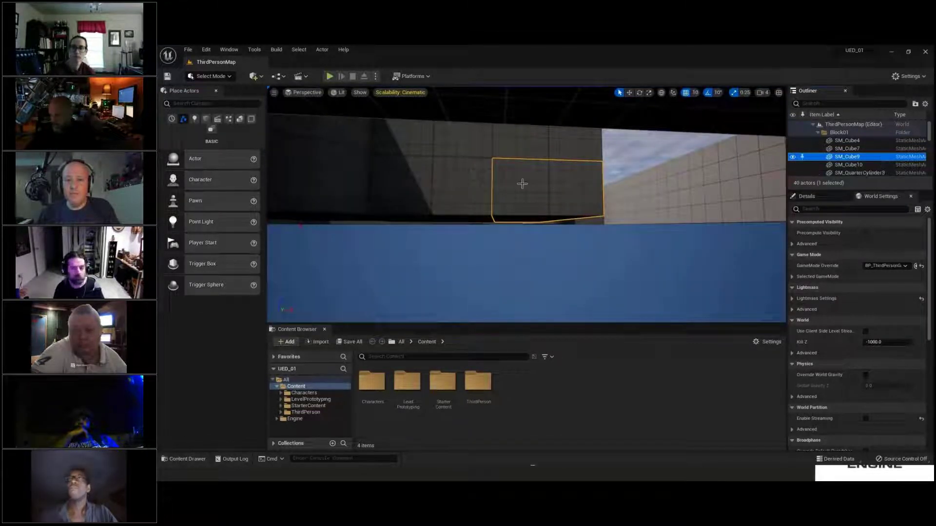
right_click_drag(606, 187, 800, 157)
double_click(800, 158)
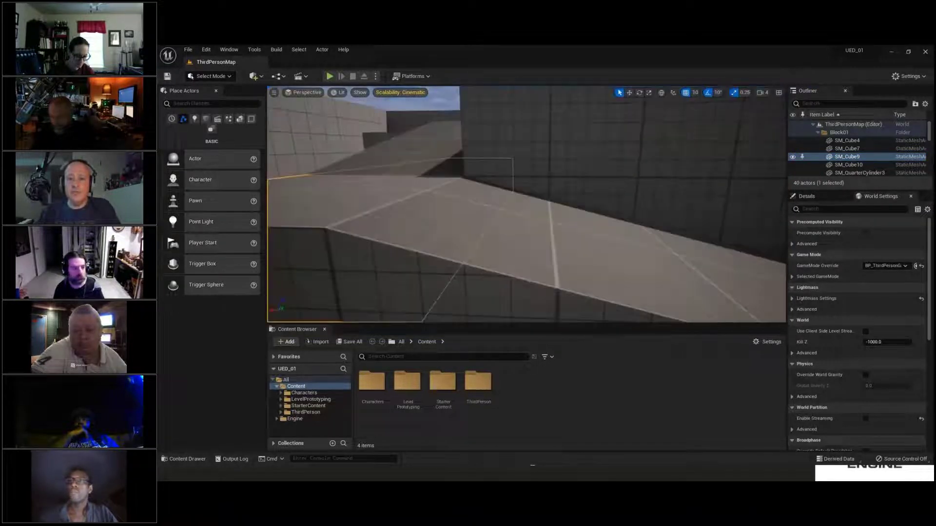
right_click_drag(800, 158, 605, 187)
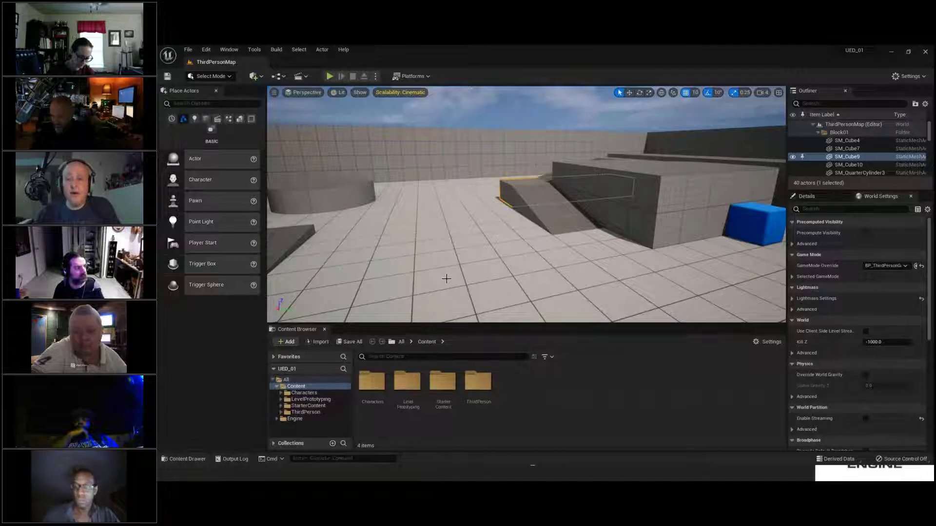
Select one quarter of the round platform and look across the arena toward the player start.
left_click(350, 196)
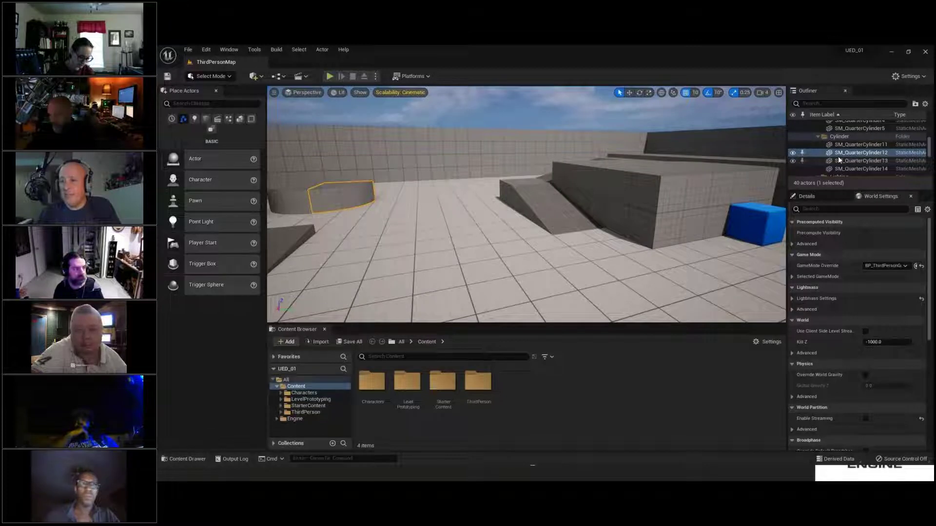
right_click_drag(708, 179, 861, 160)
scroll(650, 189, "up", 1)
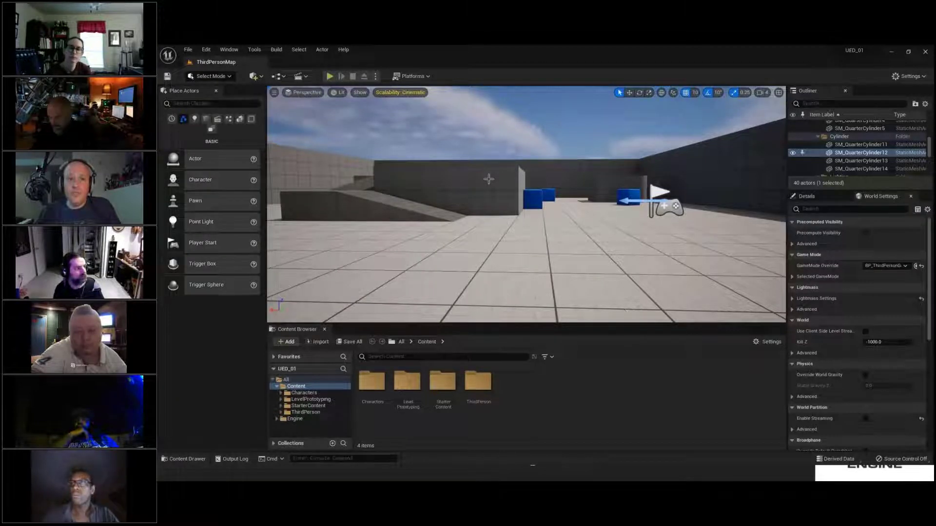
Play-test the level by running and jumping the character around the ramps and into the blue cubes, and end the session.
left_click(329, 77)
key("w")
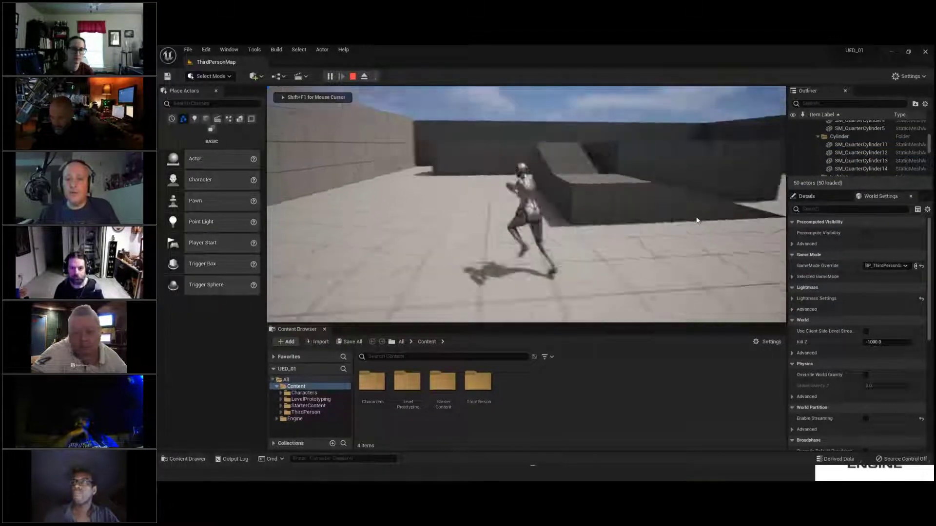
key("space")
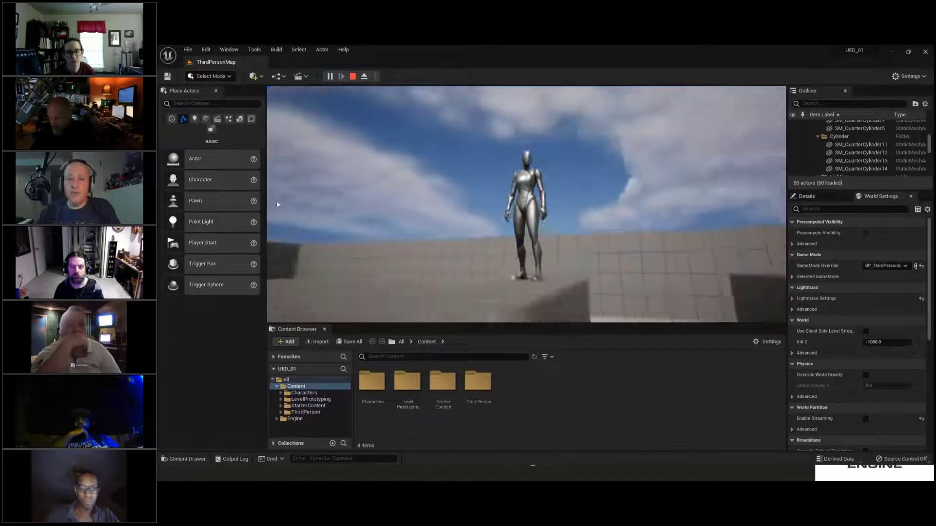
key("w")
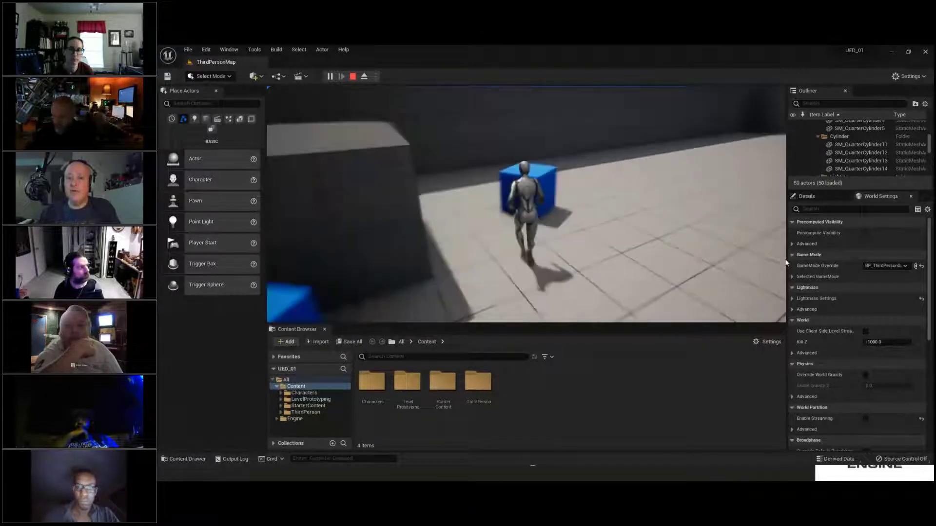
key("d")
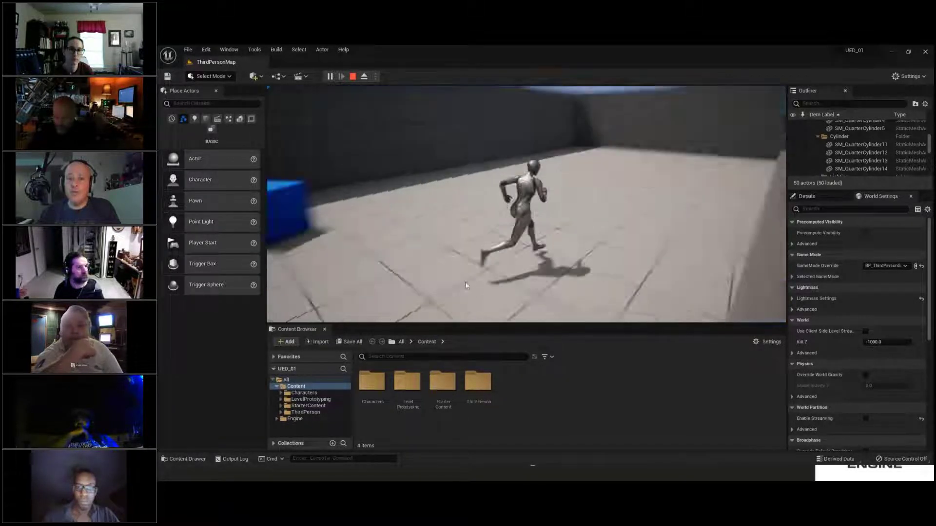
key("s")
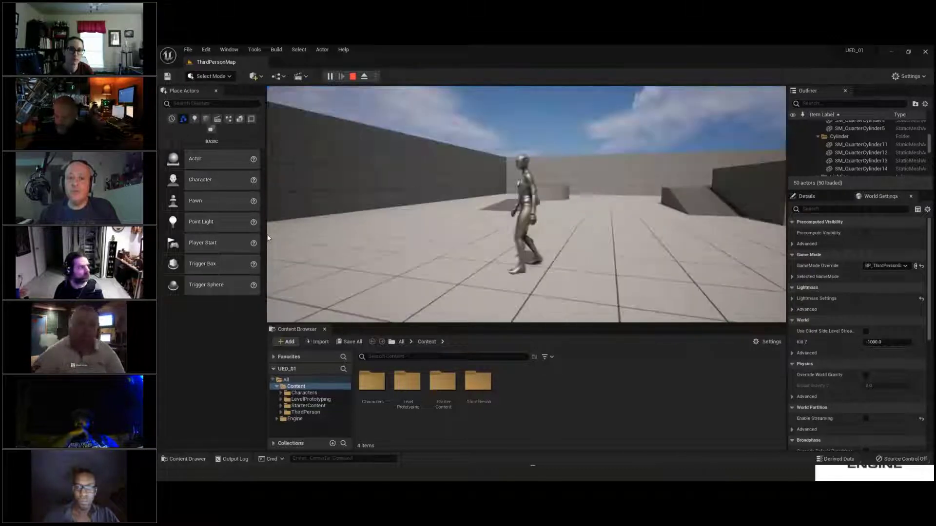
key("w")
key("w")
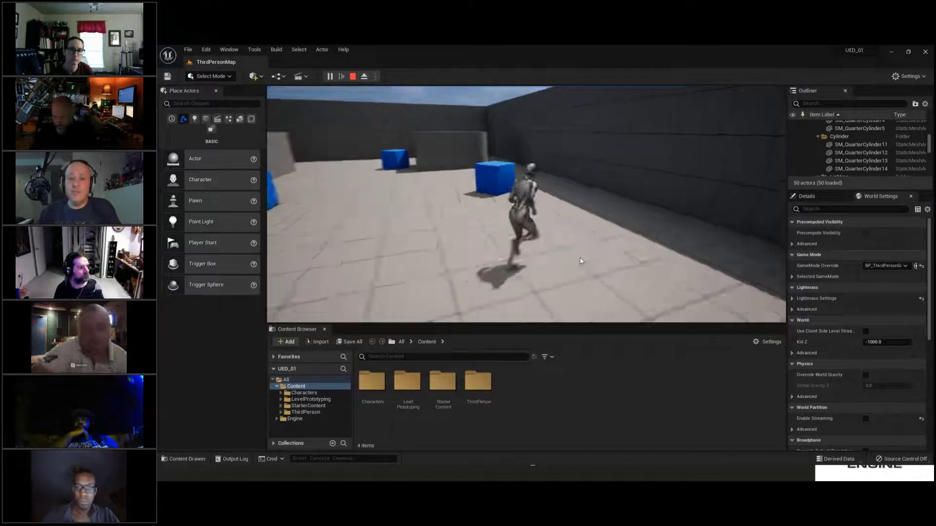
key("w")
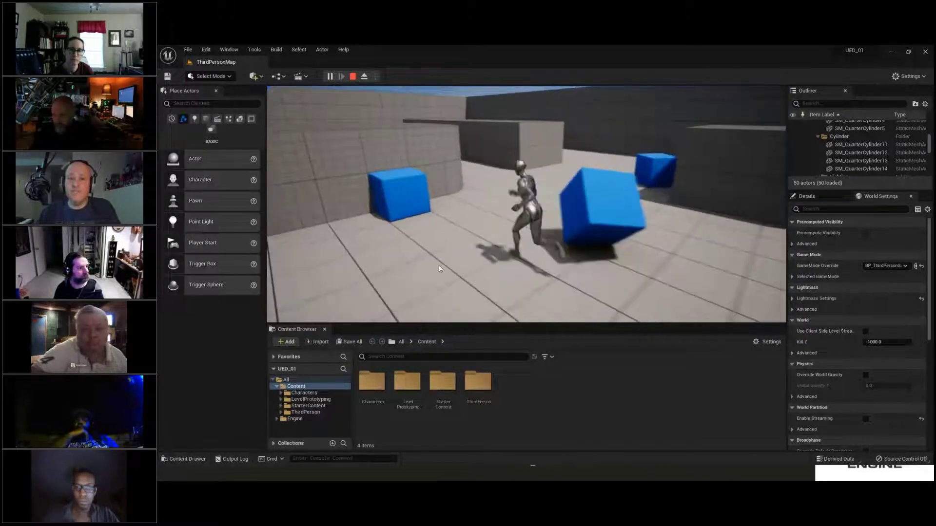
key("w")
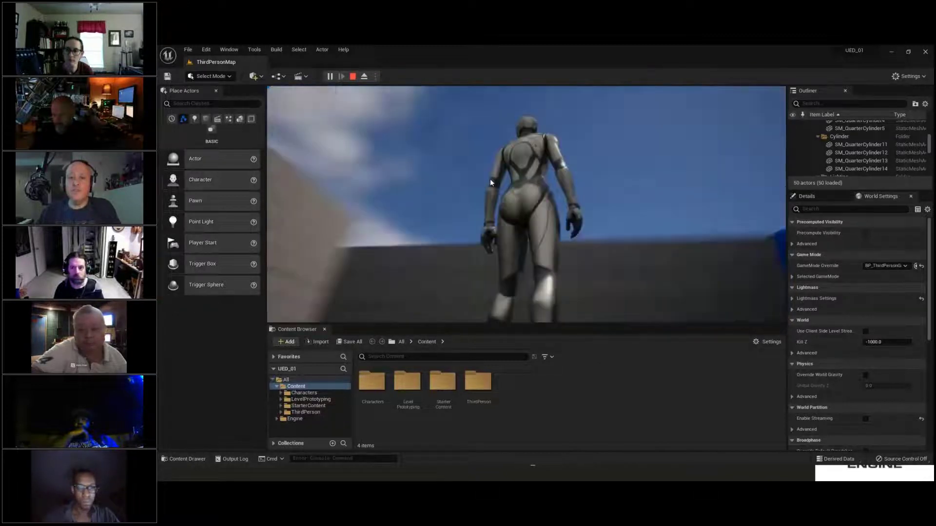
key("w")
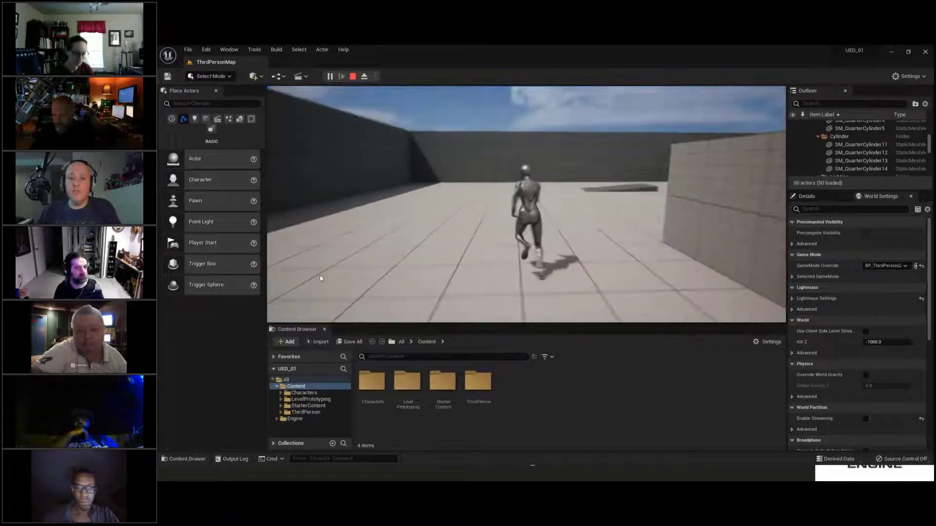
key("space")
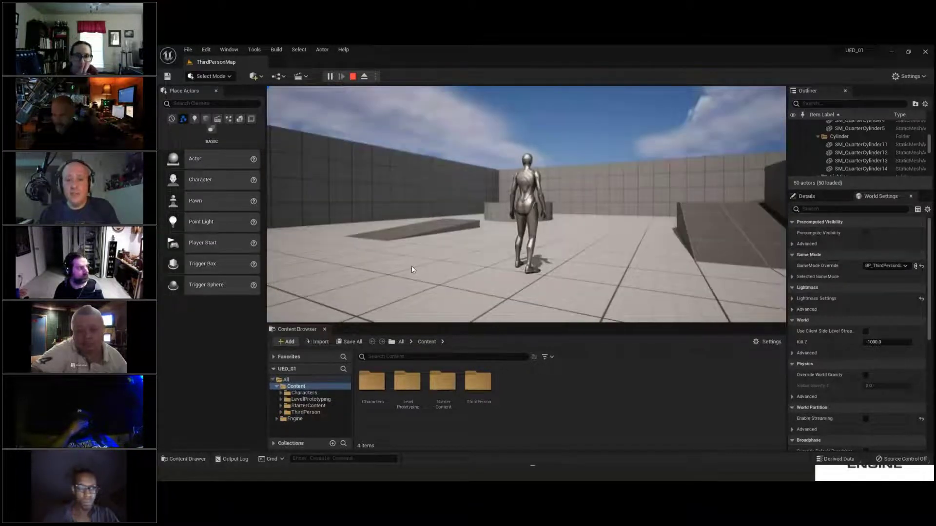
key("Escape")
Close the docked Content Browser, select the arena floor and open the Content Drawer.
right_click_drag(534, 250, 518, 293)
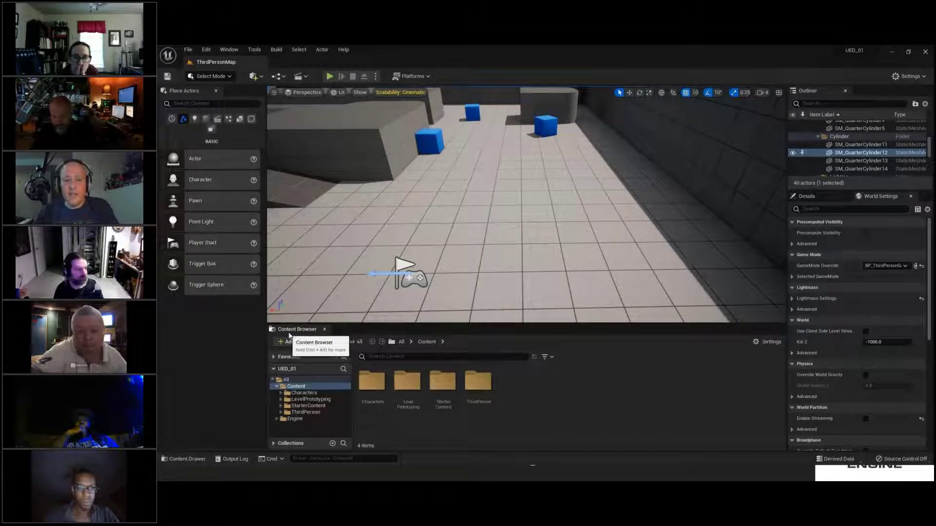
left_click(324, 330)
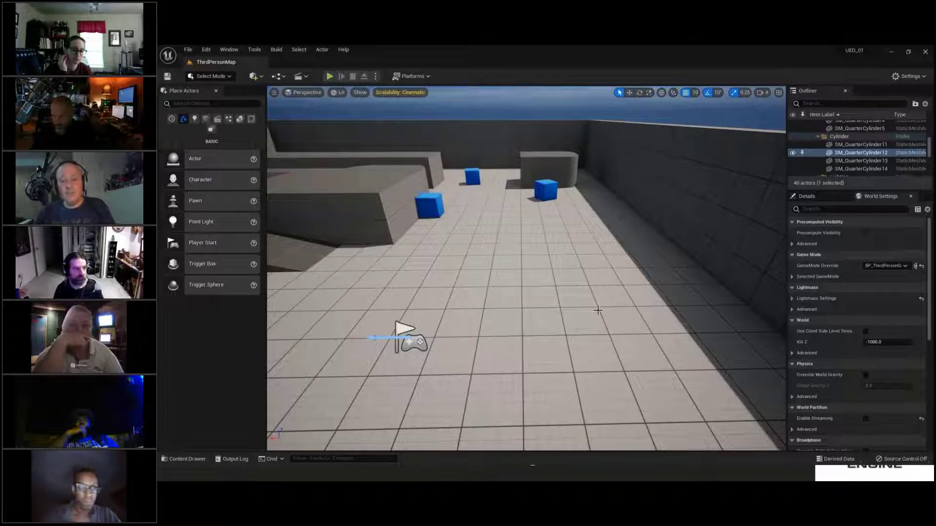
left_click(579, 385)
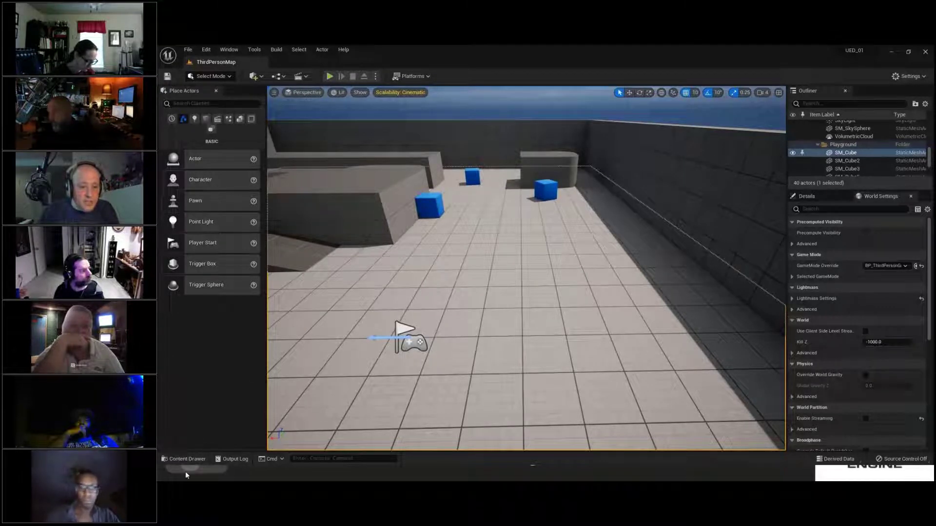
left_click(187, 459)
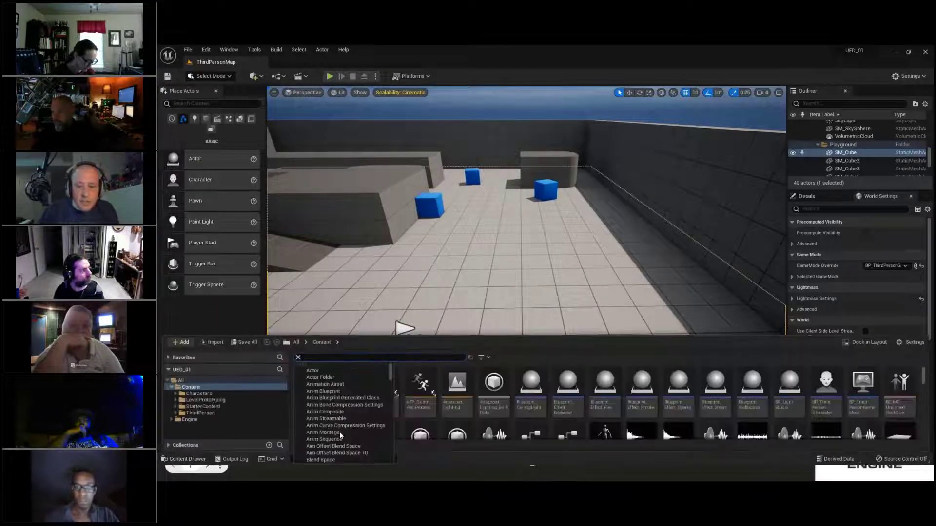
Dock the Content Drawer into the layout and close the docked Content Browser again.
left_click(690, 343)
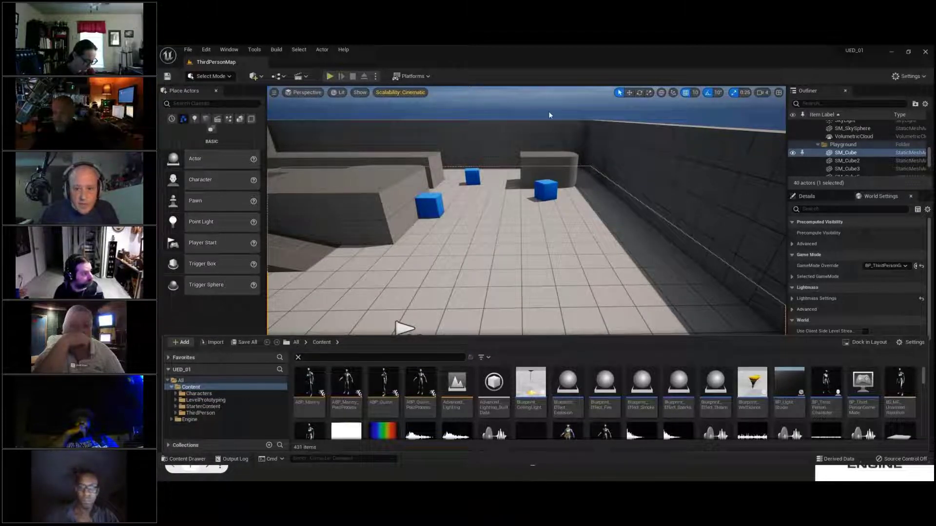
left_click(853, 343)
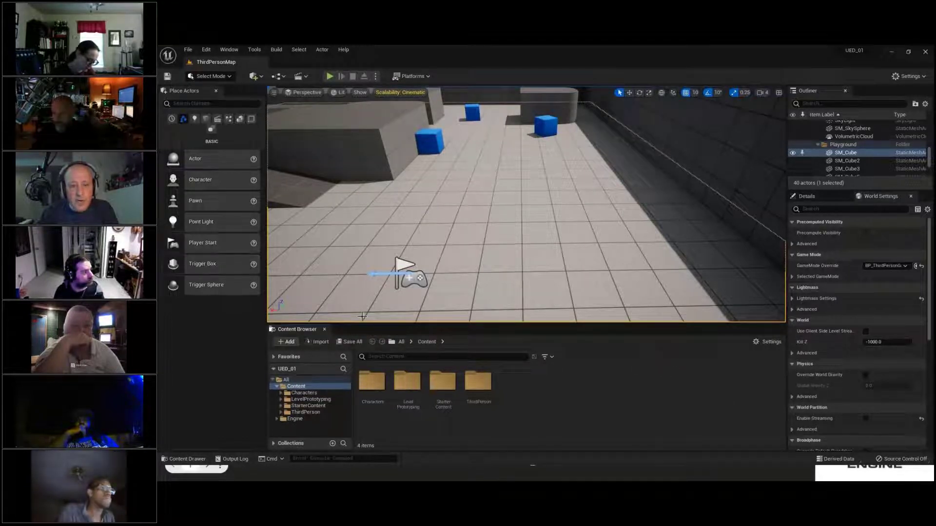
left_click(325, 329)
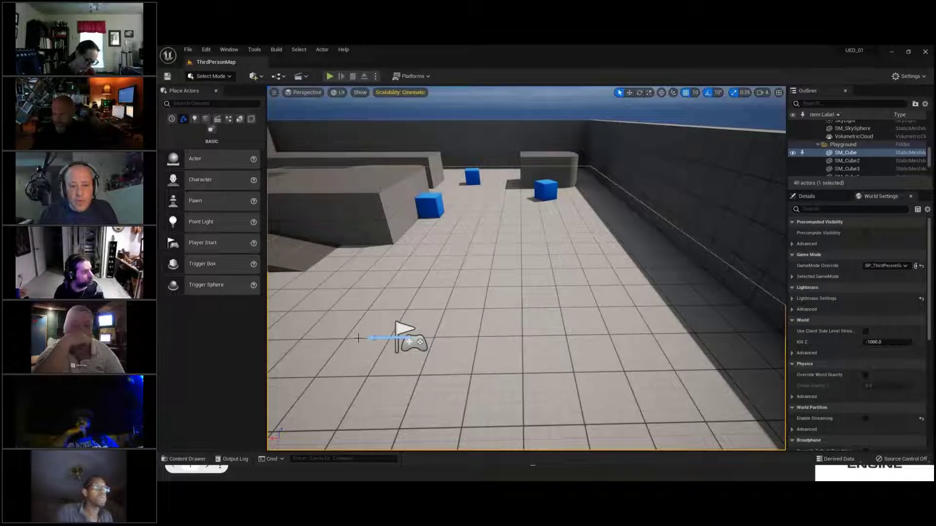
left_click_drag(423, 365, 427, 363)
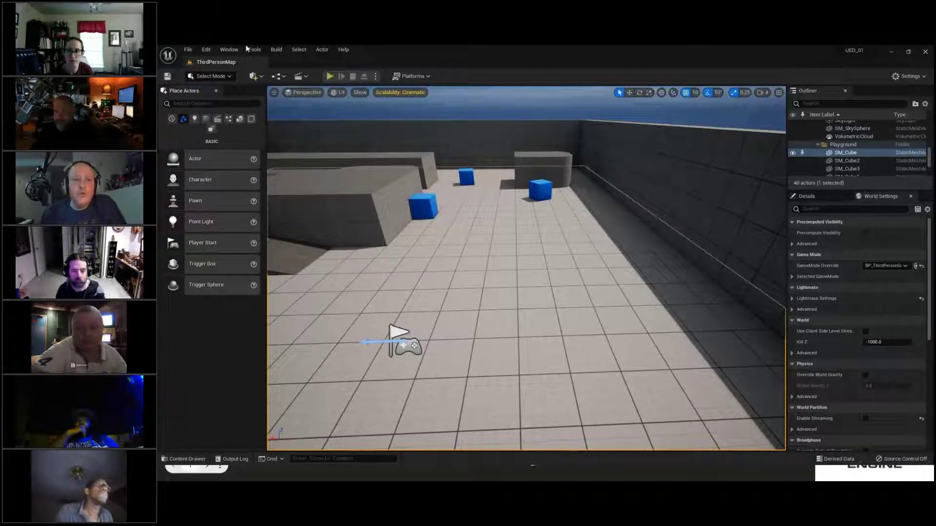
Load the Default Editor Layout to reset the arrangement of the editor panels.
left_click(229, 50)
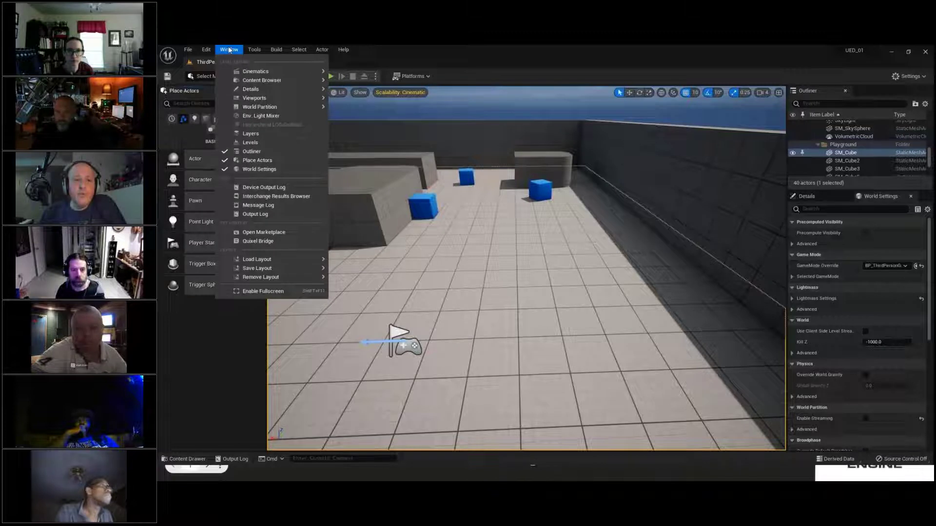
mouse_move(263, 259)
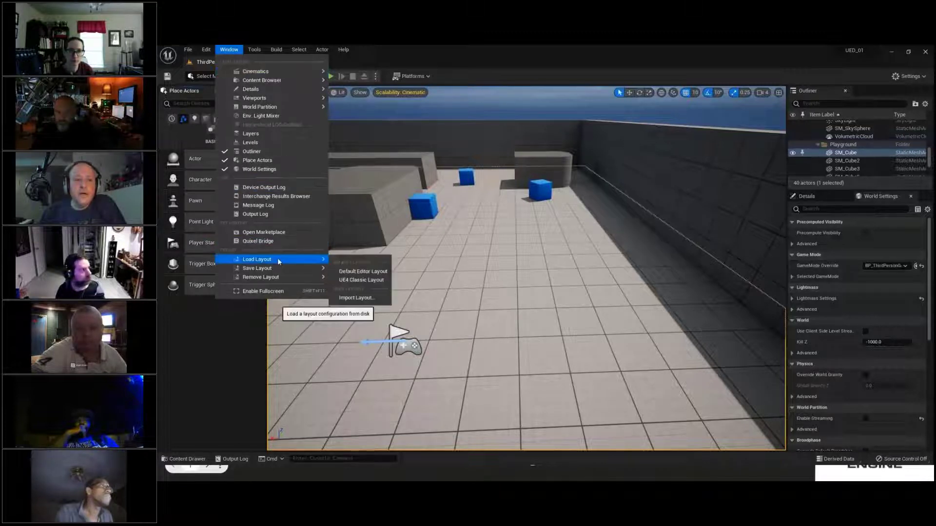
left_click(352, 273)
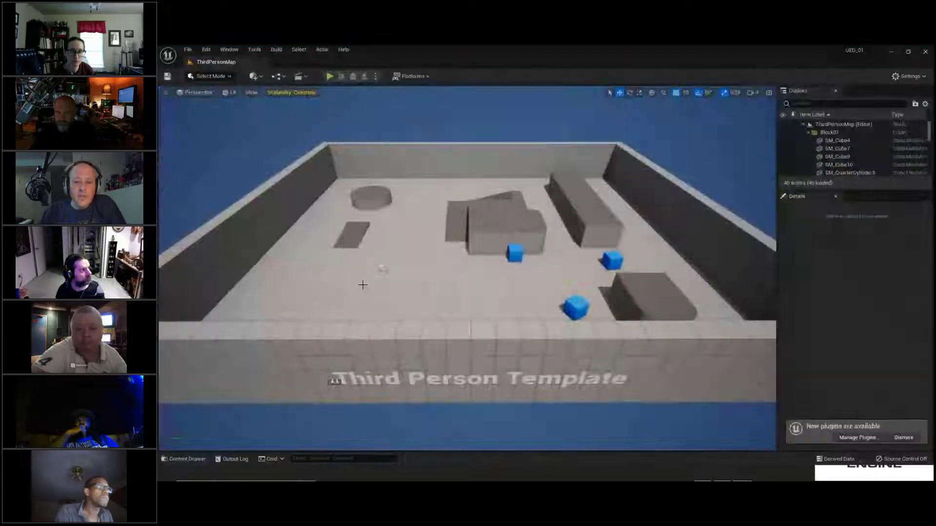
Select the sky sphere in the level and toggle the Content Drawer open and closed several times, leaving it open.
left_click(268, 430)
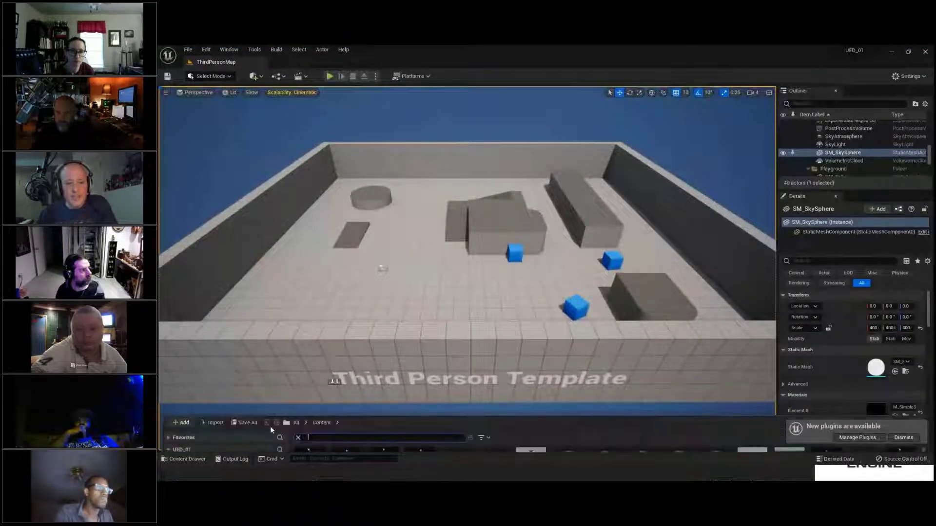
key("ctrl+space")
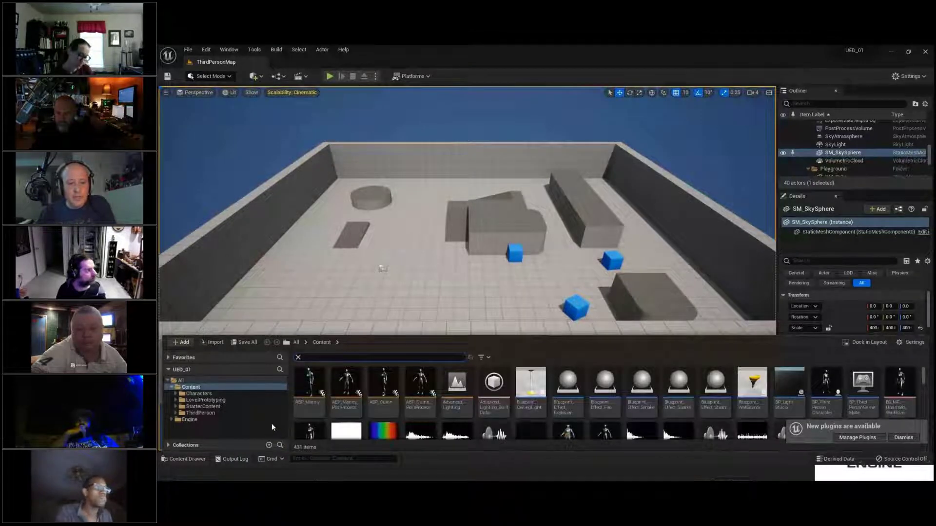
key("ctrl+space")
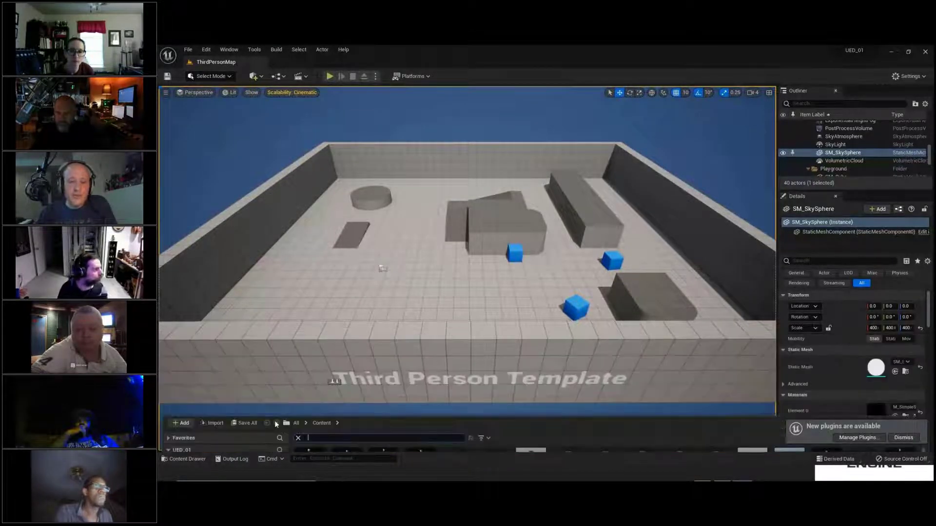
key("ctrl+space")
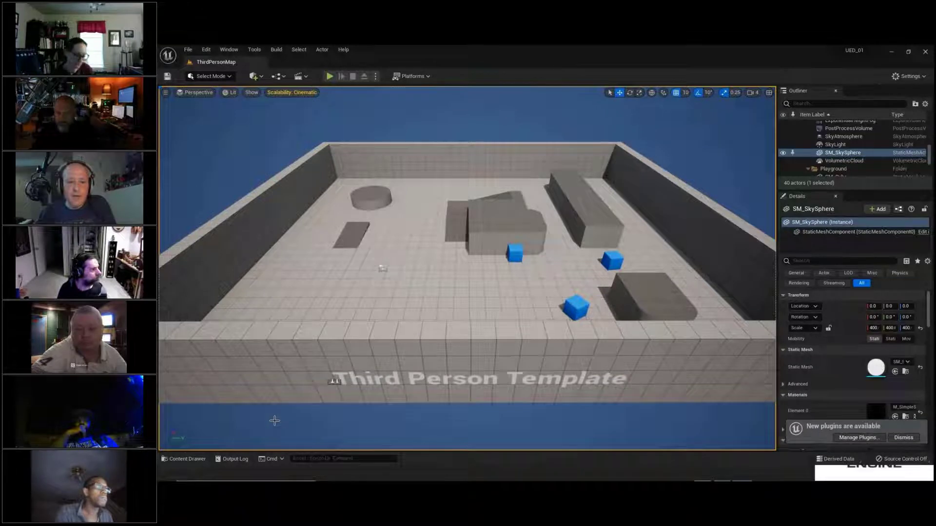
key("ctrl+space")
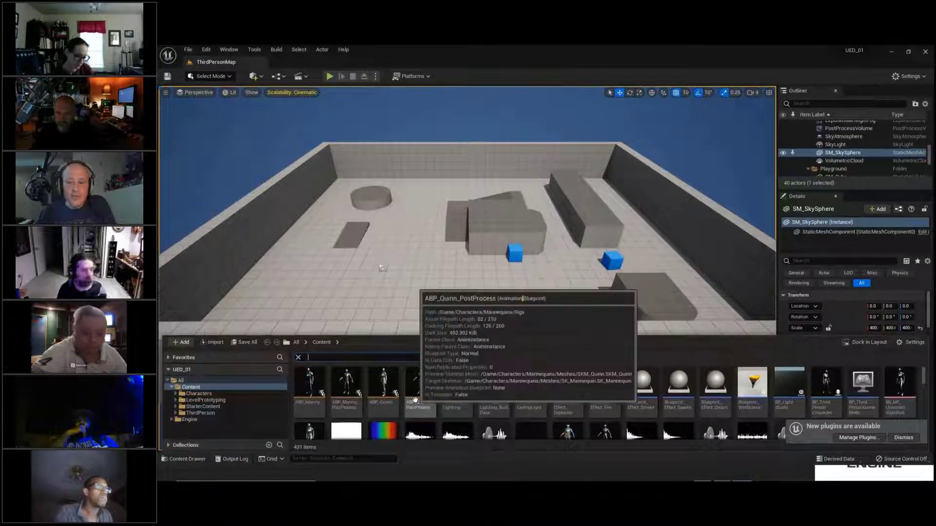
key("ctrl+space")
key("ctrl+space")
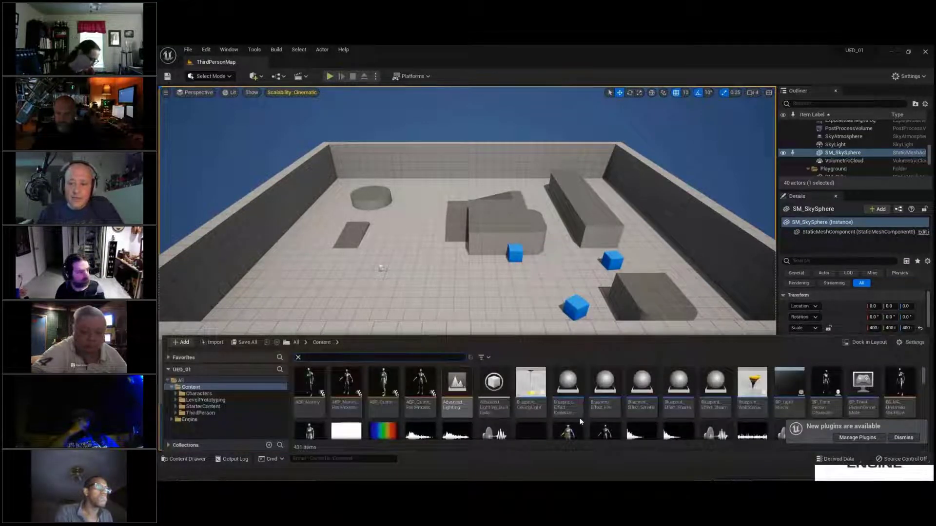
Dock the Content Drawer in the layout, maximize the editor window and make the docked Content Browser slightly shorter.
left_click(870, 343)
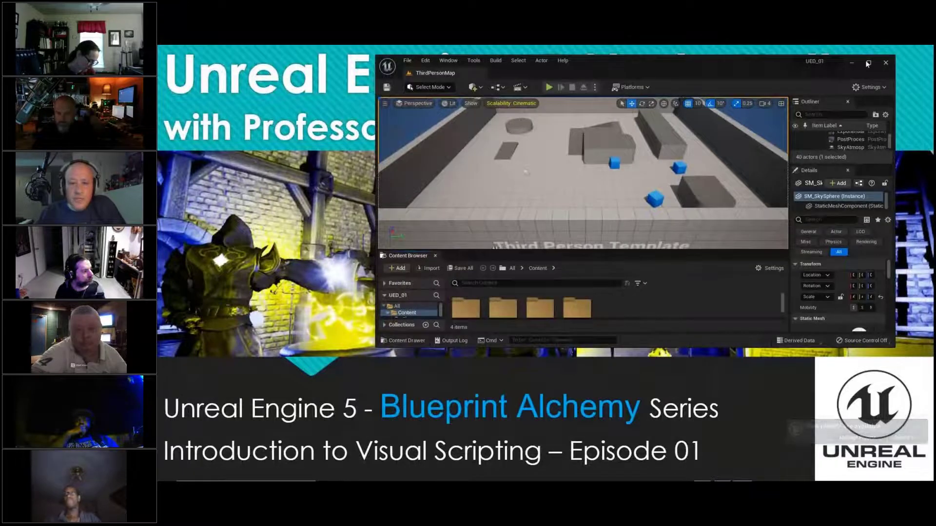
left_click(866, 62)
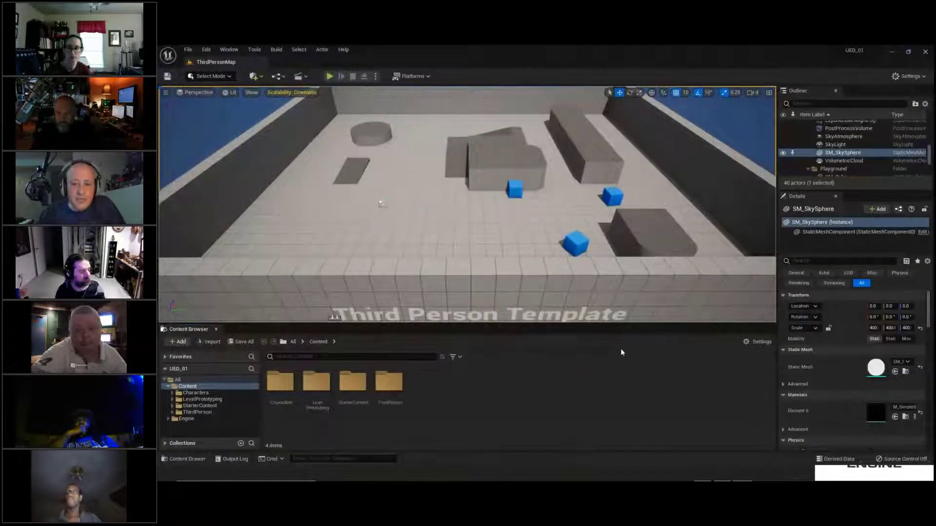
left_click_drag(630, 324, 342, 334)
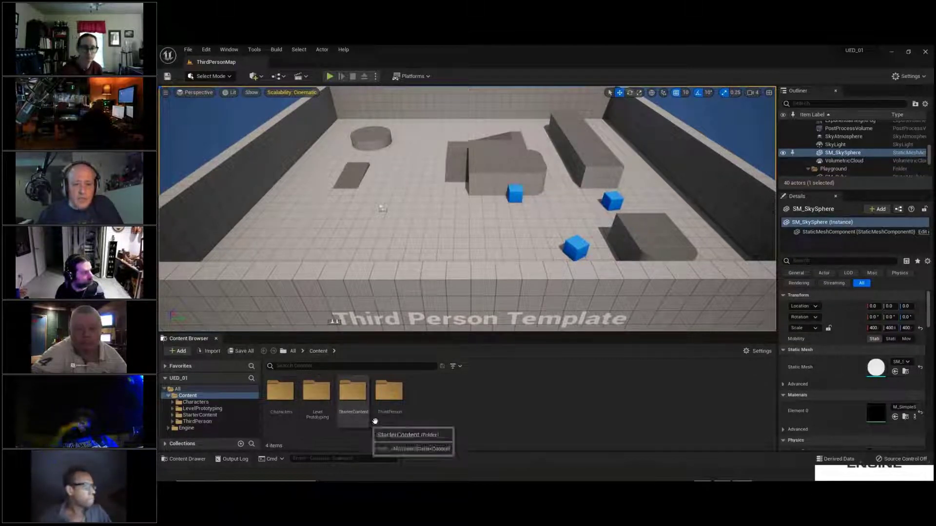
Look into the ThirdPerson Blueprints folder, return to Content and open the StarterContent Materials folder.
double_click(393, 406)
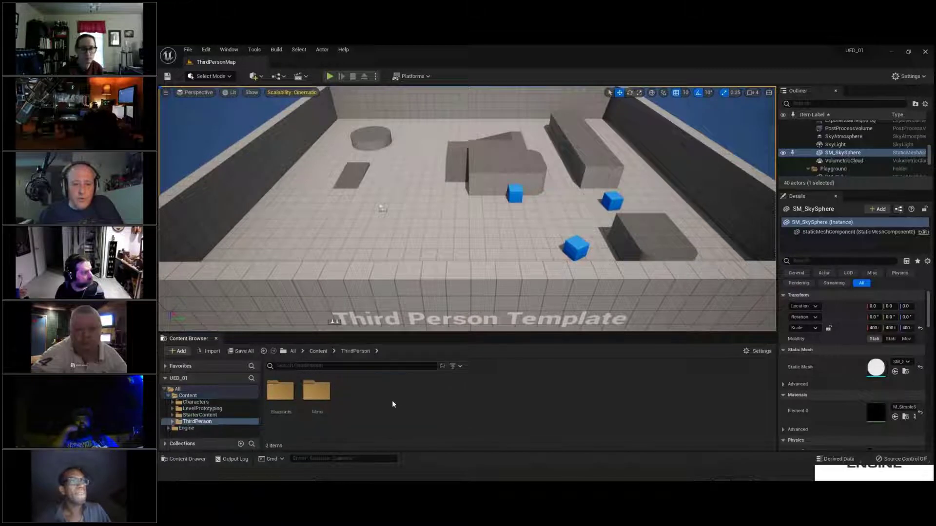
double_click(273, 389)
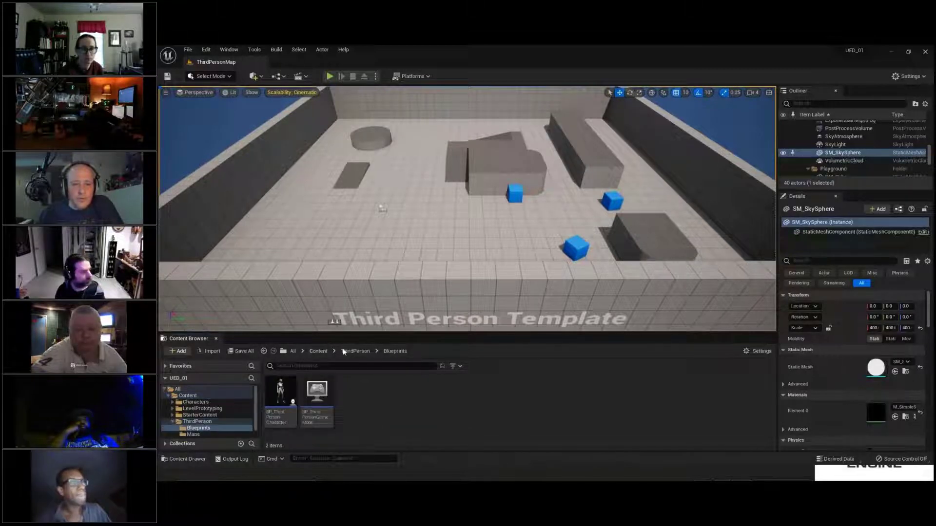
left_click(319, 351)
double_click(349, 413)
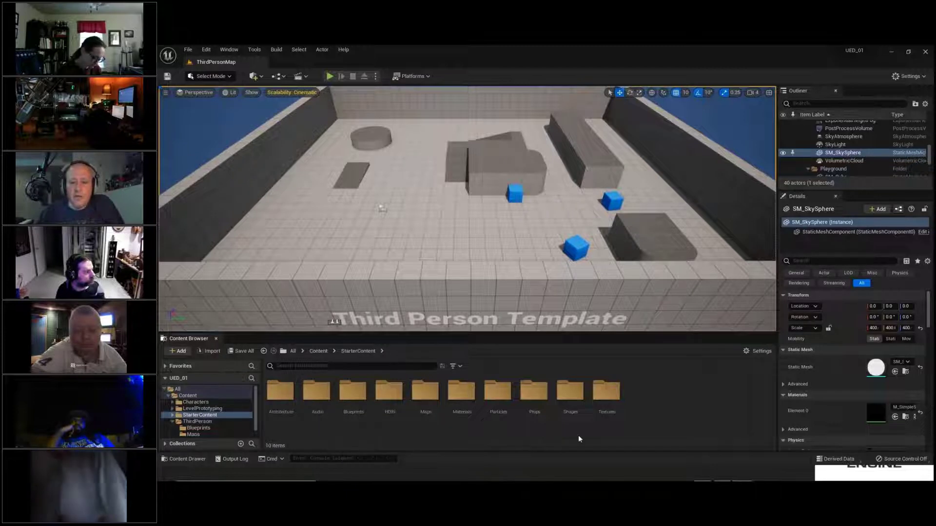
double_click(456, 422)
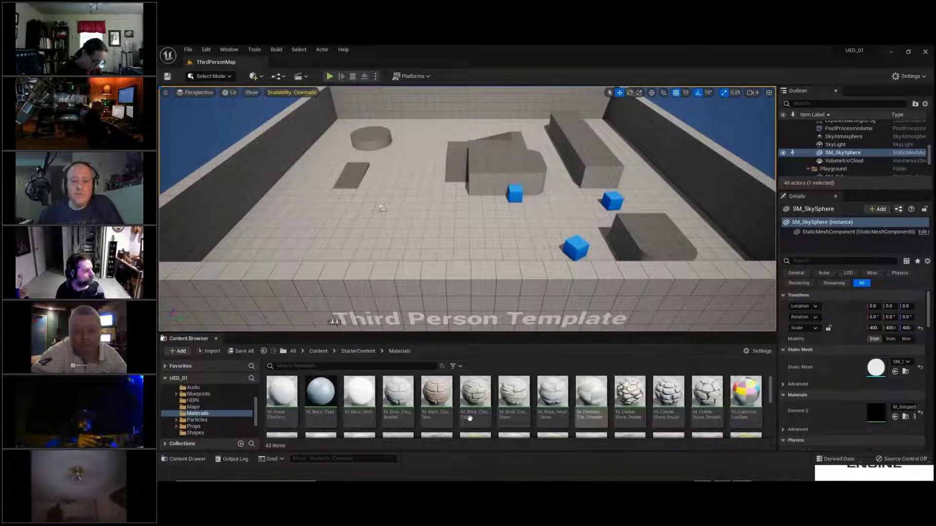
Apply the M_CobbleStone_Pebble material to the blue cube in front of the raised block, view it up close and undo it.
left_click(627, 414)
left_click_drag(627, 413, 482, 189)
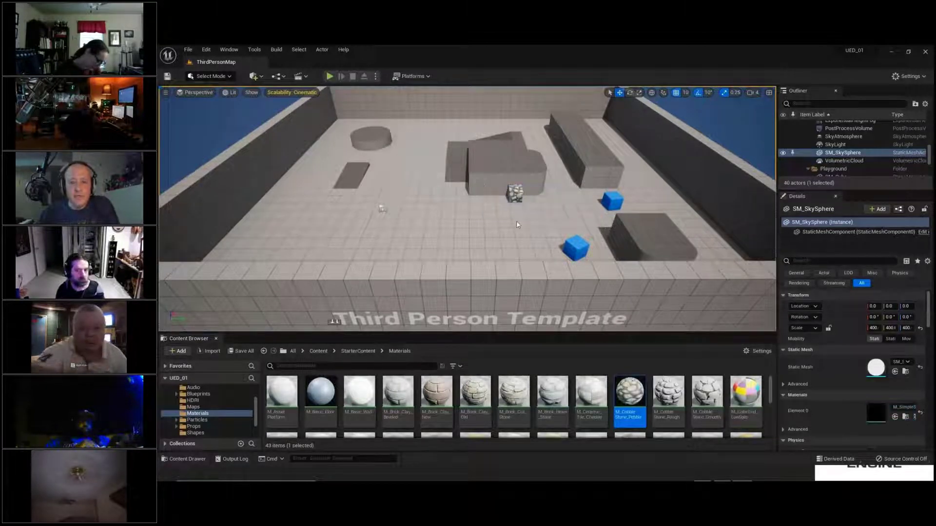
scroll(517, 221, "up", 2)
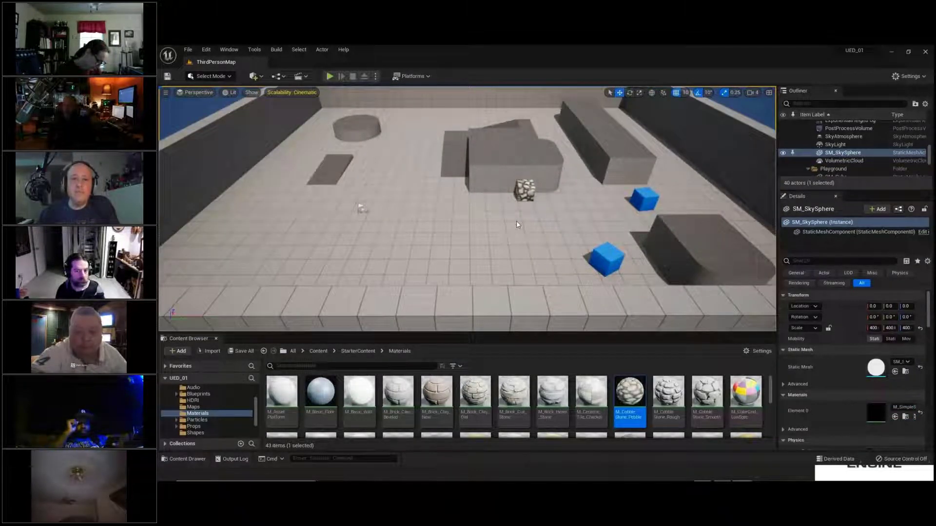
scroll(516, 222, "up", 3)
right_click_drag(516, 221, 546, 209)
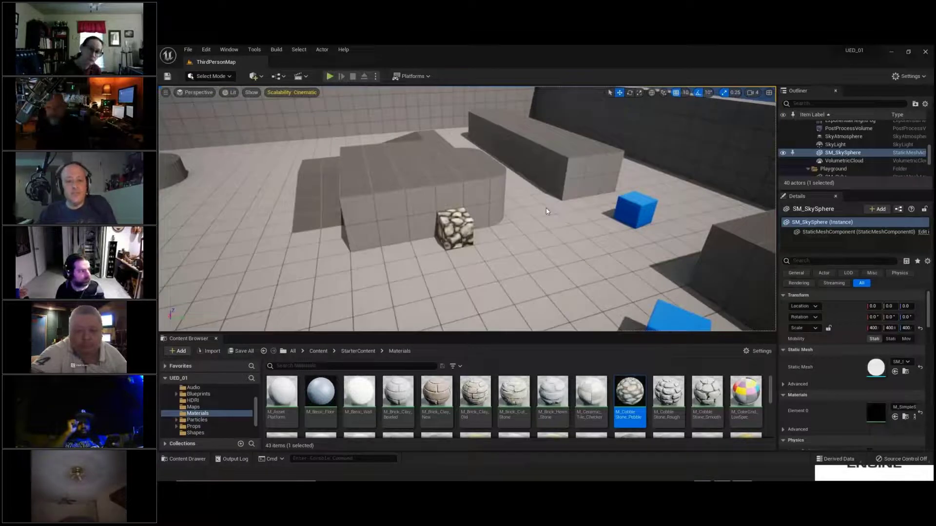
key("ctrl+z")
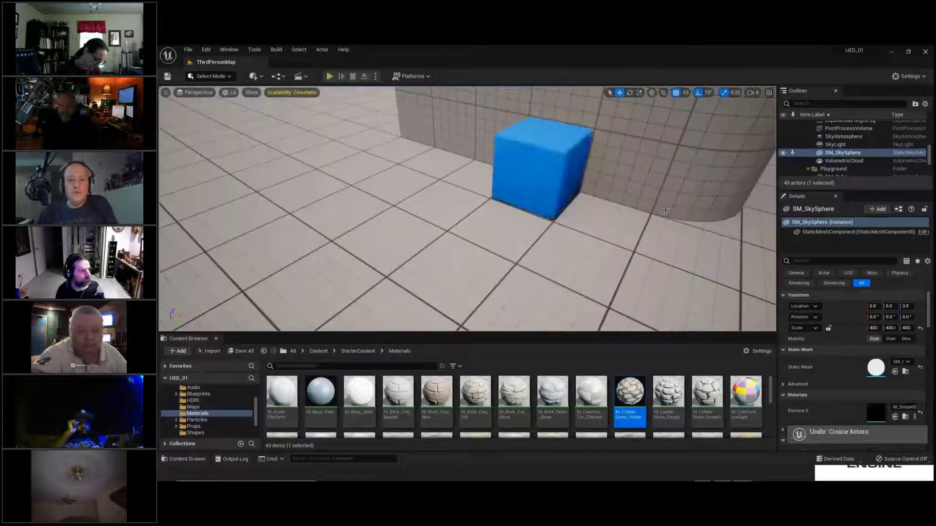
Return the Content Browser to the Content root folder and look across the arena toward the player start and sky.
right_click_drag(665, 210, 653, 215)
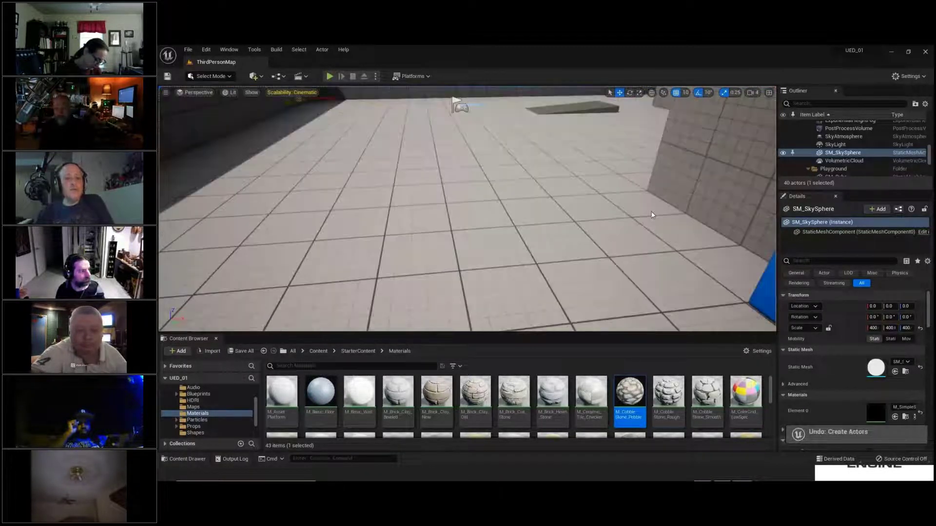
left_click(318, 351)
right_click_drag(445, 265, 441, 288)
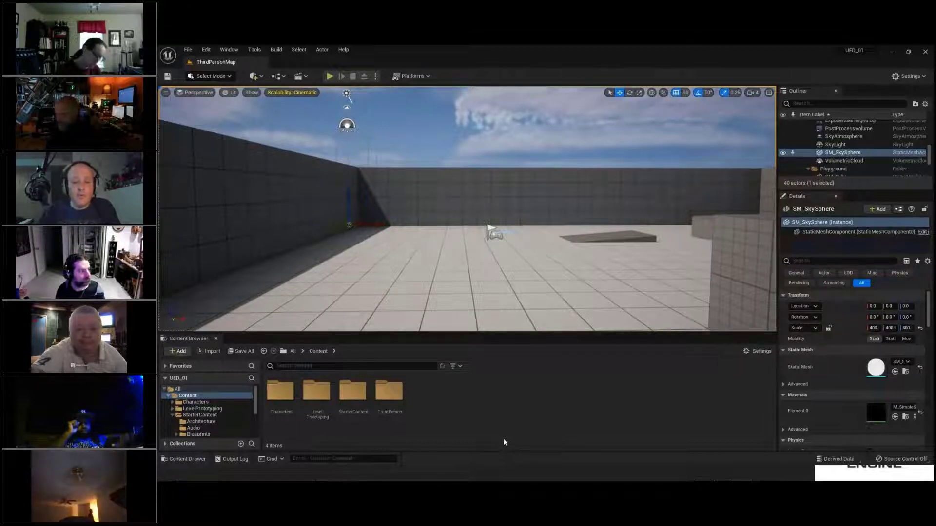
key("alt+Tab")
key("alt+Tab")
key("alt+Tab")
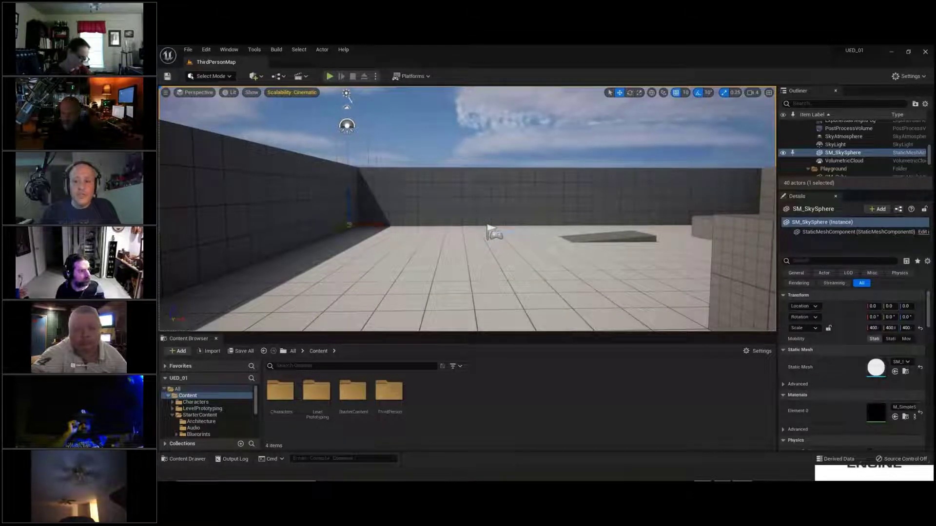
mouse_move(752, 481)
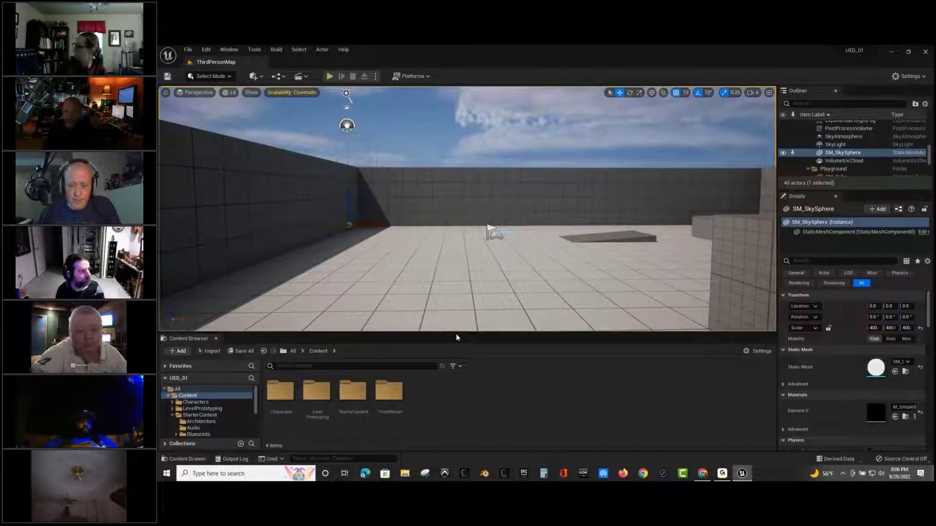
Browse into StarterContent and open its Props folder in the Content Browser.
right_click_drag(484, 272, 514, 250)
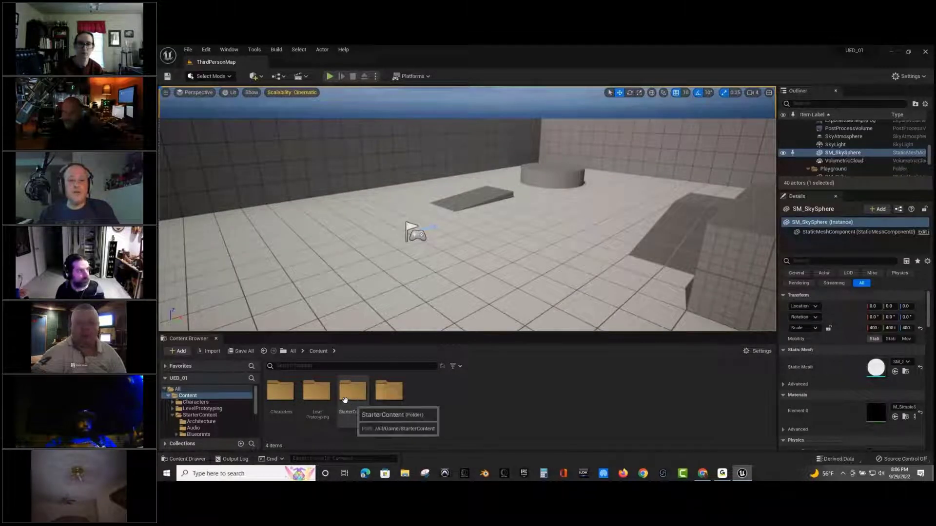
double_click(355, 391)
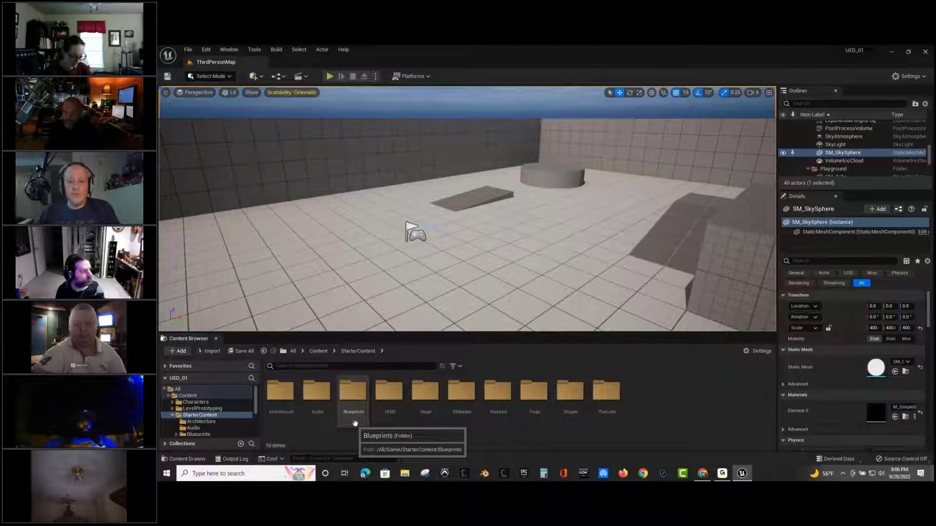
left_click(312, 351)
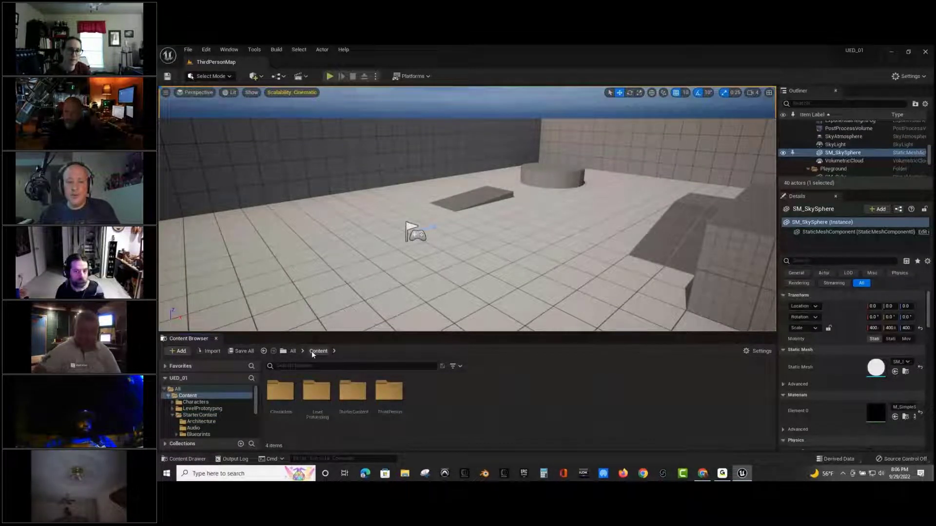
double_click(356, 393)
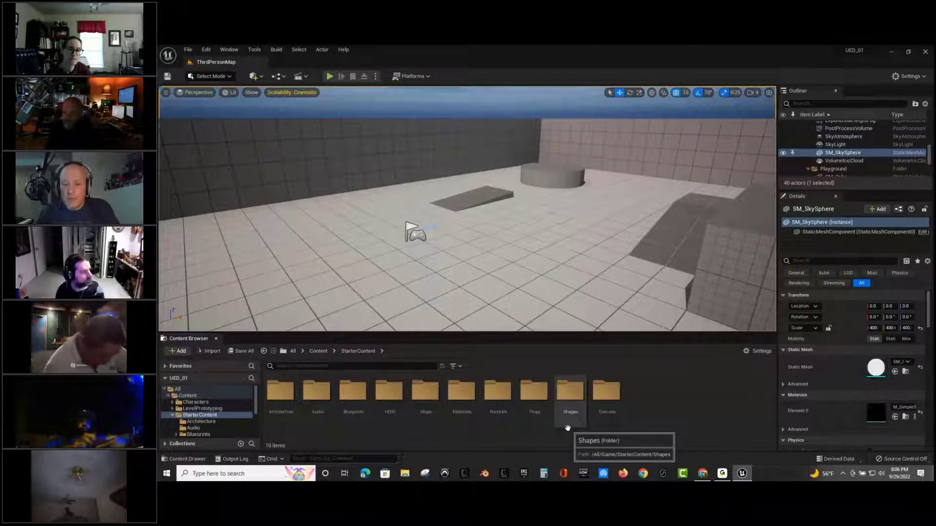
left_click(534, 404)
double_click(535, 404)
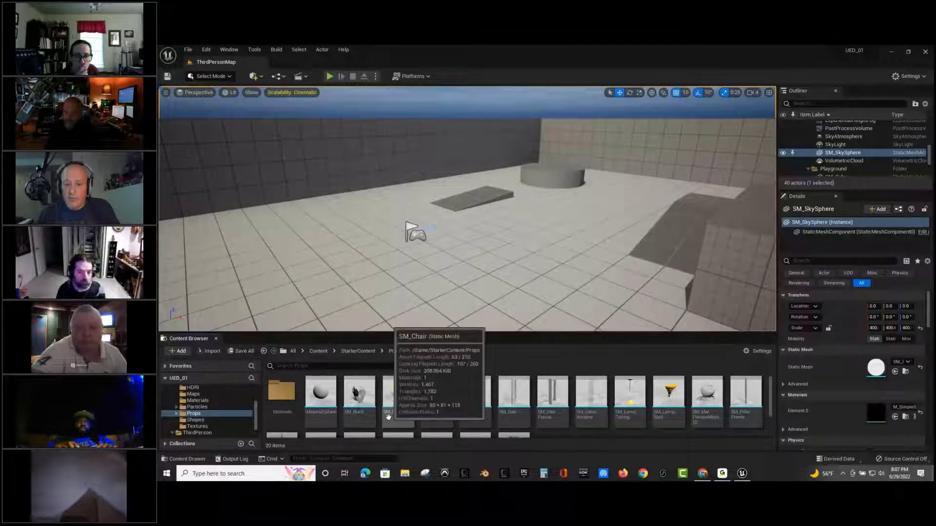
Place the SM_Door prop from the Props folder on the arena floor near the player start.
left_click(513, 421)
left_click_drag(512, 420, 517, 228)
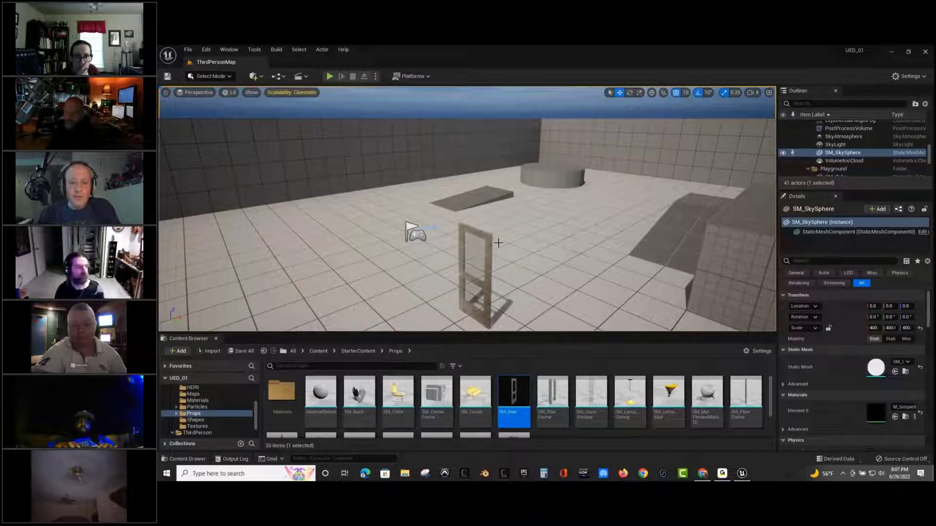
right_click_drag(498, 243, 504, 240)
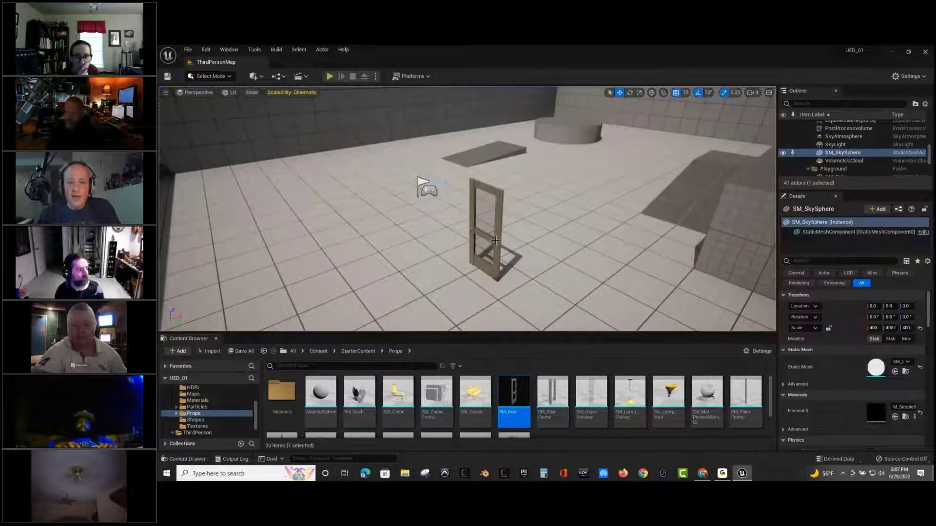
Try to select the placed door in the viewport and look for its entry in the Outliner.
left_click(481, 235)
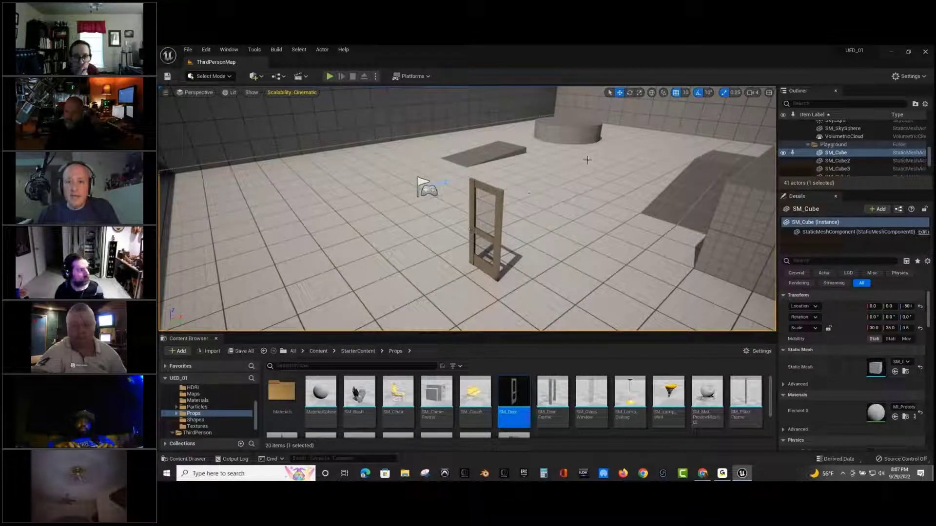
right_click_drag(566, 184, 590, 185)
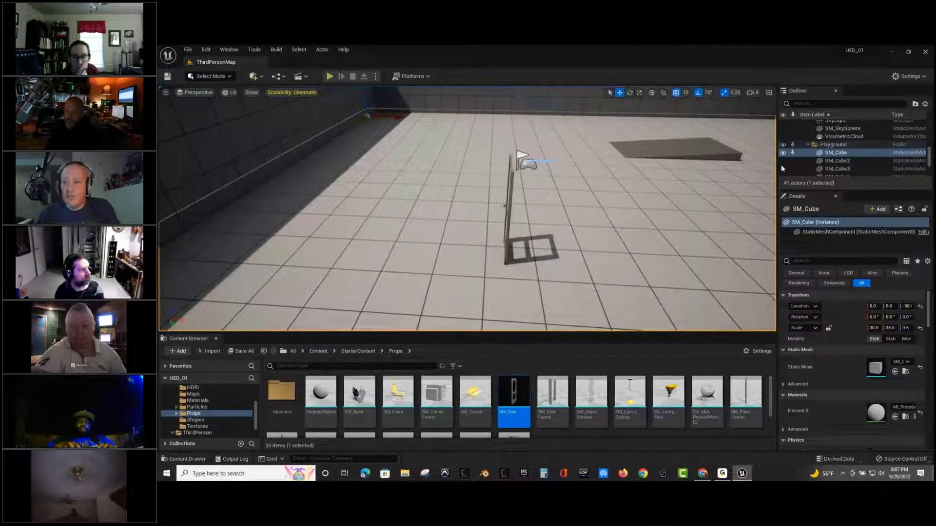
mouse_move(928, 153)
left_mouse_down()
mouse_move(925, 134)
mouse_move(926, 143)
left_mouse_up()
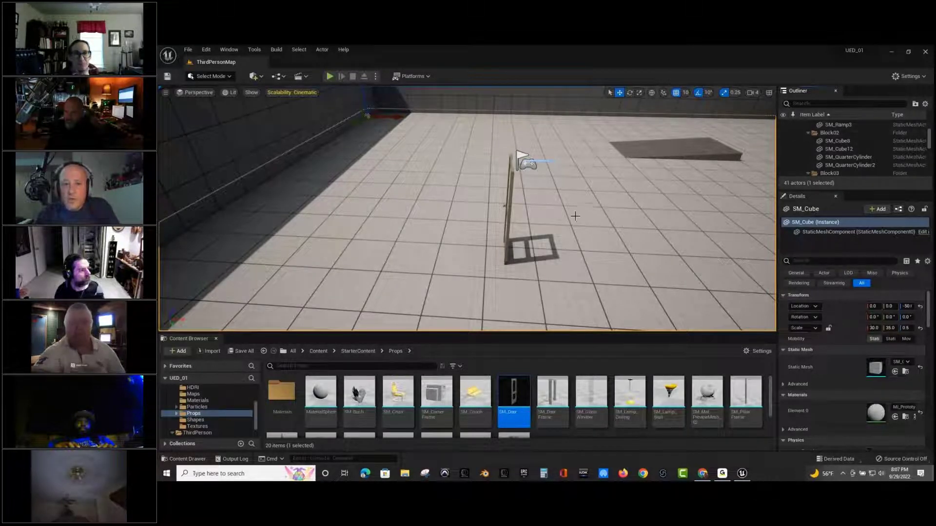
right_click_drag(576, 213, 543, 197)
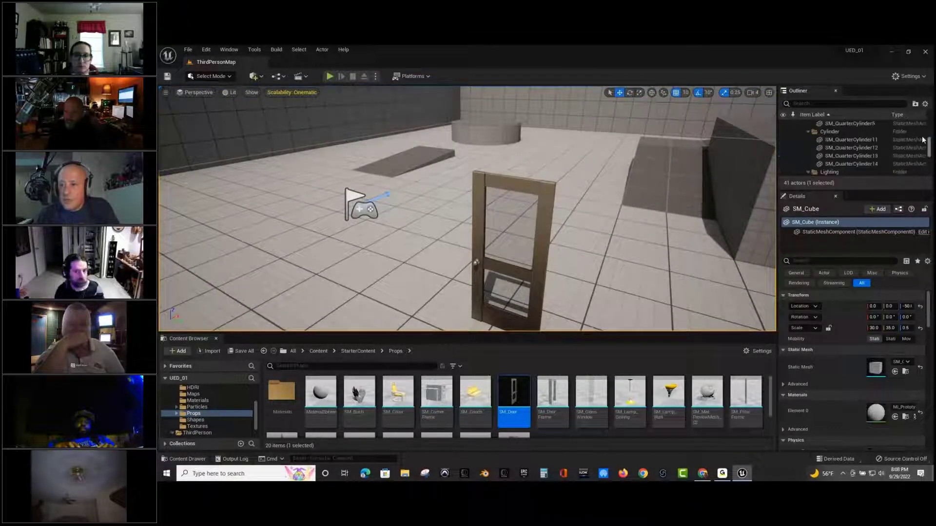
left_click_drag(929, 163, 922, 129)
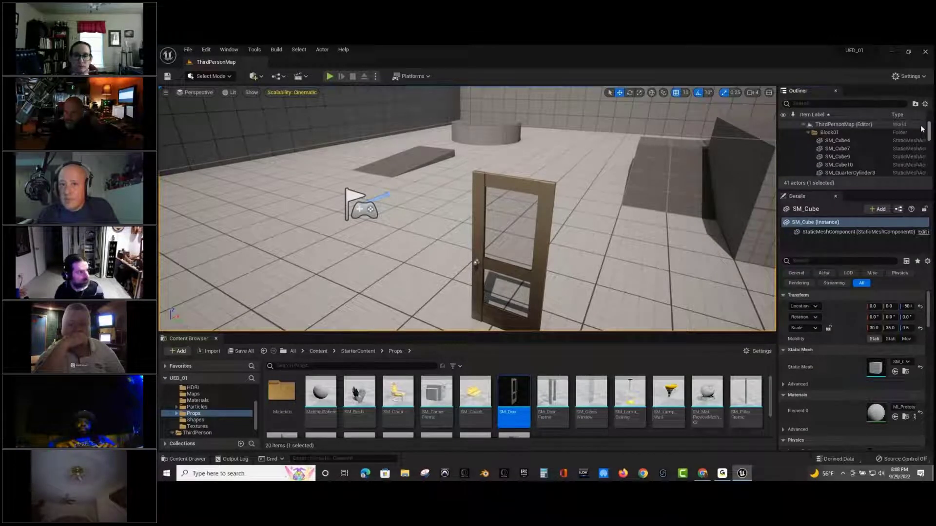
key("q")
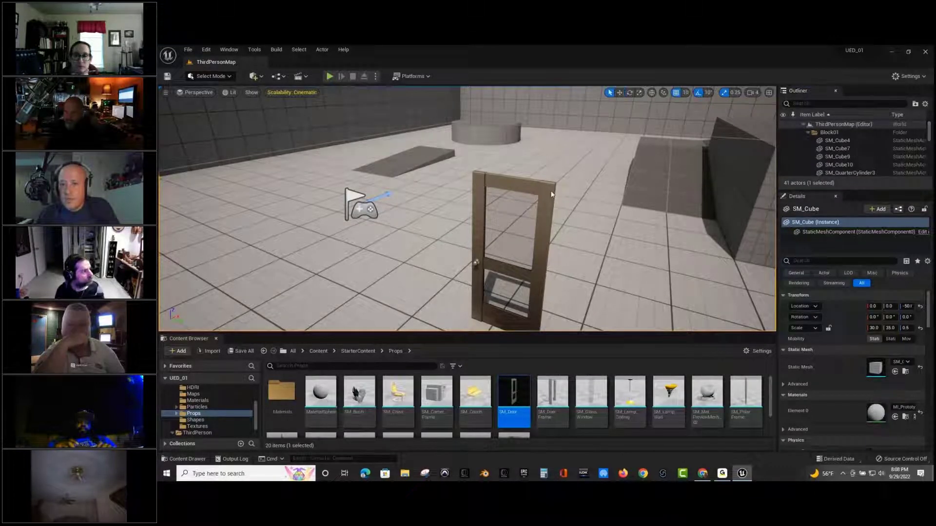
left_click(566, 183)
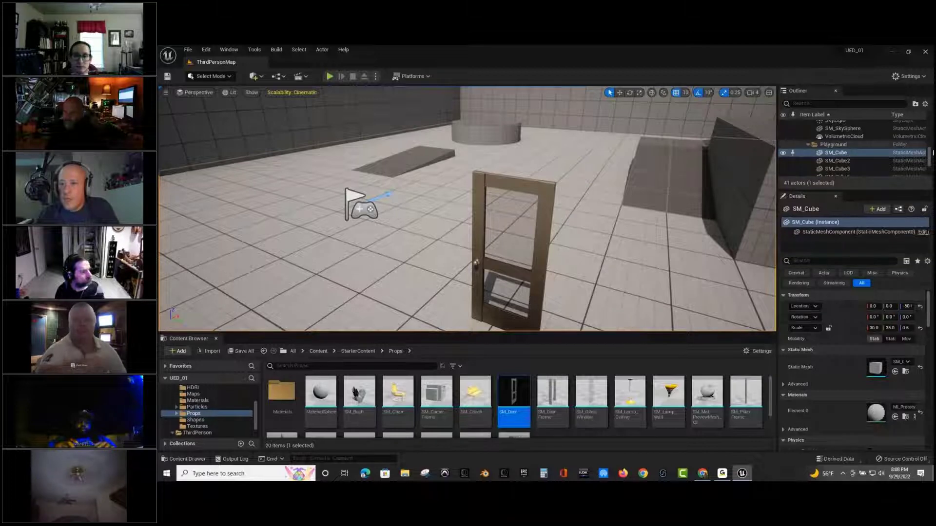
Filter the Outliner by "door" and select the SM_Door actor.
scroll(933, 152, "up", 5)
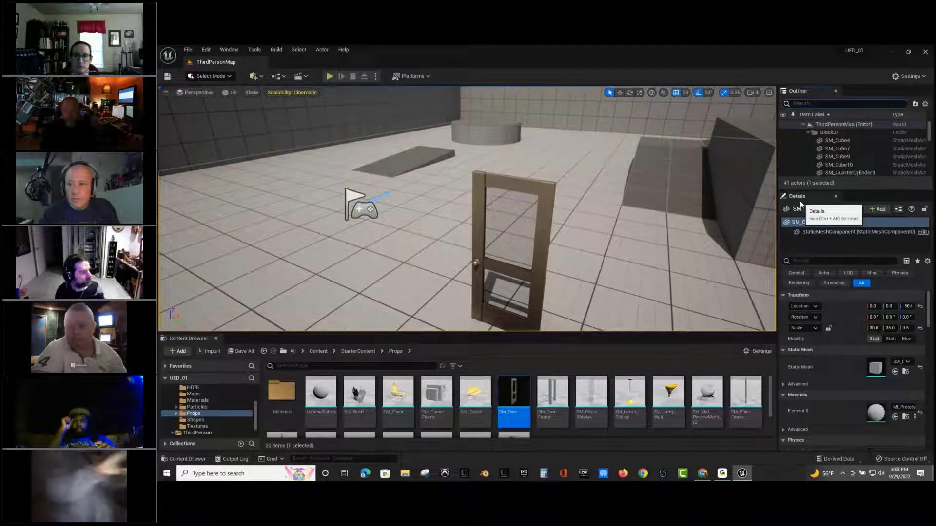
type("door")
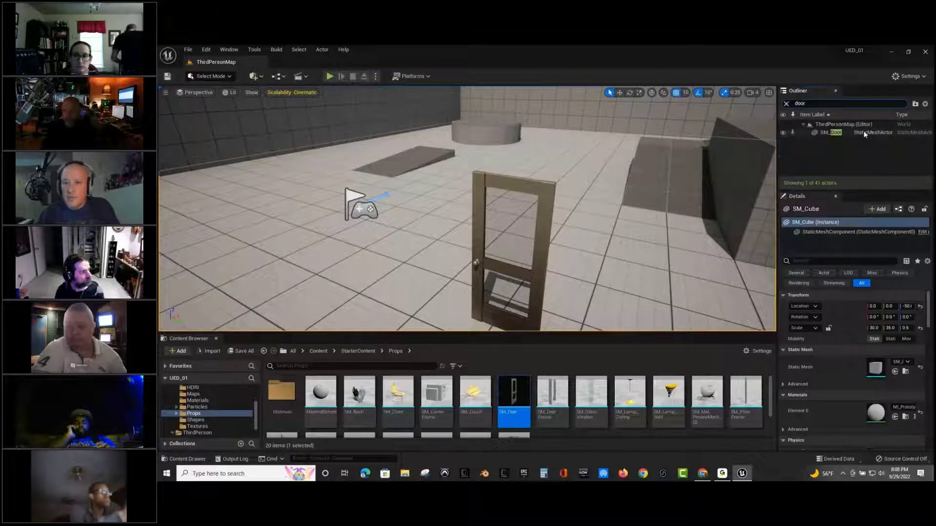
left_click(864, 130)
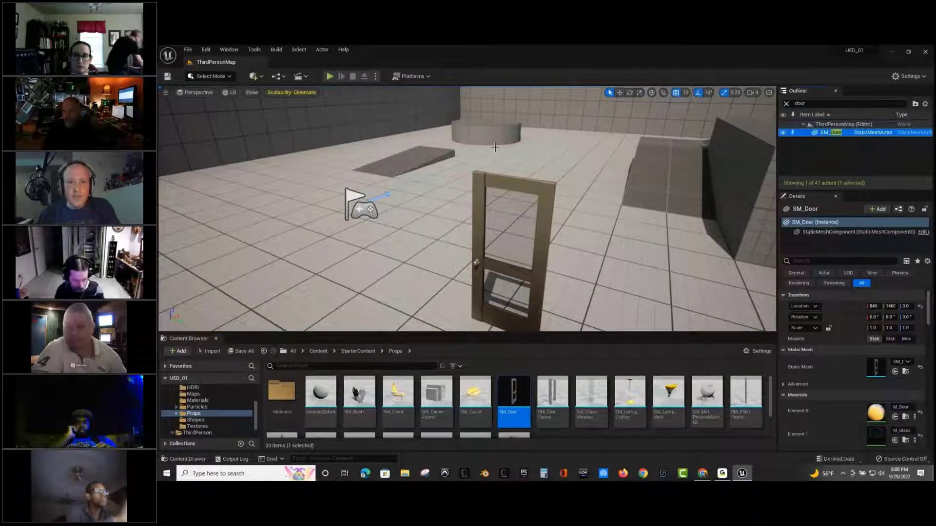
Play the level, look around with the character, switch to the wireframe view and stop the play session.
left_click(329, 77)
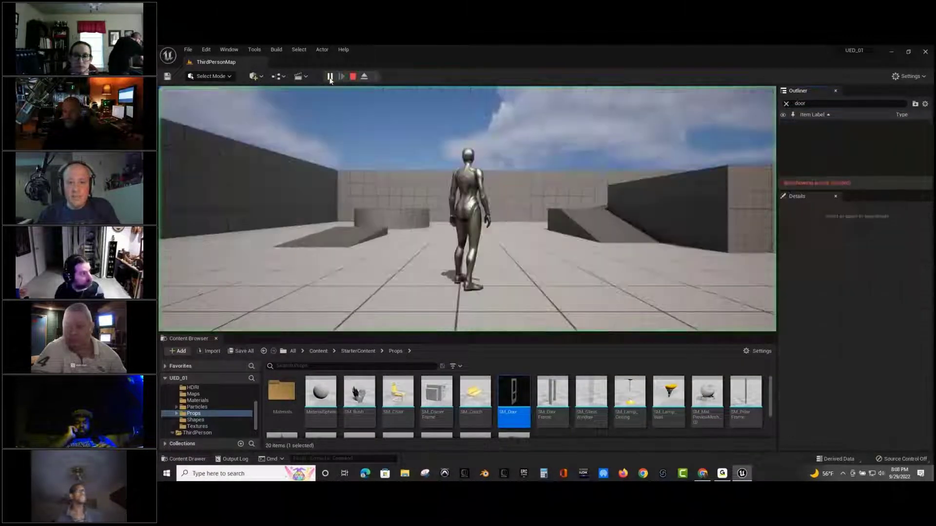
left_click(564, 215)
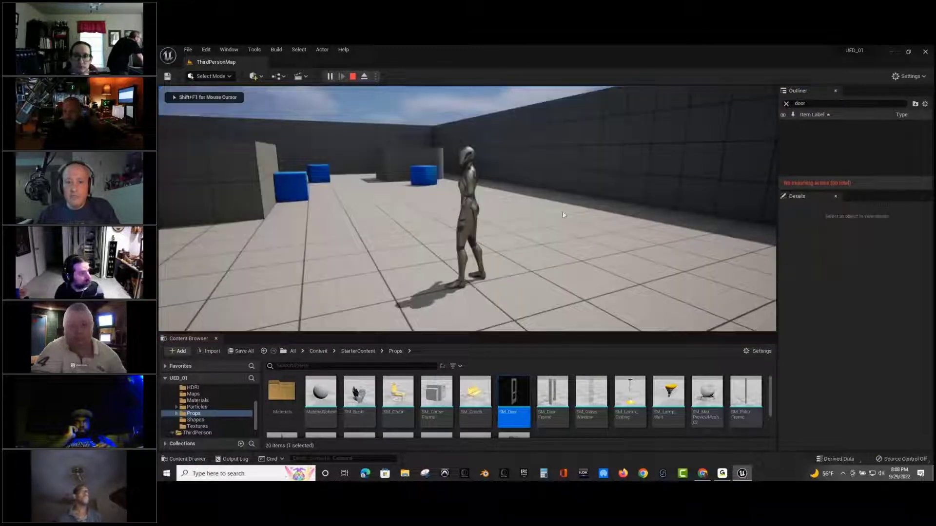
key("w")
key("F1")
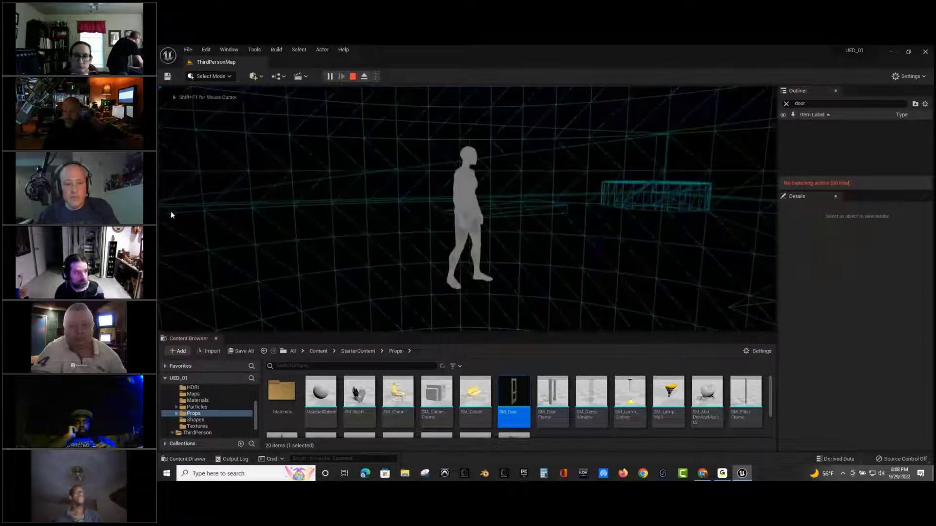
key("Escape")
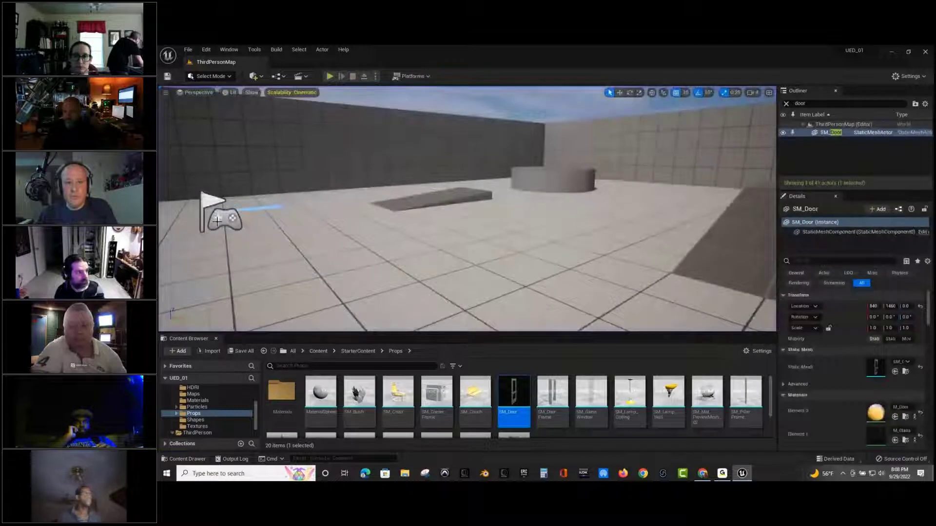
Select the PlayerStart actor beside the door and activate the move gizmo on it.
right_click_drag(217, 222, 247, 215)
right_click(249, 216)
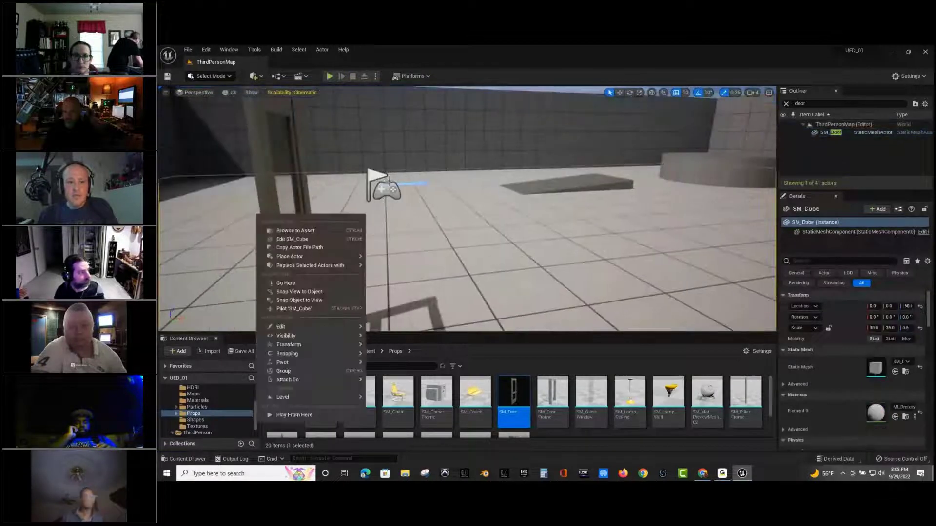
left_click(393, 188)
right_click_drag(396, 191, 369, 200)
left_click(619, 93)
left_click_drag(547, 184, 405, 196)
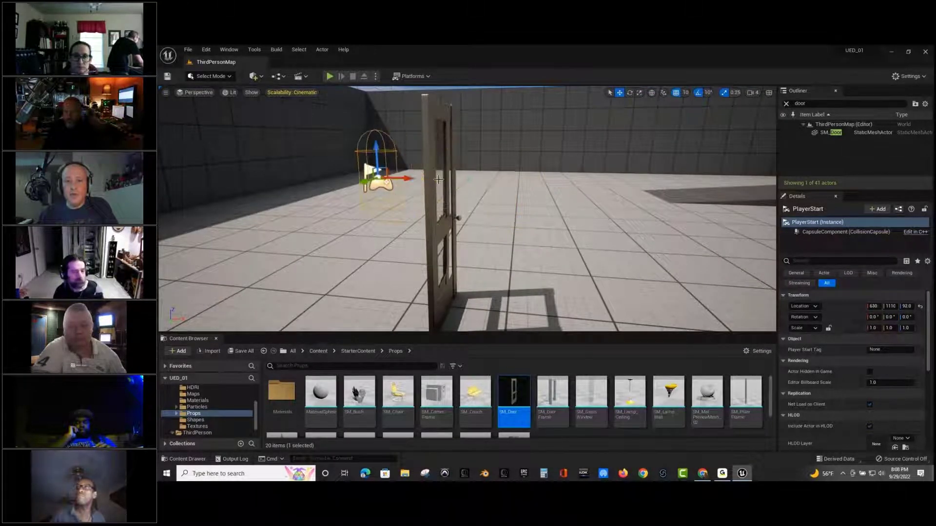
Move the PlayerStart along its Y axis closer to the door, and show its rotate and scale gizmos.
left_click(610, 93)
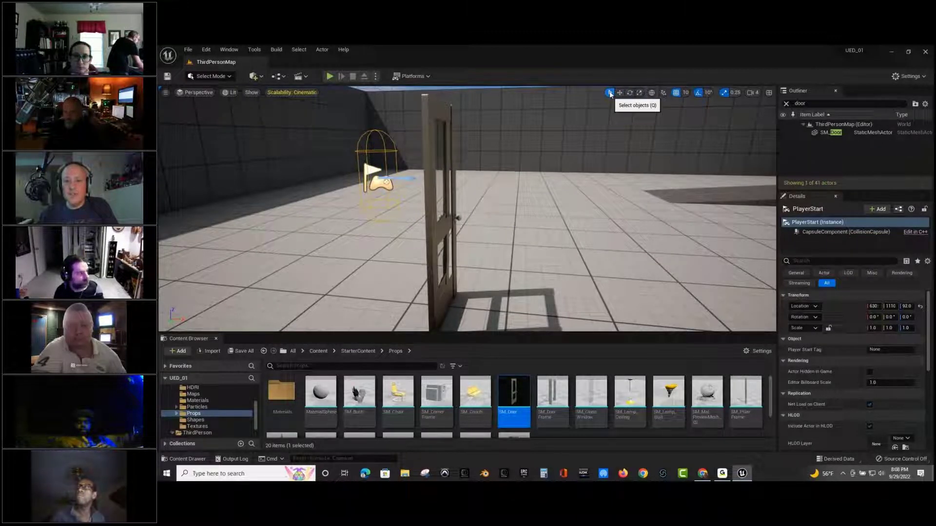
left_click(619, 93)
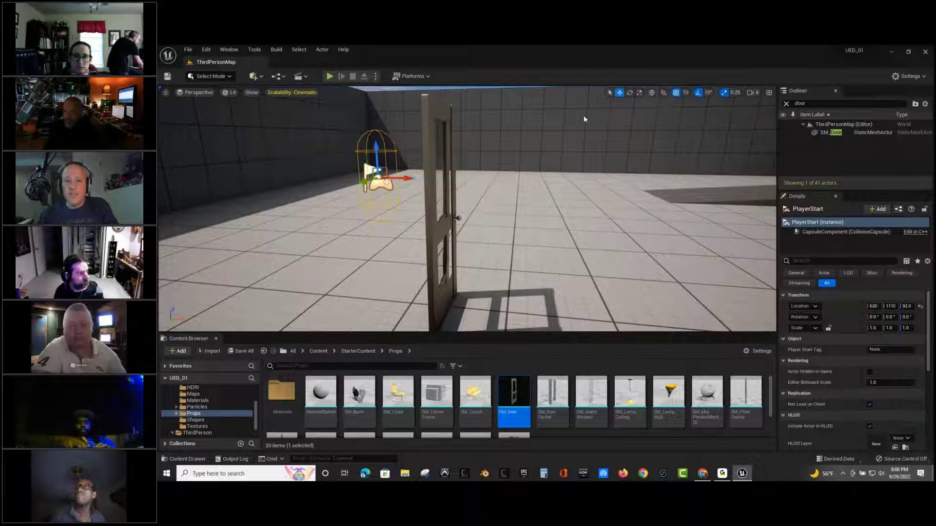
left_click_drag(363, 182, 321, 214)
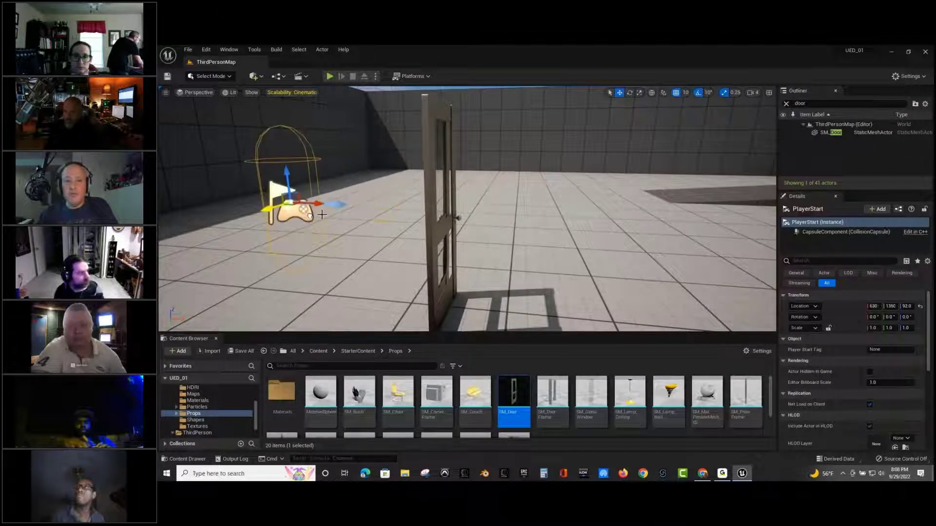
left_click(630, 93)
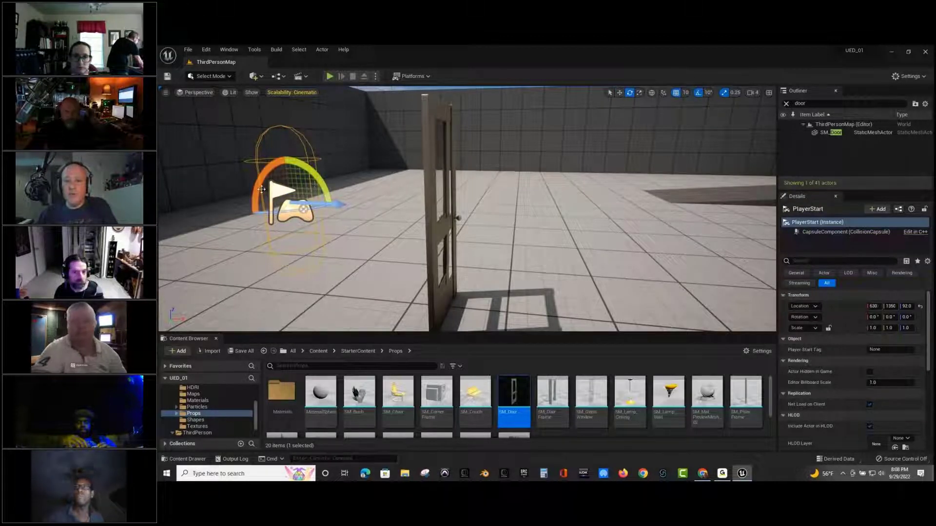
left_click(639, 93)
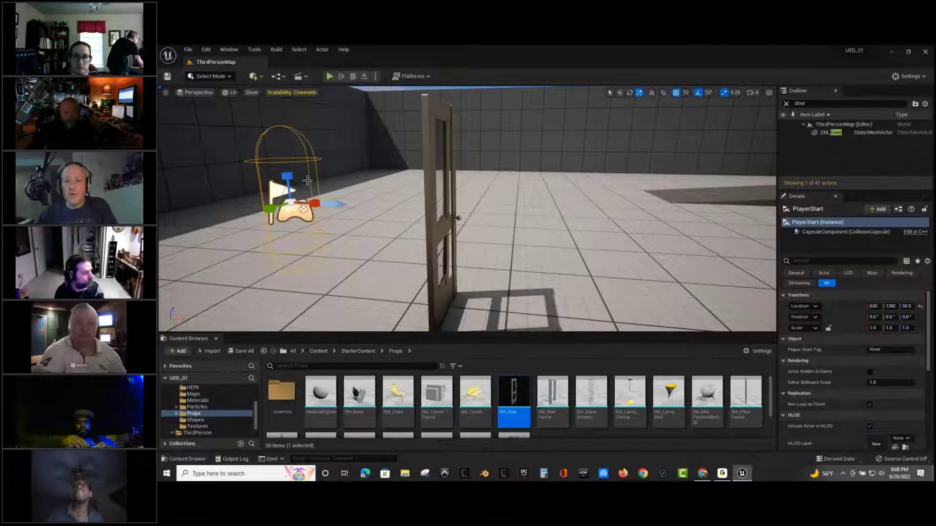
Play the level from the moved PlayerStart, look around with the character and stop the play session.
left_click(330, 77)
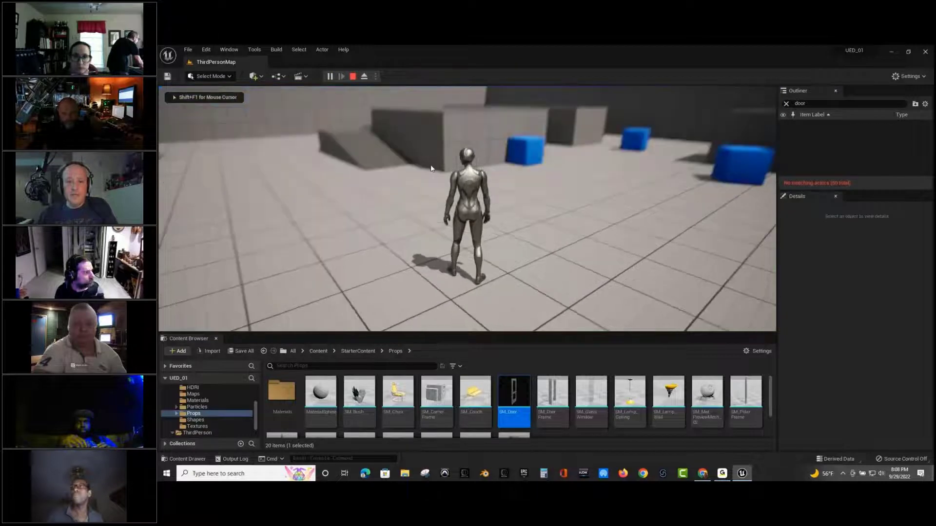
key("w")
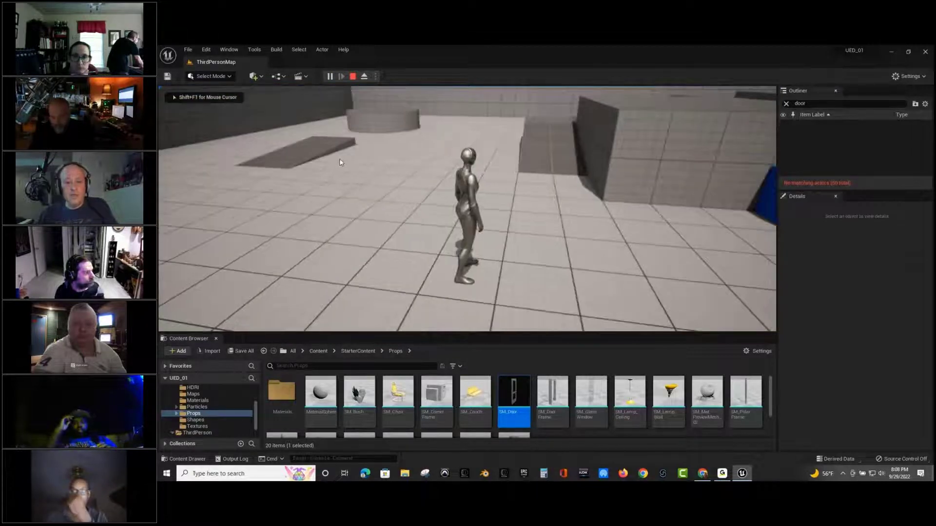
key("Escape")
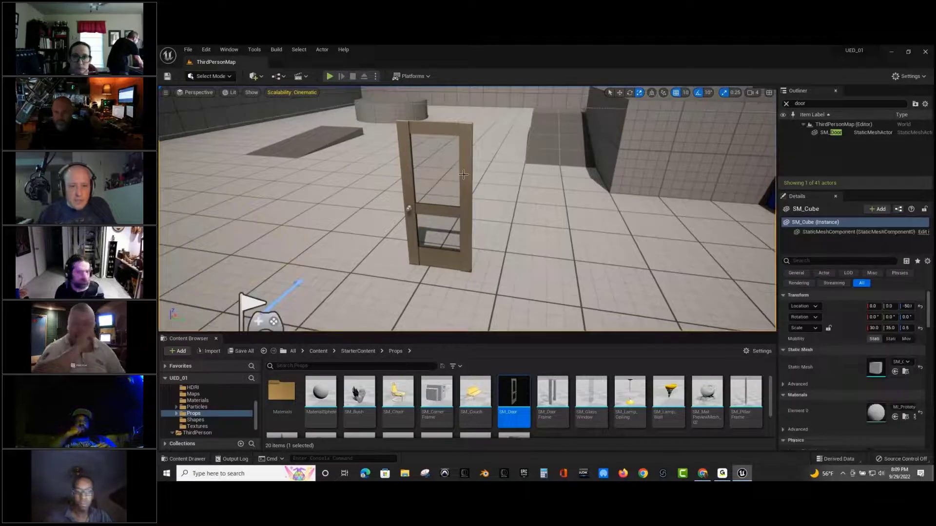
Select the SM_Door actor from the filtered Outliner and move it along the X axis, farther from the PlayerStart.
right_click_drag(458, 149, 478, 165)
key("w")
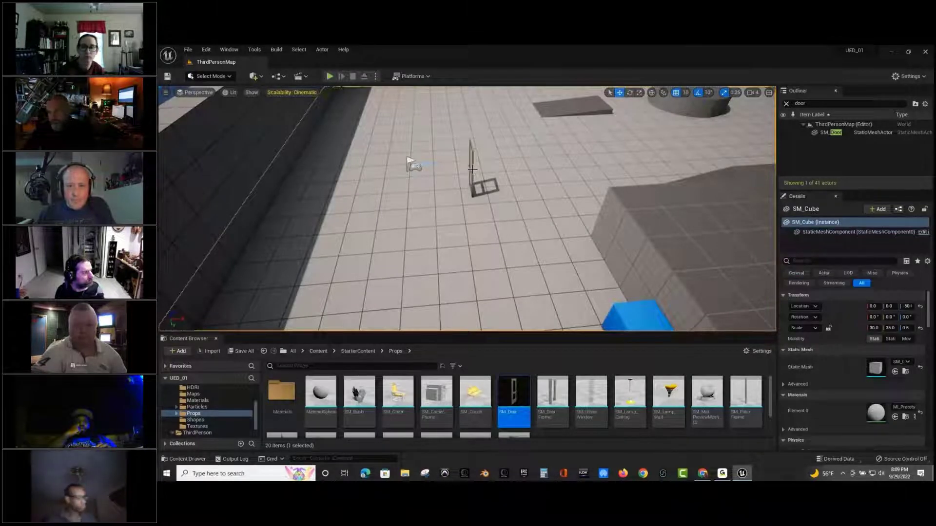
left_click(848, 133)
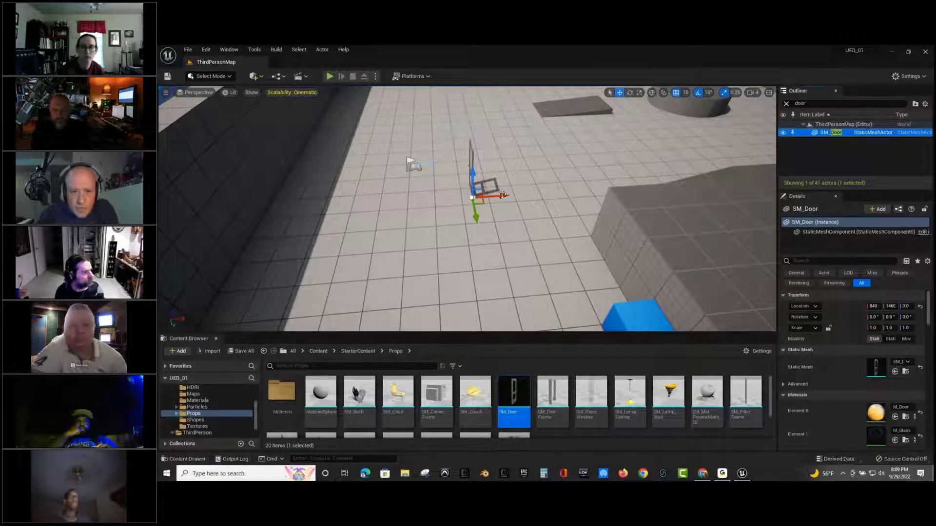
left_click_drag(503, 196, 537, 211)
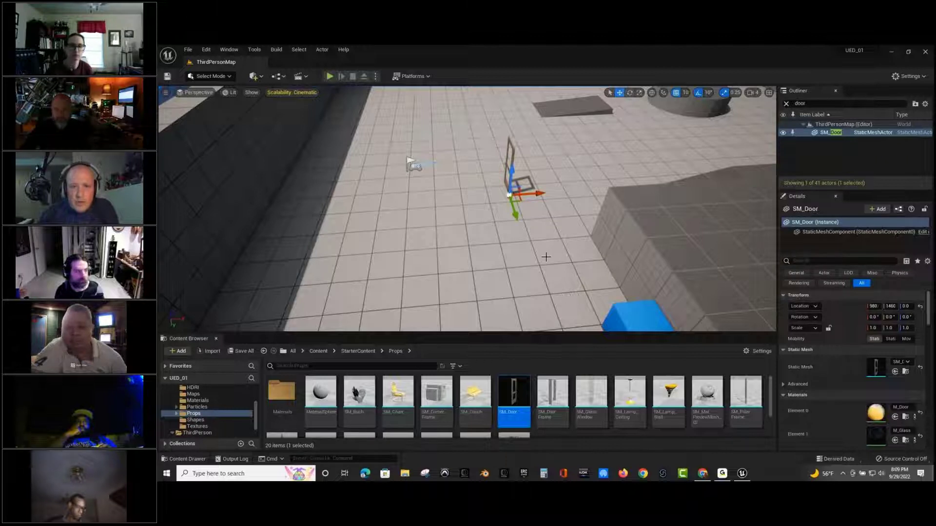
left_click_drag(563, 181, 579, 178)
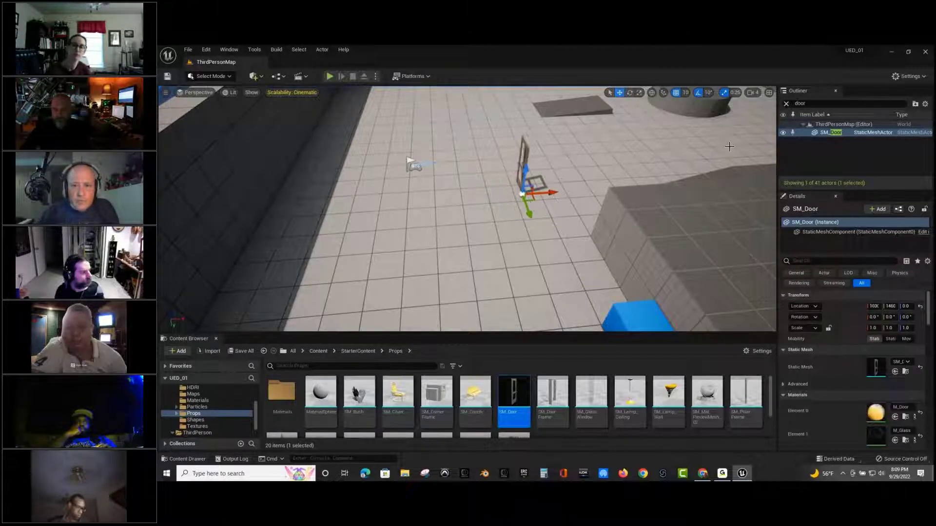
Select the floor and the flat ramp in the viewport, and try to select the door directly by its frame.
left_click(483, 126)
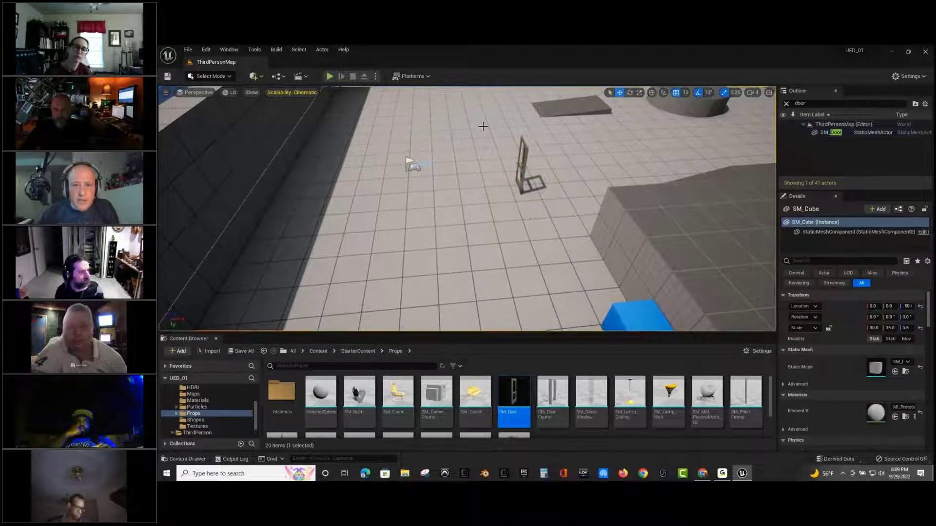
left_click(586, 109)
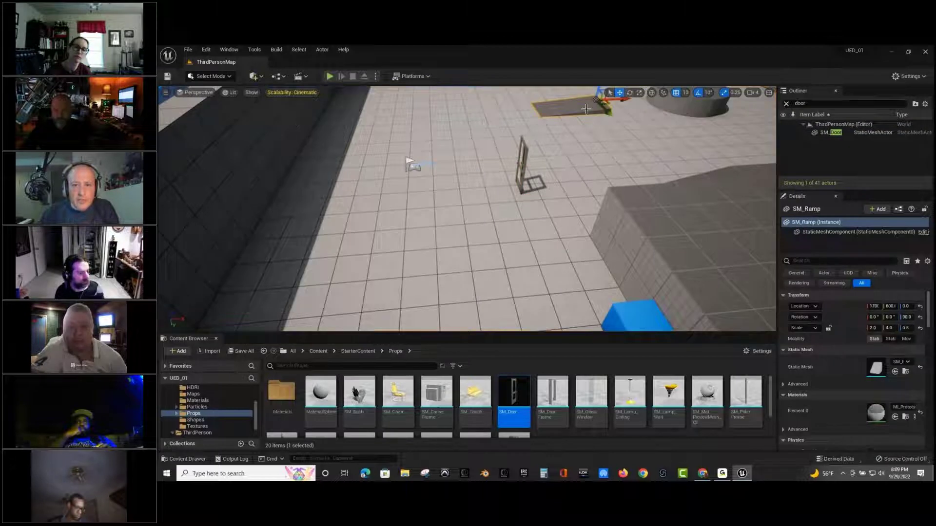
left_click(524, 153)
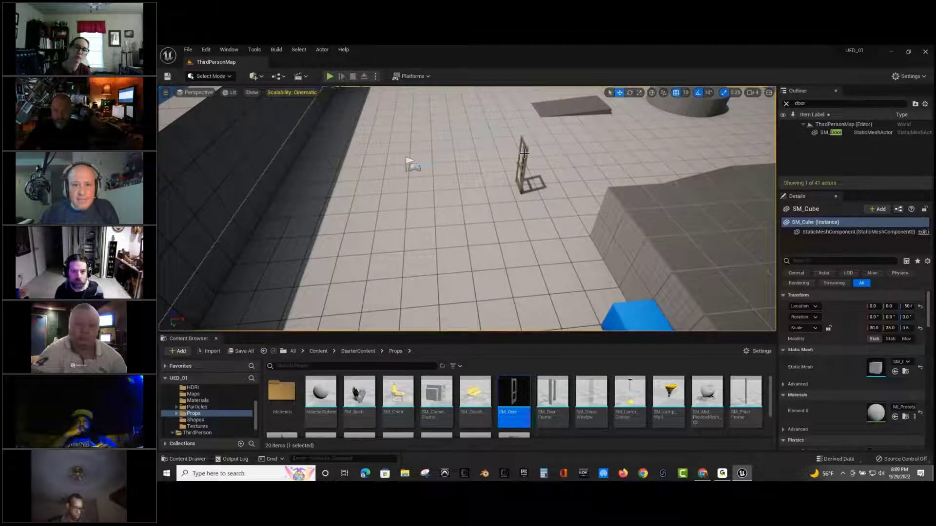
left_click(524, 153)
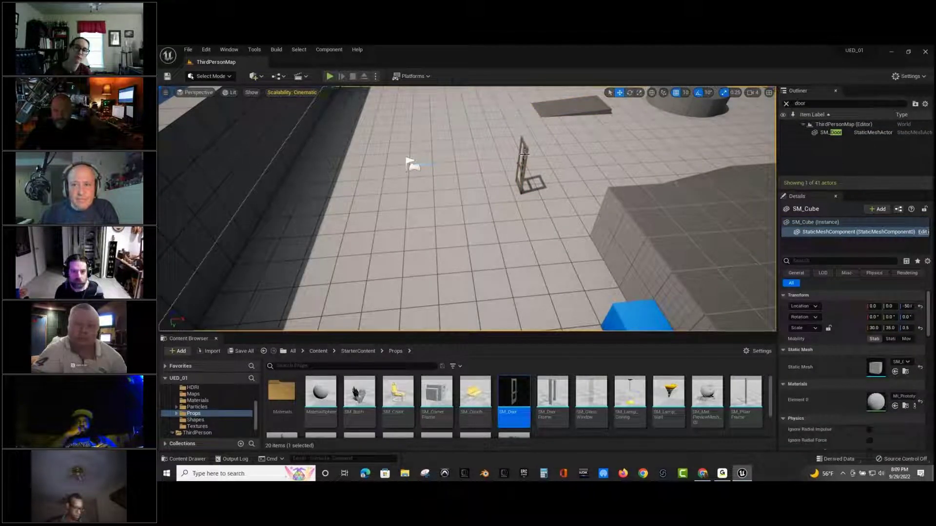
Reselect the SM_Door actor in the Outliner and clear the "door" filter.
left_click(850, 130)
left_click(786, 104)
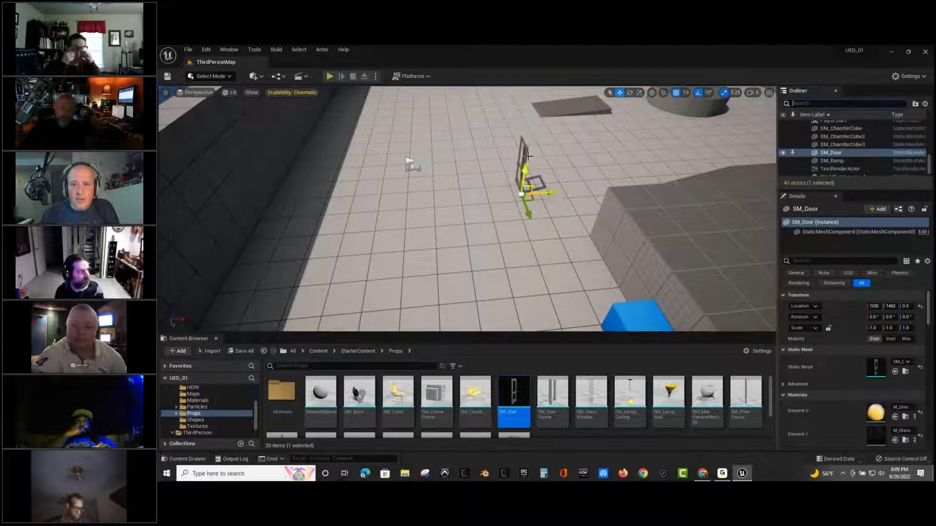
Select the flat ramp, try again to select the door in the viewport, and view the door up close.
left_click(580, 102)
left_click(525, 161)
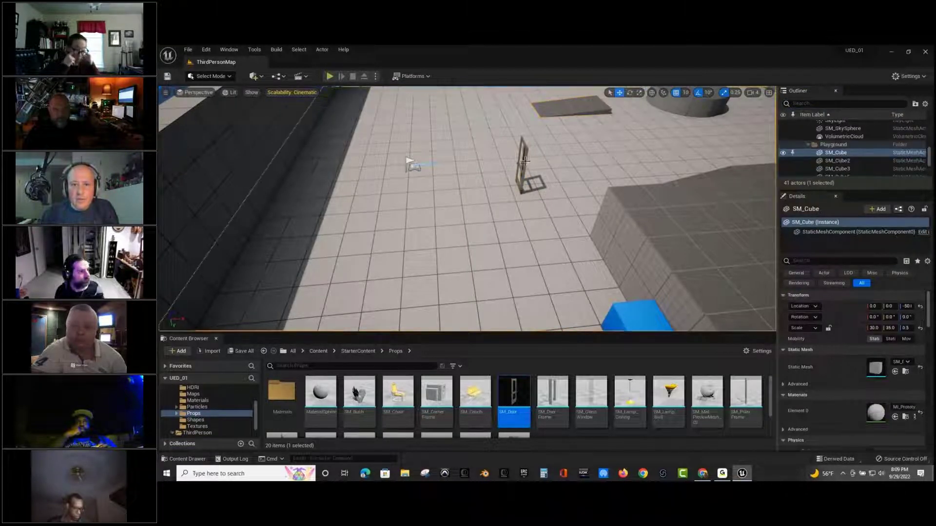
key("w")
right_click_drag(524, 161, 621, 151)
key("d")
key("s")
key("a")
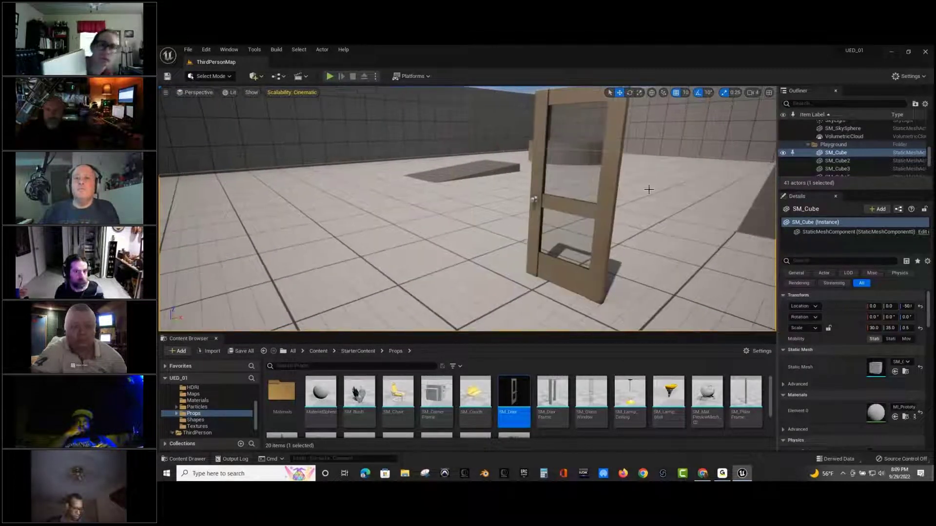
Locate the existing door in the Outliner and replace it with a new SM_Door from Props placed on the open floor.
scroll(870, 140, "down", 5)
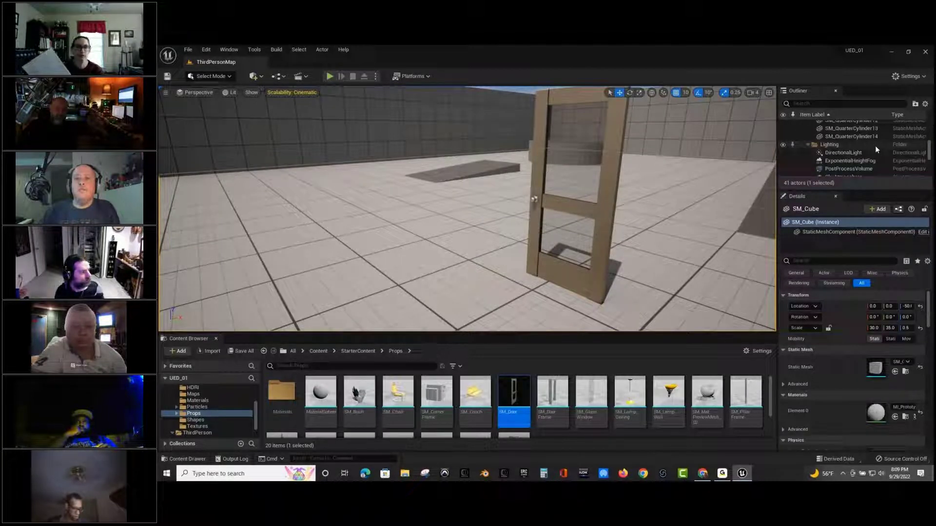
scroll(876, 145, "up", 2)
scroll(875, 145, "up", 3)
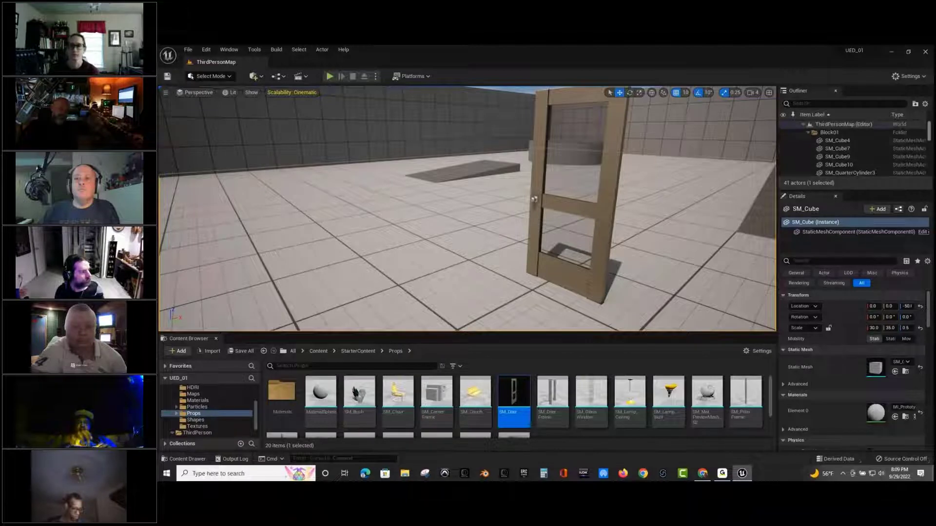
left_click_drag(929, 126, 932, 164)
left_click_drag(514, 396, 534, 268)
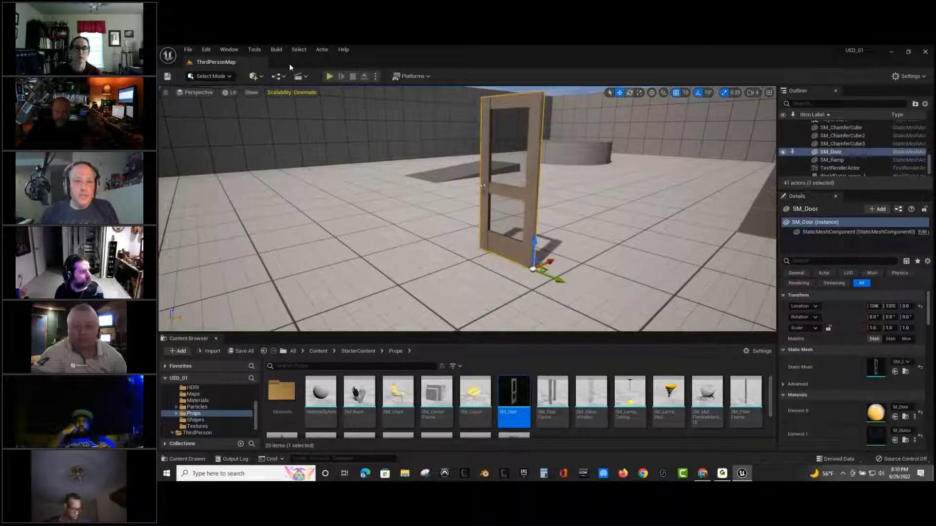
Playtest the level by running the character into the door from both sides, and stop playing.
left_click(331, 77)
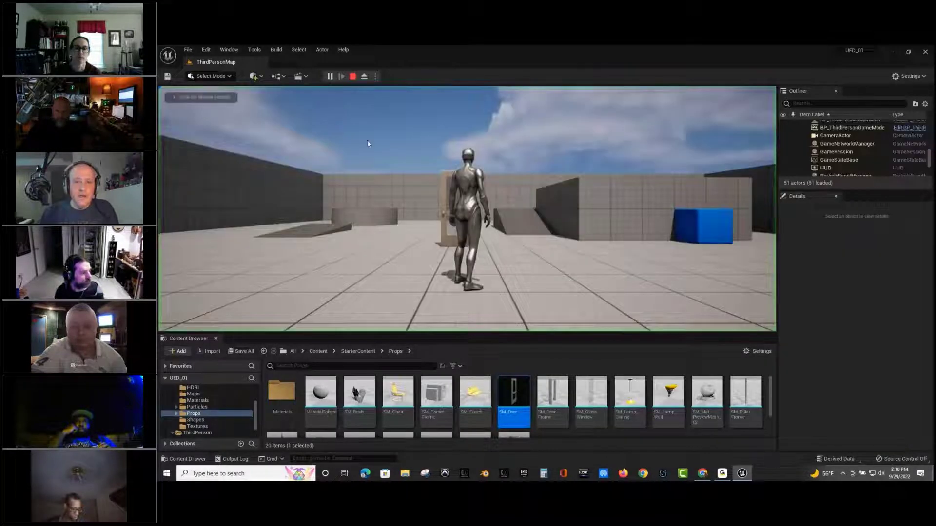
key("w")
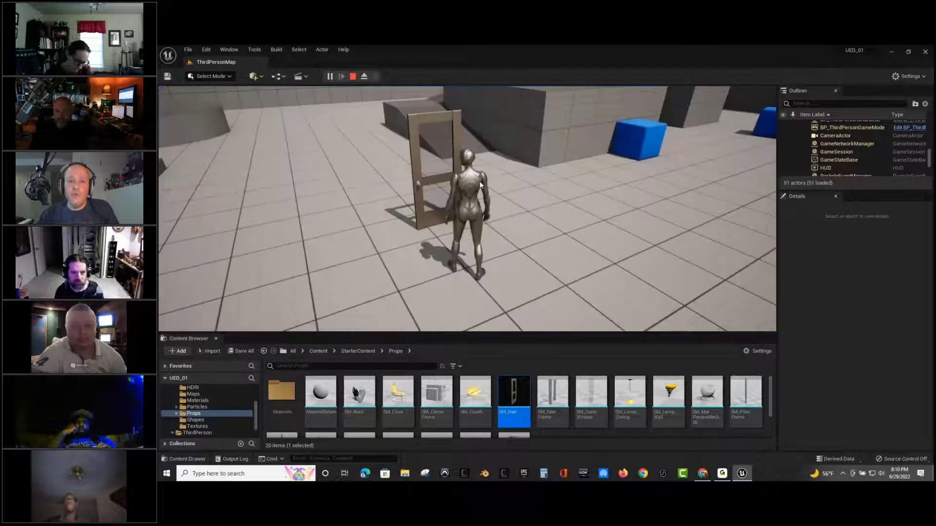
key("w")
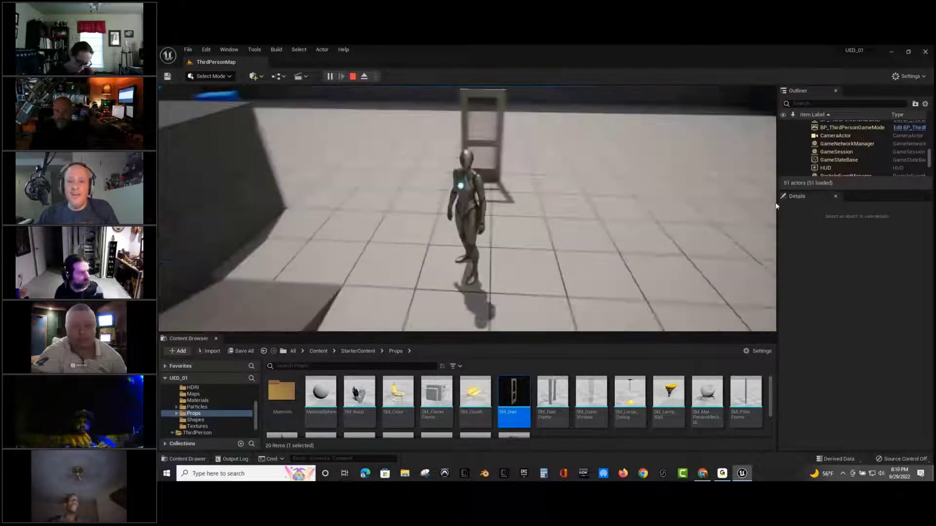
key("w")
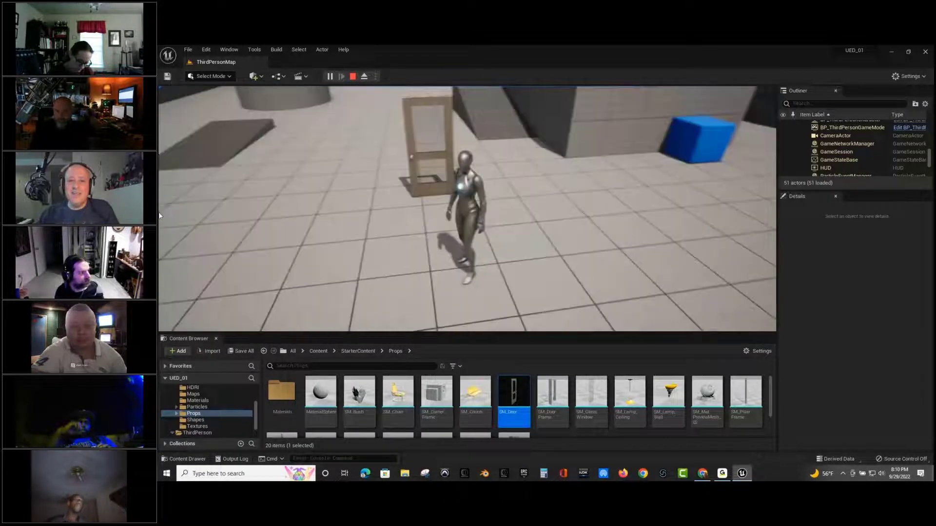
key("w")
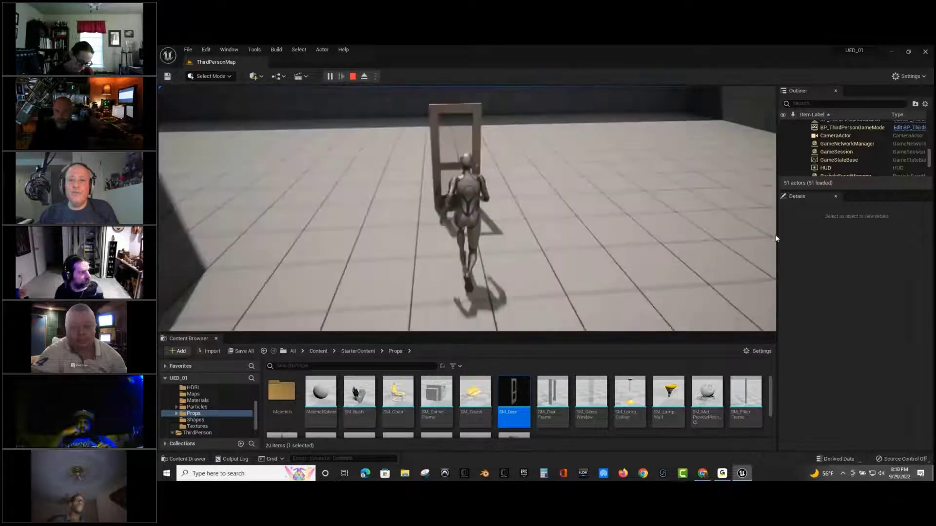
key("w")
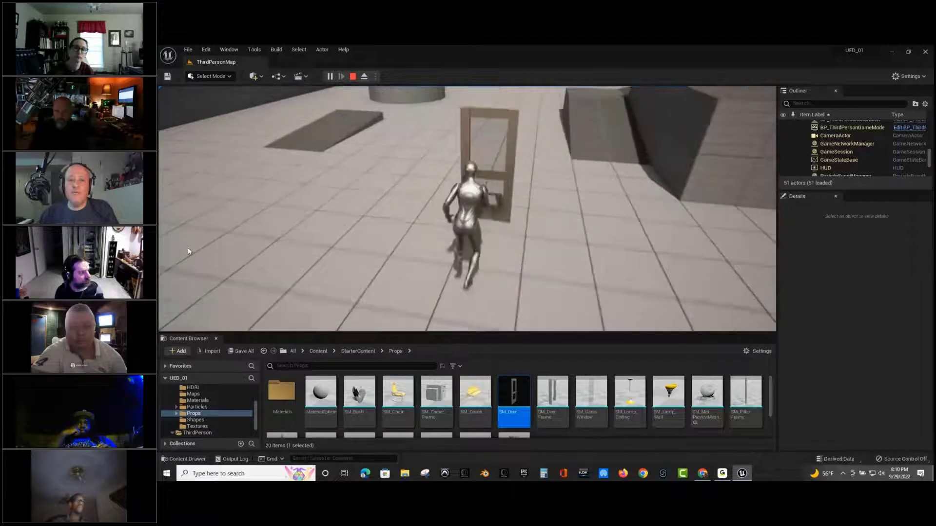
key("w")
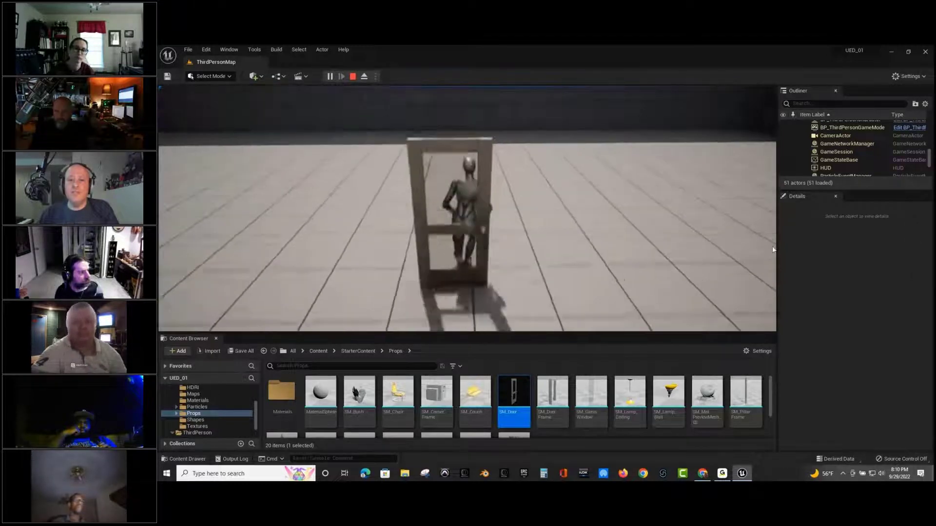
key("w")
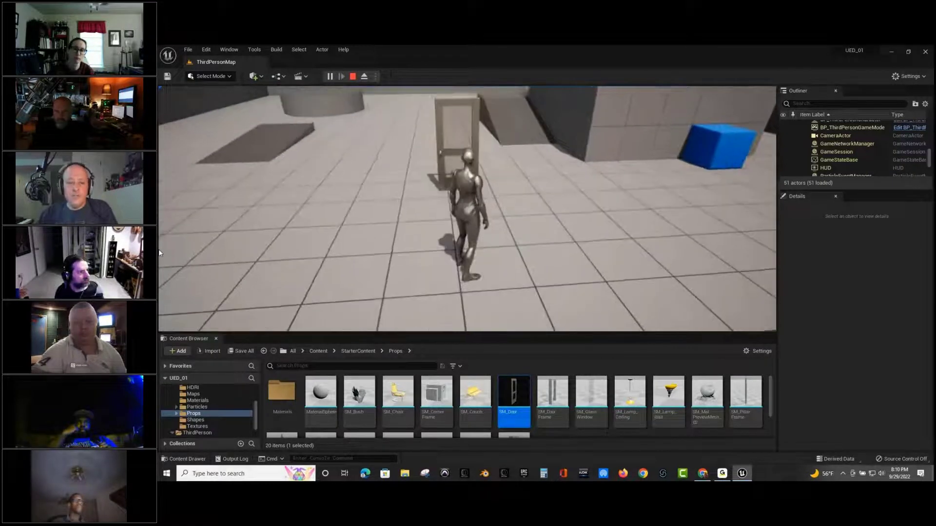
key("Escape")
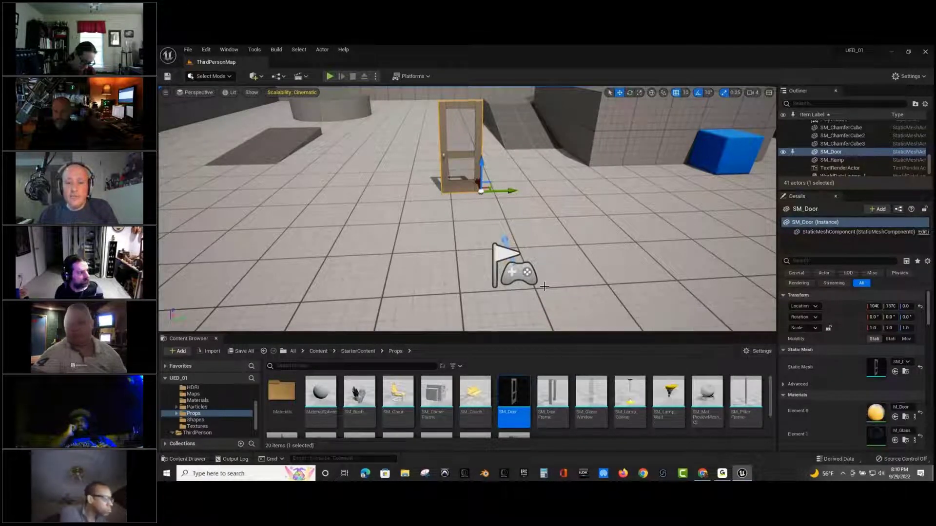
Place SM_Rock from Props on the floor near the PlayerStart and playtest running the character around it.
scroll(571, 409, "down", 2)
left_click_drag(321, 400, 604, 236)
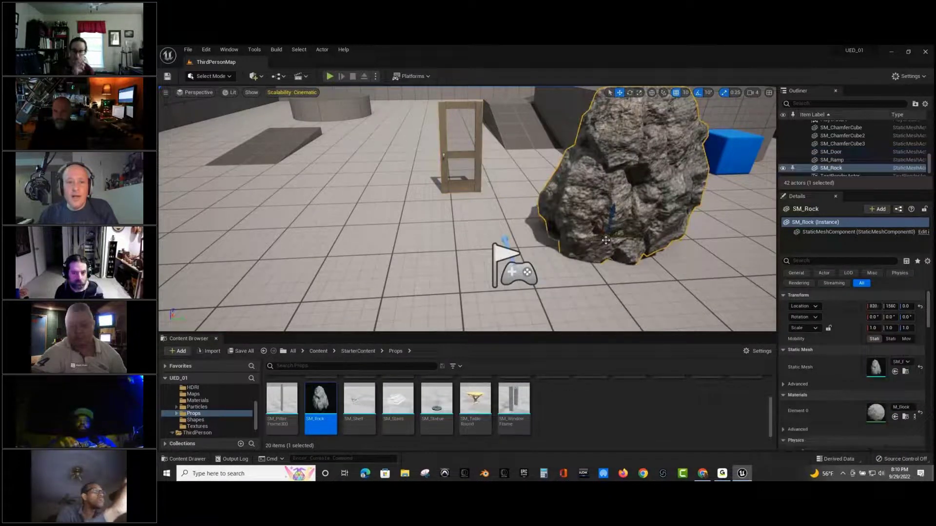
left_click(331, 76)
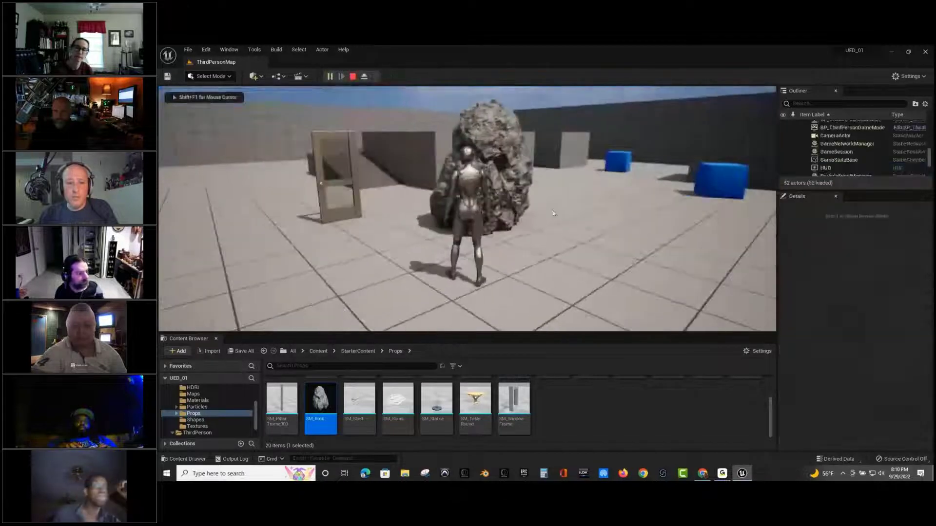
key("w")
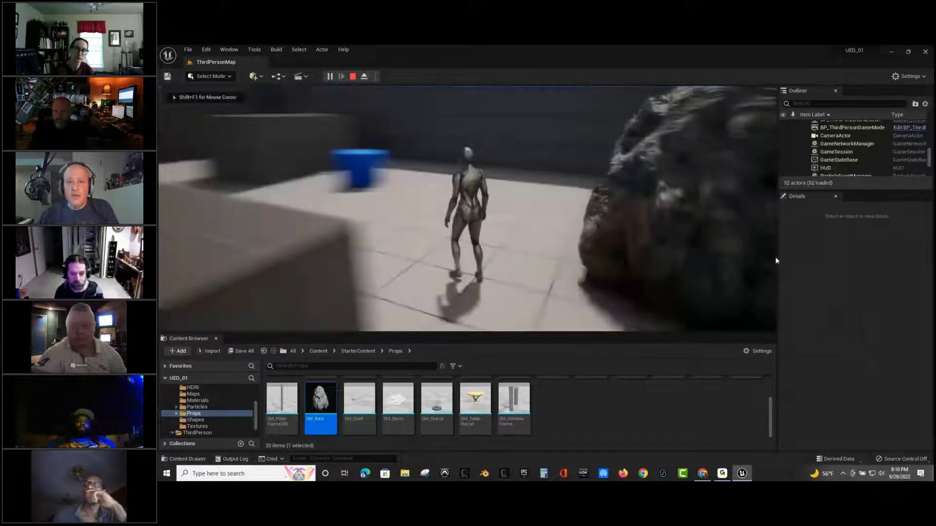
key("w")
key("w")
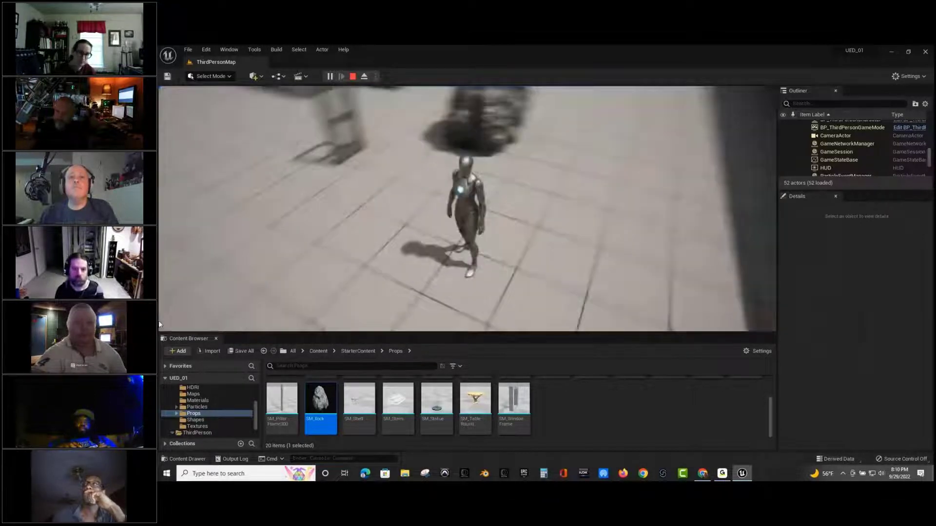
key("w")
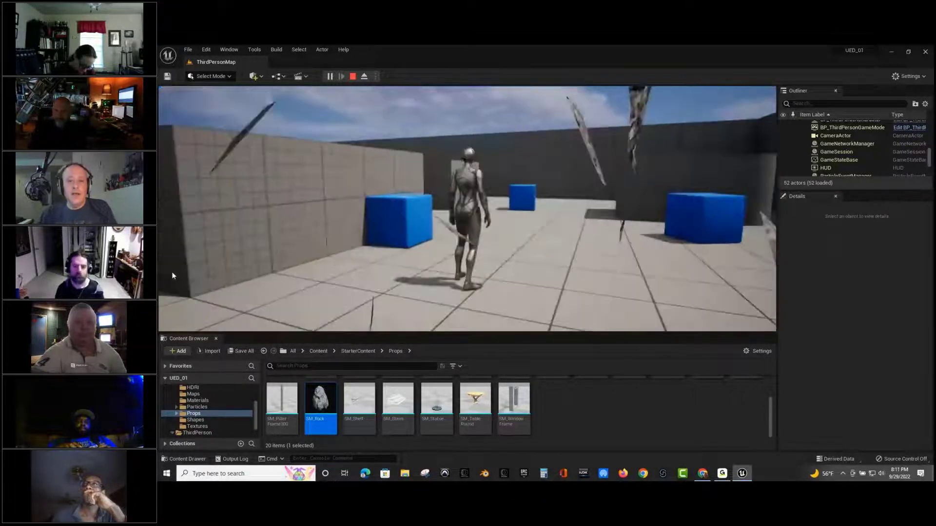
key("Escape")
Select the rock in the viewport and delete it from the level.
right_click_drag(157, 305, 157, 312)
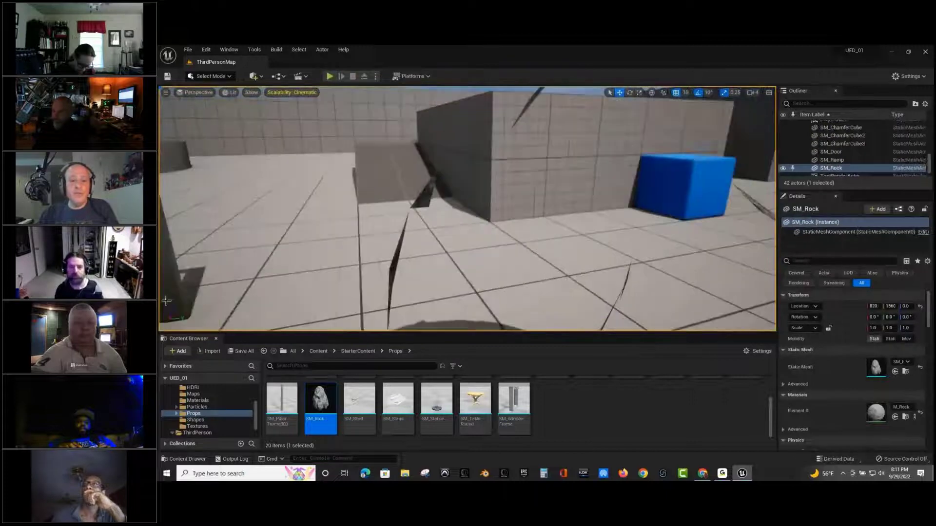
middle_click_drag(422, 278, 429, 232)
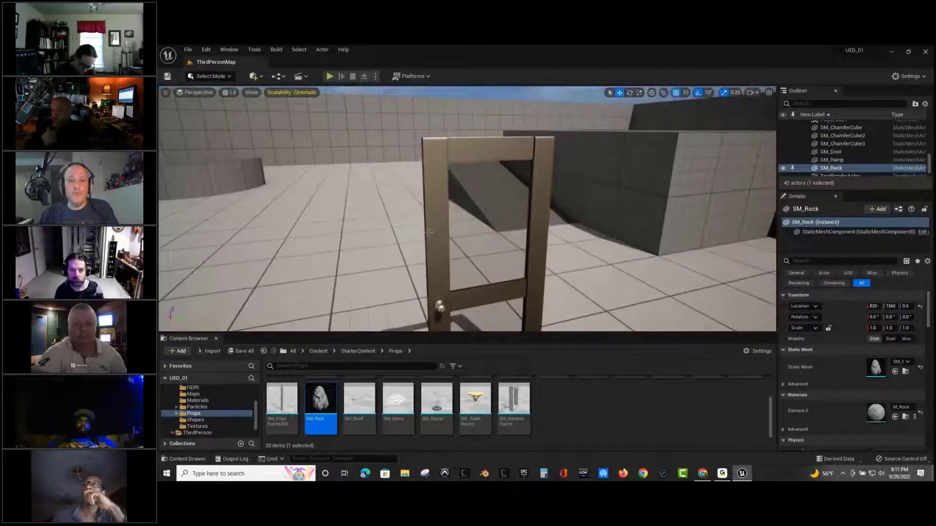
left_click(439, 227)
right_click_drag(443, 228, 570, 238)
left_click(519, 193)
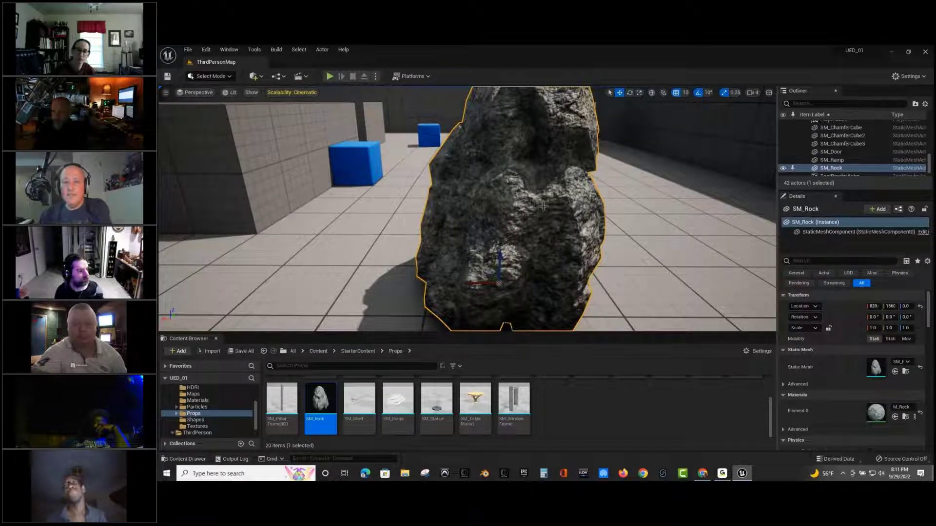
key("Delete")
Select the door in the level and open the SM_Door static mesh from the StarterContent Props folder.
right_click_drag(417, 209, 357, 230)
left_click(484, 198)
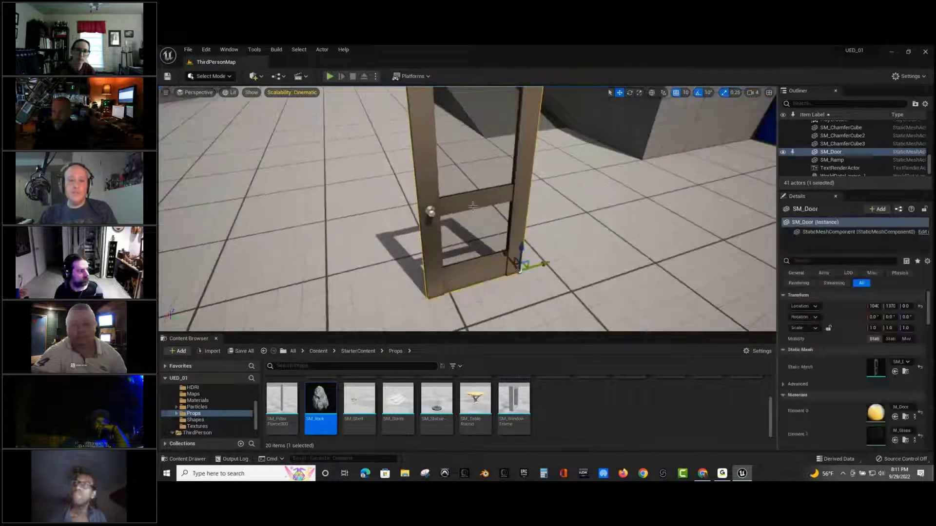
right_click_drag(484, 197, 472, 182)
scroll(472, 183, "down", 4)
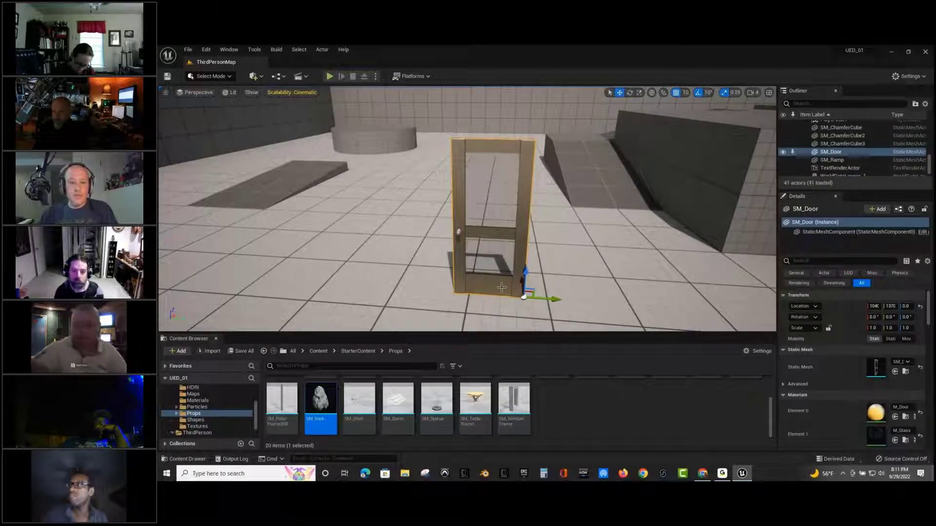
left_click(359, 351)
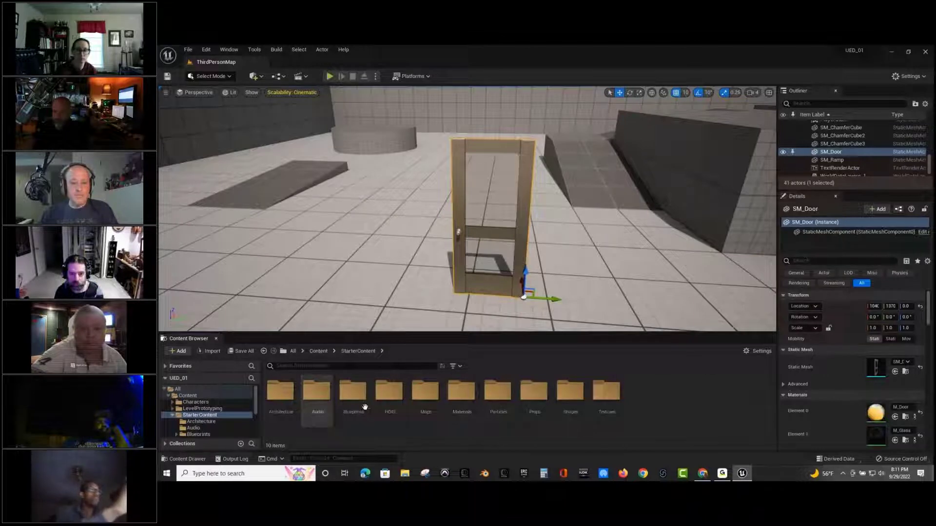
double_click(527, 402)
left_click(517, 417)
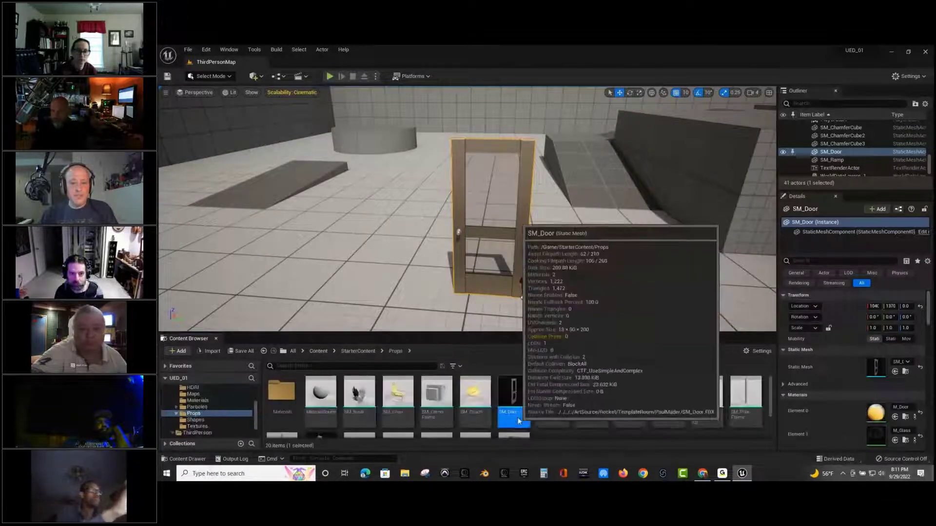
double_click(517, 416)
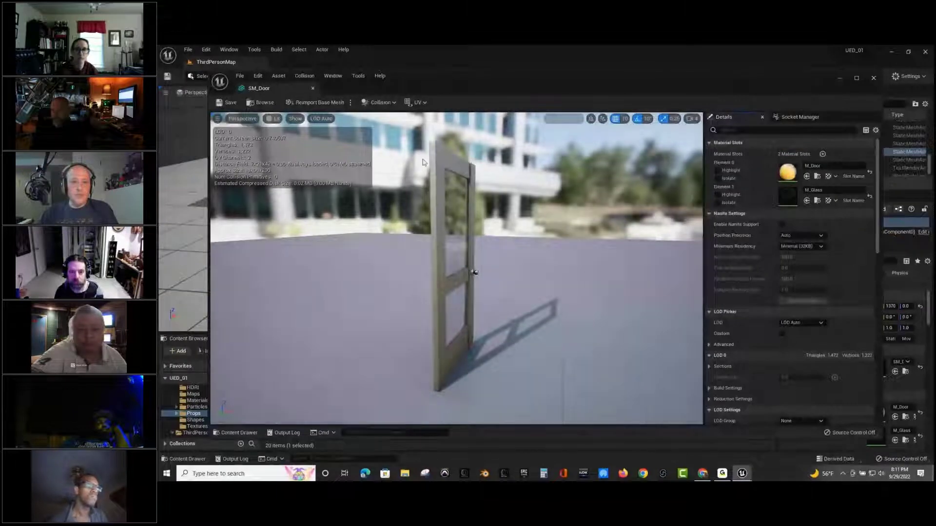
Add a Box Simplified Collision to the SM_Door mesh and save the asset.
left_click(391, 103)
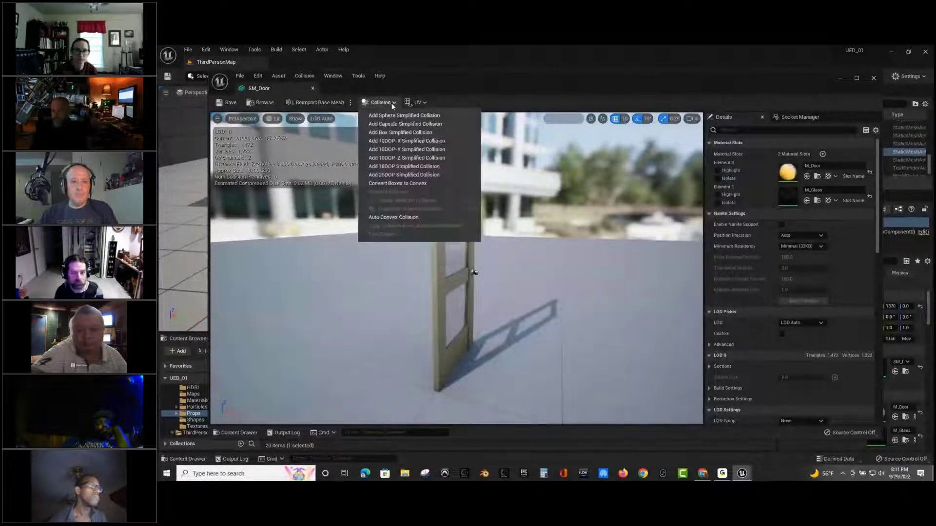
left_click(405, 132)
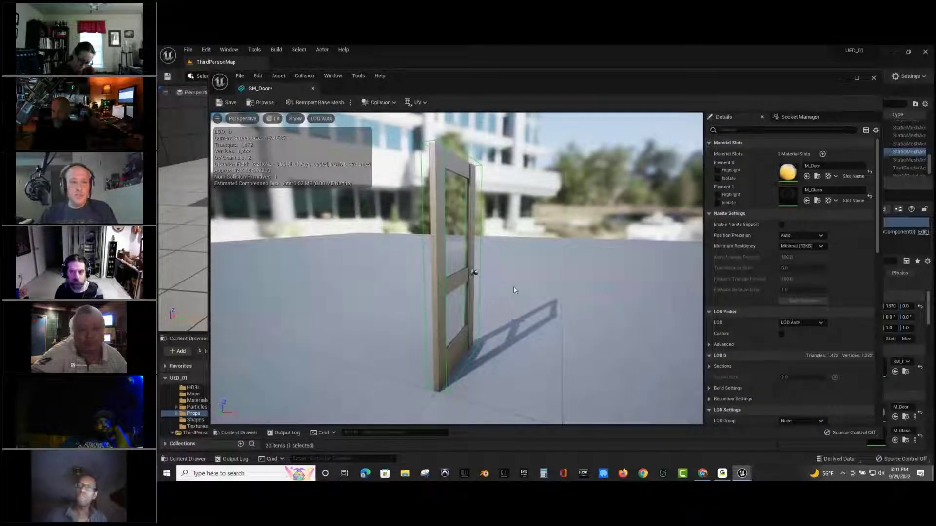
left_click(239, 102)
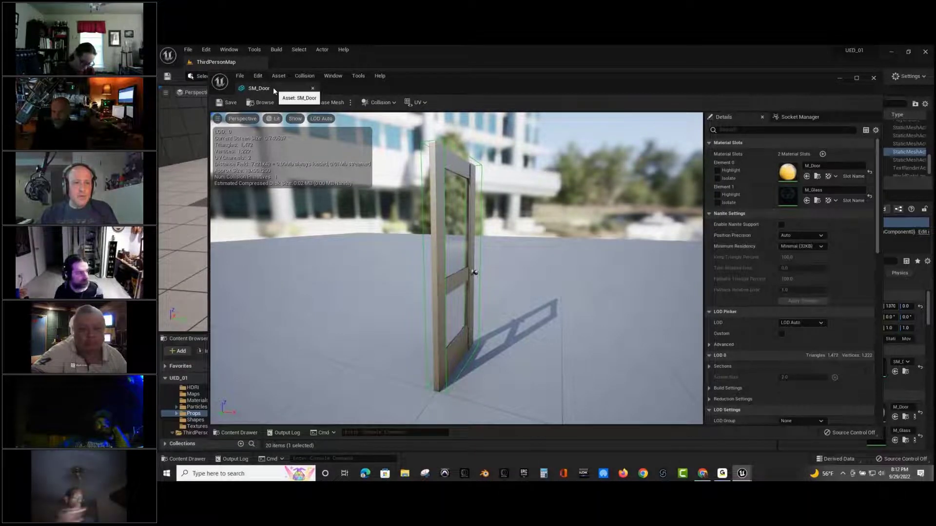
Dock the SM_Door mesh editor beside ThirdPersonMap in the main window and return to the level.
left_click_drag(273, 88, 294, 64)
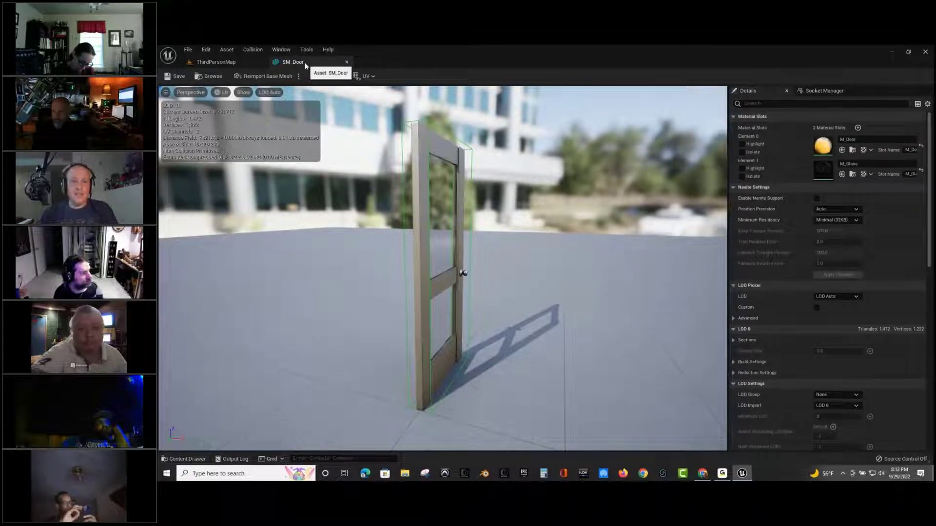
left_click(239, 62)
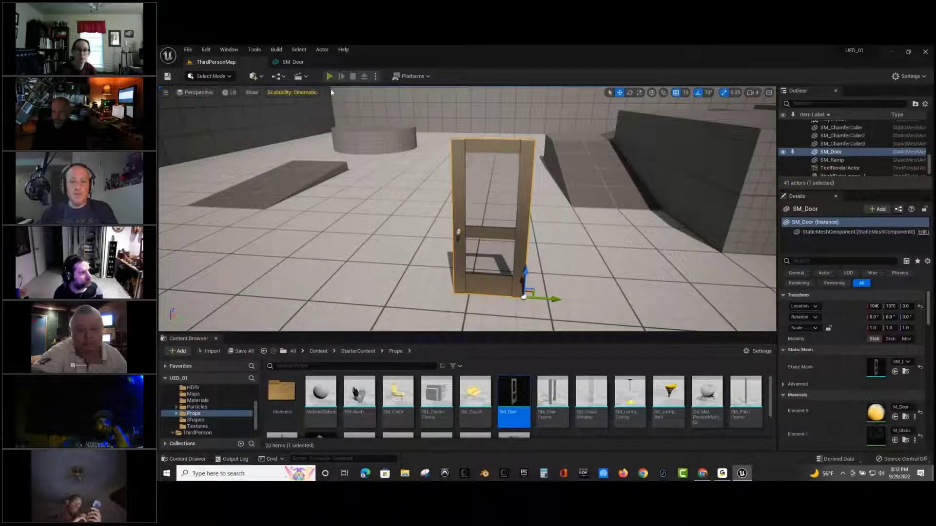
Playtest the door's box collision by running the character against it, and stop playing.
left_click(330, 76)
key("w")
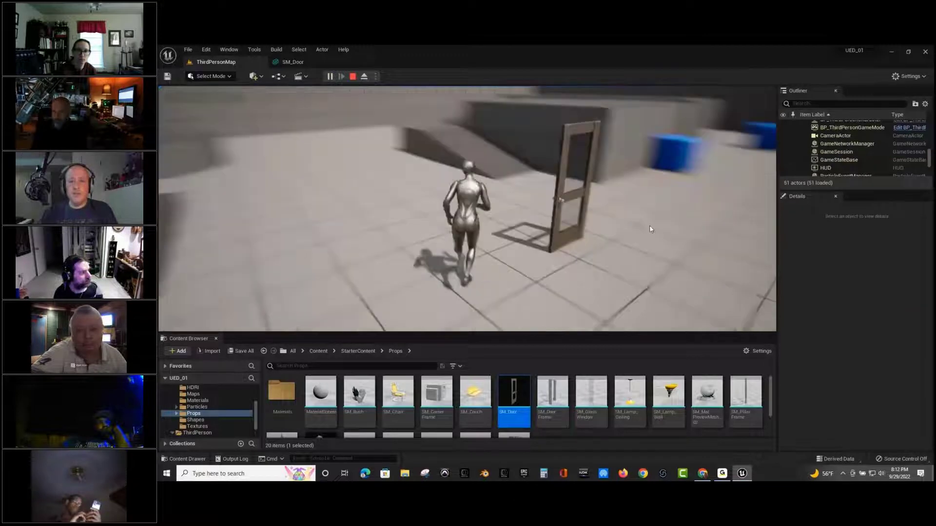
key("w")
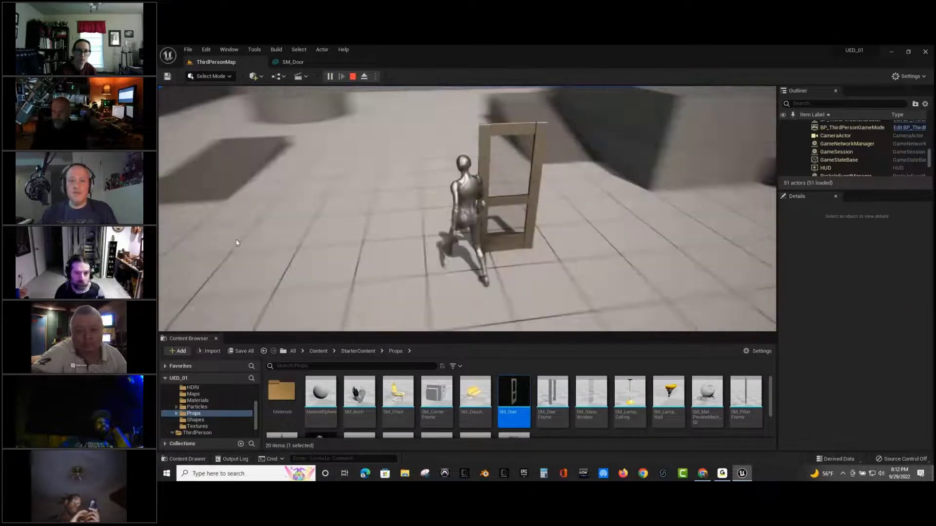
key("d")
key("s")
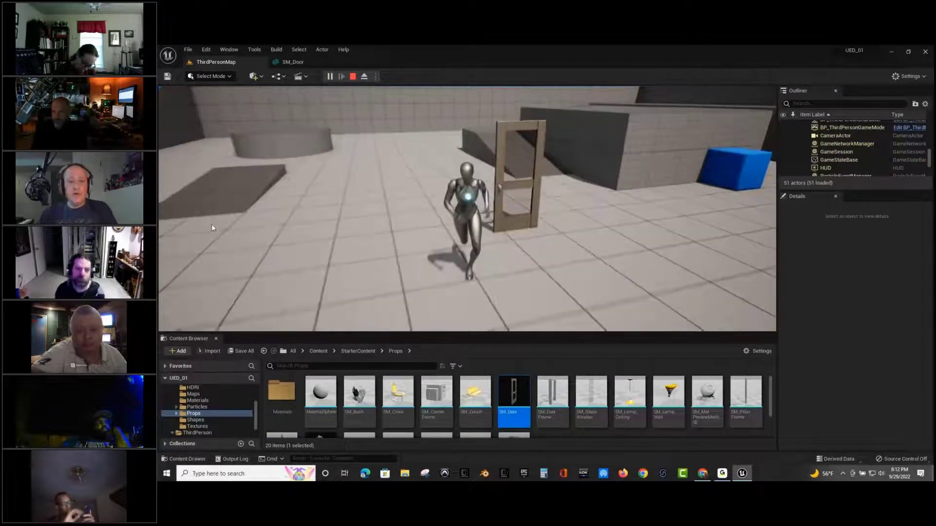
key("Escape")
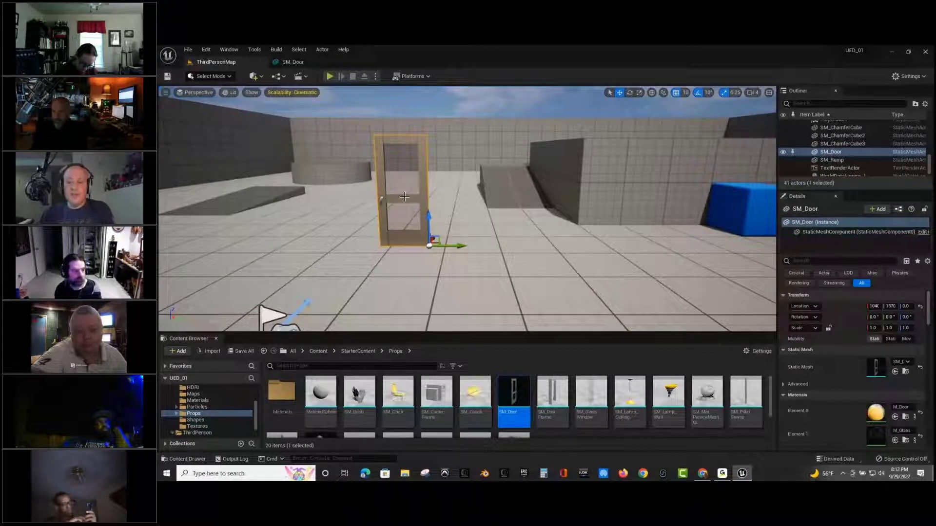
Delete the selected SM_Door actor from the level.
key("Delete")
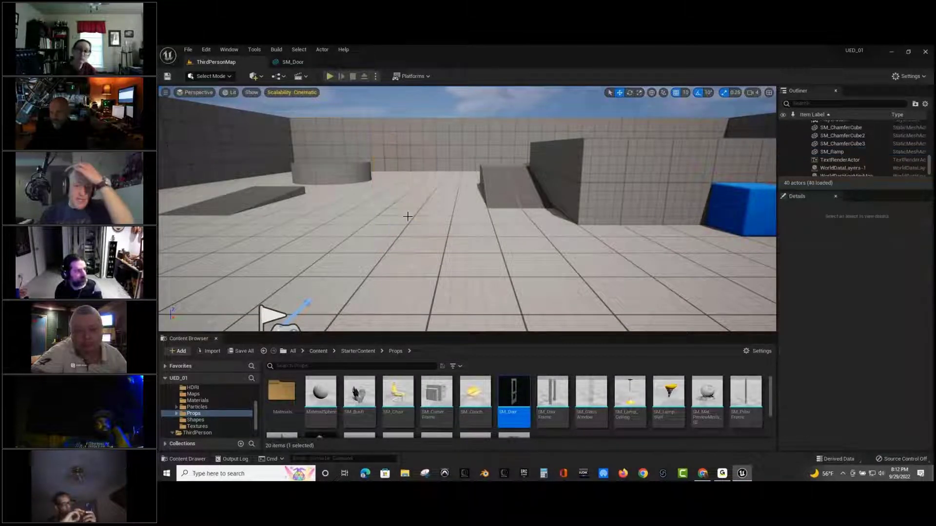
Place a Wall_400x400 mesh from the StarterContent Architecture folder on the open floor of the level.
mouse_move(510, 399)
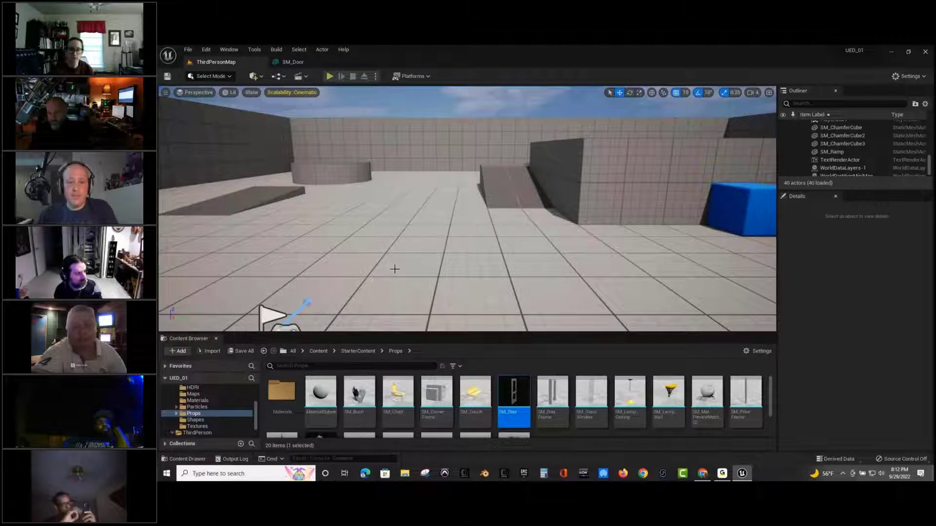
left_click(359, 352)
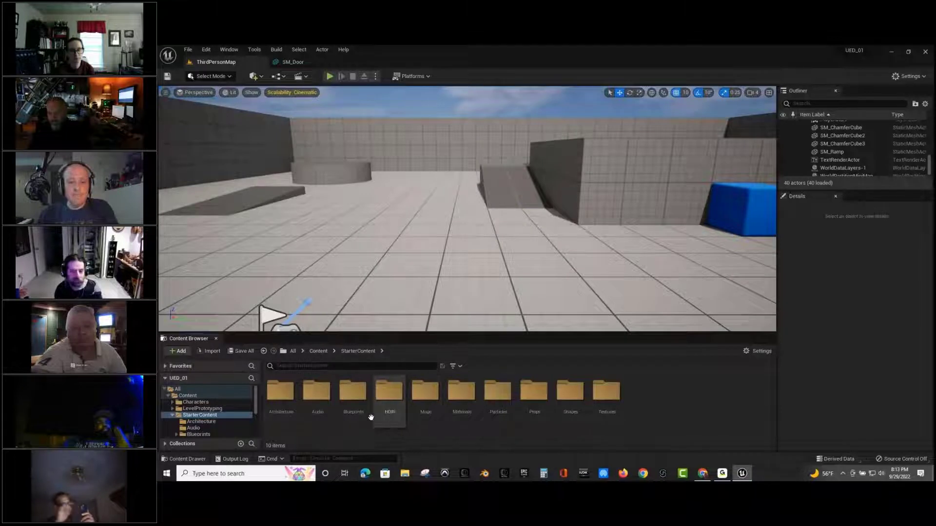
double_click(274, 396)
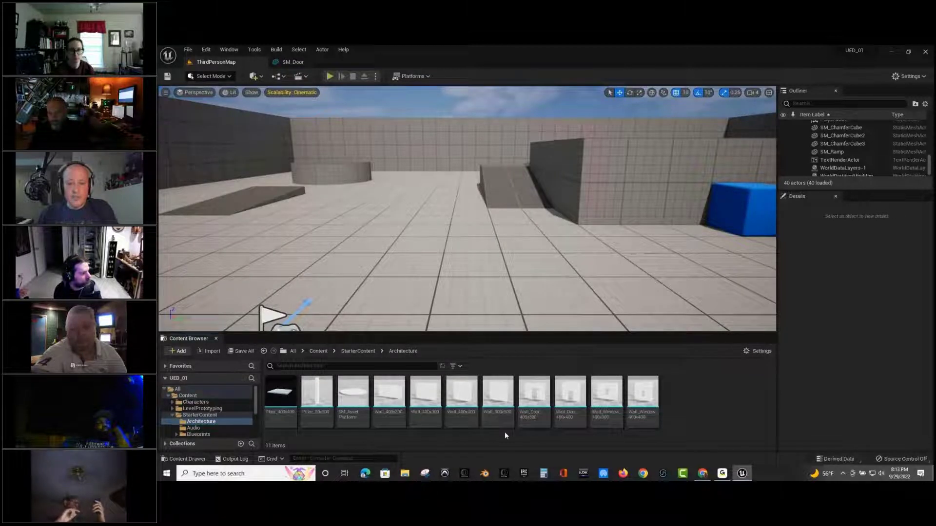
mouse_move(502, 425)
left_click_drag(461, 395, 401, 271)
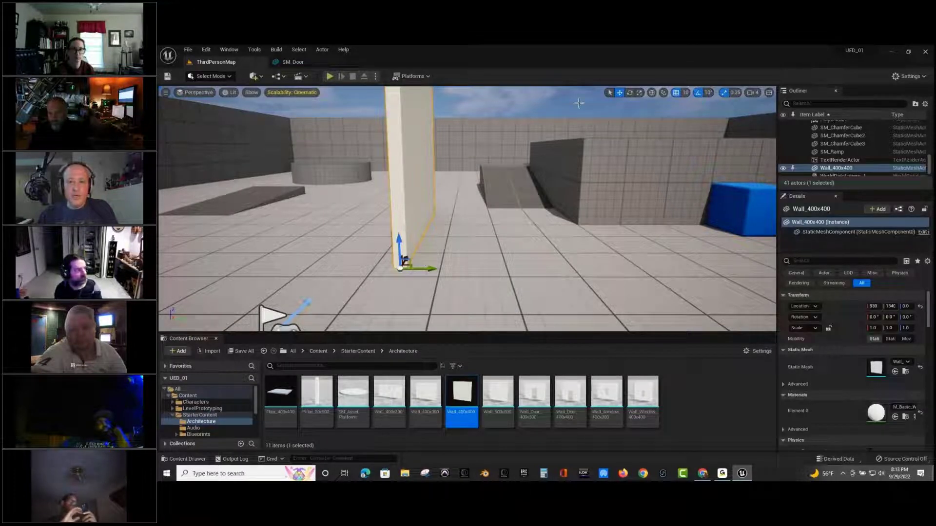
Shift the wall to about X 910, Y 1400 and rotate it about 90° around X to lie flat.
left_click_drag(429, 271, 468, 243)
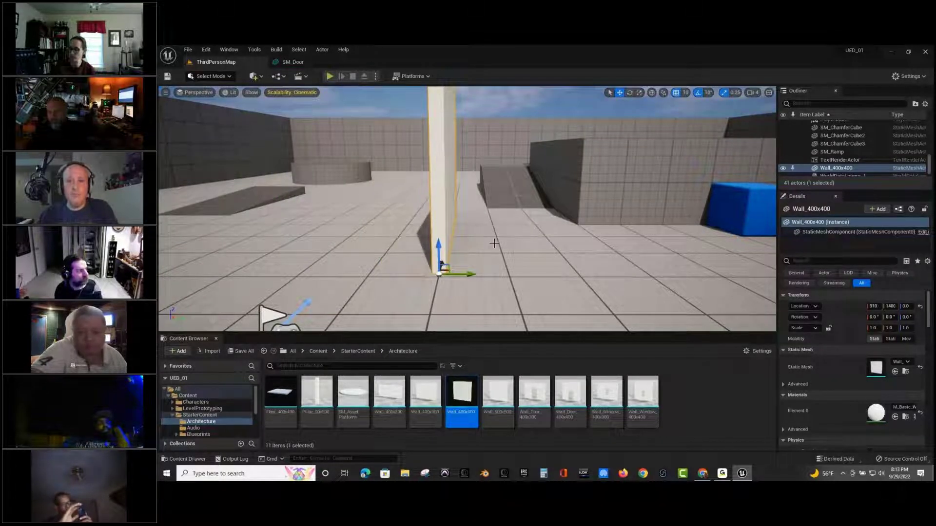
left_click(630, 93)
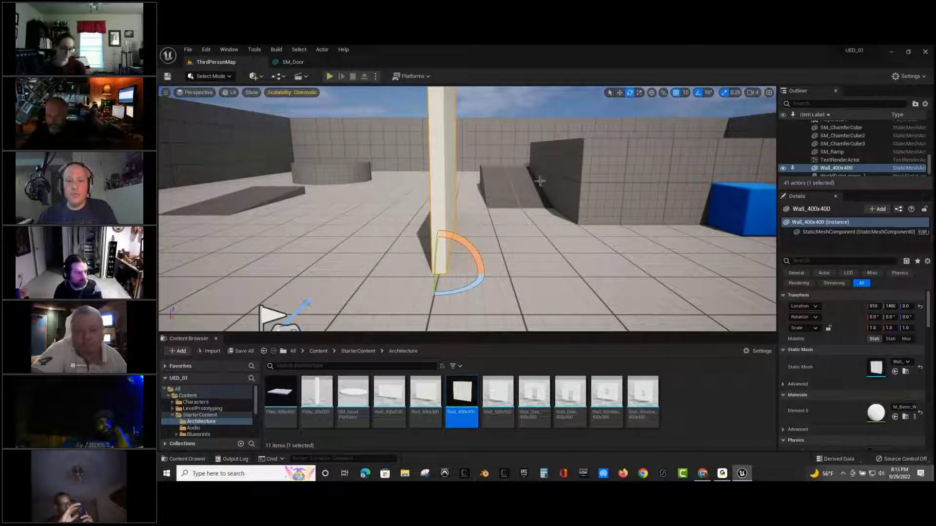
left_click_drag(477, 261, 330, 231)
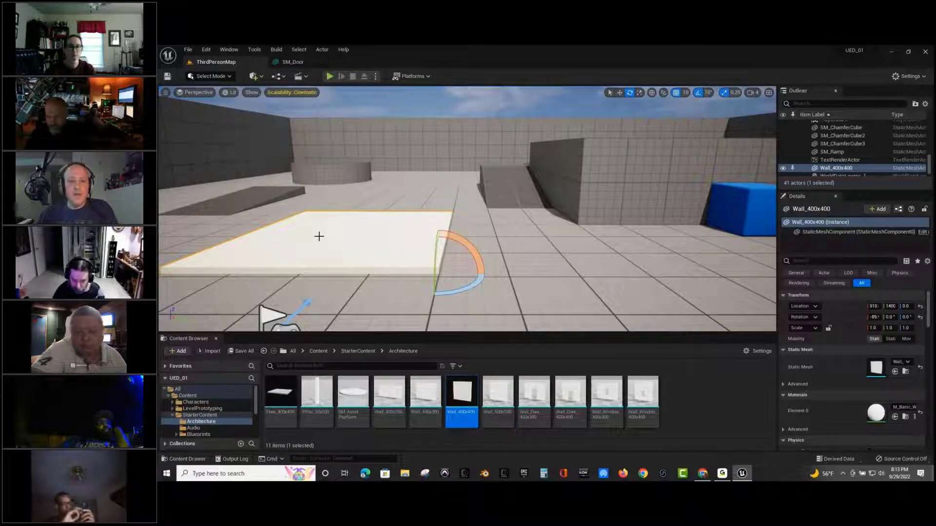
Delete the low ramp and the quarter-cylinder pieces behind the flat slab from the level.
left_click(273, 194)
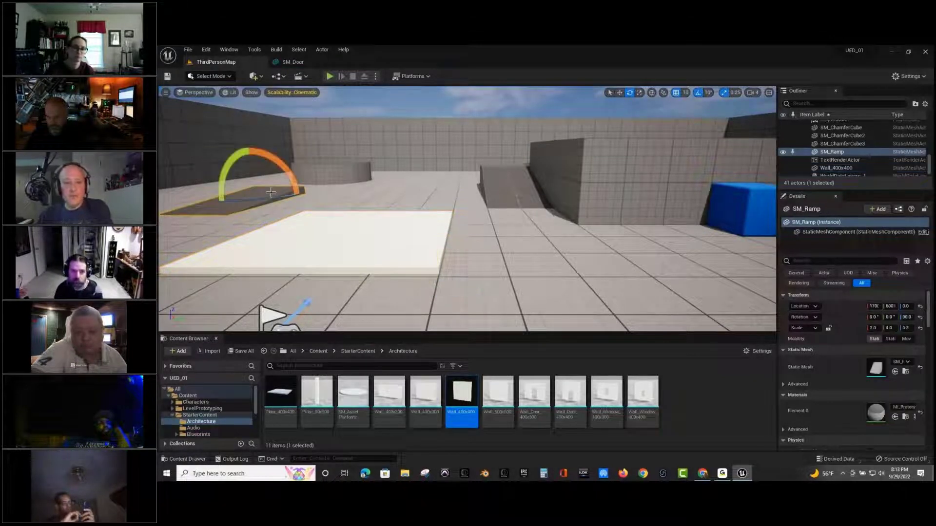
key("Delete")
left_click(323, 176)
key("Delete")
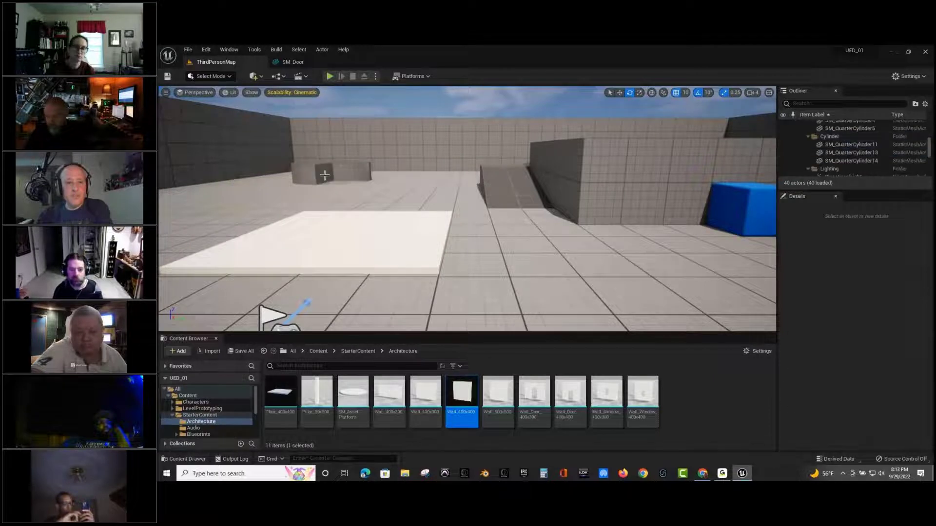
left_click(354, 168)
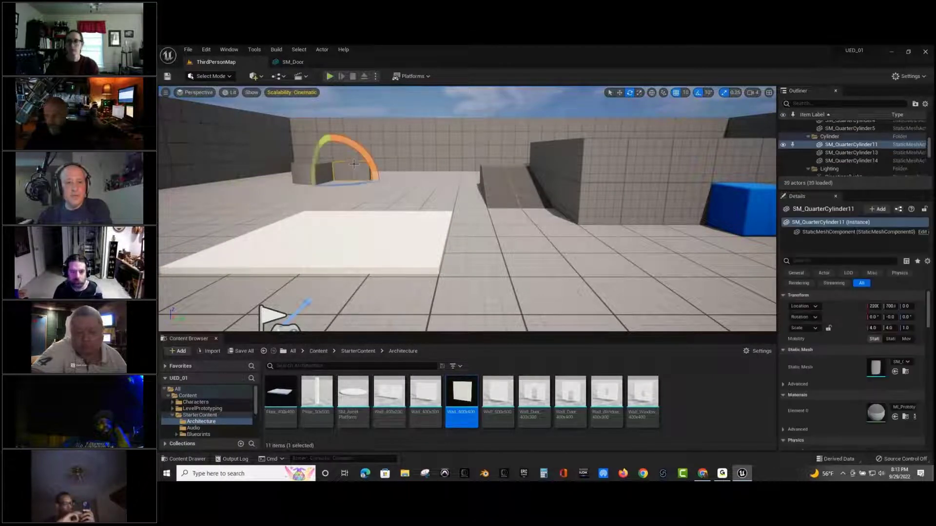
key("Delete")
left_click(321, 174)
key("Delete")
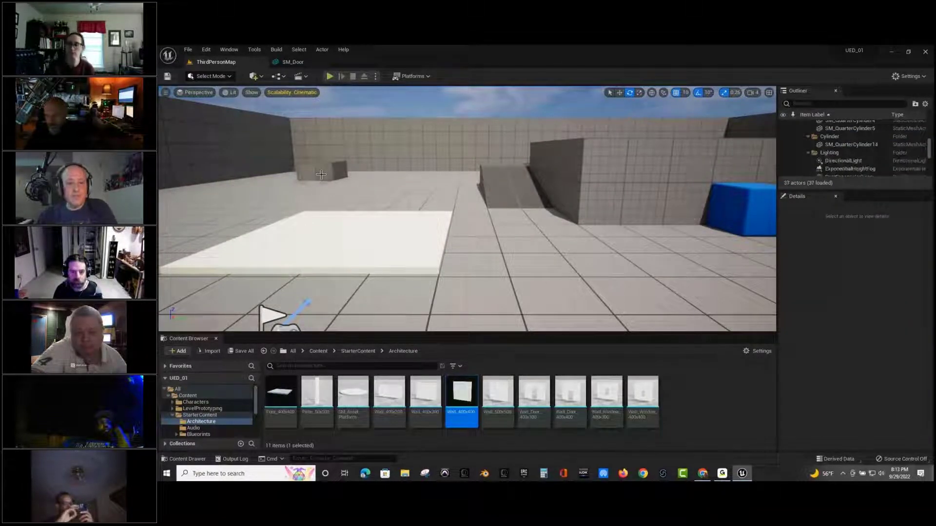
left_click(320, 171)
key("Delete")
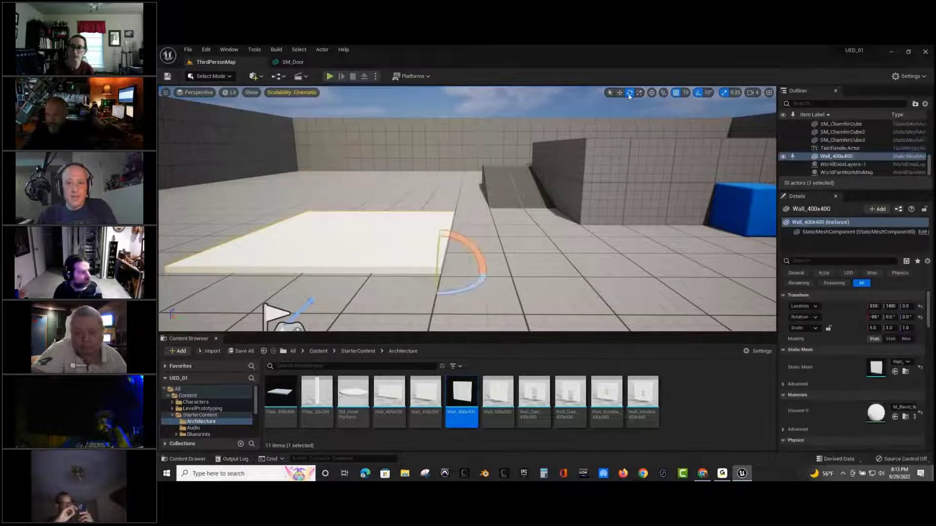
Move the flat slab to about X 1260 and duplicate it along Y, butting the copy against its edge at Y 1000.
left_click(620, 96)
left_click_drag(442, 267, 455, 213)
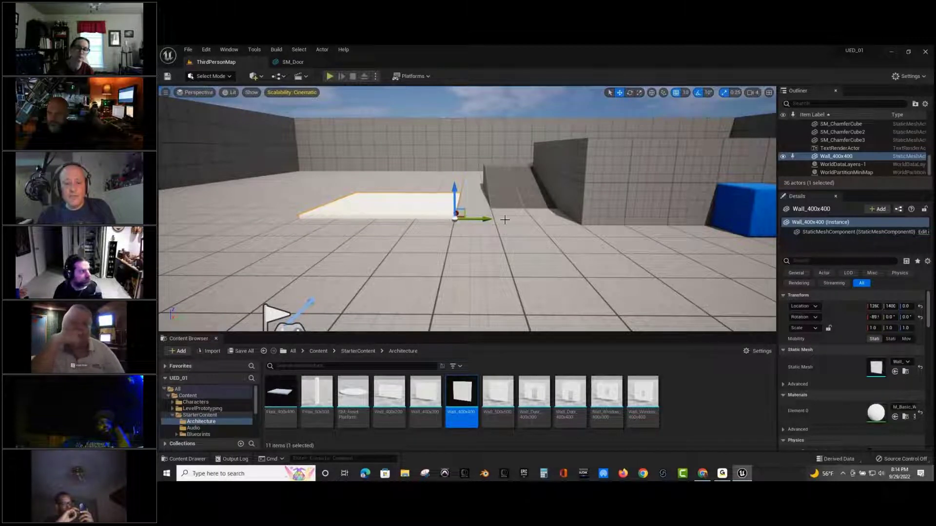
left_click_drag(469, 220, 301, 238, "alt")
key("w")
mouse_move(329, 233)
right_mouse_down()
mouse_move(344, 235)
mouse_move(337, 240)
right_mouse_up()
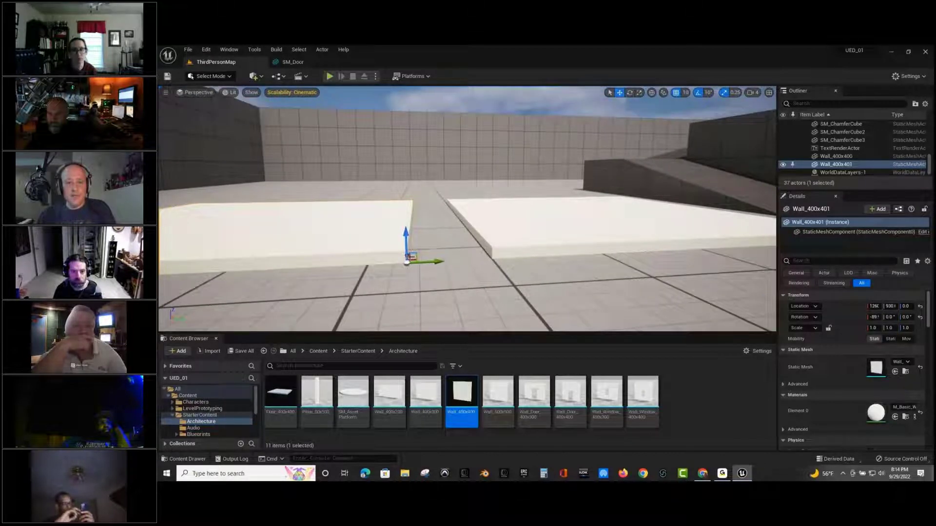
left_click_drag(425, 258, 522, 276)
right_click_drag(468, 250, 454, 202)
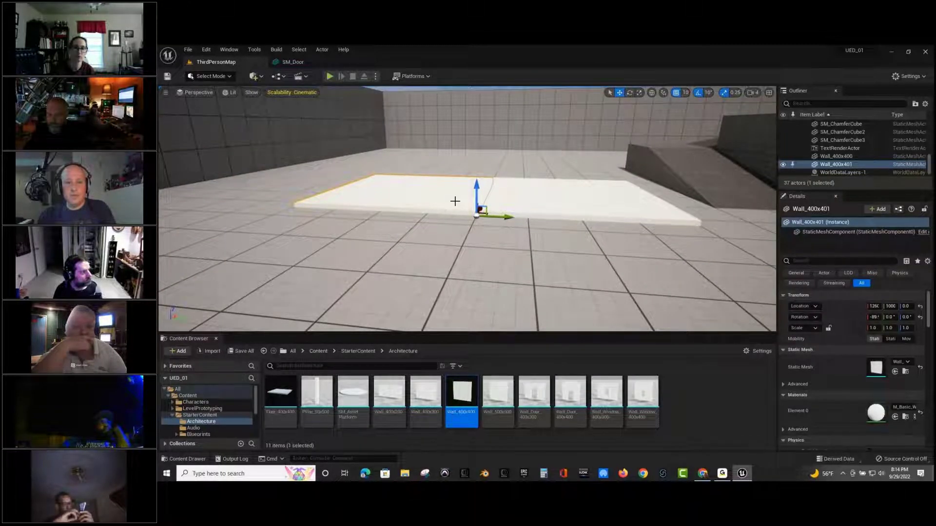
Duplicate the slab along X to X 1660, then along Y to Y 1400, completing a two-by-two floor.
left_click_drag(481, 209, 488, 174, "alt")
right_click_drag(488, 174, 186, 287)
left_click_drag(375, 285, 399, 268)
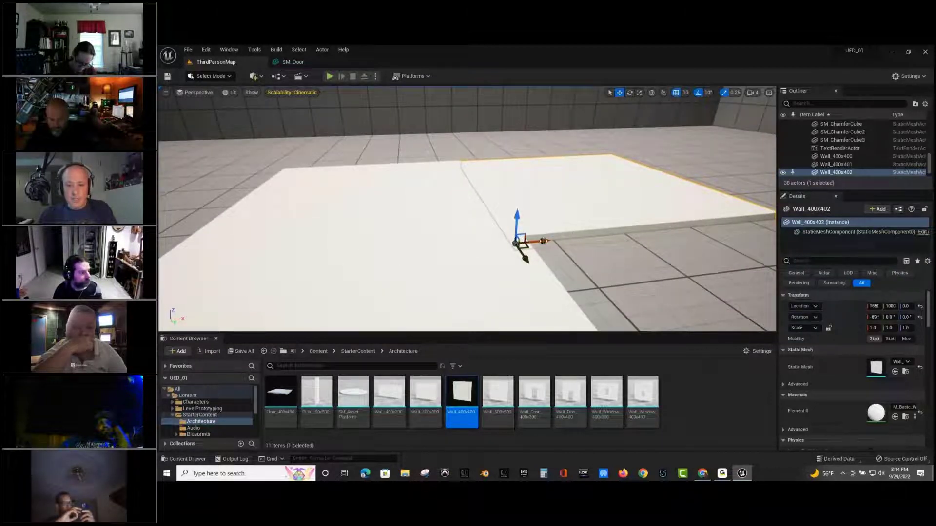
left_click_drag(552, 245, 374, 251)
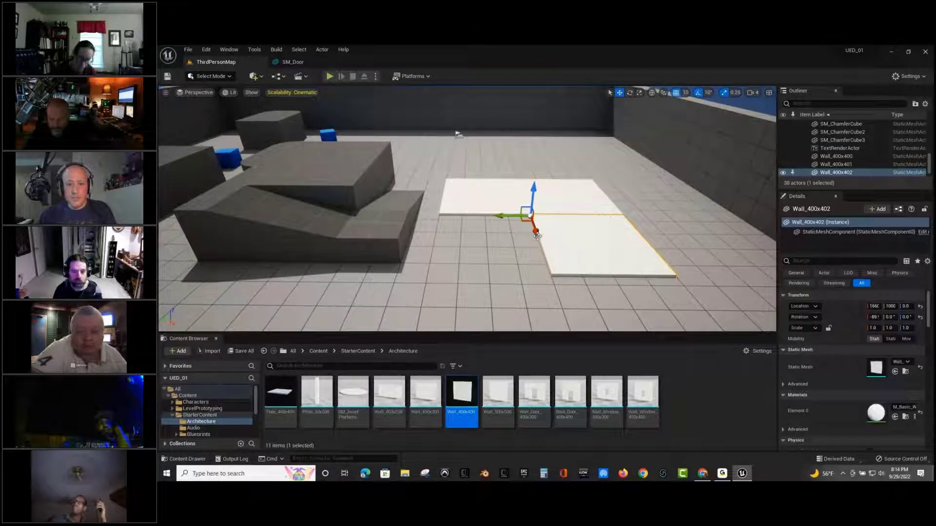
left_click_drag(487, 210, 414, 258, "alt")
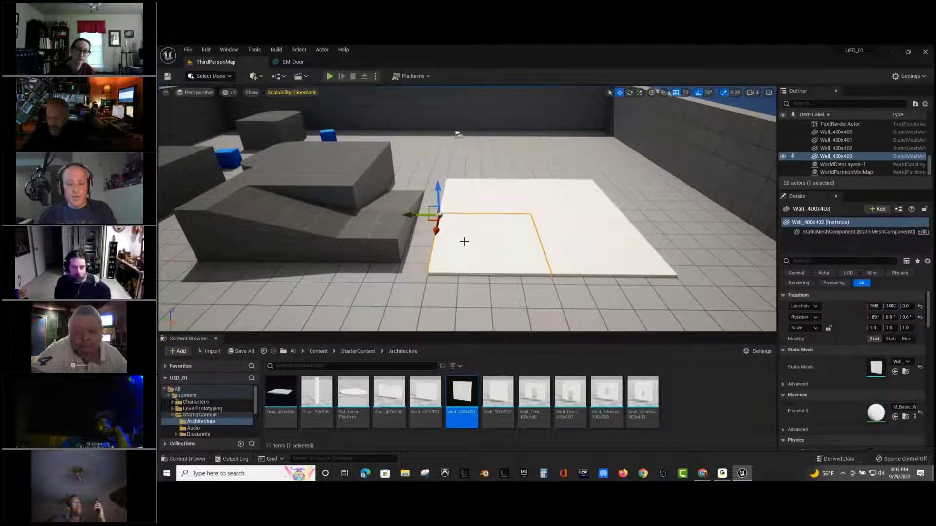
Select all four floor slabs and duplicate them straight up as a ceiling at a height of about 880.
left_click(490, 199)
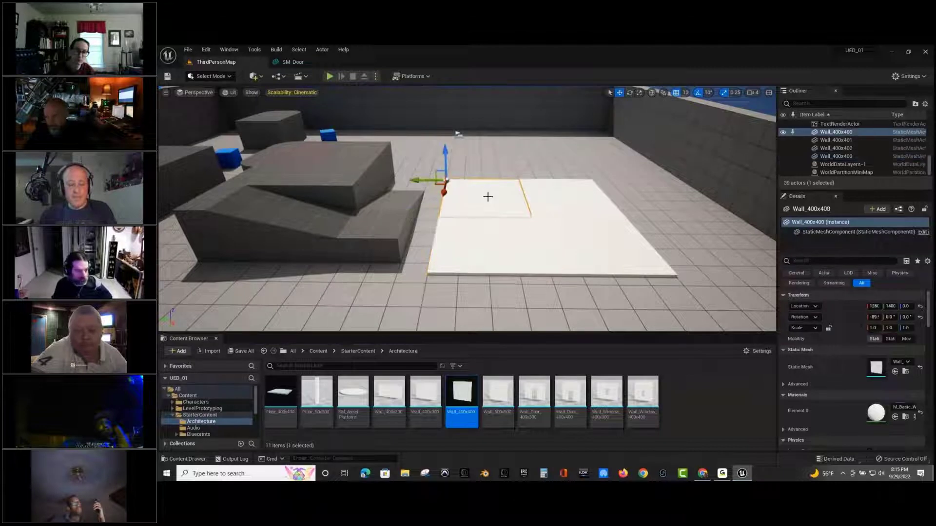
left_click(483, 242, "ctrl")
left_click(553, 198, "ctrl")
left_click(580, 244, "ctrl")
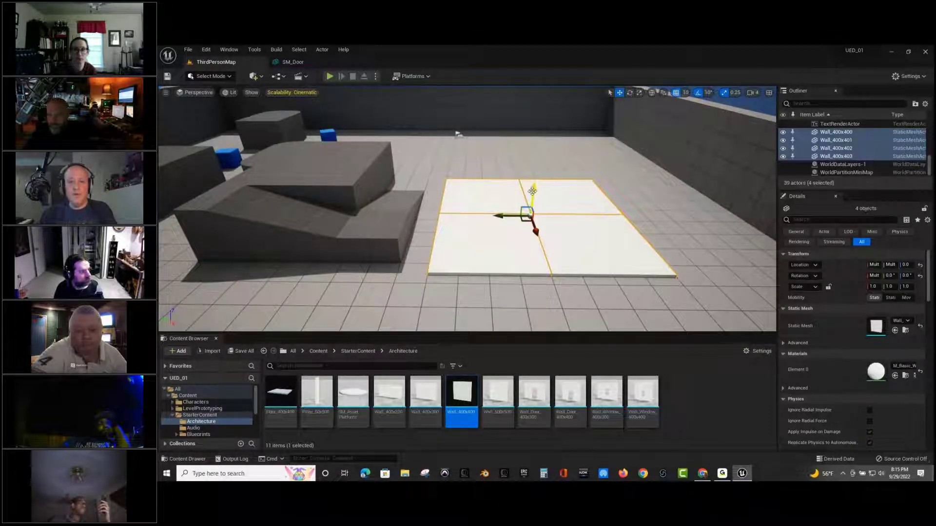
left_click_drag(532, 191, 512, 352, "alt+shift")
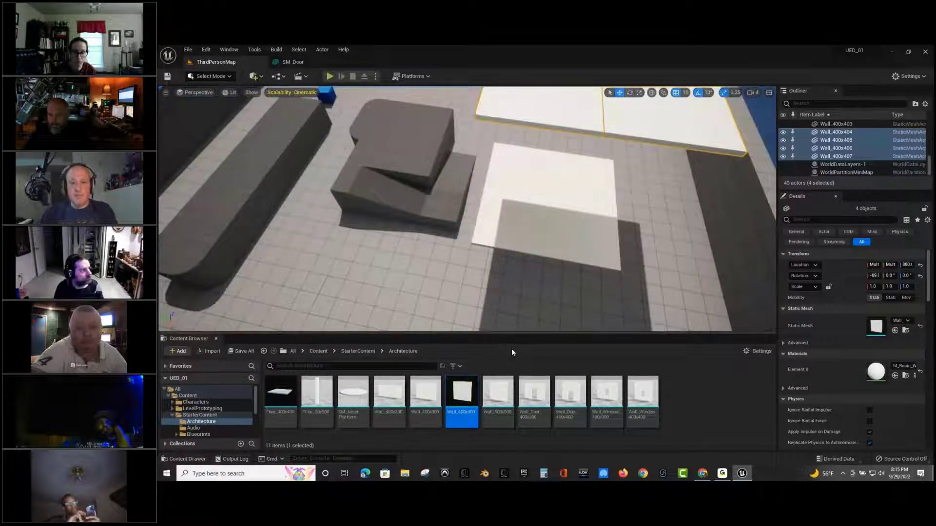
Duplicate the corner floor slab outward along Y beside the floor and raise the copy to a height of about 150.
right_click_drag(525, 315, 852, 276)
scroll(472, 239, "down", 3)
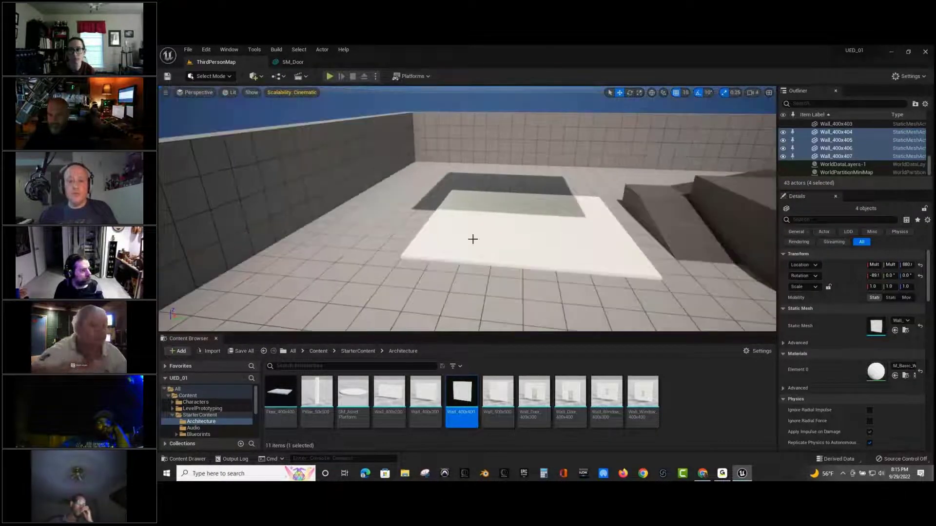
left_click(471, 238)
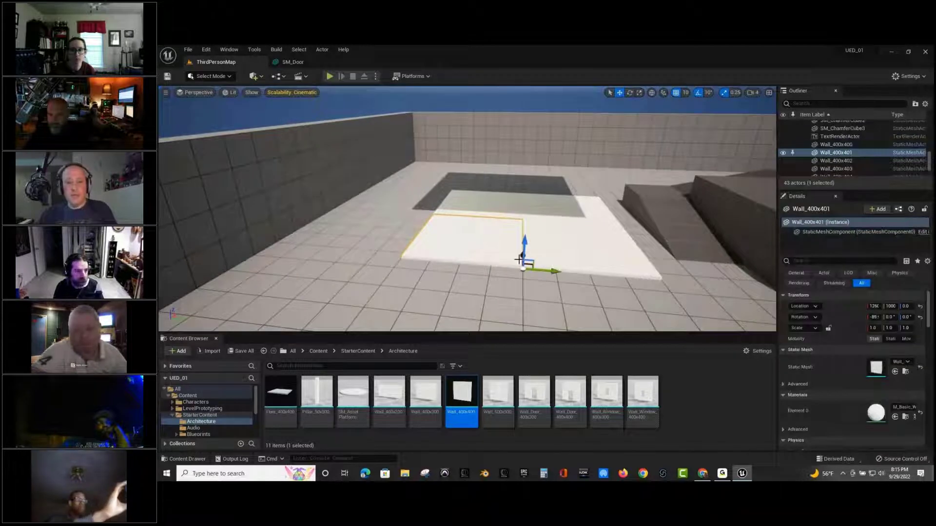
left_click_drag(557, 273, 406, 275, "alt+shift")
left_click_drag(527, 237, 527, 193)
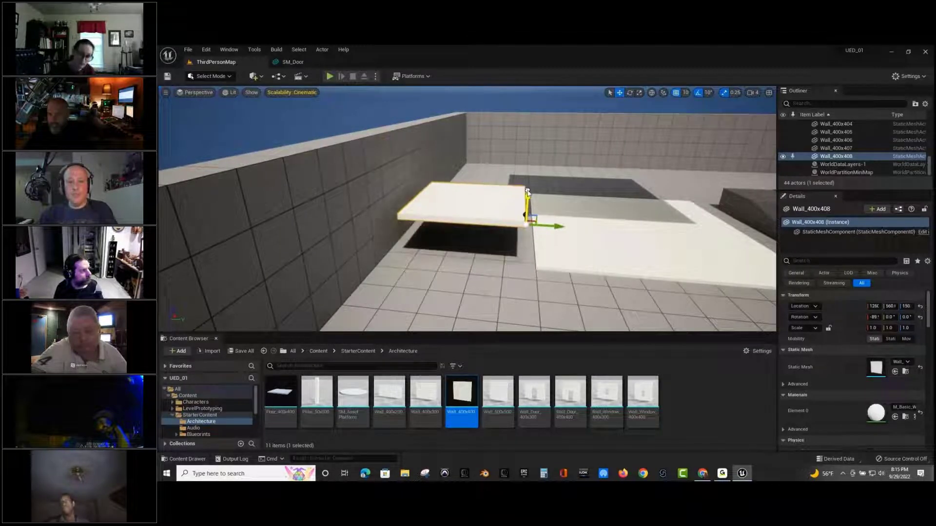
Rotate the raised slab upright to 0° and move it down beside the floor's edge at Y 580.
left_click(626, 94)
left_click_drag(516, 185, 633, 168)
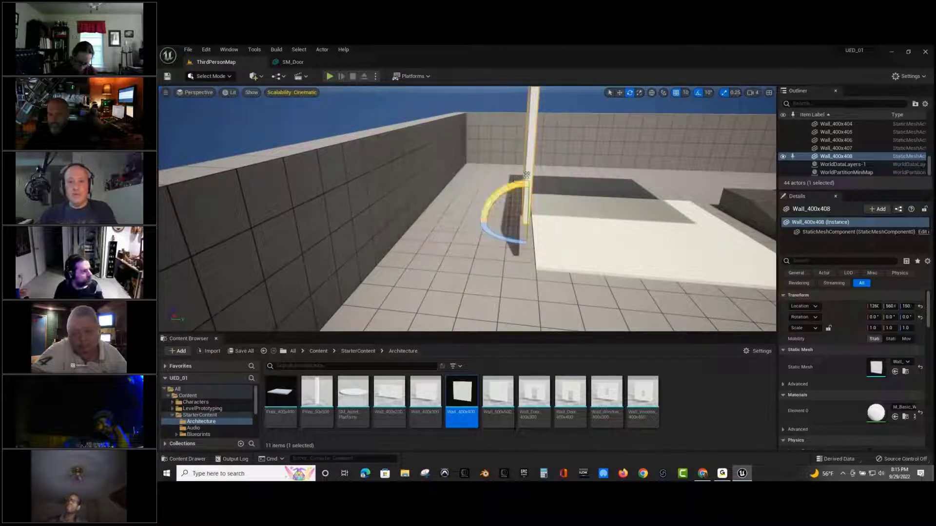
left_click(619, 93)
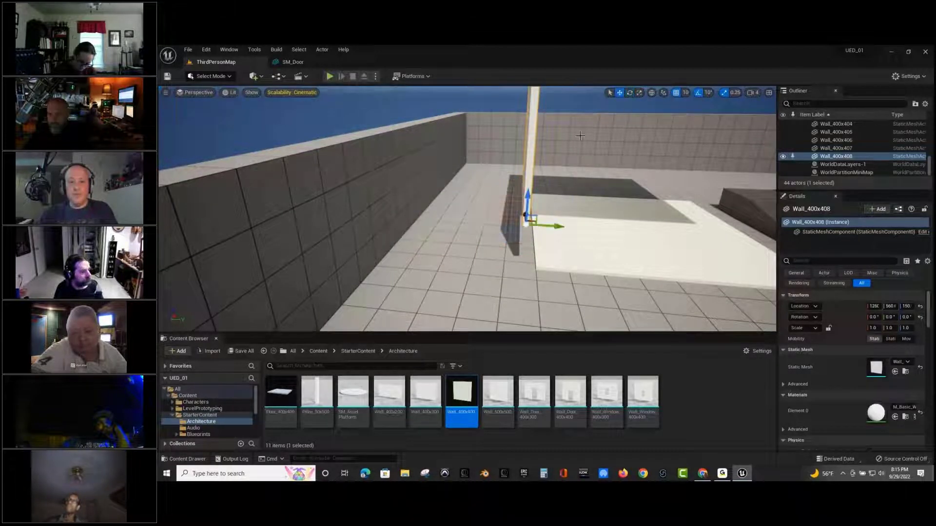
left_click_drag(563, 229, 543, 218)
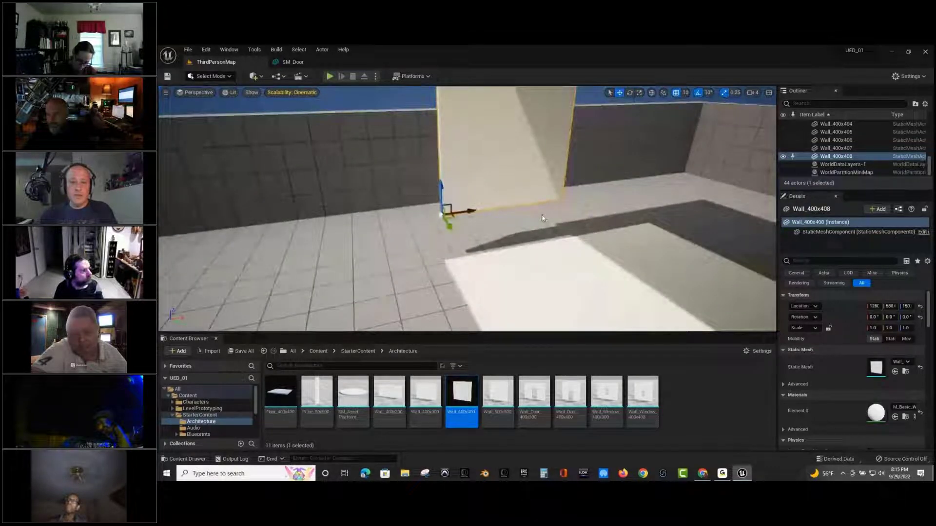
right_click_drag(543, 219, 536, 219)
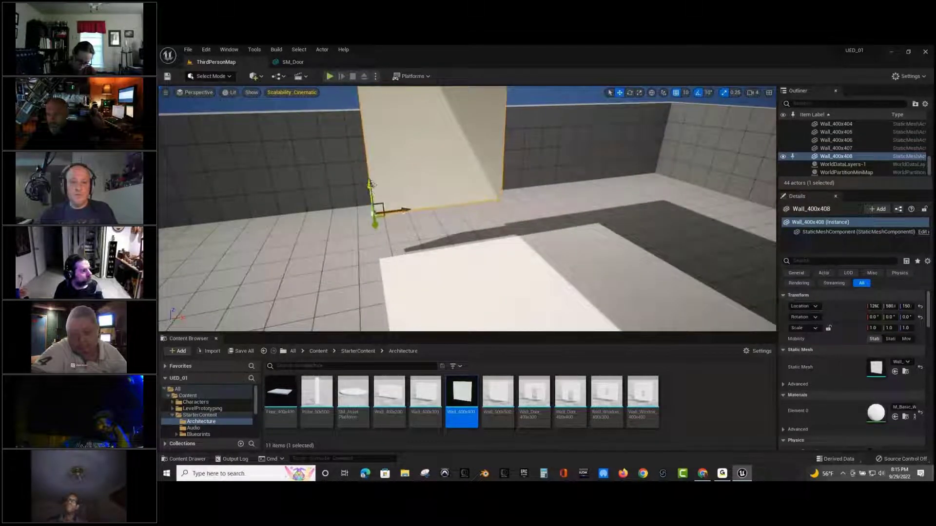
left_click_drag(371, 191, 373, 238)
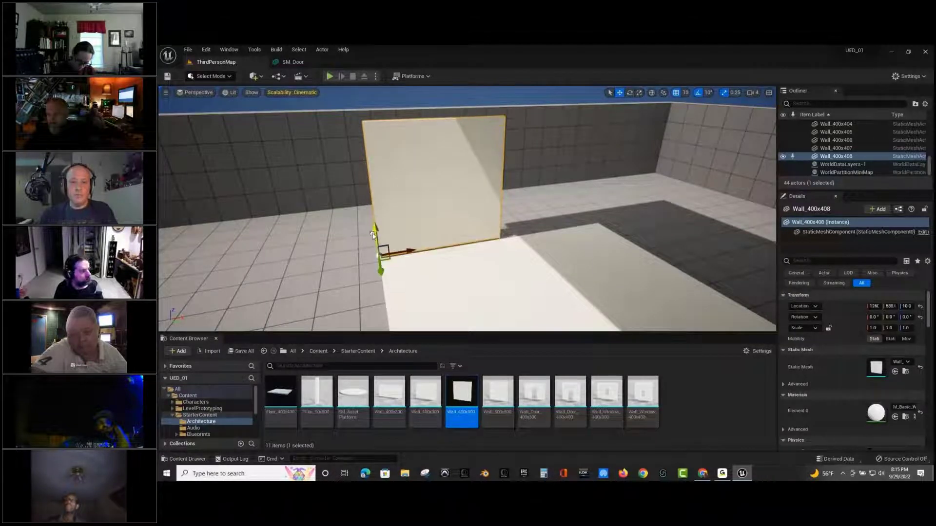
Reduce the camera speed to 2 and move the upright wall onto the floor's edge at Y 610, Z 10.
scroll(409, 260, "up", 6)
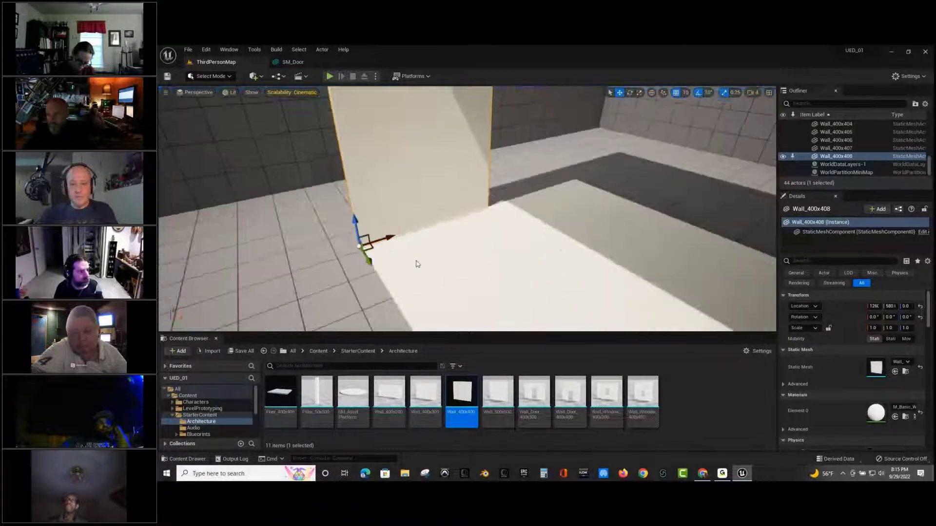
scroll(511, 261, "down", 8)
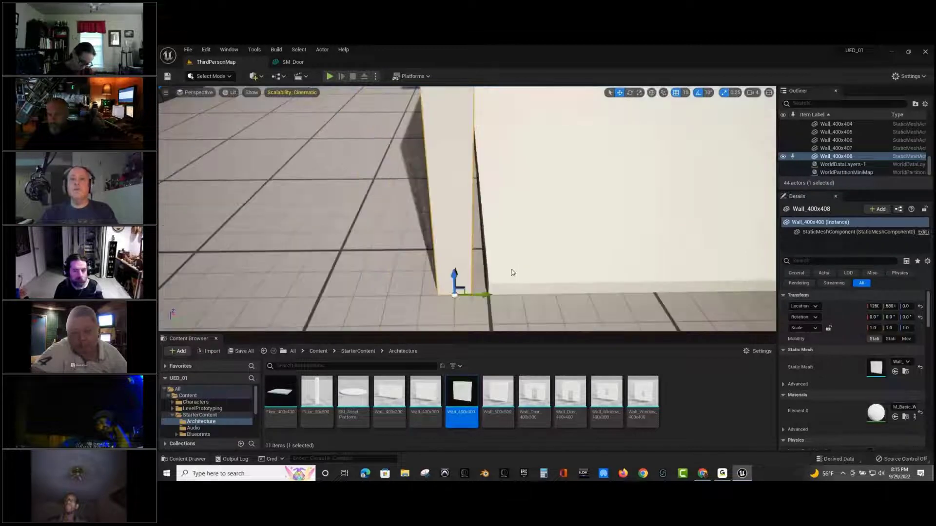
middle_click_drag(504, 286, 505, 287)
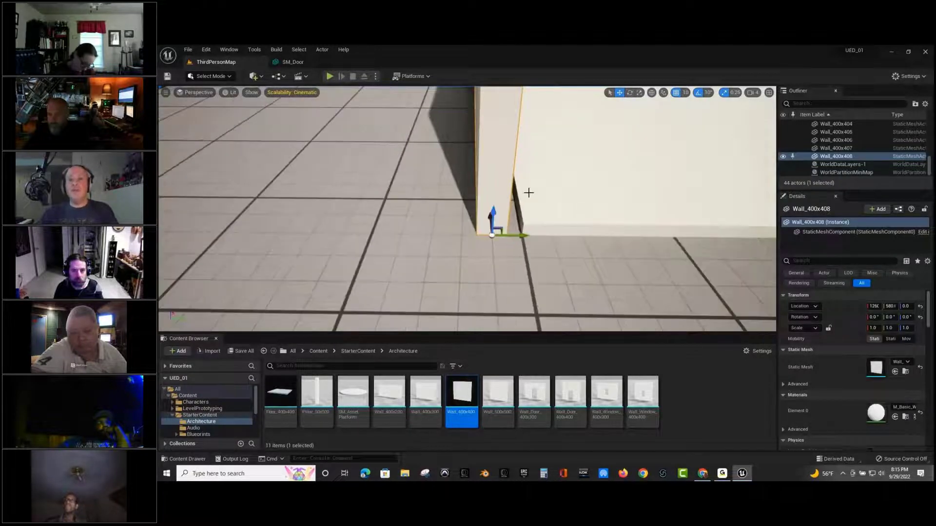
left_click(754, 92)
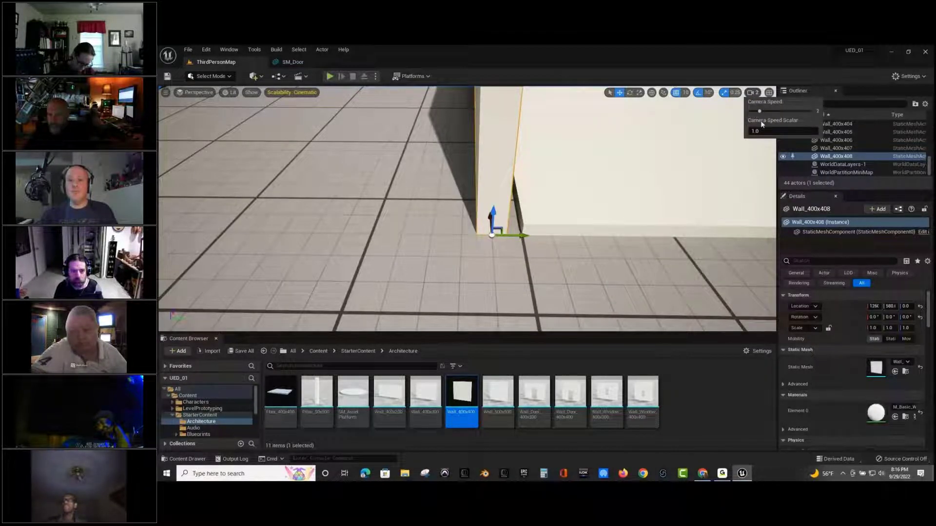
right_click_drag(604, 155, 590, 171)
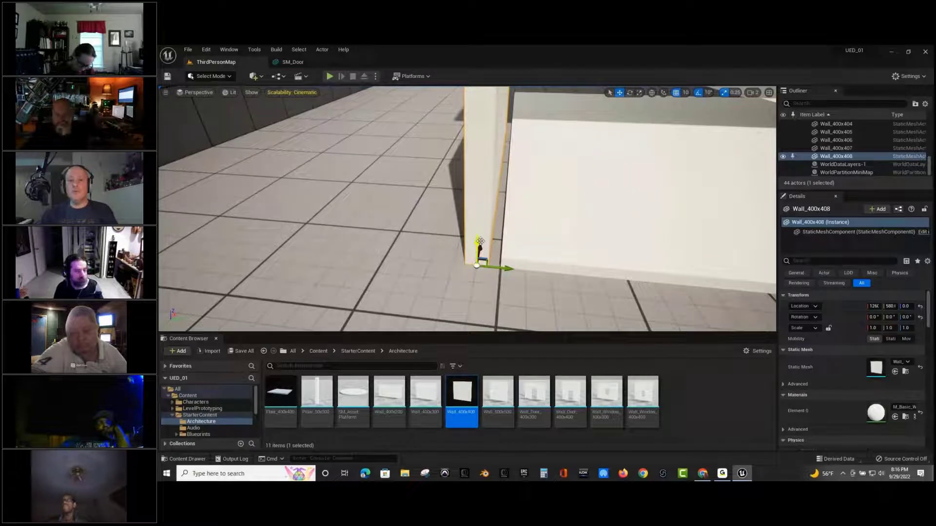
left_click_drag(504, 266, 551, 259)
right_click_drag(570, 227, 790, 167)
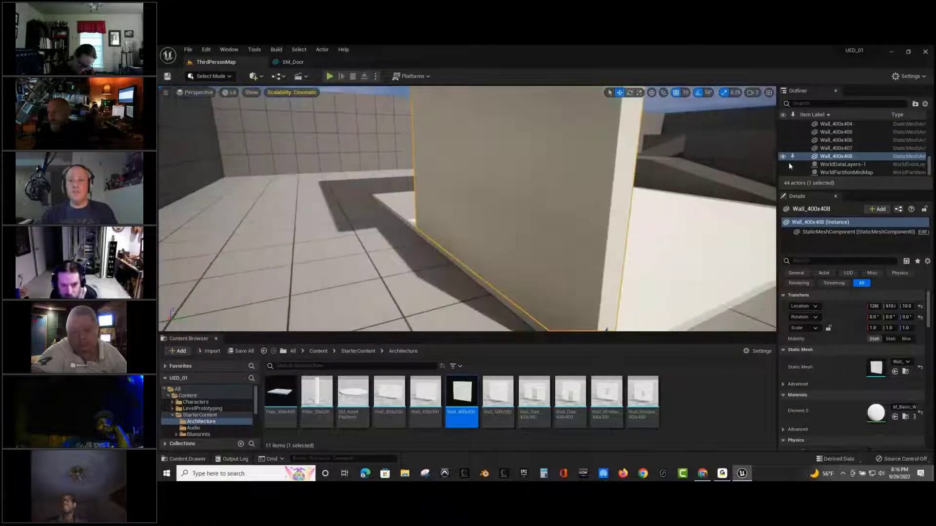
Raise the camera speed to 3 and duplicate the upright wall along X to X 1660 on the same floor edge.
left_click(753, 92)
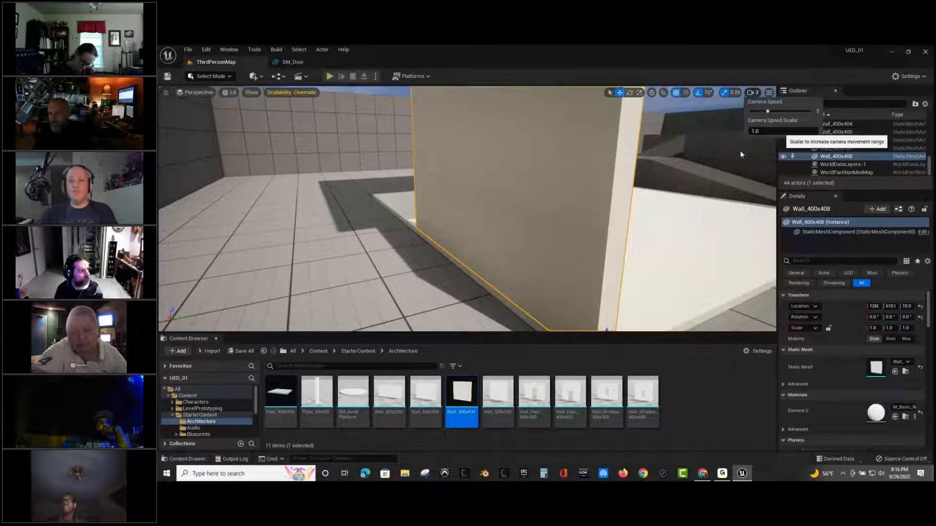
mouse_move(595, 194)
right_mouse_down()
mouse_move(620, 208)
mouse_move(647, 203)
mouse_move(581, 199)
right_mouse_up()
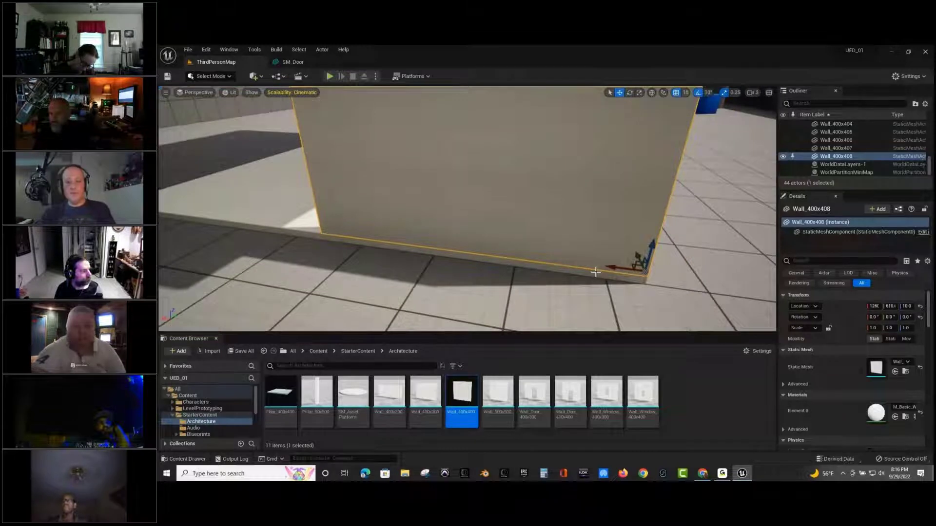
left_click_drag(616, 265, 493, 271, "alt+shift")
right_click_drag(459, 255, 677, 247)
key("f")
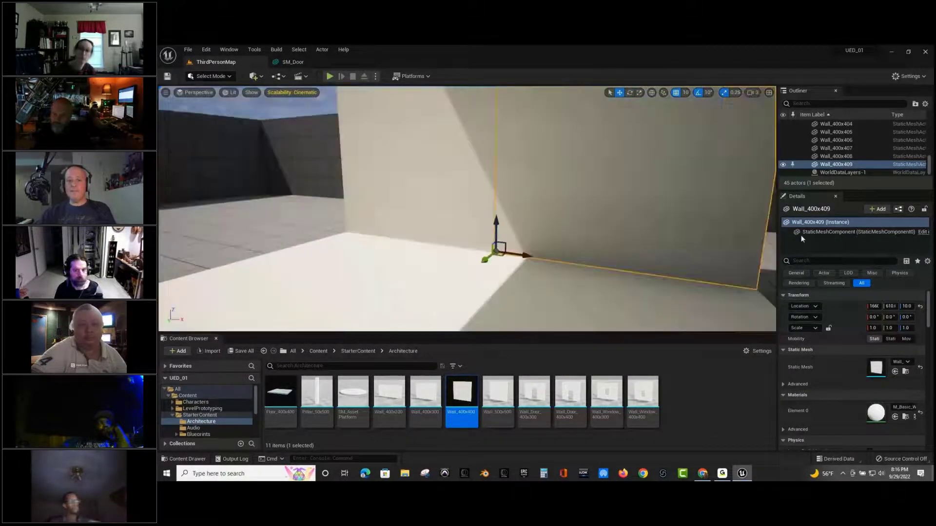
right_click_drag(800, 236, 434, 282)
key("Escape")
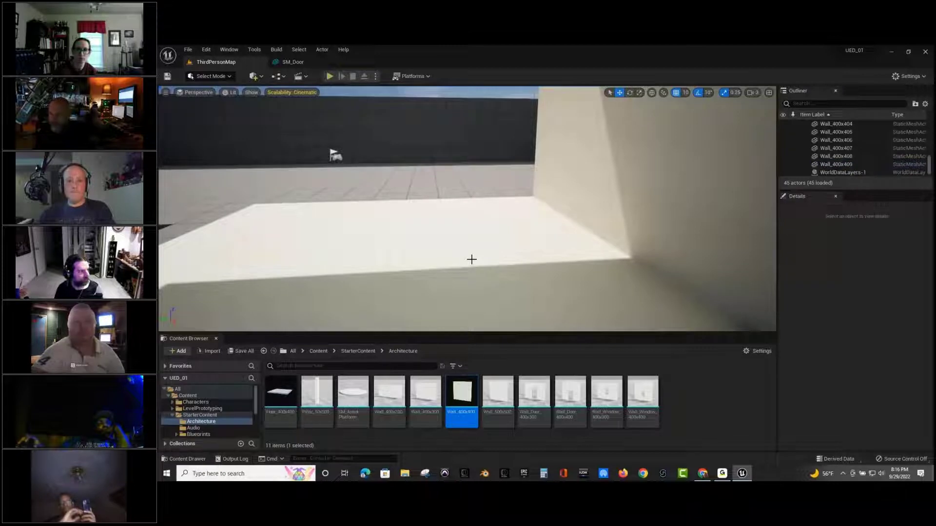
Select both upright walls and duplicate them along Y onto the floor's opposite edge at Y 1390.
right_click_drag(468, 265, 516, 238)
scroll(531, 294, "up", 3)
scroll(531, 294, "down", 5)
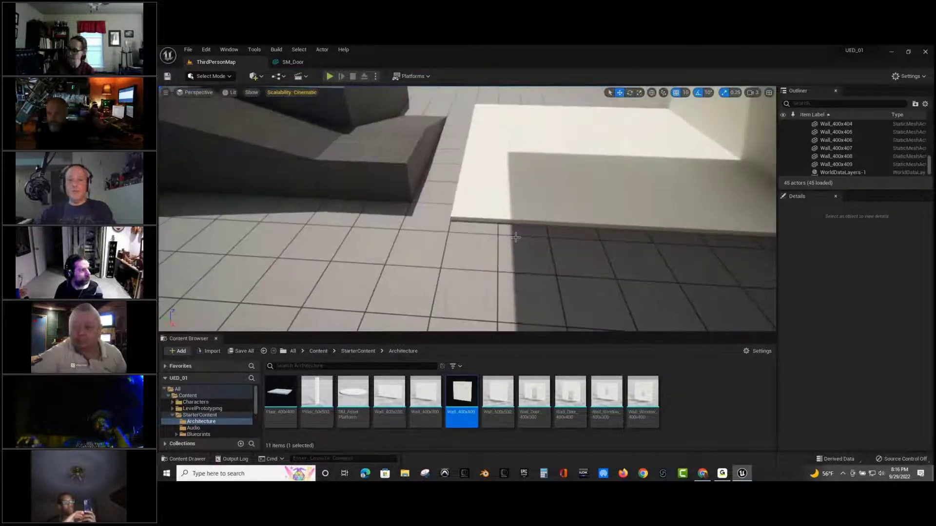
right_click_drag(703, 179, 748, 167)
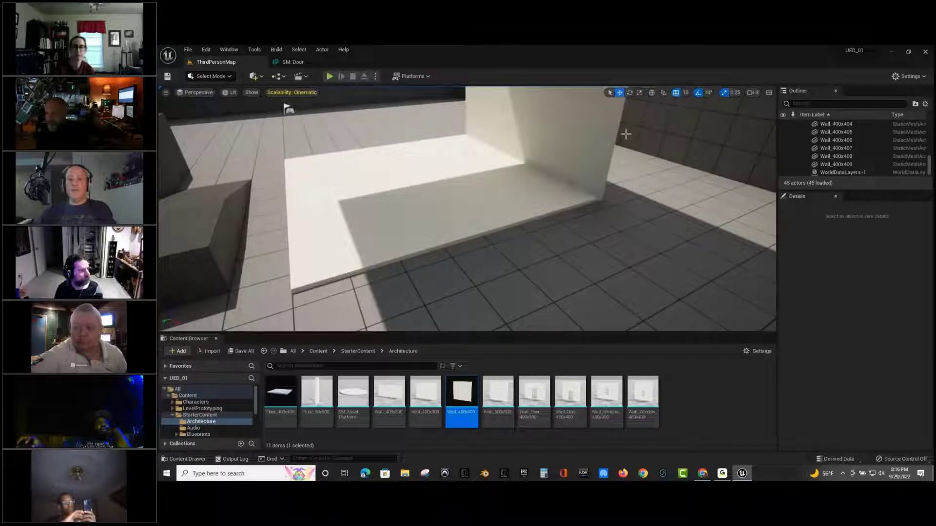
left_click(570, 133)
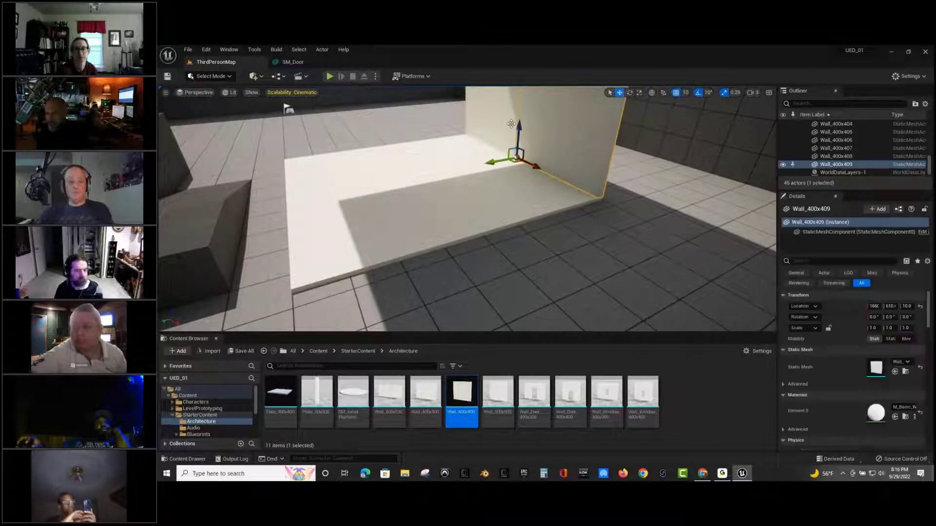
right_click_drag(497, 113, 498, 114)
left_click(498, 114, "ctrl")
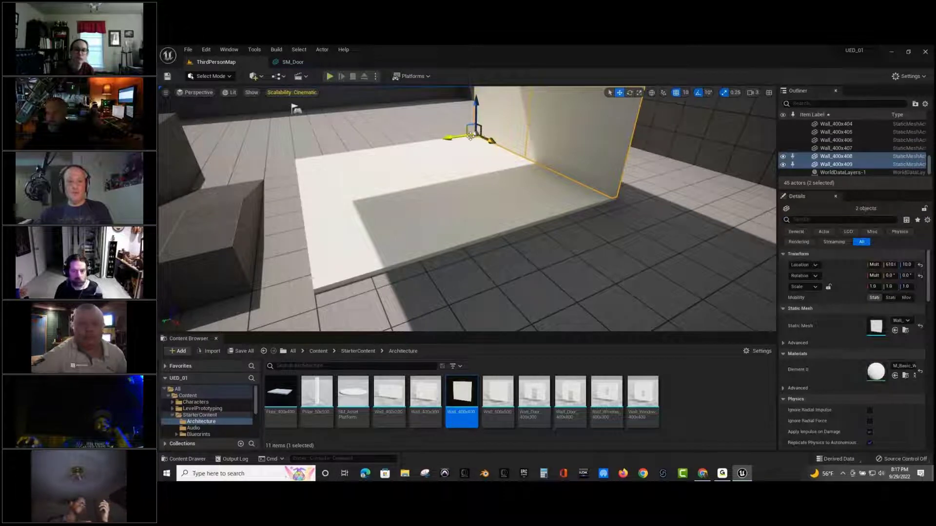
left_click_drag(448, 138, 184, 325, "alt+shift")
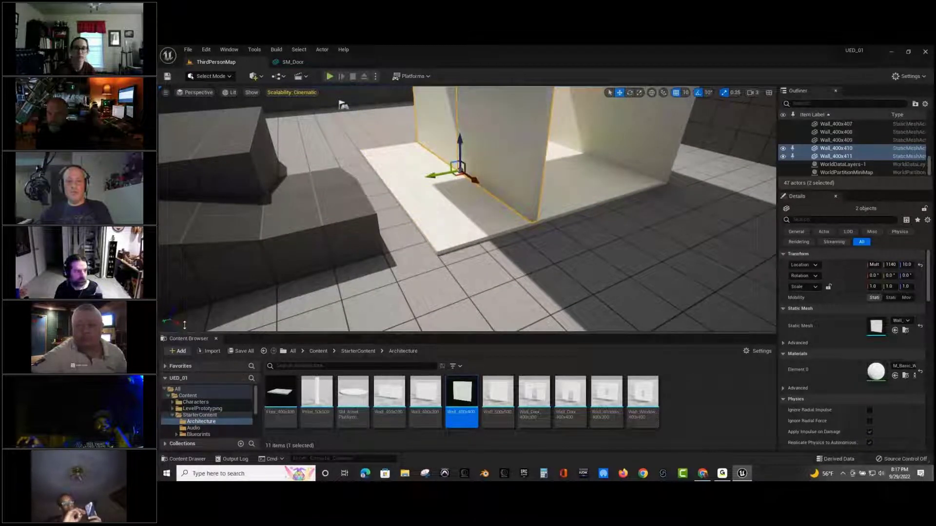
left_click_drag(340, 233, 360, 216)
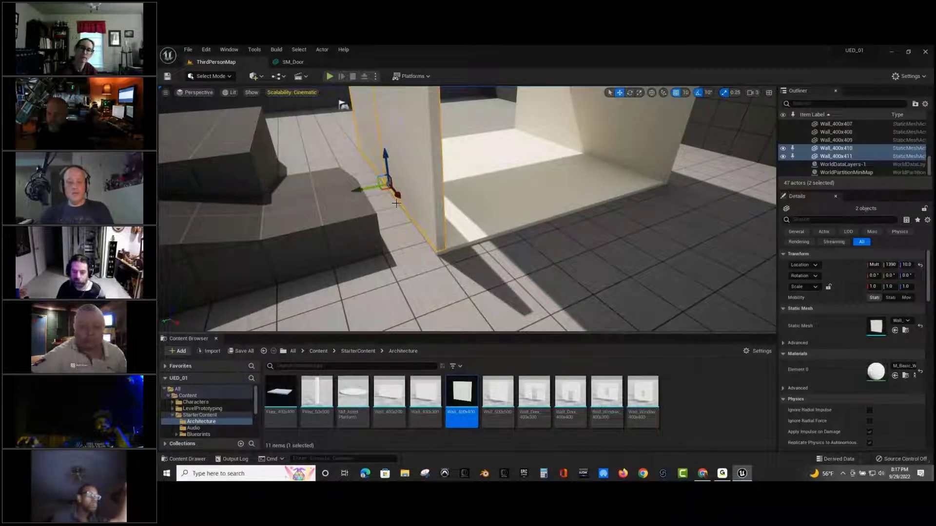
Duplicate the two walls at Y 1390 and move a pair of copies along X past the end of the floor.
left_click_drag(392, 198, 724, 304, "alt+shift")
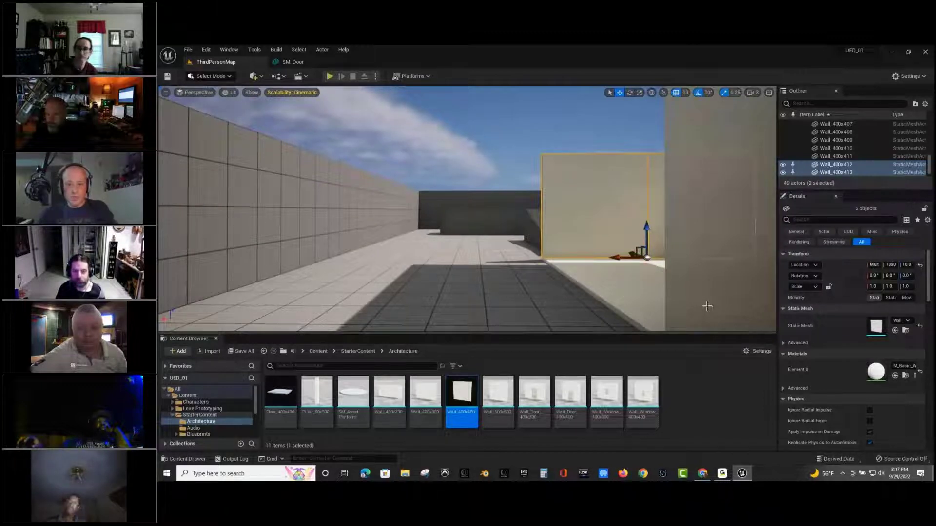
key("Escape")
left_click(605, 207)
mouse_move(605, 203)
right_mouse_down()
mouse_move(636, 198)
mouse_move(598, 206)
right_mouse_up()
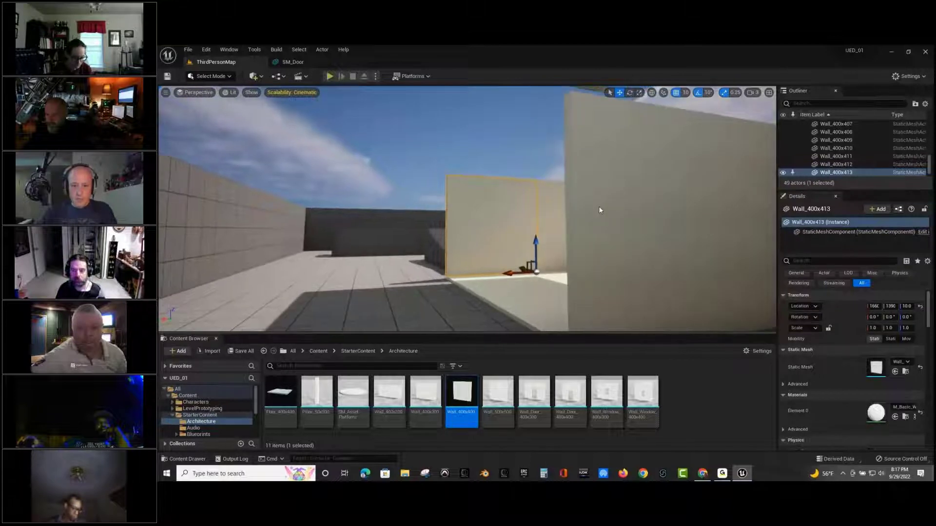
left_click(549, 207, "ctrl")
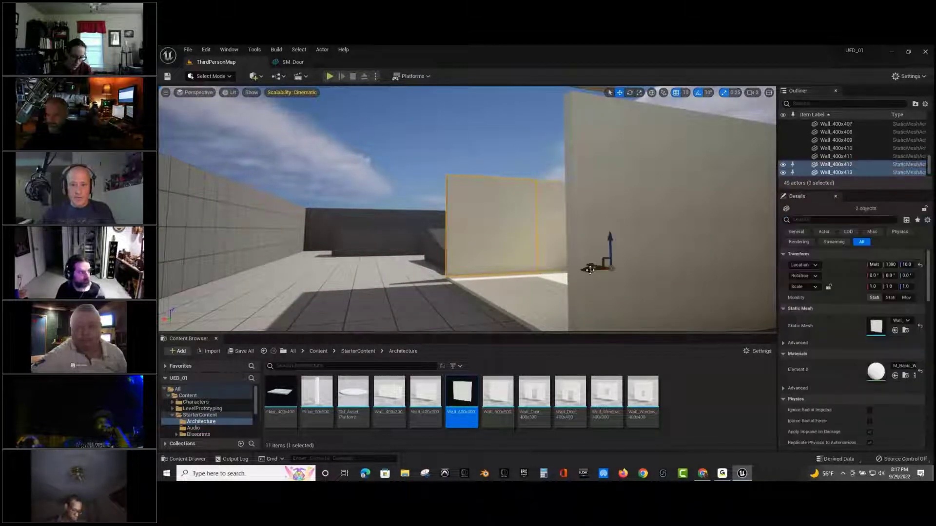
left_click_drag(585, 269, 336, 332, "alt+shift")
right_click_drag(336, 331, 337, 329)
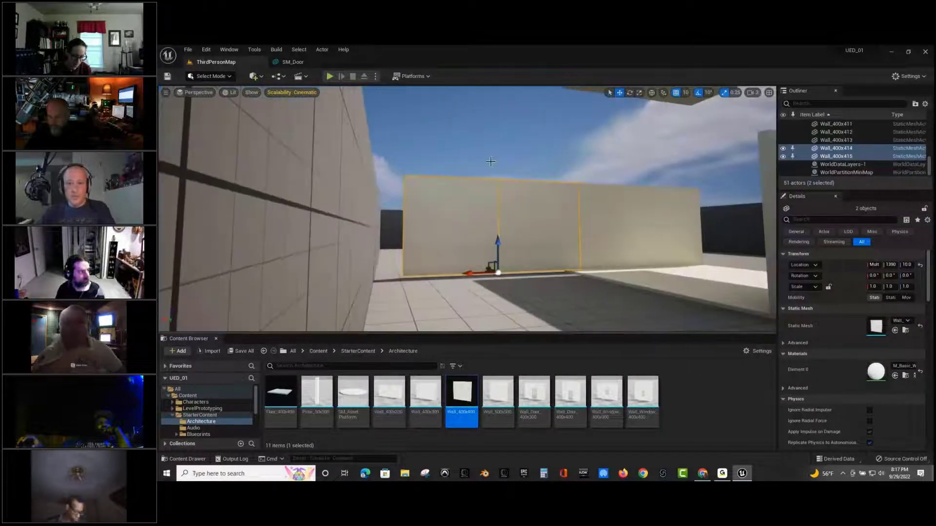
Rotate the two copied walls about the vertical axis to about -90° so they stand perpendicular to the side walls.
key("e")
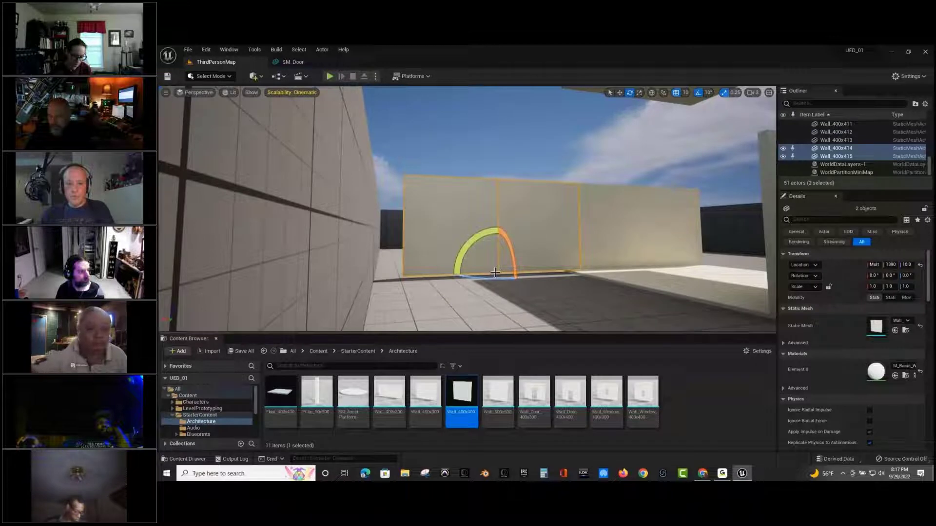
left_click_drag(495, 275, 638, 303)
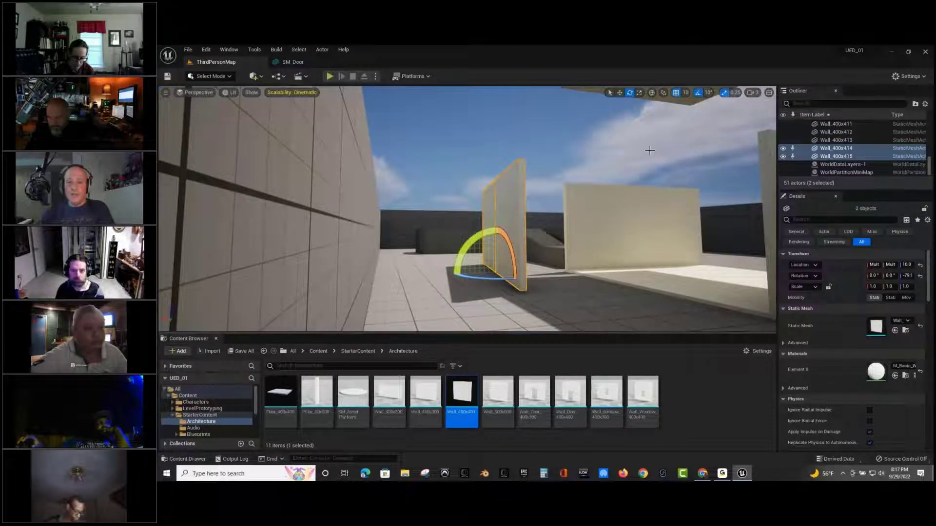
left_click(680, 96)
left_click(677, 93)
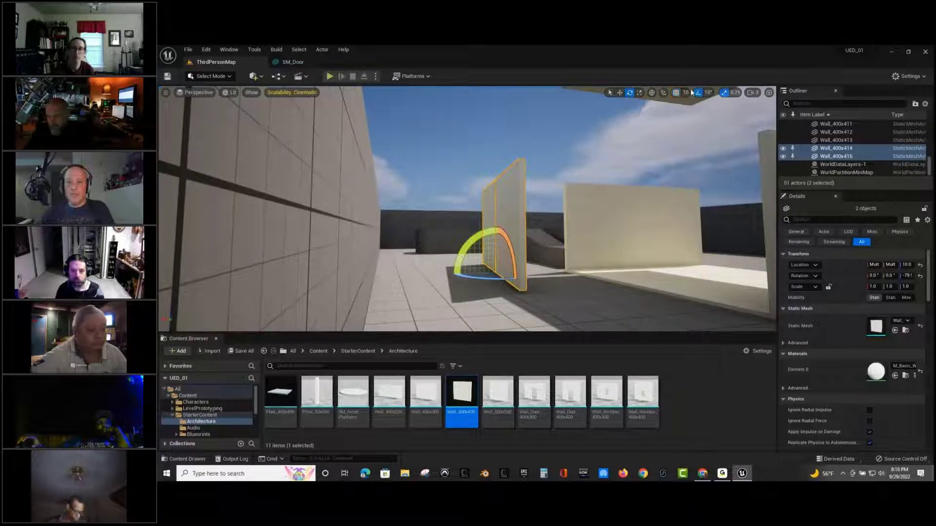
left_click(676, 92)
right_click_drag(604, 196, 567, 208)
left_click_drag(567, 248, 559, 250)
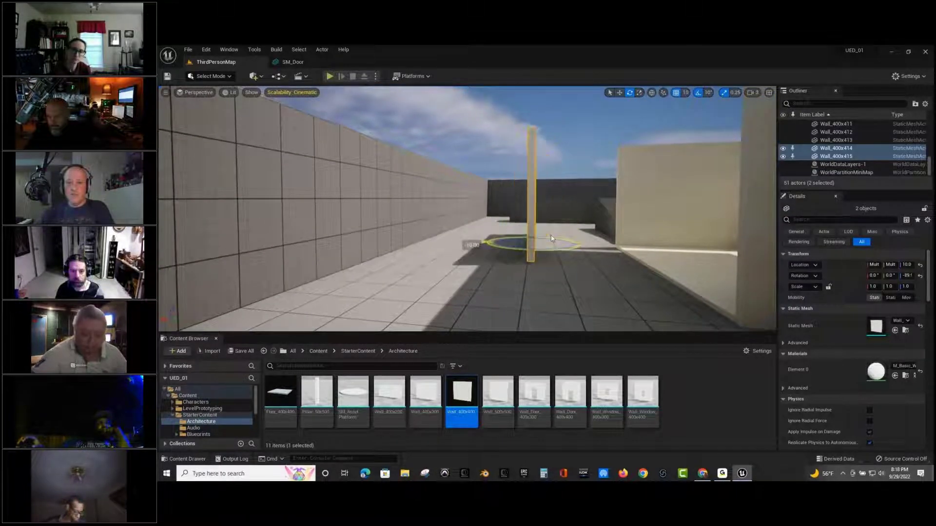
Move the rotated wall pair along Y and X onto the floor's end edge to close that end of the room.
left_click(619, 93)
right_click_drag(502, 240, 421, 241)
left_click_drag(331, 239, 415, 246)
right_click_drag(449, 226, 475, 253)
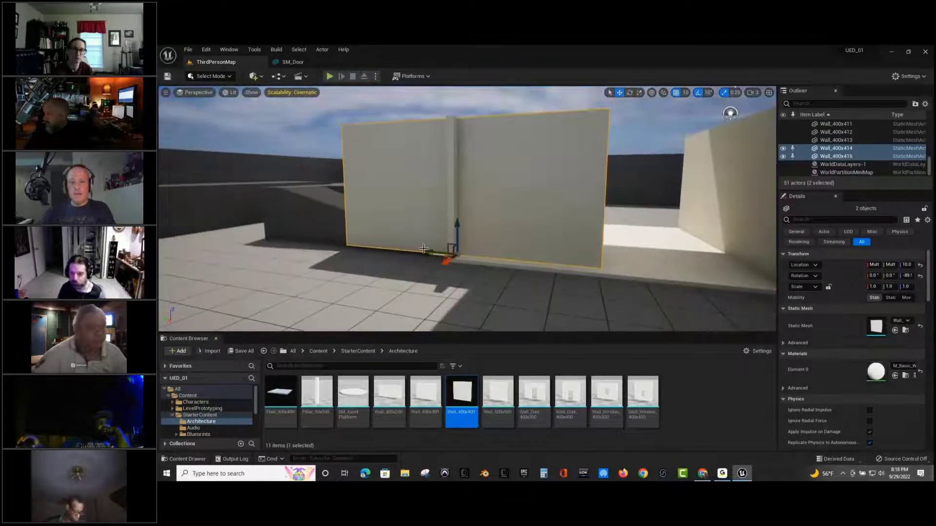
left_click_drag(429, 251, 571, 264)
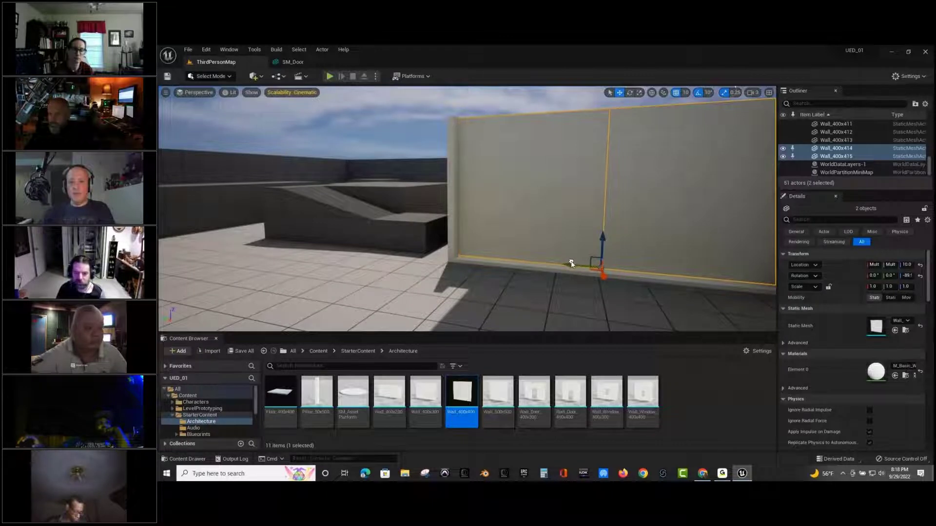
right_click_drag(572, 264, 544, 280)
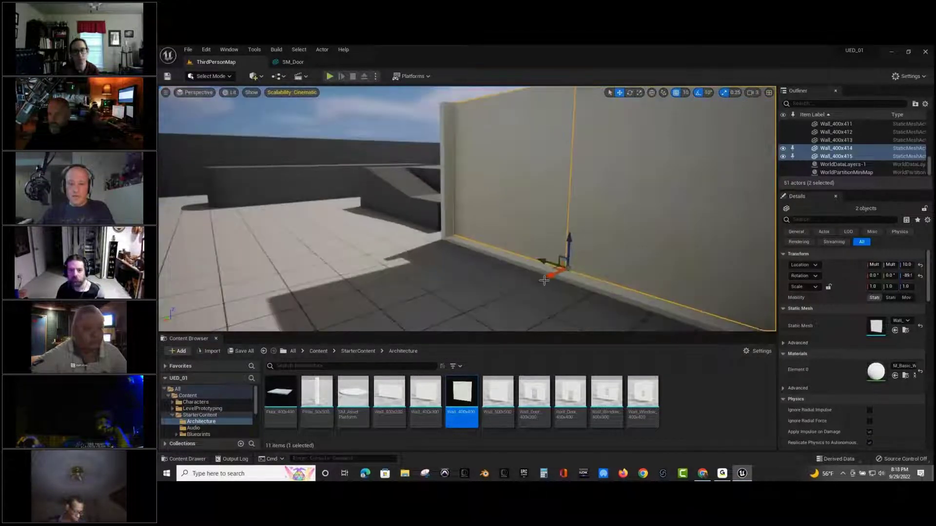
left_click_drag(548, 278, 539, 284)
right_click_drag(539, 284, 510, 297)
key("f")
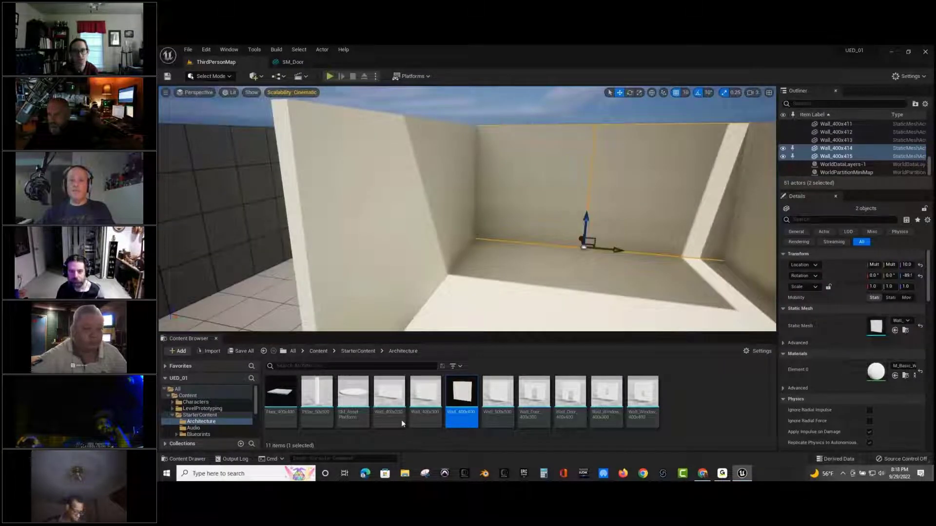
Select all four ceiling slabs and lower them onto the walls at a height of 410.
scroll(523, 246, "down", 5)
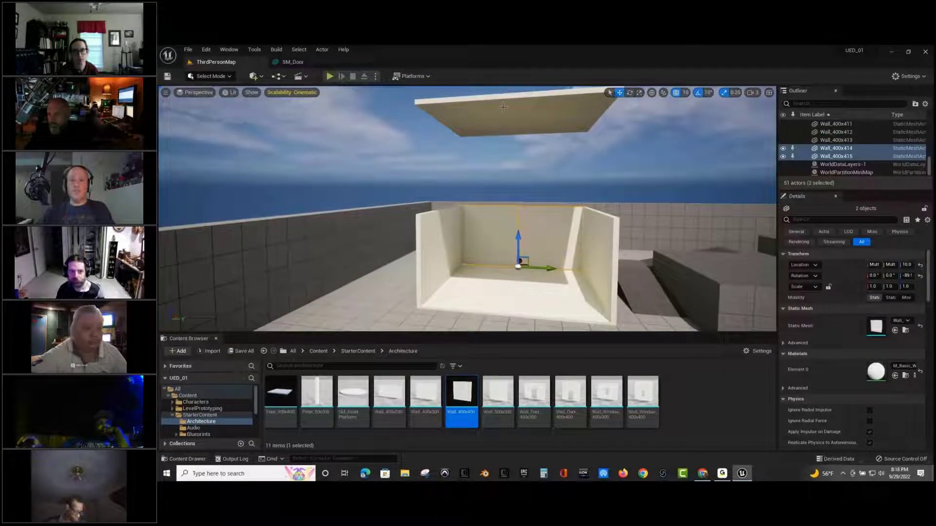
left_click(532, 116)
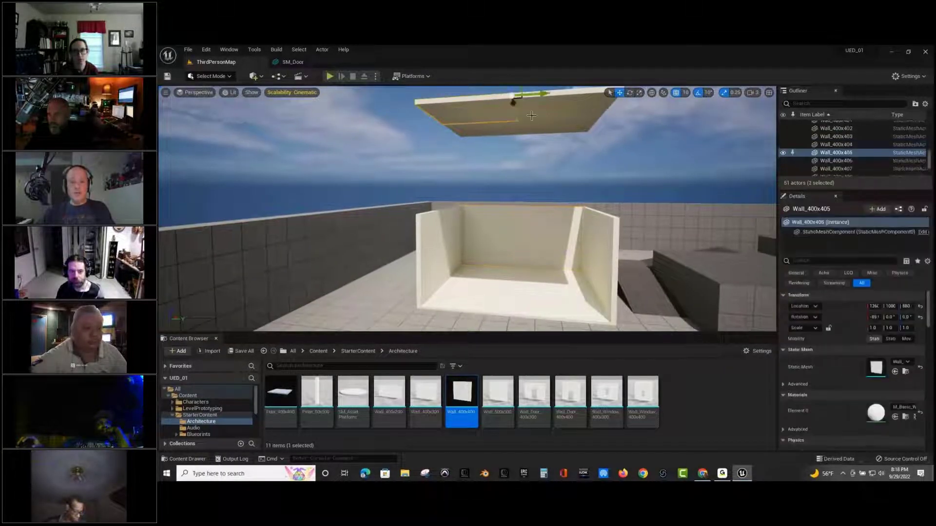
left_click(556, 102, "ctrl")
left_click(541, 128, "ctrl")
left_click(506, 129, "ctrl")
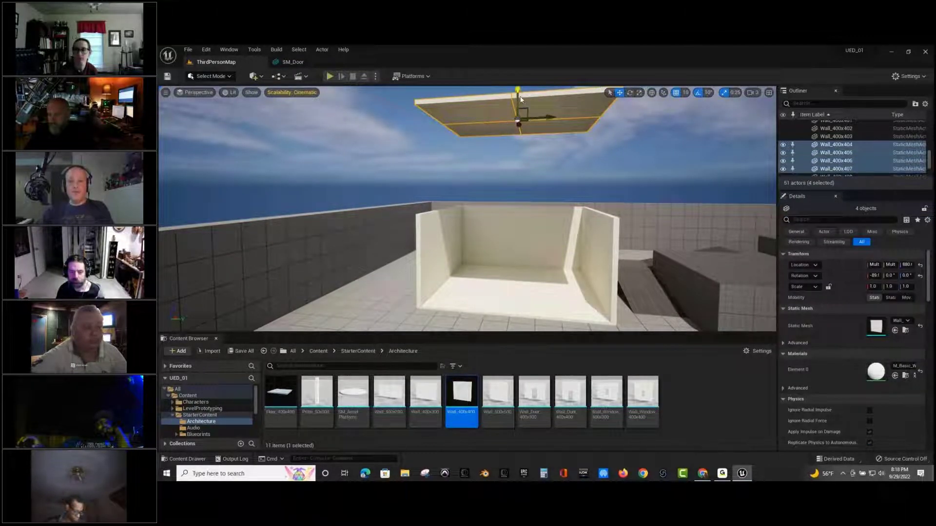
right_click_drag(538, 101, 541, 85)
left_click_drag(508, 138, 508, 217)
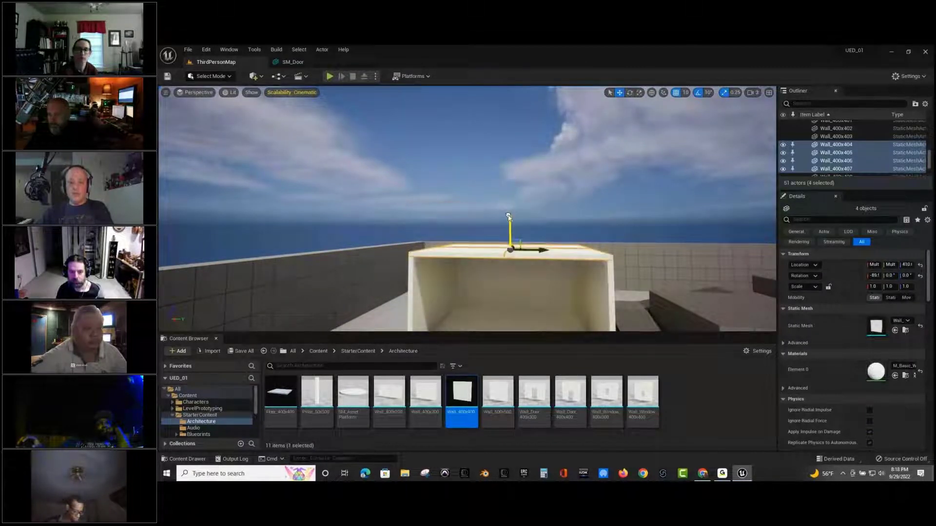
Inspect the fit of the lowered ceiling against the walls from several sides, ending at the room's open front.
right_click_drag(501, 288, 529, 205)
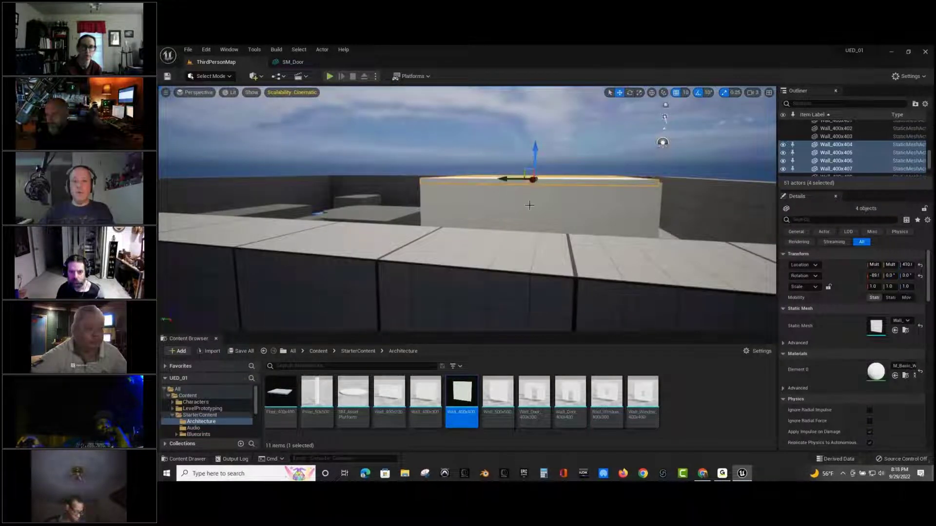
left_click_drag(505, 178, 505, 182)
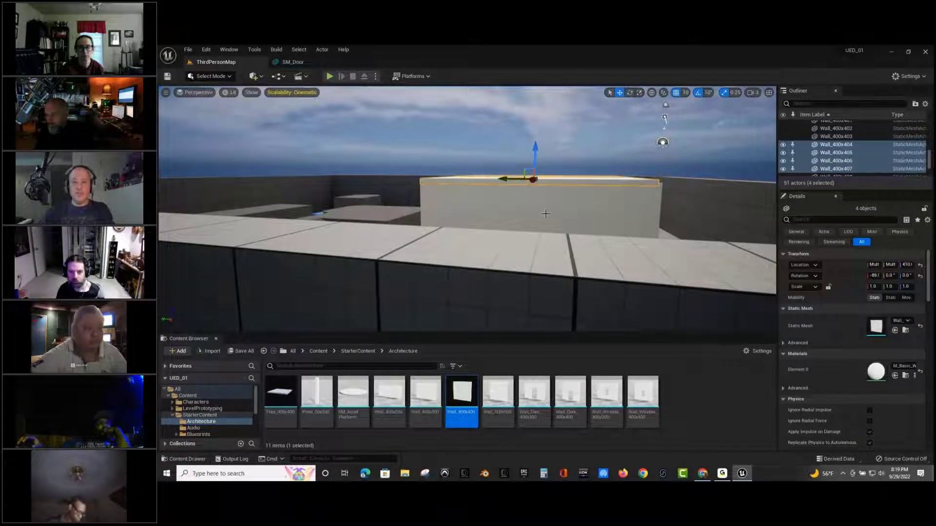
scroll(537, 204, "up", 3)
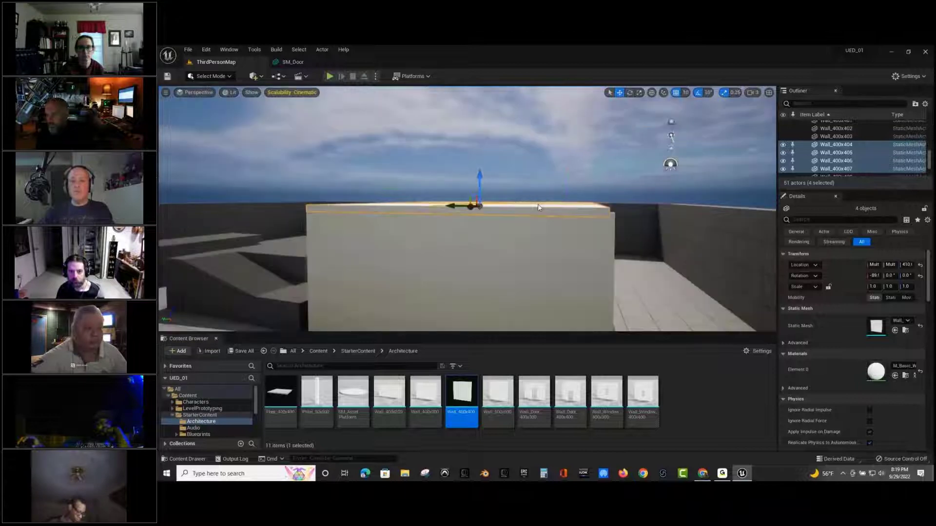
scroll(494, 213, "up", 5)
scroll(476, 221, "down", 1)
scroll(395, 230, "down", 2)
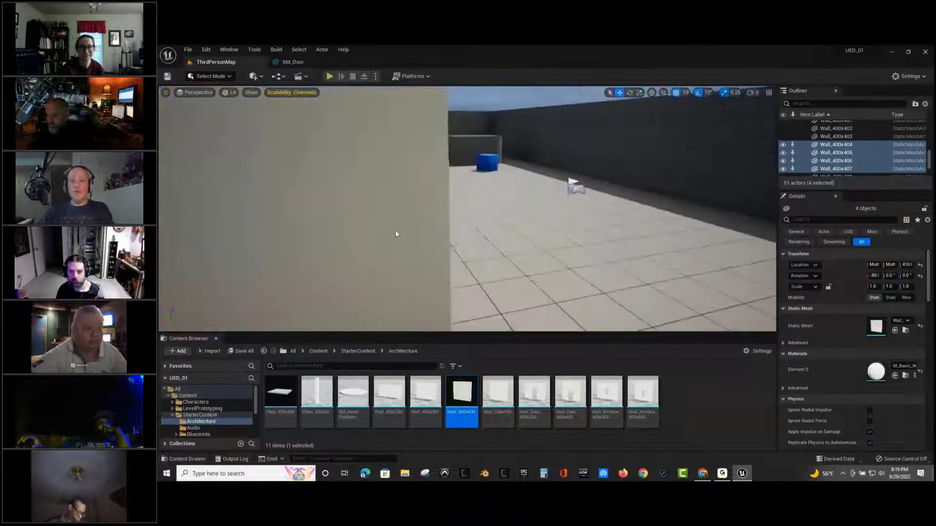
scroll(360, 225, "down", 3)
left_click_drag(360, 225, 218, 227)
right_click_drag(218, 227, 303, 249)
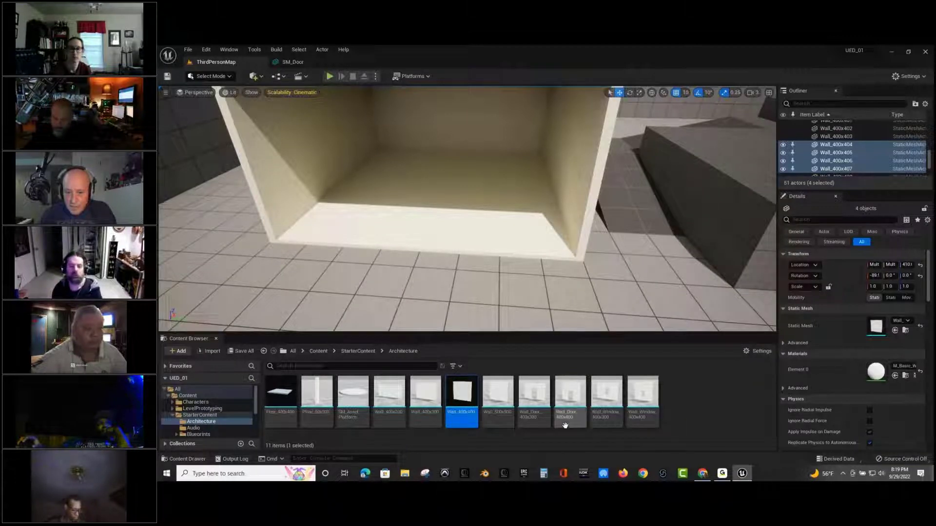
Place the Wall_Door_400x300 mesh at the room's open front and rotate it about the vertical axis to about -90°.
left_click_drag(534, 395, 522, 253)
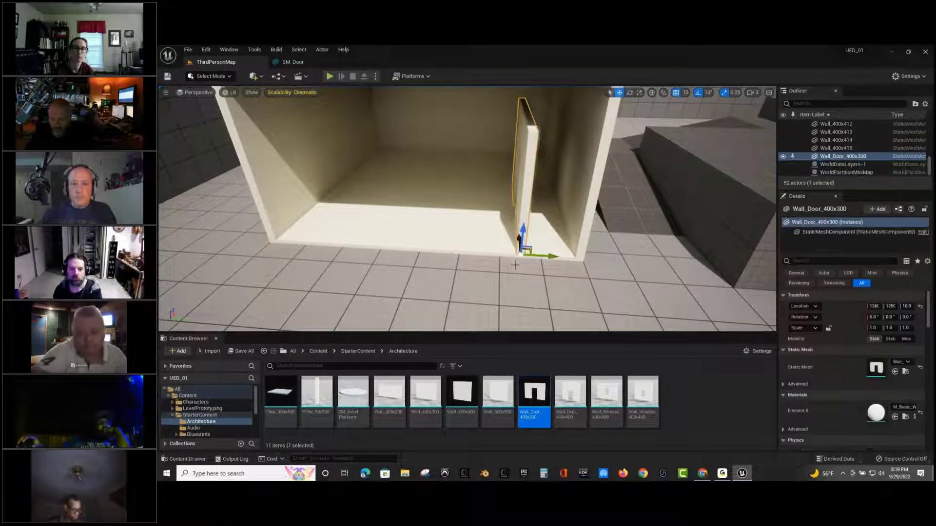
scroll(510, 269, "down", 5)
right_click_drag(503, 282, 507, 274)
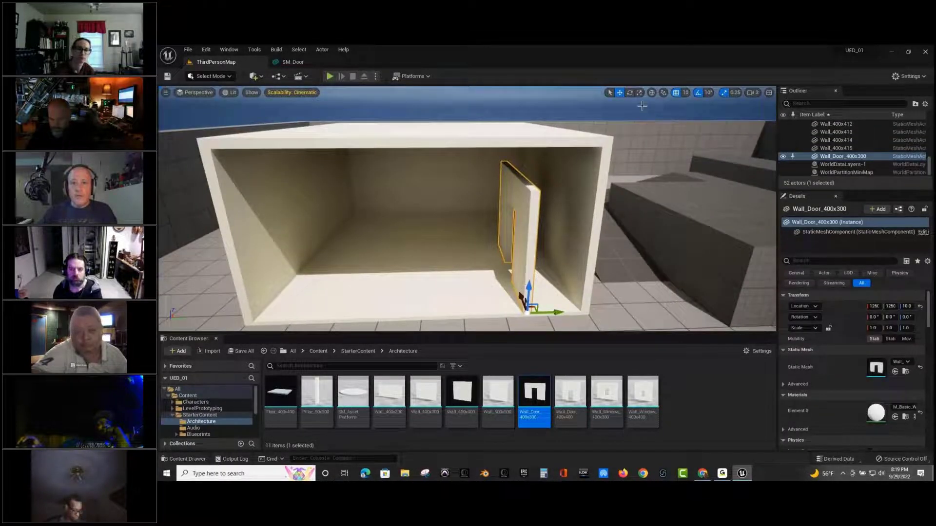
left_click(630, 92)
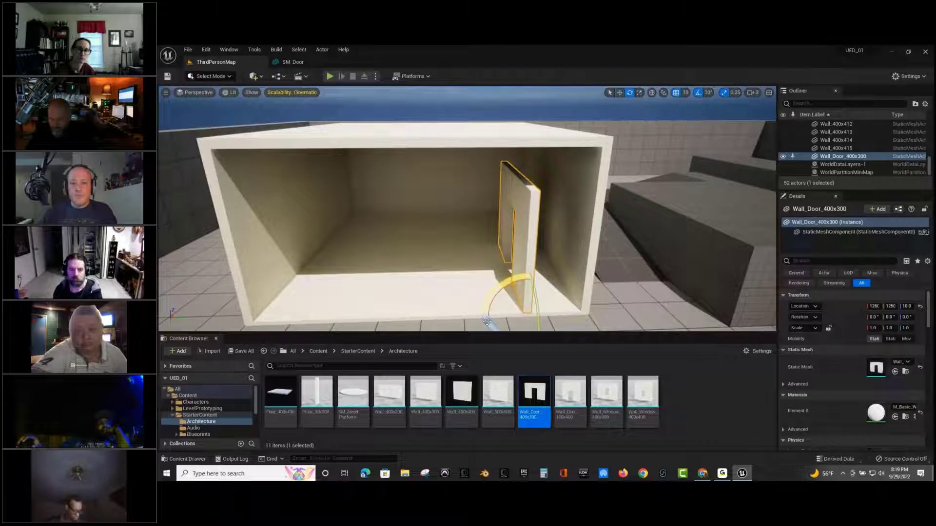
left_click_drag(487, 321, 626, 379)
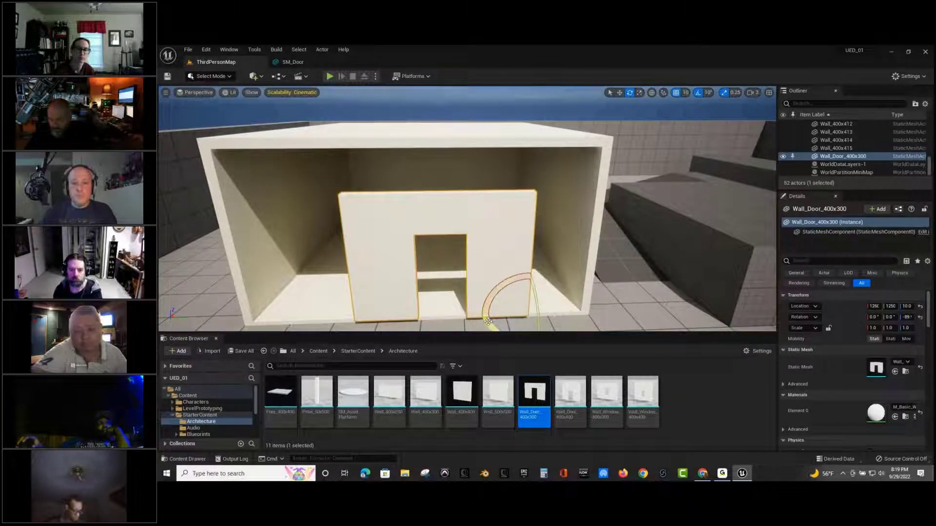
Set the position snap size to 1 and nudge the door wall along X onto the floor's front edge.
key("a")
right_click_drag(484, 286, 547, 305)
key("a")
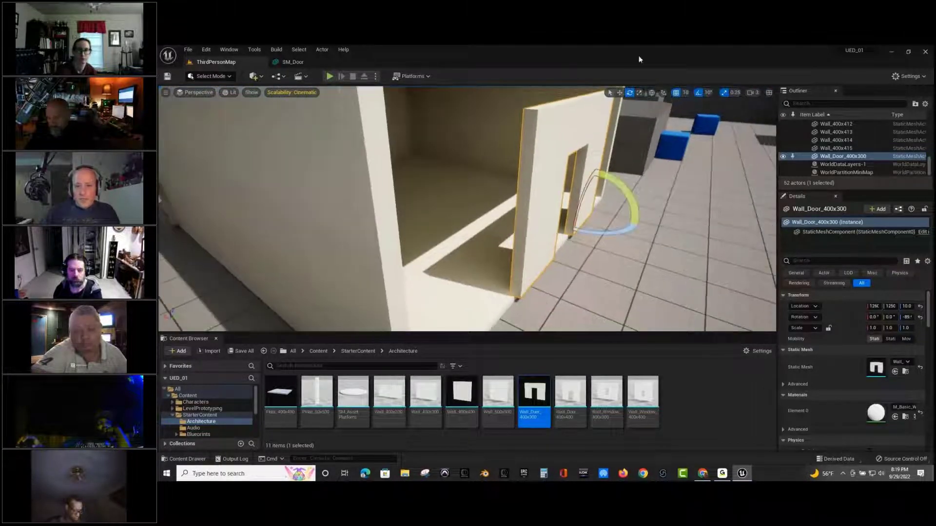
left_click(620, 92)
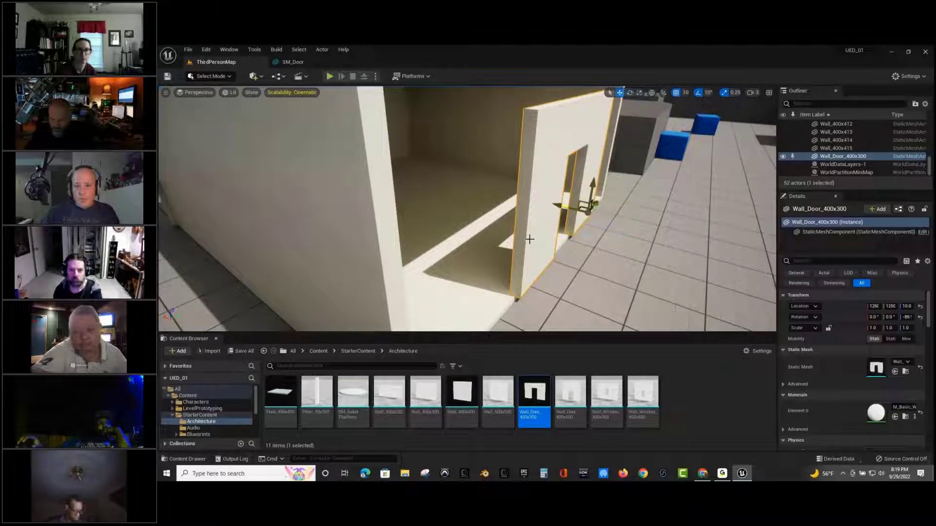
mouse_move(560, 206)
left_mouse_down()
mouse_move(547, 208)
mouse_move(558, 203)
left_mouse_up()
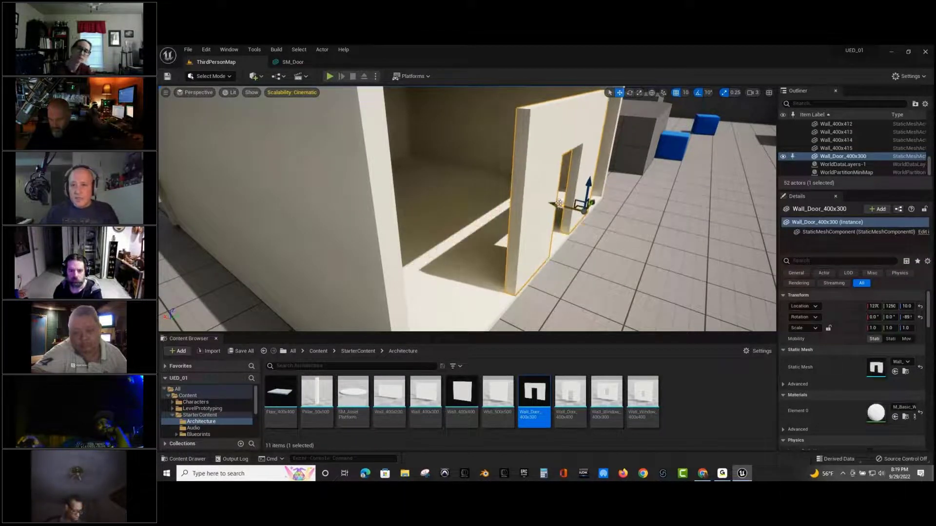
left_click(684, 93)
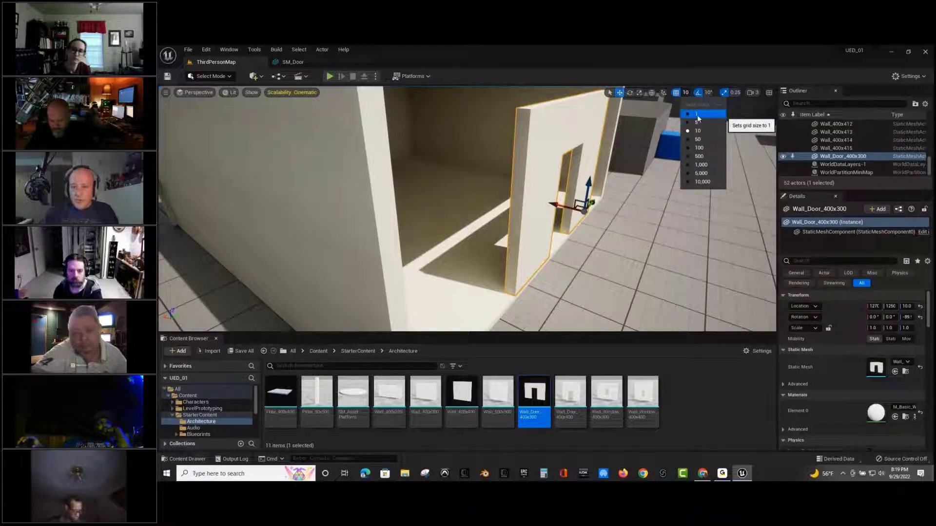
left_click(697, 114)
left_click_drag(555, 206, 555, 207)
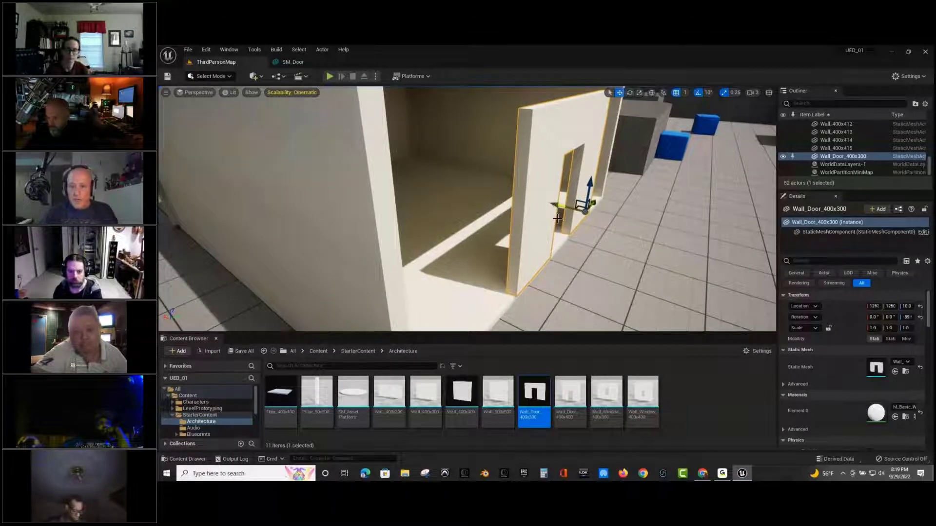
Slide the door wall along Y to about 1375 so it meets the room's nearer side wall.
mouse_move(557, 218)
right_mouse_down()
mouse_move(507, 213)
mouse_move(486, 225)
mouse_move(559, 222)
right_mouse_up()
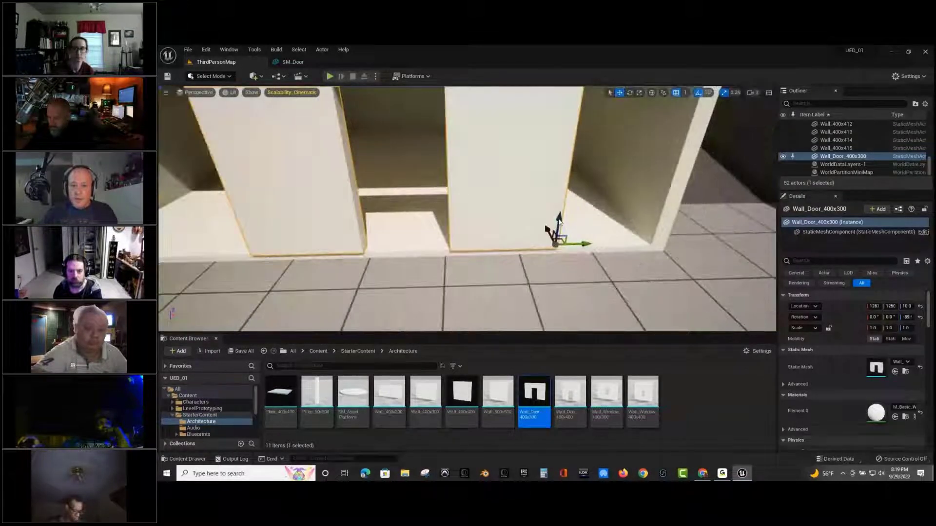
scroll(559, 222, "down", 2)
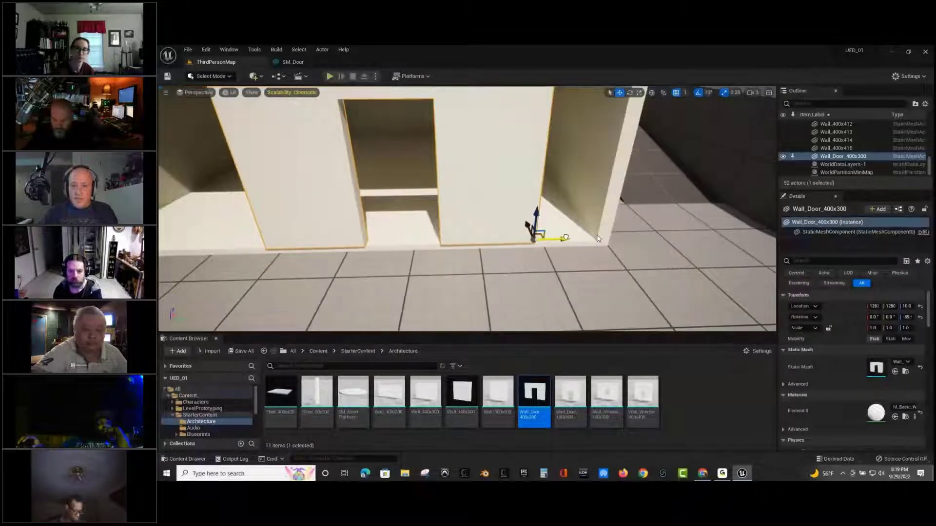
left_click_drag(599, 239, 627, 237)
key("f")
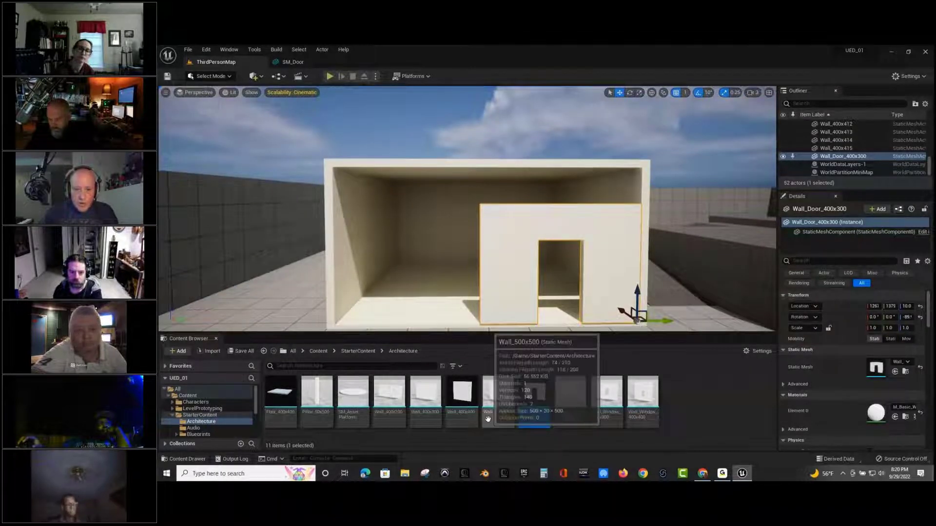
Place a Wall_400x400 at the room's front, rotate it about 90° around Z, and move it into the opening beside the door wall.
left_click_drag(462, 392, 402, 320)
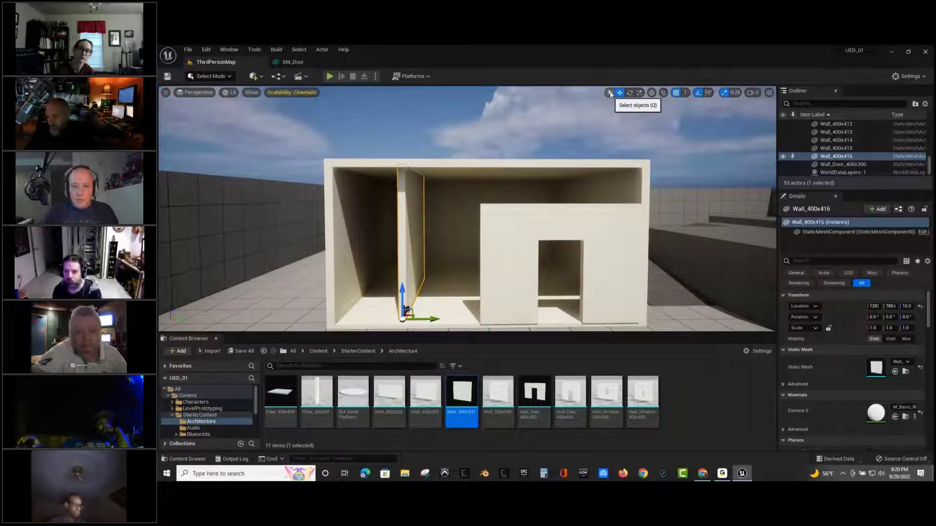
left_click(630, 93)
scroll(429, 298, "down", 2)
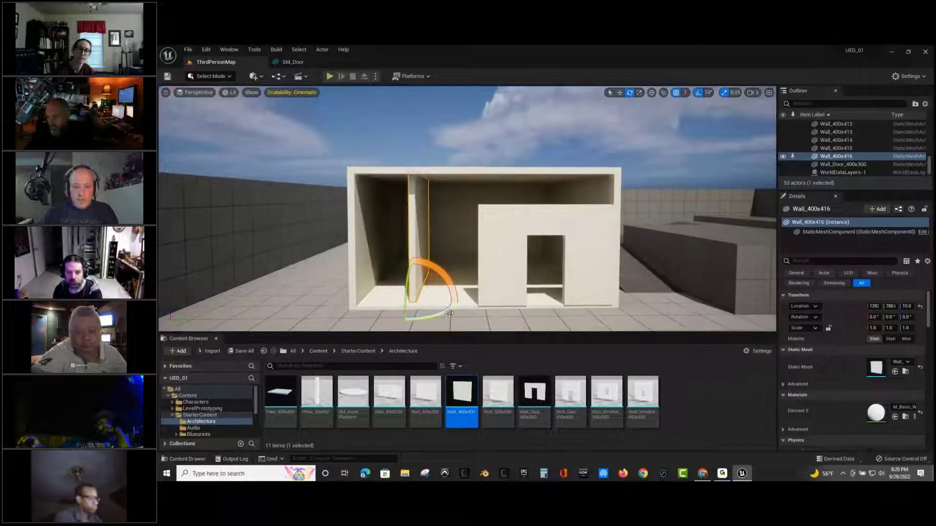
left_click_drag(448, 312, 308, 328)
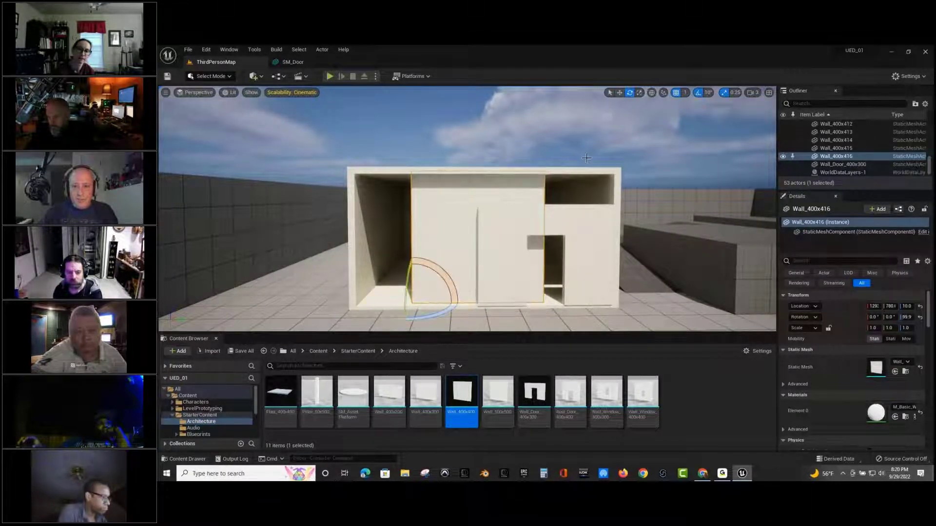
left_click(620, 93)
left_click_drag(440, 305, 358, 296)
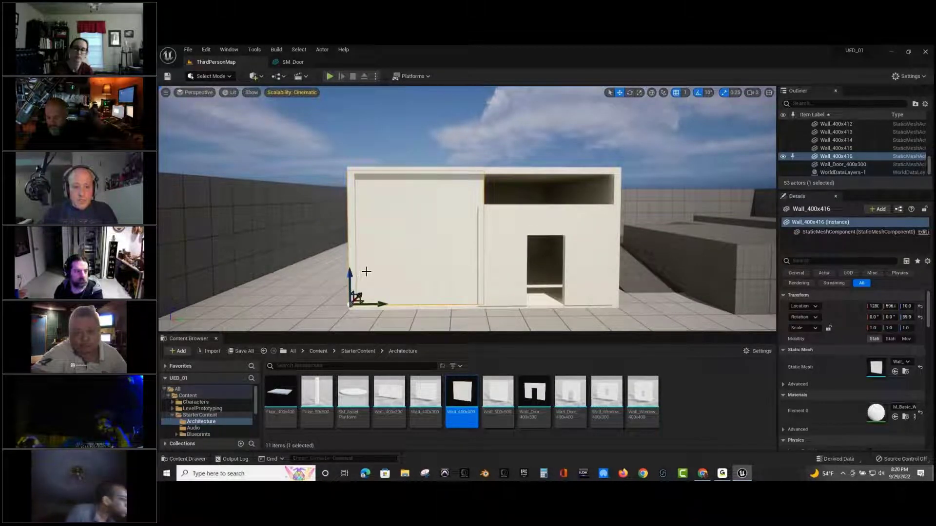
Place a Wall_400x200 beside the room, raise it to a height of about 74, and rotate it to about -90° around Z.
left_click_drag(430, 385, 566, 212)
left_click_drag(617, 247, 689, 274)
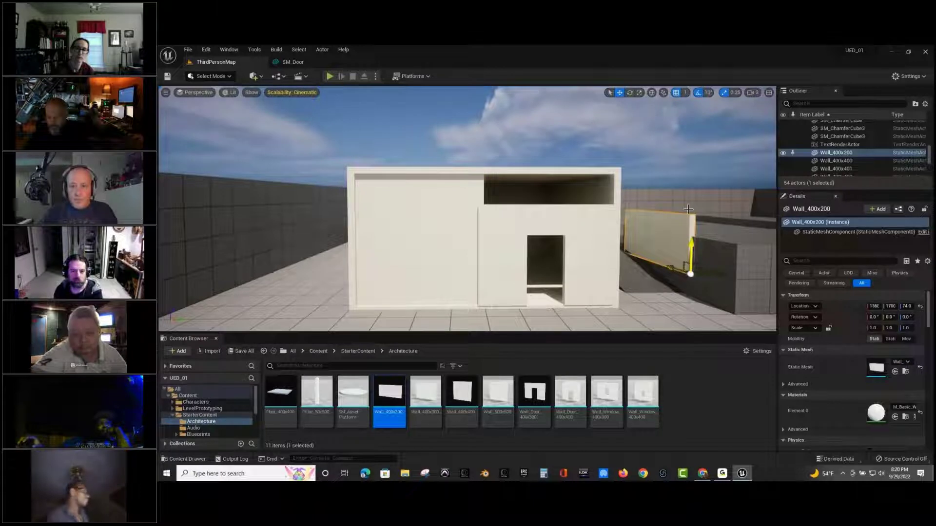
left_click(630, 92)
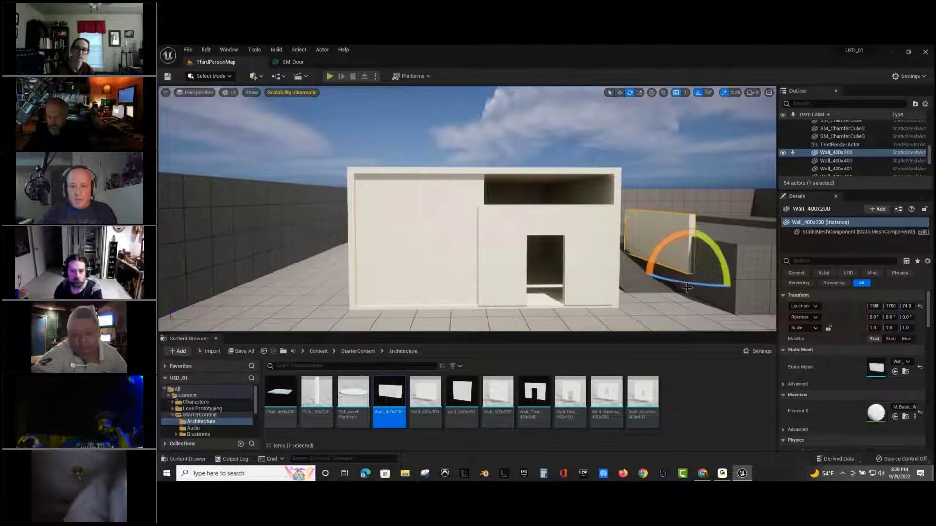
left_click_drag(706, 284, 841, 291)
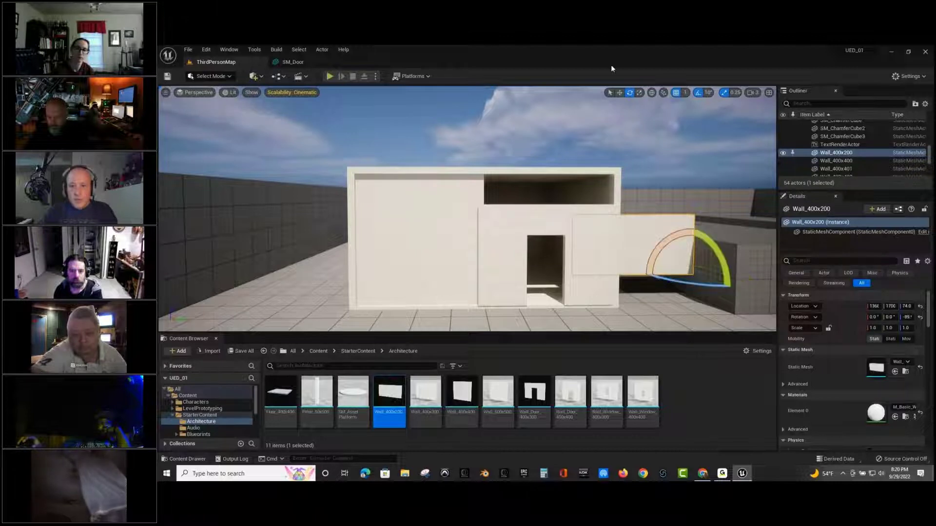
Move the Wall_400x200 along Y to about 1404 and raise it to about 207, in front of the door wall's upper part.
left_click(617, 93)
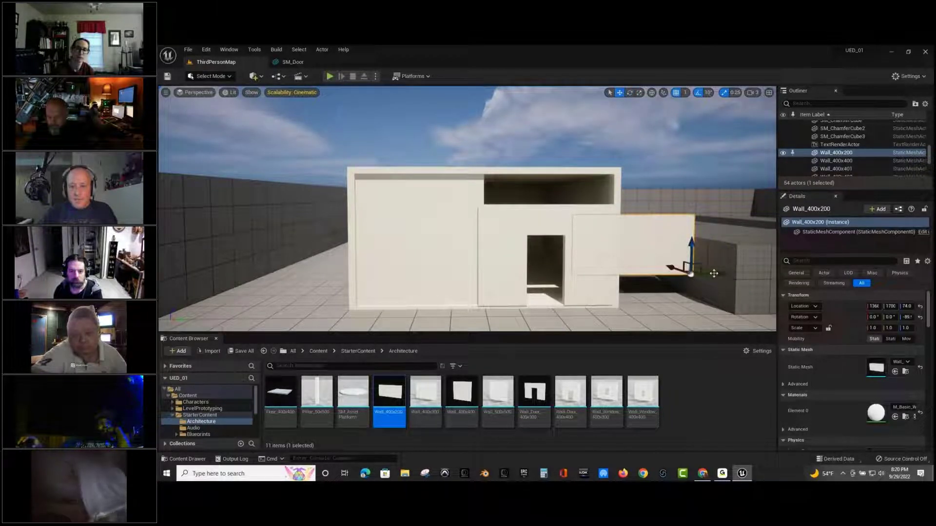
left_click_drag(680, 275, 622, 272)
left_click_drag(598, 223, 600, 202)
mouse_move(629, 236)
left_mouse_down()
mouse_move(642, 237)
mouse_move(622, 241)
mouse_move(632, 242)
left_mouse_up()
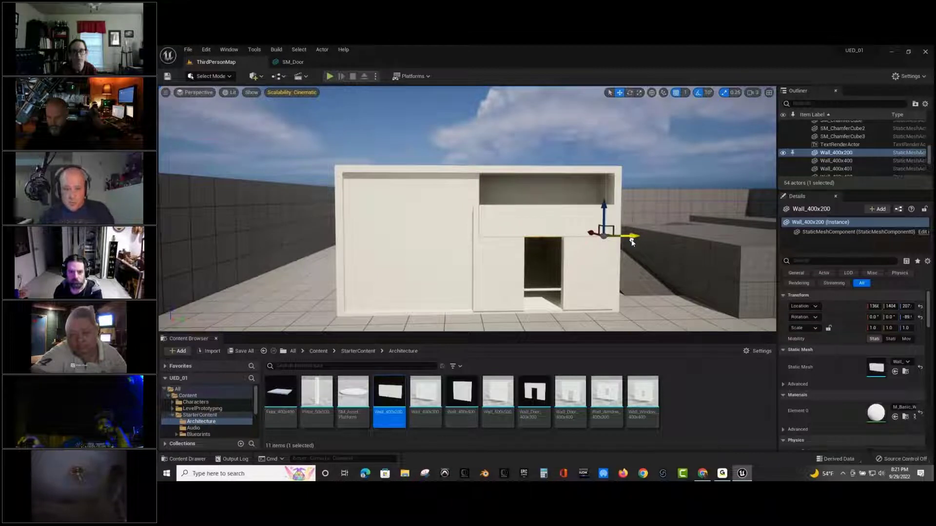
scroll(612, 242, "up", 3)
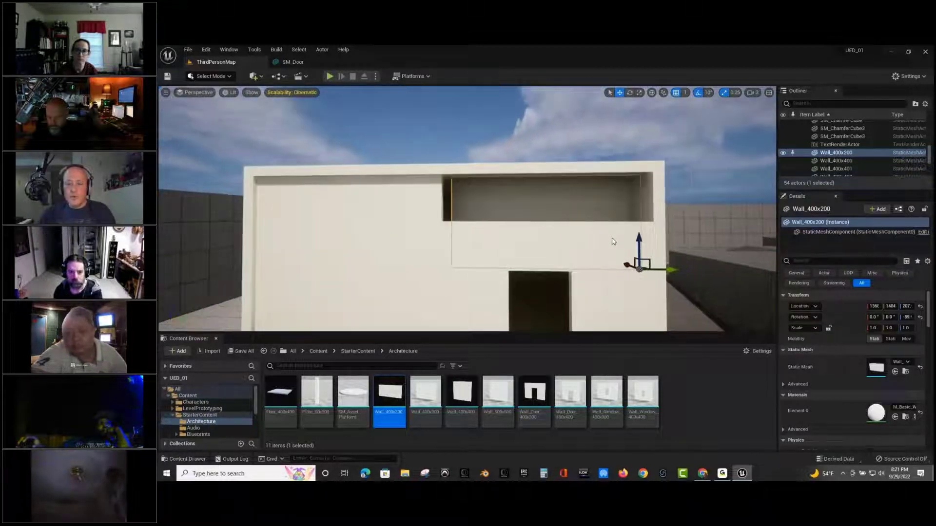
From inside the room, push the Wall_400x200 along X towards the interior, behind the door wall.
key("w")
mouse_move(613, 242)
right_mouse_down()
mouse_move(608, 249)
mouse_move(755, 298)
mouse_move(834, 273)
mouse_move(610, 246)
right_mouse_up()
key("s")
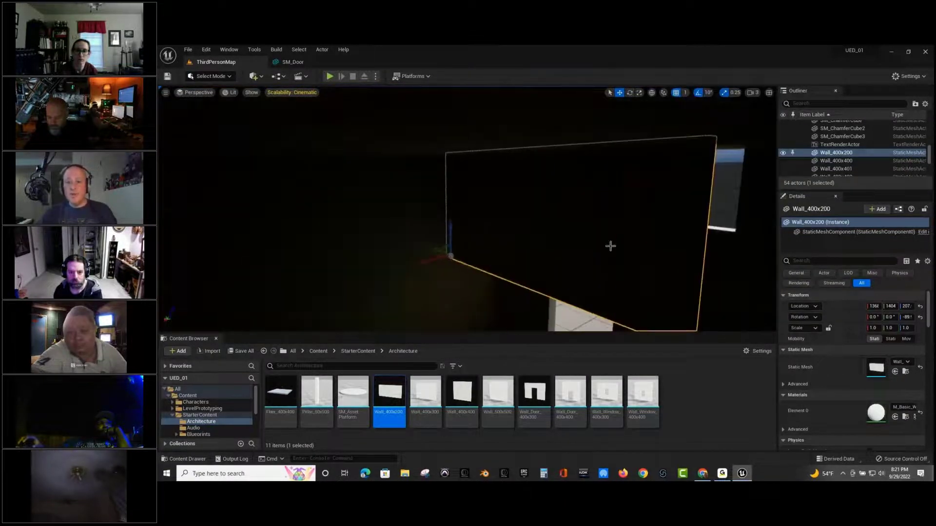
mouse_move(428, 261)
left_mouse_down()
mouse_move(493, 252)
mouse_move(478, 265)
left_mouse_up()
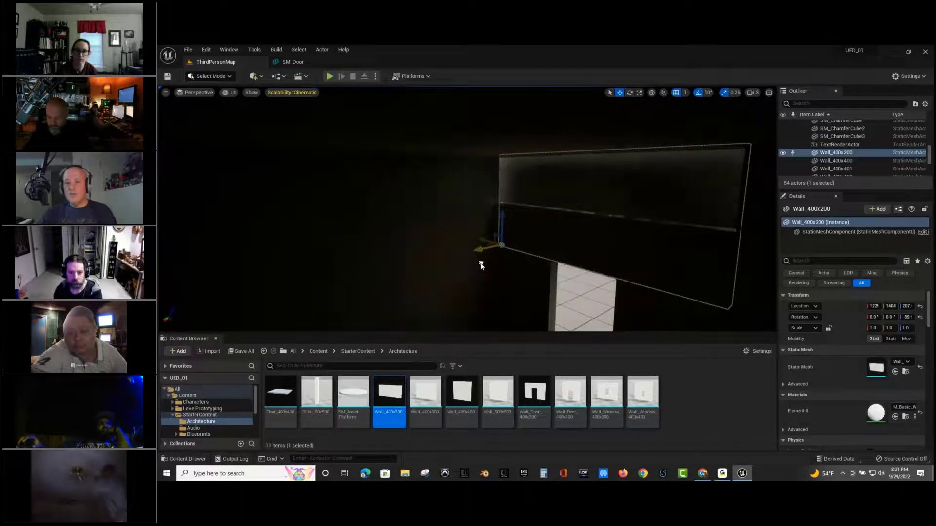
right_click_drag(480, 263, 542, 250)
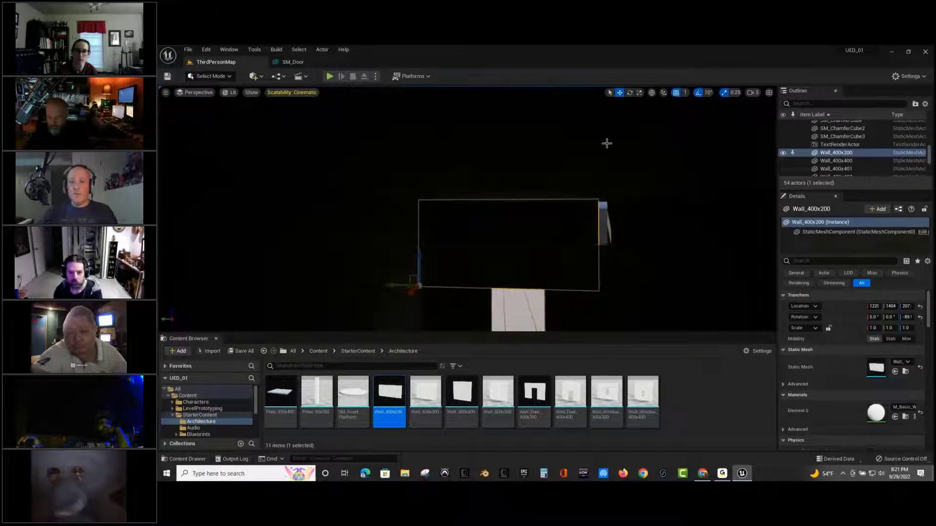
Stretch the Wall_400x200 along its length to an X scale of 1.25.
left_click(640, 93)
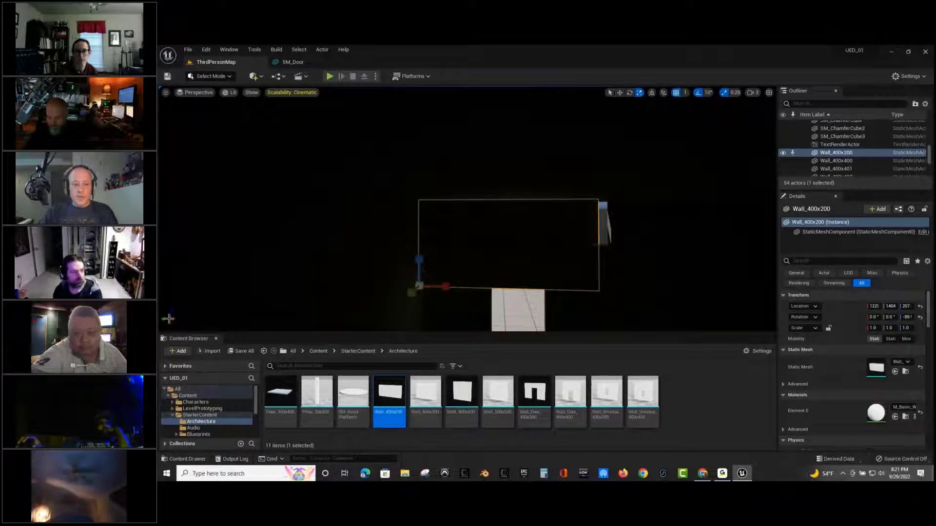
right_click_drag(194, 312, 164, 365)
right_click_drag(186, 307, 198, 309)
right_click_drag(283, 263, 429, 254)
left_click_drag(425, 227, 418, 227)
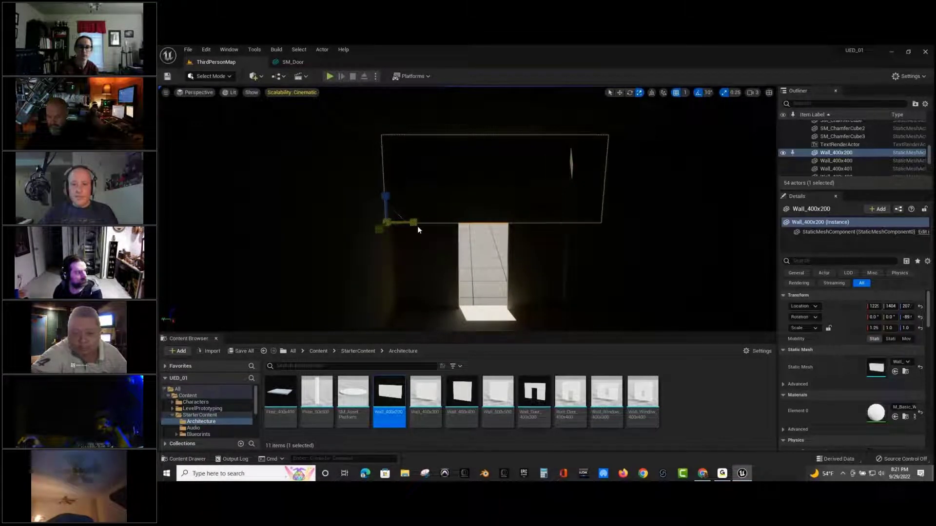
Reposition the stretched Wall_400x200 so it covers the gap above the doorway.
left_click(620, 93)
scroll(524, 155, "up", 4)
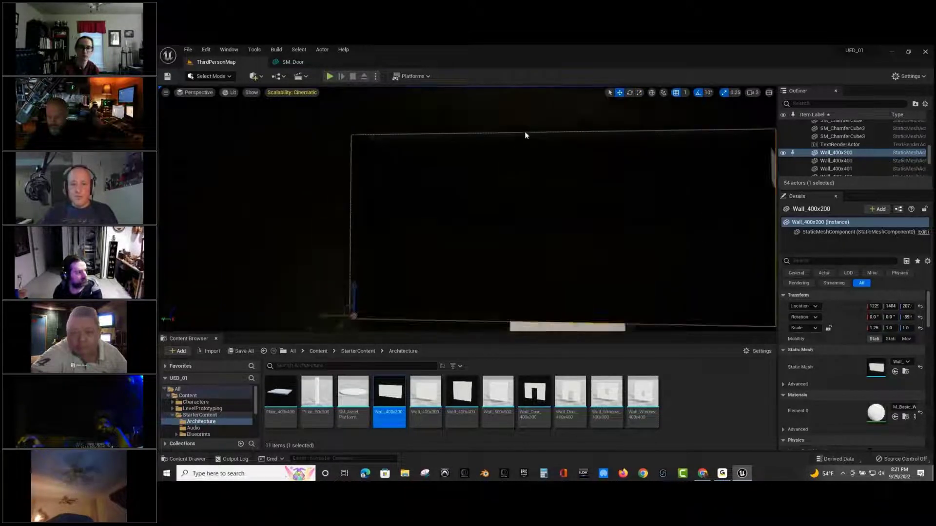
left_click_drag(380, 255, 434, 241)
left_click_drag(521, 254, 551, 249)
right_click_drag(549, 250, 565, 219)
Select the door wall and shift it along X to about 1281, under the wall panel above it.
left_click(570, 208)
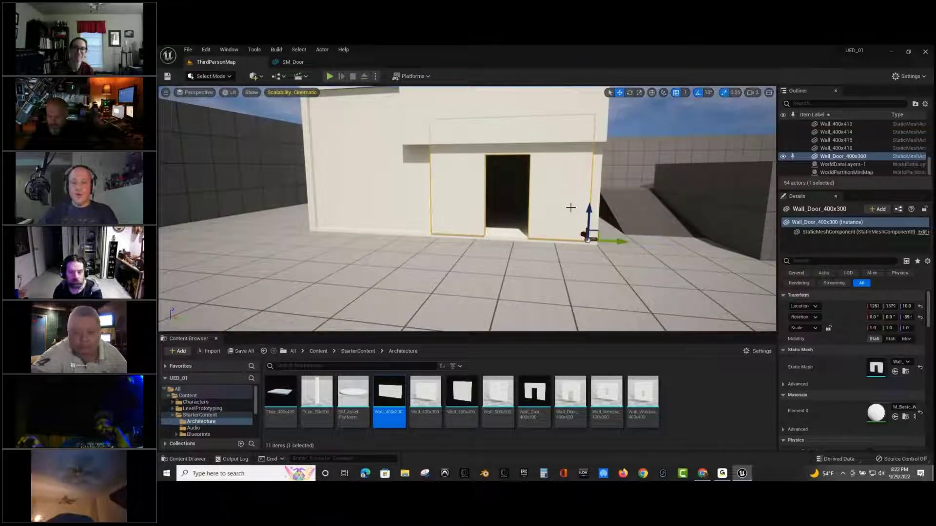
right_click_drag(572, 251, 581, 233)
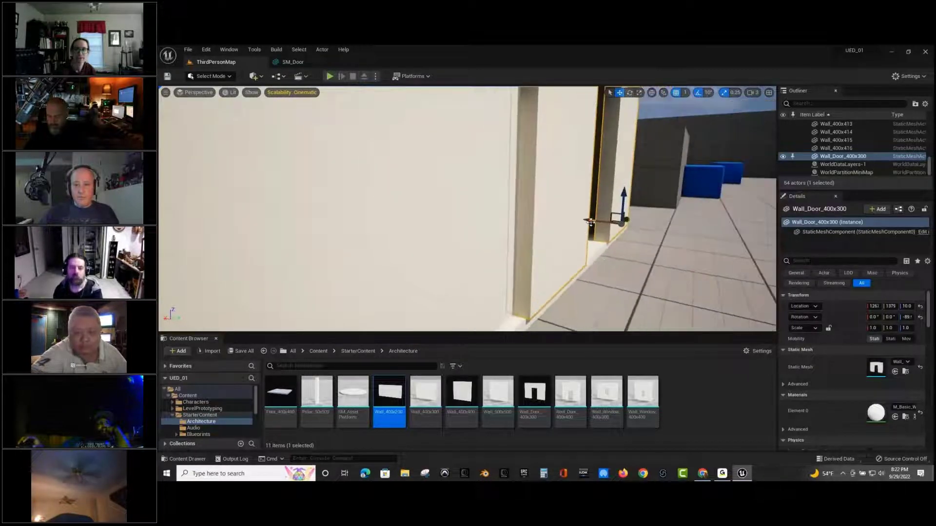
left_click_drag(585, 223, 582, 223)
mouse_move(609, 255)
right_mouse_down()
mouse_move(505, 270)
mouse_move(499, 223)
mouse_move(499, 244)
mouse_move(610, 259)
right_mouse_up()
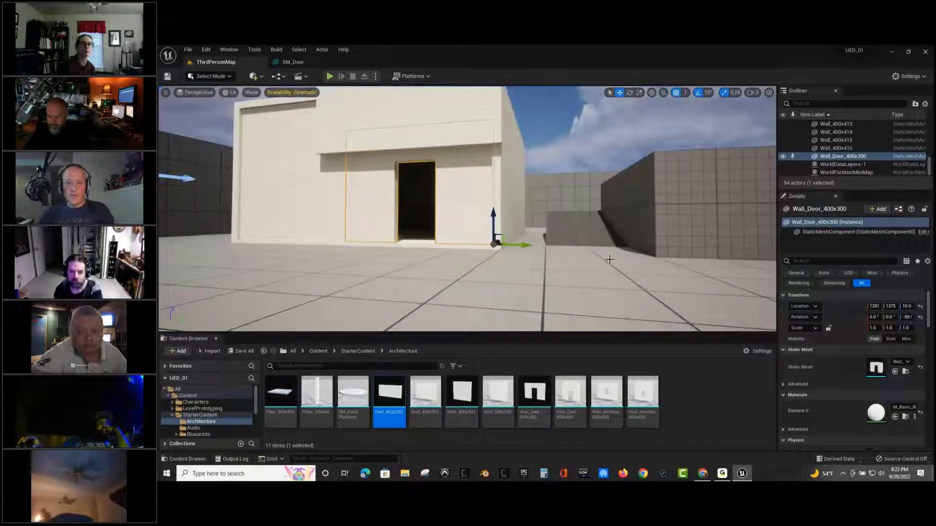
Go to the project's Content folder and review the asset types that can be created there, without creating one.
left_click(236, 351)
left_click(610, 350)
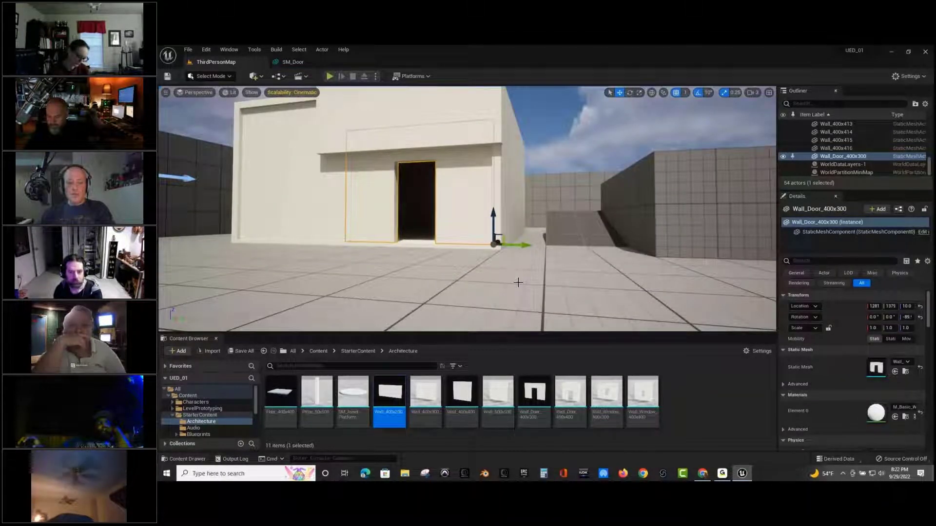
right_click_drag(518, 282, 517, 278)
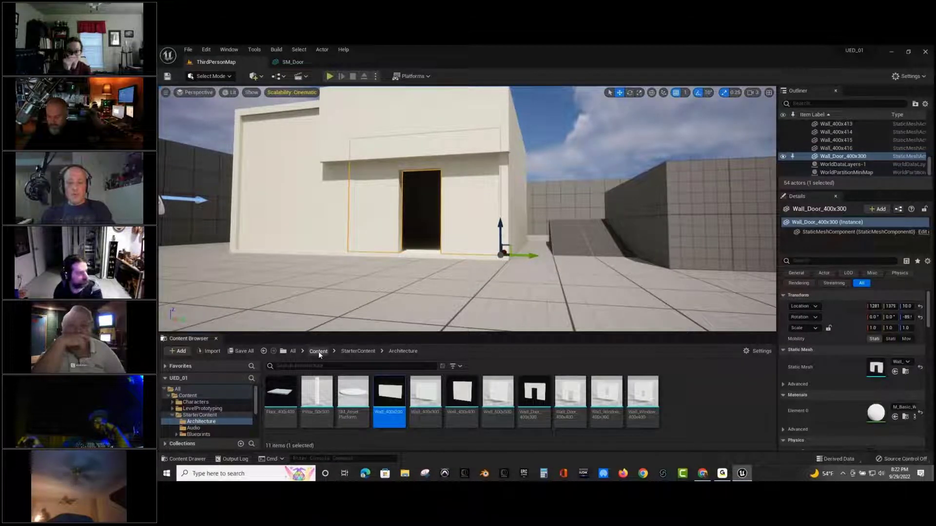
left_click(318, 352)
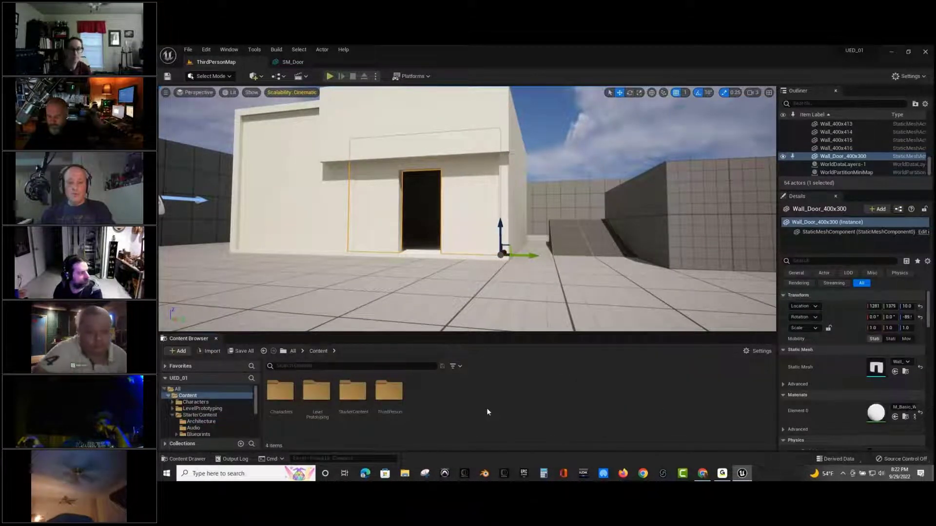
right_click(428, 417)
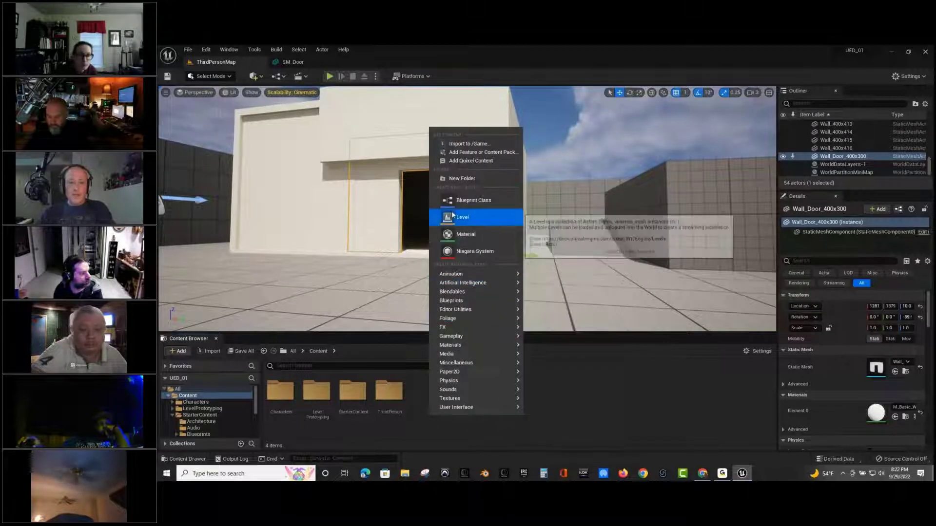
left_click(440, 421)
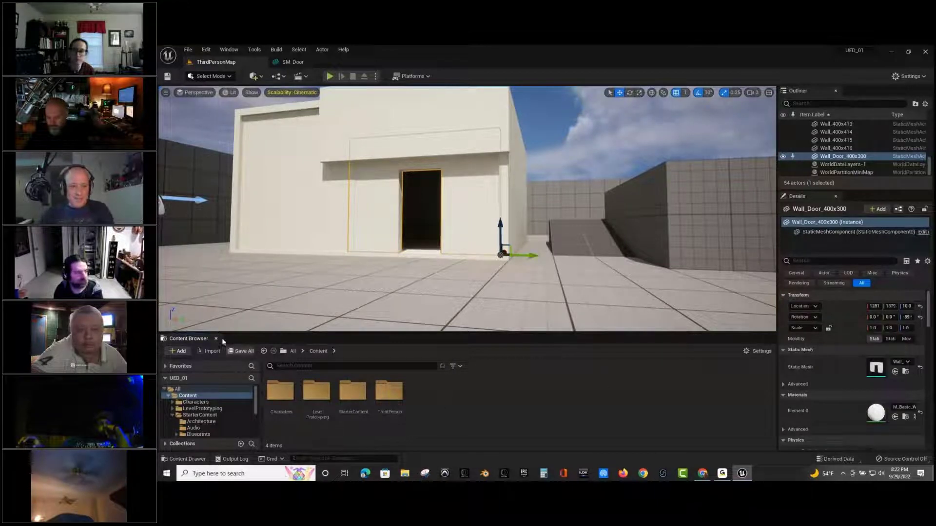
Undock the Content Browser into a floating window, minimise it, and bring it back by docking the Content Drawer in the layout.
left_click_drag(194, 341, 291, 338)
left_click(590, 339)
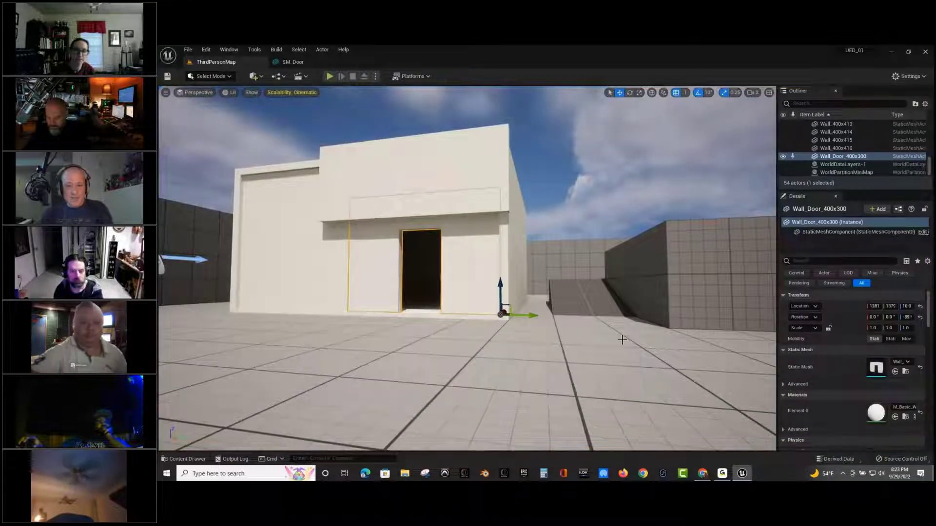
key("ctrl+space")
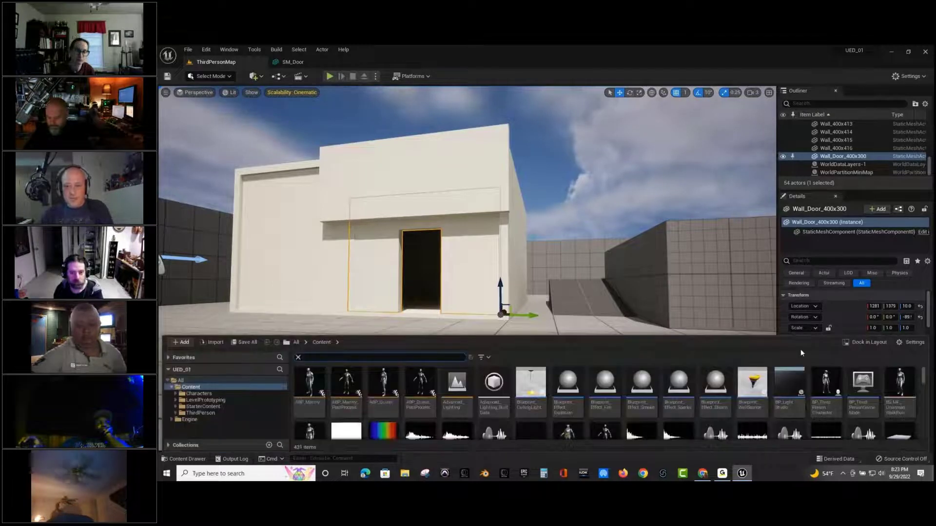
left_click(866, 342)
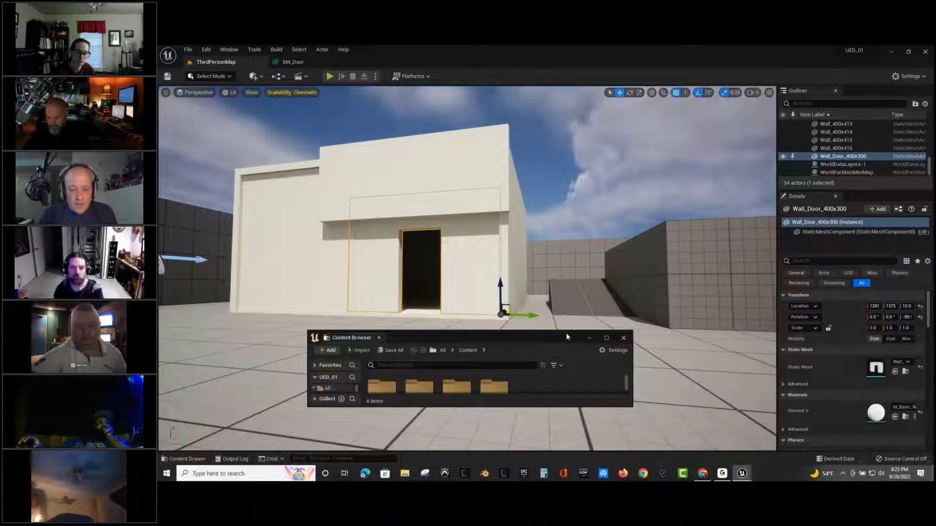
Close the floating Content Browser and try docking the Content Drawer in the layout again.
left_click_drag(567, 337, 586, 364)
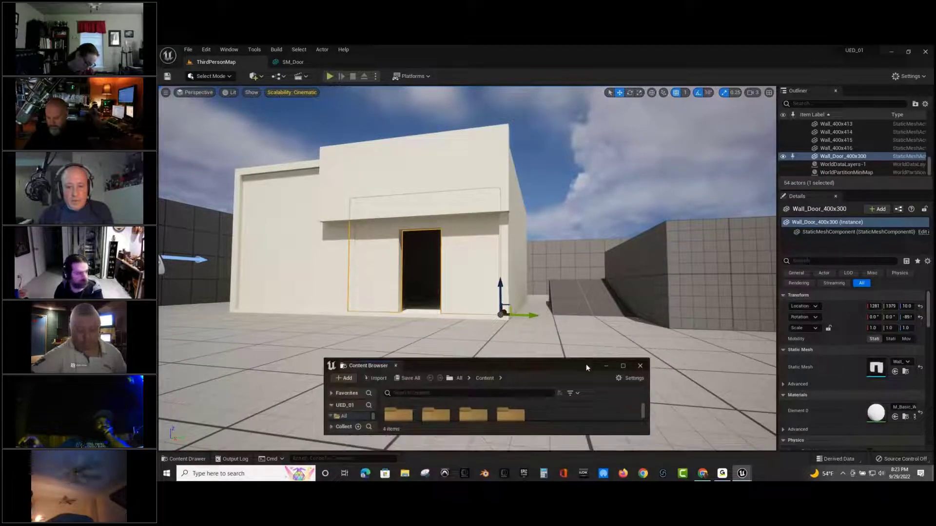
left_click(640, 366)
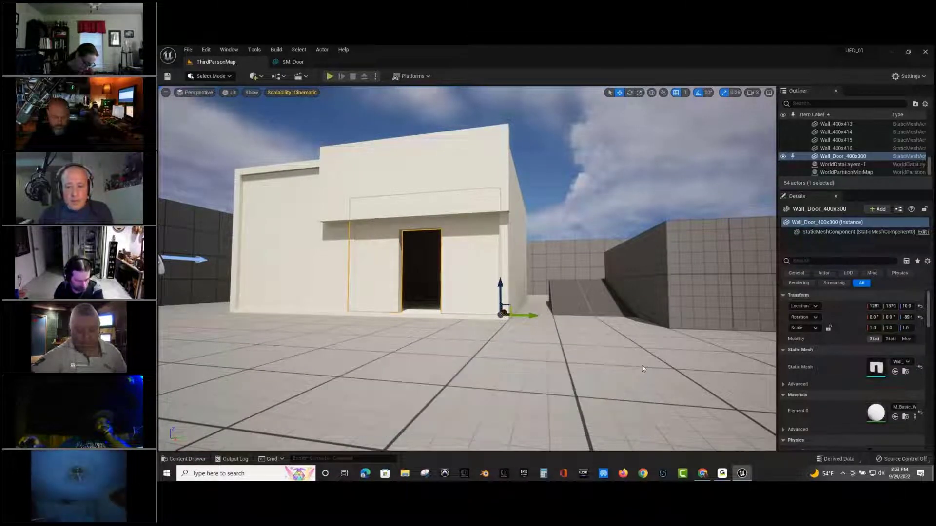
key("ctrl+space")
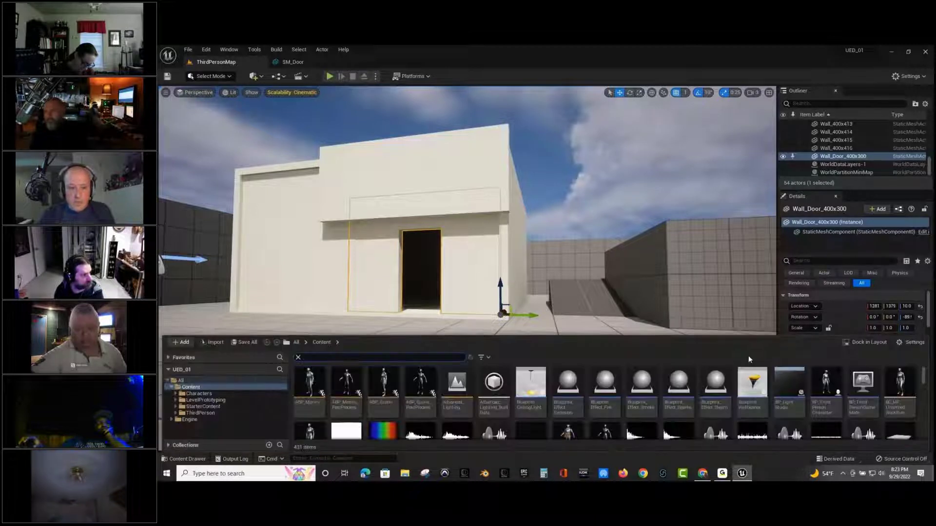
left_click(864, 342)
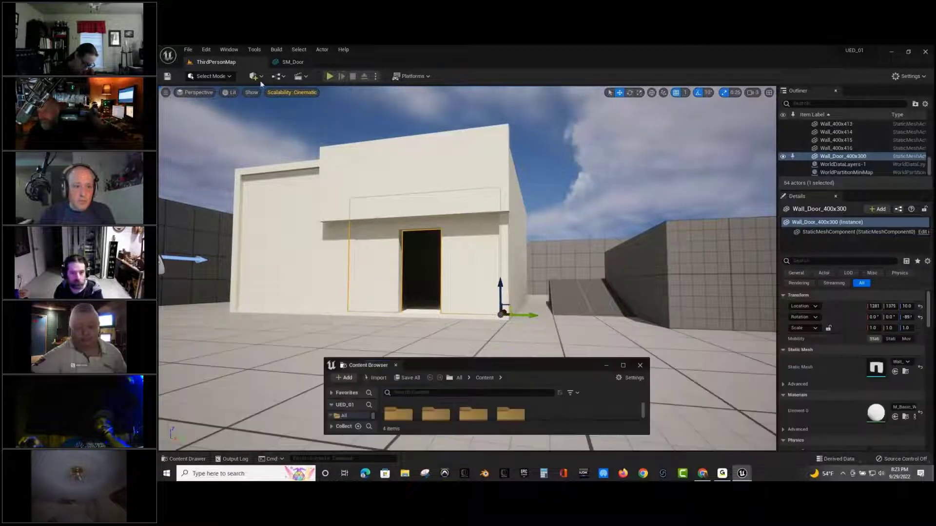
Load the Default Editor Layout, dismissing the plugin notice and closing the SM_Door mesh editor.
left_click(229, 50)
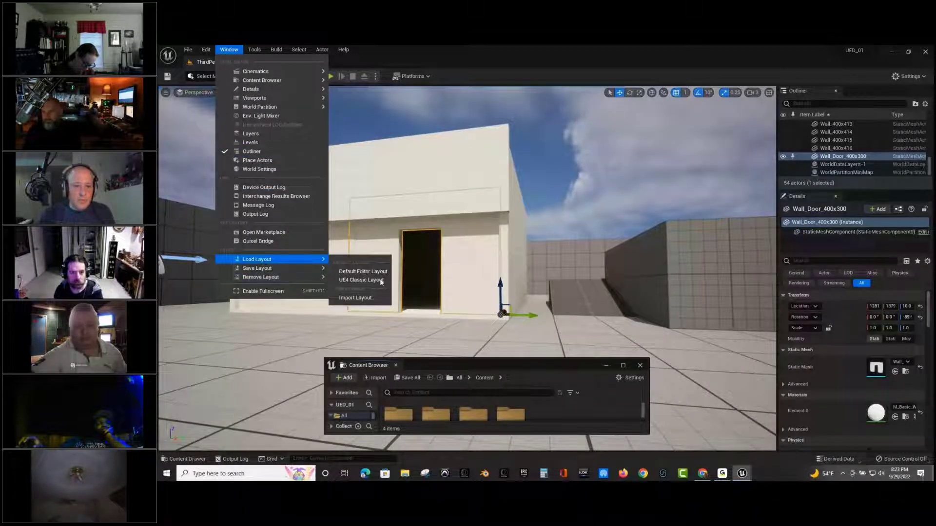
left_click(369, 272)
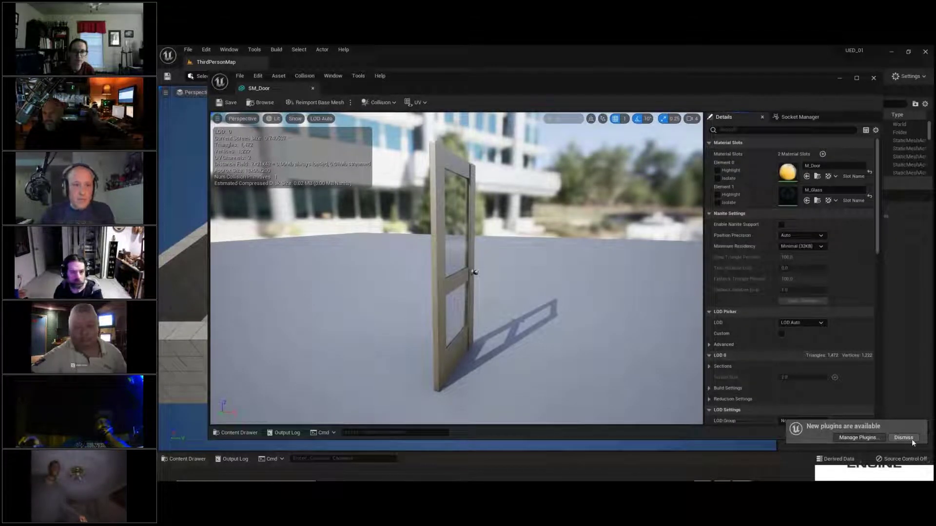
left_click(918, 438)
left_click(313, 88)
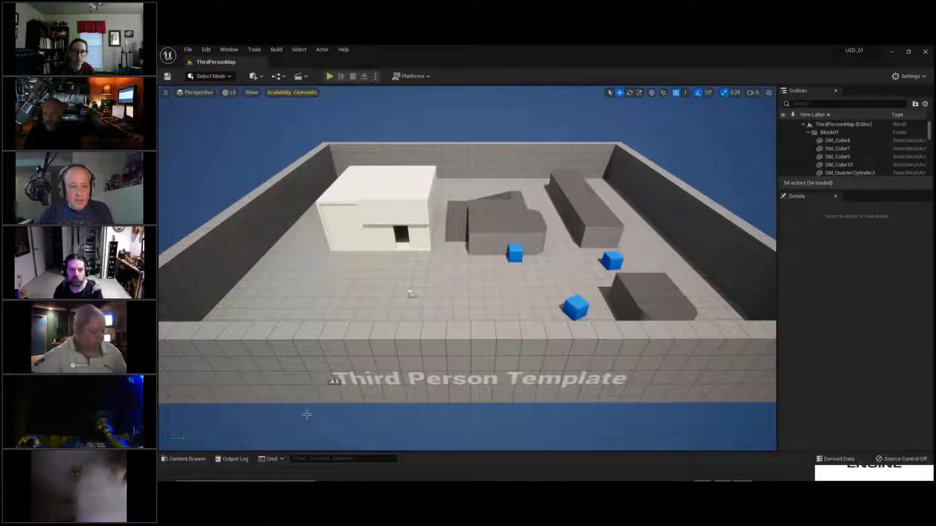
Dock the Content Drawer in the layout and create a folder named DoorBlueprint in the Content folder.
left_click(191, 460)
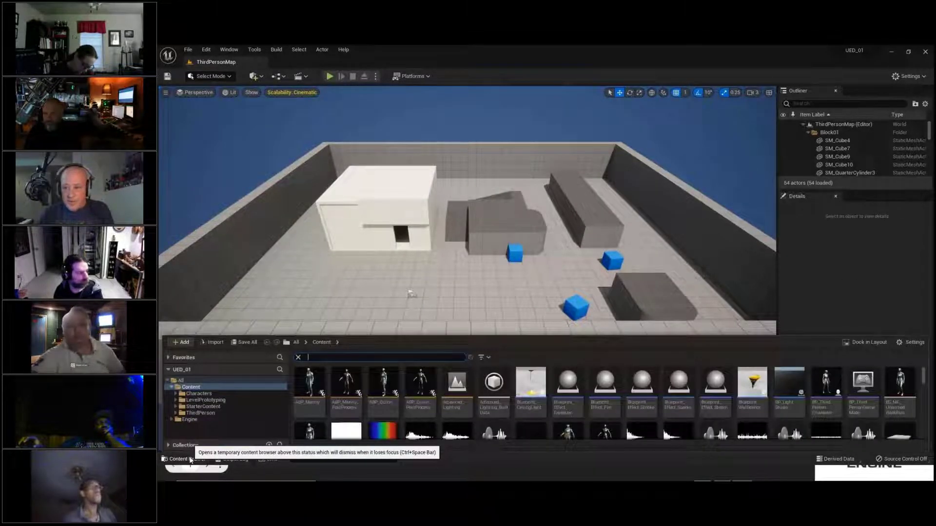
left_click(868, 343)
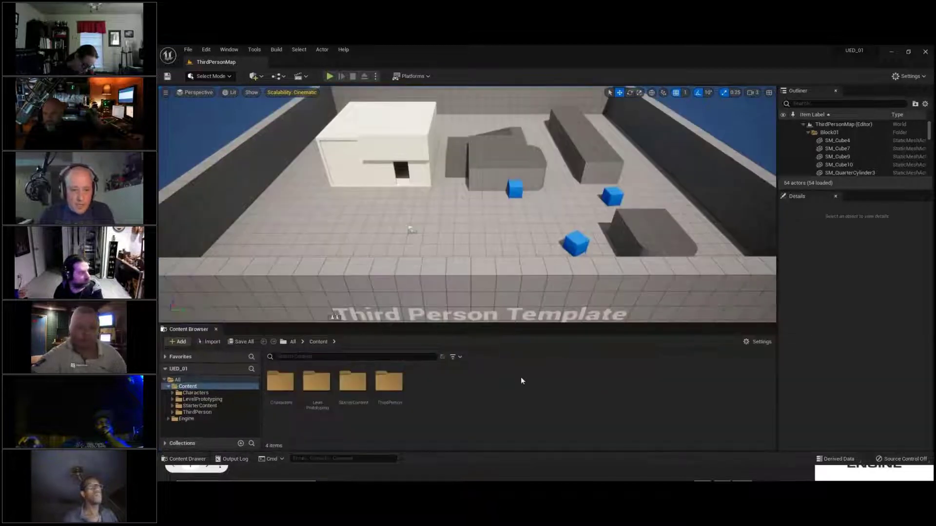
right_click(430, 398)
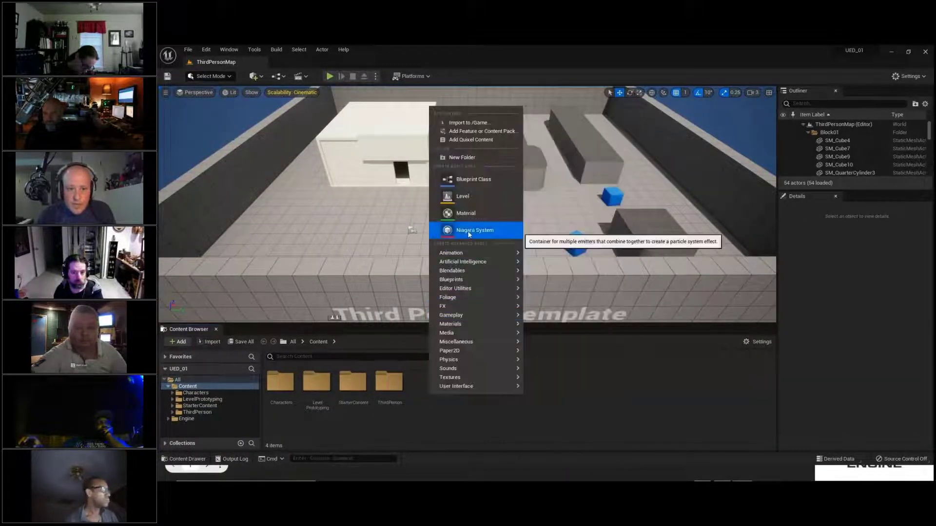
left_click(463, 157)
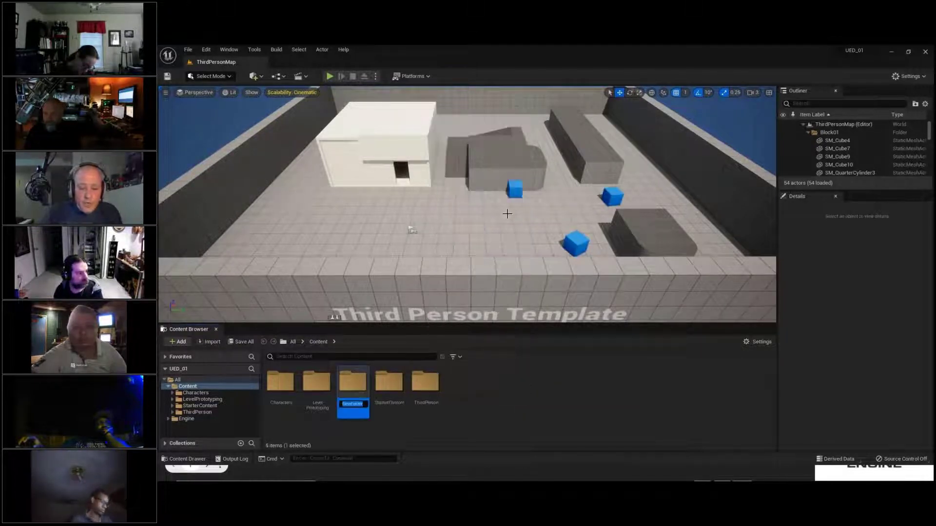
type("D")
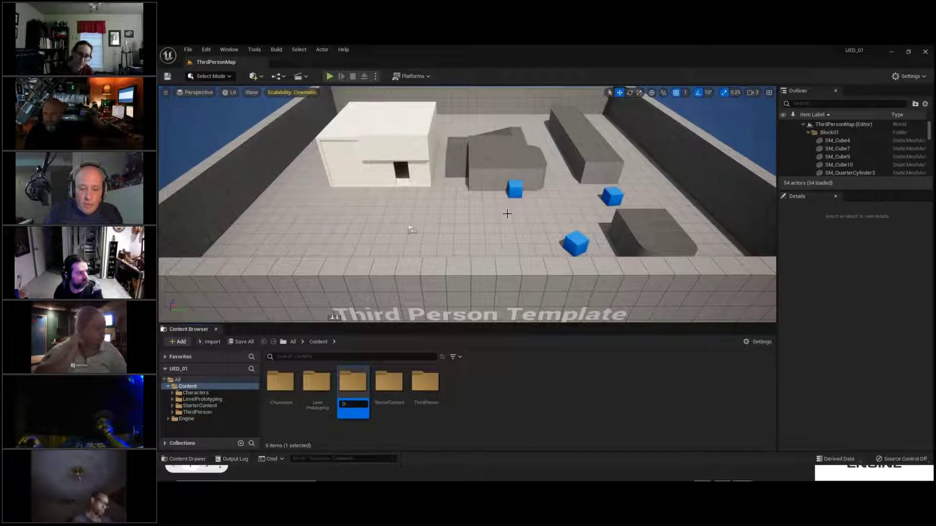
type("oorBlueprint")
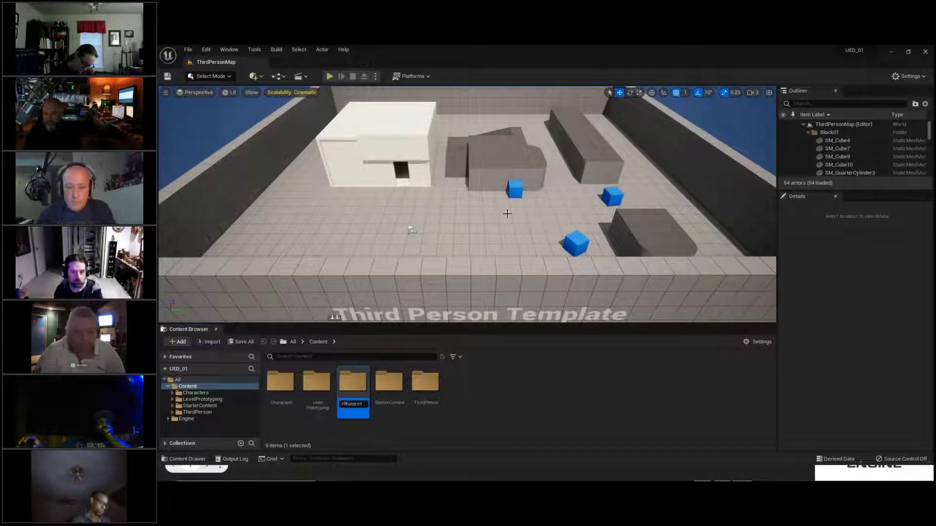
key("Return")
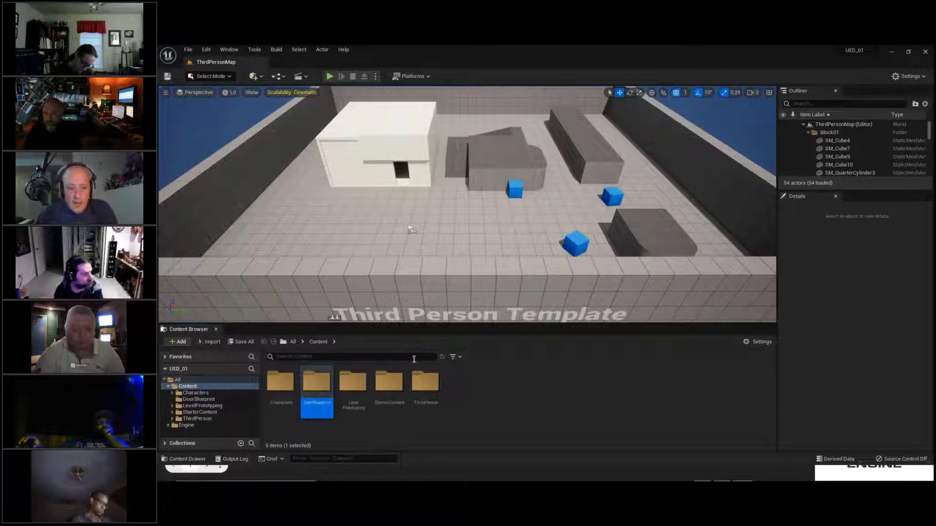
Create a Blueprint Class with Actor as its parent class inside the DoorBlueprint folder.
double_click(317, 385)
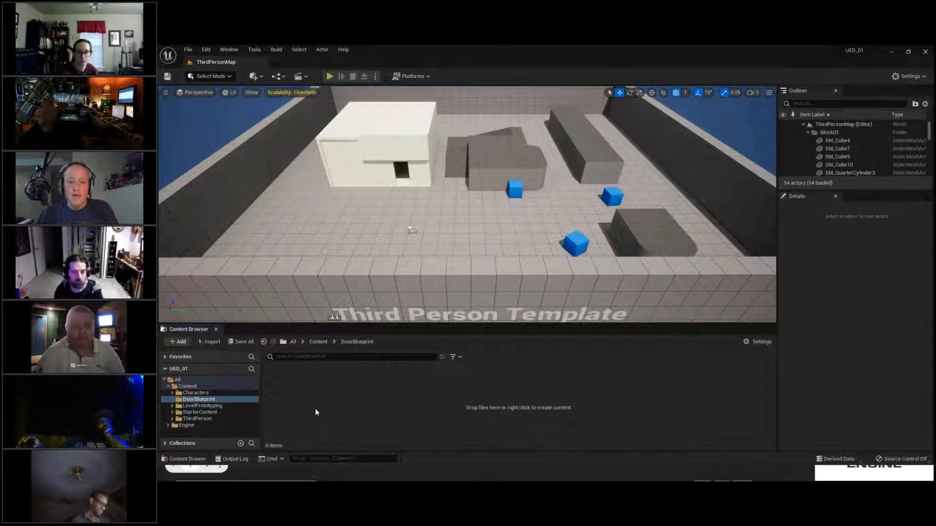
right_click(315, 412)
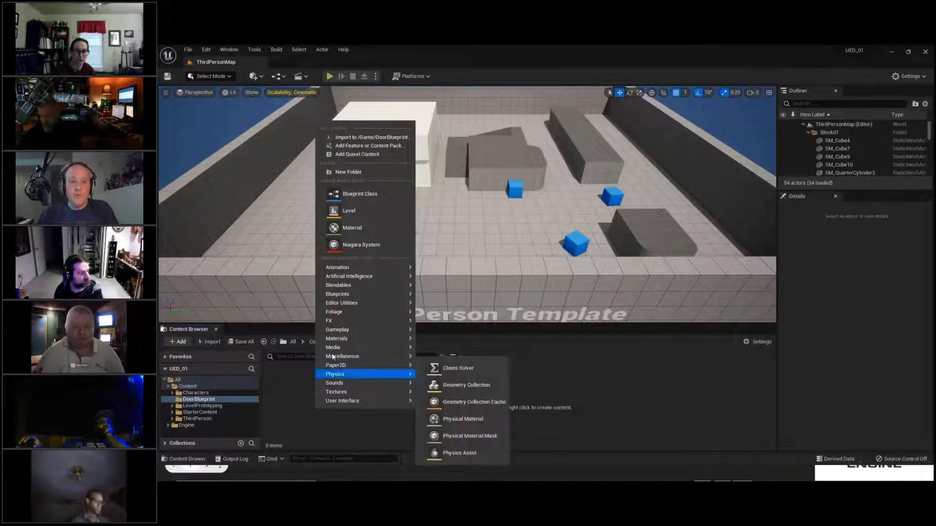
left_click(370, 194)
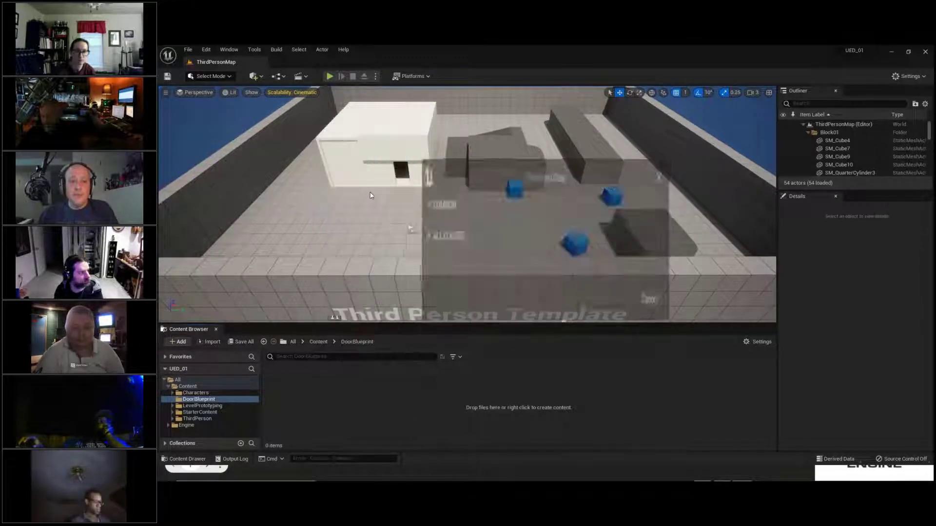
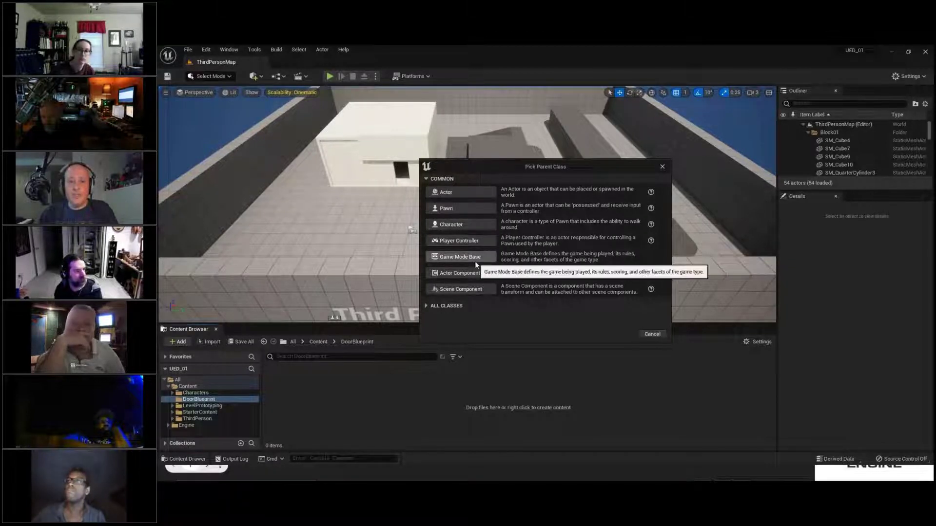
left_click(443, 193)
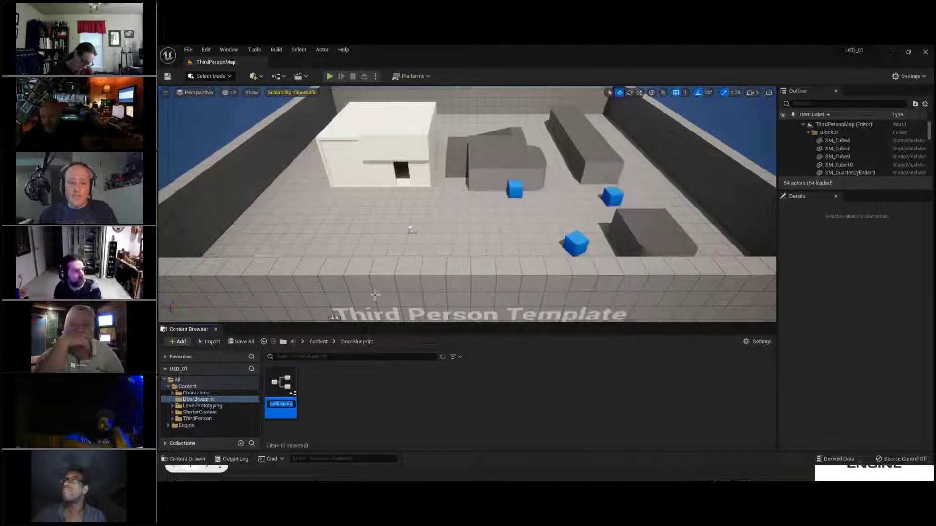
key("Return")
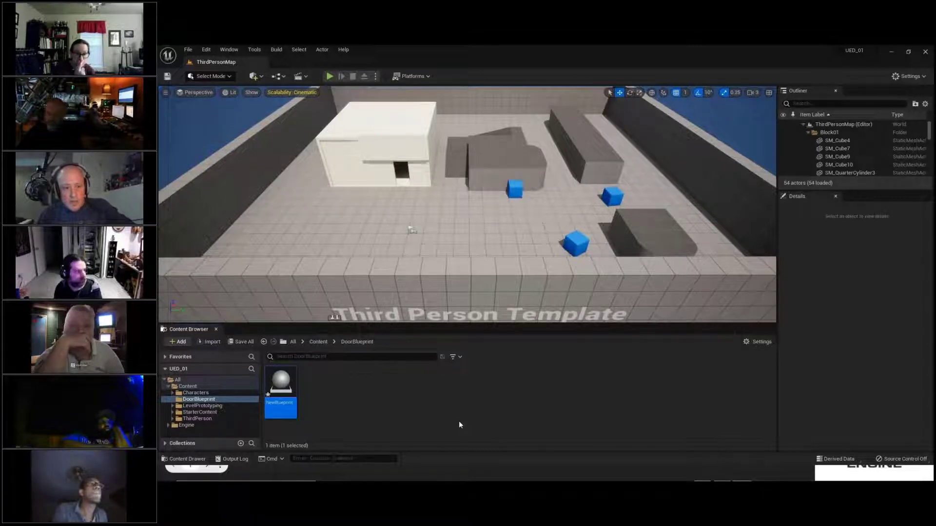
Rename the new Blueprint in the DoorBlueprint folder to BP_Door.
mouse_move(284, 408)
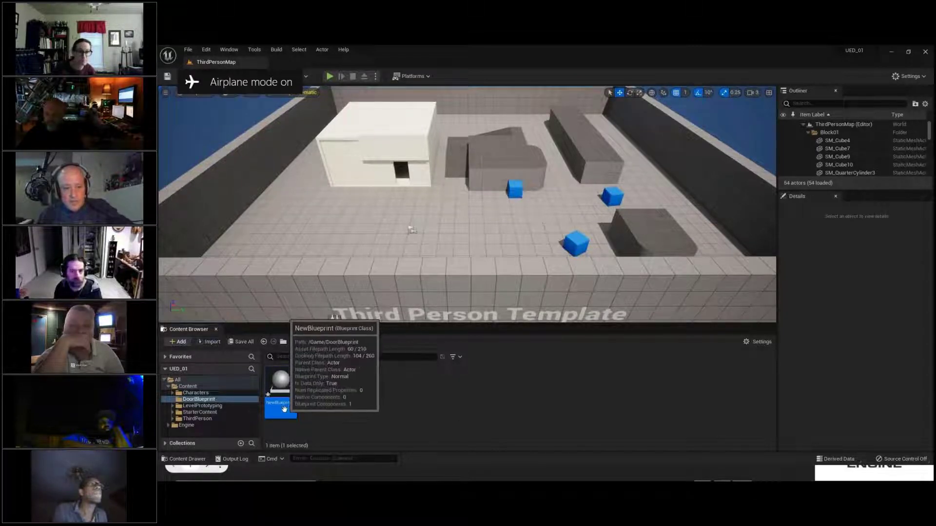
left_click(284, 408)
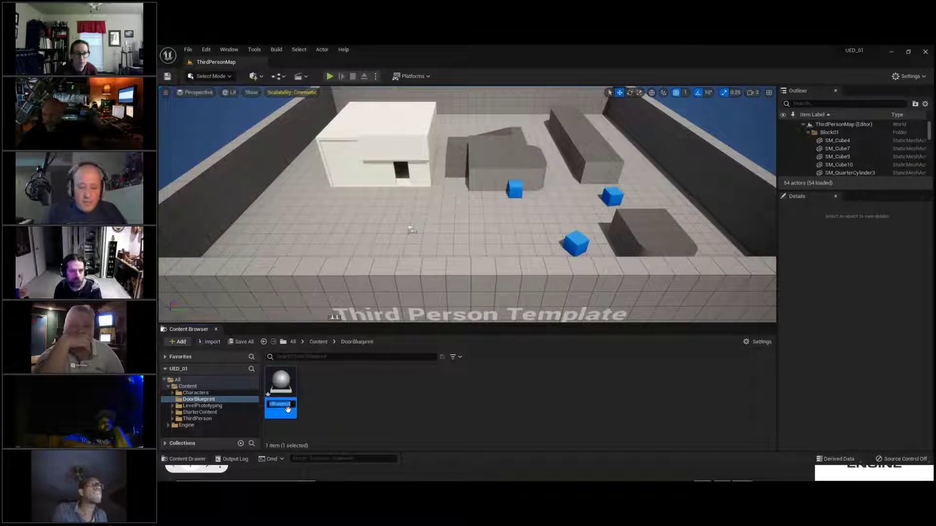
type("B")
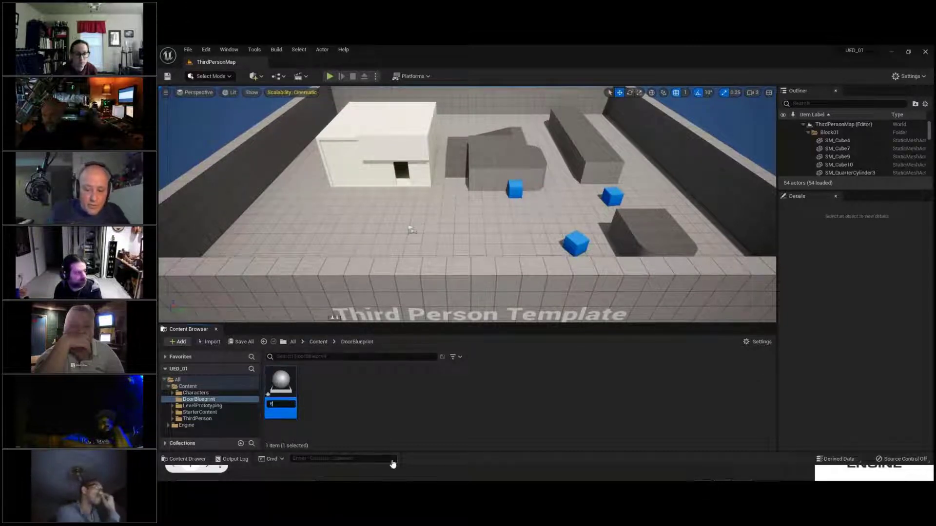
type("P_Door")
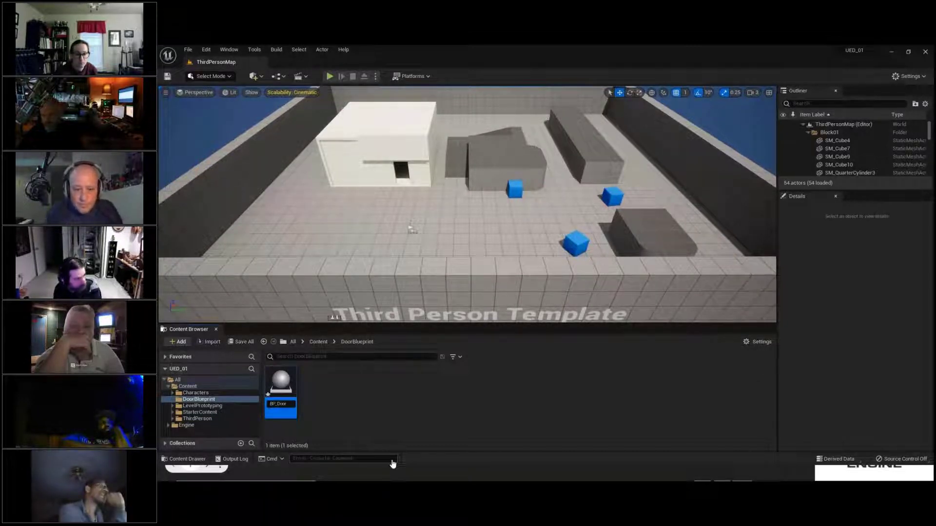
key("Return")
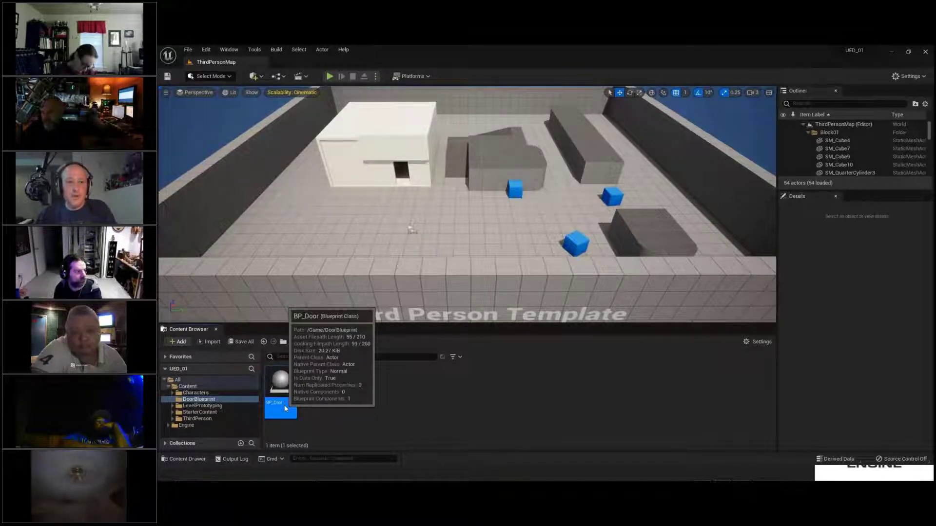
Open BP_Door in the full Blueprint Editor, look over its Event Graph and switch to its Viewport.
double_click(284, 405)
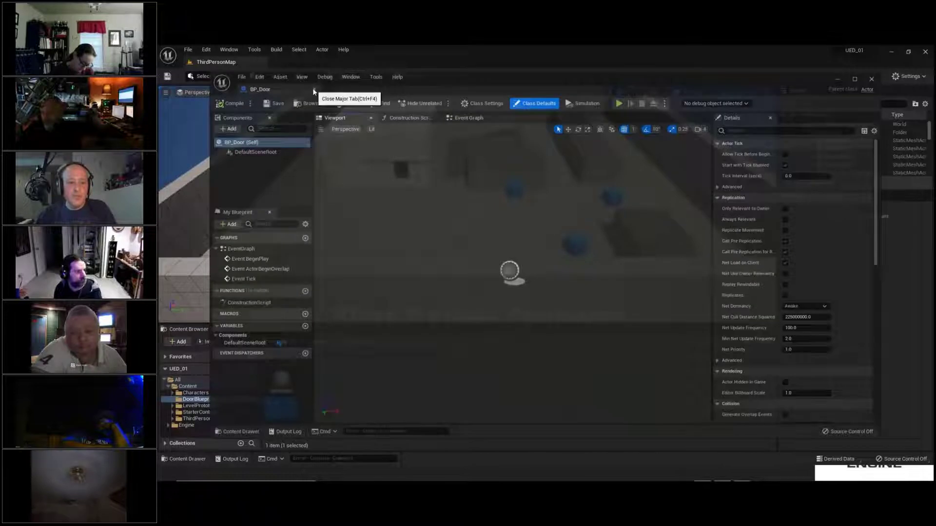
left_click(314, 90)
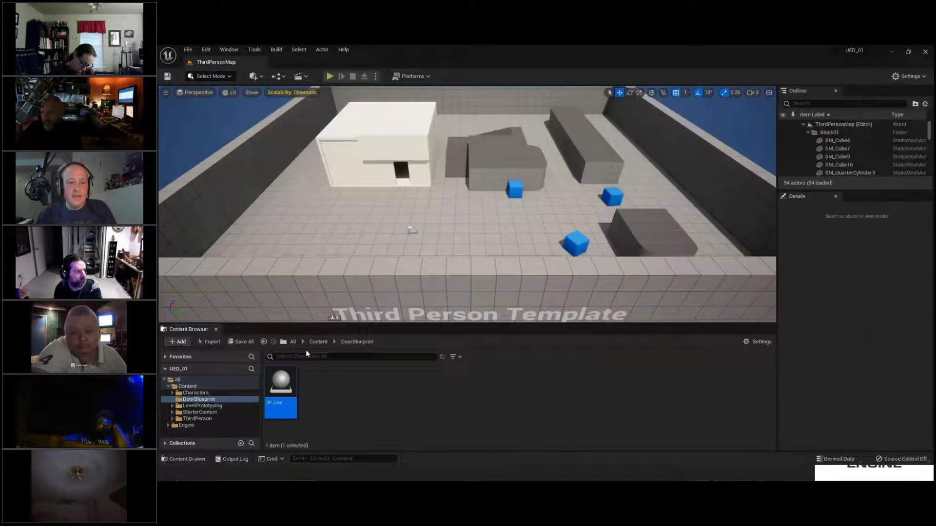
double_click(274, 411)
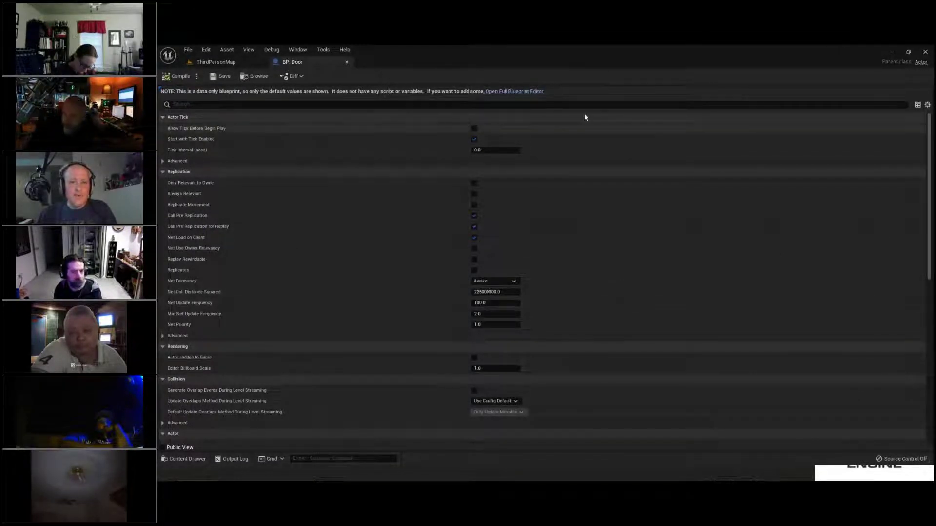
left_click(510, 93)
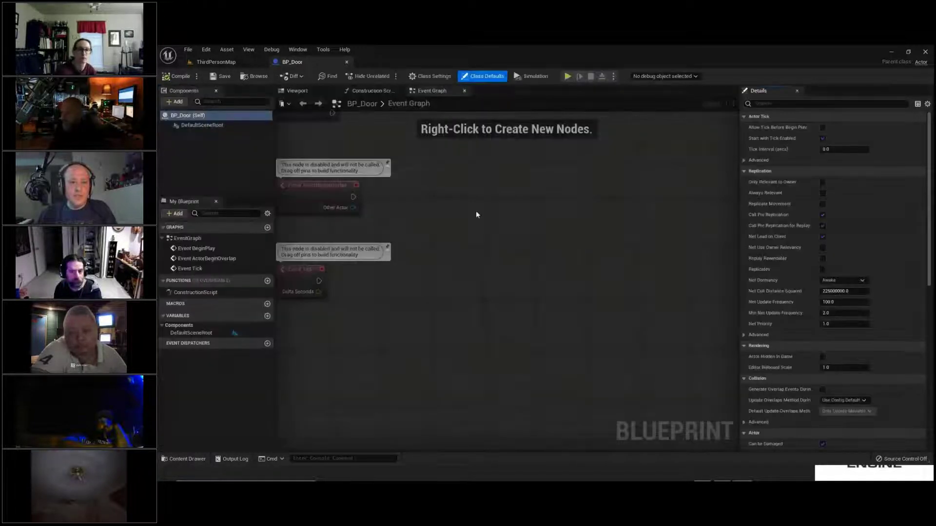
right_click_drag(476, 215, 553, 313)
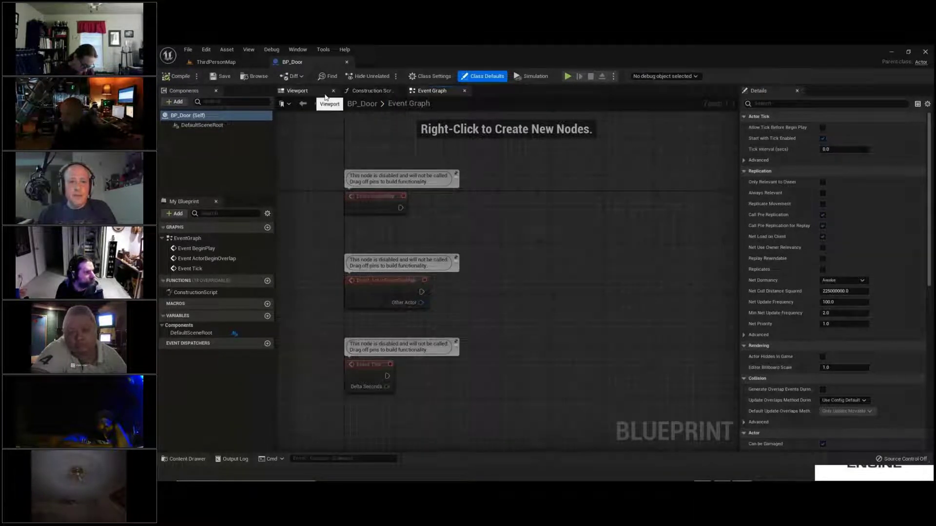
left_click(297, 92)
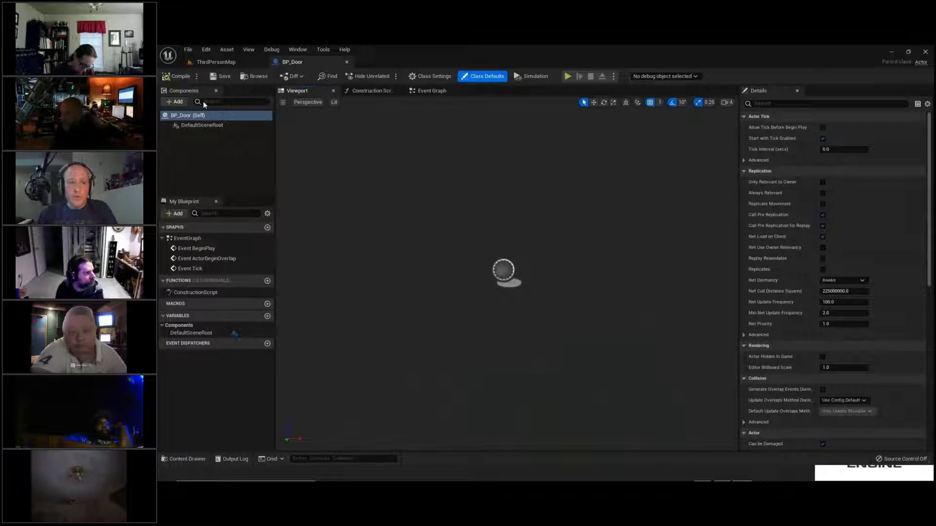
Add a Static Mesh component to the BP_Door Blueprint under its default scene root.
left_click(176, 103)
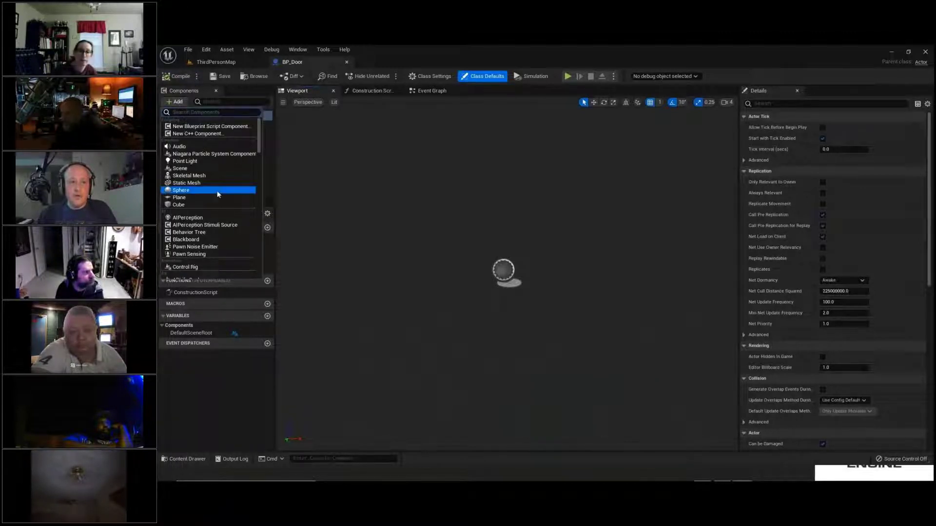
left_click(178, 104)
left_click(178, 104)
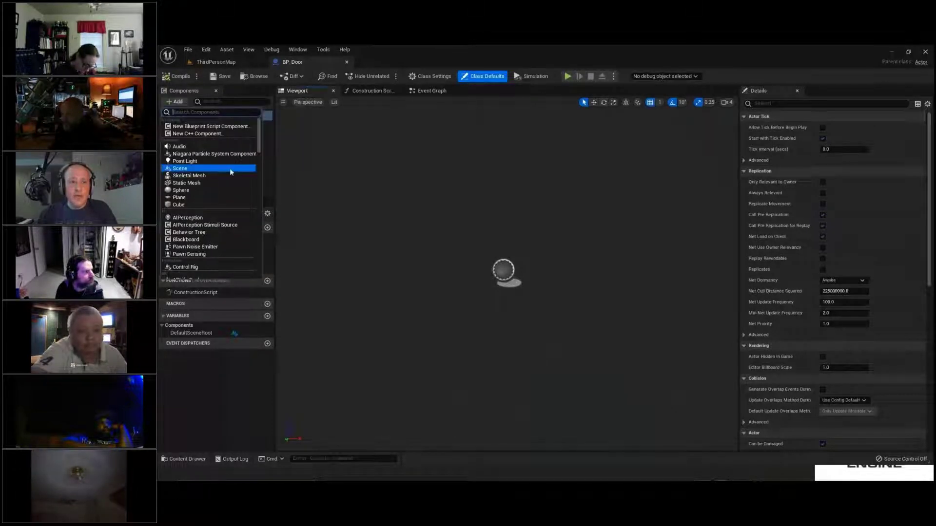
type("static mes")
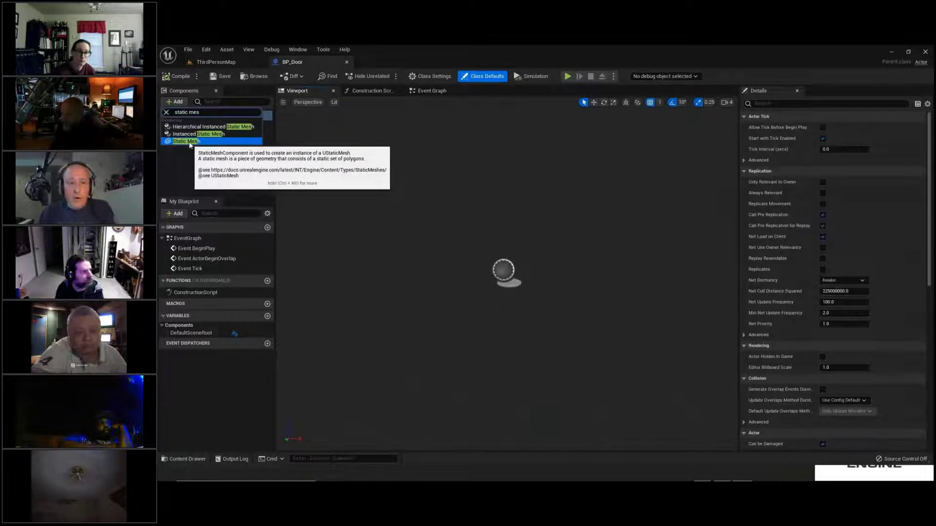
key("BackSpace")
key("BackSpace")
key("BackSpace")
key("BackSpace")
key("BackSpace")
key("BackSpace")
key("BackSpace")
key("BackSpace")
key("BackSpace")
key("BackSpace")
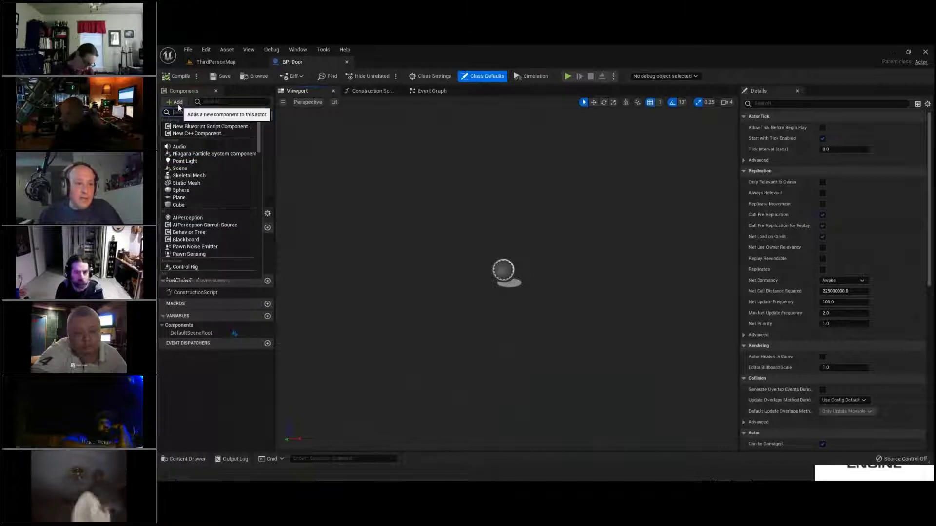
left_click(179, 184)
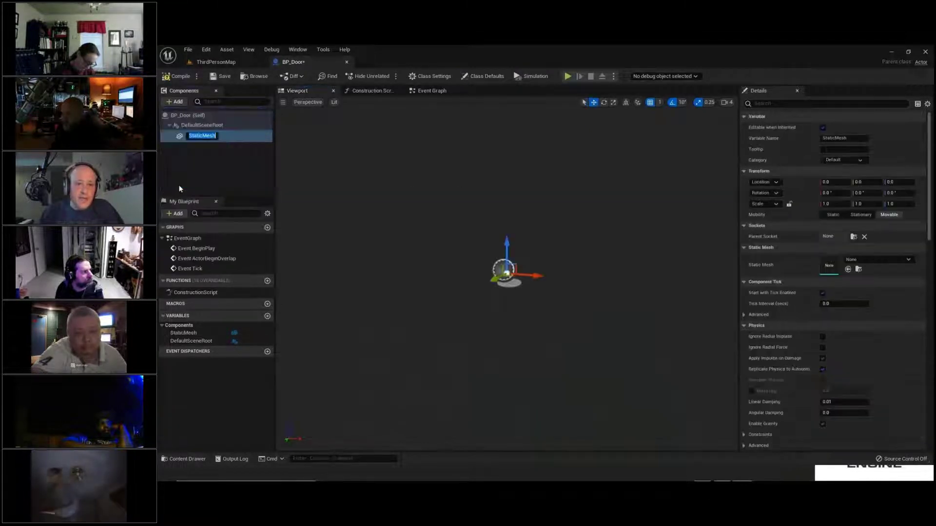
left_click(200, 171)
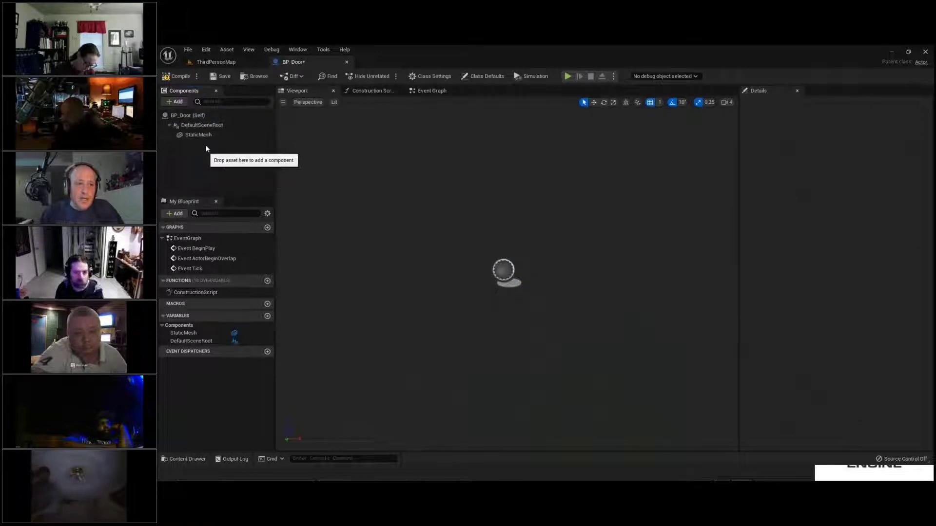
Rename the new Static Mesh component to Door Mesh.
left_click(206, 133)
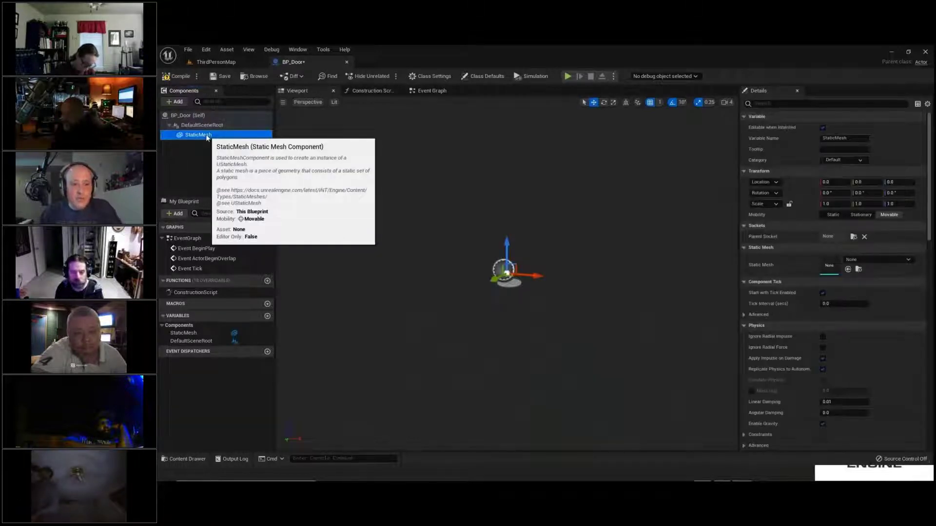
key("F2")
type("Door")
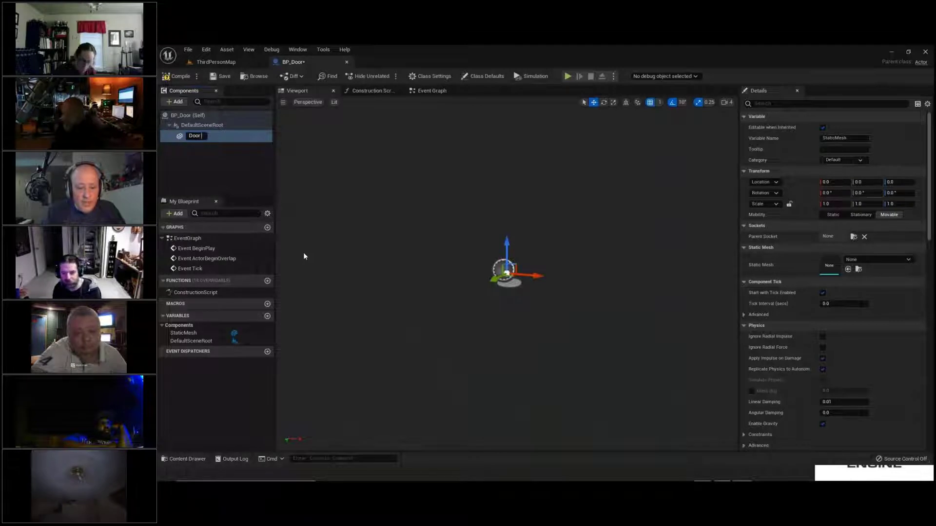
type(" Mesh")
key("Return")
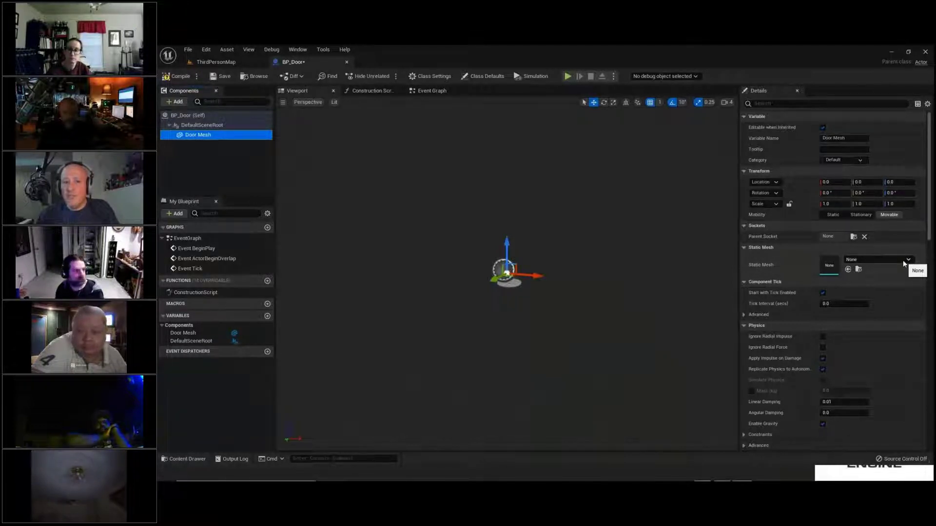
Browse the static mesh assets available for the Door Mesh component and search them for "door".
left_click(233, 61)
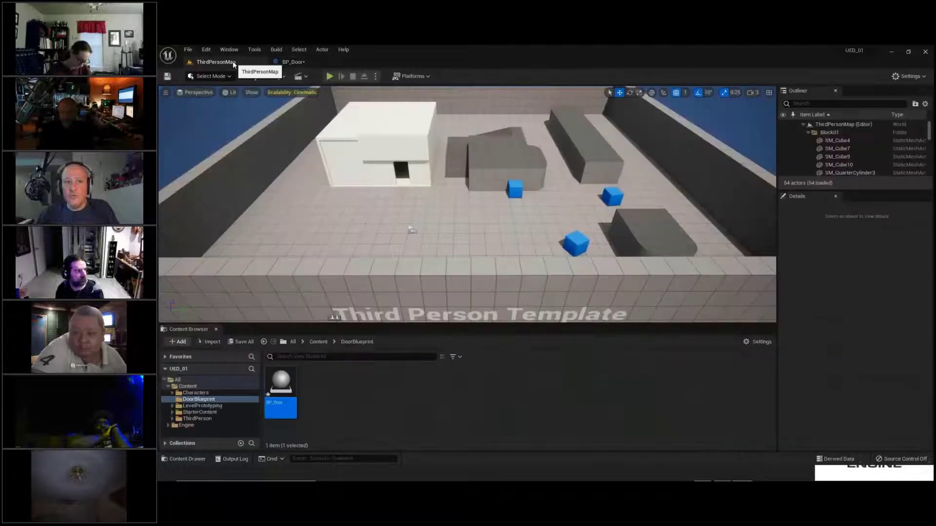
left_click(294, 62)
left_click(869, 261)
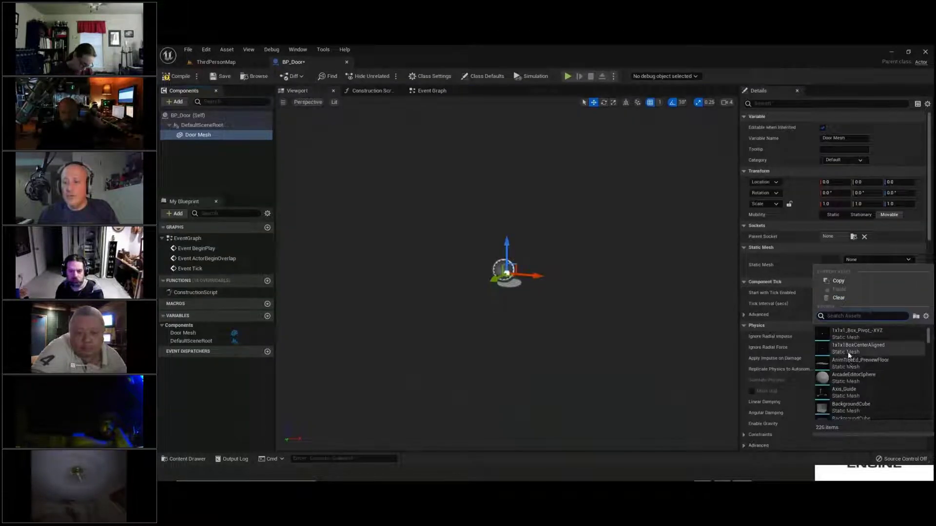
scroll(847, 352, "down", 3)
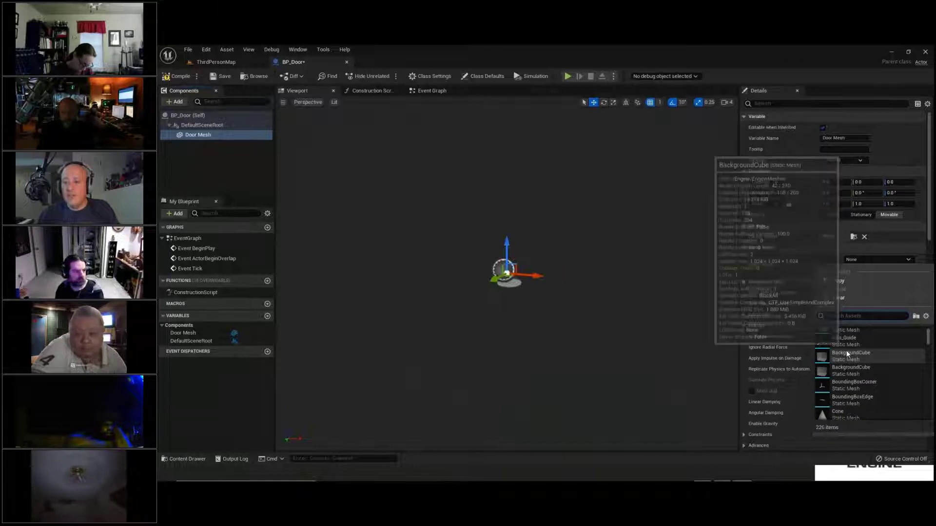
scroll(846, 349, "up", 3)
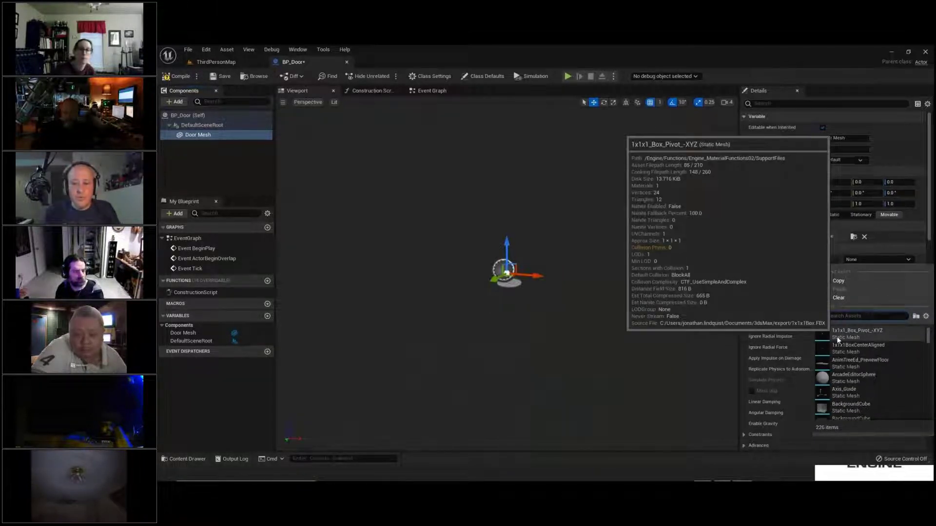
type("door")
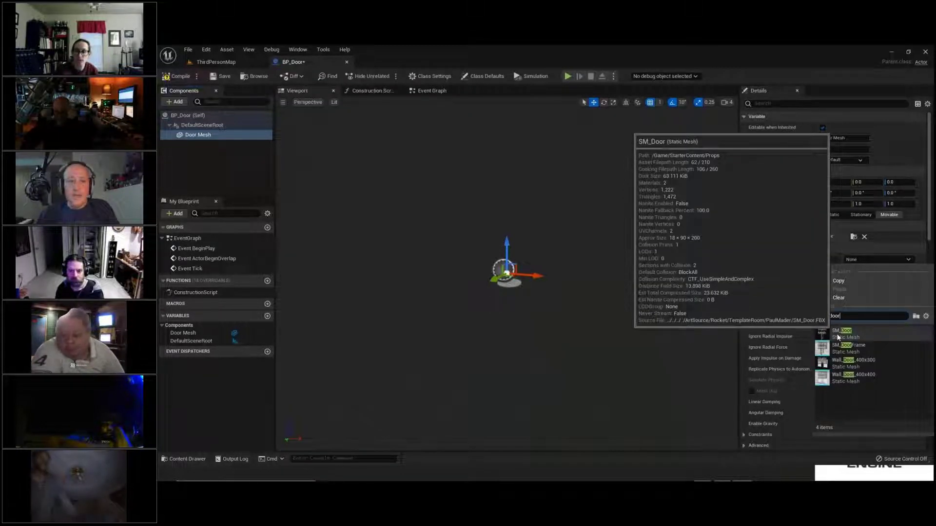
left_click(534, 341)
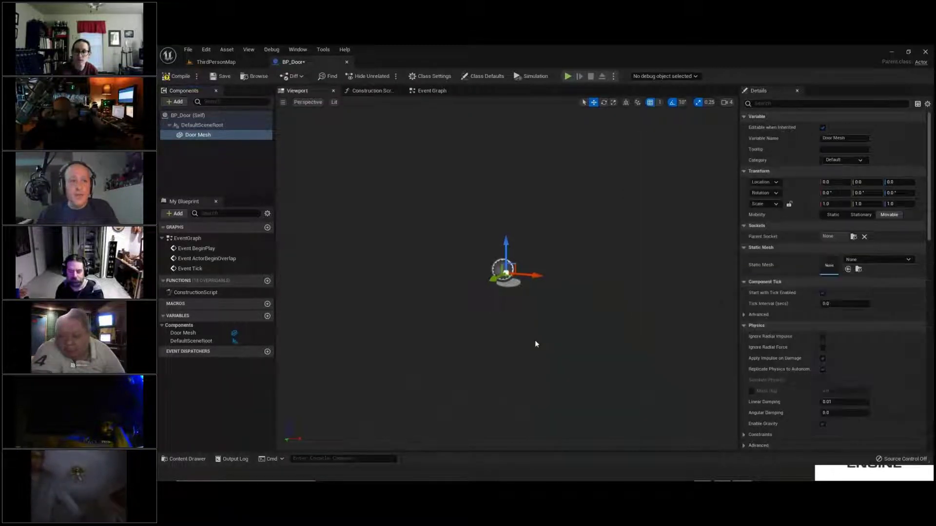
Assign the SM_Door asset from StarterContent's Props folder as the Door Mesh component's static mesh.
left_click(223, 64)
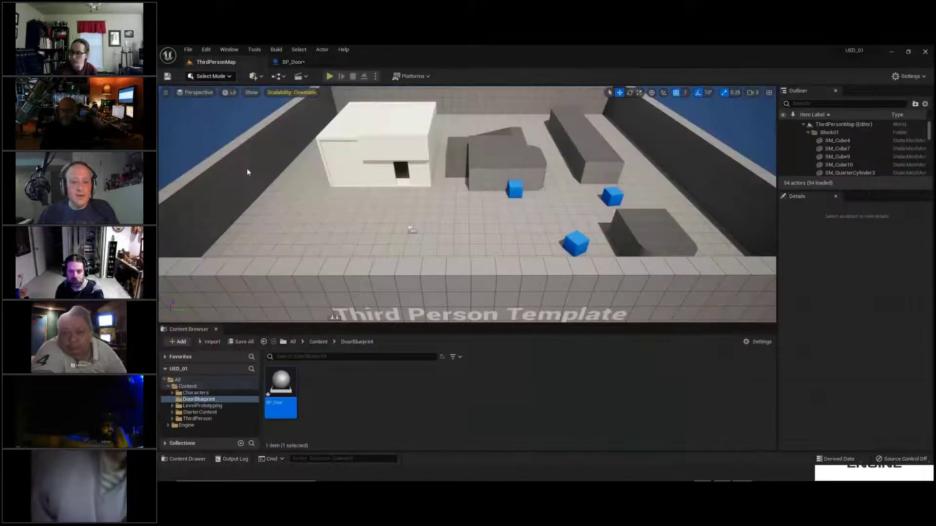
left_click(318, 342)
double_click(388, 382)
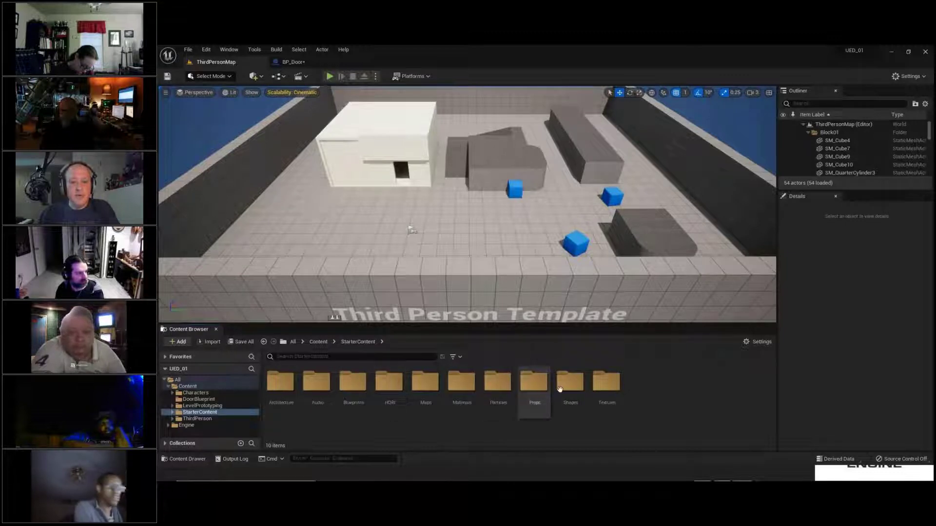
double_click(534, 385)
left_click(516, 405)
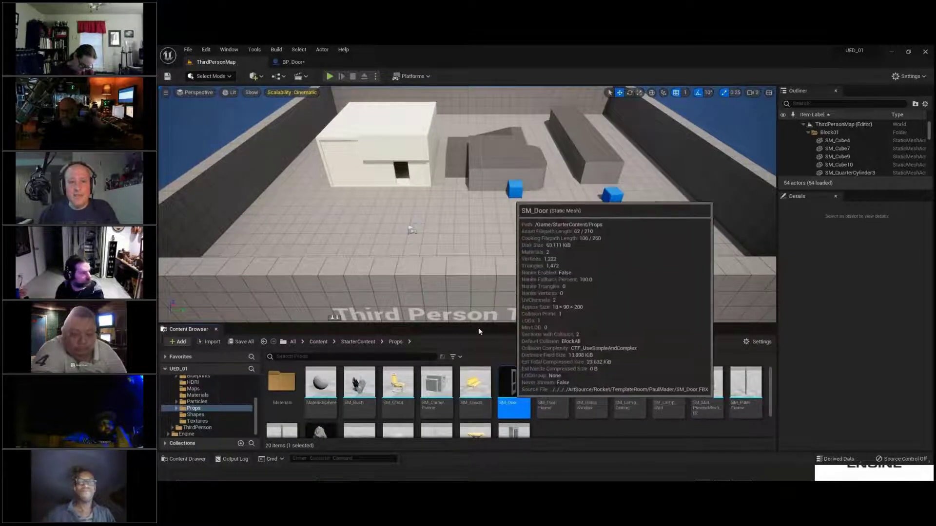
left_click(298, 62)
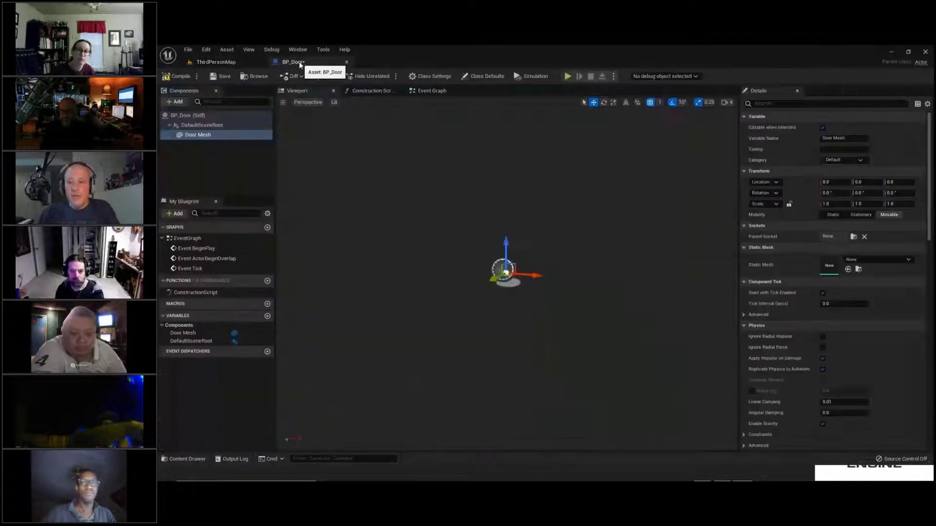
left_click(848, 269)
right_click_drag(606, 269, 554, 248)
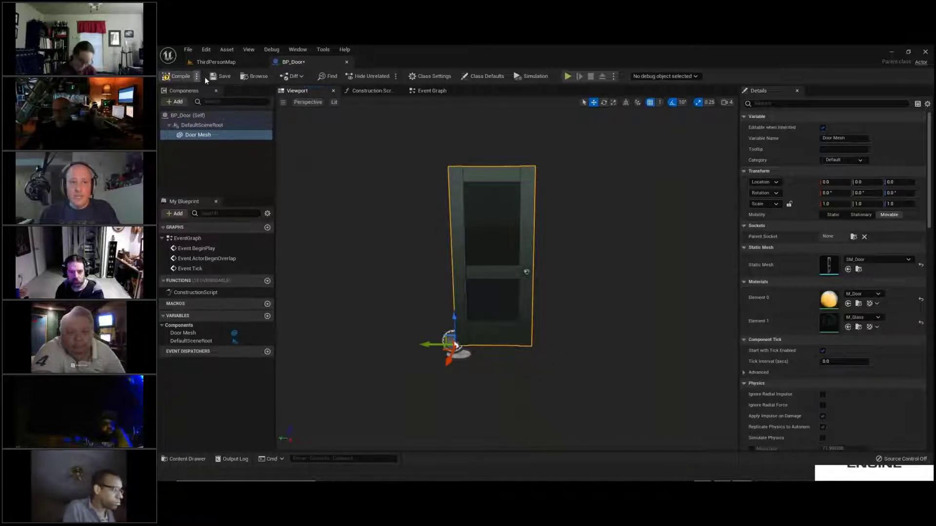
Compile and save the BP_Door Blueprint.
left_click(168, 78)
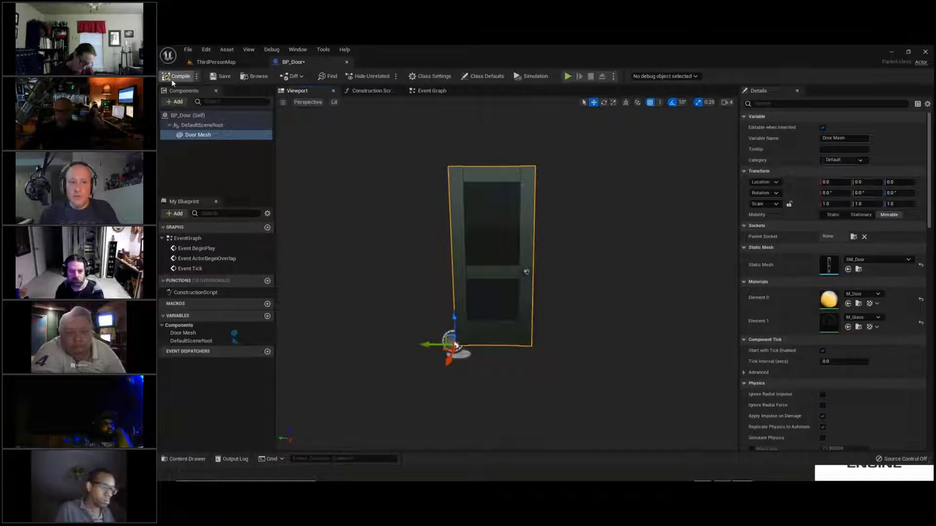
left_click(219, 76)
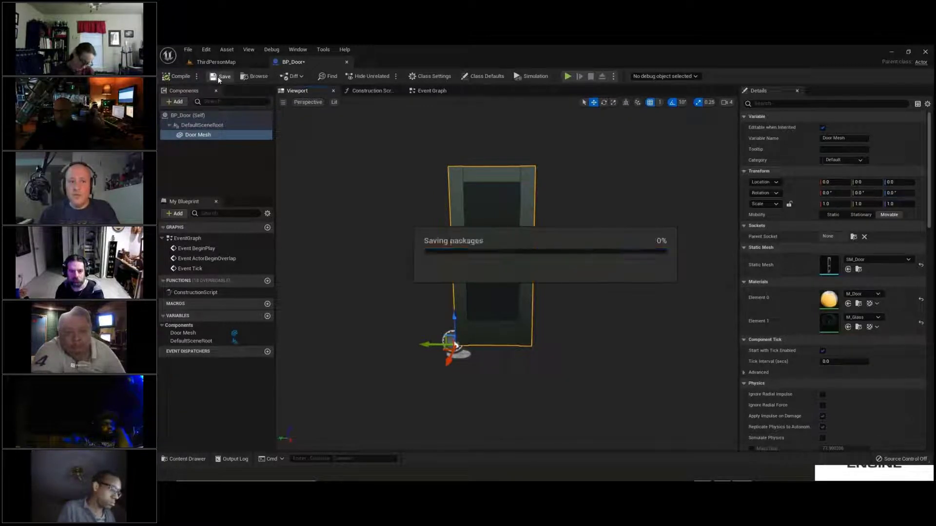
left_click(218, 77)
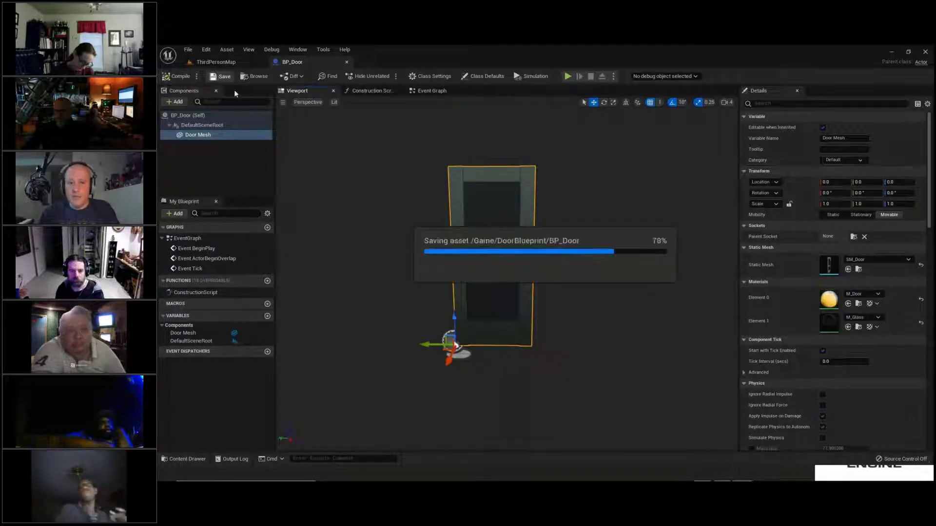
right_click_drag(559, 303, 559, 298)
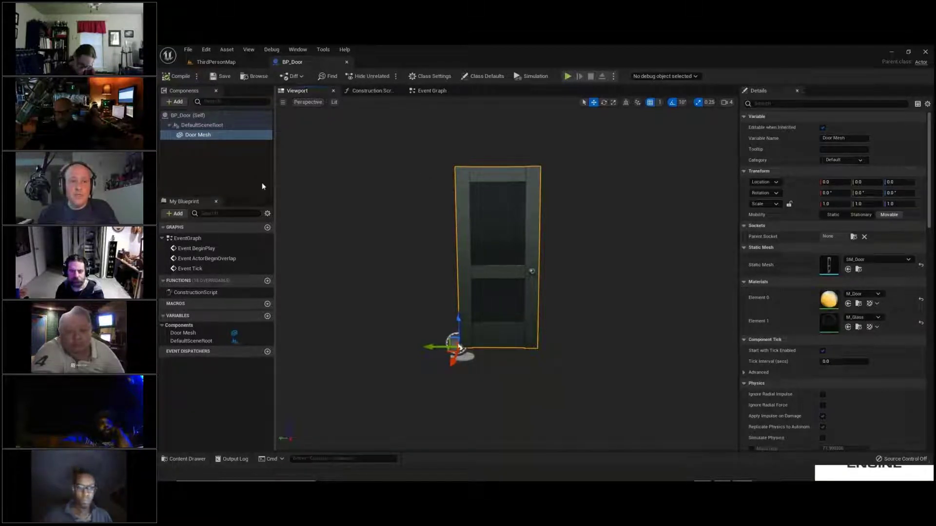
Add a Box Collision component to BP_Door, keeping its default name.
left_click(215, 169)
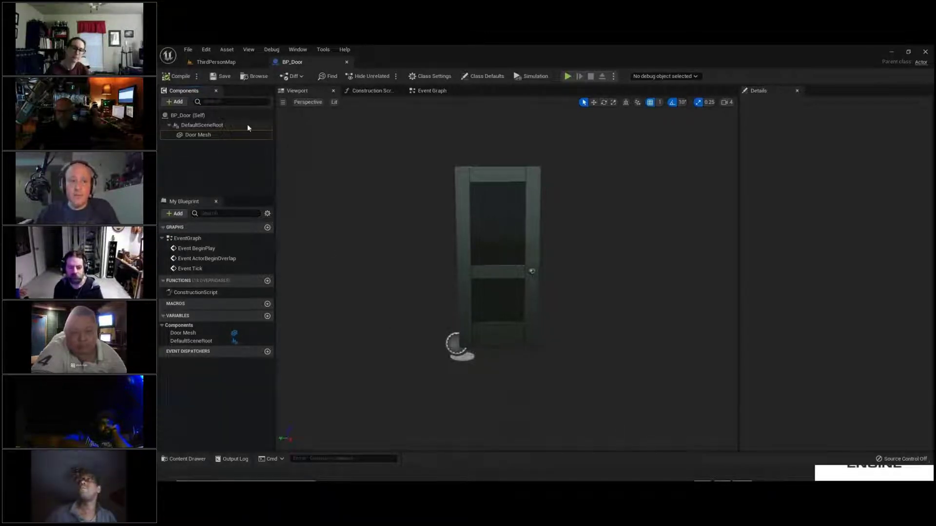
left_click(171, 101)
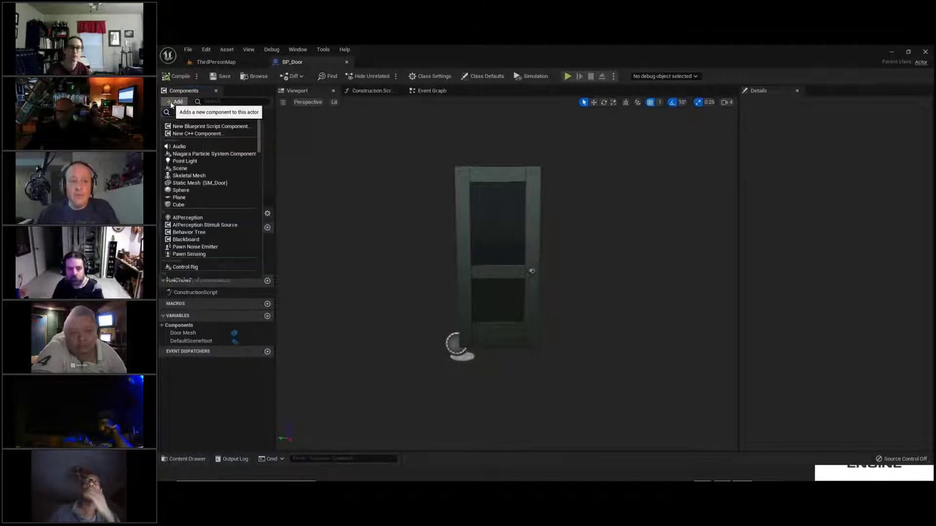
type("co")
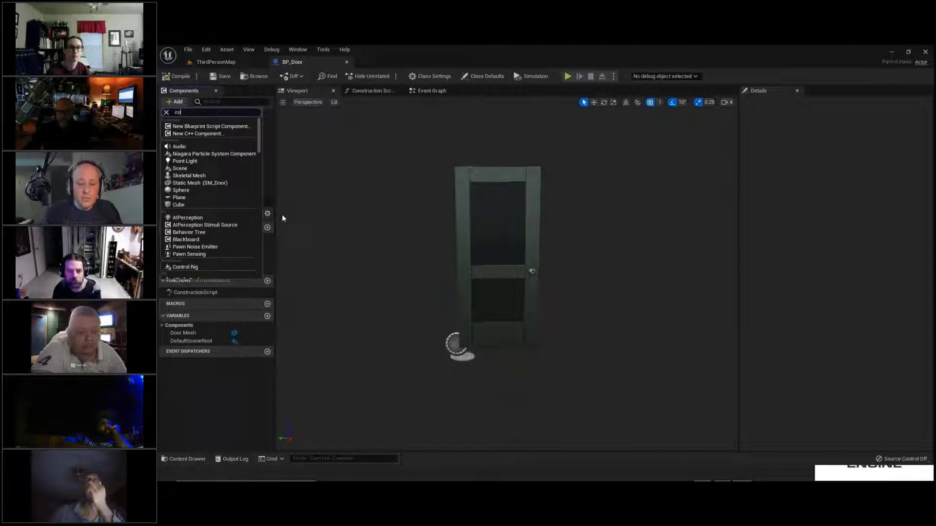
type("llisio")
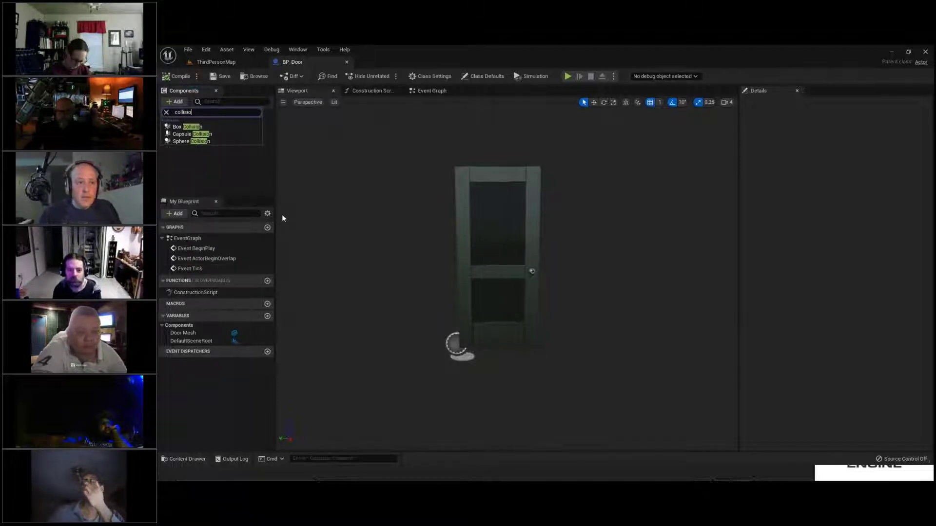
left_click(183, 127)
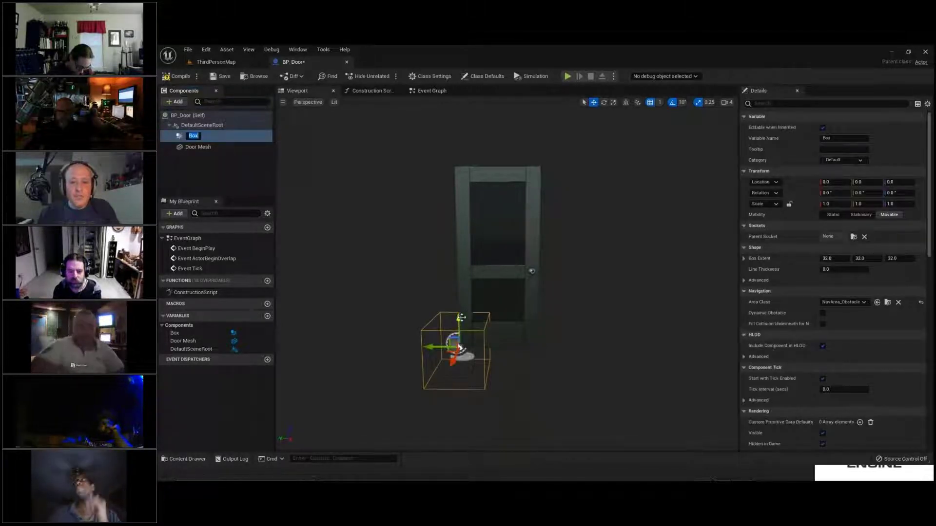
key("Return")
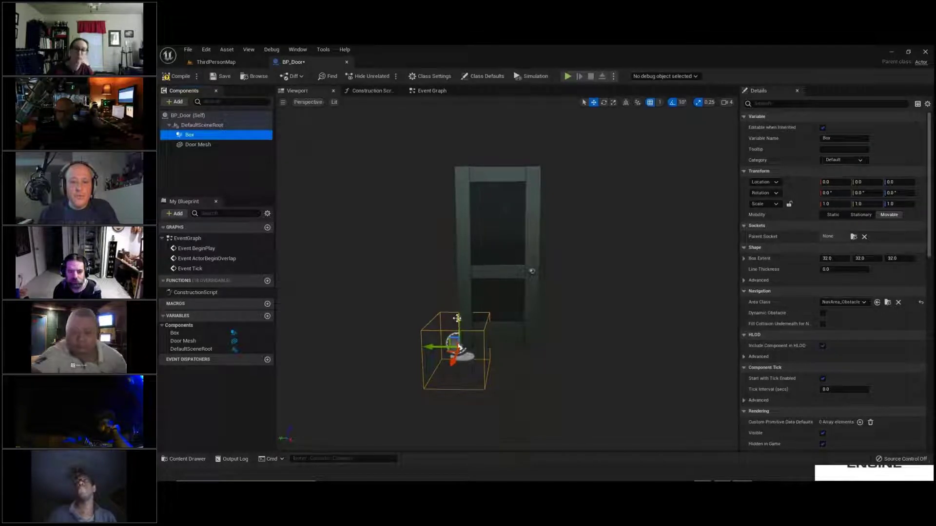
Position the Box collision around the door at location 0, -48, 108 and scale it to 4.75, 3.75, 3.25.
left_click_drag(459, 319, 460, 224)
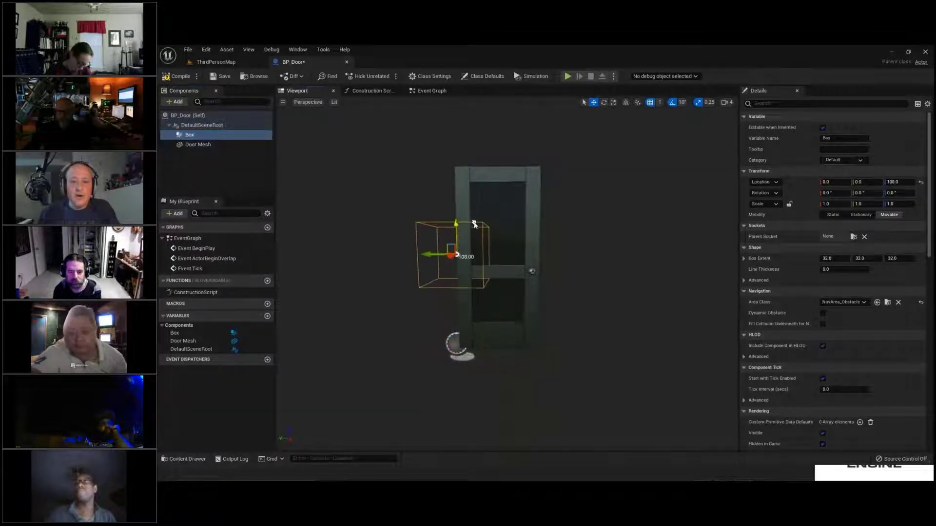
left_click_drag(427, 253, 471, 251)
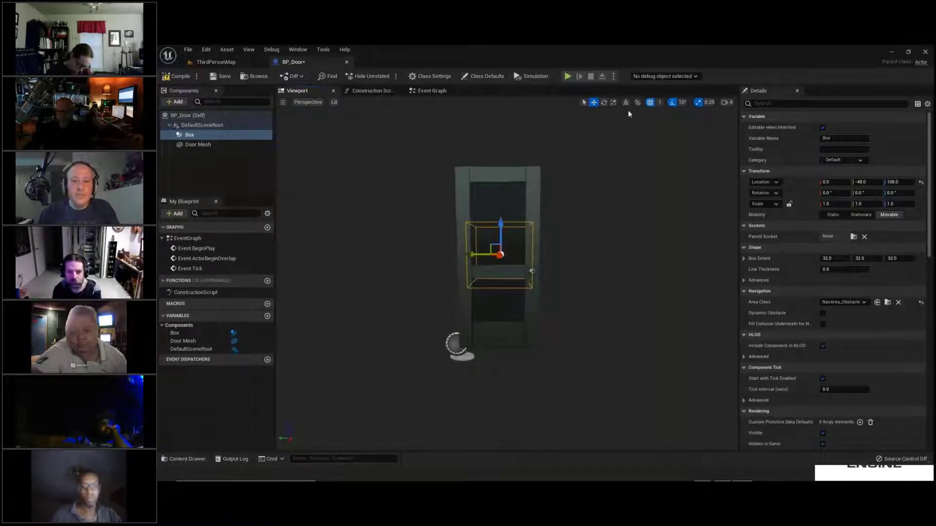
left_click(614, 103)
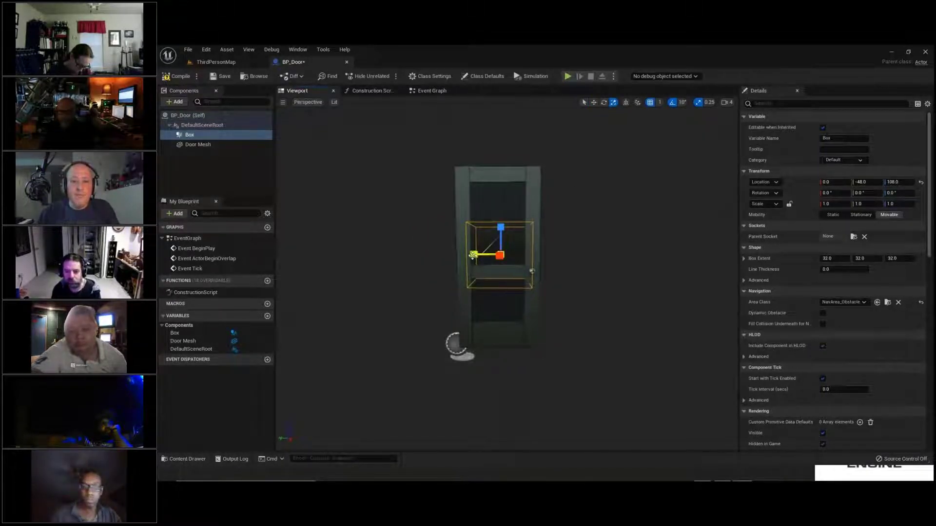
left_click_drag(472, 259, 387, 261)
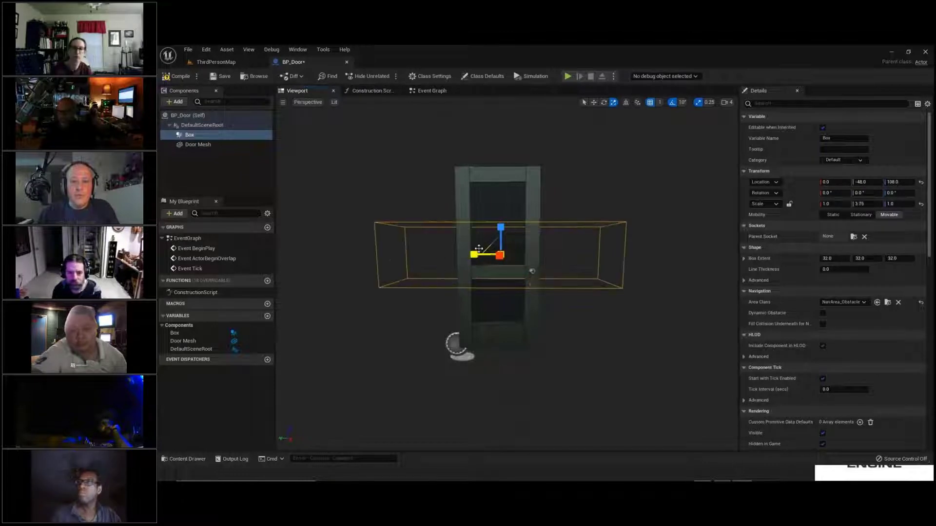
left_click_drag(502, 229, 516, 164)
right_click_drag(507, 281, 601, 291)
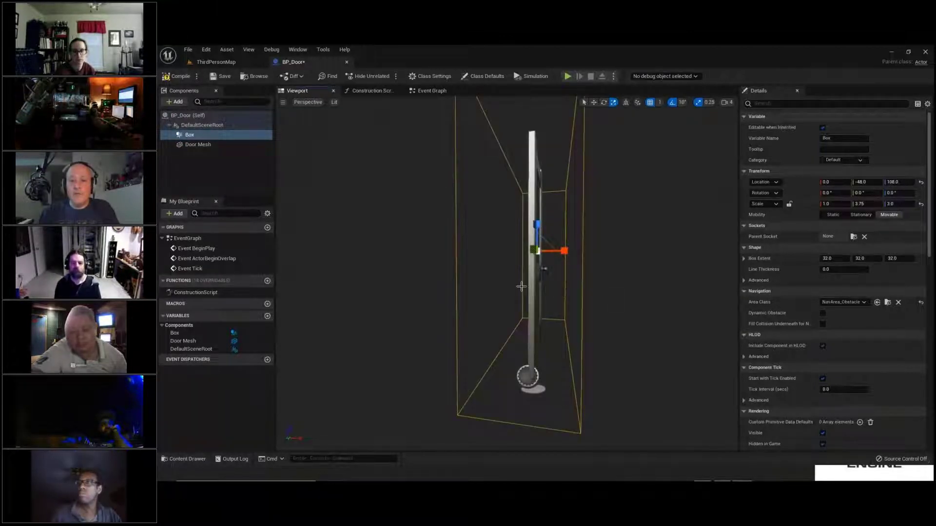
left_click_drag(565, 250, 440, 253)
left_click_drag(476, 224, 477, 220)
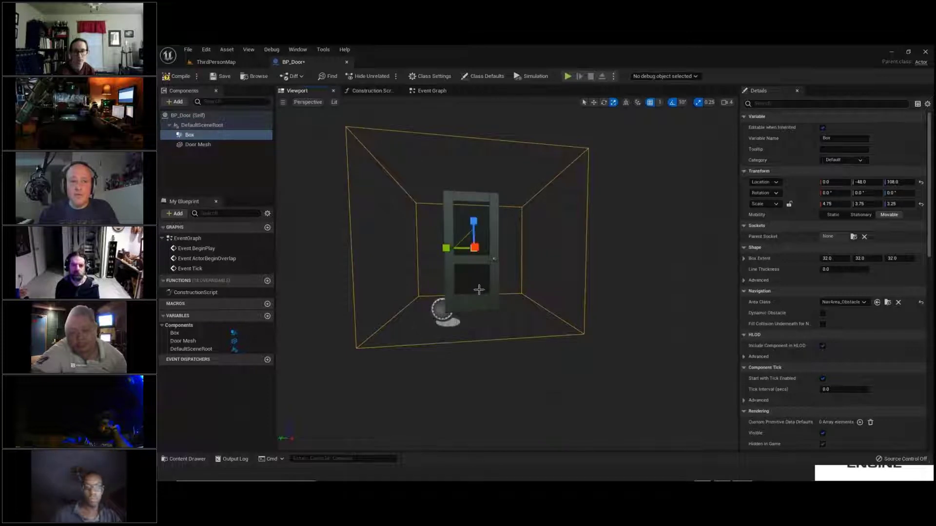
left_click(209, 144)
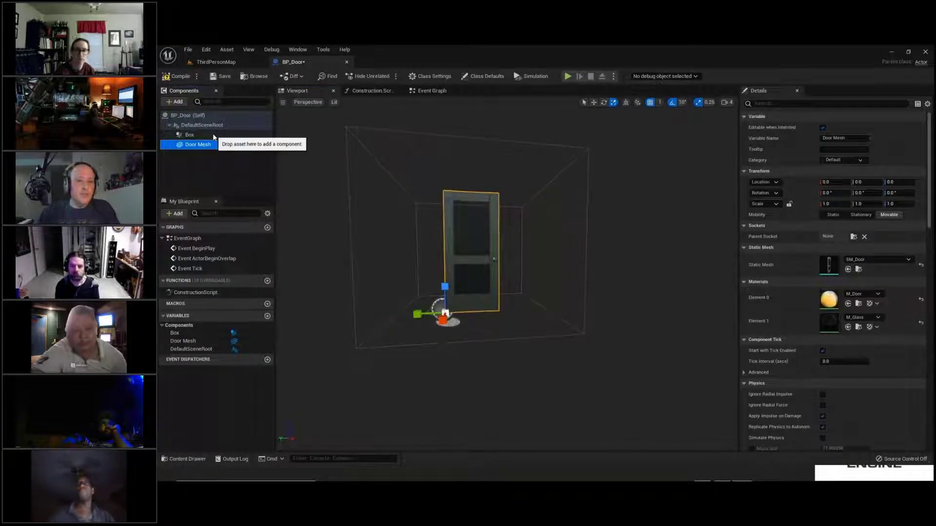
left_click(213, 136)
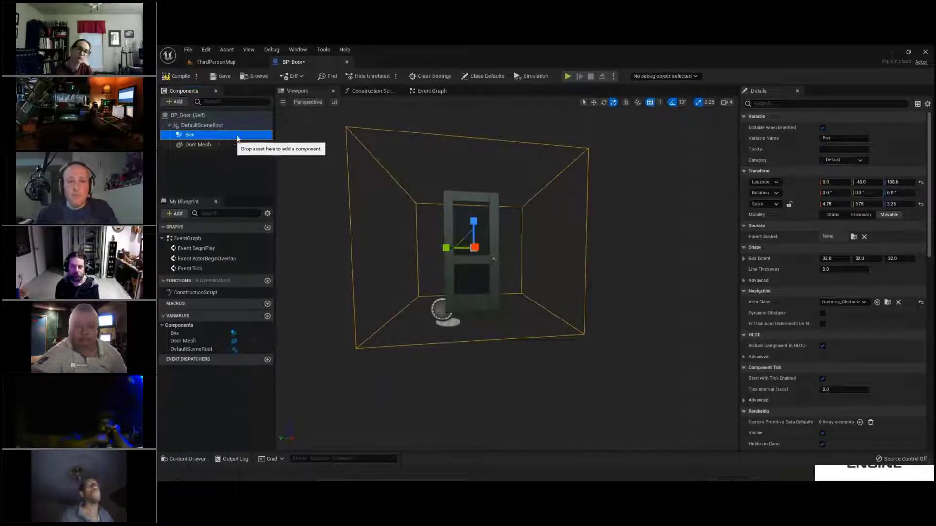
Delete the disabled BeginPlay, ActorBeginOverlap and Tick event nodes from BP_Door's Event Graph.
left_click(442, 94)
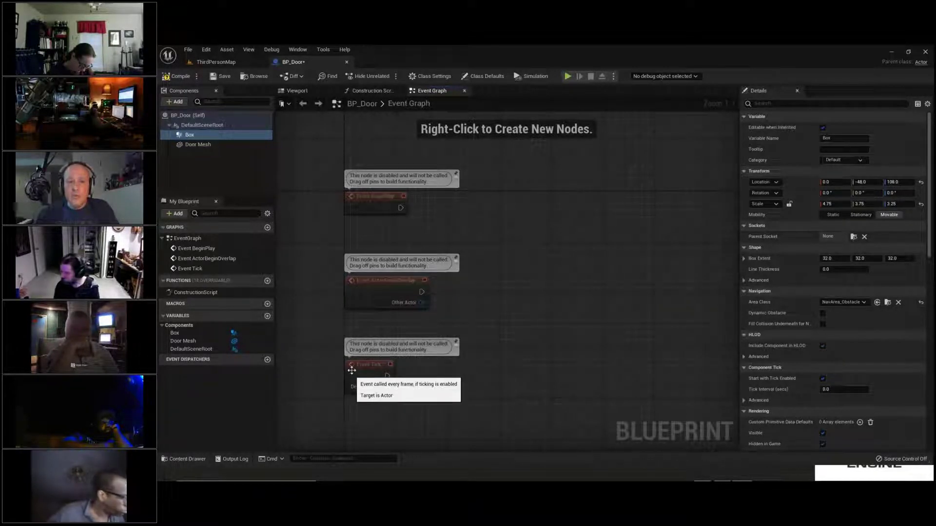
left_click_drag(306, 156, 491, 423)
left_click_drag(327, 136, 391, 415)
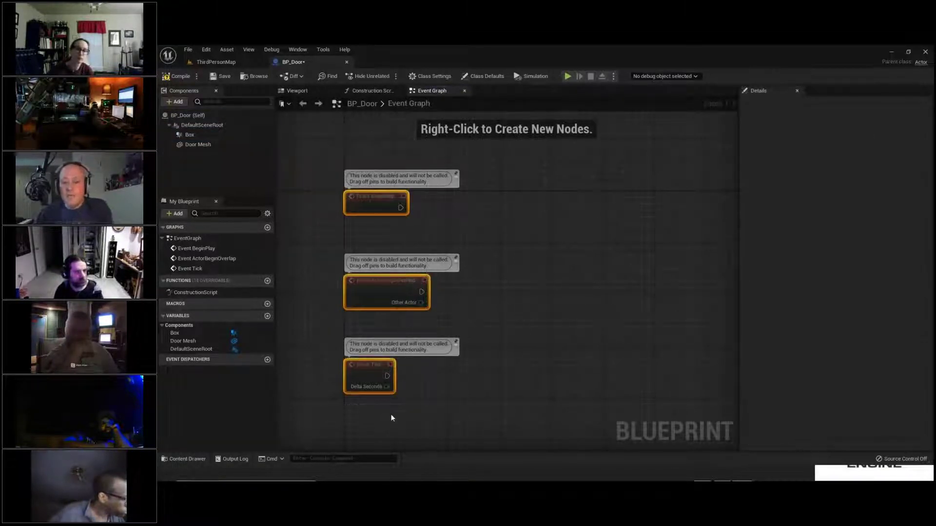
key("Delete")
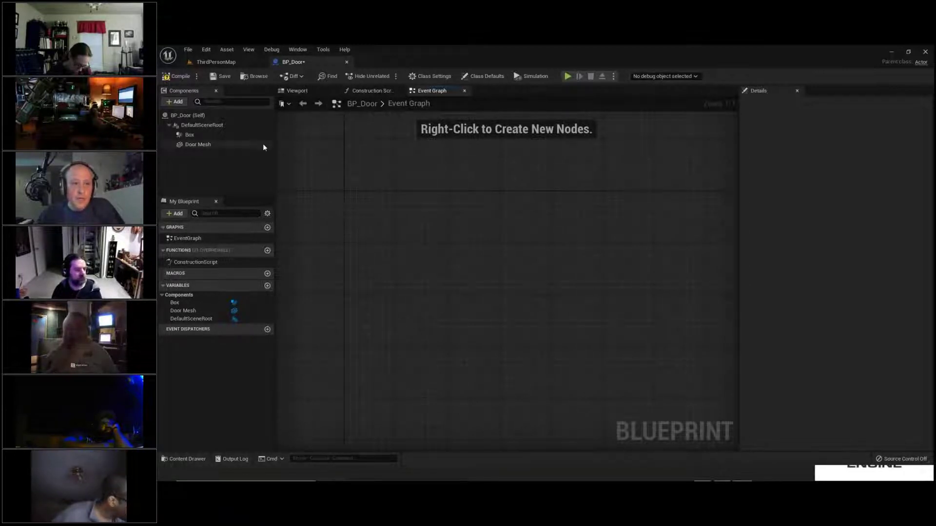
Toggle the Visible rendering option of the Box component off and back on.
left_click(197, 136)
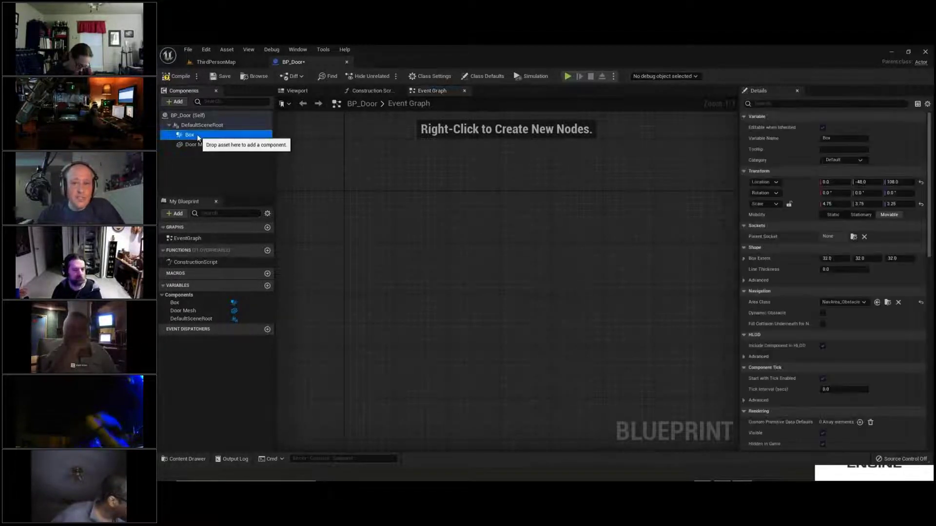
left_click(295, 90)
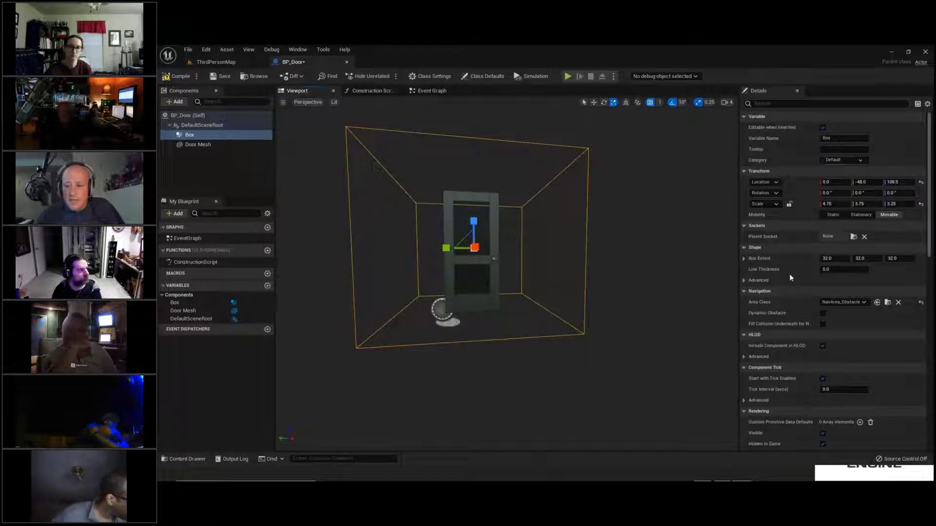
scroll(846, 287, "down", 3)
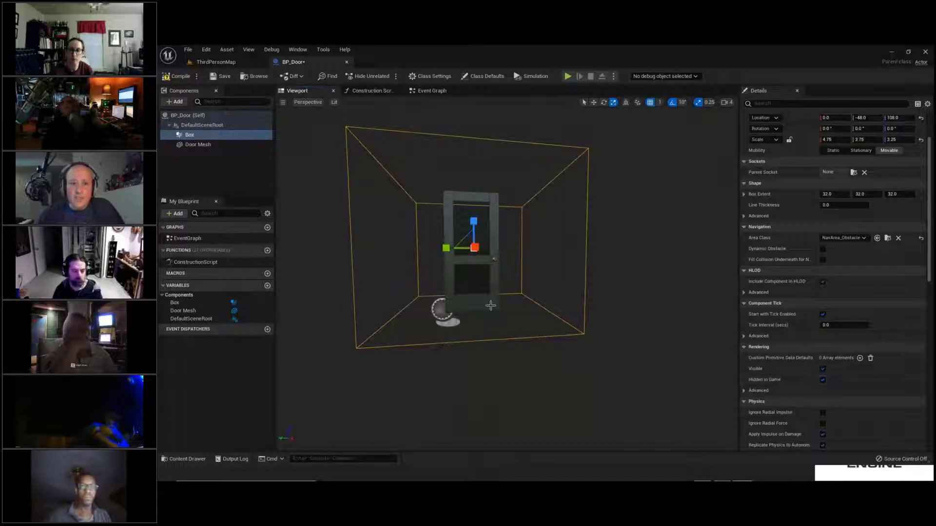
left_click(823, 370)
left_click(822, 369)
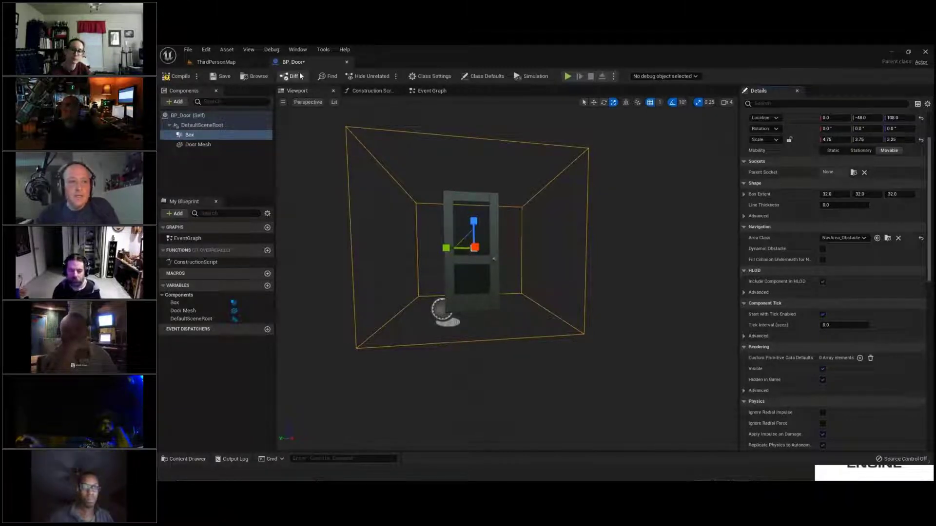
Compile and save BP_Door with the resized collision box.
left_click(271, 142)
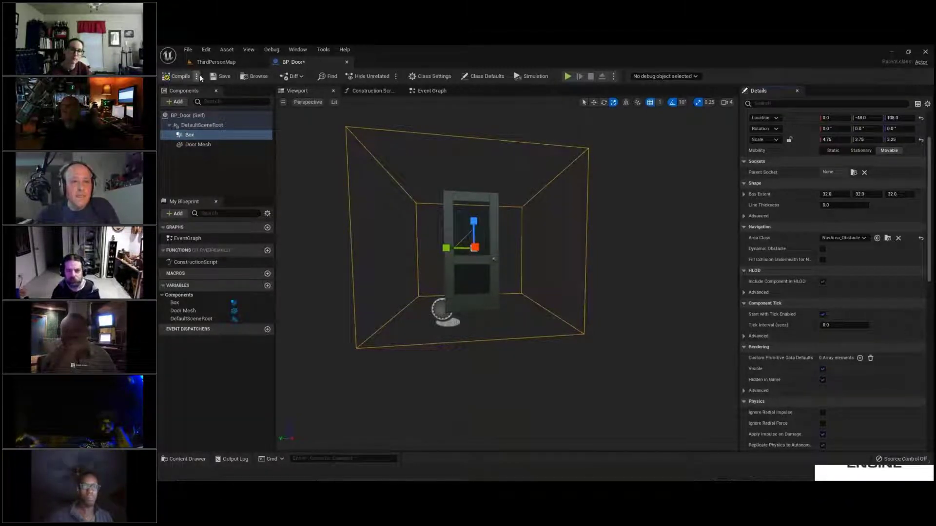
left_click(221, 76)
Add an On Component Begin Overlap event for the Box component to BP_Door's Event Graph.
left_click(431, 91)
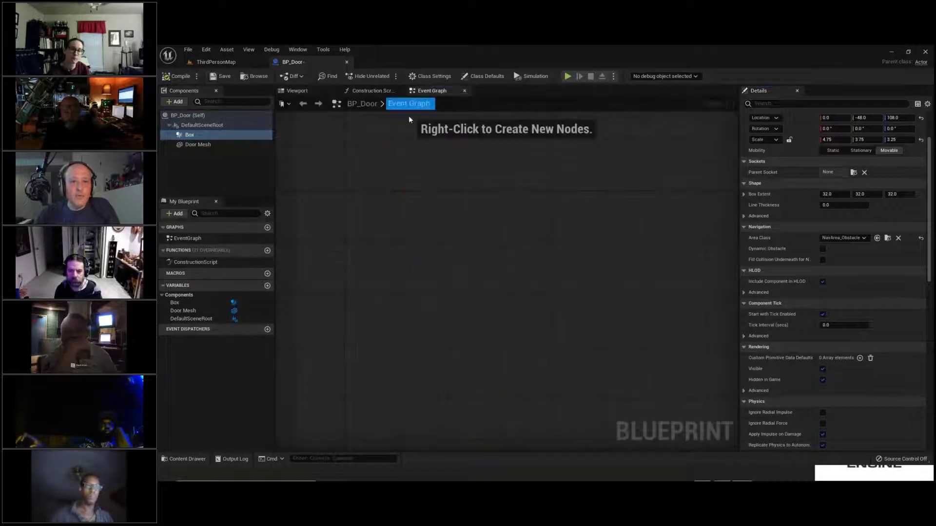
left_click(220, 134)
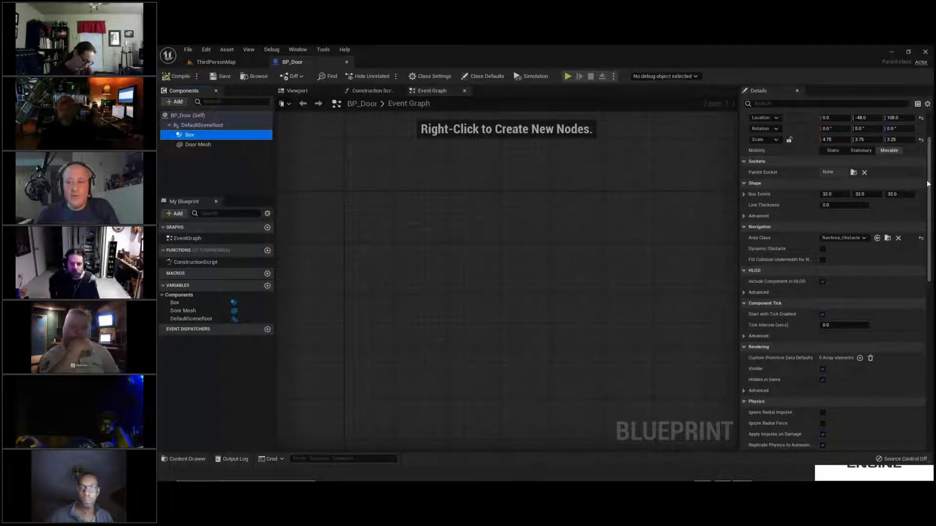
left_click_drag(929, 184, 930, 353)
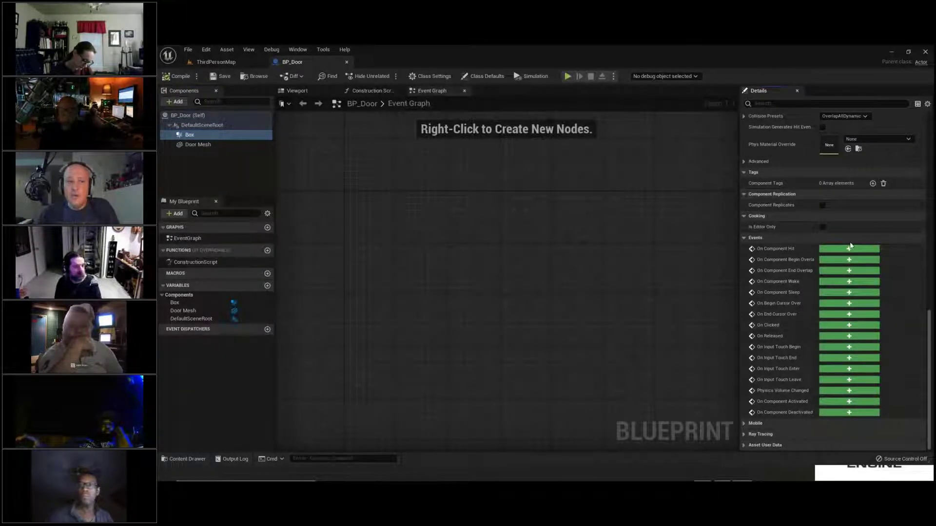
right_click(187, 136)
mouse_move(203, 149)
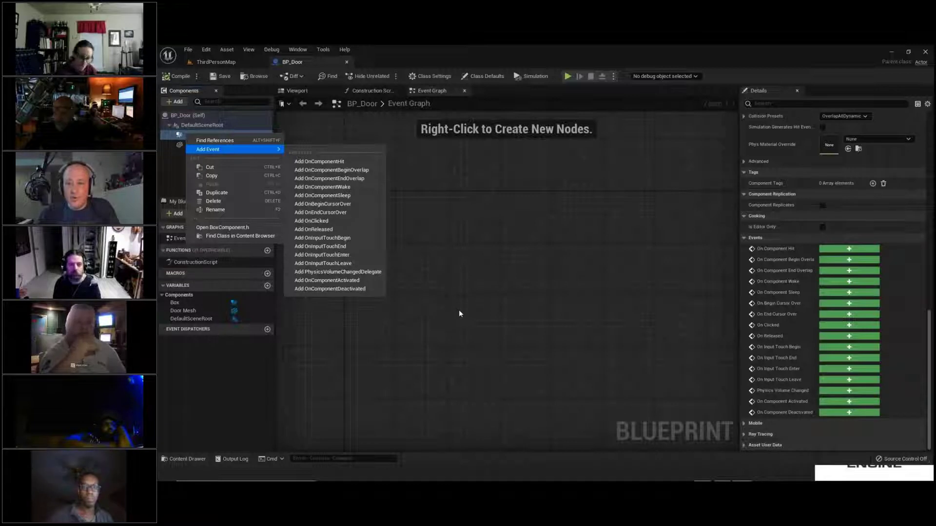
scroll(856, 305, "up", 2)
left_click_drag(929, 305, 929, 137)
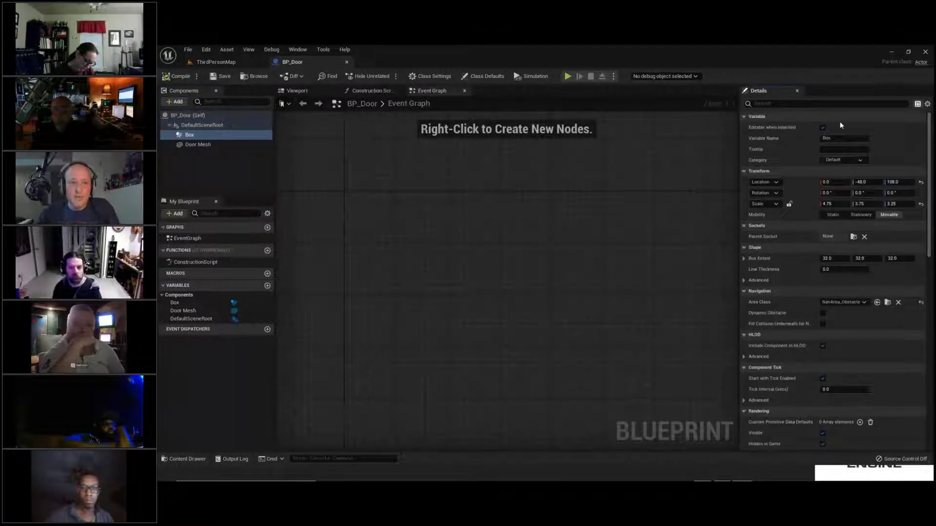
right_click(181, 136)
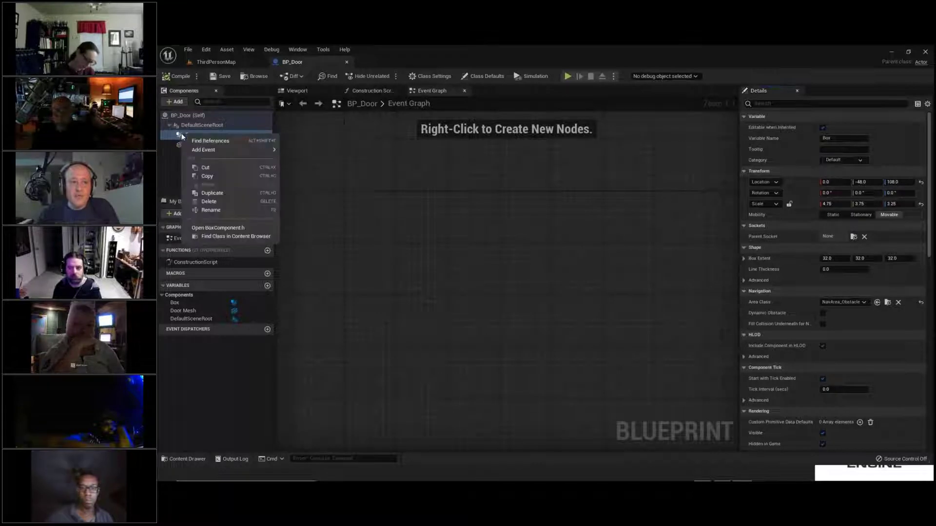
mouse_move(254, 150)
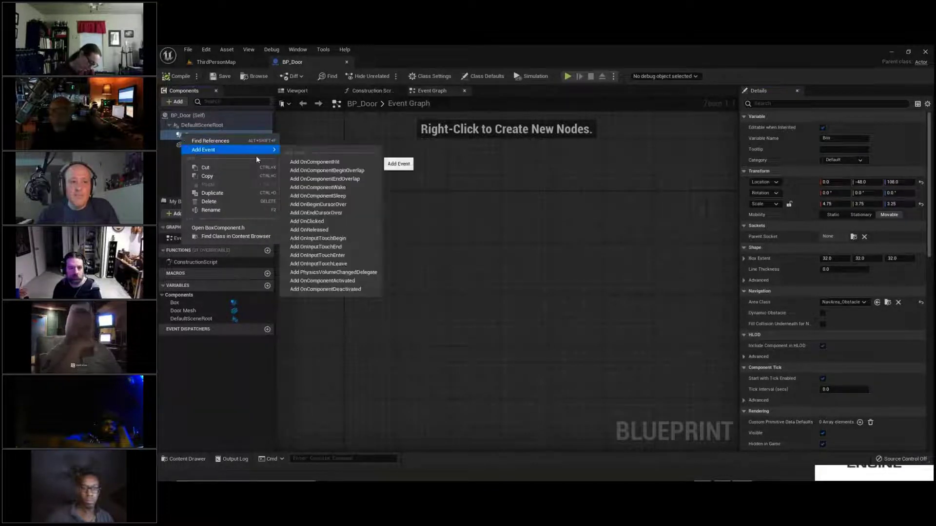
left_click(370, 174)
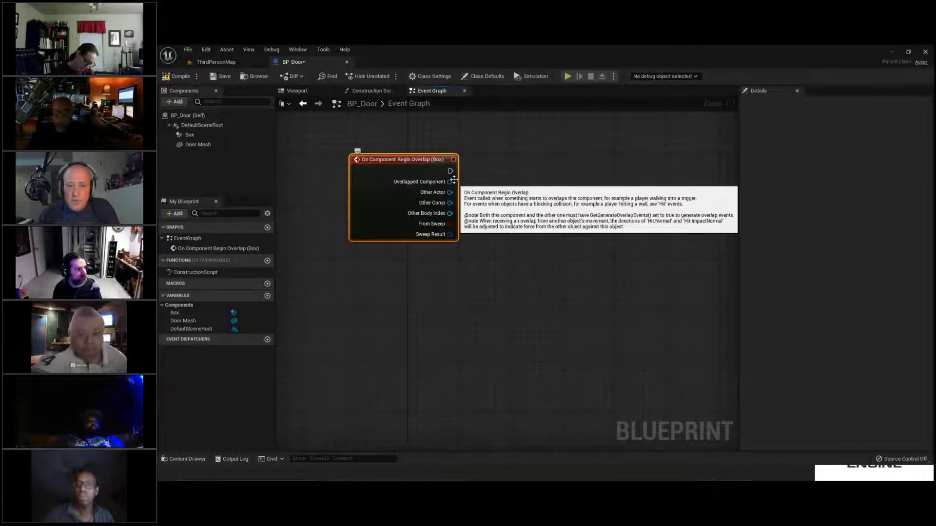
Compile and save BP_Door with the Box overlap event in its graph.
mouse_move(450, 171)
left_mouse_down()
mouse_move(497, 176)
mouse_move(451, 171)
left_mouse_up()
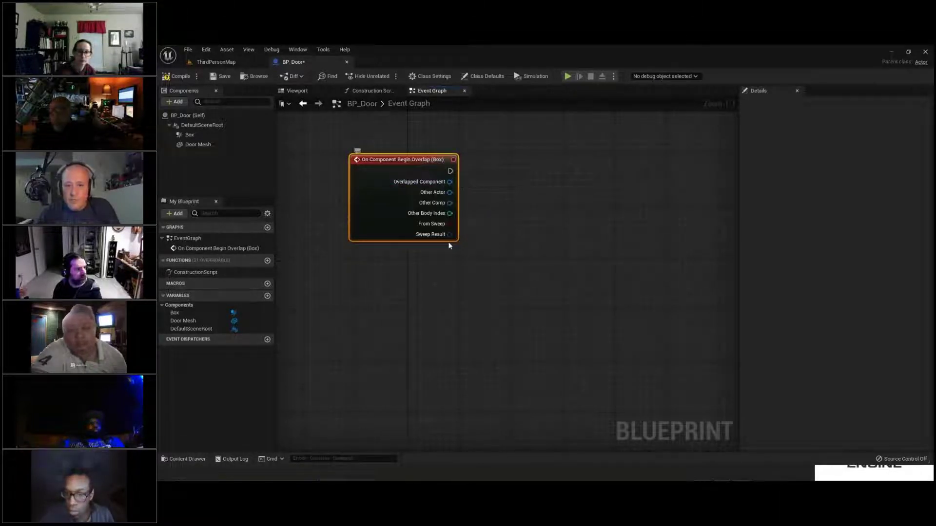
mouse_move(449, 171)
left_mouse_down()
mouse_move(493, 170)
mouse_move(449, 174)
left_mouse_up()
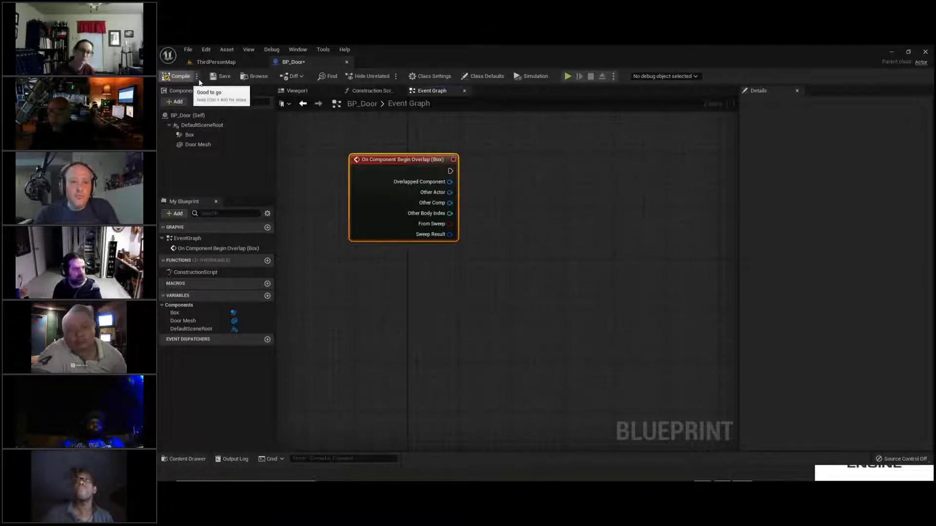
left_click(226, 77)
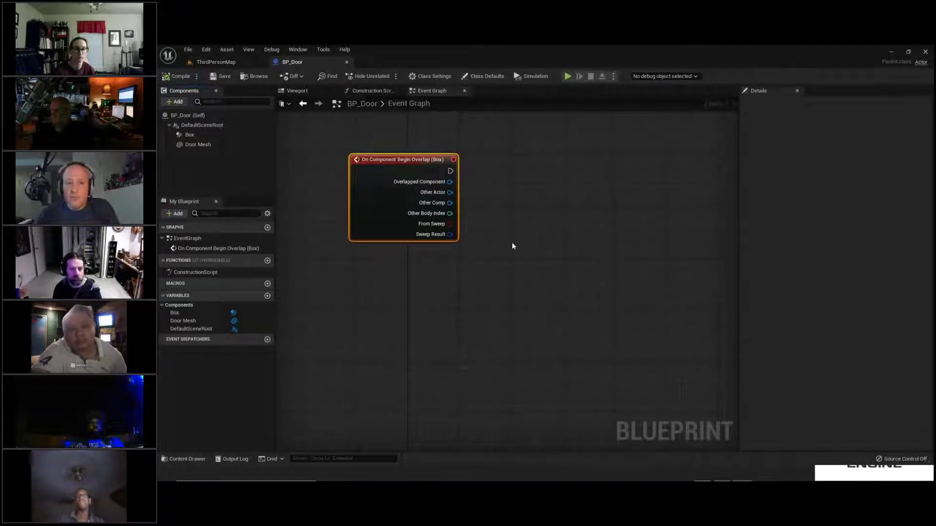
left_click(306, 93)
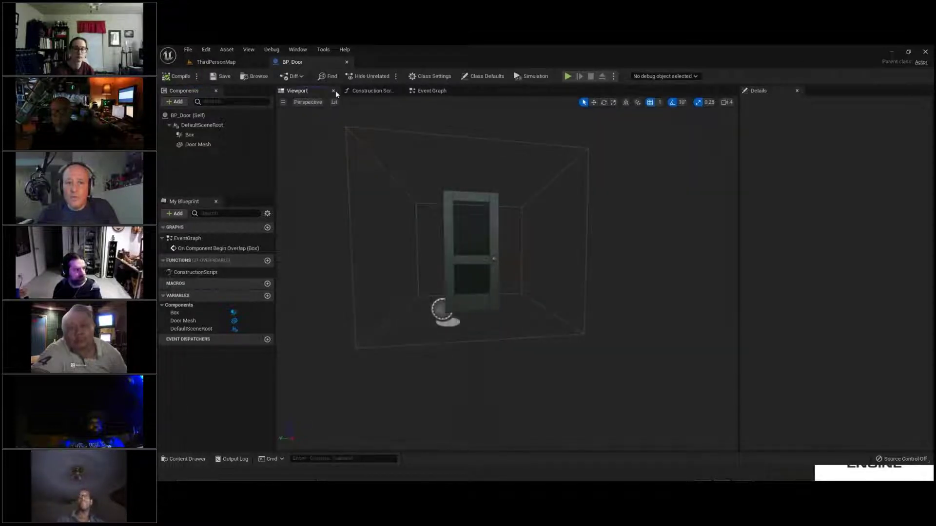
left_click(431, 91)
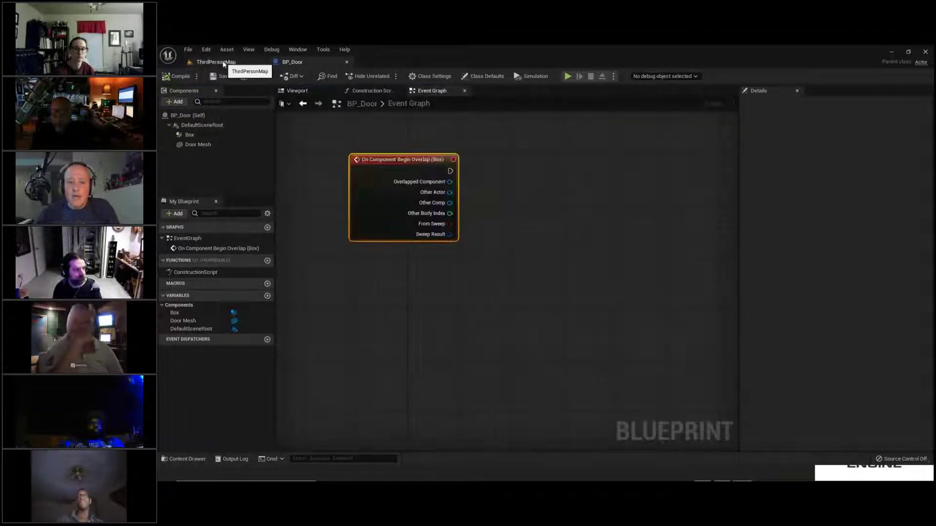
Open the BP_ThirdPersonCharacter Blueprint from the ThirdPerson/Blueprints content folder and examine the input nodes in its Event Graph.
left_click(223, 61)
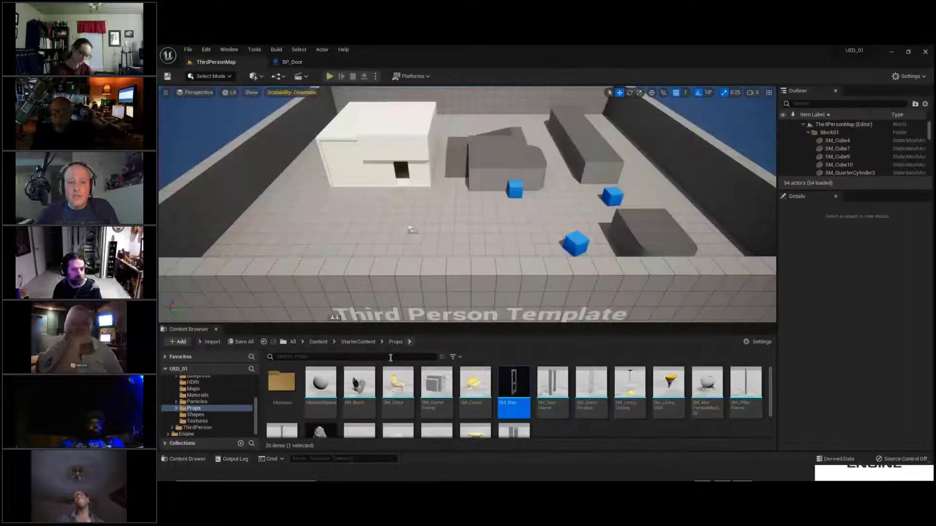
left_click(327, 344)
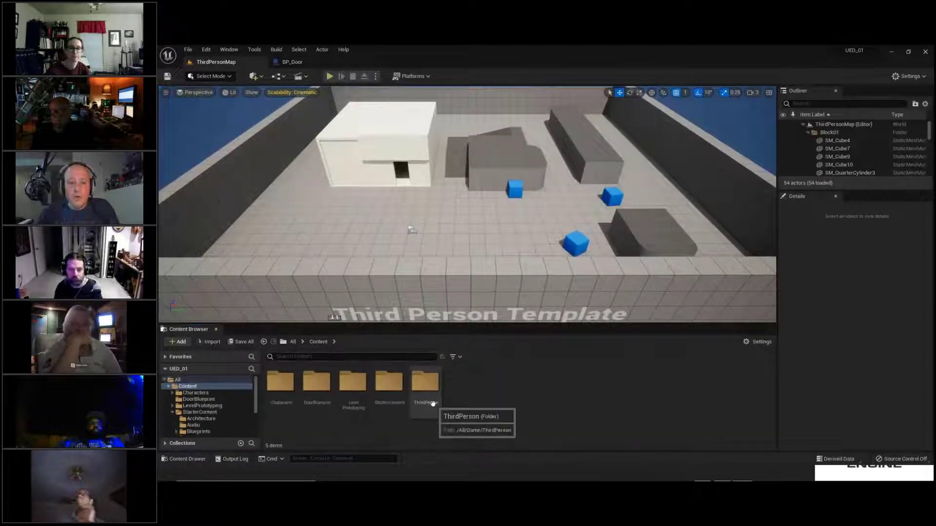
double_click(425, 385)
left_click(274, 389)
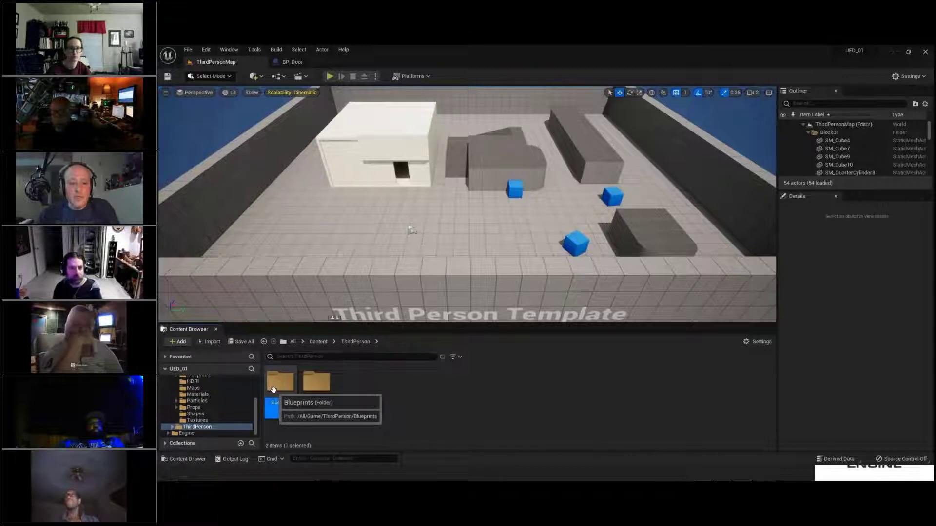
double_click(272, 389)
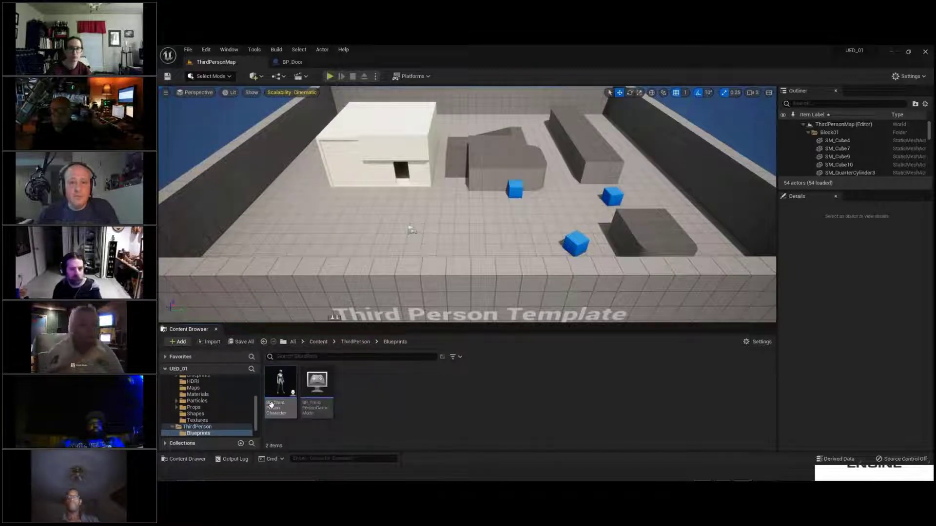
double_click(279, 383)
left_click(334, 117)
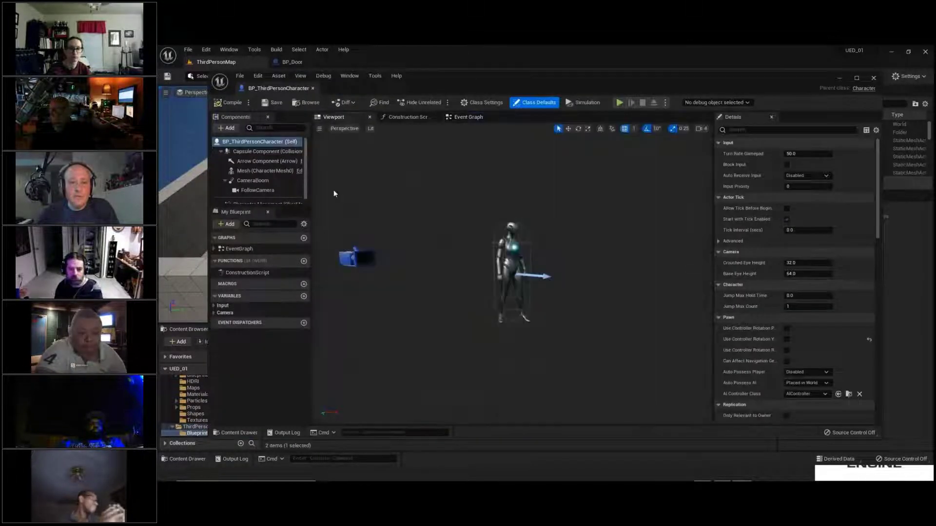
left_click(466, 117)
right_click_drag(595, 320, 614, 277)
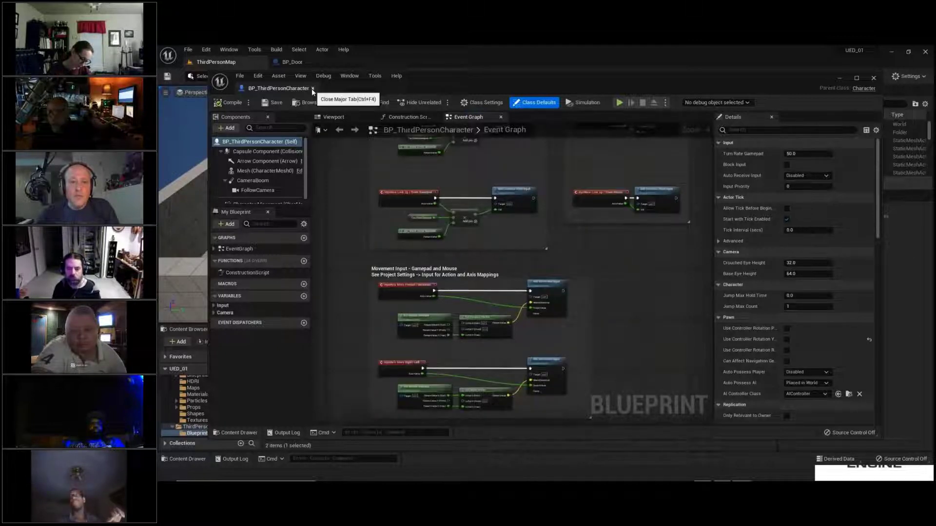
Close the BP_ThirdPersonCharacter Blueprint and return to BP_Door's Event Graph.
left_click(313, 88)
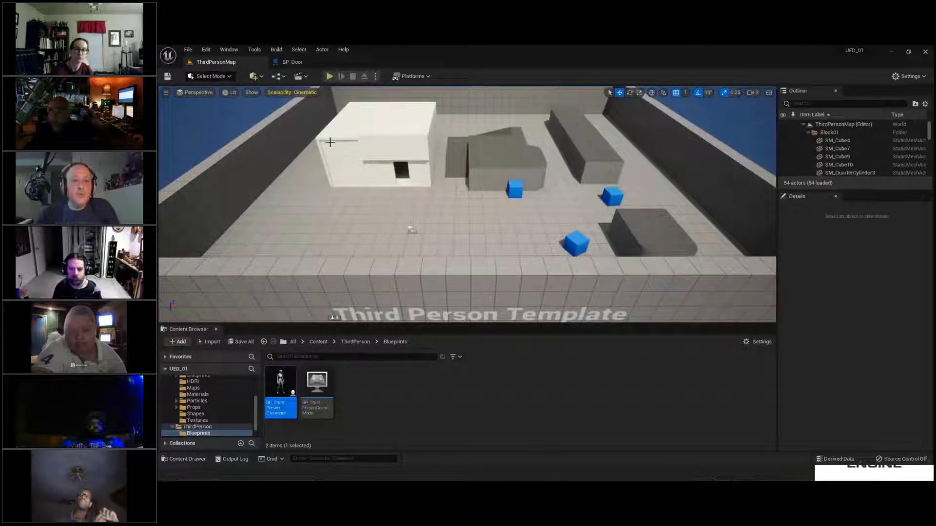
left_click(314, 63)
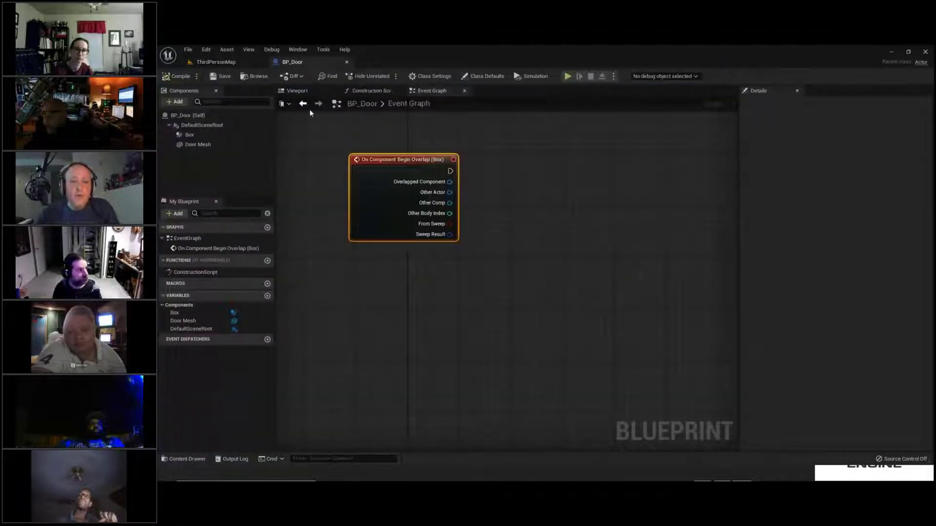
right_click_drag(570, 202, 545, 231)
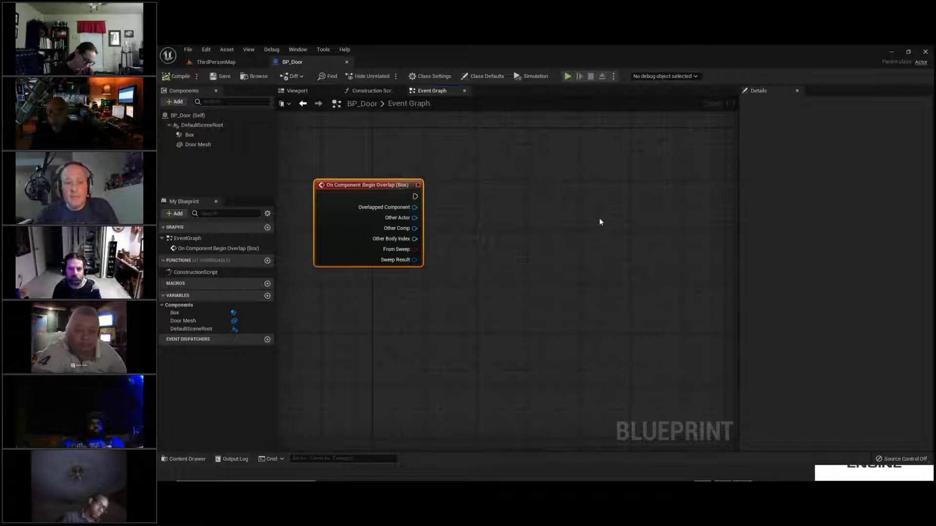
Add a Cast To BP_ThirdPersonCharacter node from the Box overlap event's execution output and line it up beside the event.
mouse_move(367, 187)
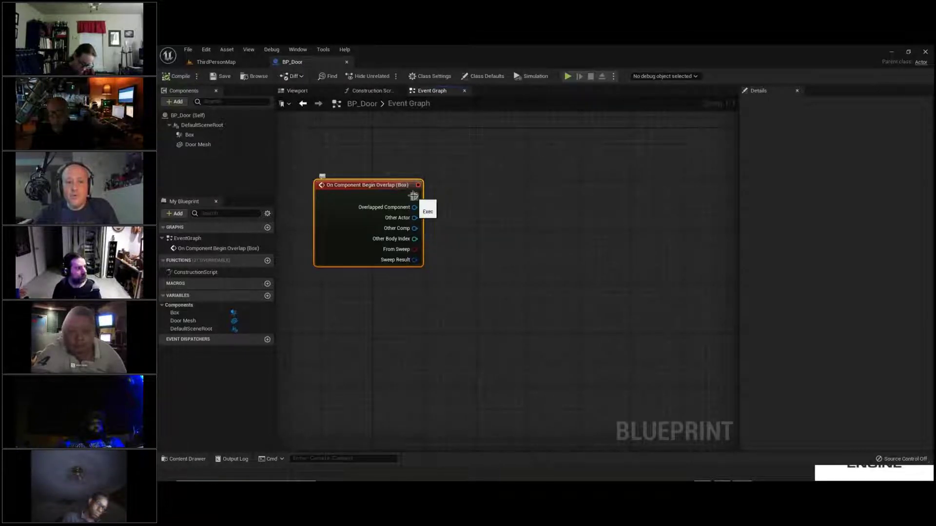
left_click_drag(413, 196, 469, 196)
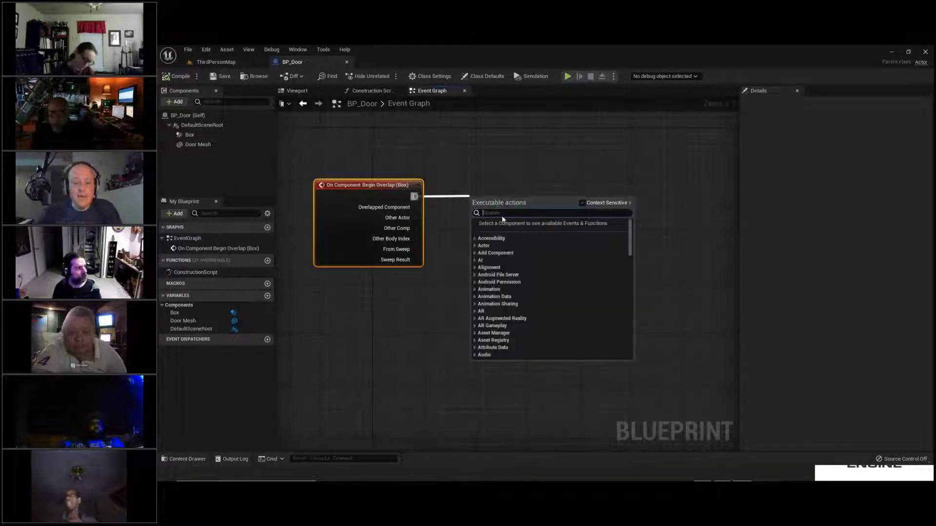
type("cast to")
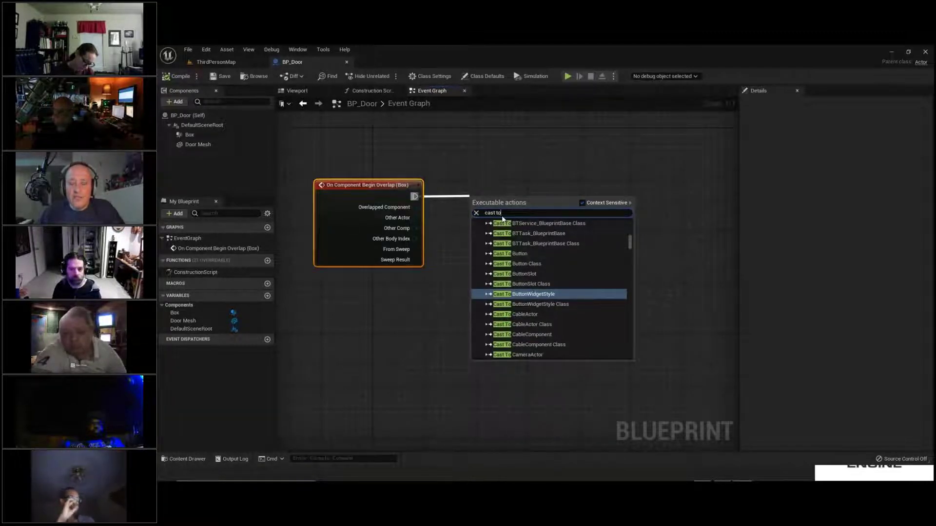
left_click(235, 61)
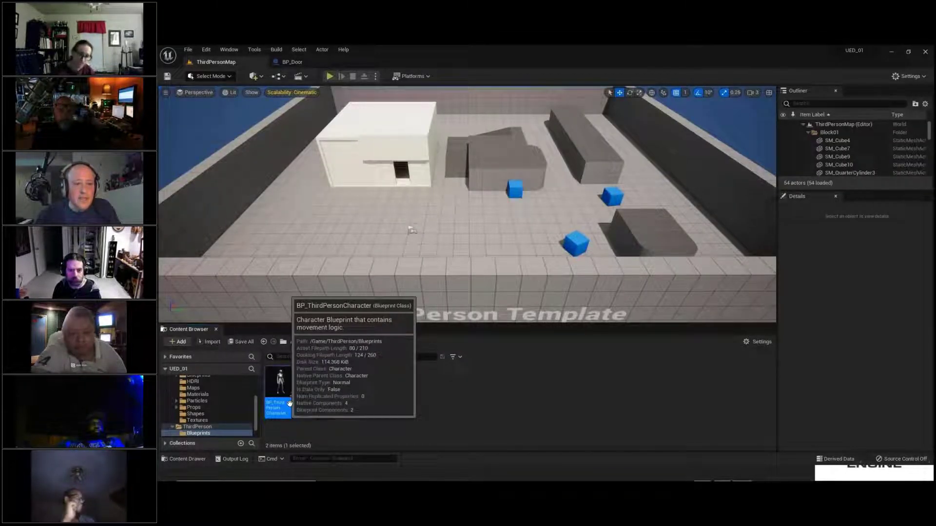
left_click(295, 62)
left_click_drag(415, 197, 460, 197)
type("cast to BP_")
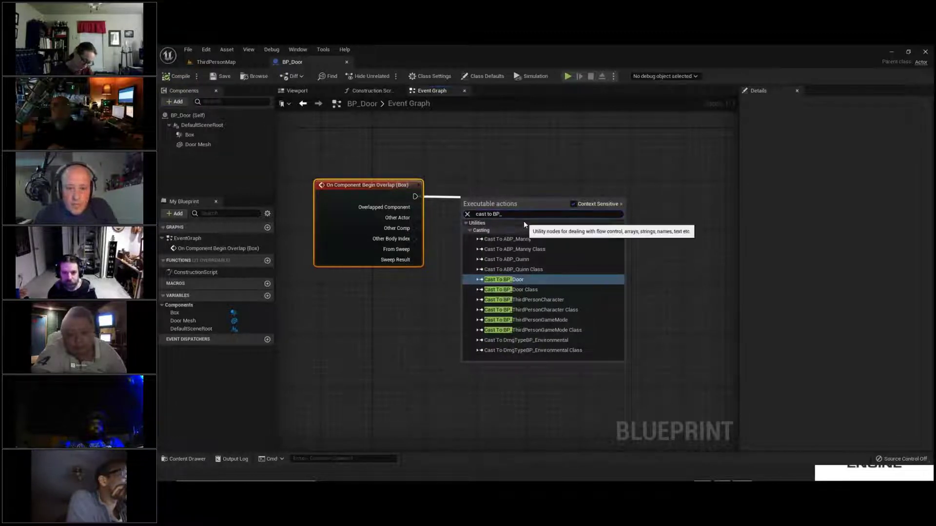
left_click(556, 301)
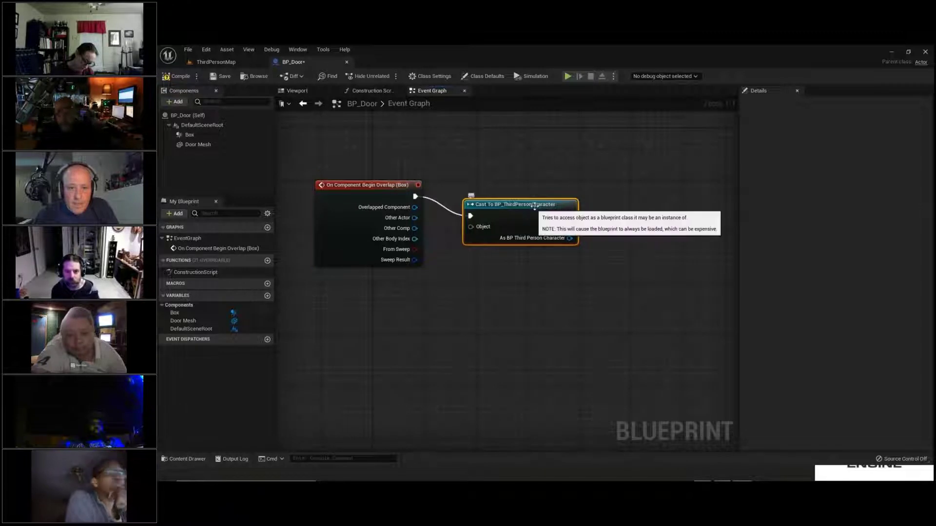
left_click_drag(533, 214, 546, 195)
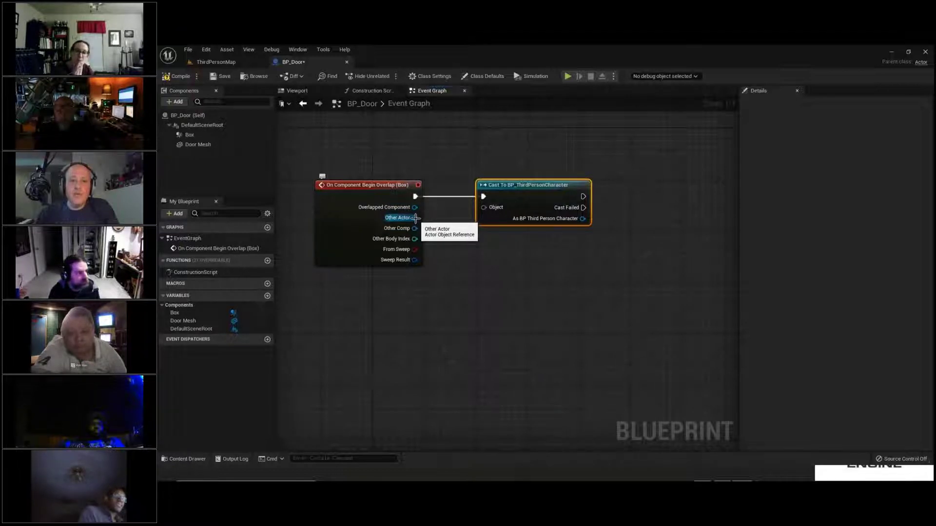
Connect the overlap event's Other Actor output to the cast node's Object input and move the cast node closer to the event.
left_click(382, 195)
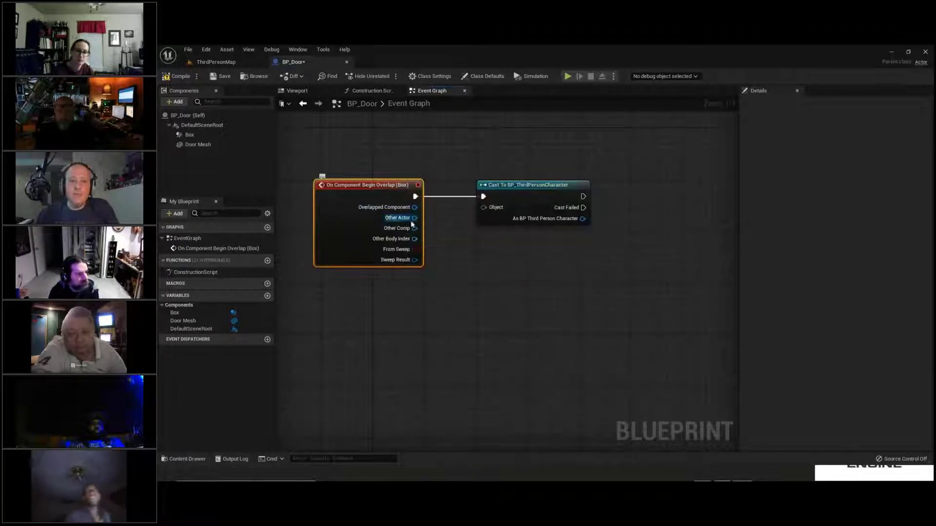
left_click_drag(413, 217, 513, 198)
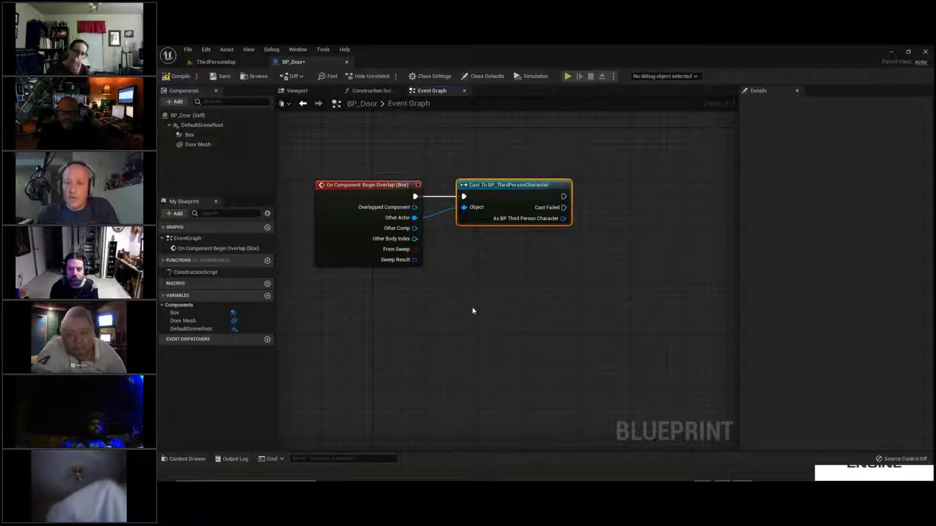
right_click_drag(526, 294, 494, 278)
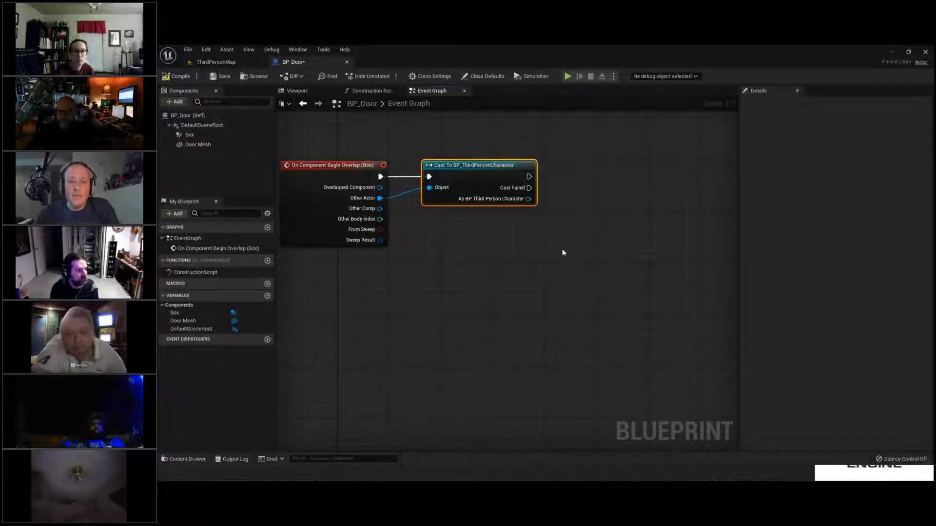
right_click_drag(566, 248, 582, 292)
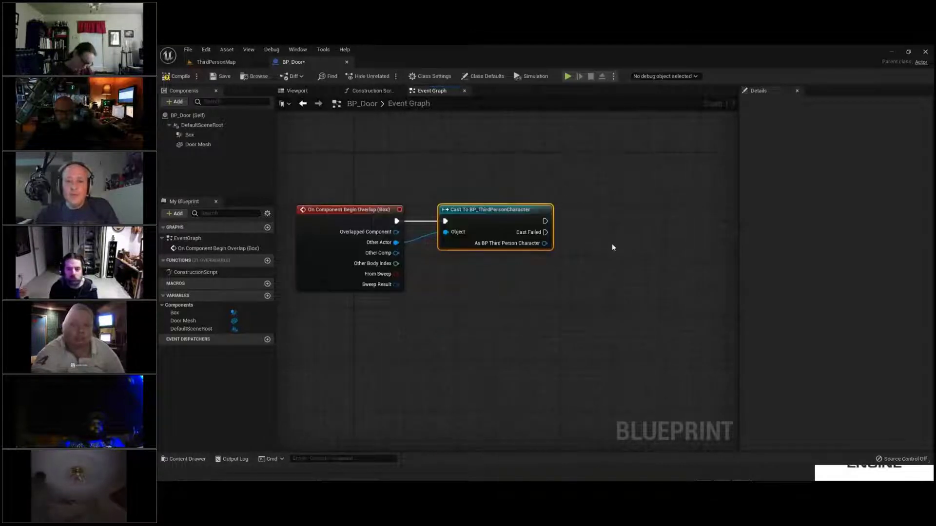
left_click_drag(532, 214, 519, 215)
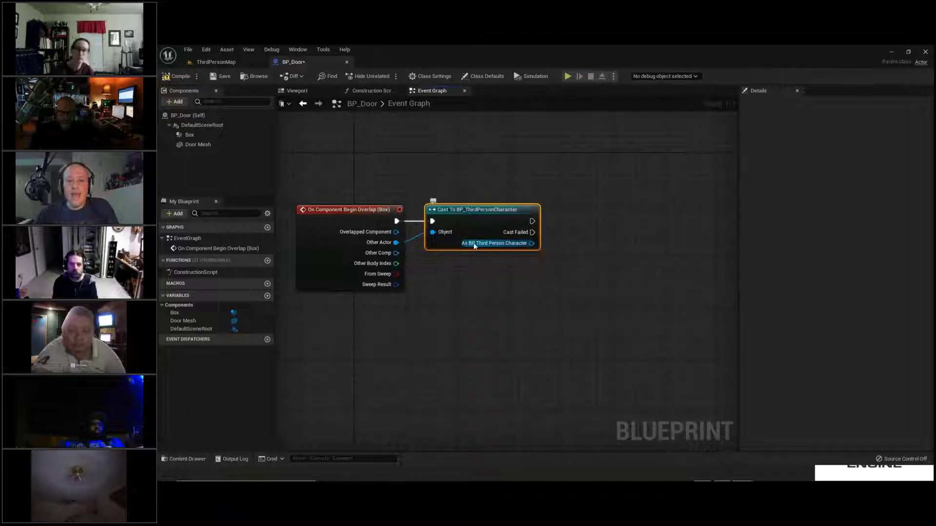
Promote the cast node's As BP Third Person Character output to a variable and select it in the variable list.
right_click(531, 243)
left_click(511, 244)
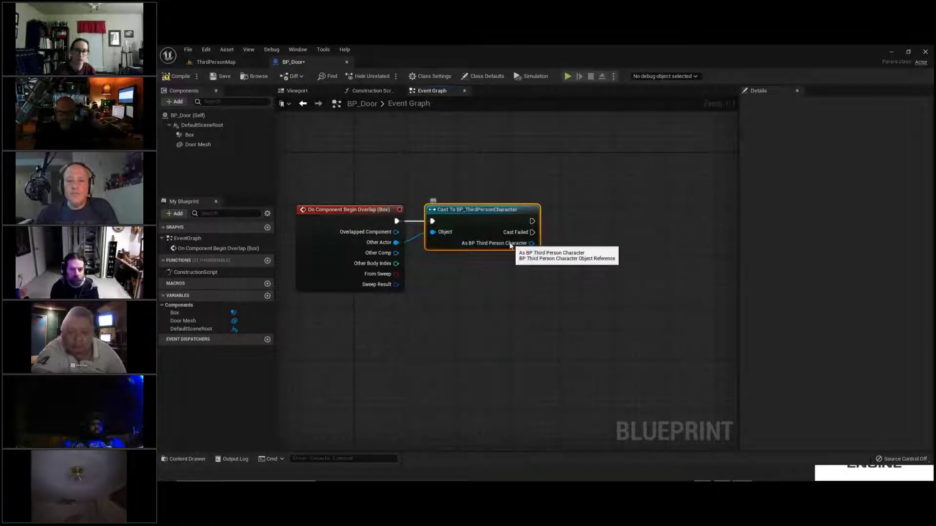
right_click(530, 244)
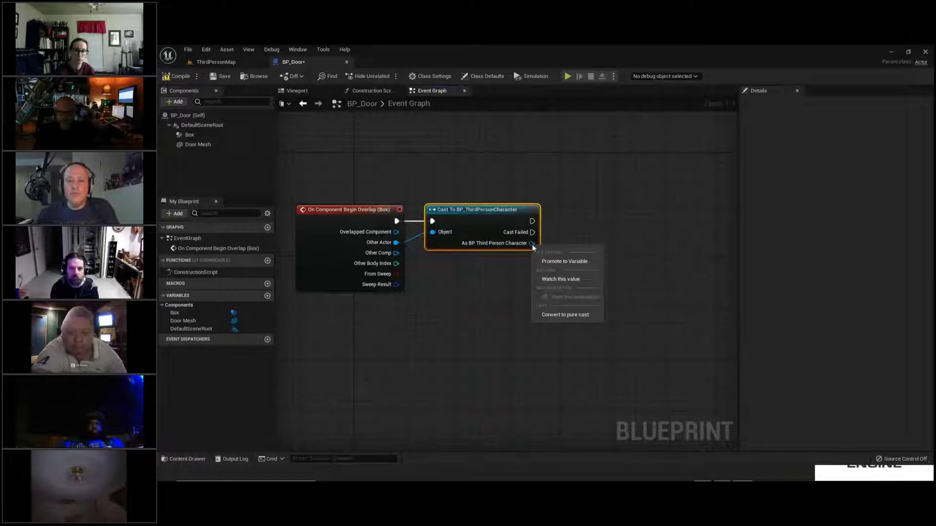
left_click(554, 262)
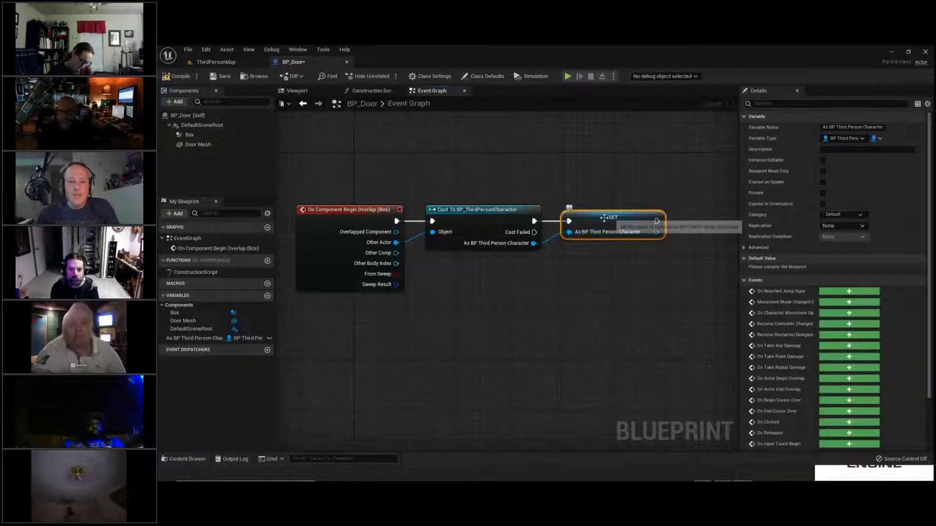
left_click(185, 338)
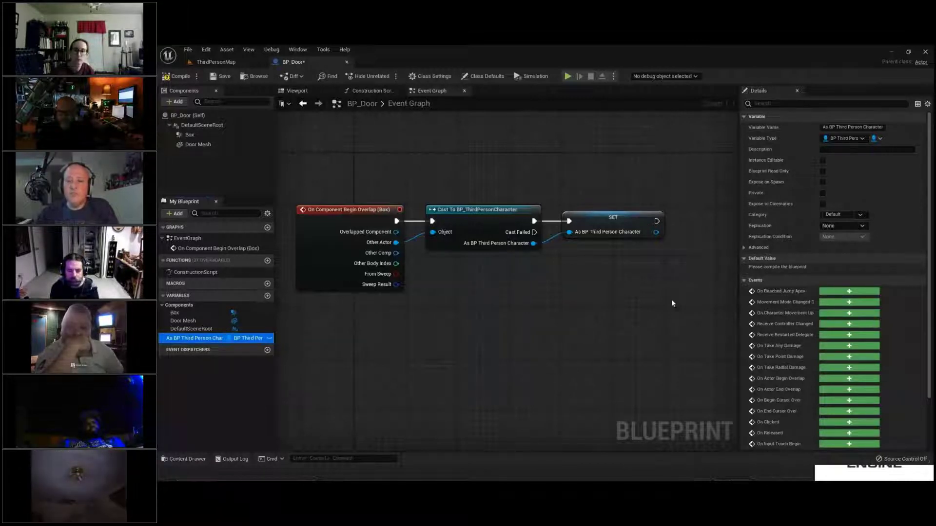
Compile and save BP_Door with the promoted character variable.
right_click_drag(651, 300, 650, 262)
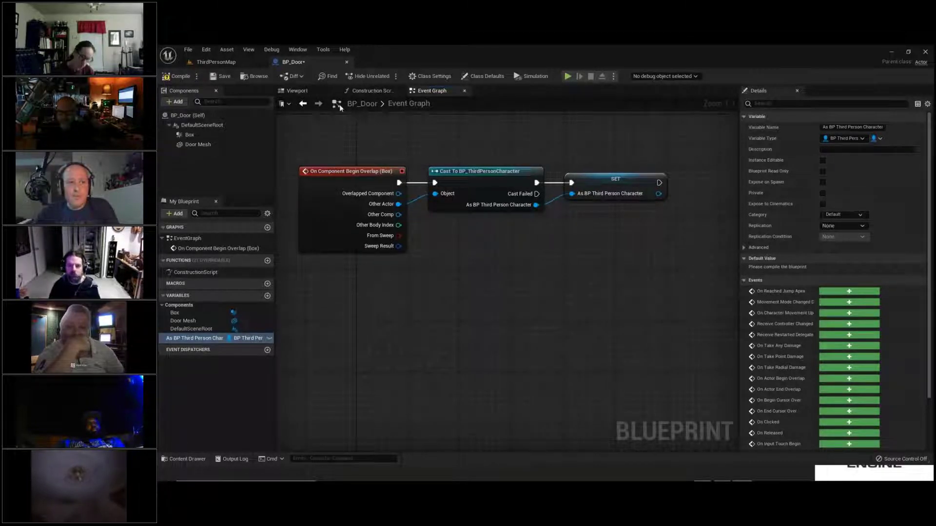
left_click(178, 76)
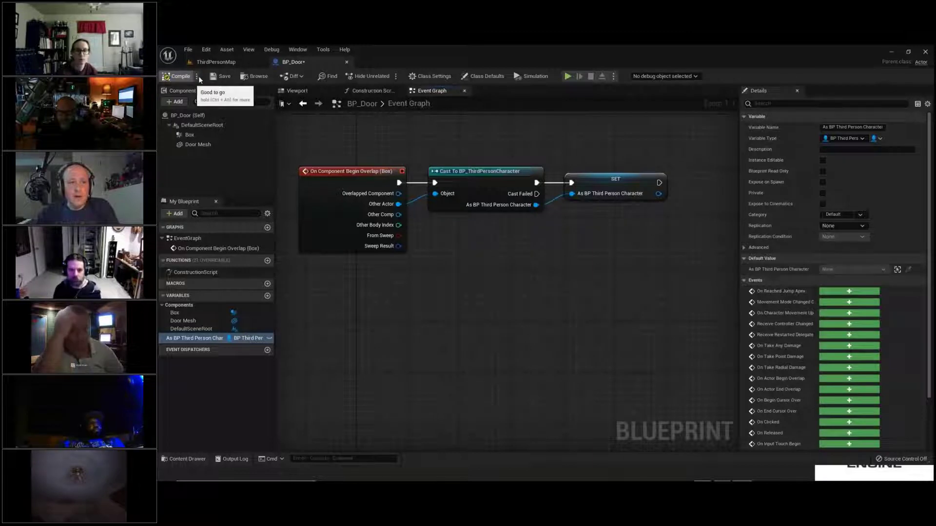
left_click(224, 77)
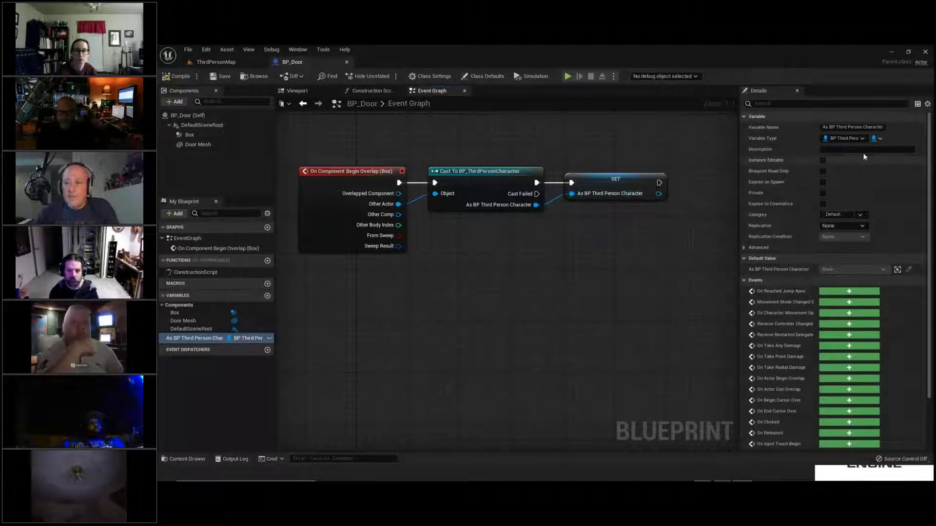
Change the As BP Third Person Character variable's type to a Character Object Reference and accept the type change.
left_click(862, 138)
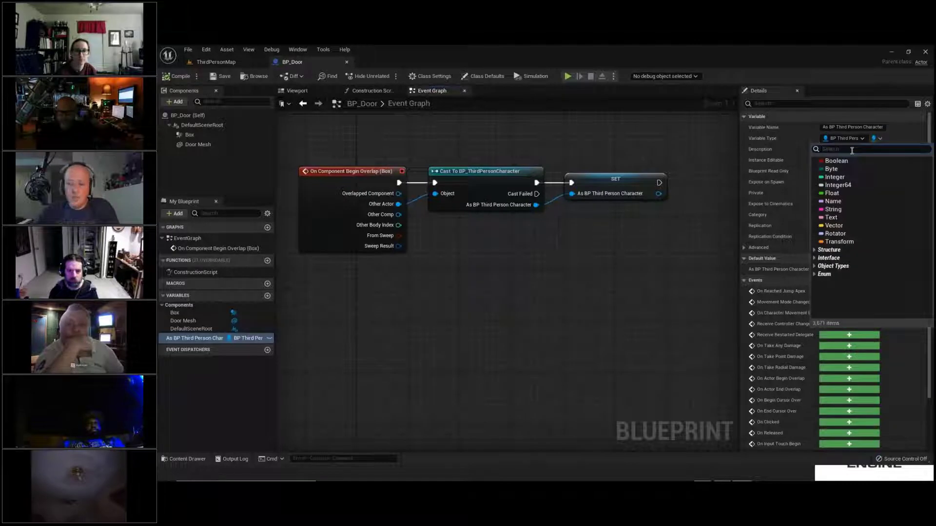
type("charac")
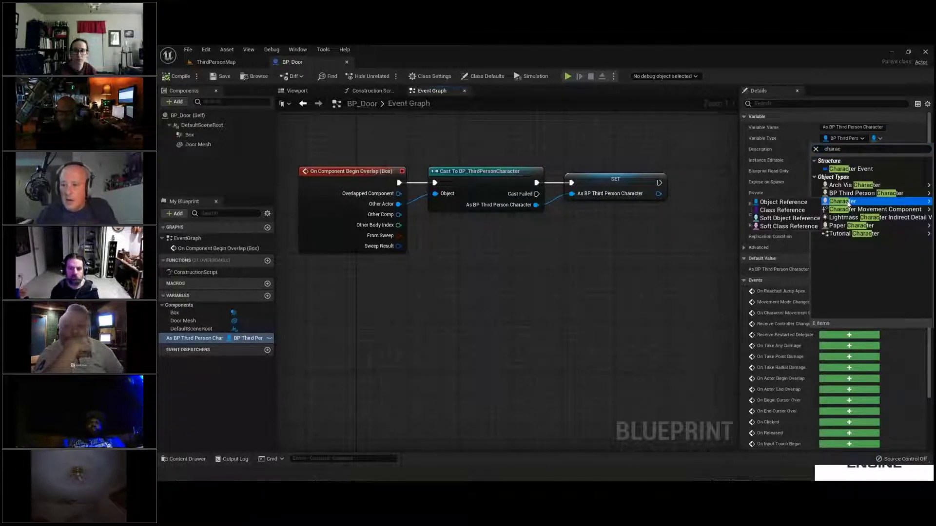
left_click(782, 202)
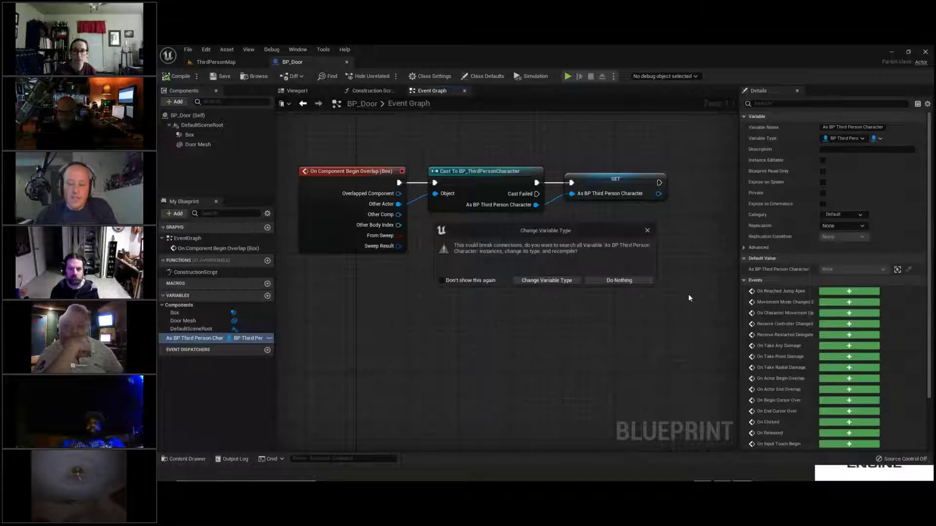
left_click(553, 280)
left_click(740, 141)
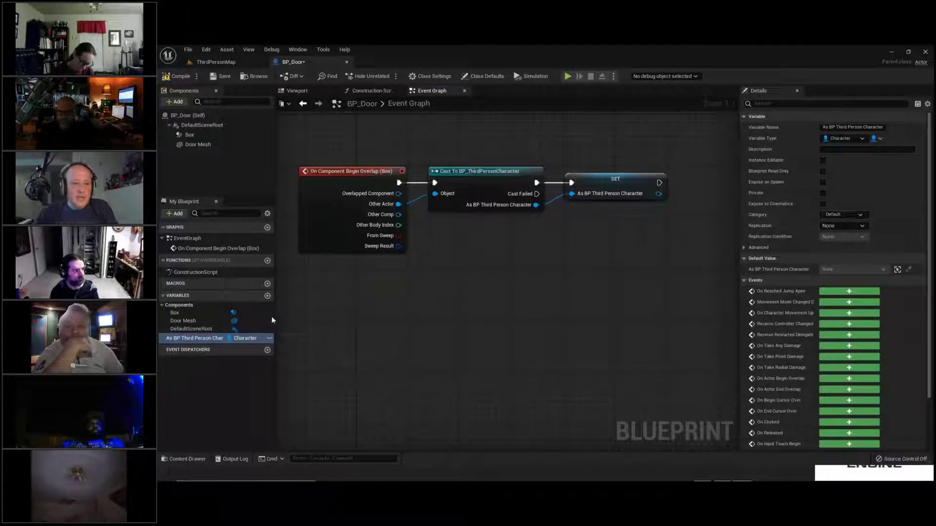
left_click_drag(214, 338, 409, 304)
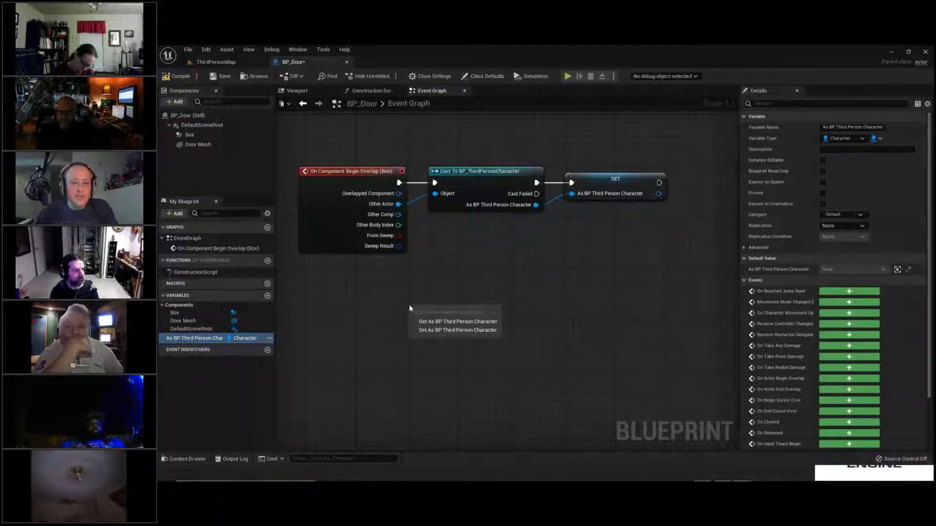
left_click(376, 337)
left_click_drag(212, 339, 413, 316)
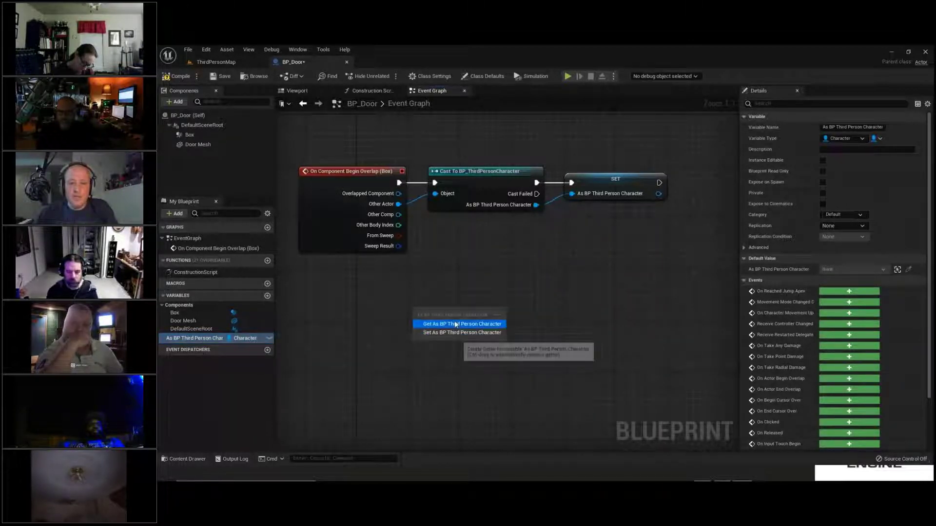
left_click(190, 341)
Save BP_Door with the variable's Character type.
right_click_drag(606, 273, 493, 313)
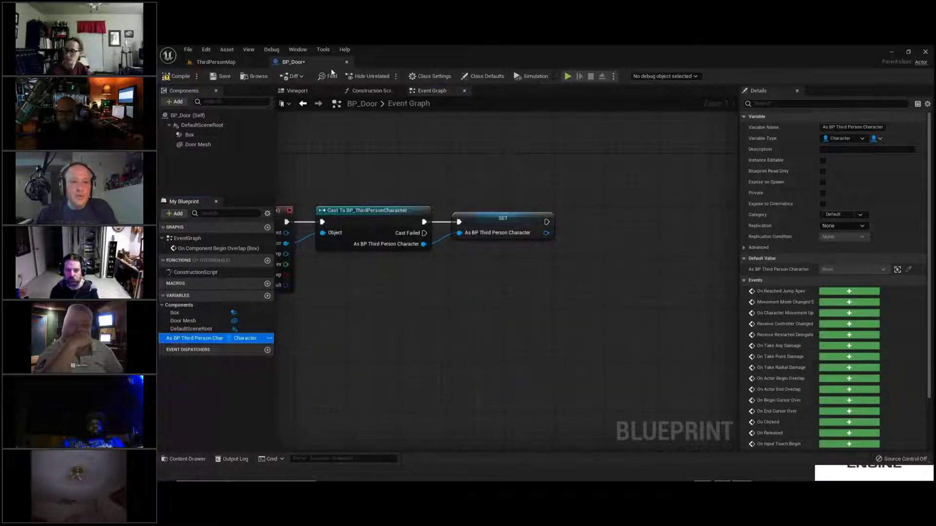
left_click(221, 79)
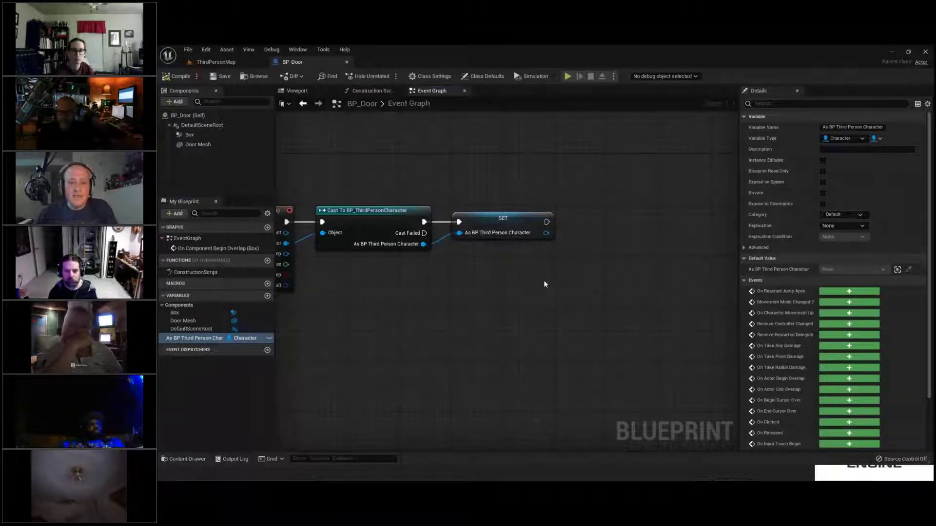
Add a Timeline node wired from the execution output of the SET As BP Third Person Character node.
right_click_drag(575, 285, 525, 300)
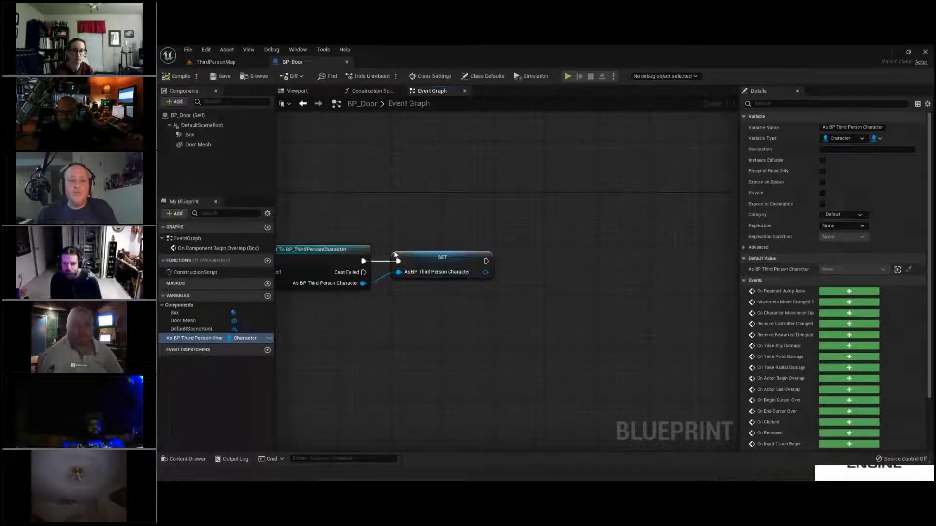
right_click_drag(370, 211, 321, 244)
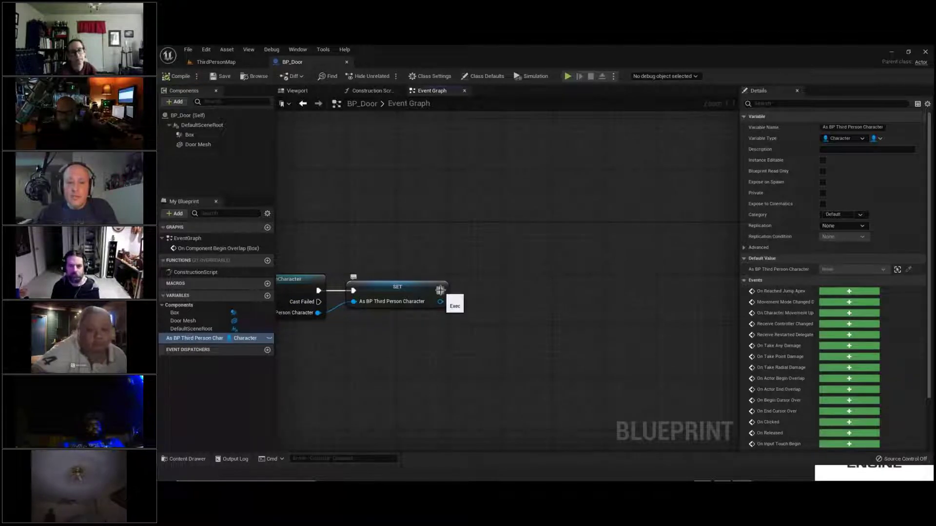
left_click_drag(440, 290, 501, 291)
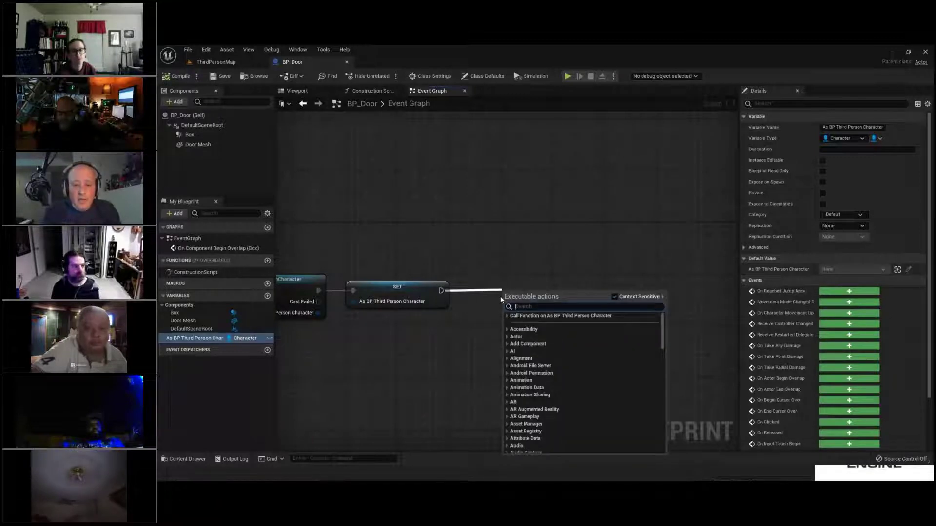
type("ti")
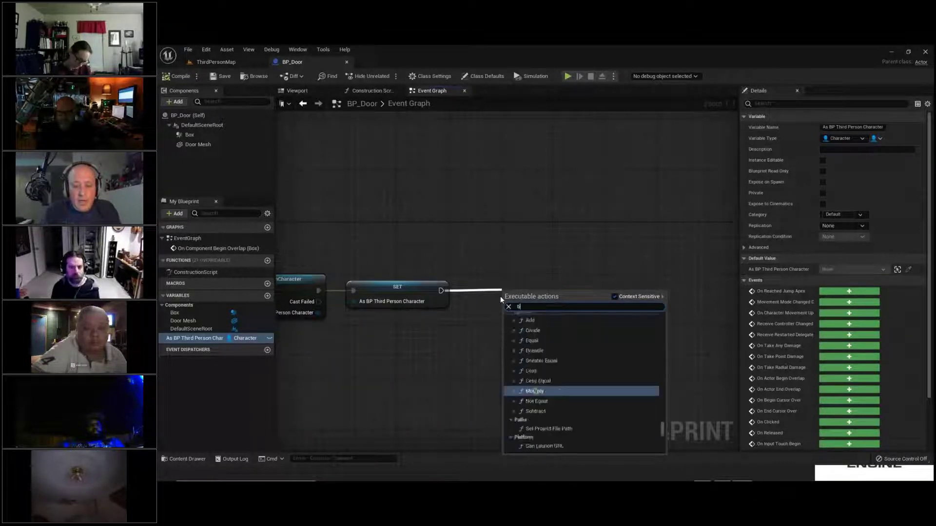
type("melin")
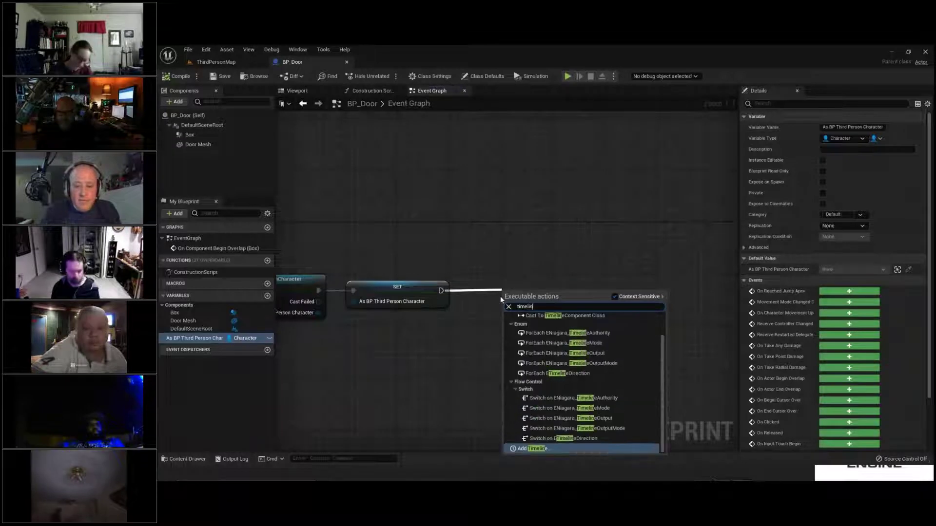
type("e")
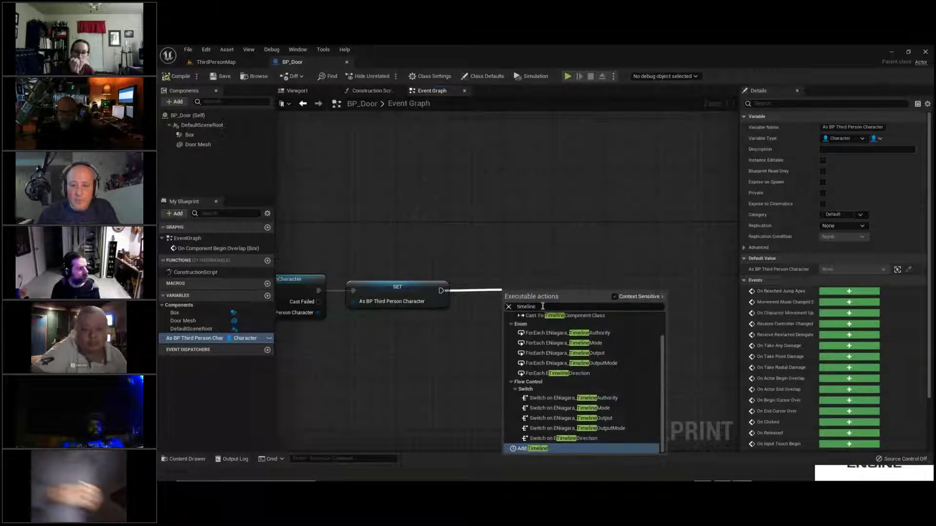
left_click_drag(535, 306, 483, 301)
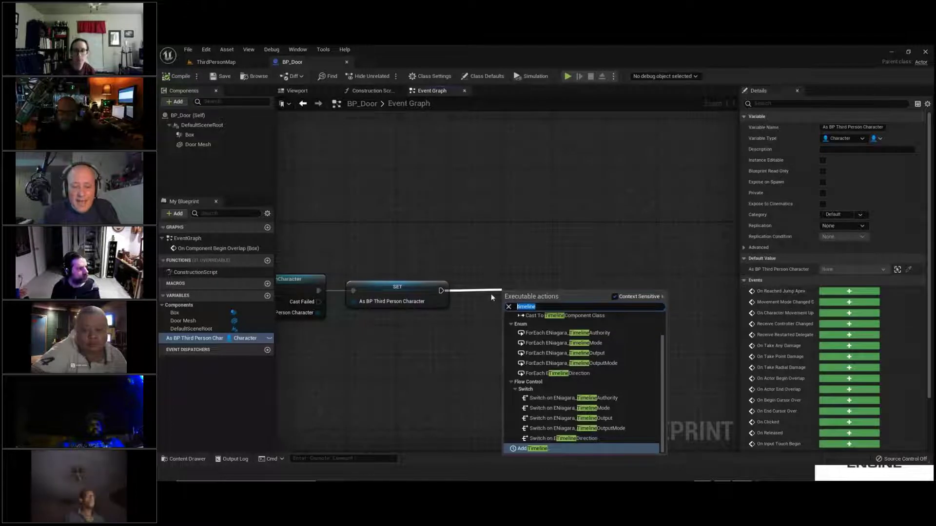
type("add timelin")
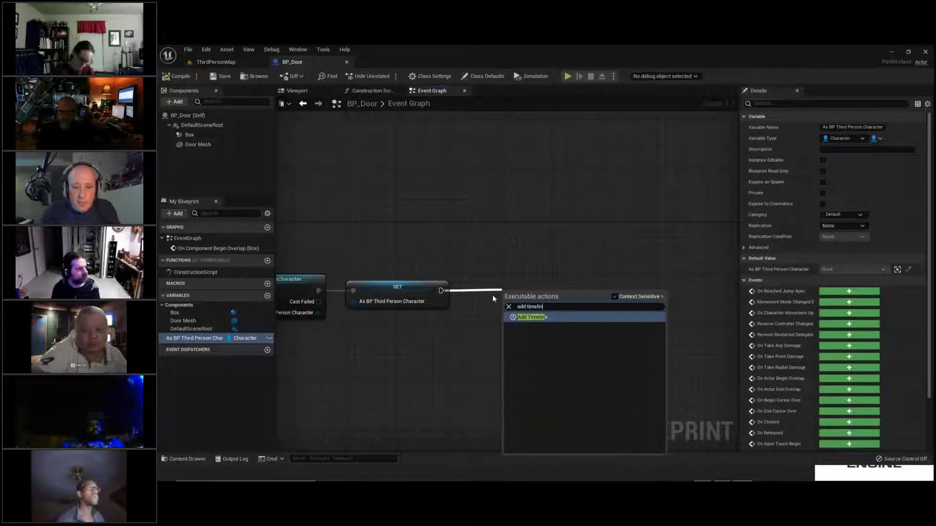
type("e")
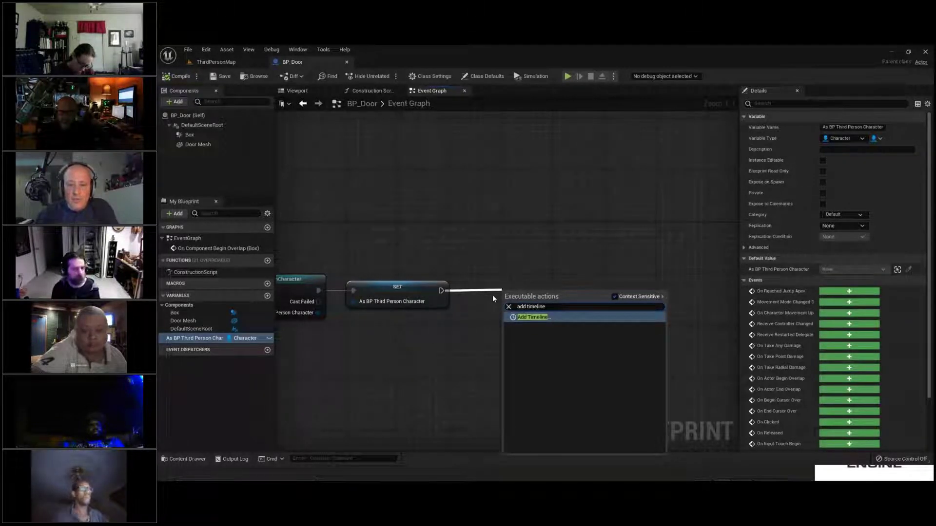
key("Return")
Position the new Timeline node just after the SET node so its Play input lines up with the execution wire.
mouse_move(555, 348)
left_mouse_down()
mouse_move(544, 336)
mouse_move(573, 346)
left_mouse_up()
left_click(605, 260)
left_click_drag(556, 286, 531, 276)
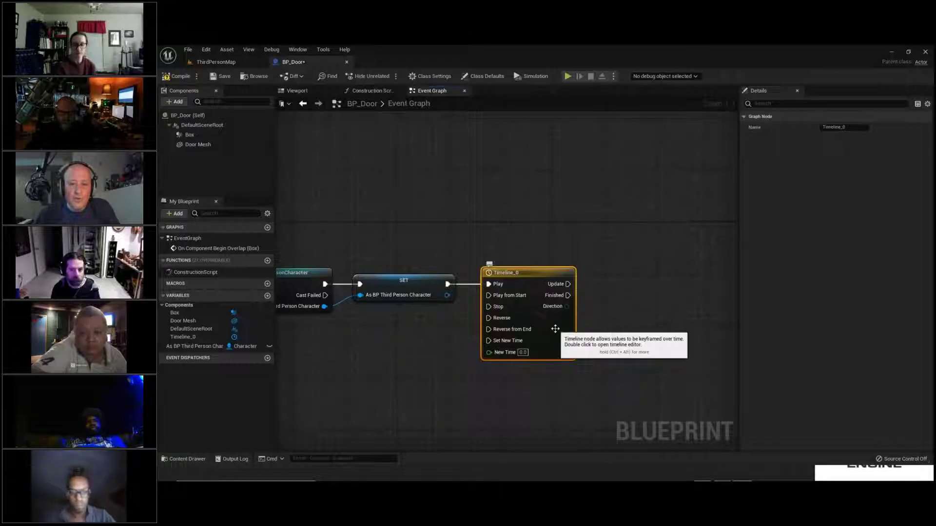
Rename the Timeline node as Door Transition Time.
left_click(517, 275)
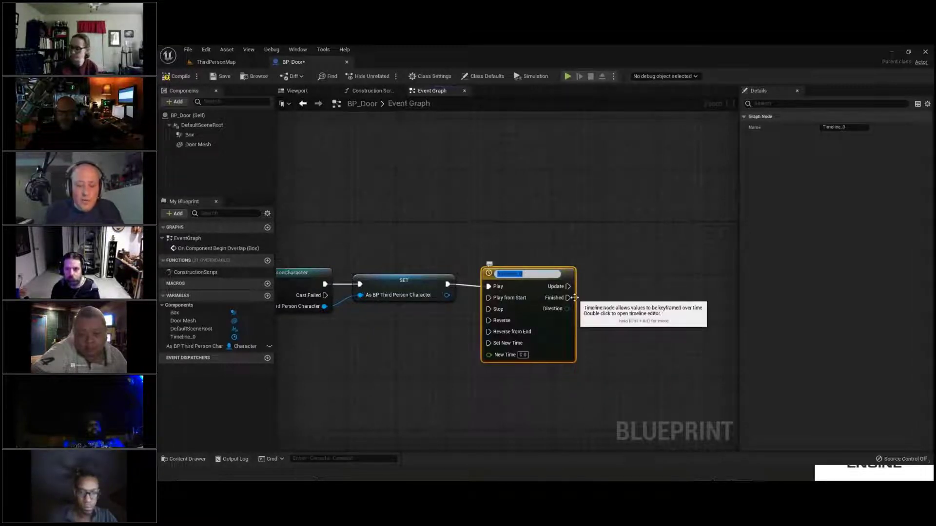
type("Door T")
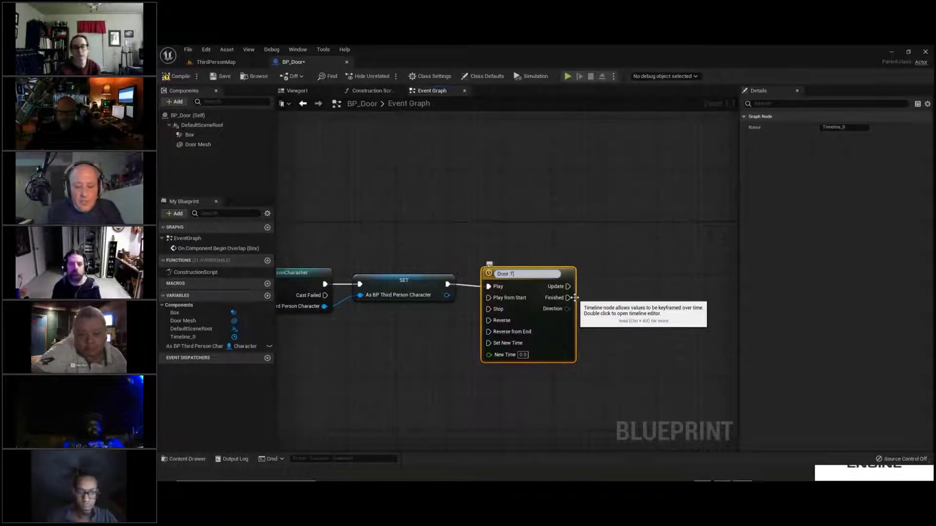
type("ransit")
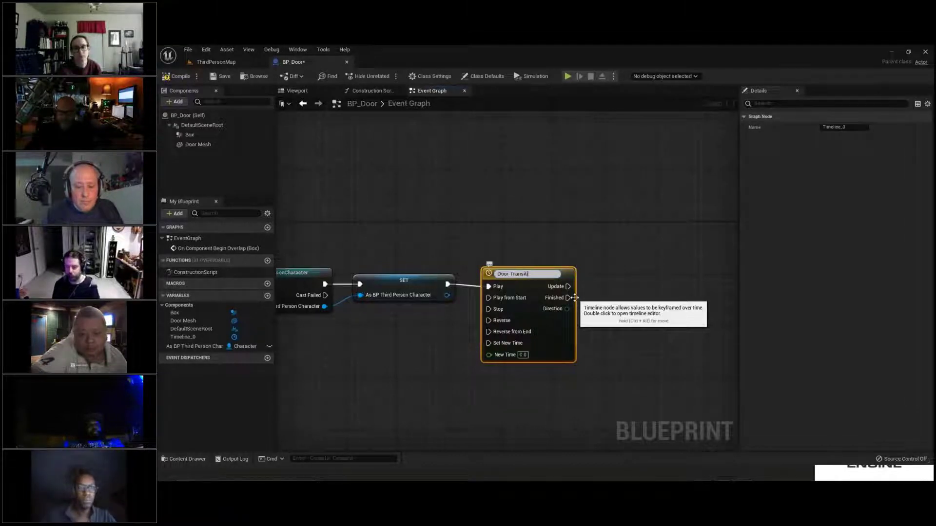
type("ion Time")
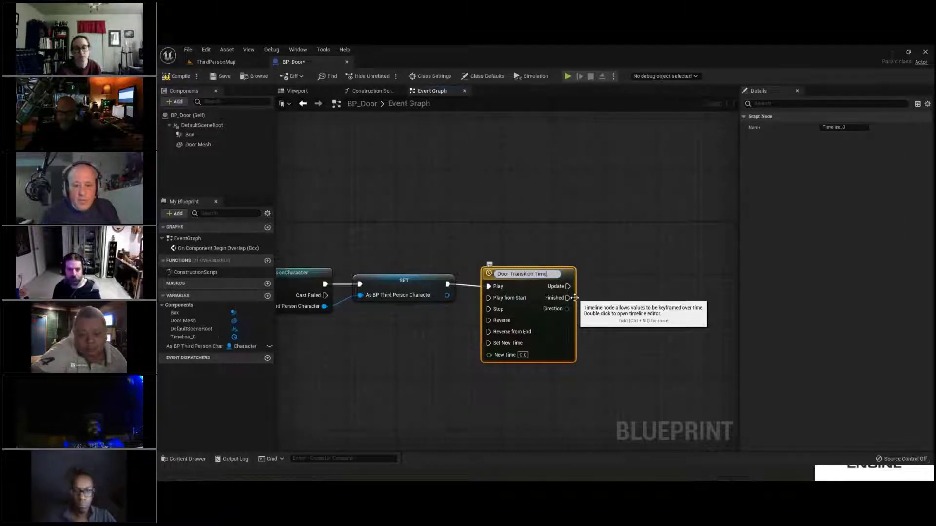
Name the timeline node Door Transition Time and add a float track in its timeline editor.
key("Return")
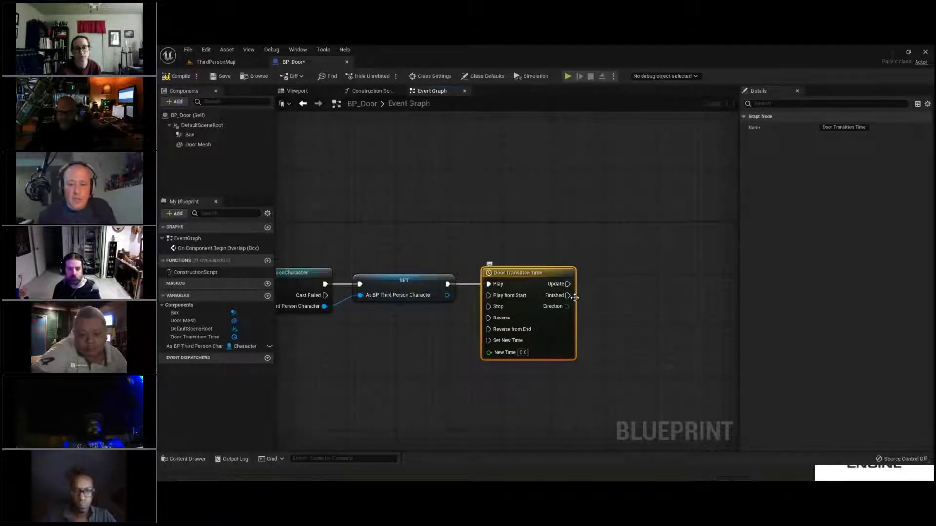
double_click(527, 273)
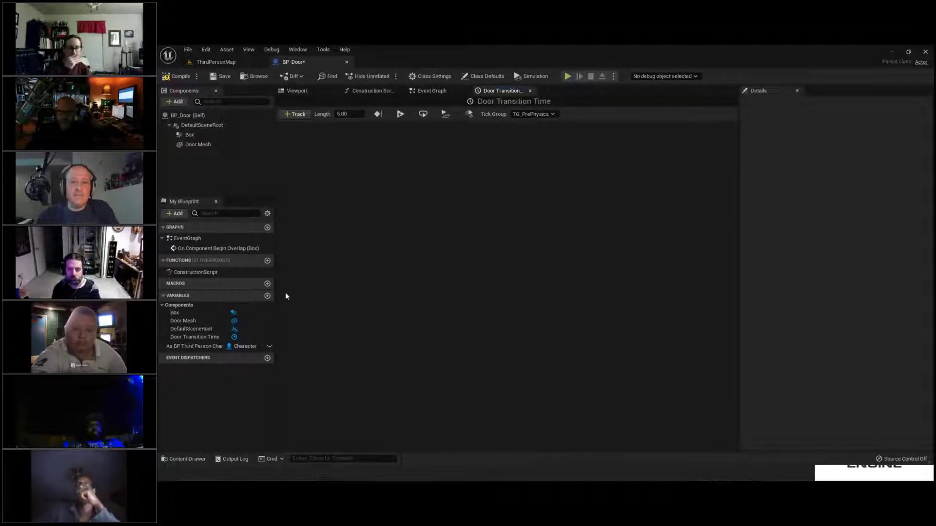
left_click(298, 114)
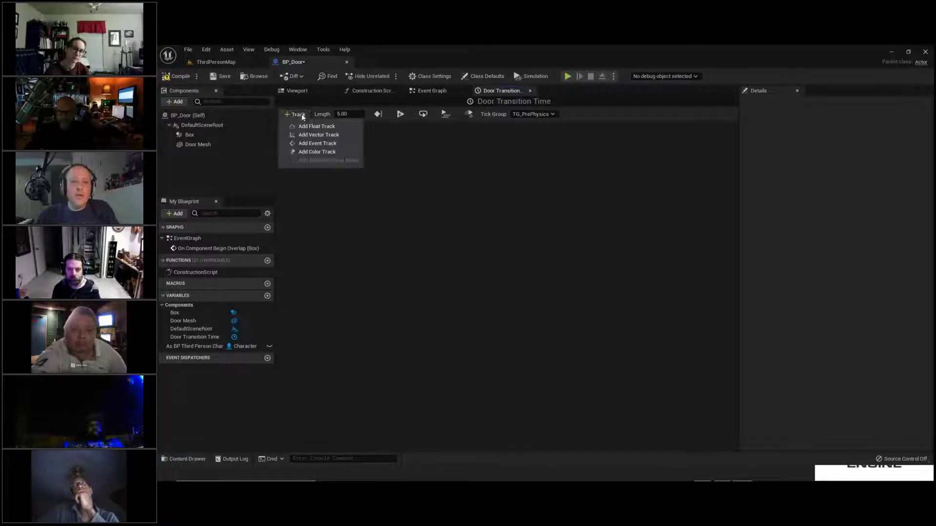
left_click(338, 130)
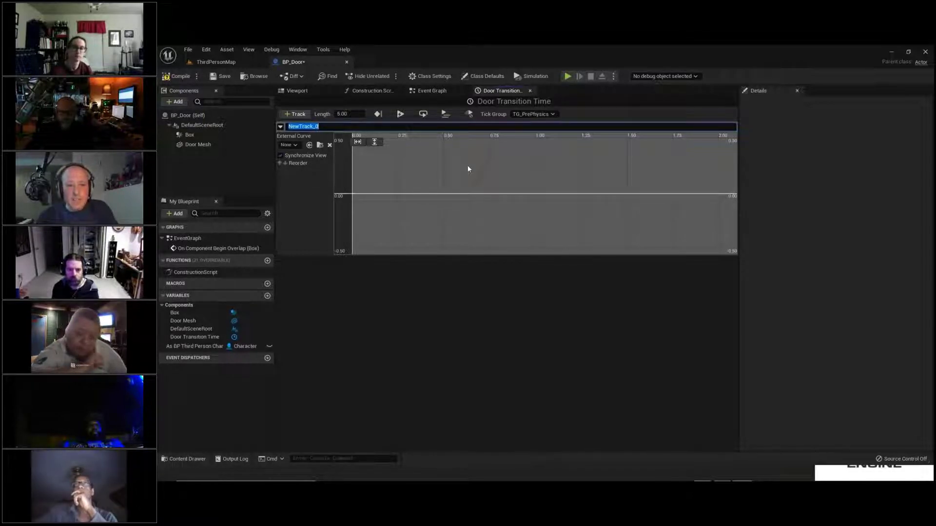
Set the Door Transition Time timeline's length to 2.00.
left_click_drag(349, 114, 315, 116)
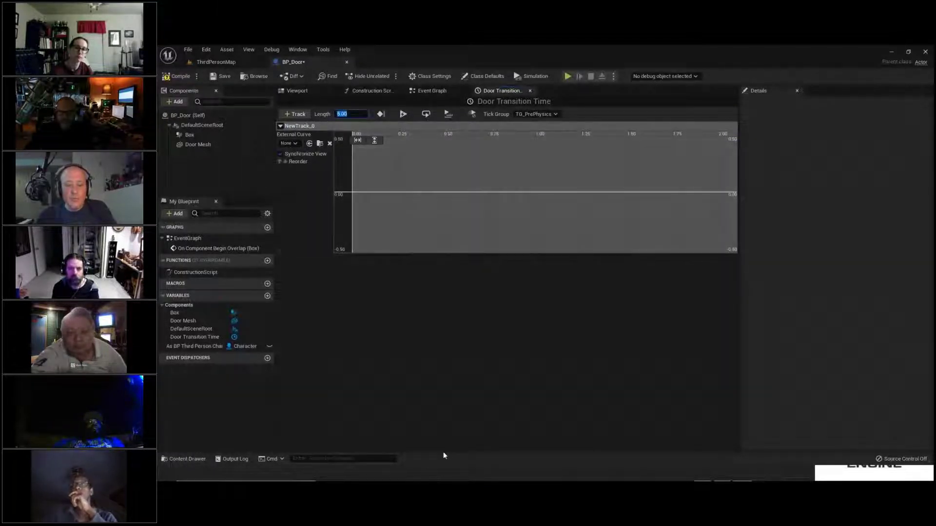
type("2")
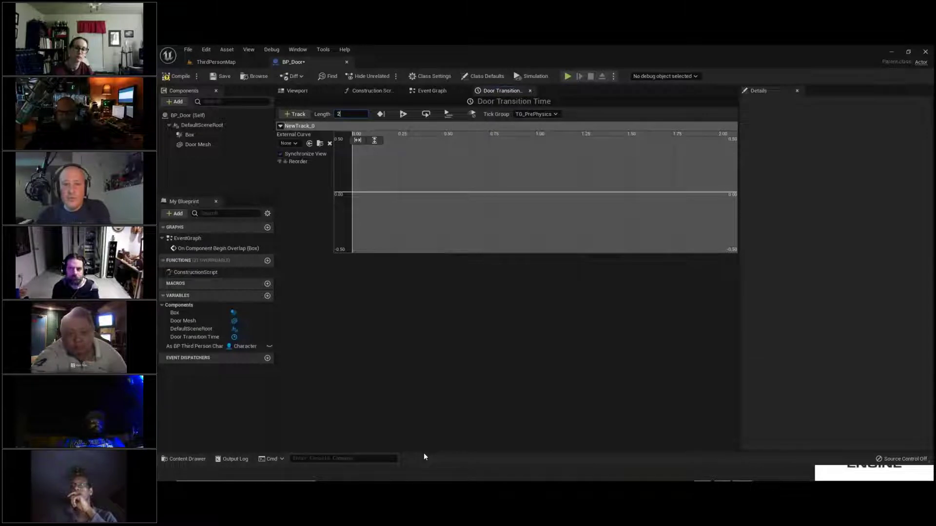
key("Return")
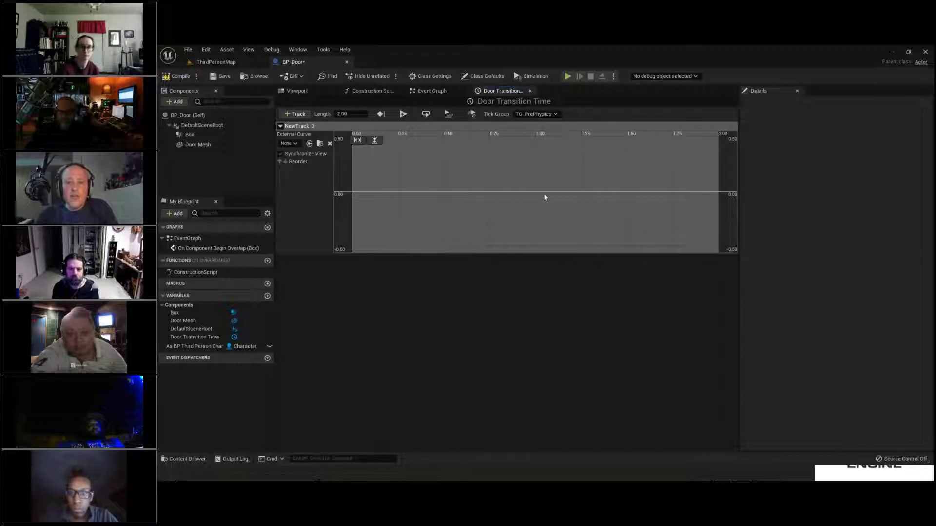
Add a key near the start of the float track's curve and set its time to 0.
right_click(360, 194)
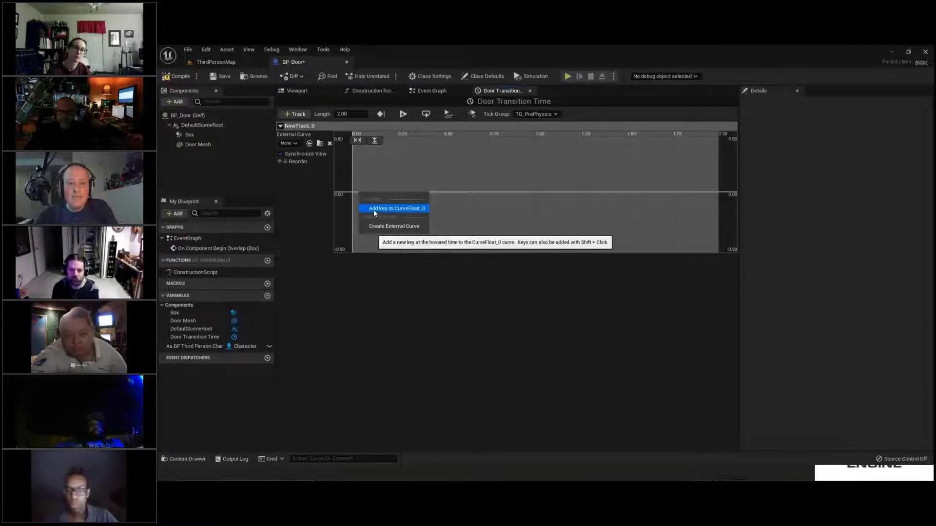
left_click(374, 209)
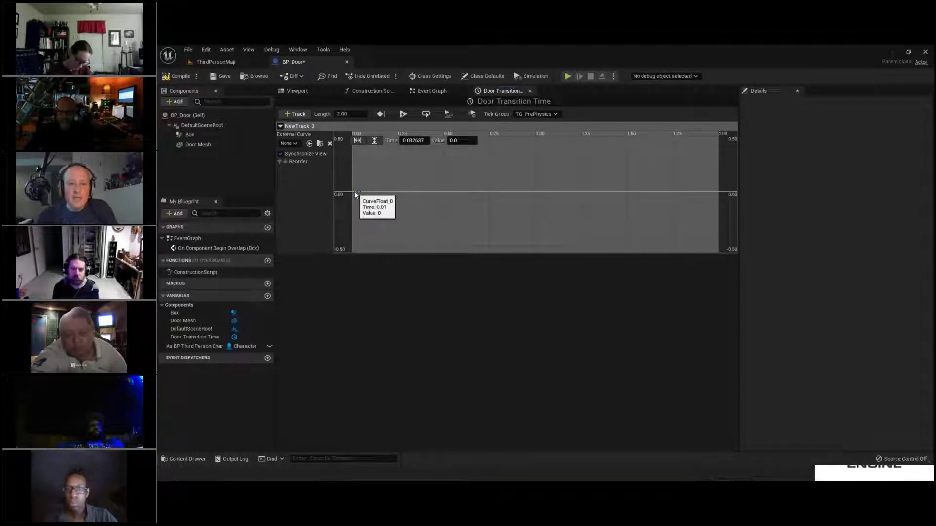
left_click(412, 140)
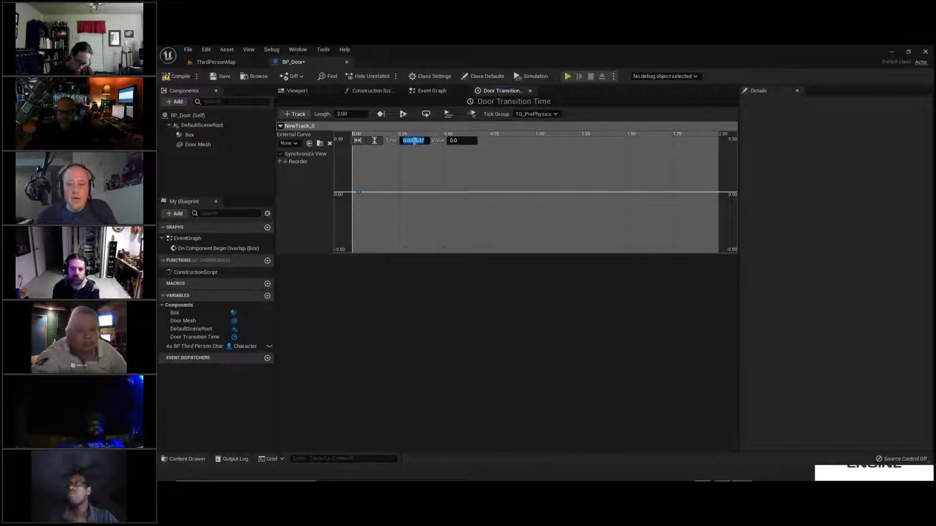
type("0")
key("Return")
mouse_move(359, 196)
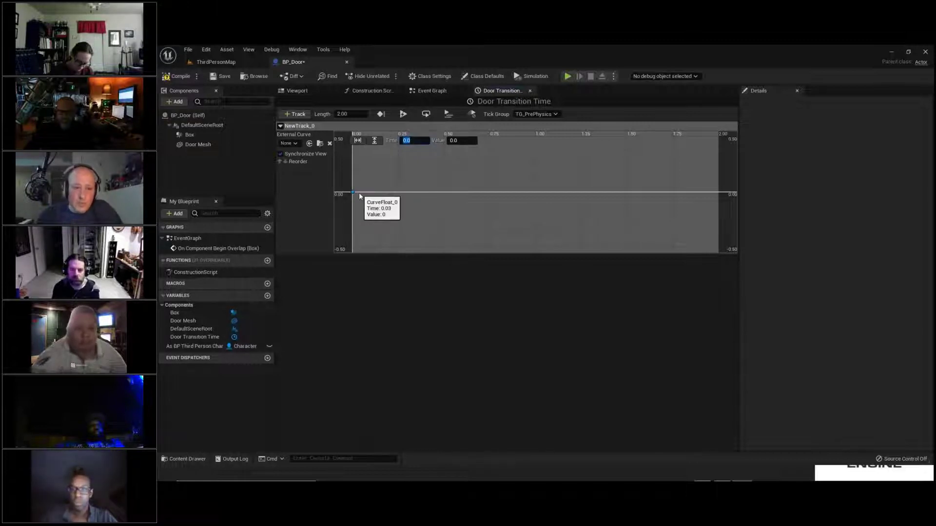
left_click(456, 167)
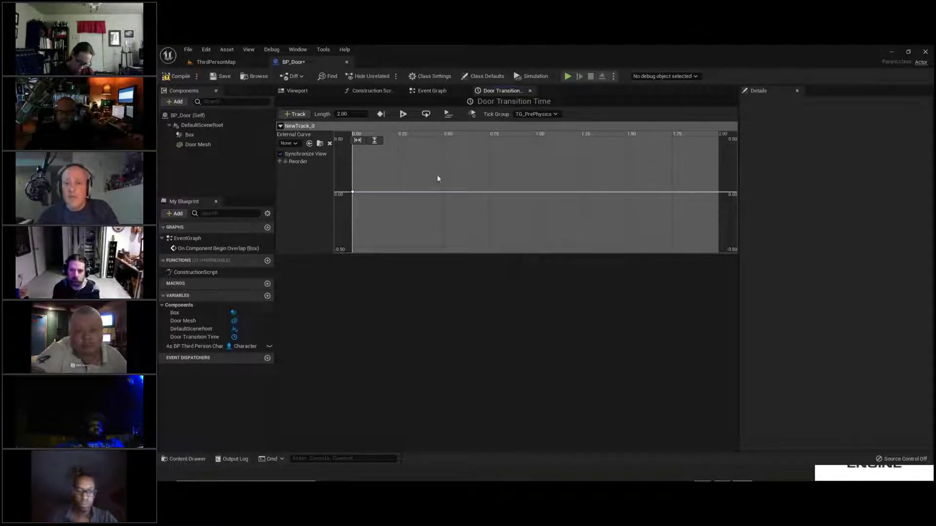
Add a second key near the end of the curve, with time 2 and value 115.
mouse_move(712, 192)
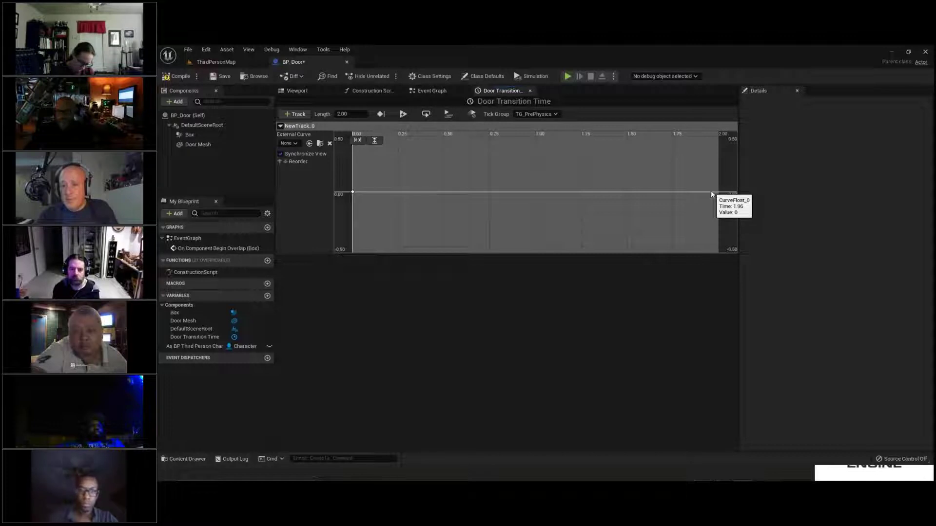
right_click(714, 192)
left_click(741, 208)
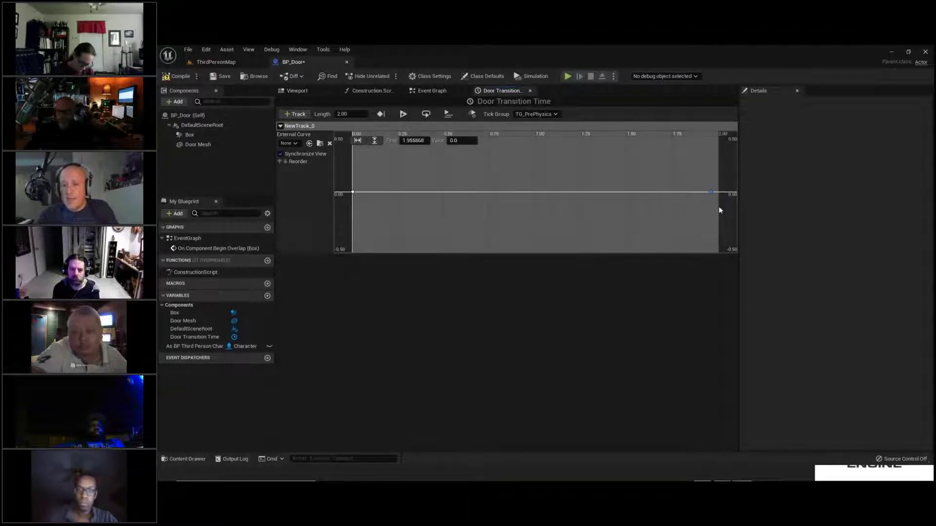
left_click(417, 141)
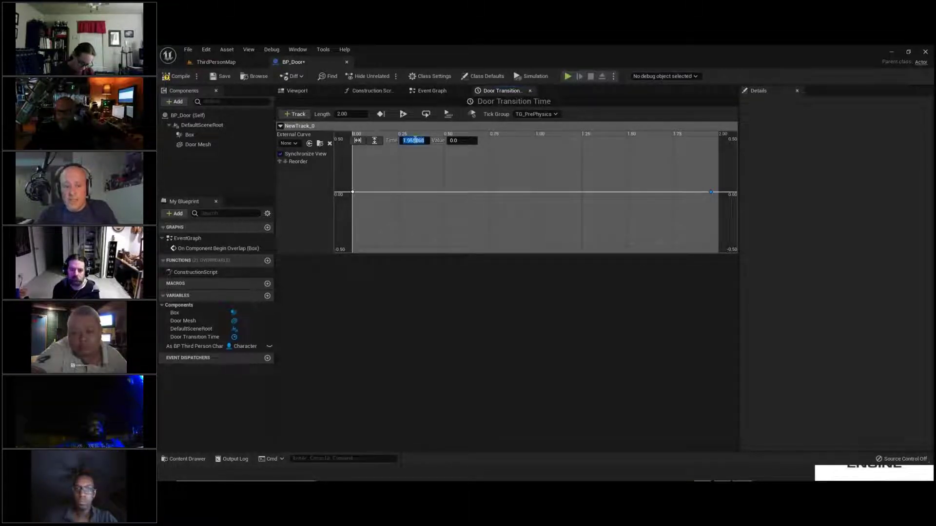
type("2")
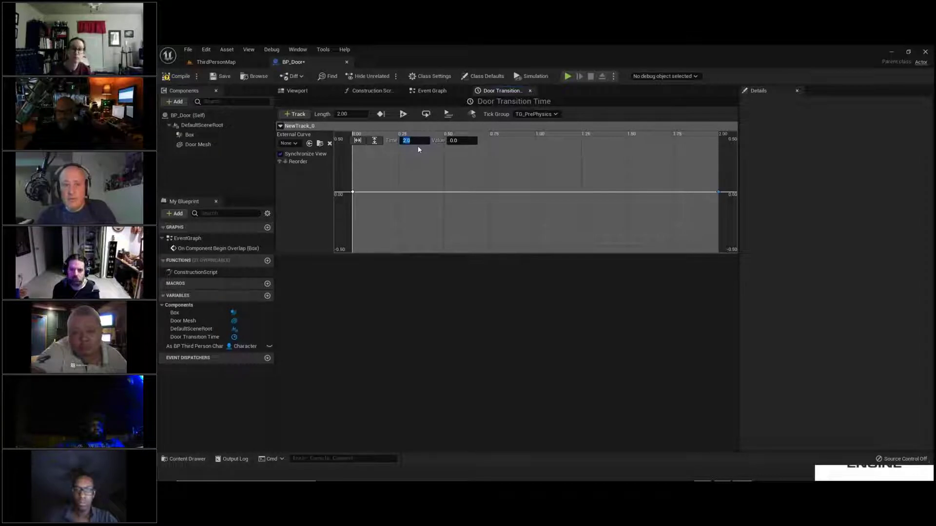
left_click(462, 140)
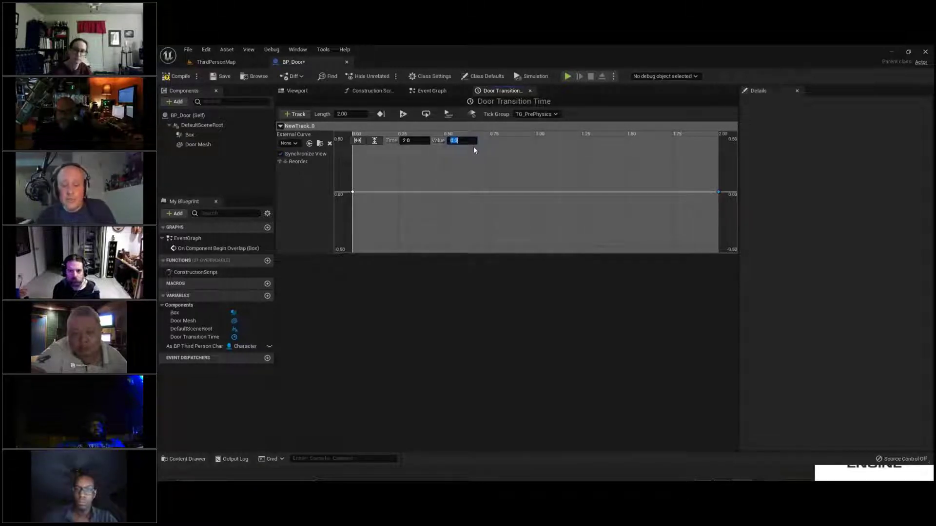
type("11")
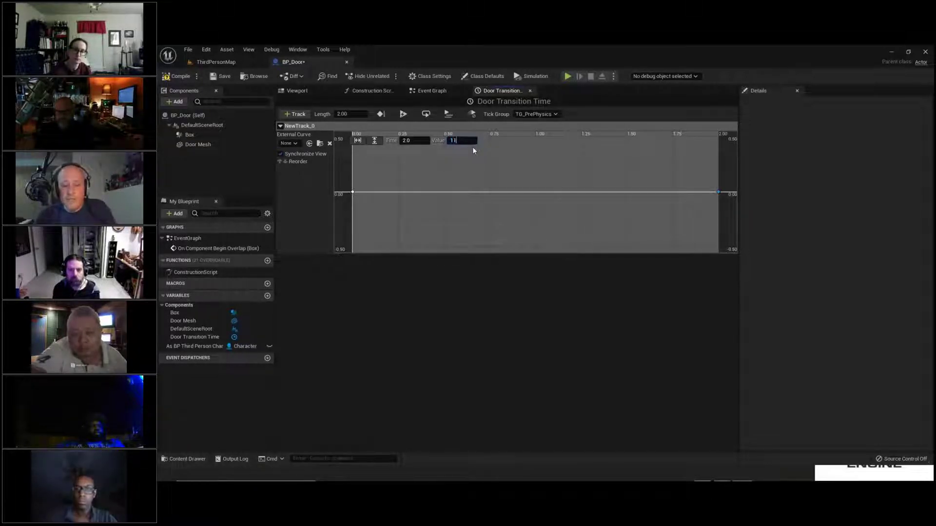
type("5")
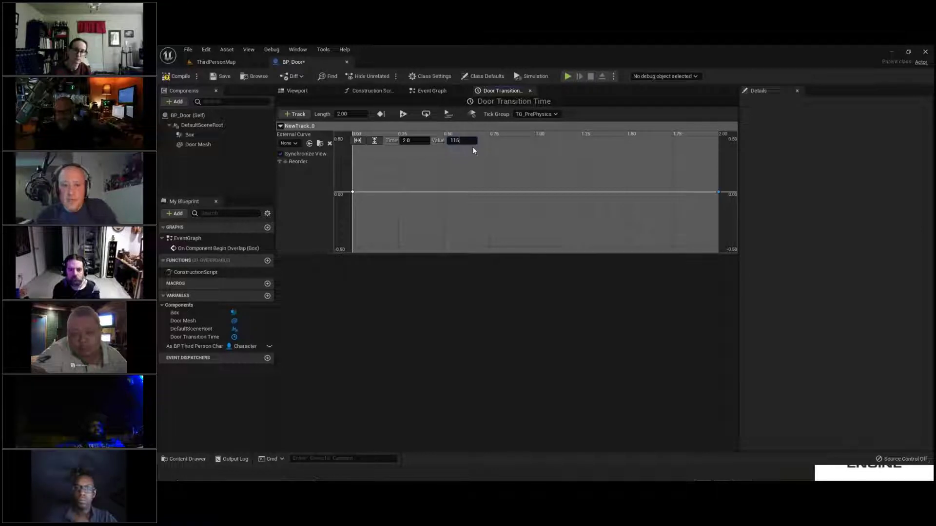
key("Return")
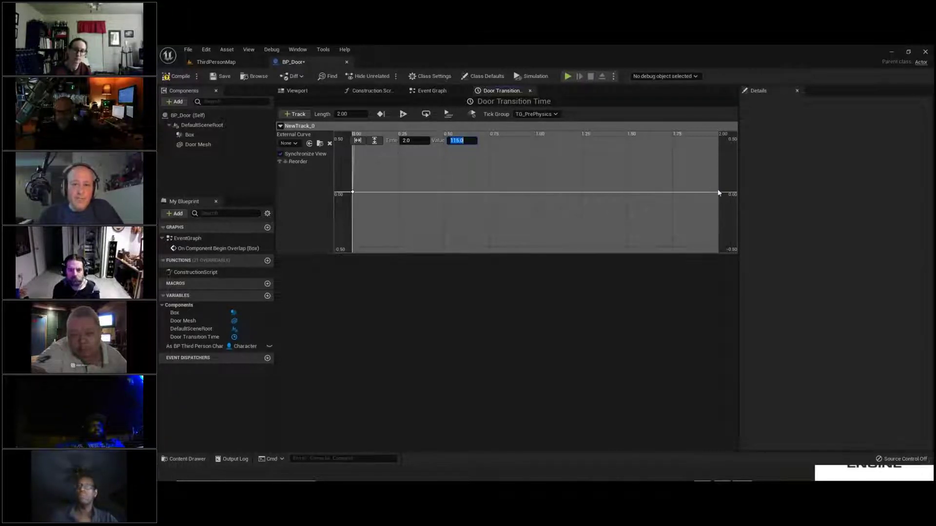
Change both curve keys to Auto interpolation and save the door blueprint.
left_click(374, 140)
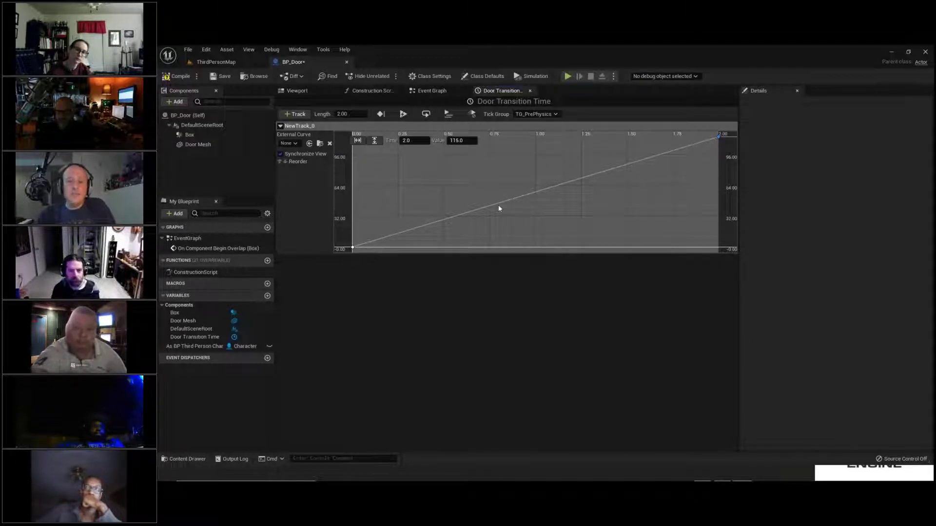
left_click(354, 249)
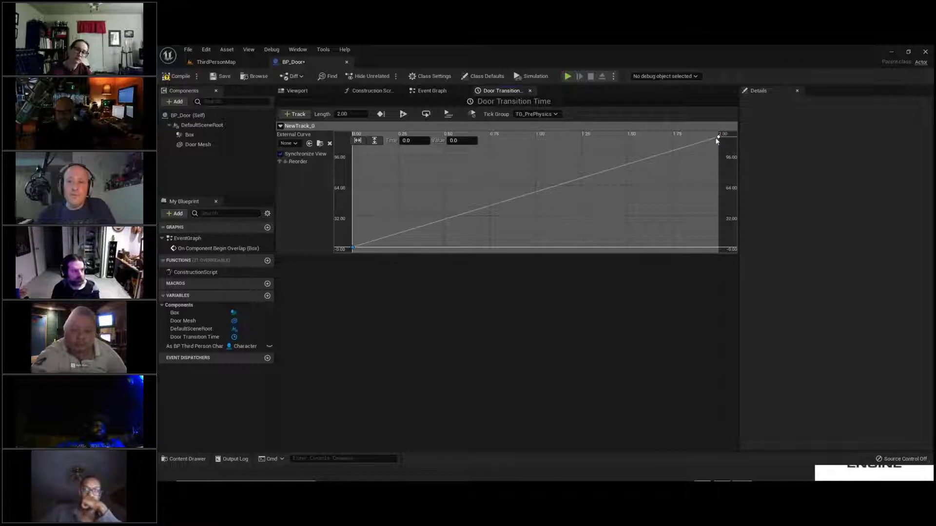
mouse_move(719, 140)
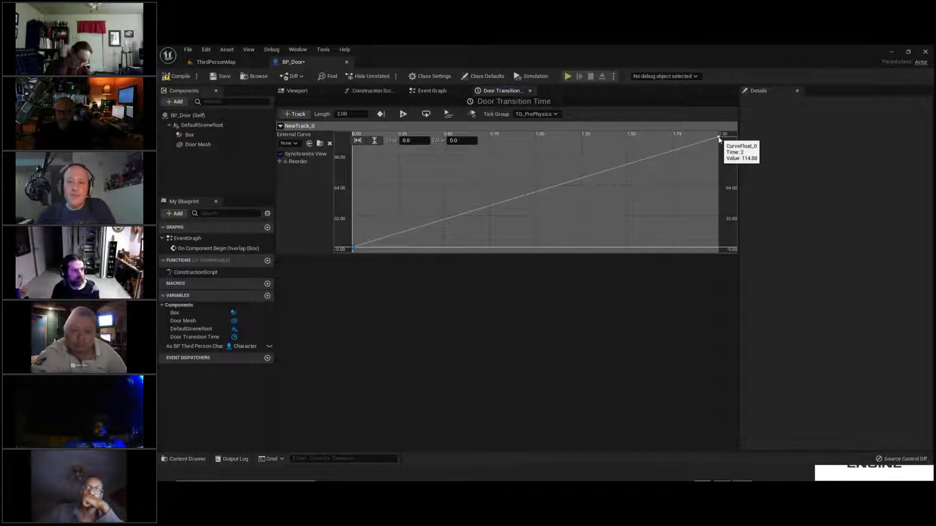
left_click(719, 140, "shift")
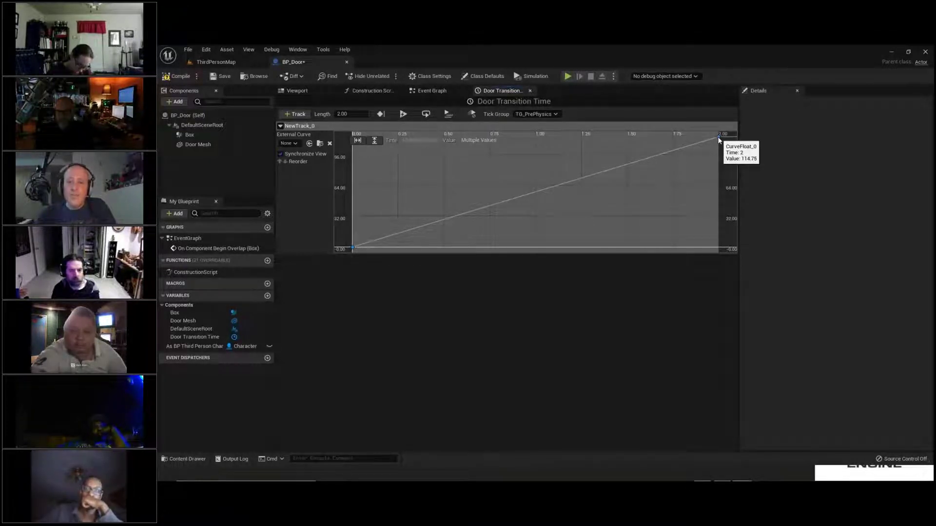
right_click(719, 140)
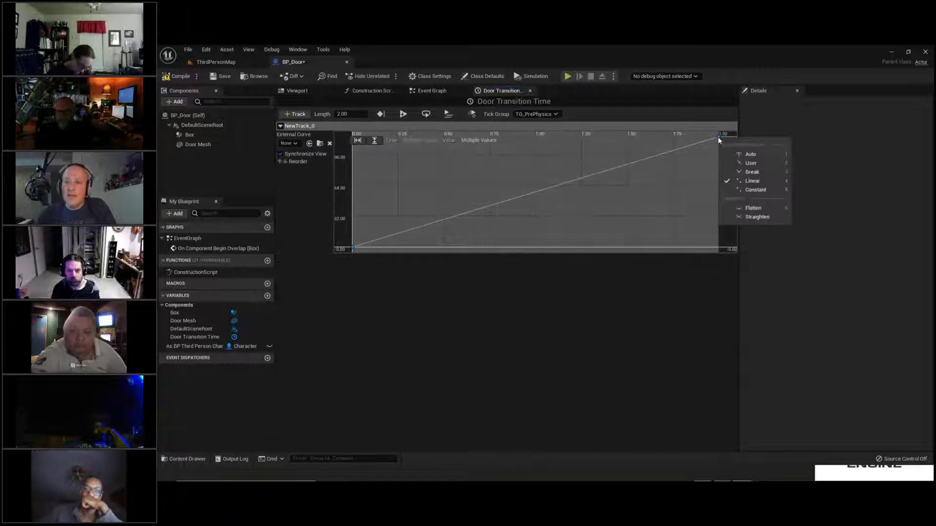
left_click(727, 154)
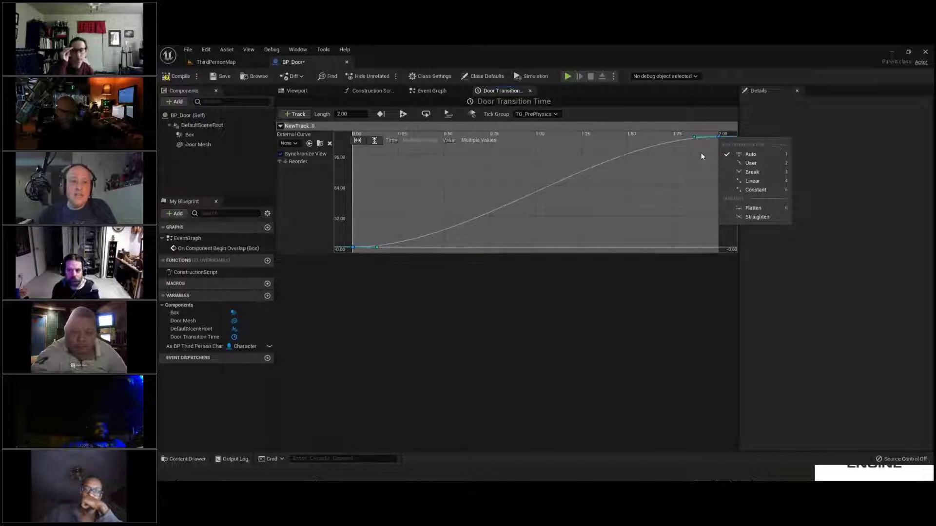
left_click(305, 130)
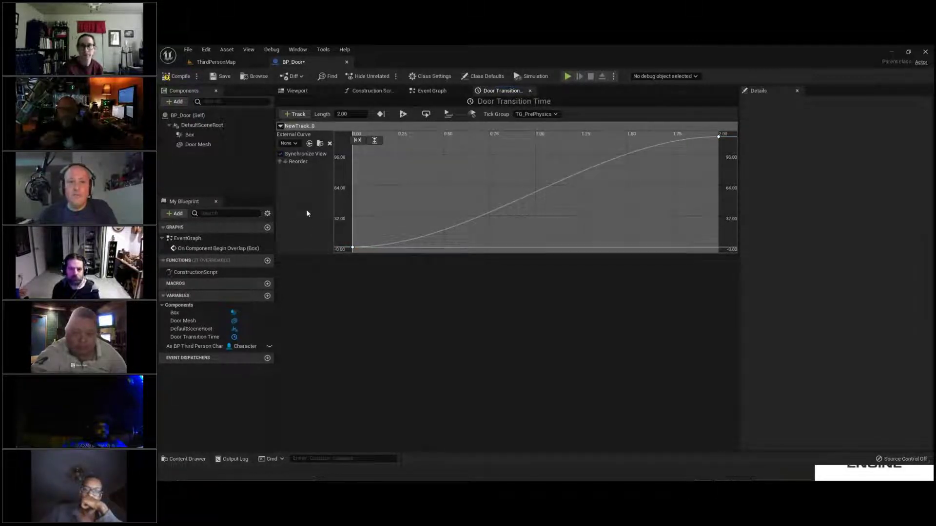
left_click(221, 77)
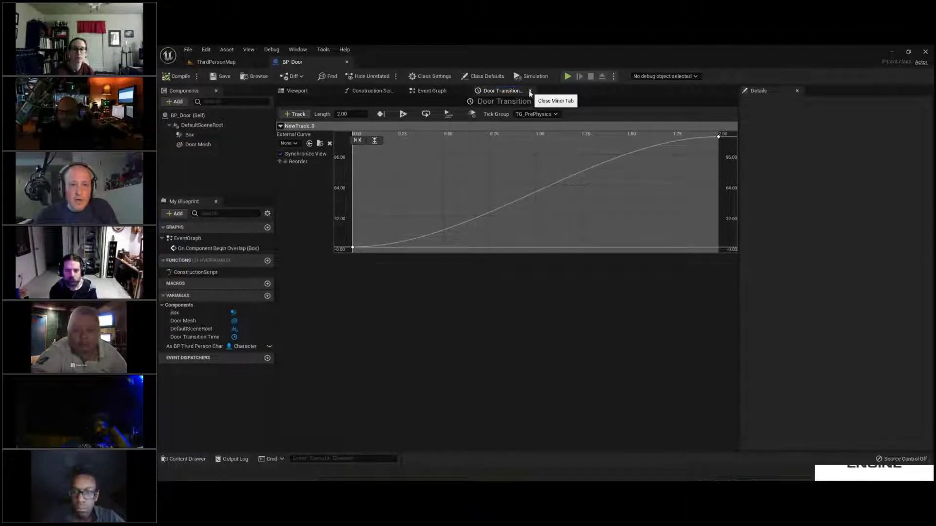
Add a second float track to the timeline and delete it again.
left_click(295, 114)
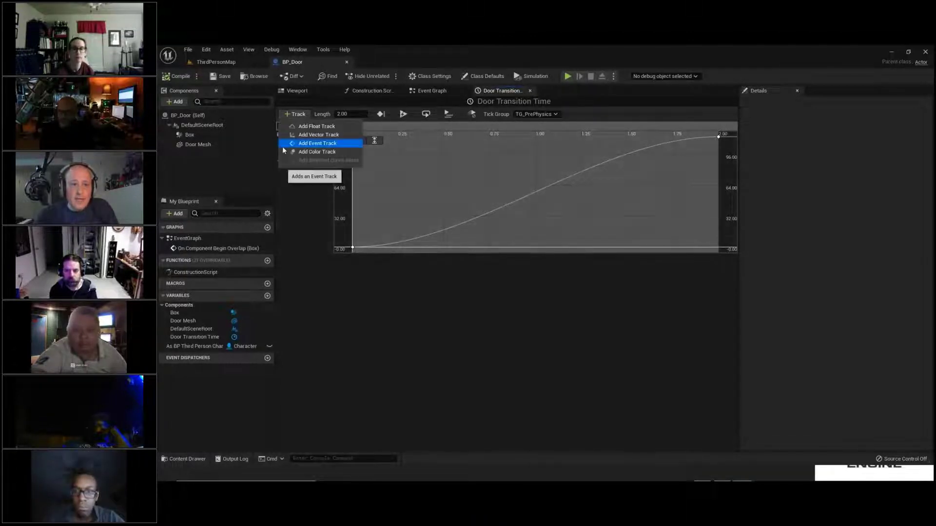
left_click(312, 126)
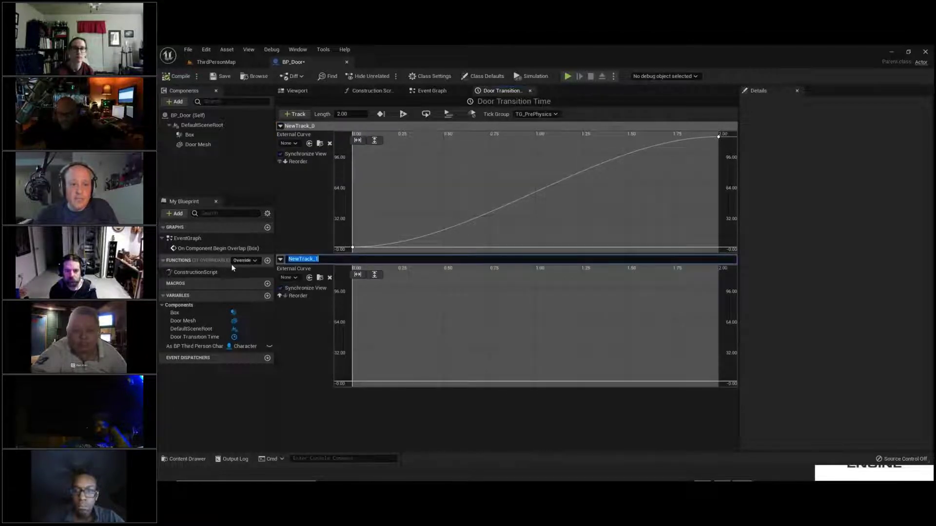
left_click(304, 328)
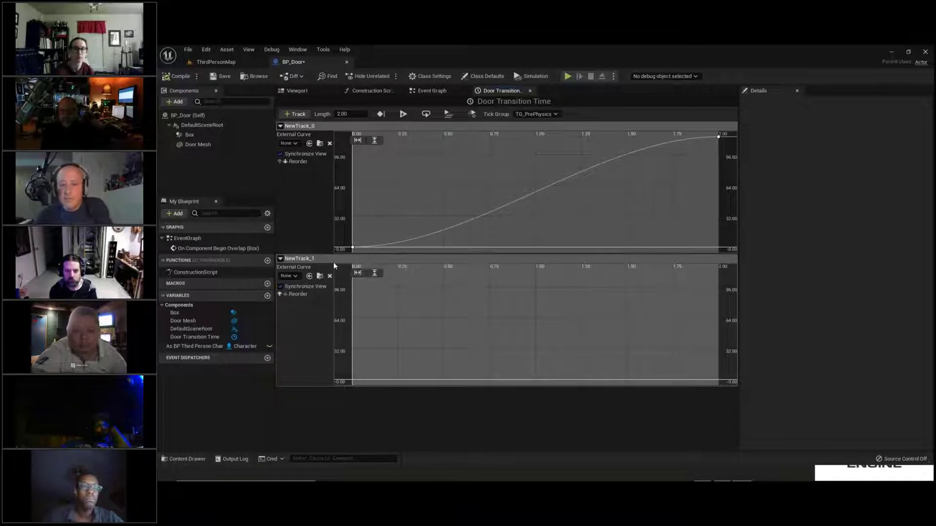
right_click(292, 280)
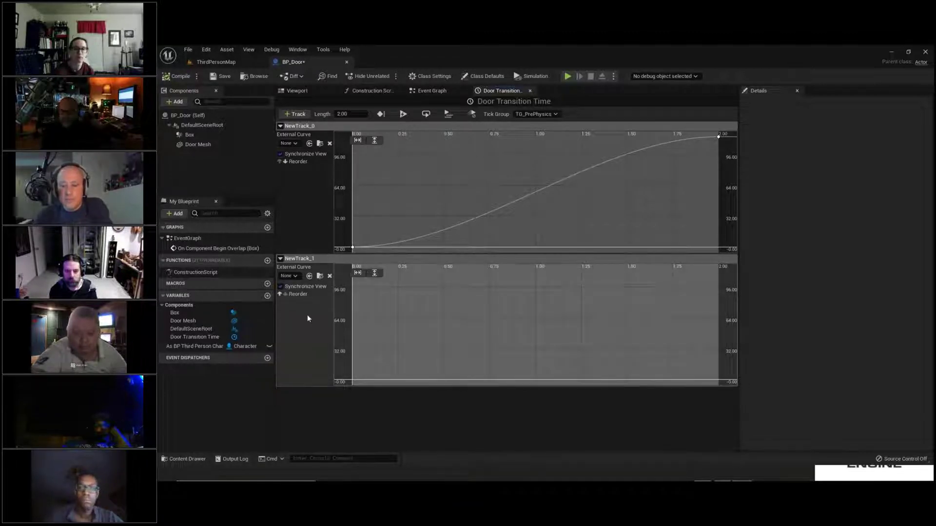
left_click(307, 319)
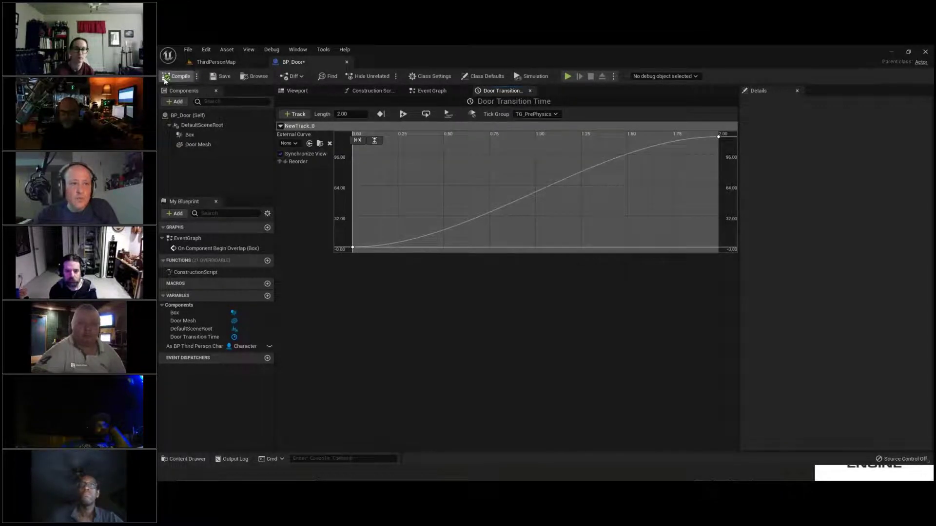
Save the door blueprint and close the Door Transition Time timeline editor.
left_click(220, 76)
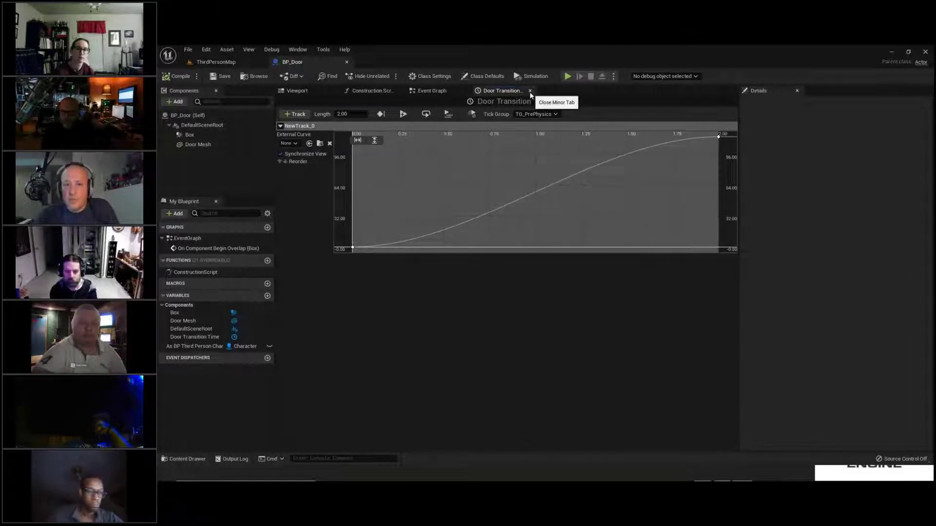
left_click(530, 91)
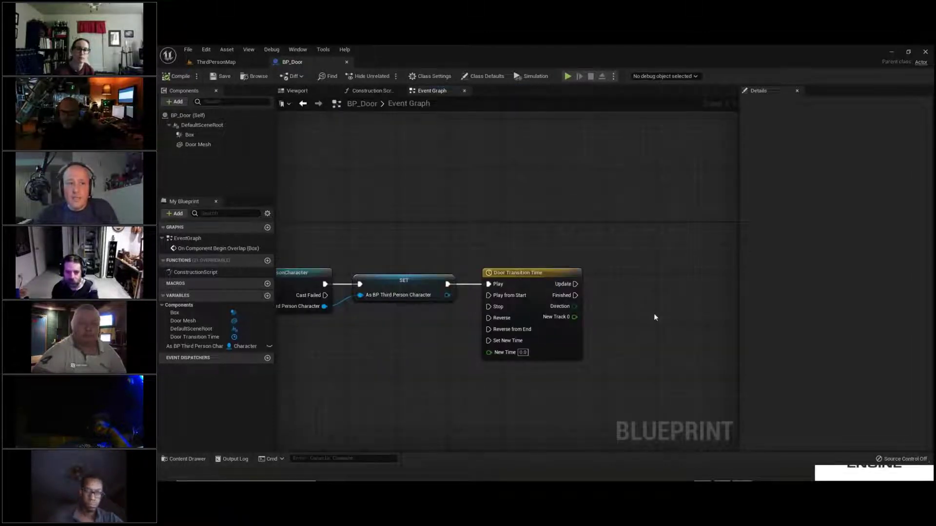
Add a Door Mesh reference to the event graph and create a Set Relative Rotation node targeting it, to the right of the timeline.
left_click(198, 145)
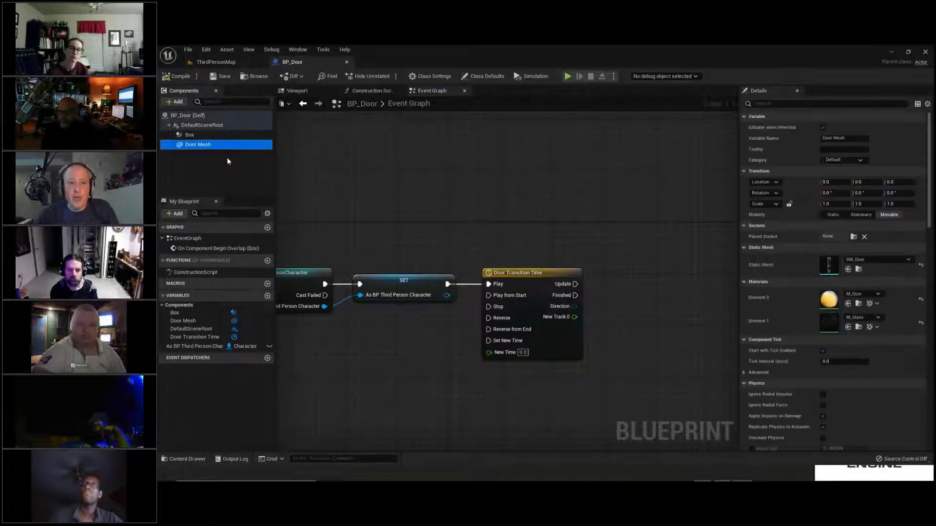
left_click_drag(195, 145, 585, 214)
right_click_drag(624, 251, 495, 218)
left_click_drag(505, 187, 572, 240)
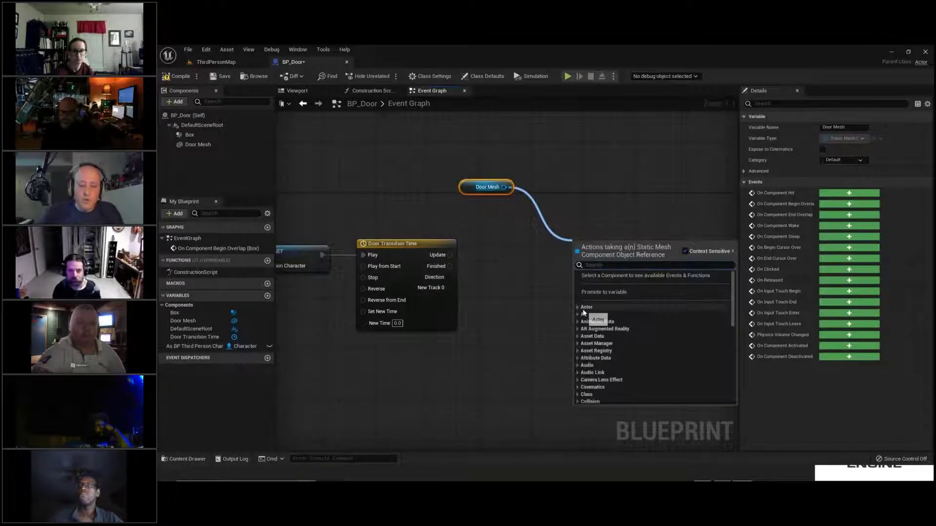
type("set rela")
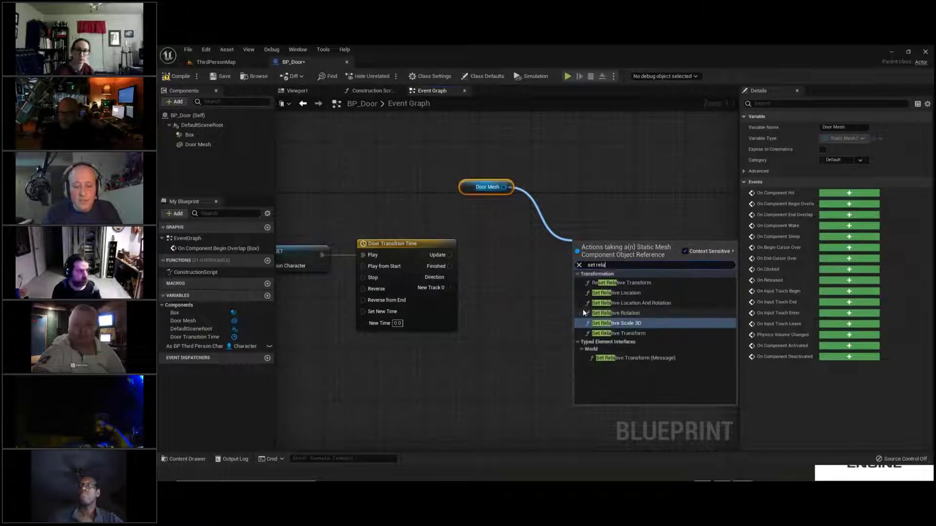
type("tive rot")
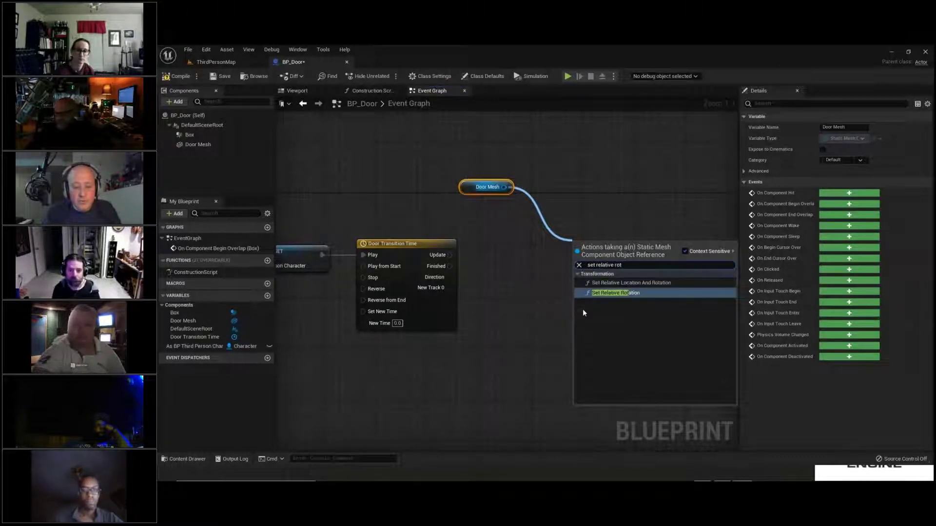
type("ation")
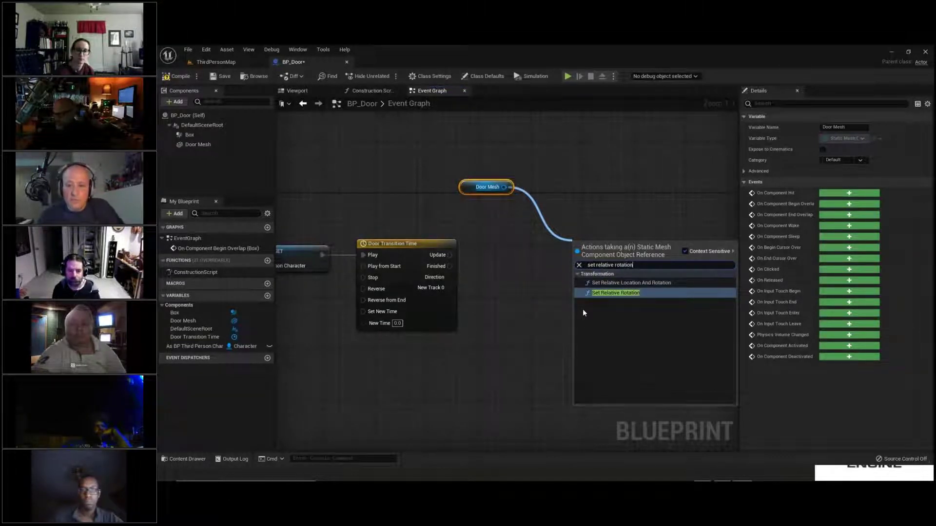
left_click(624, 293)
left_click_drag(613, 260, 587, 247)
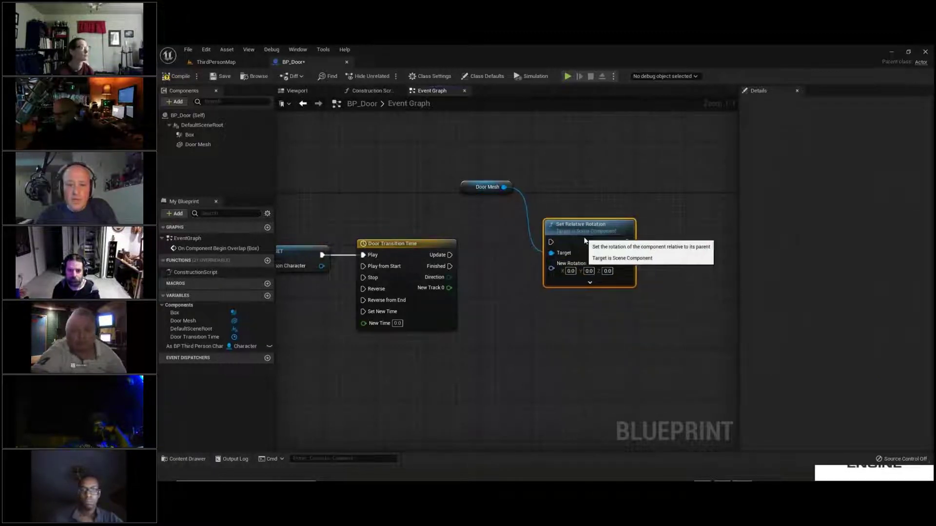
Run Set Relative Rotation from the timeline's Update output, split its New Rotation pin, and feed New Track 0 into New Rotation Z (Yaw).
left_click_drag(450, 255, 550, 249)
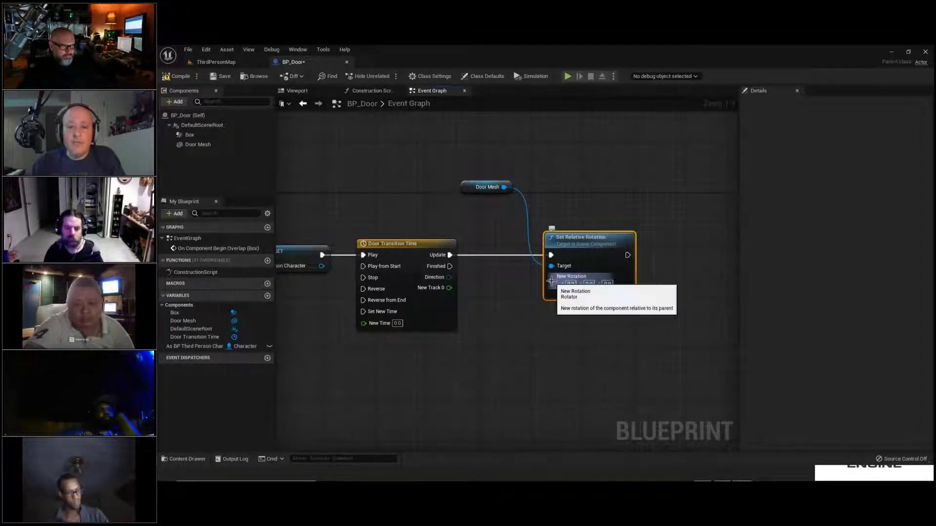
right_click(551, 281)
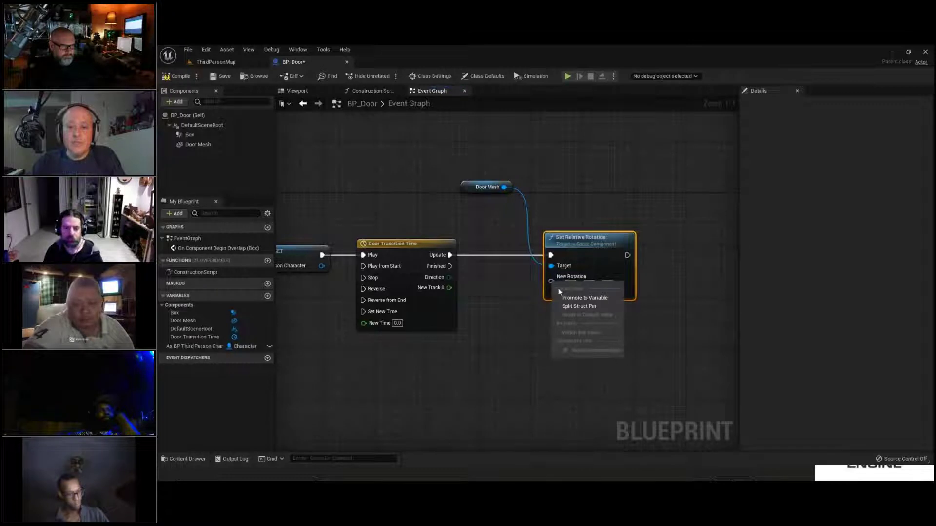
left_click(583, 306)
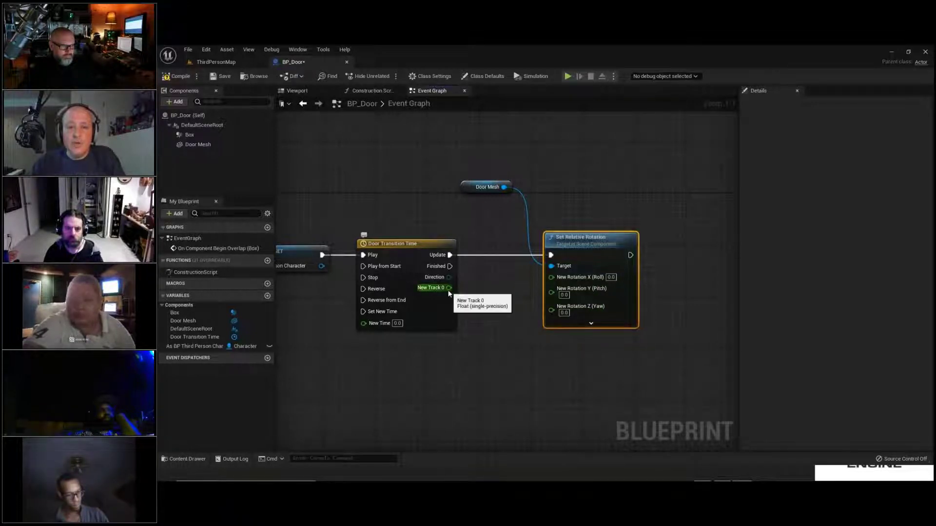
left_click_drag(448, 291, 552, 311)
Align the On Component Begin Overlap (Box) node with the cast node and check the door's box in the 3D preview.
right_click_drag(505, 332, 672, 312)
right_click_drag(468, 309, 620, 313)
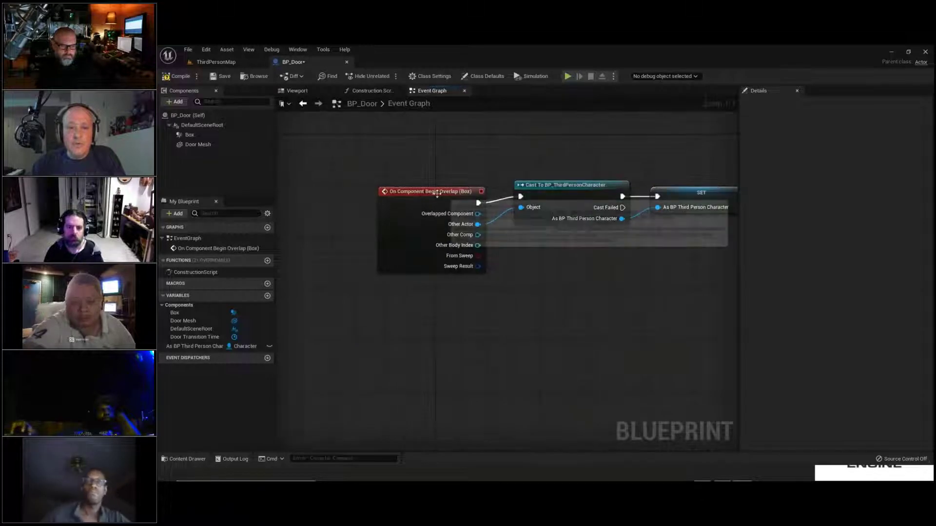
left_click_drag(437, 194, 437, 187)
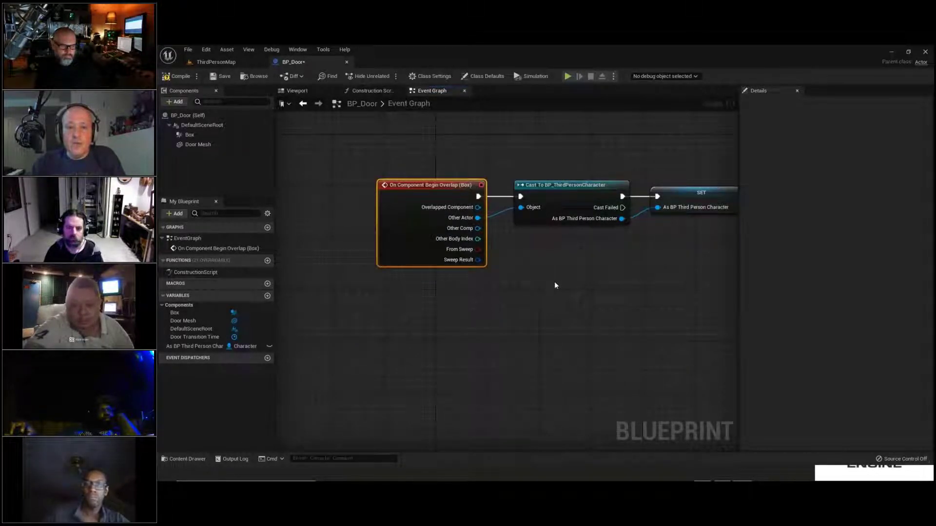
right_click_drag(551, 283, 461, 278)
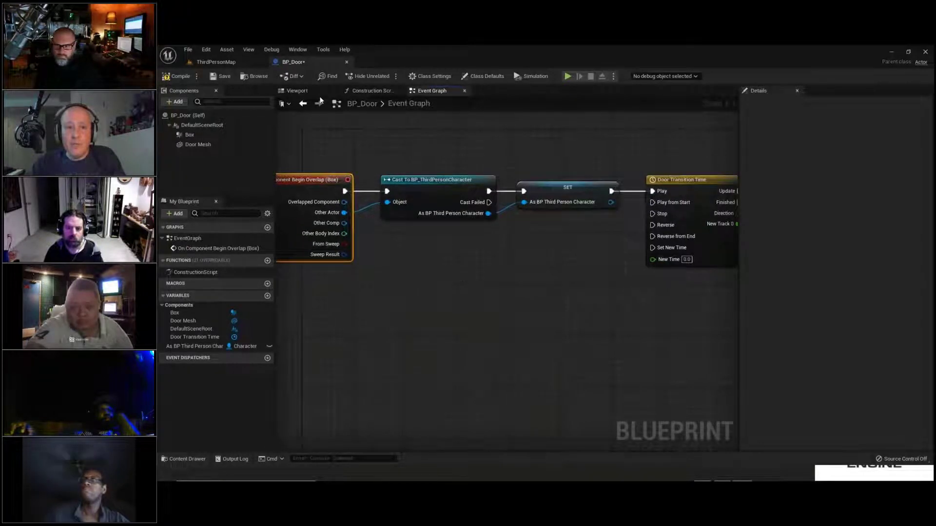
left_click(298, 91)
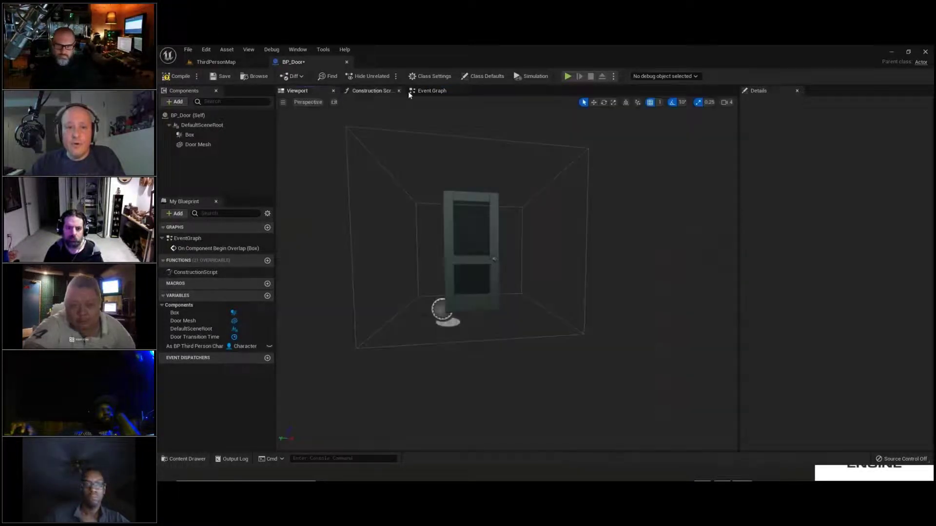
left_click(429, 91)
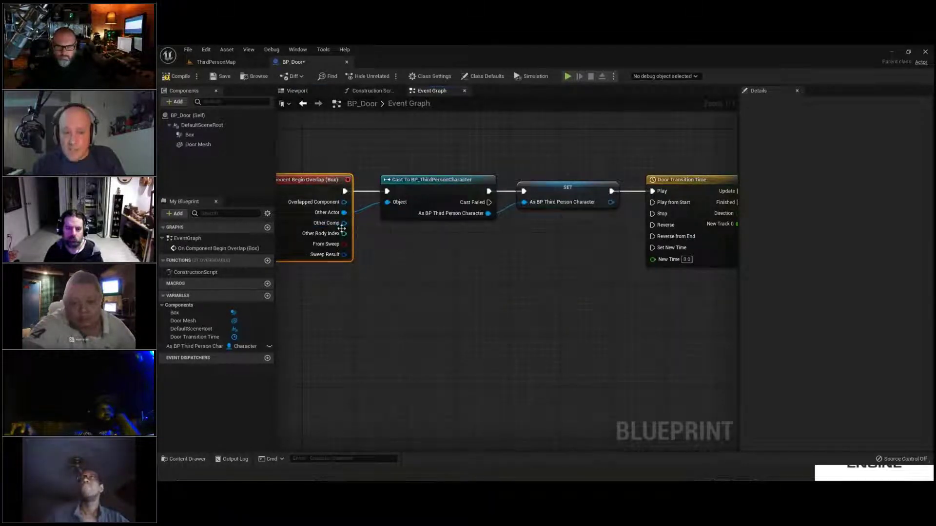
Rewire the SET node's execution output to the timeline's Play from Start input and save the door blueprint.
right_click_drag(501, 263, 320, 300)
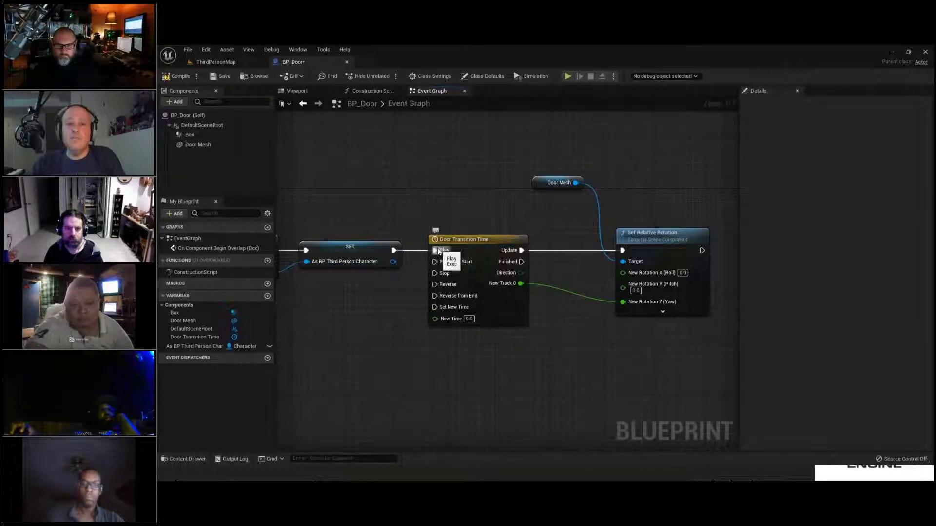
left_click(369, 256)
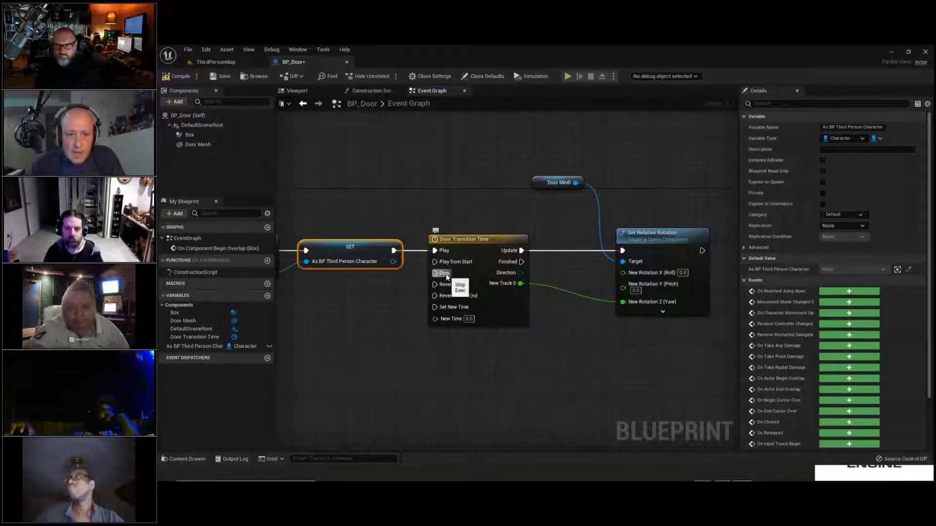
left_click_drag(392, 251, 434, 262)
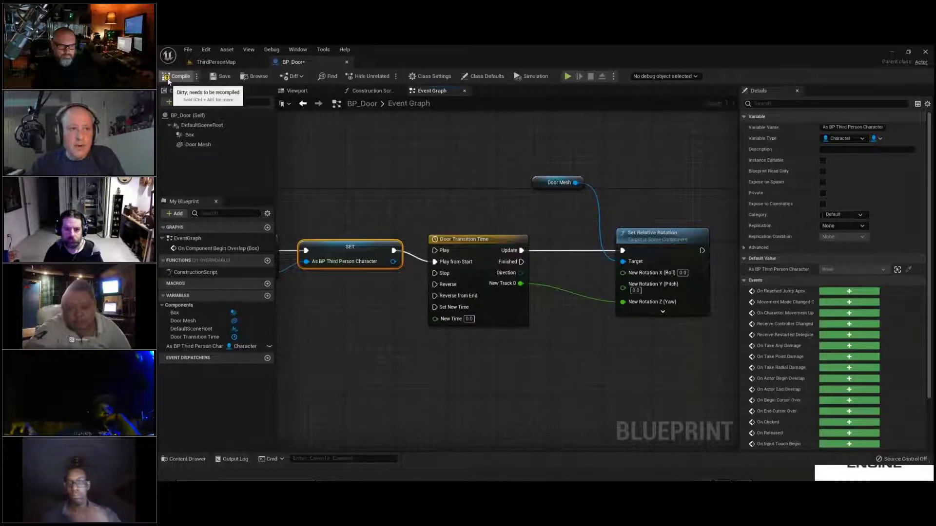
left_click(221, 76)
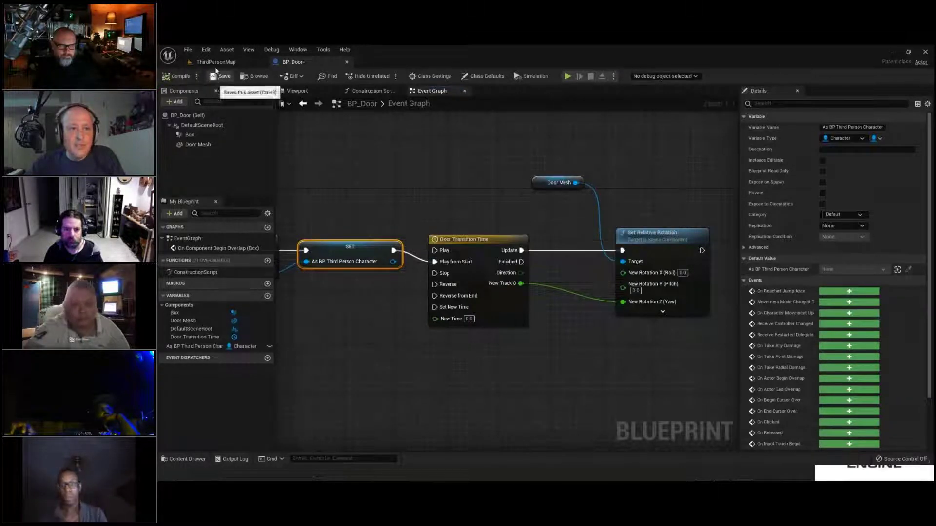
Place BP_Door from the DoorBlueprint folder into ThirdPersonMap, in front of the white building's doorway.
left_click(214, 62)
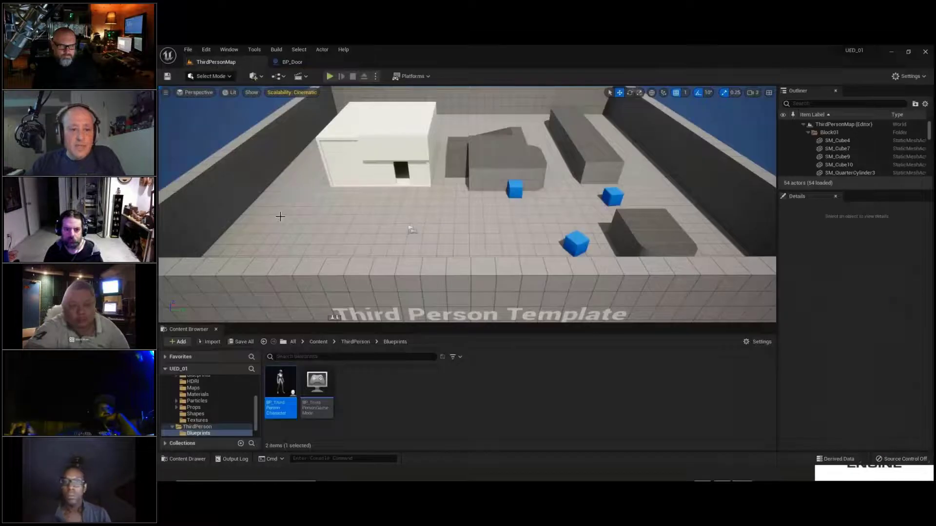
left_click(319, 342)
double_click(317, 405)
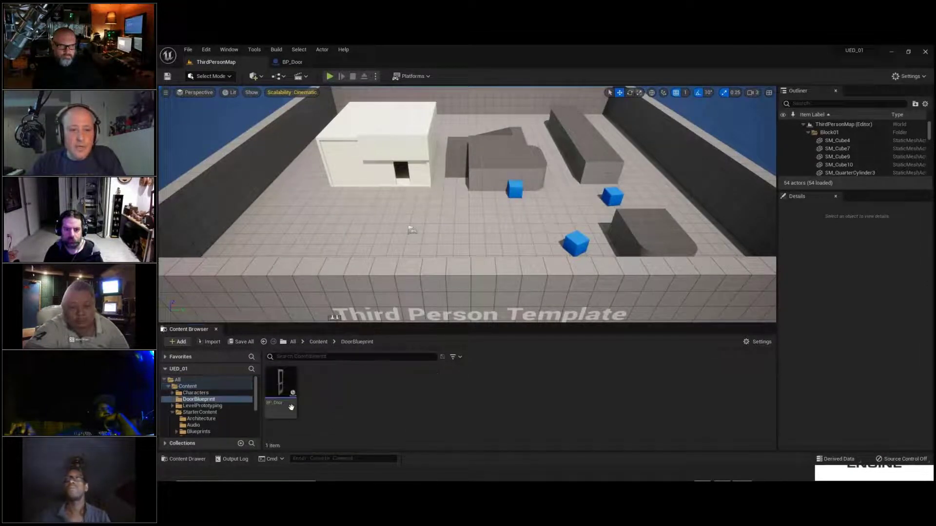
left_click_drag(291, 407, 406, 201)
Play-test the level by moving the character to the door and away from it, and end the play session.
left_click(330, 76)
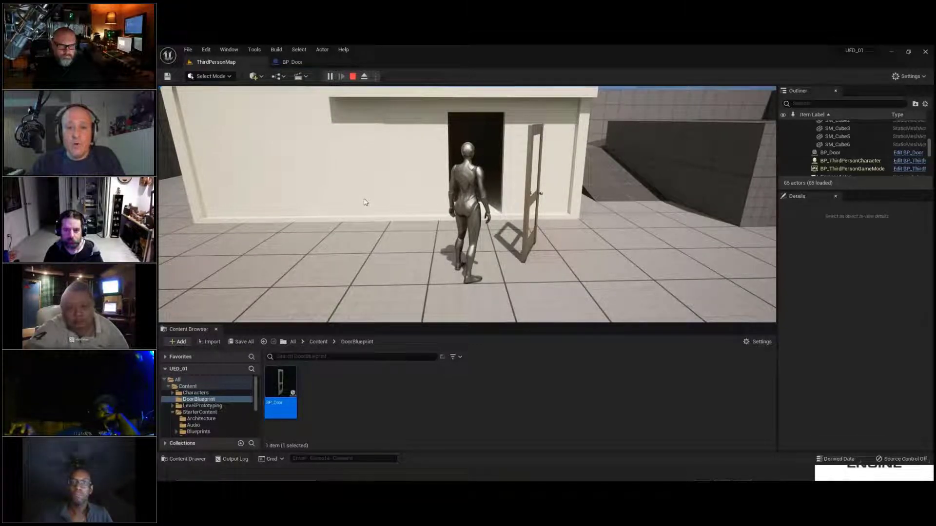
key("s")
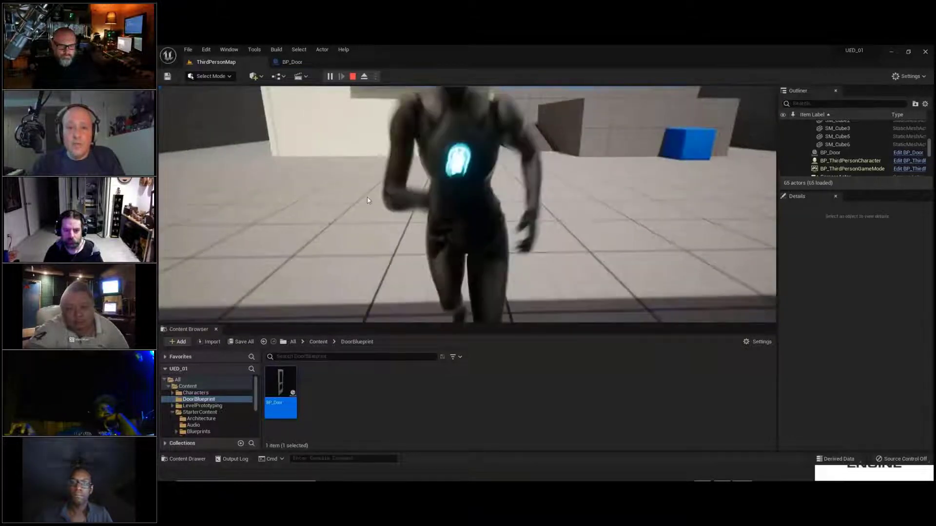
key("w")
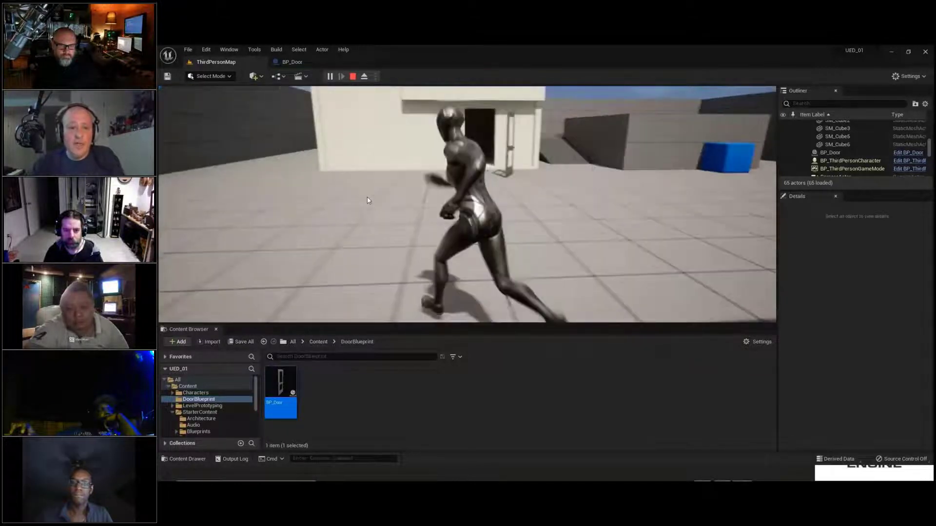
key("Escape")
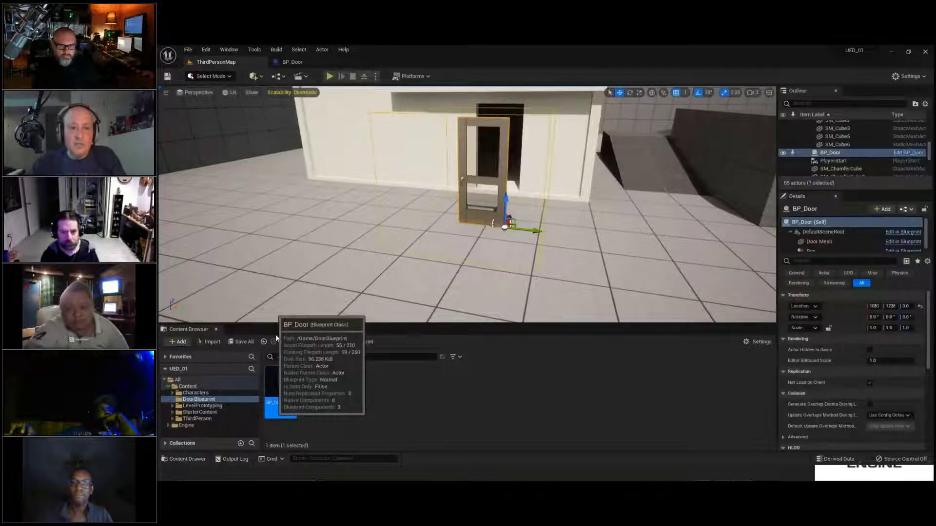
Reopen the BP_Door event graph and add an OnComponentEndOverlap event for the Box component.
double_click(273, 413)
right_click_drag(521, 258, 529, 255)
right_click_drag(423, 296, 615, 251)
left_click(423, 155)
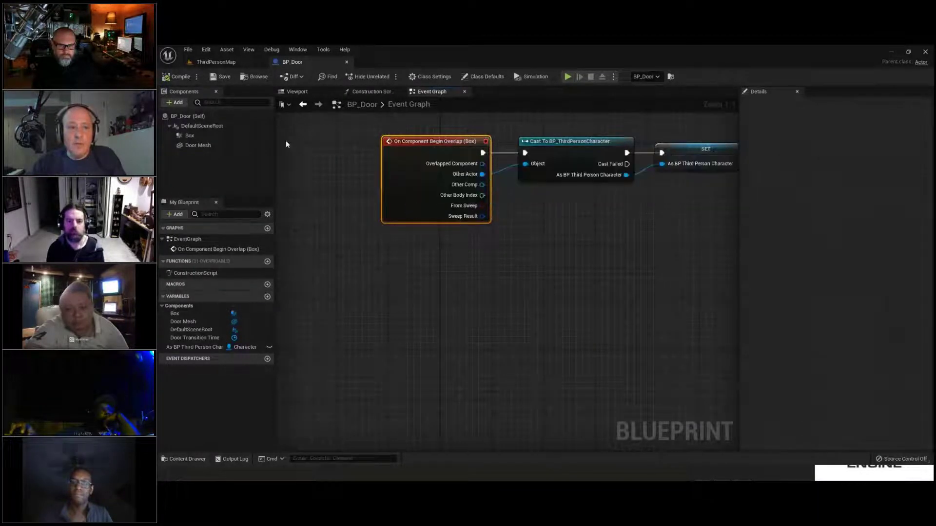
left_click(186, 136)
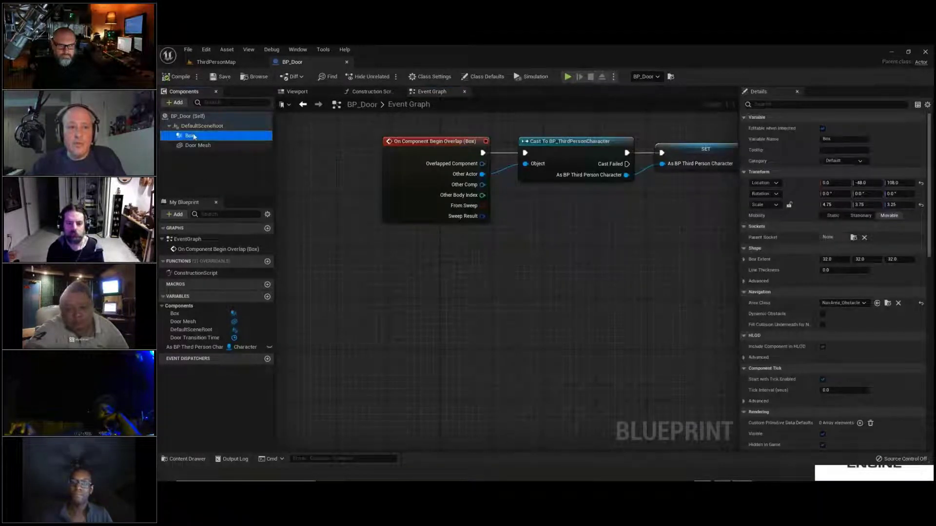
right_click(193, 137)
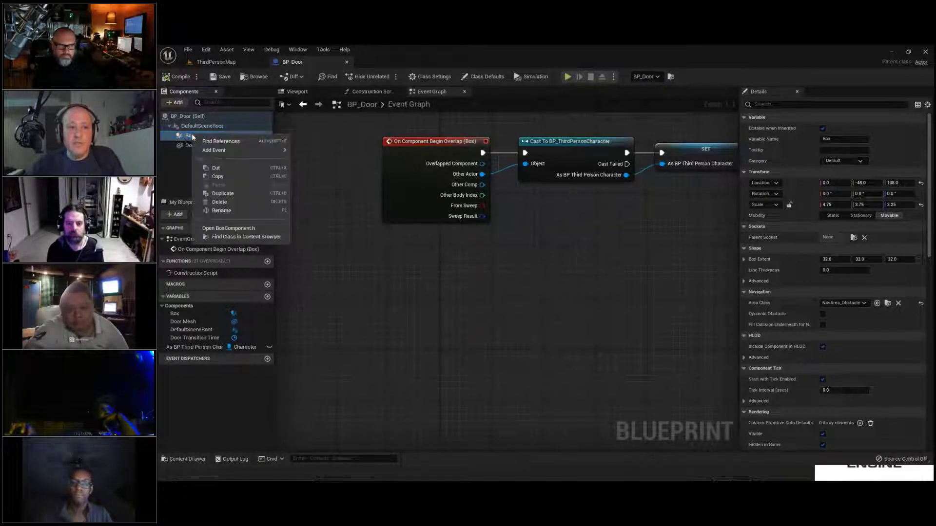
mouse_move(229, 150)
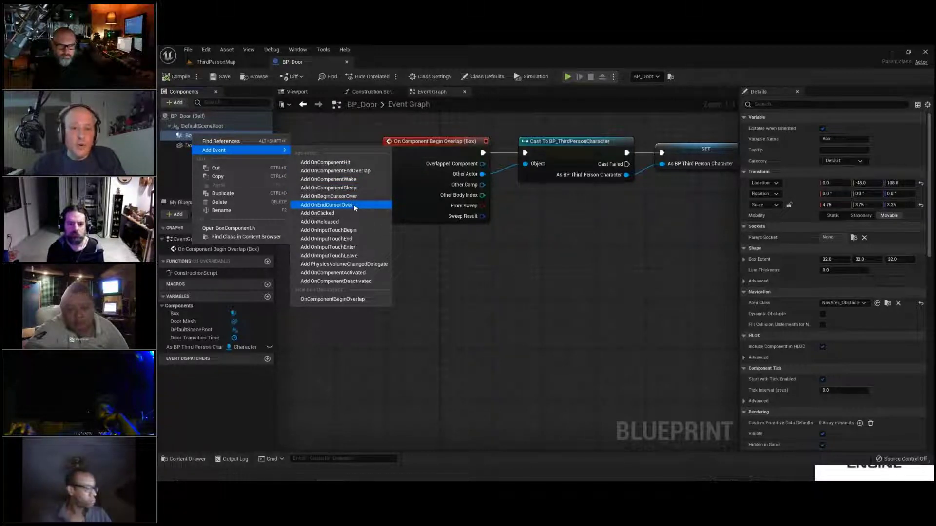
left_click(335, 170)
Connect the On Component End Overlap (Box) execution output to the timeline's Reverse from End input and save the door blueprint.
right_click_drag(610, 294, 414, 388)
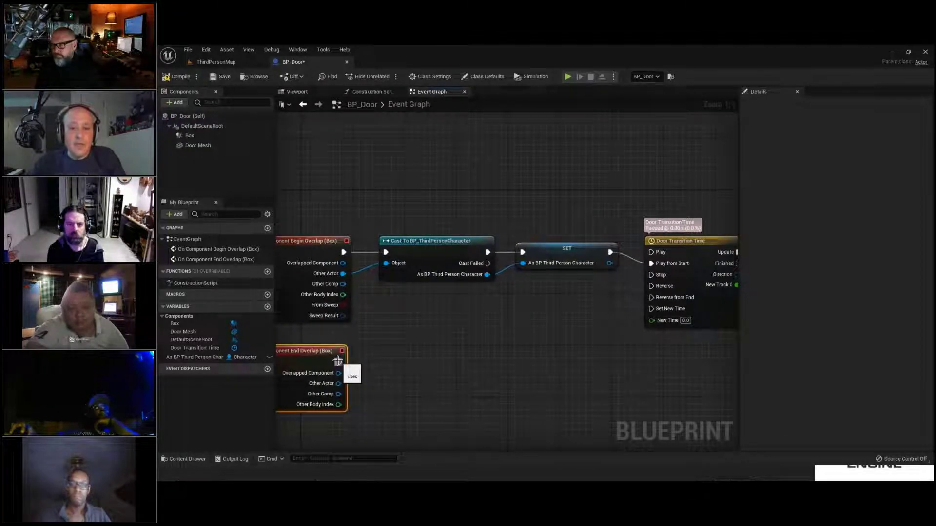
left_click_drag(339, 362, 651, 298)
right_click_drag(463, 377, 526, 333)
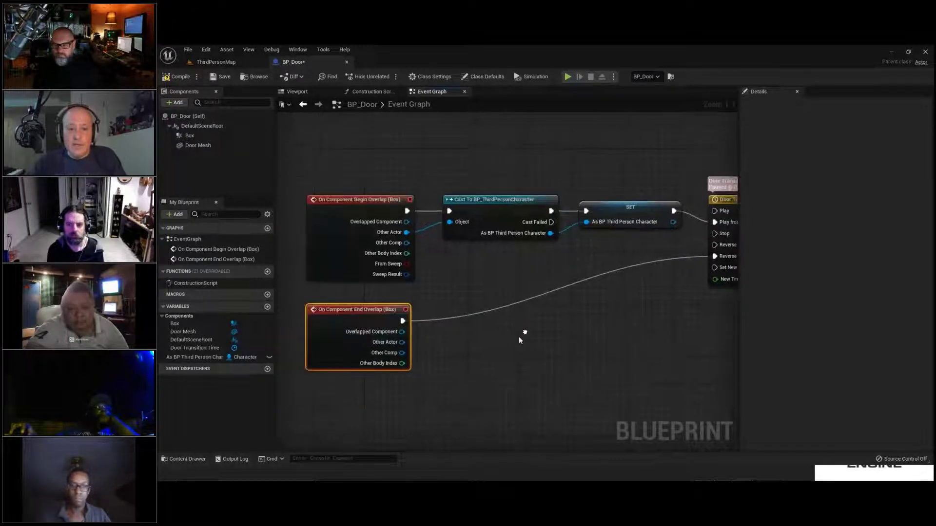
left_click(221, 77)
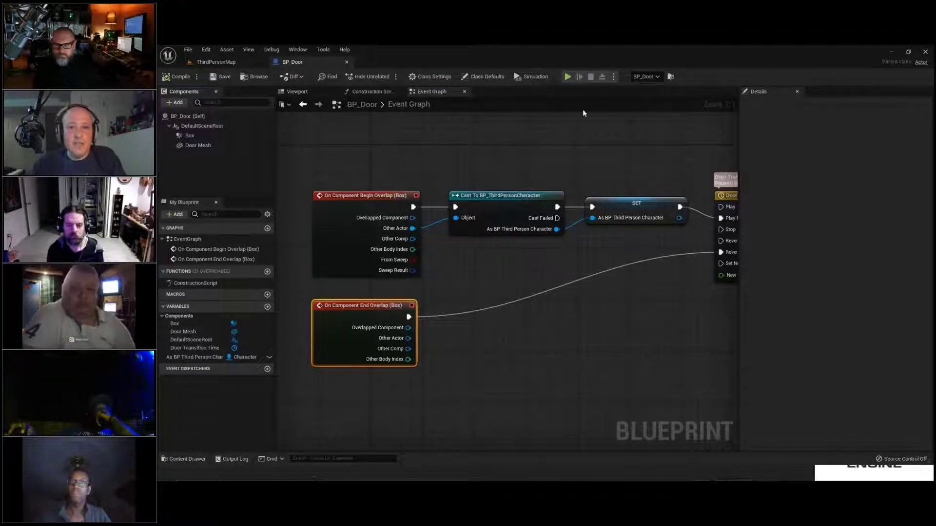
Play-test ThirdPersonMap by moving the character to the door and away from it twice, and end the play session.
left_click(216, 62)
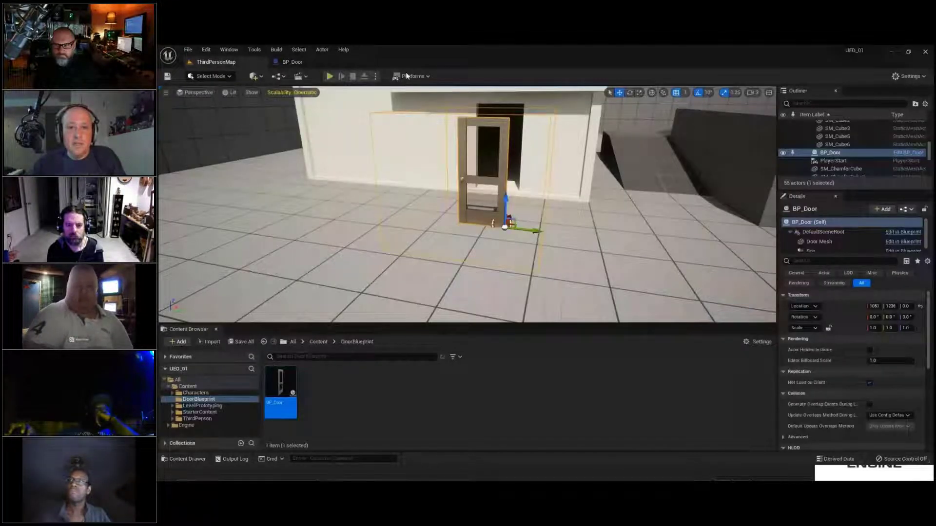
left_click(329, 76)
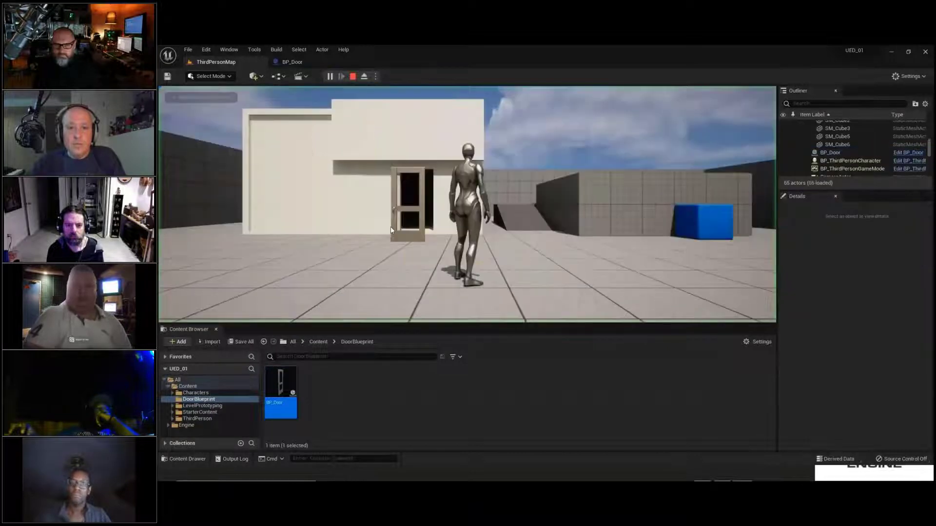
key("w")
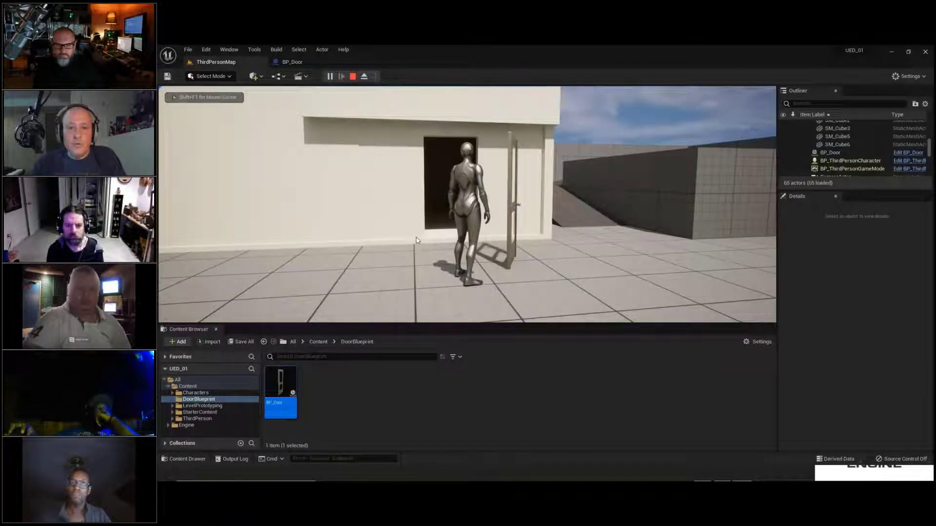
key("a")
key("s")
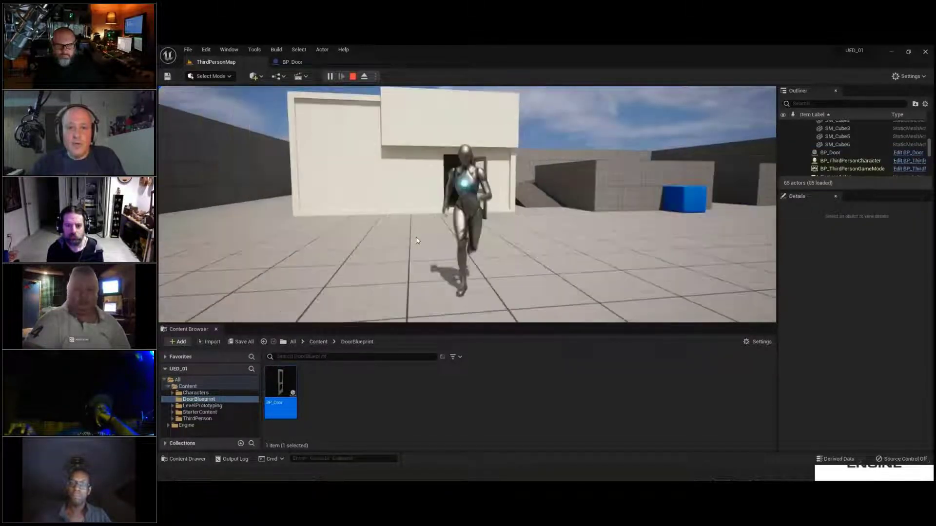
key("w")
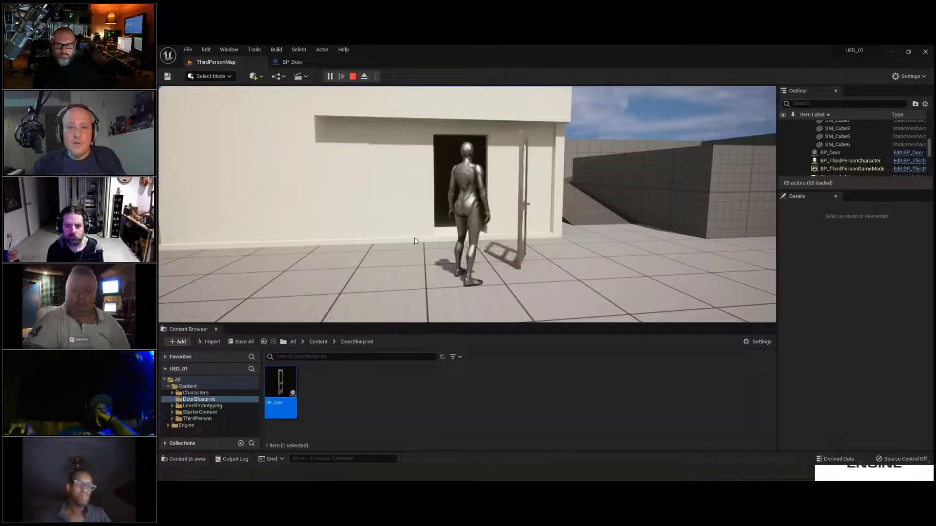
key("s")
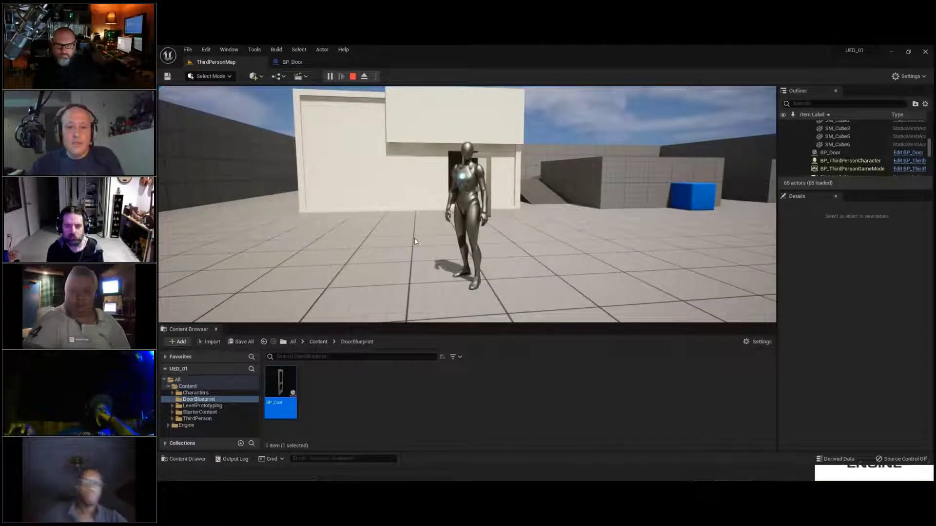
key("Escape")
Move BP_Door sideways clear of the building's doorway and place SM_DoorFrame from the StarterContent Props folder in the opening.
left_click_drag(522, 219, 584, 203)
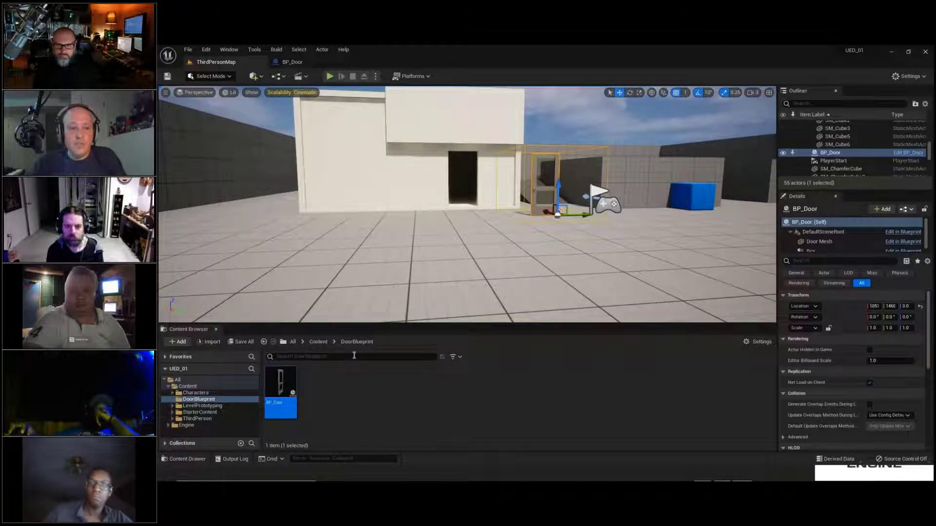
left_click(317, 342)
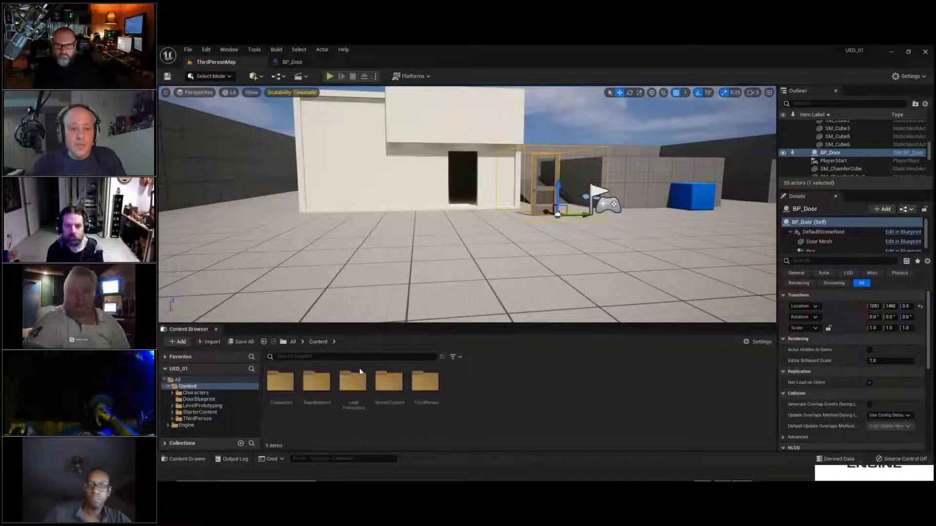
key("w")
mouse_move(382, 314)
right_mouse_down()
mouse_move(439, 248)
mouse_move(382, 314)
right_mouse_up()
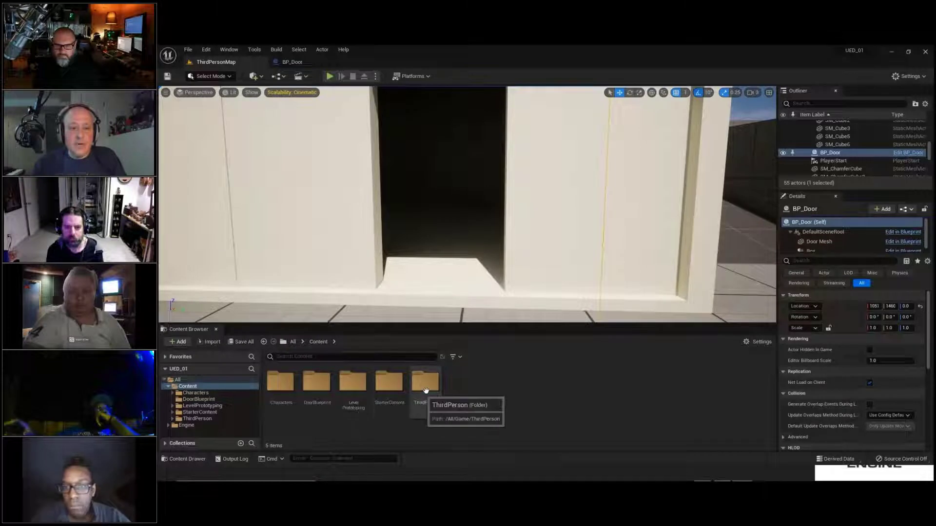
double_click(389, 382)
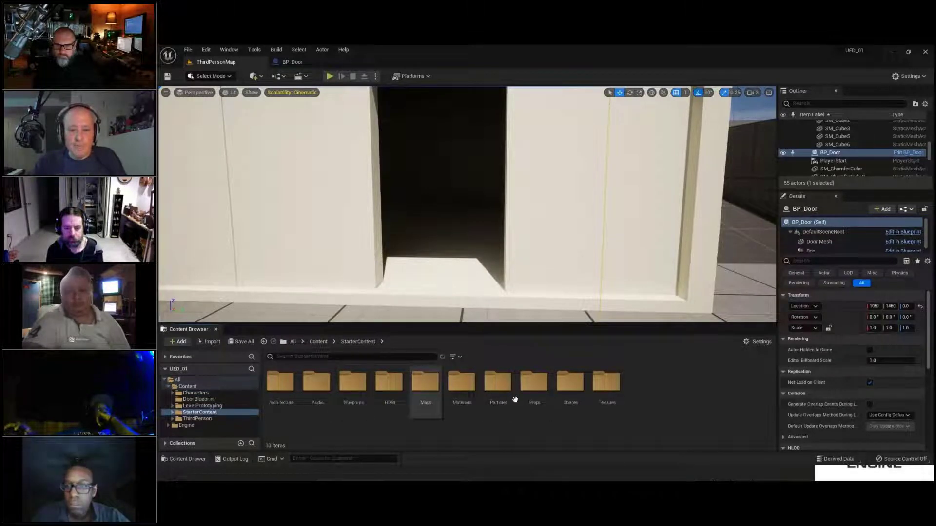
double_click(538, 386)
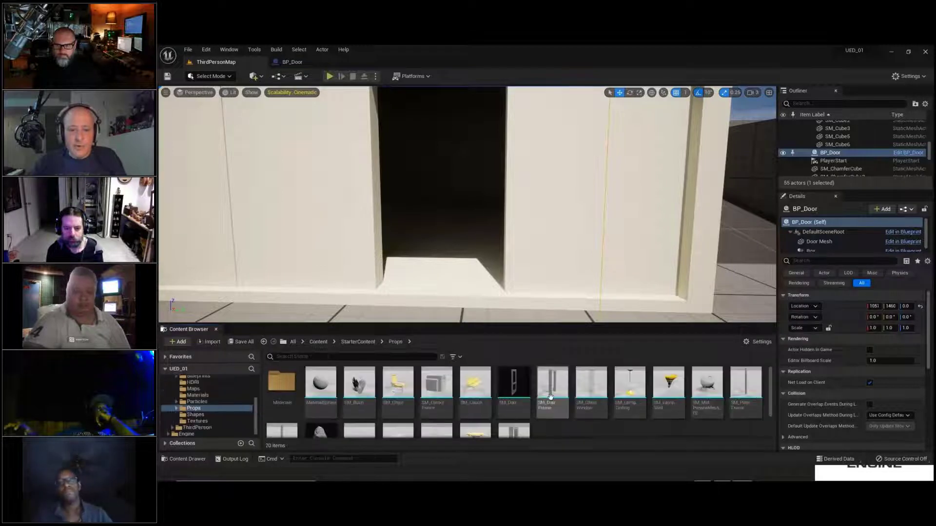
left_click_drag(550, 396, 452, 295)
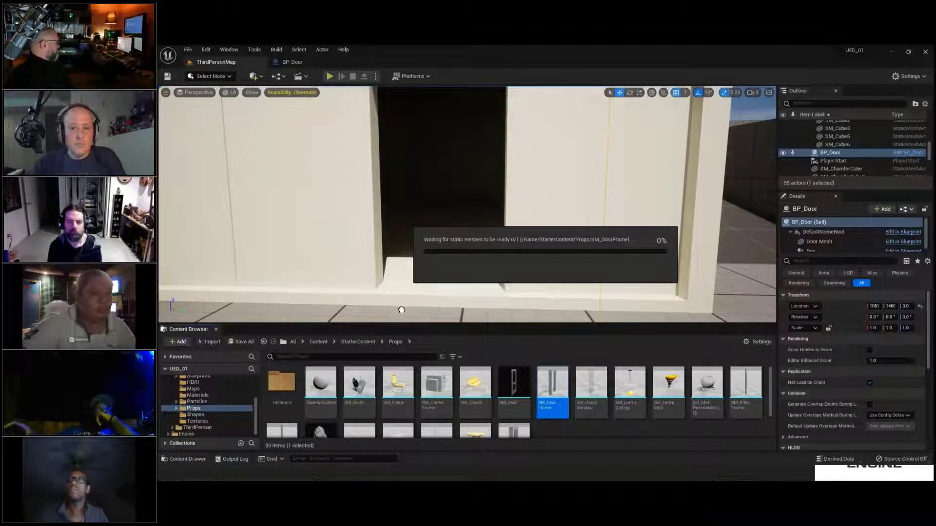
left_click_drag(420, 314, 441, 288)
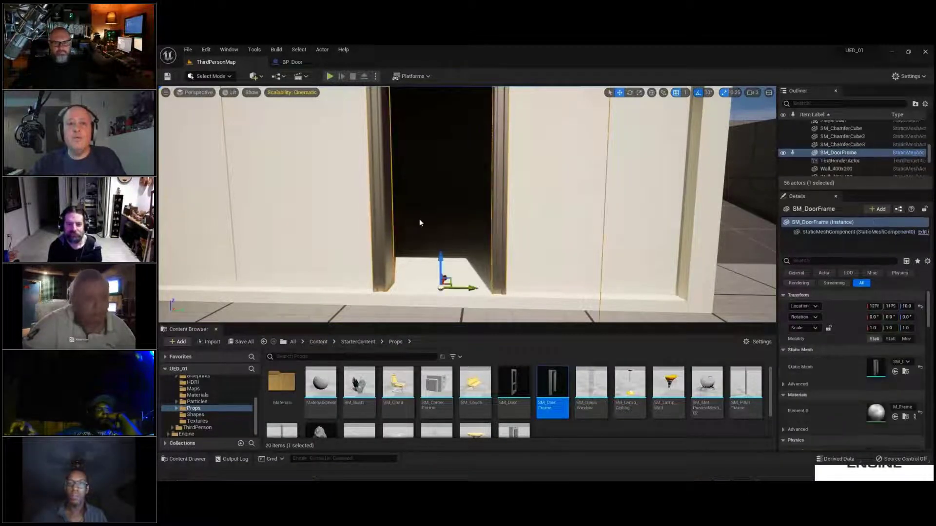
Nudge the door frame sideways and in depth to fit the doorway, checking it from inside the building.
key("f")
right_click_drag(419, 215, 419, 256)
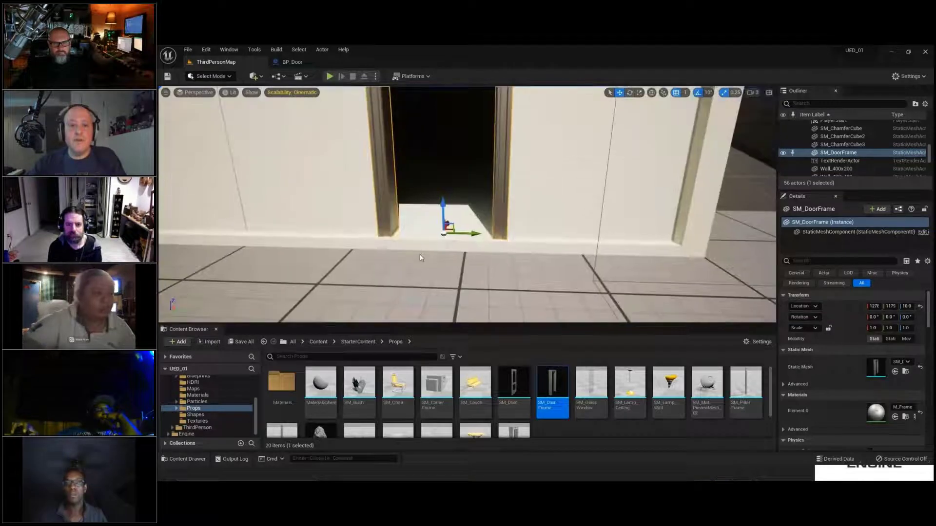
mouse_move(473, 237)
left_mouse_down()
mouse_move(464, 237)
mouse_move(473, 239)
left_mouse_up()
key("w")
right_click_drag(467, 229, 315, 234)
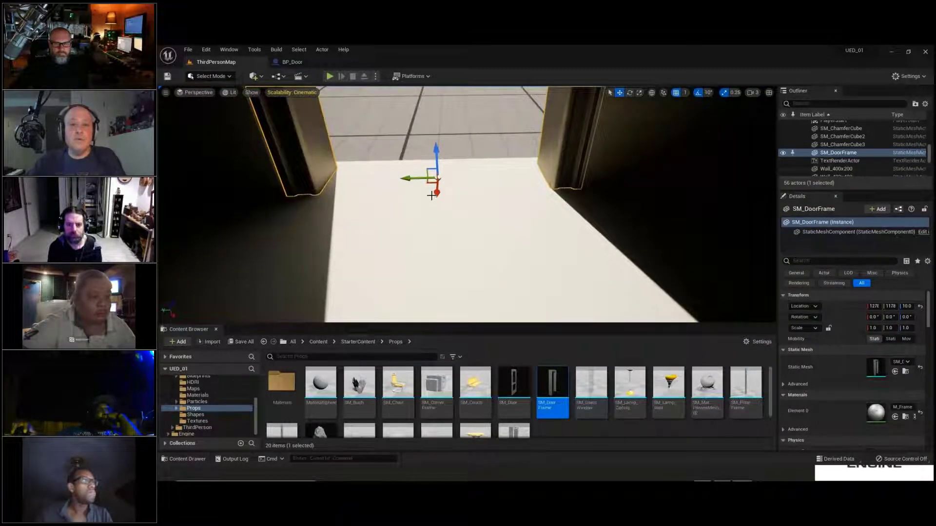
right_click_drag(439, 194, 157, 139)
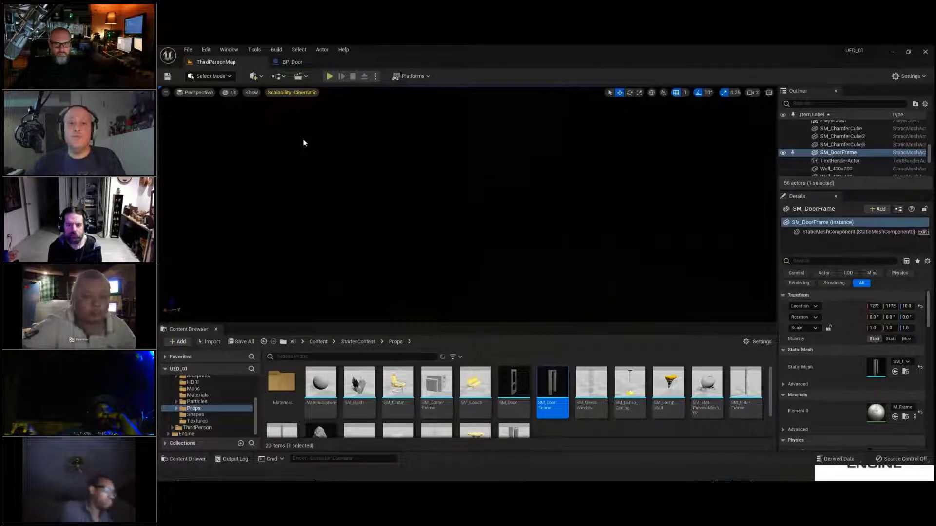
right_click_drag(304, 143, 572, 163)
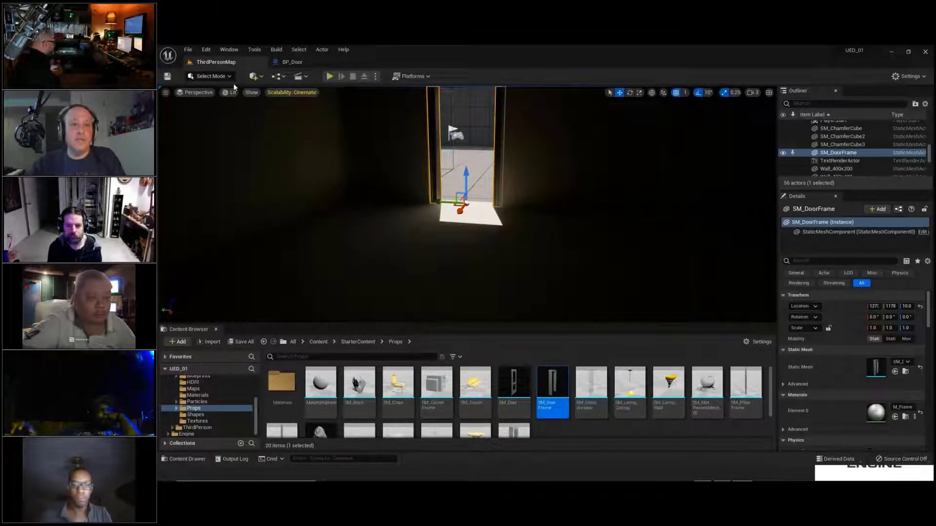
Show the Place Actors panel and place a Point Light on the floor inside the building.
left_click(219, 76)
left_click(219, 77)
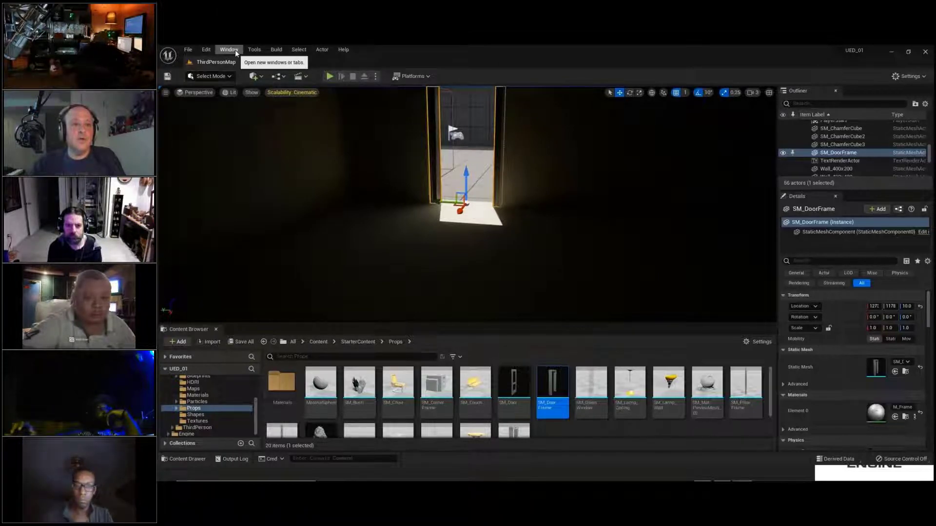
left_click(252, 49)
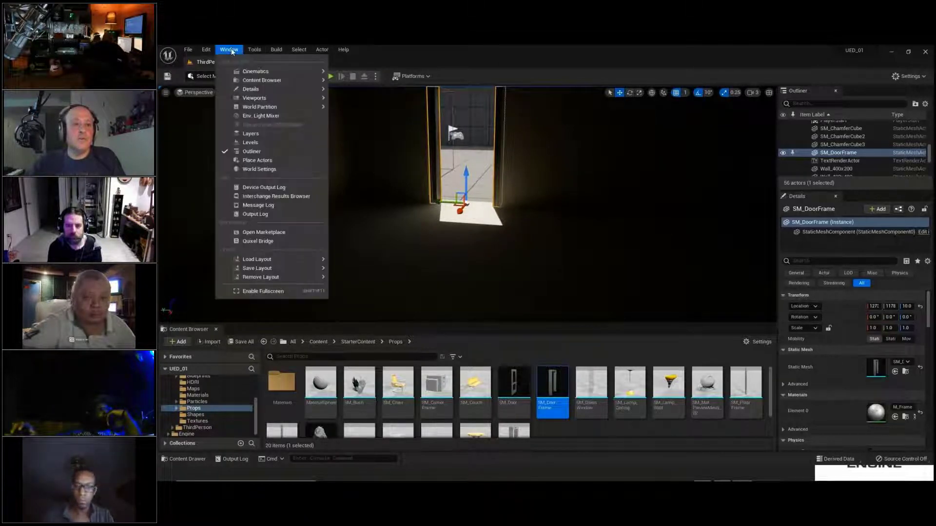
left_click(266, 161)
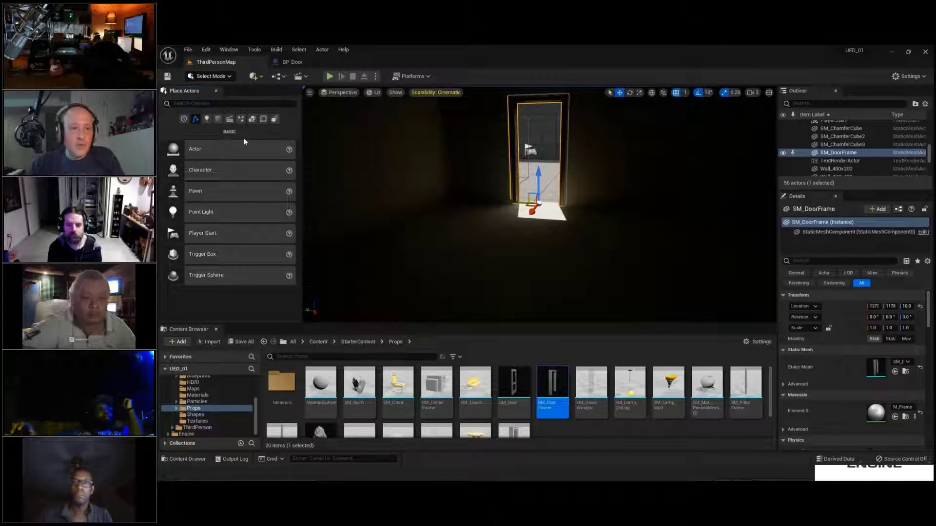
left_click(224, 48)
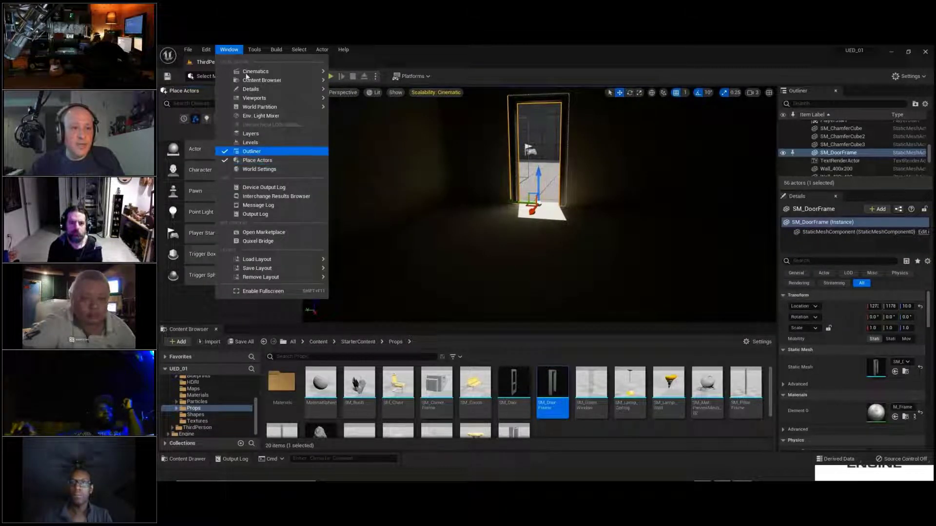
left_click(239, 49)
left_click_drag(173, 213, 639, 298)
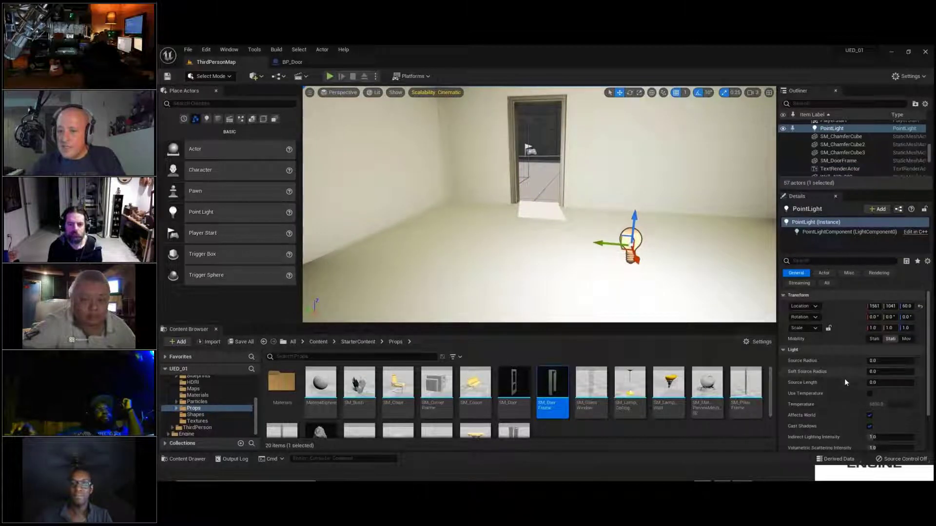
Move the point light sideways across the room and reduce its attenuation radius to about 187.
scroll(844, 385, "down", 3)
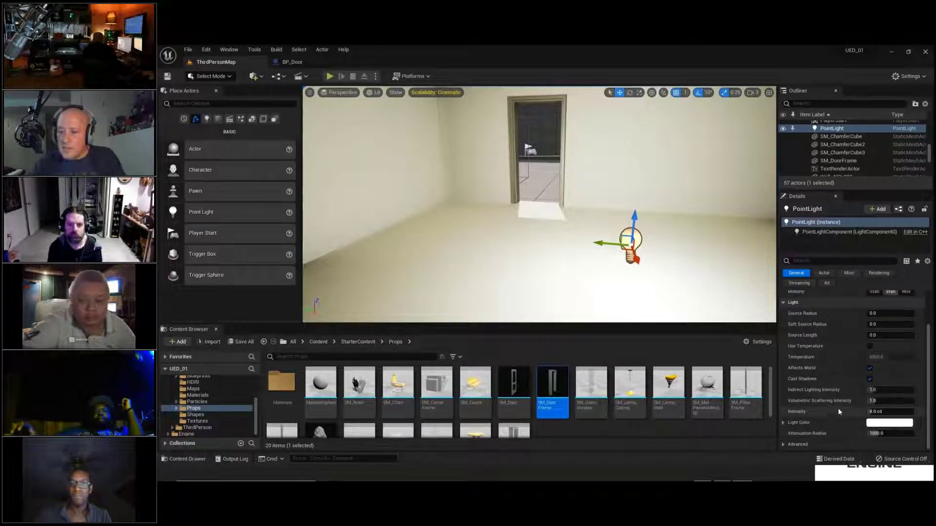
left_click_drag(603, 242, 404, 151)
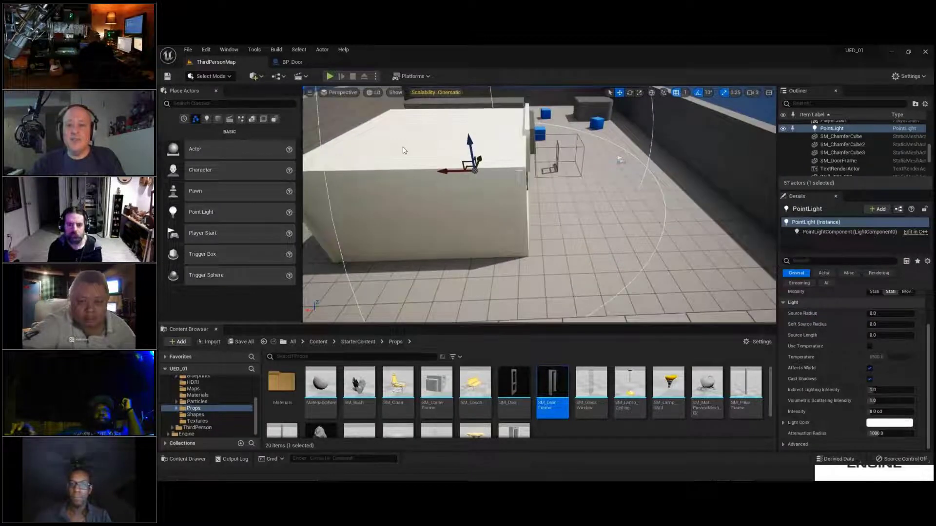
scroll(403, 150, "down", 5)
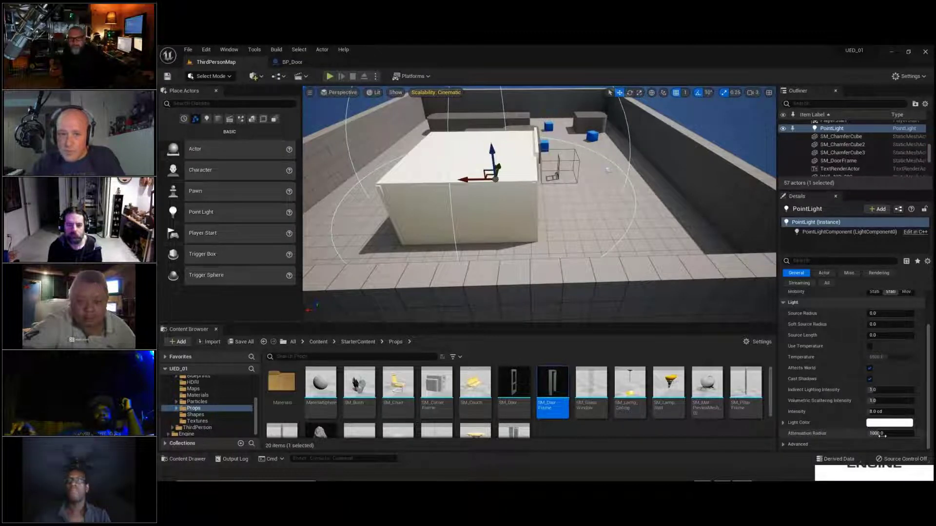
left_click_drag(884, 434, 818, 434)
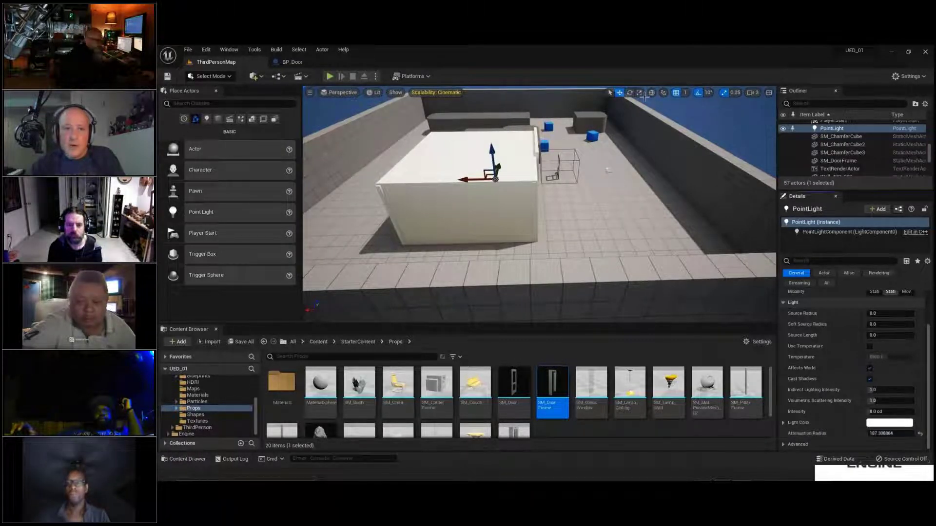
Play-test the level by running the character through the doorway into the lit room, and end the play session.
left_click(328, 77)
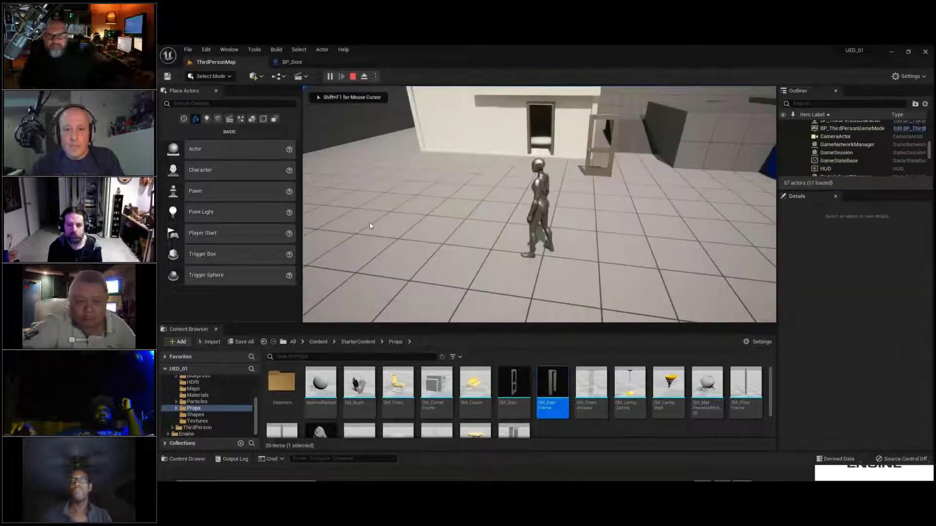
key("w")
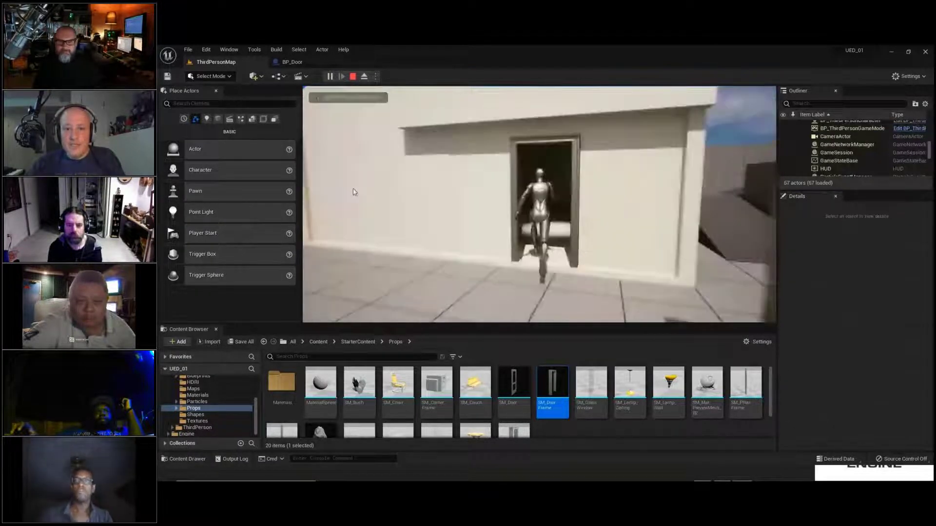
key("w")
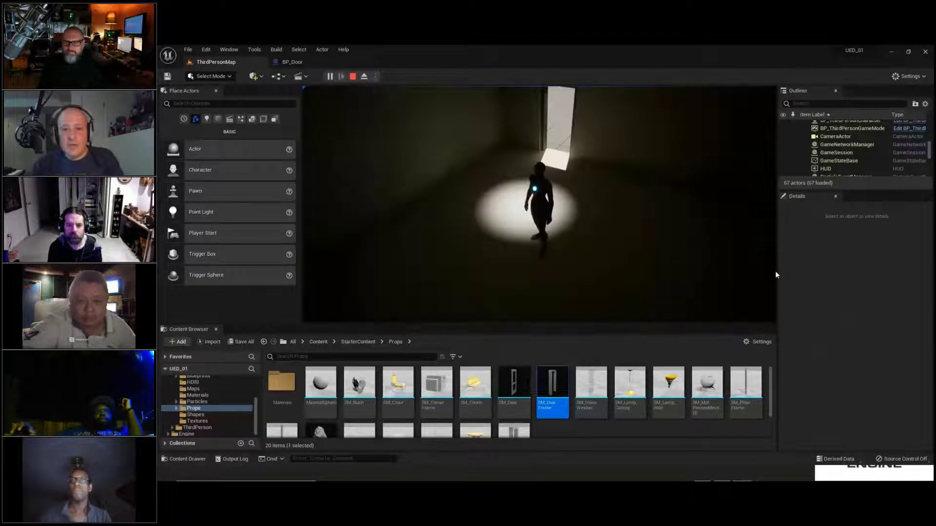
key("Escape")
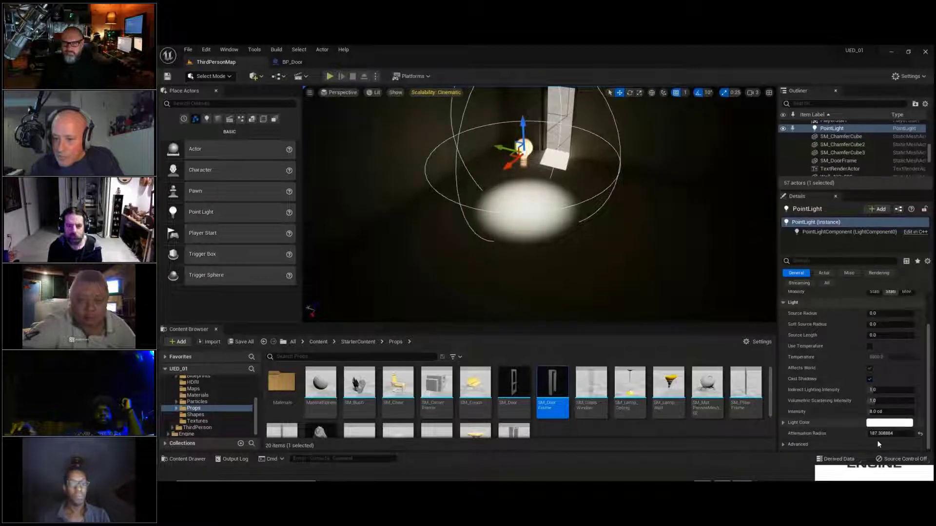
Enlarge the point light's attenuation radius to light the whole room, shift the light sideways and raise it above the floor.
left_click_drag(881, 434, 899, 434)
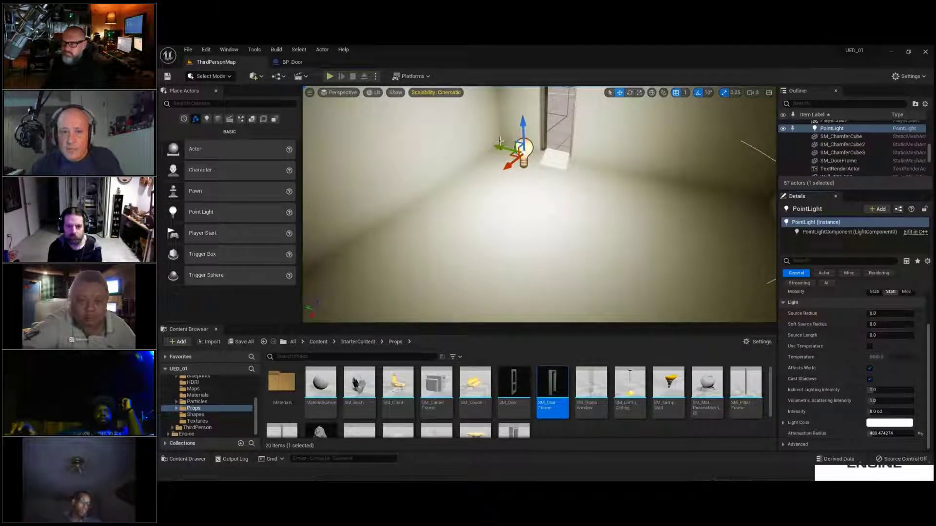
left_click_drag(489, 146, 556, 149)
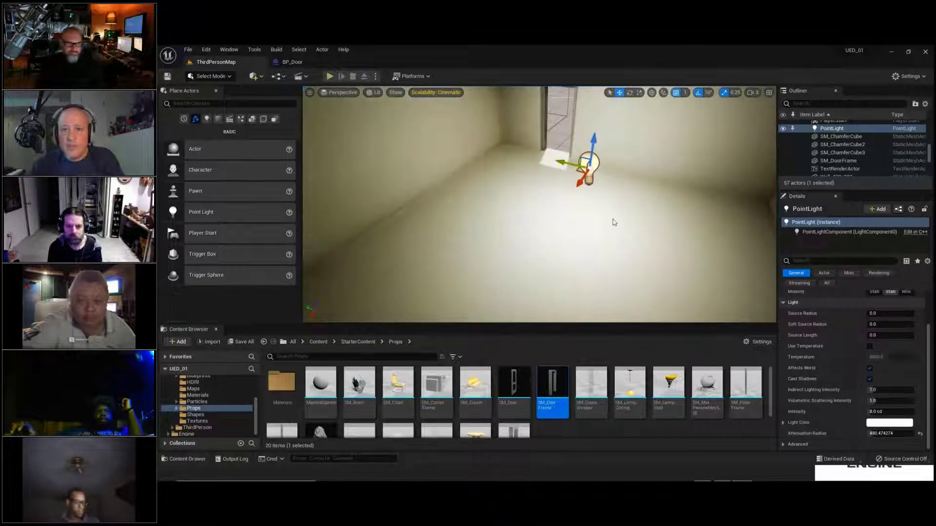
right_click_drag(613, 219, 636, 168)
left_click_drag(546, 267, 546, 166)
Select BP_Door outside the building and move it across the floor in front of the framed doorway.
right_click_drag(544, 231, 157, 243)
key("w")
key("s")
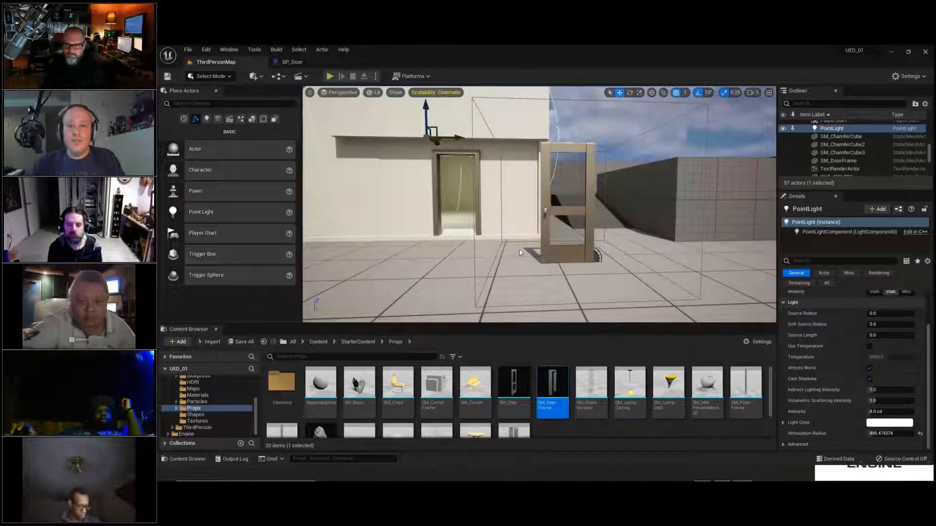
left_click(563, 256)
left_click_drag(620, 265, 489, 270)
right_click_drag(489, 270, 391, 226)
left_click_drag(411, 237, 568, 223)
right_click_drag(568, 223, 668, 212)
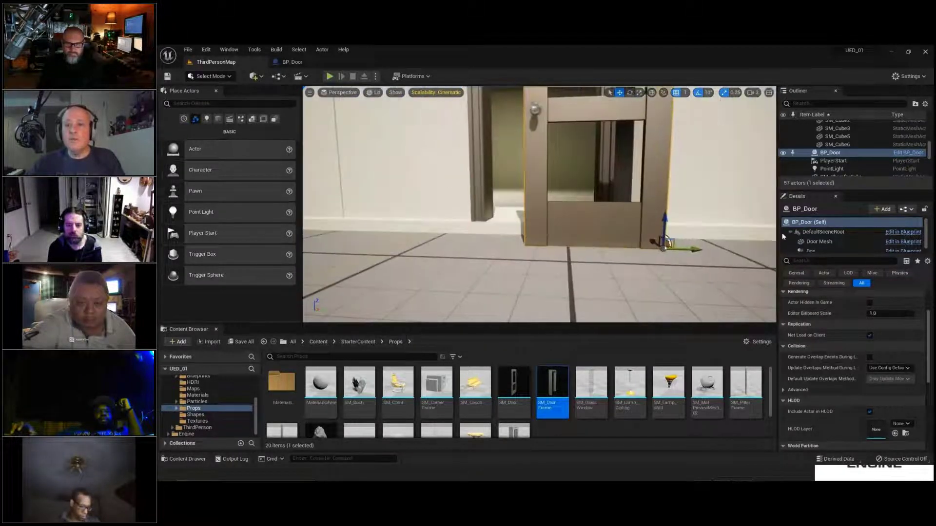
Align BP_Door sideways with the opening, raise it above the threshold and push it back into the door frame.
left_click_drag(695, 250, 644, 249)
right_click_drag(646, 249, 595, 227)
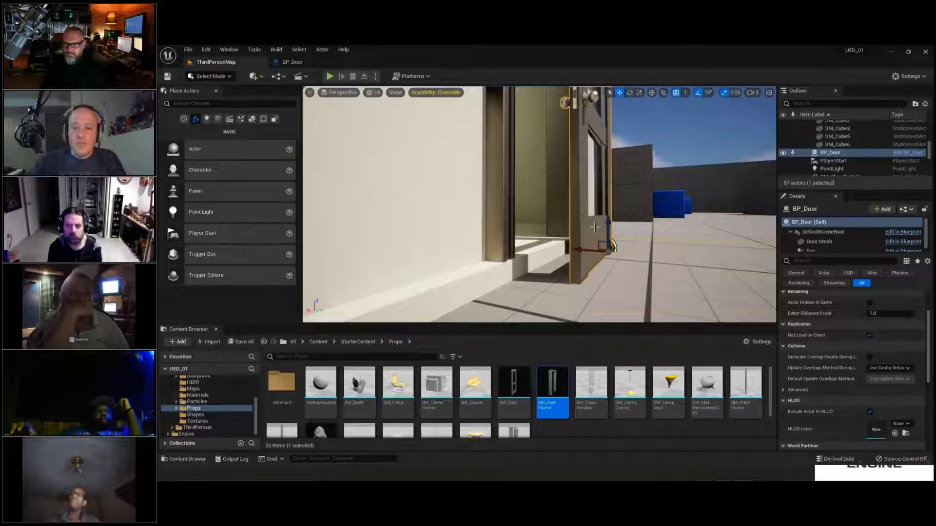
left_click_drag(609, 223, 615, 196)
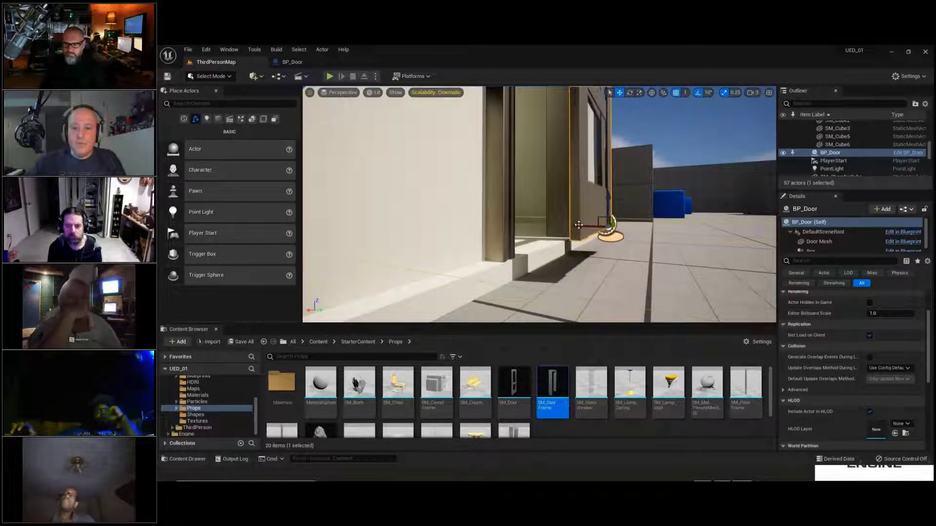
left_click_drag(578, 227, 583, 205)
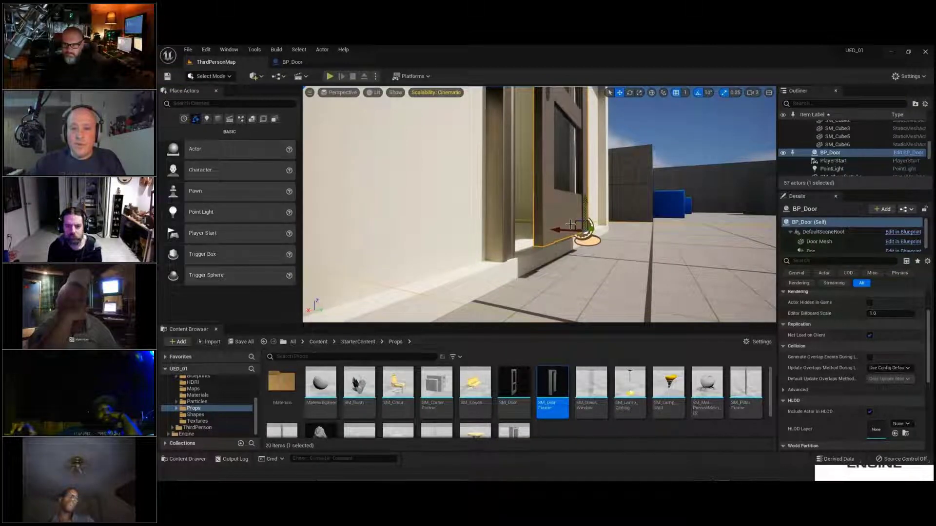
right_click_drag(562, 229, 598, 232)
left_click_drag(498, 244, 497, 248)
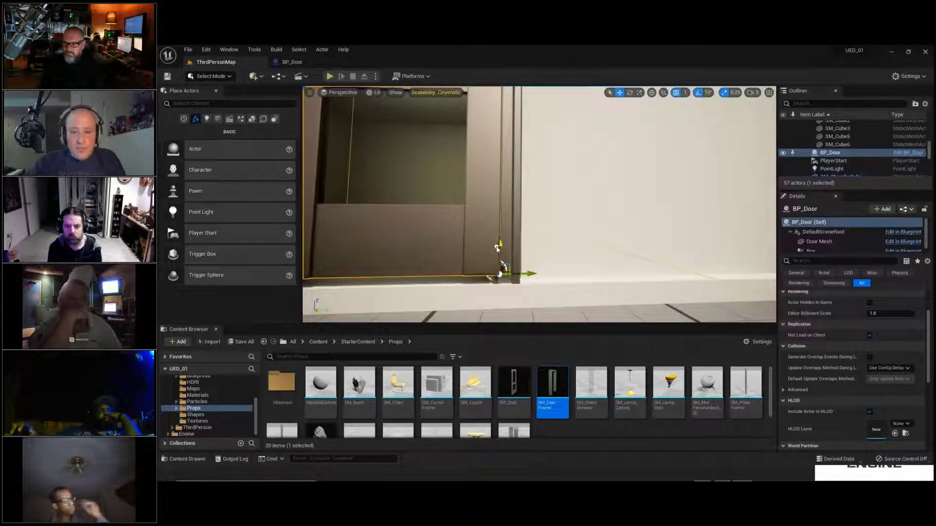
Fine-tune BP_Door's sideways position and height so it fits in the frame, adjusting it from outside and inside.
right_click_drag(502, 262, 525, 264)
left_click_drag(701, 254, 698, 256)
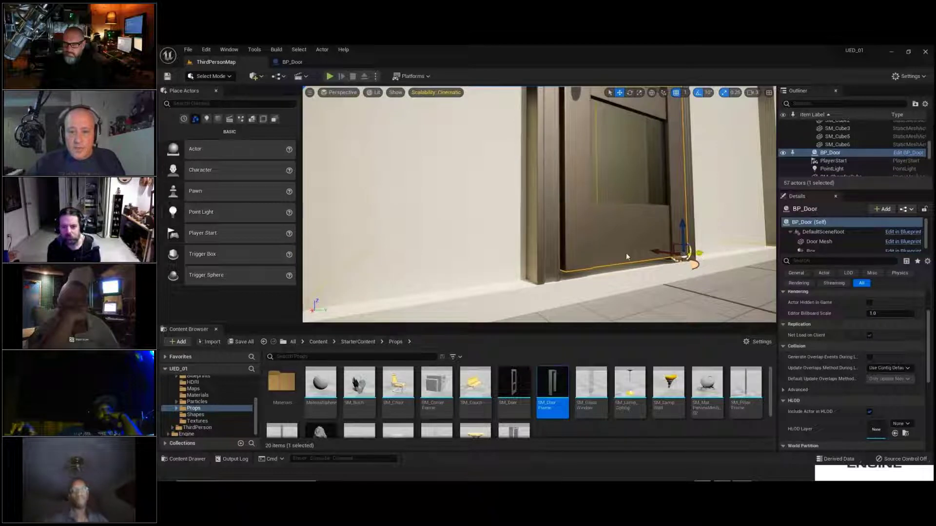
right_click_drag(626, 253, 618, 256)
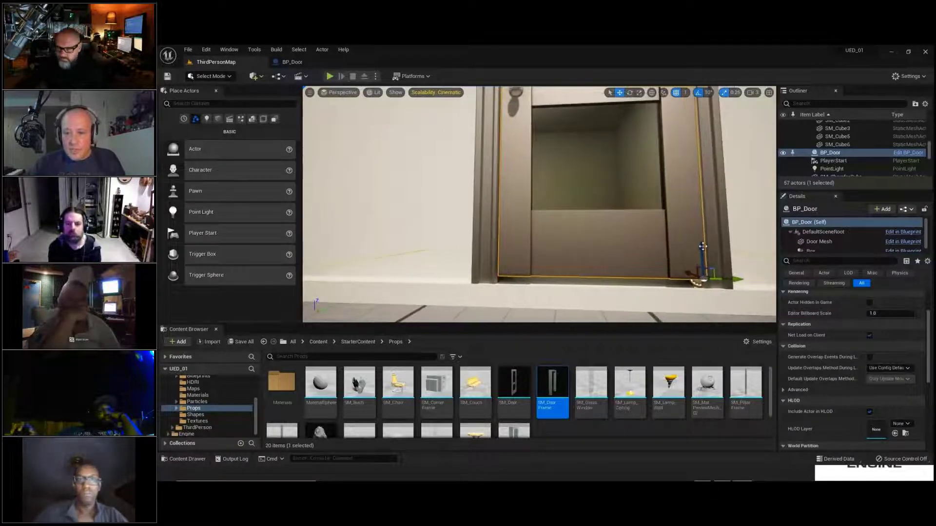
left_click_drag(701, 249, 702, 254)
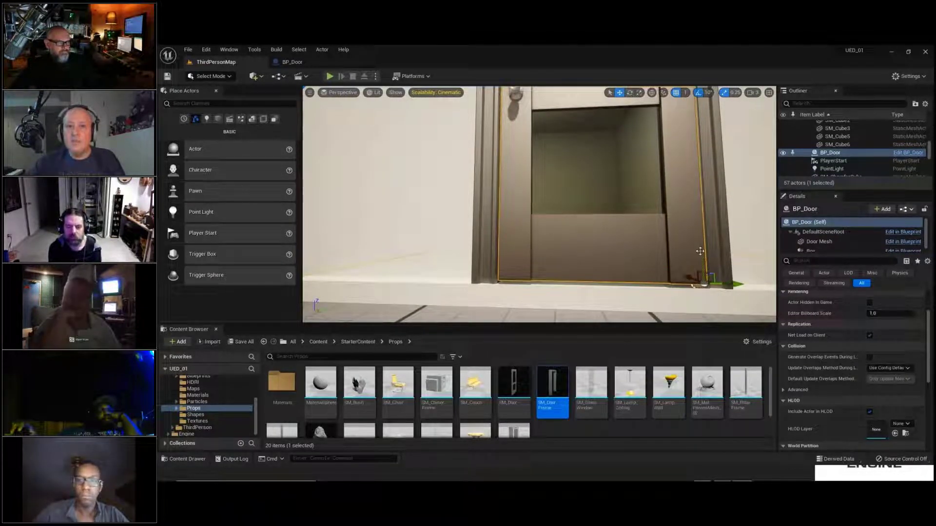
right_click_drag(700, 251, 682, 229)
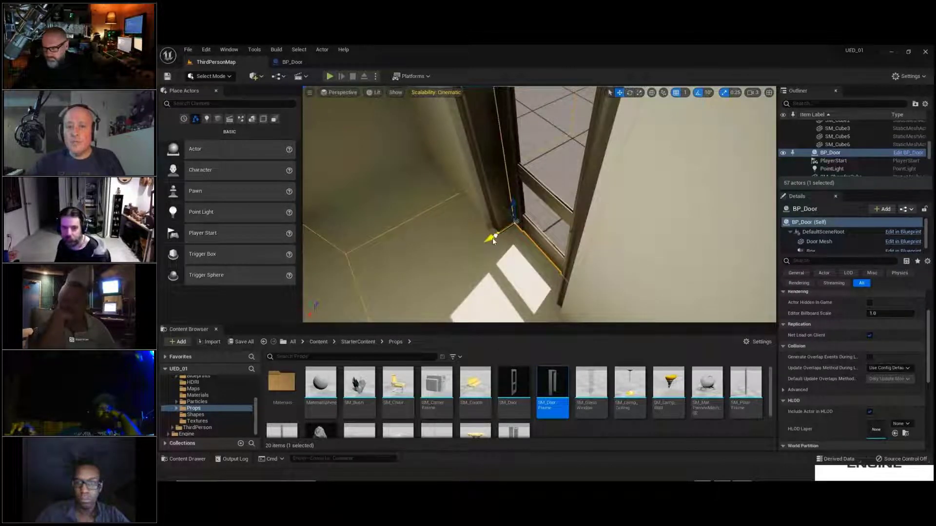
left_click_drag(496, 236, 490, 243)
Check the door's fit from outside, and save the modified BP_Door, PointLight and SM_DoorFrame actors.
right_click_drag(490, 242, 258, 177)
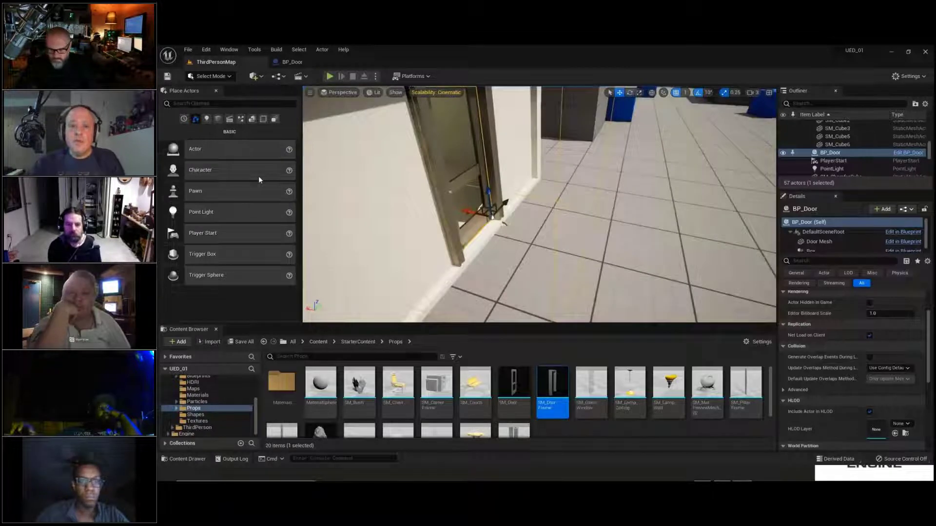
key("f")
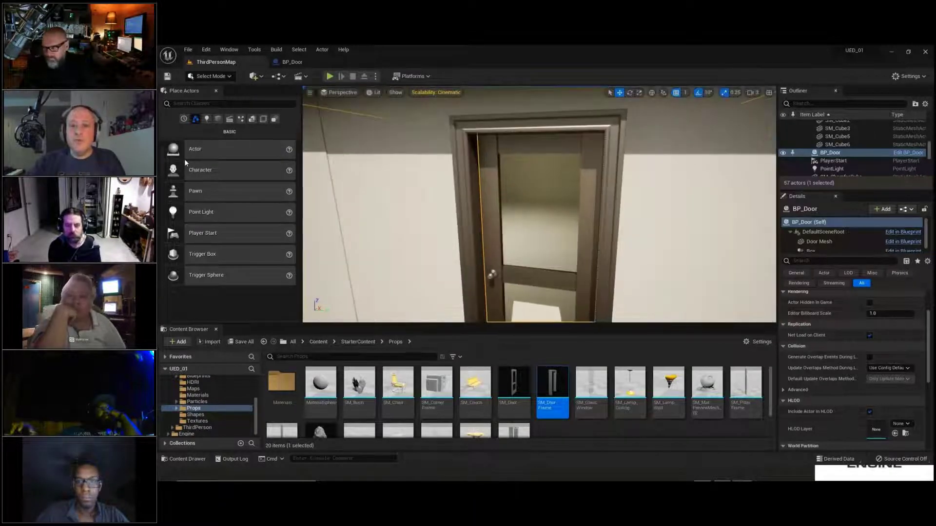
right_click_drag(489, 238, 517, 275)
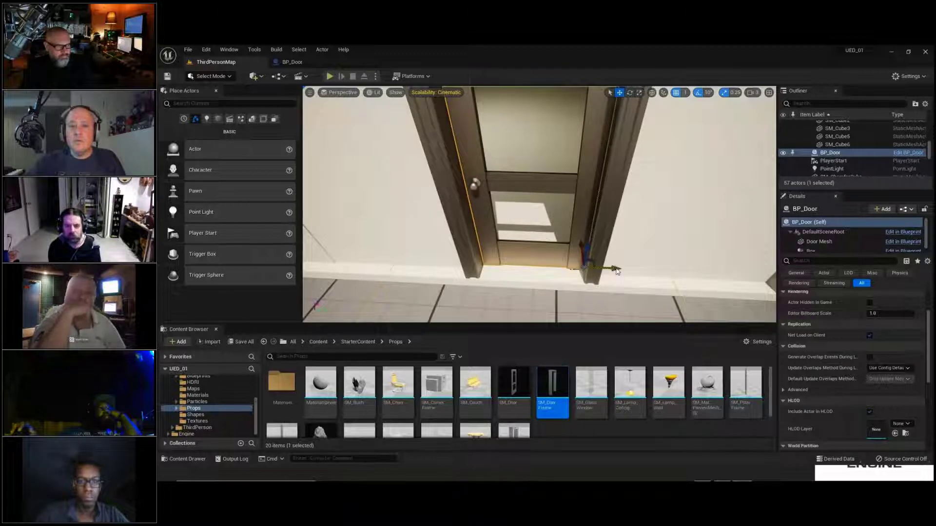
scroll(615, 272, "down", 5)
right_click_drag(542, 213, 540, 259)
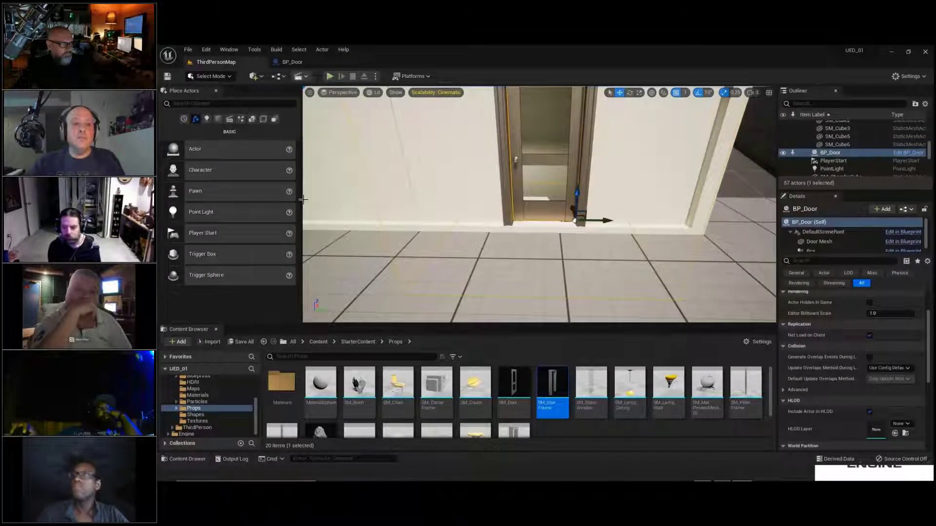
left_click(241, 342)
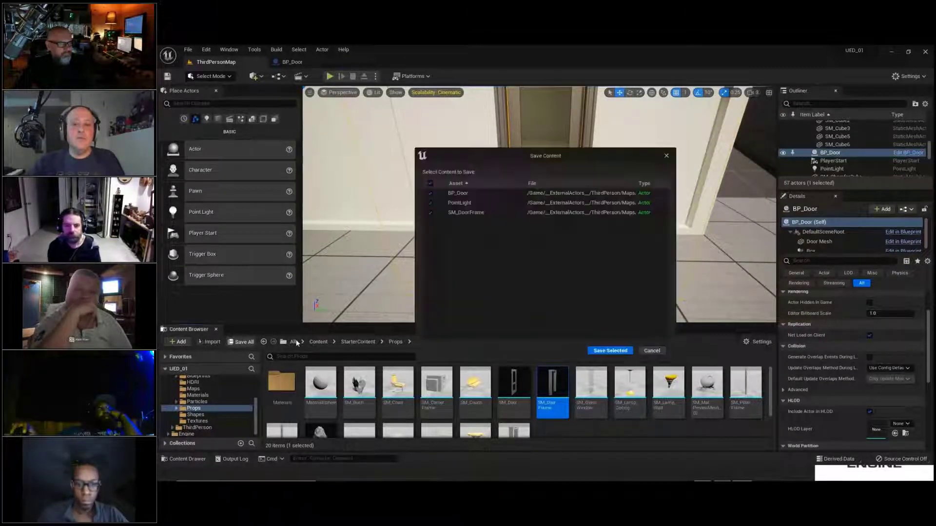
left_click(610, 351)
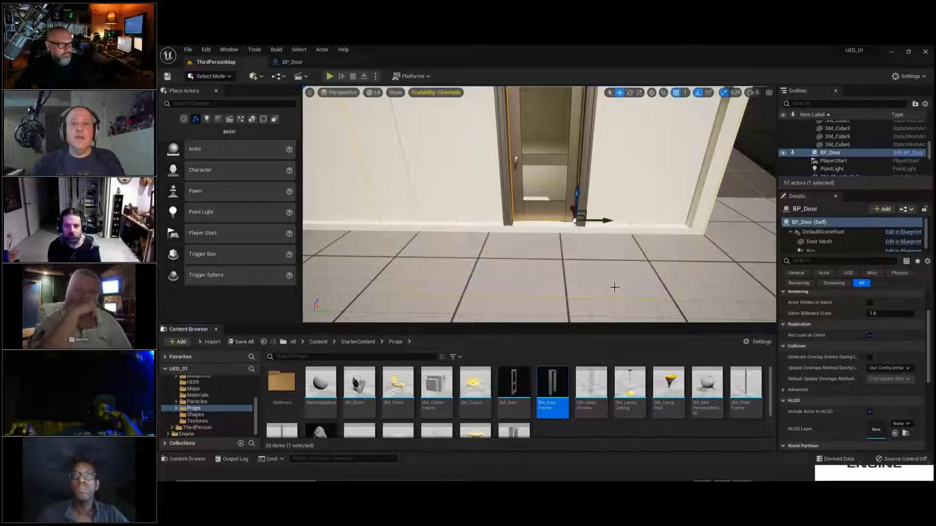
Play-test the level in a maximized new editor window, running the character around the building, and end the session.
key("s")
right_click_drag(492, 125, 490, 107)
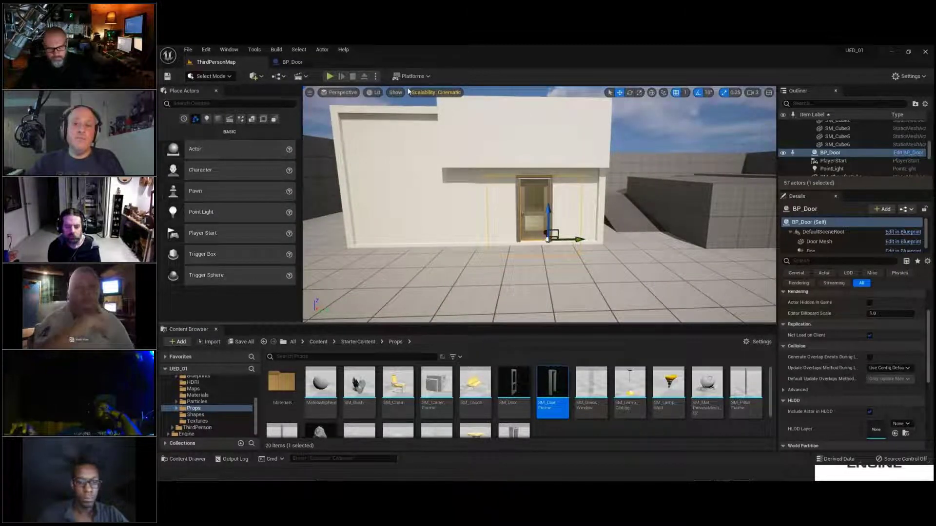
left_click(376, 77)
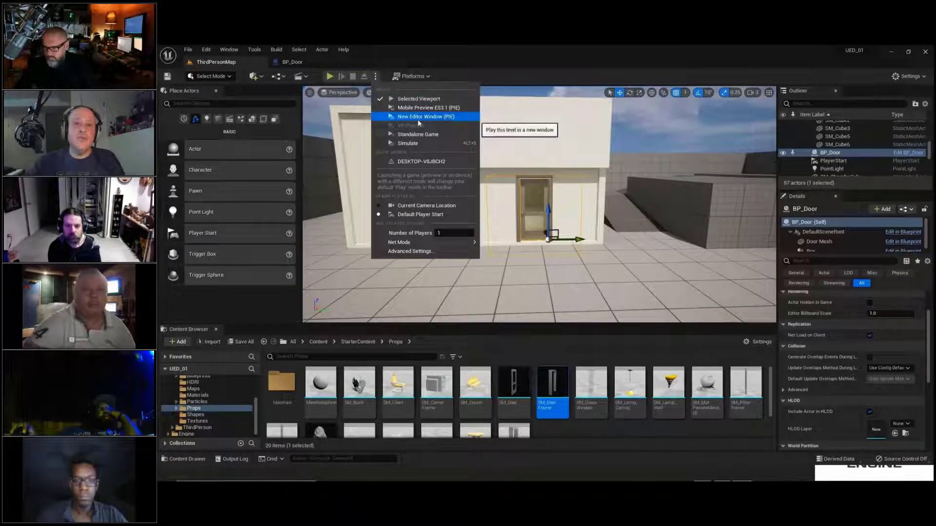
left_click(458, 118)
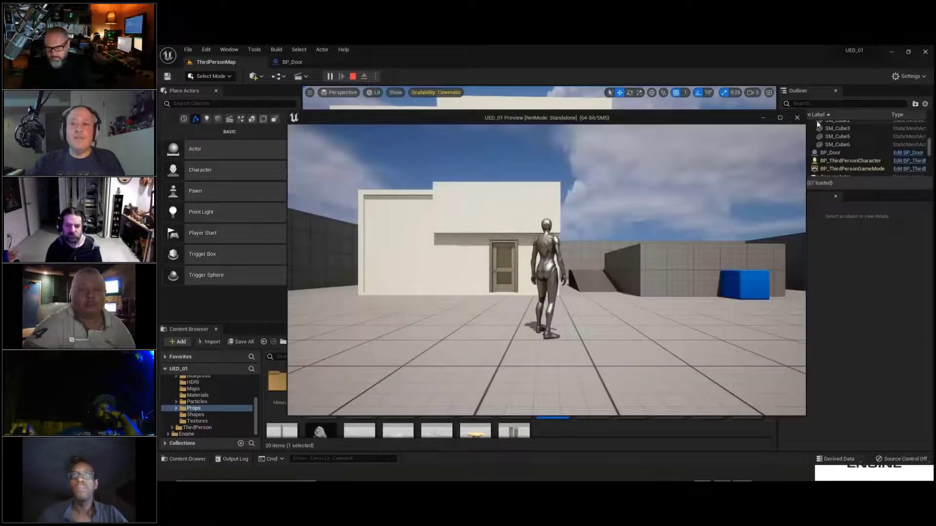
left_click(779, 117)
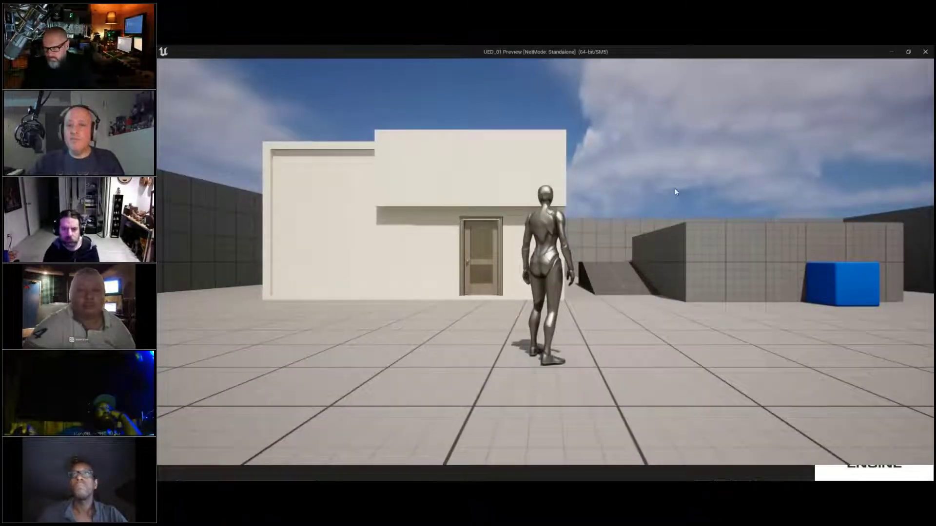
left_click(634, 284)
key("w")
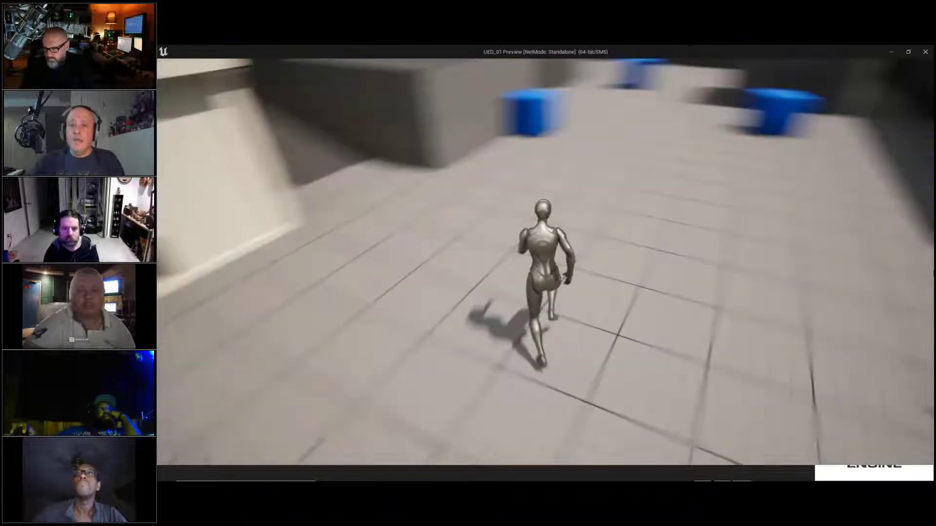
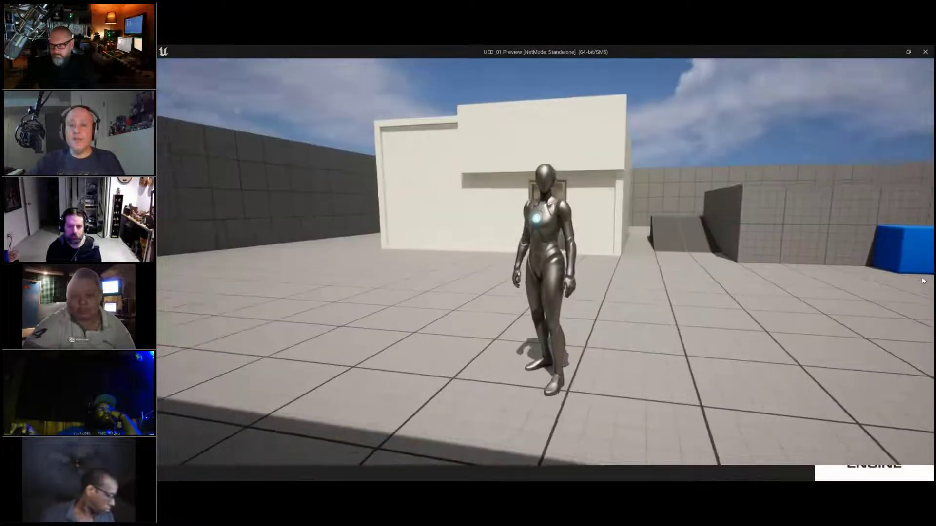
key("Escape")
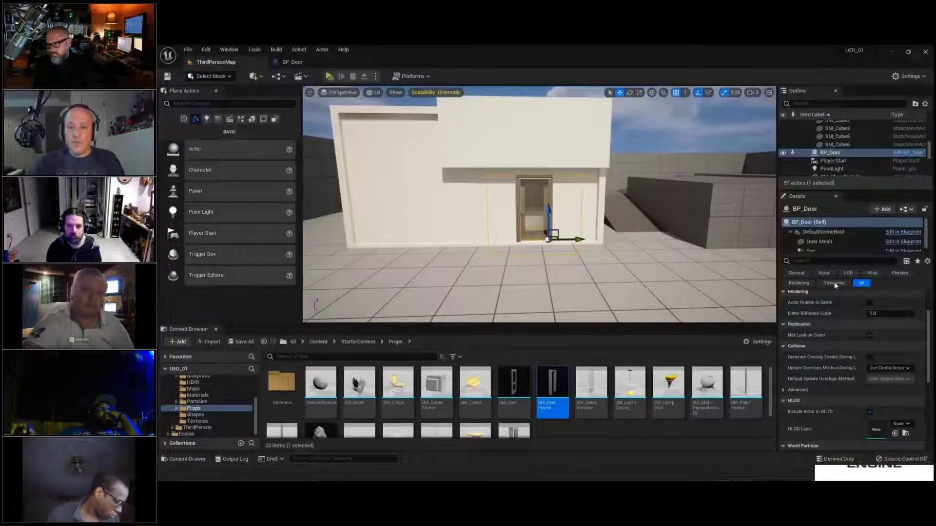
Select the point light inside the building, set its intensity to 0.0 cd and save the PointLight actor.
mouse_move(626, 280)
right_mouse_down()
mouse_move(729, 276)
mouse_move(626, 280)
right_mouse_up()
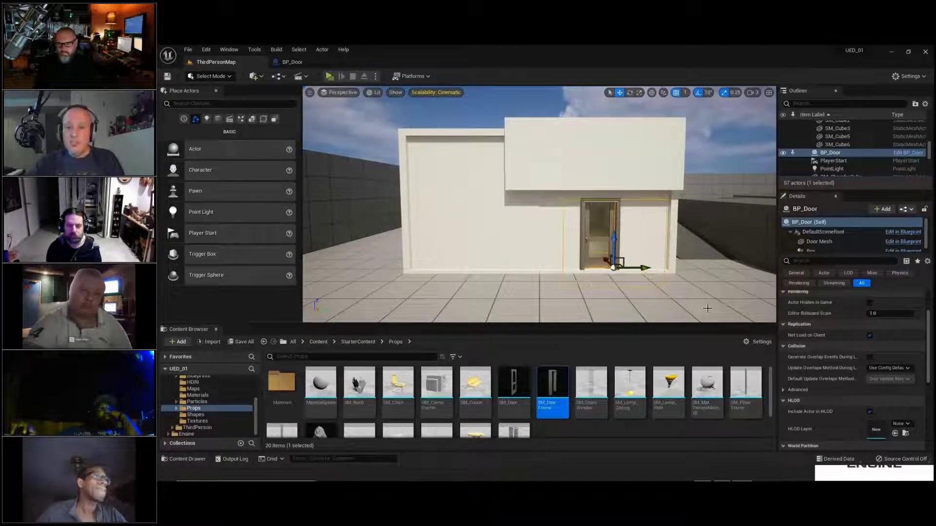
scroll(603, 231, "up", 6)
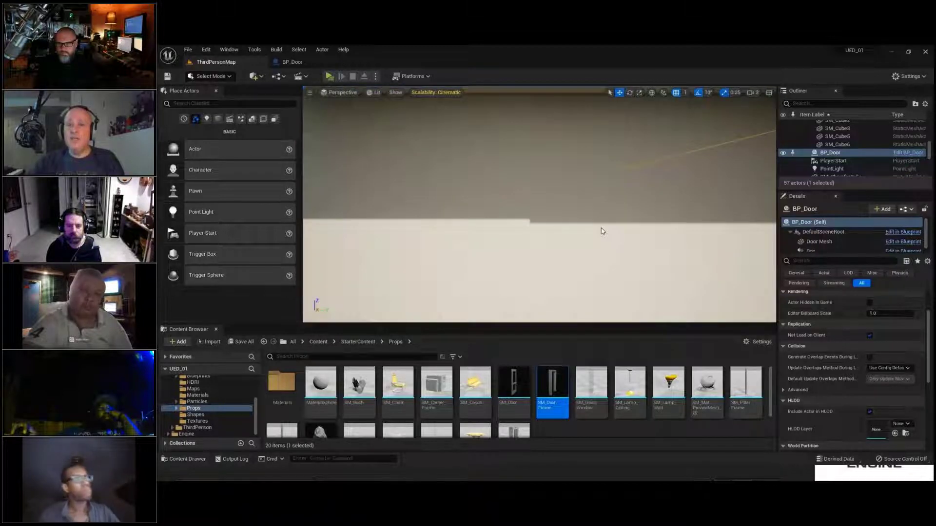
scroll(603, 231, "up", 3)
right_click_drag(648, 174, 578, 226)
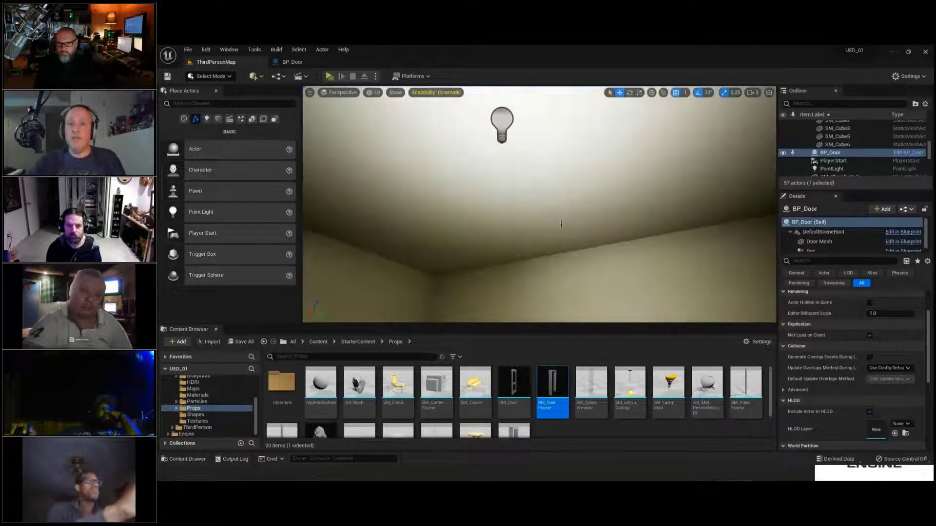
left_click(502, 117)
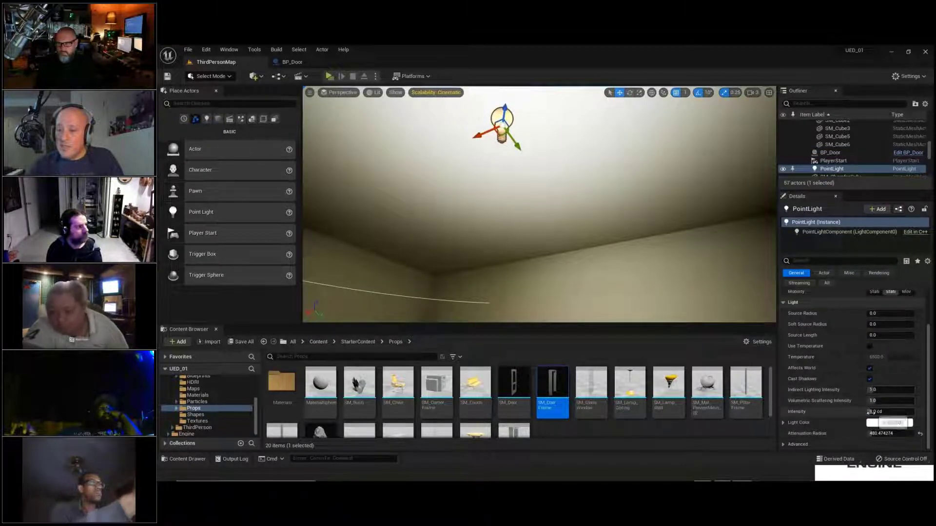
left_click_drag(872, 412, 858, 423)
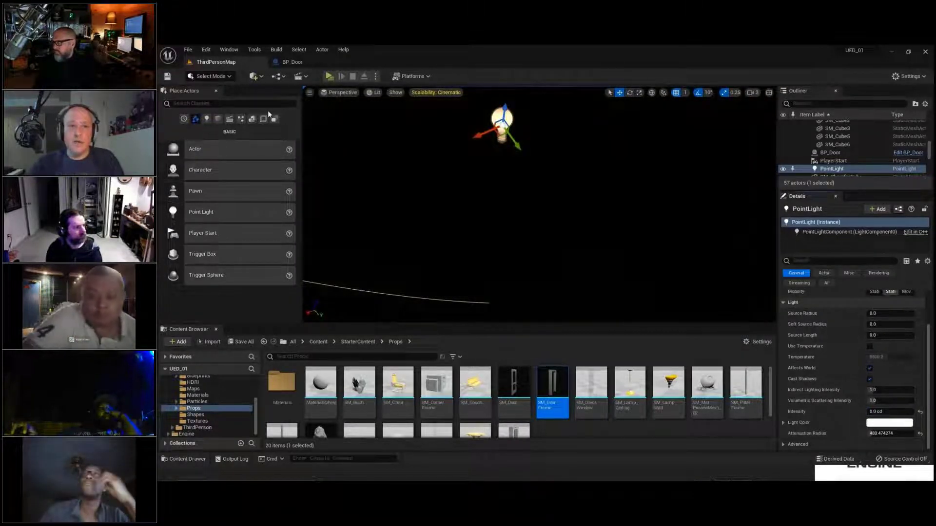
left_click(244, 342)
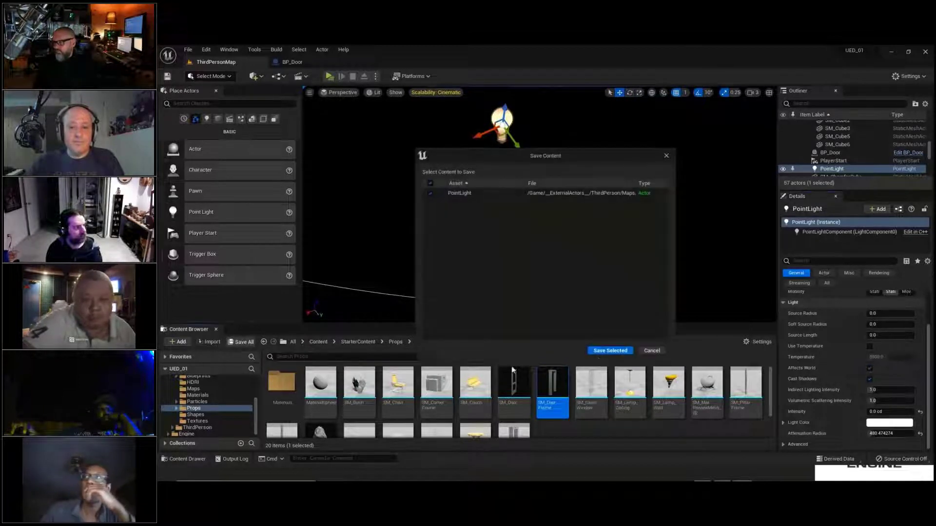
left_click(598, 353)
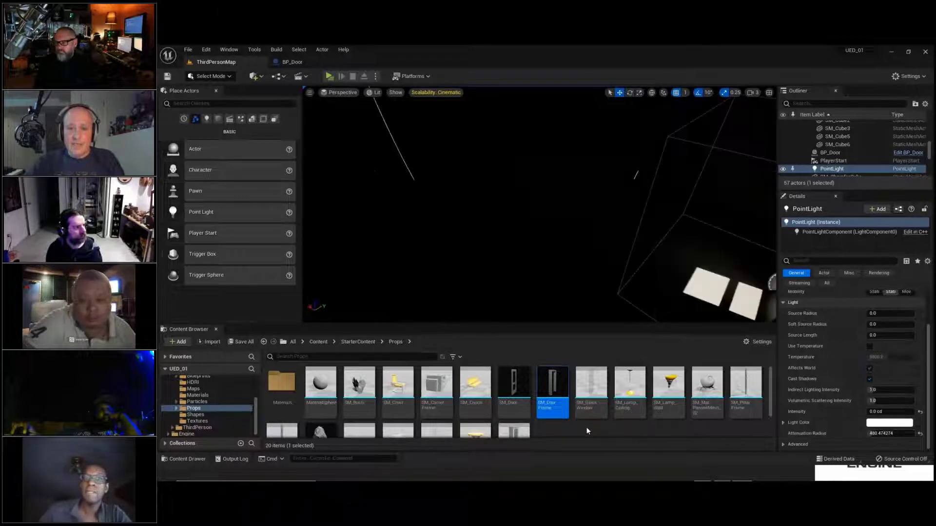
right_click_drag(559, 416, 531, 410)
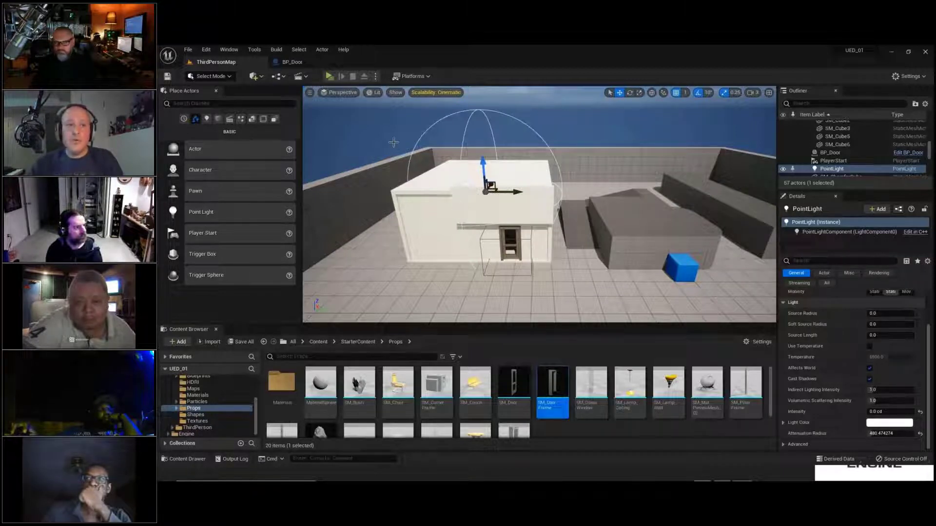
left_click(281, 77)
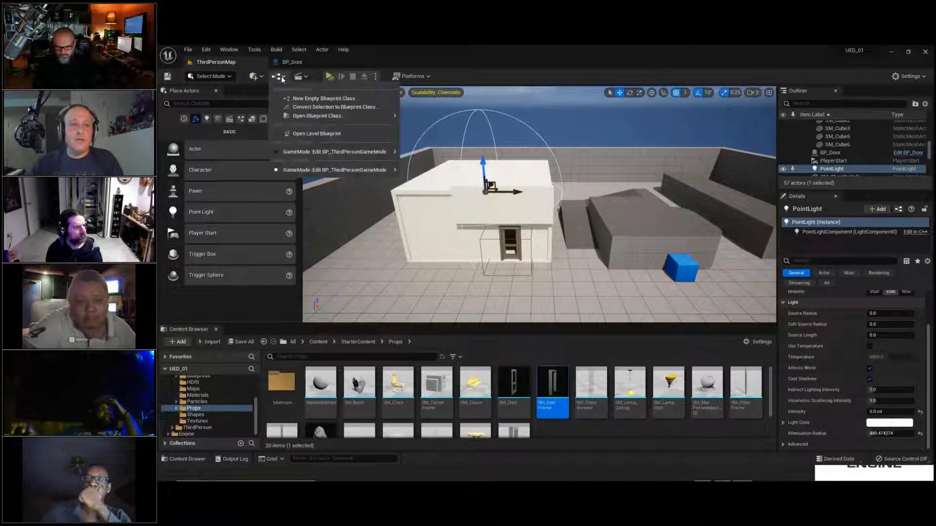
left_click(280, 78)
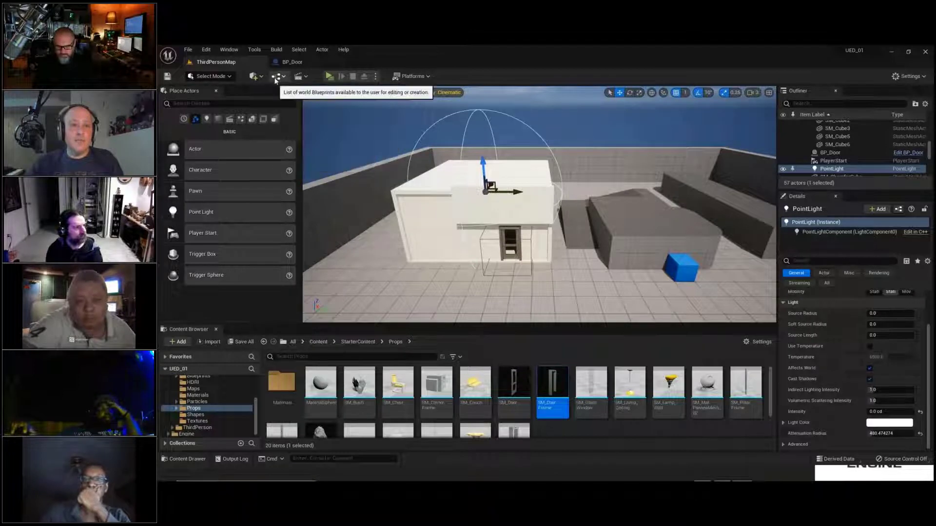
left_click(276, 76)
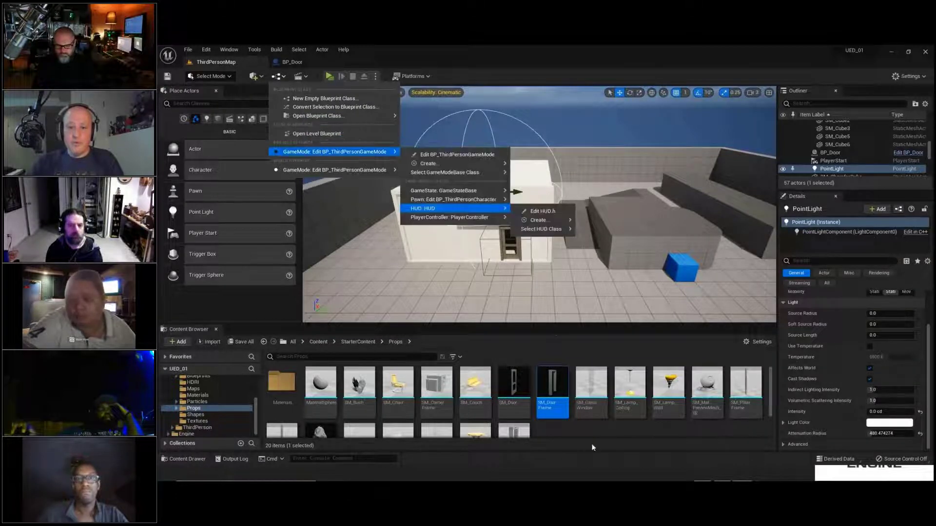
left_click(581, 422)
scroll(507, 247, "up", 3)
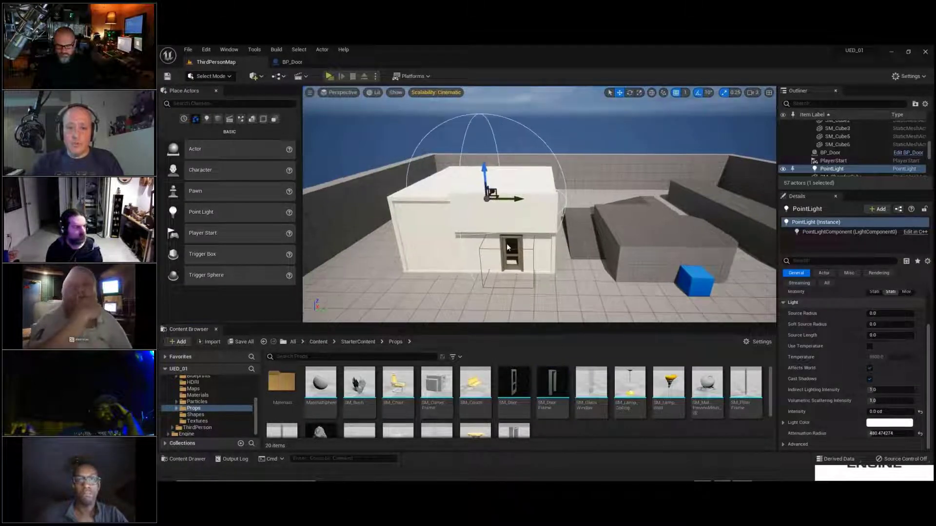
Open the Level Blueprint of ThirdPersonMap and add a reference to the selected PointLight in its event graph.
scroll(506, 247, "up", 4)
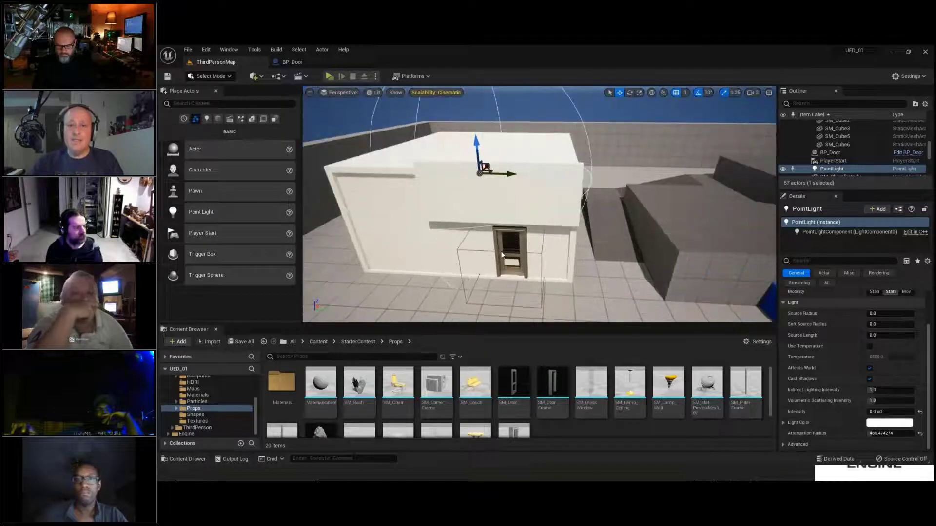
scroll(488, 246, "up", 3)
key("f")
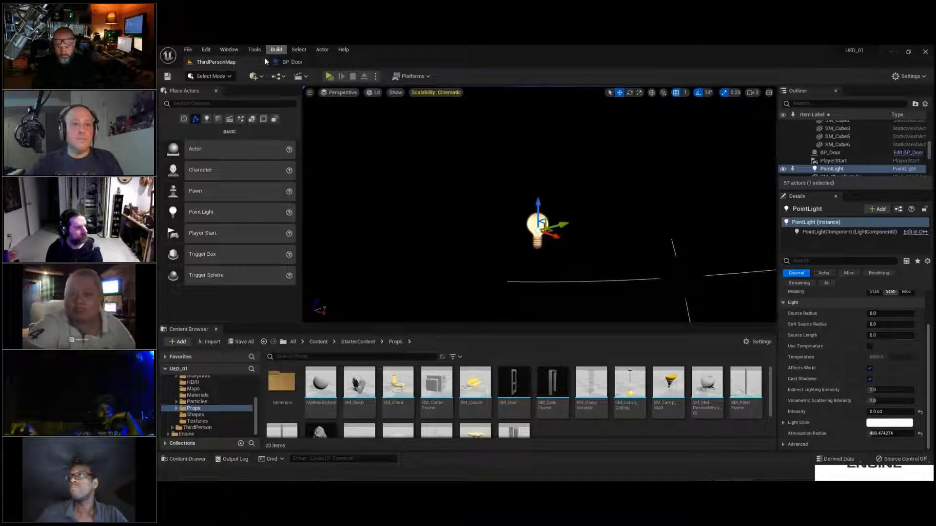
left_click(277, 76)
left_click(318, 133)
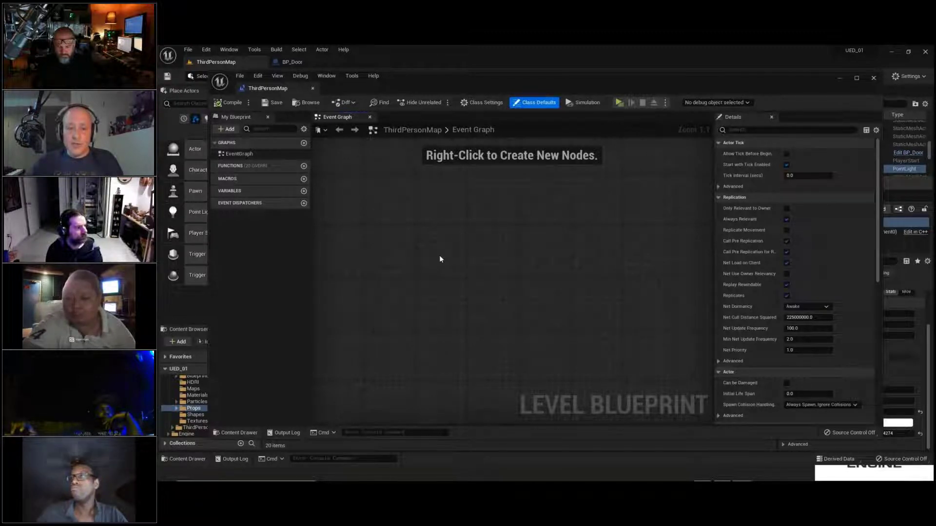
right_click(424, 230)
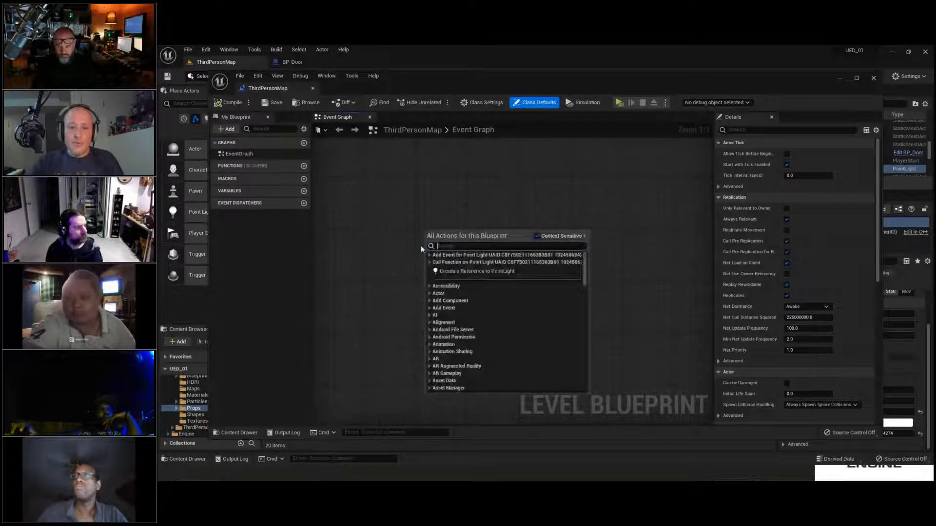
left_click(477, 271)
right_click_drag(510, 294, 548, 343)
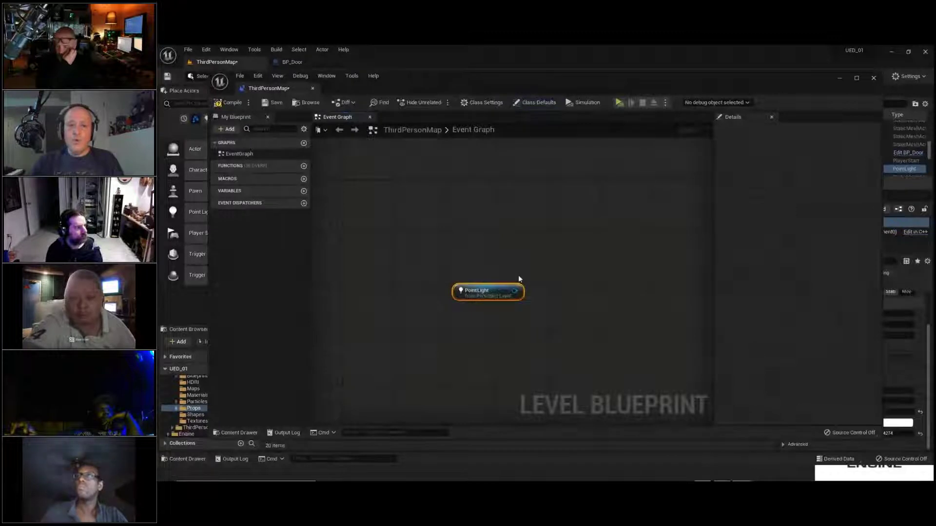
right_click_drag(505, 246, 490, 284)
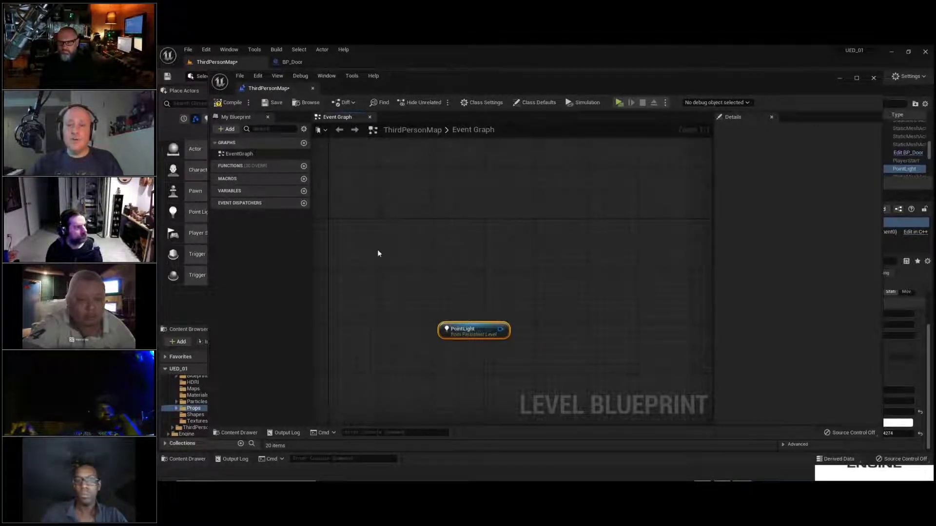
Add a keyboard event node for the L key with context-sensitive filtering off, placing it above and beside the PointLight reference.
right_click(363, 271)
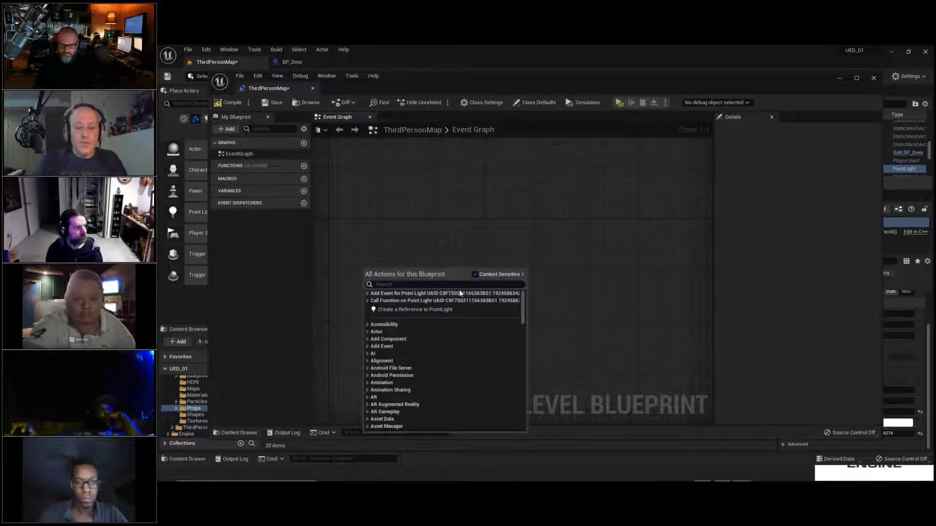
type("keyb")
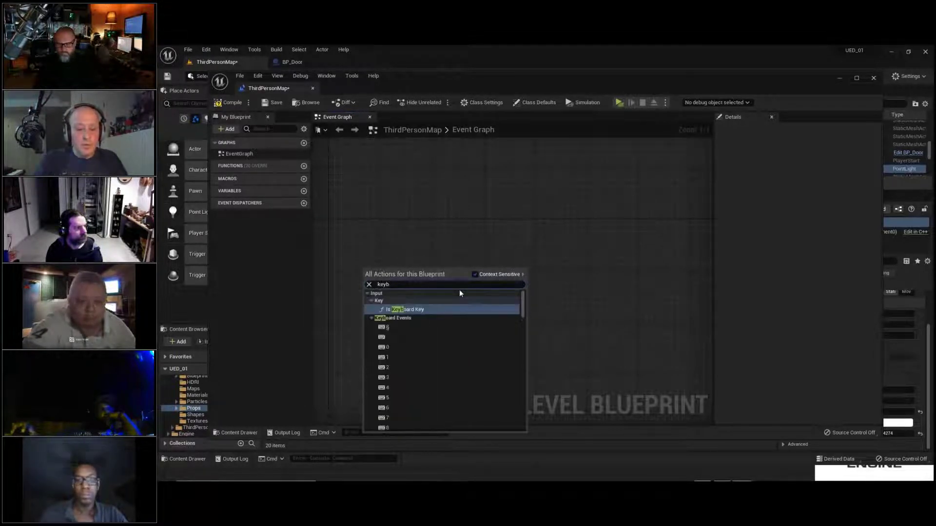
type("oard l")
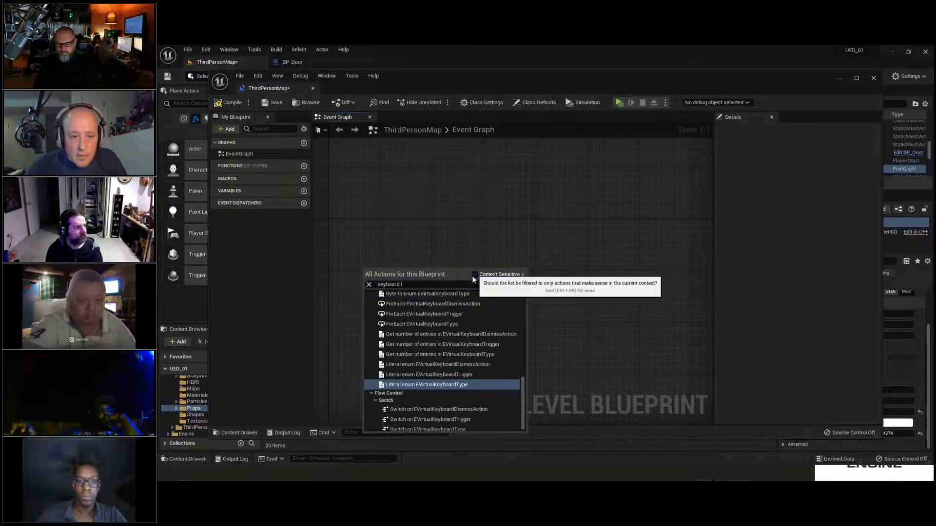
left_click(474, 275)
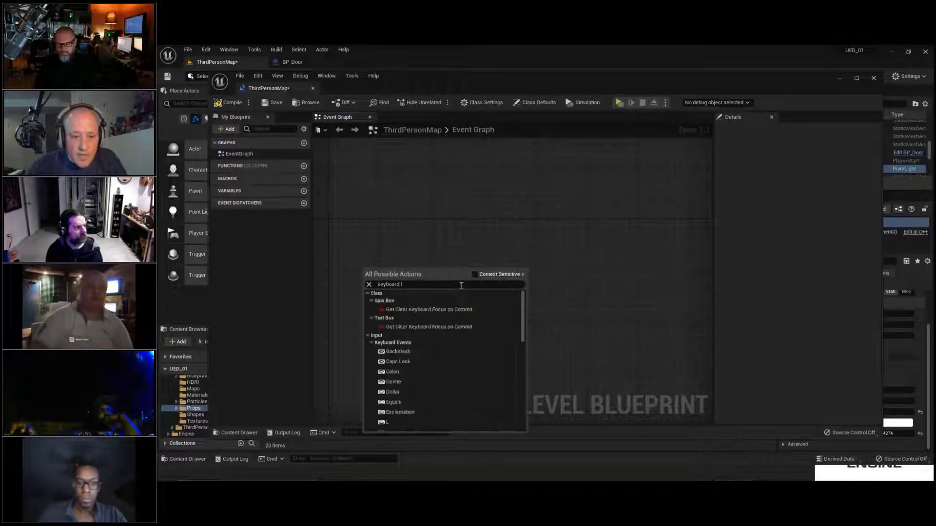
scroll(411, 372, "down", 2)
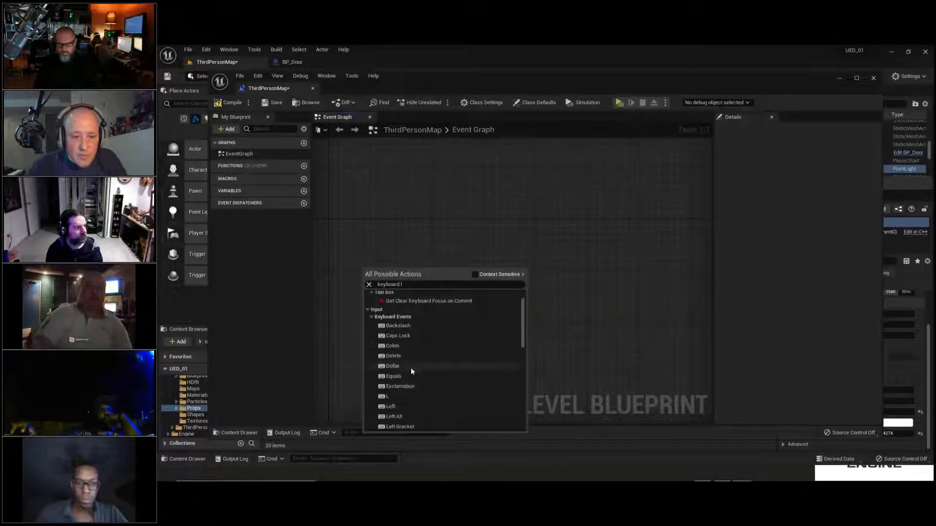
left_click(389, 396)
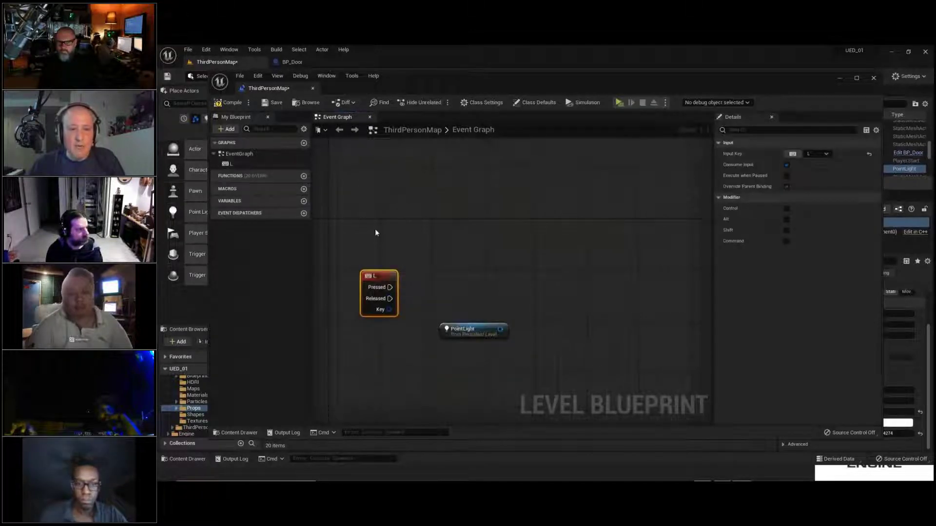
left_click_drag(383, 288, 383, 217)
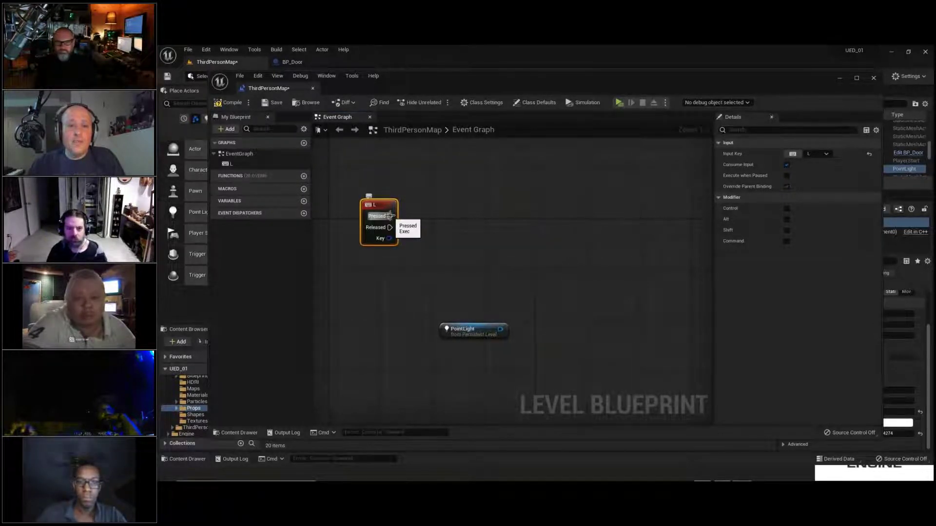
Add a Flip Flop node driven by the L key event's Pressed output.
left_click_drag(391, 218, 461, 216)
type("fl")
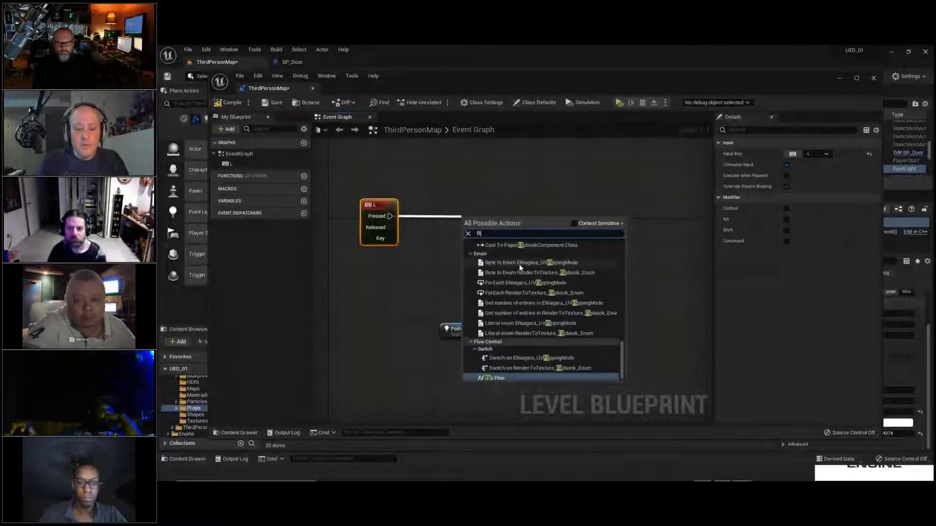
type("ip flop")
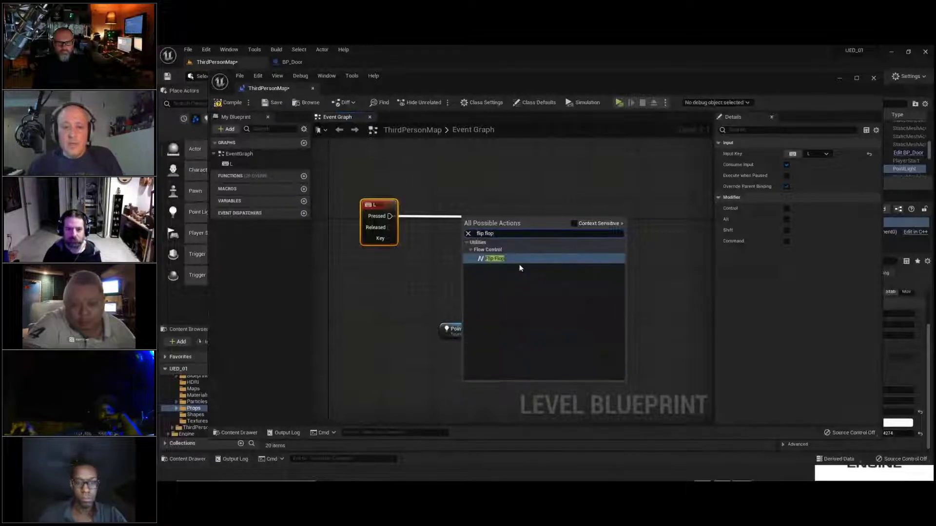
left_click(529, 261)
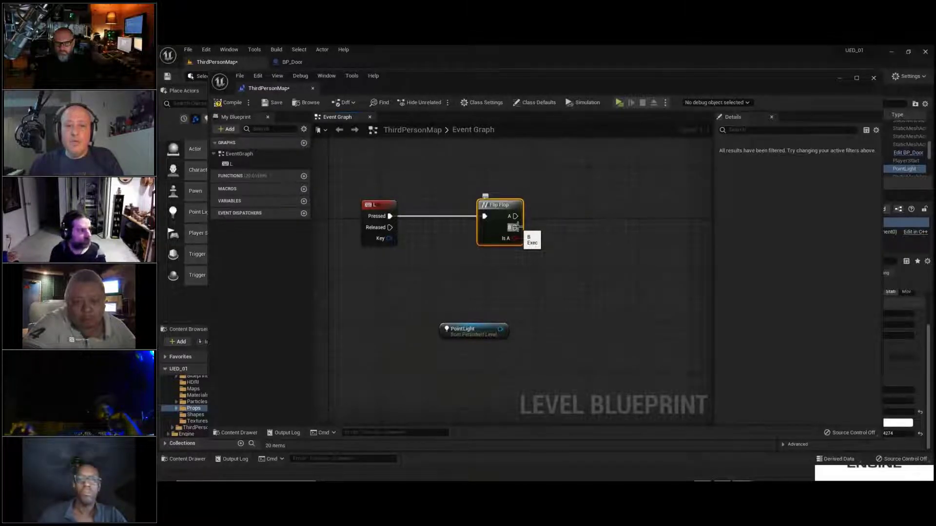
Move the PointLight reference above the Flip Flop and add a light-component Set Intensity node targeting it.
left_click_drag(470, 330, 521, 167)
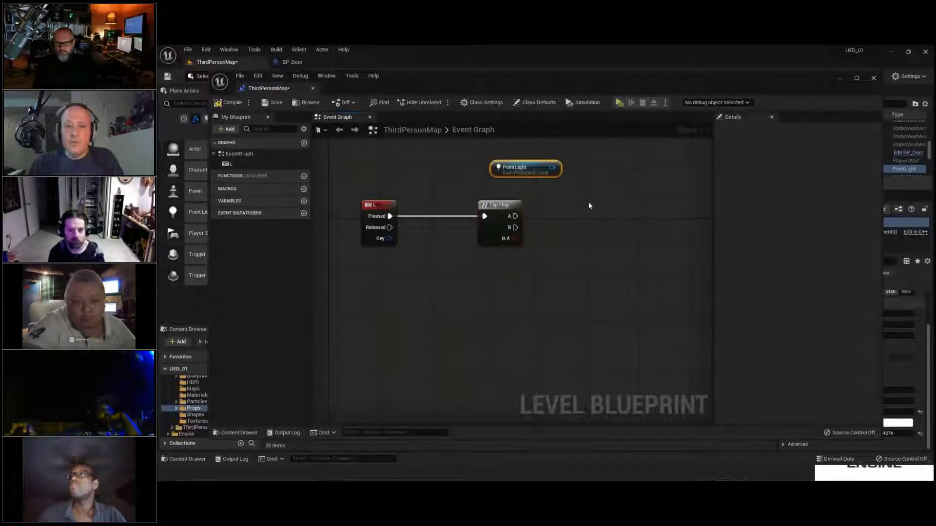
right_click_drag(589, 202, 481, 219)
left_click_drag(445, 185, 520, 222)
type("sedt")
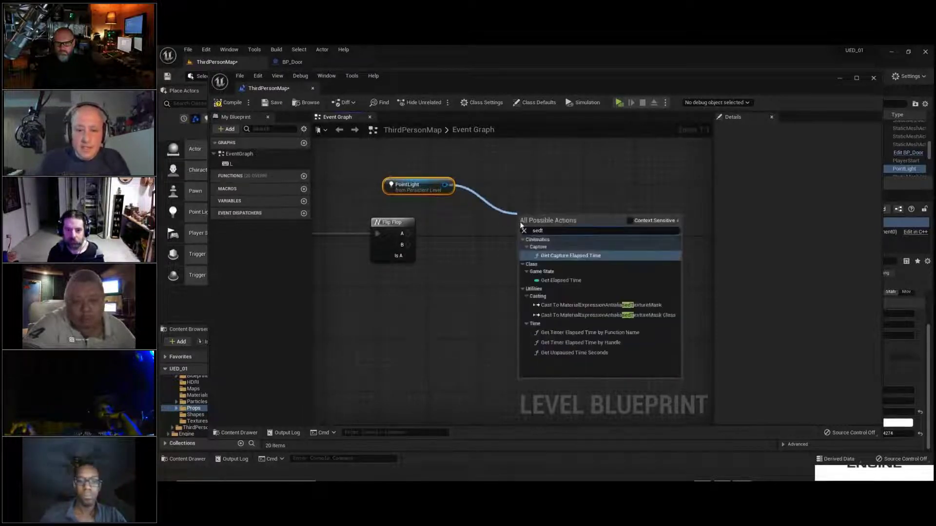
key("BackSpace")
key("BackSpace")
type("t i")
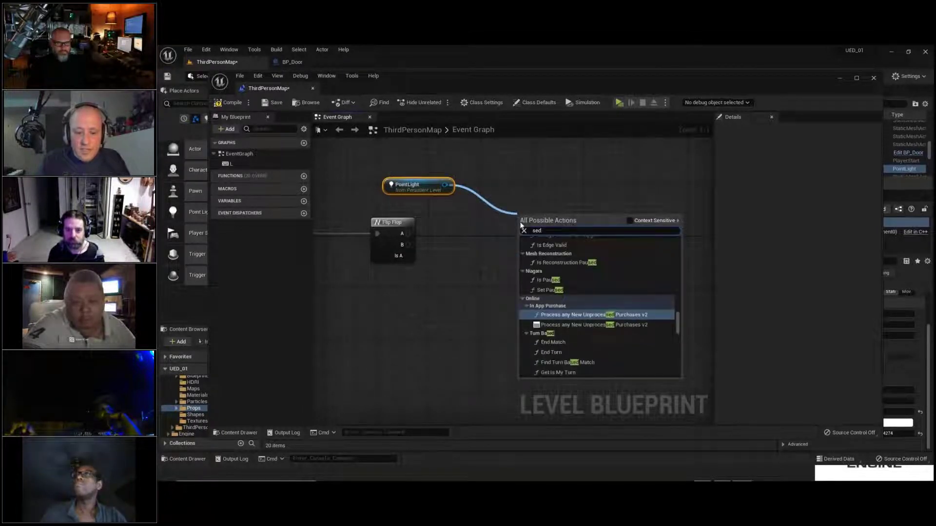
type("nt")
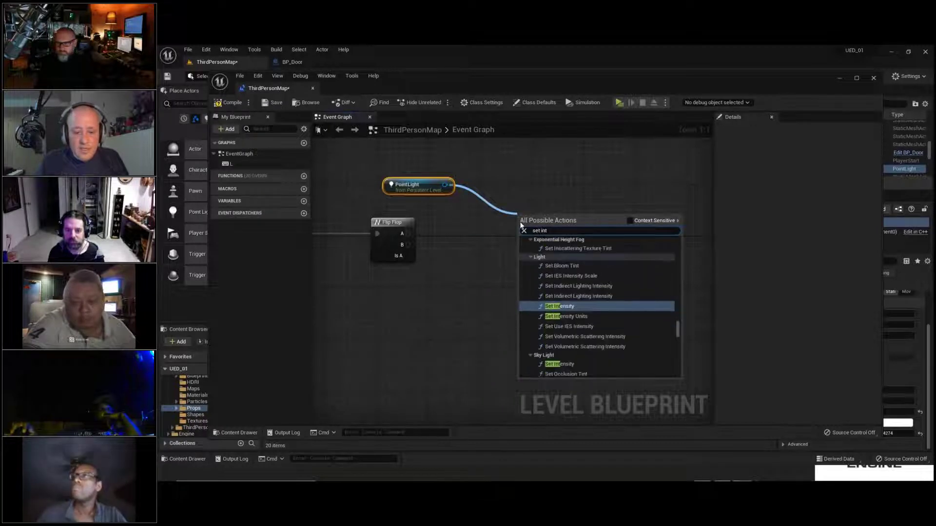
type("ensity")
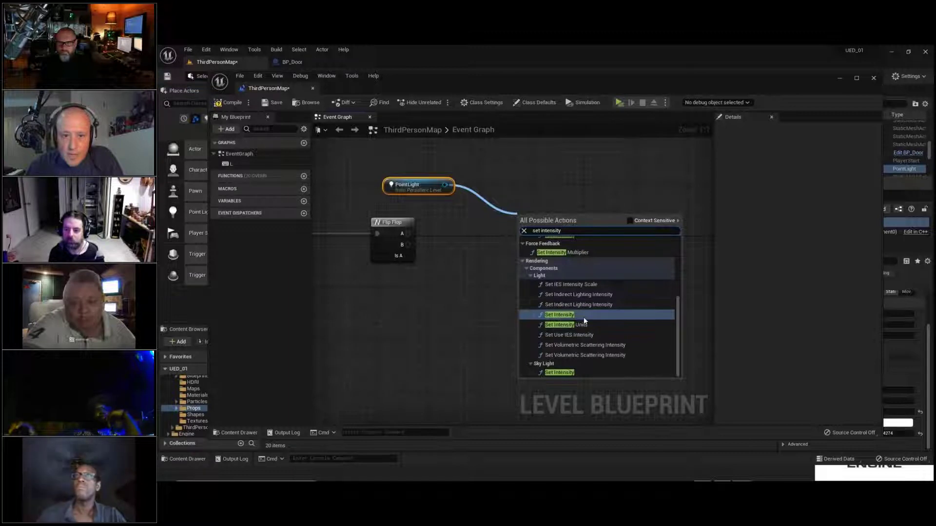
scroll(584, 320, "up", 1)
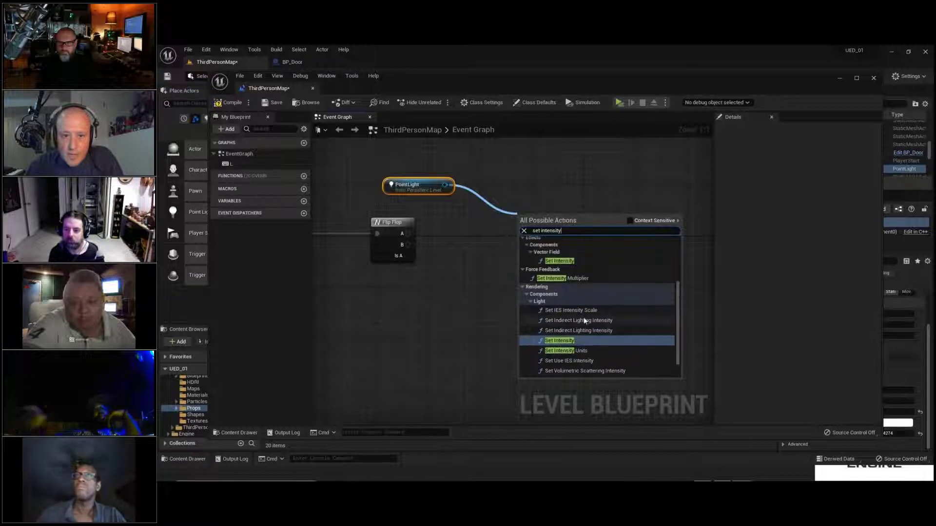
left_click(641, 219)
left_click(640, 222)
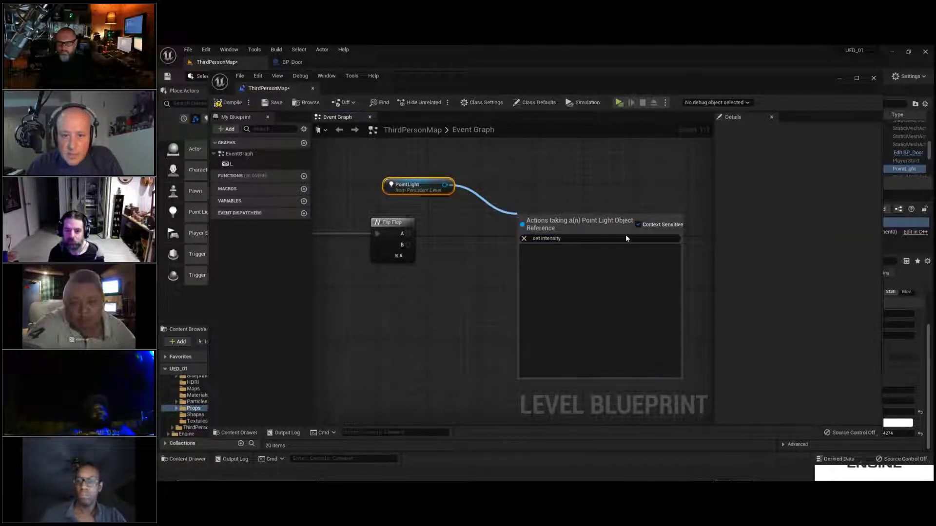
scroll(625, 296, "up", 1)
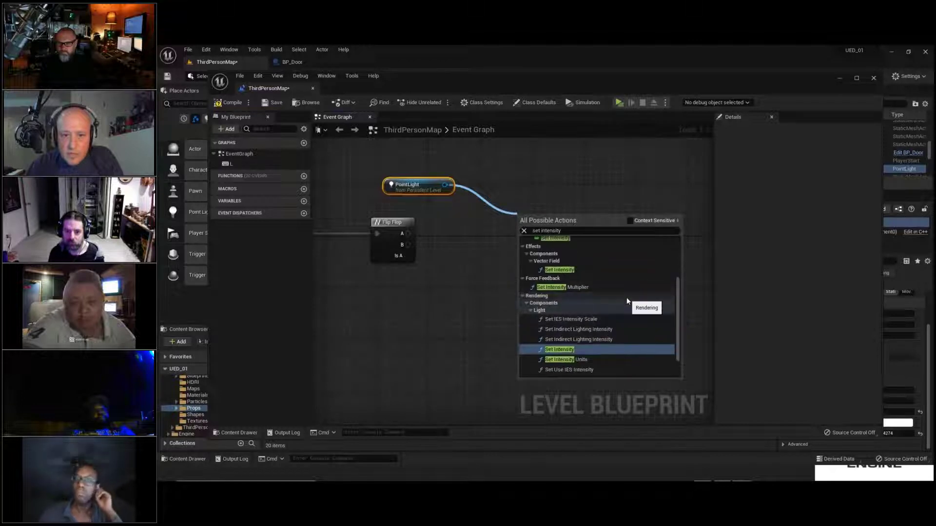
scroll(576, 282, "down", 2)
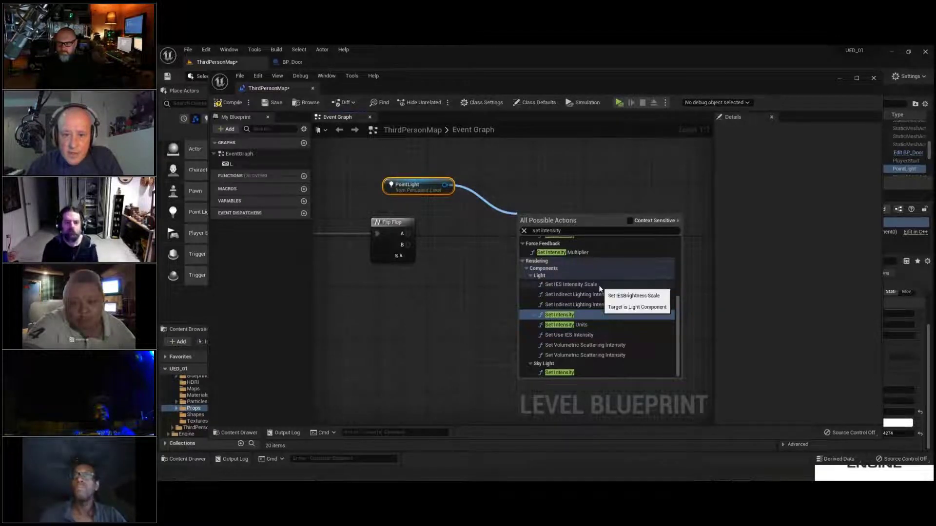
left_click(590, 315)
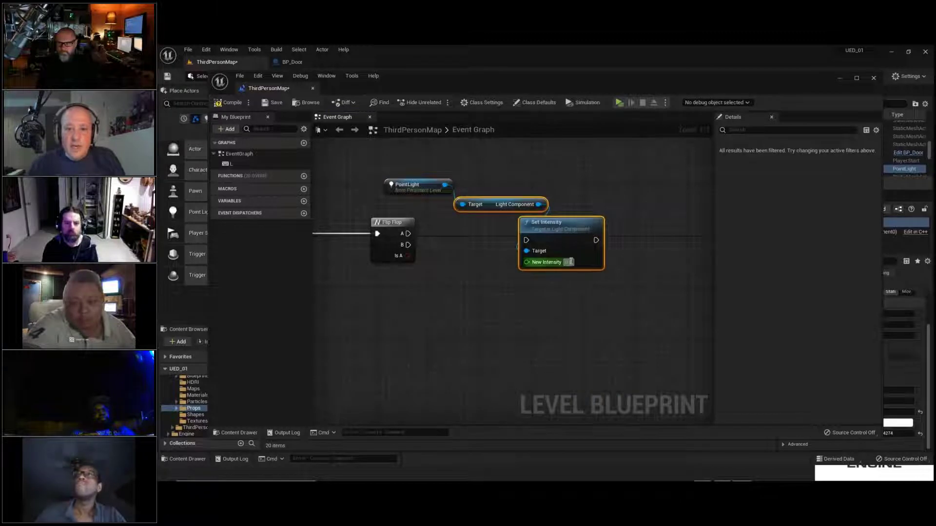
Set the Set Intensity node's new intensity to 8.0 and connect the Flip Flop's A output to it.
left_click(569, 262)
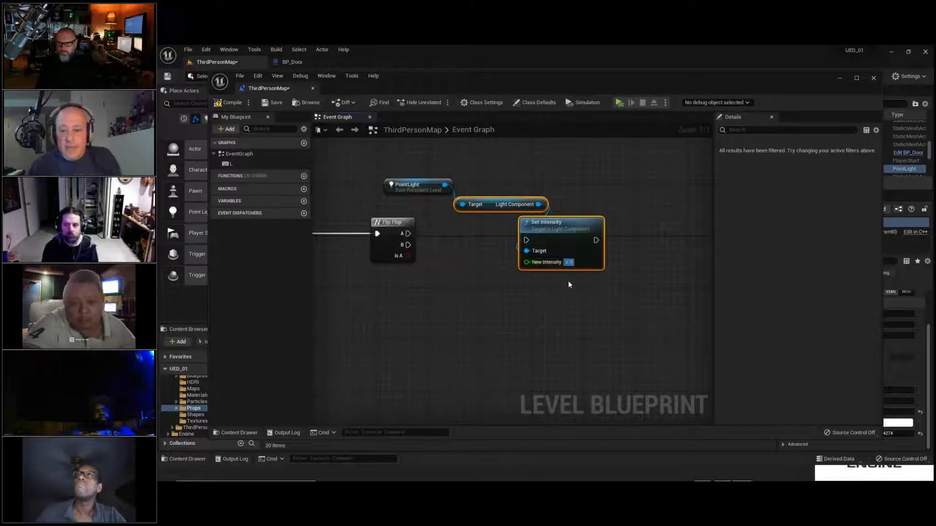
key("Return")
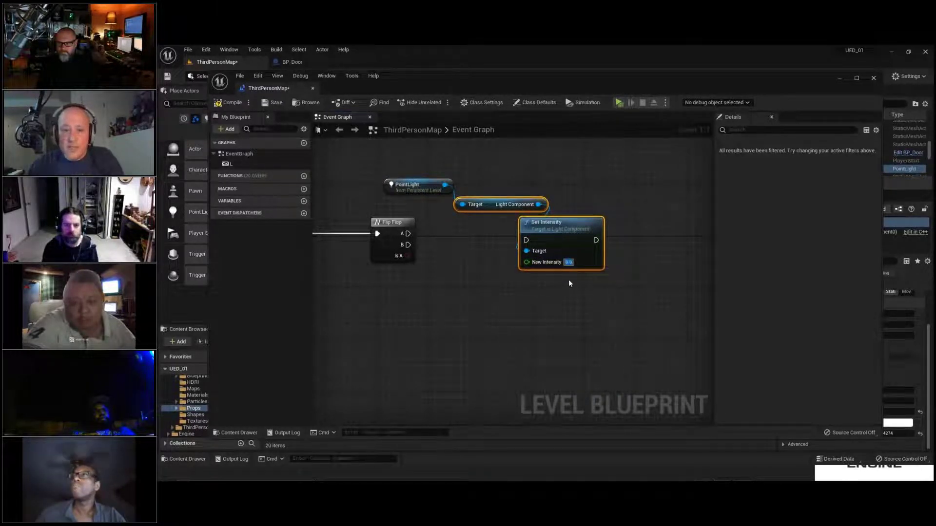
left_click_drag(574, 233, 613, 233)
left_click_drag(408, 233, 561, 238)
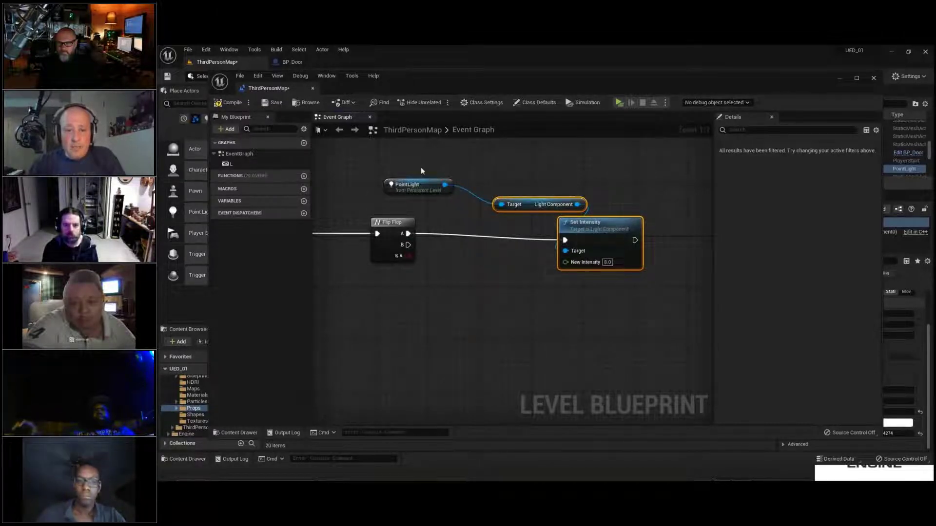
Duplicate the PointLight, Light Component and Set Intensity nodes below the originals, and connect the Flip Flop's B output to the copy.
left_click(417, 185, "ctrl")
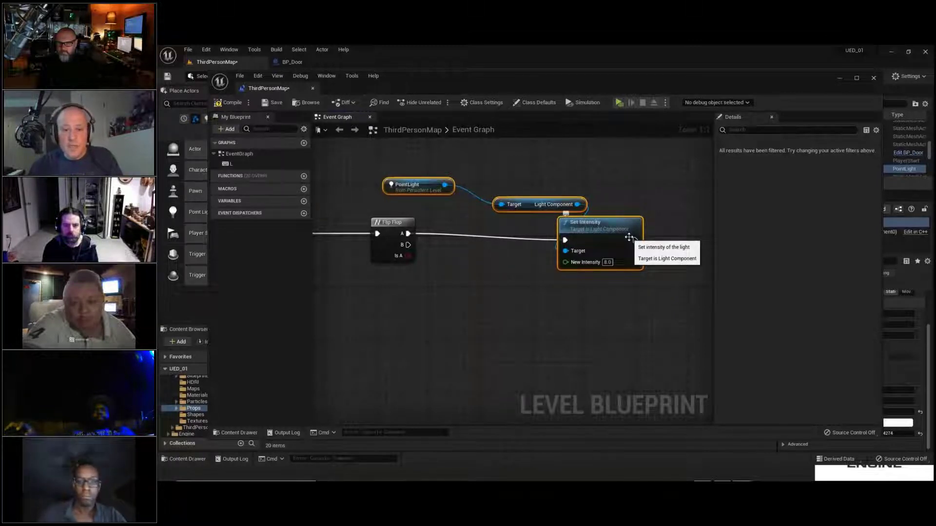
left_click(452, 336)
key("ctrl+v")
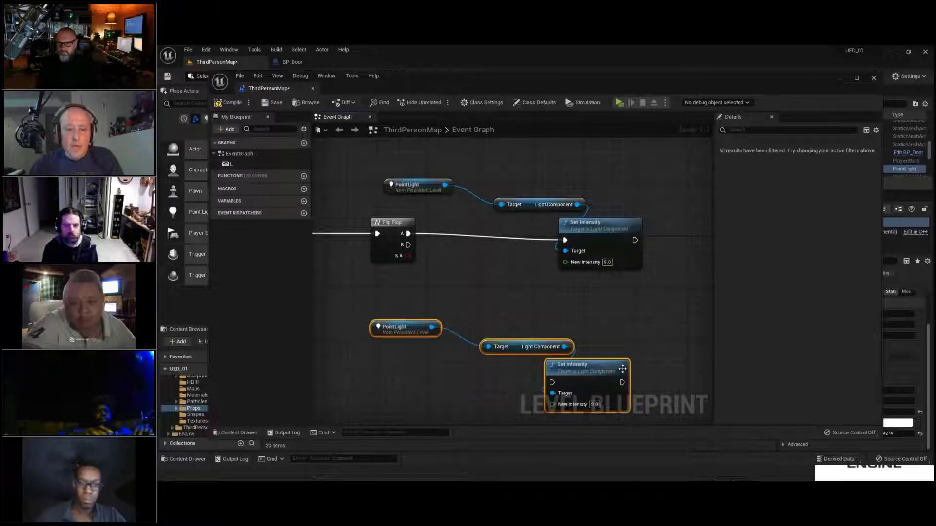
left_click_drag(622, 369, 635, 337)
left_click_drag(408, 245, 565, 350)
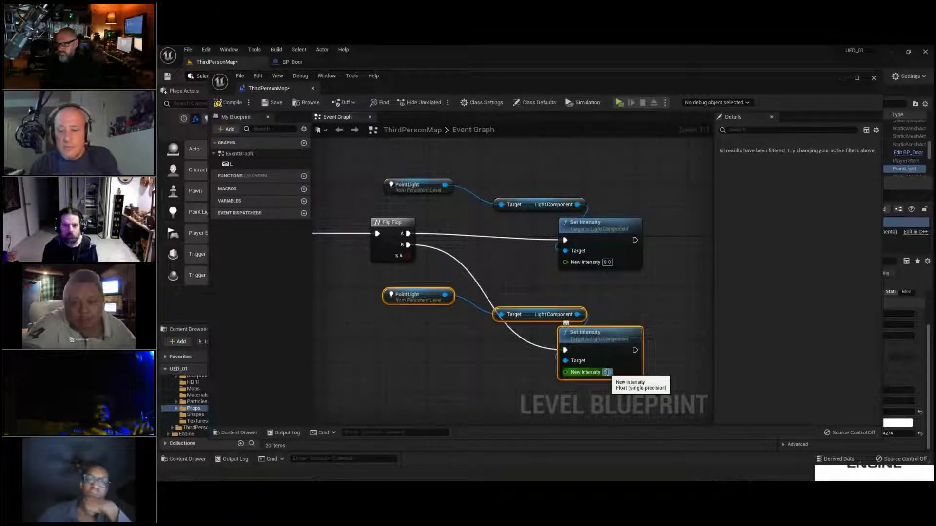
Set the duplicated Set Intensity node's new intensity to 0.0, and compile and save the level blueprint.
type("0")
key("Return")
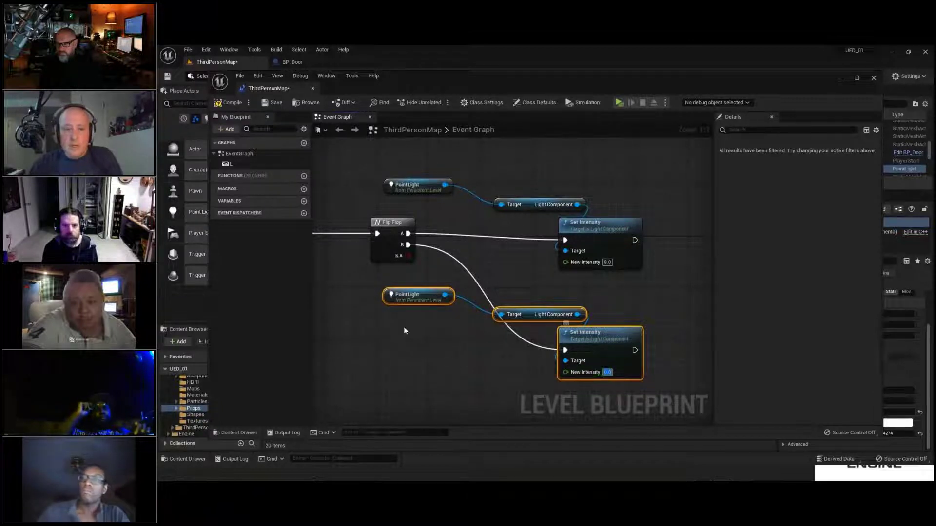
right_click_drag(402, 330, 569, 305)
right_click_drag(489, 250, 368, 261)
right_click_drag(574, 256, 535, 251)
left_click(228, 103)
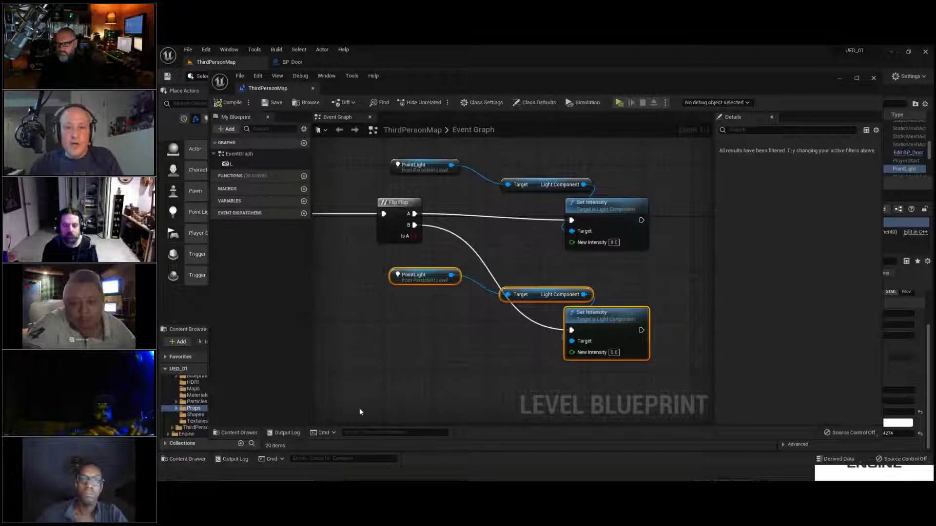
right_click_drag(386, 407, 445, 387)
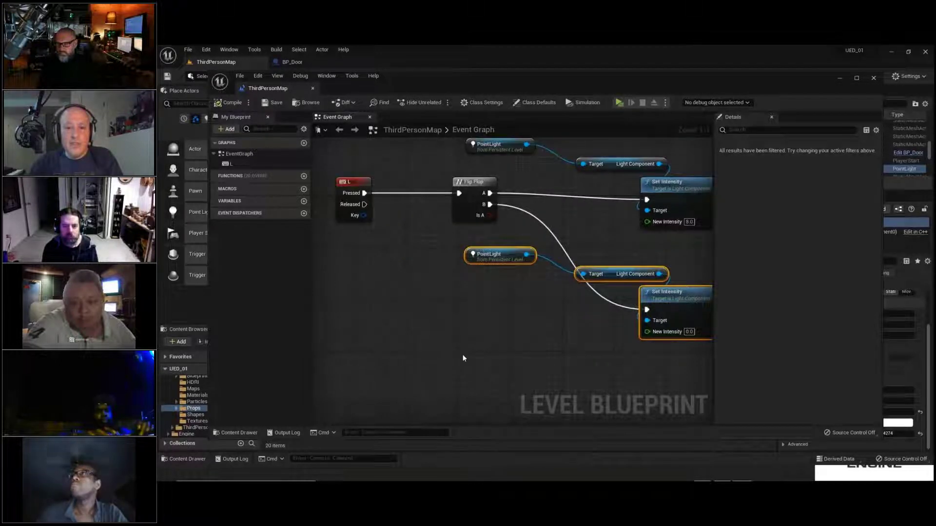
Save the level blueprint with the L key event moved closer to the Flip Flop, and dock its window in the main editor.
scroll(463, 359, "down", 1)
left_click_drag(374, 205, 409, 205)
right_click_drag(395, 302, 350, 301)
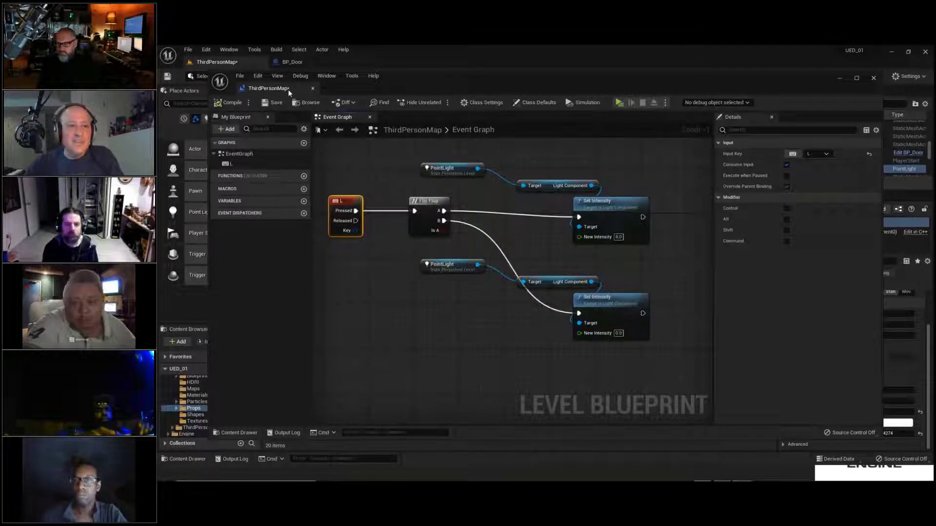
left_click(274, 104)
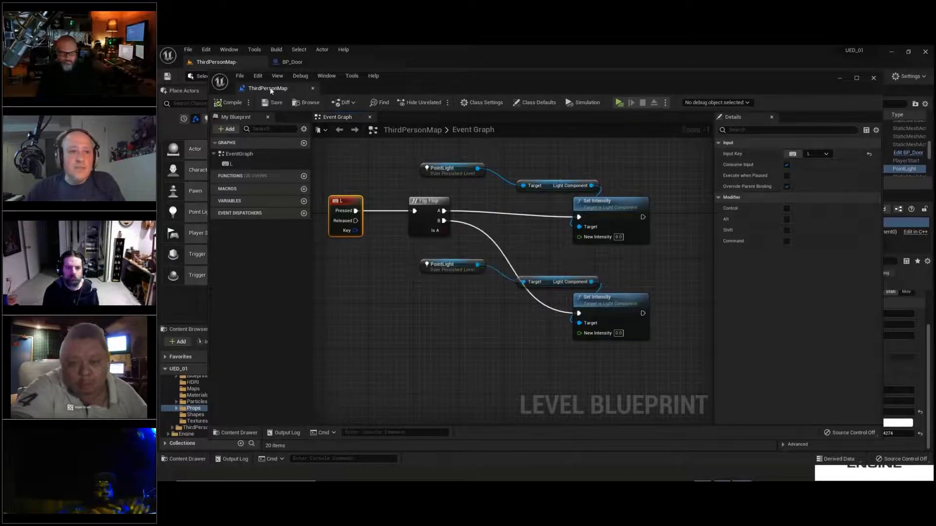
left_click_drag(271, 91, 372, 66)
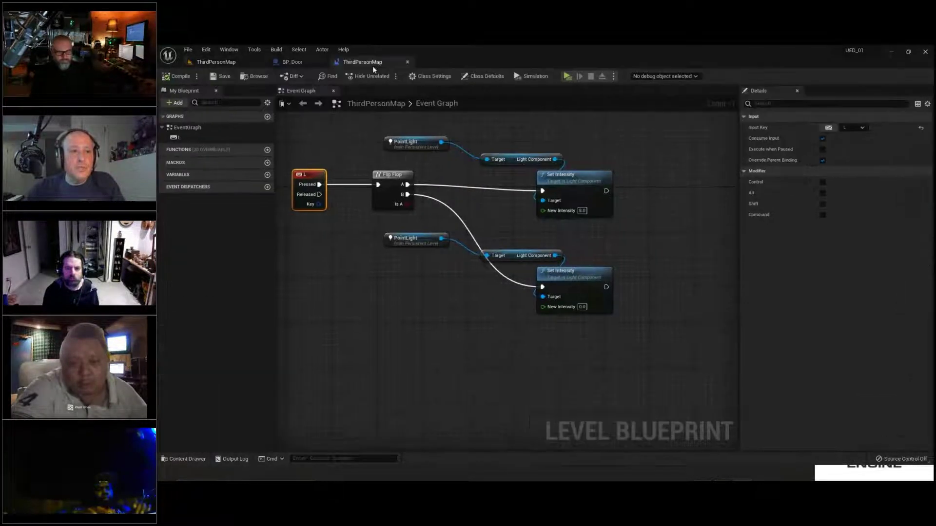
Play-test ThirdPersonMap by walking the character through the door into the dark room and toggling the point light, and end the session.
left_click(258, 77)
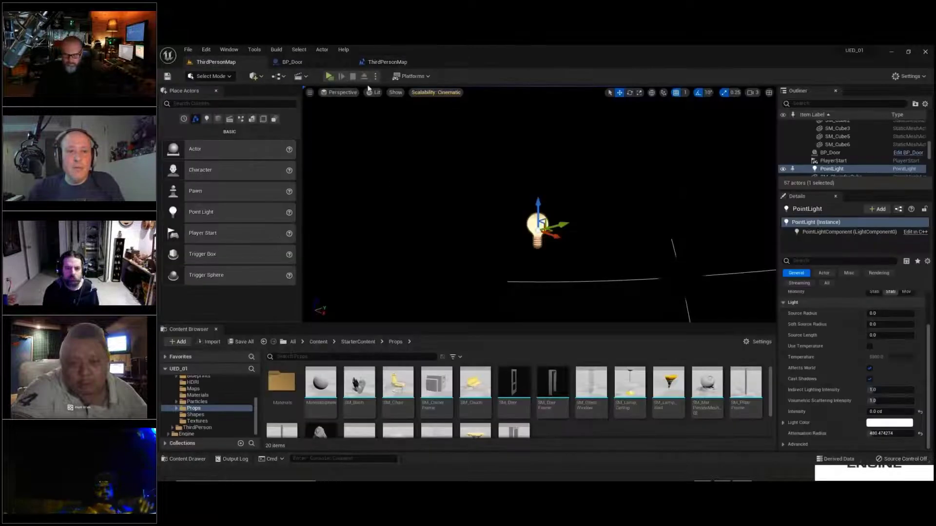
left_click(328, 73)
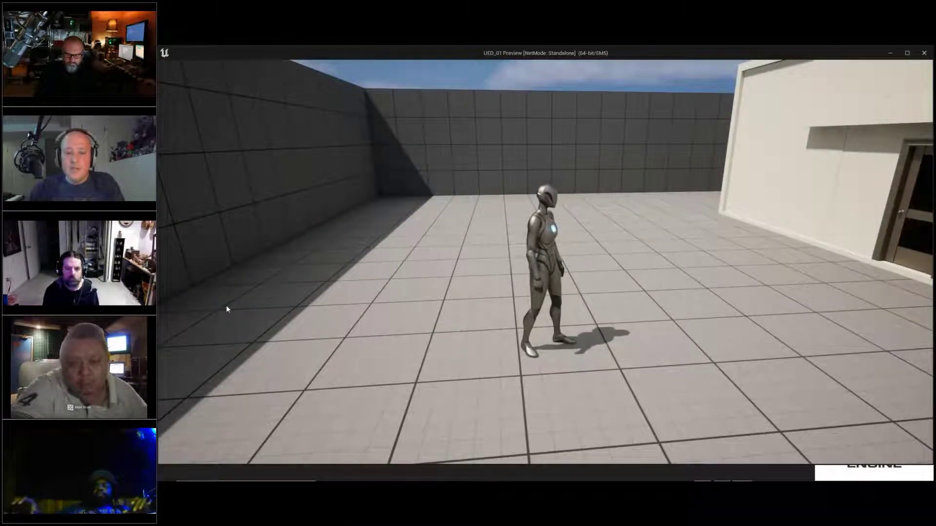
key("w")
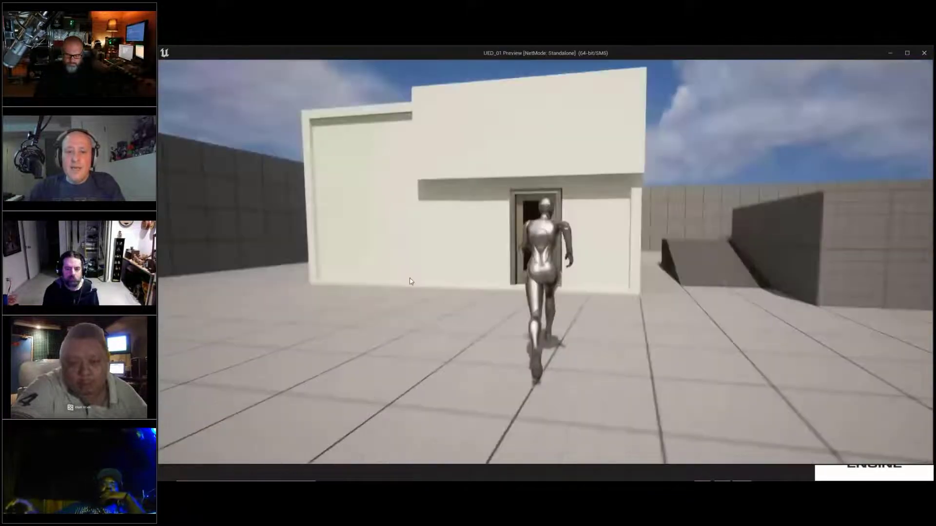
key("w")
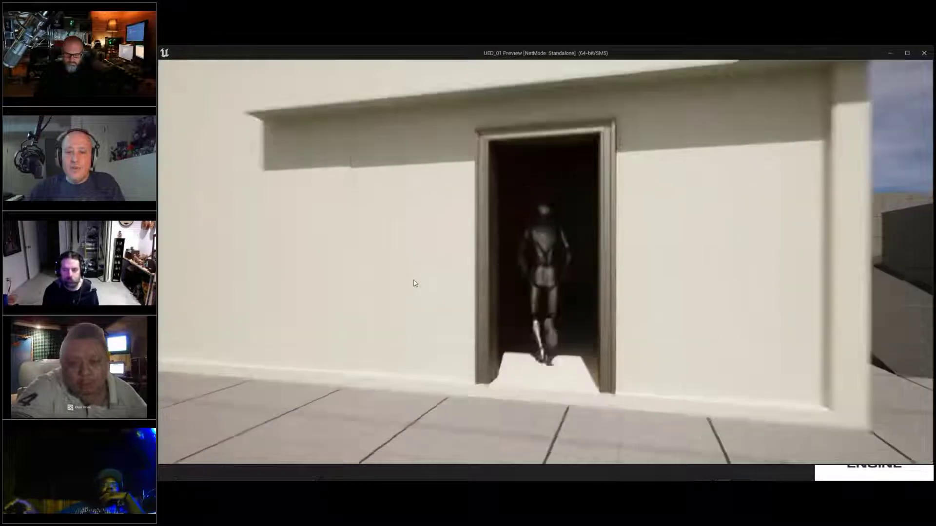
key("s")
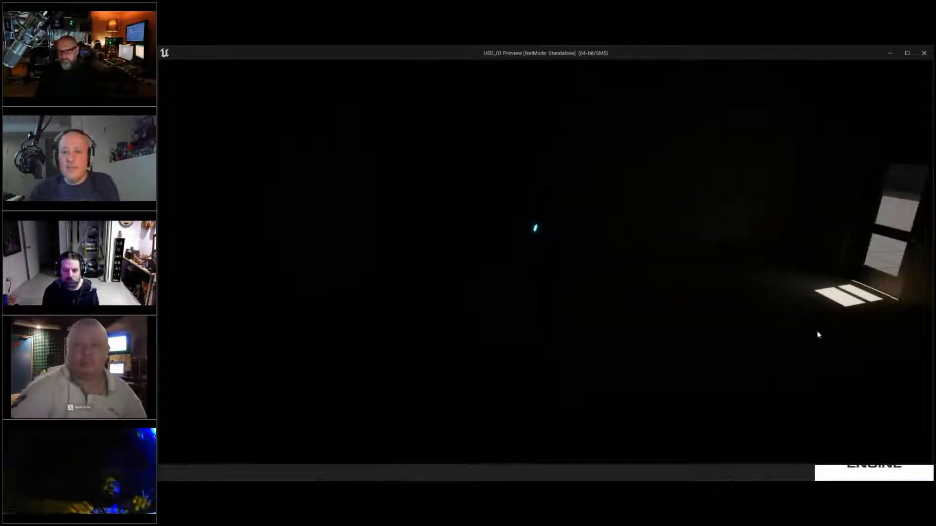
key("e")
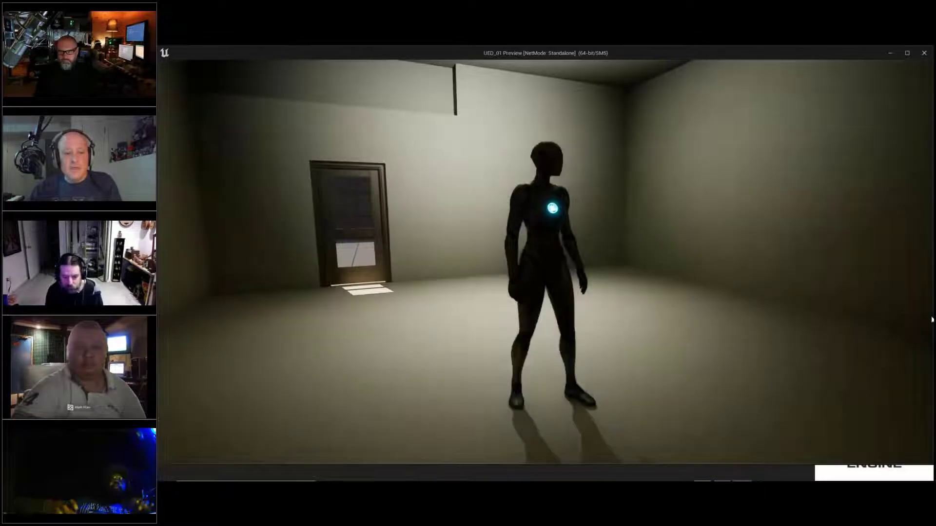
key("Escape")
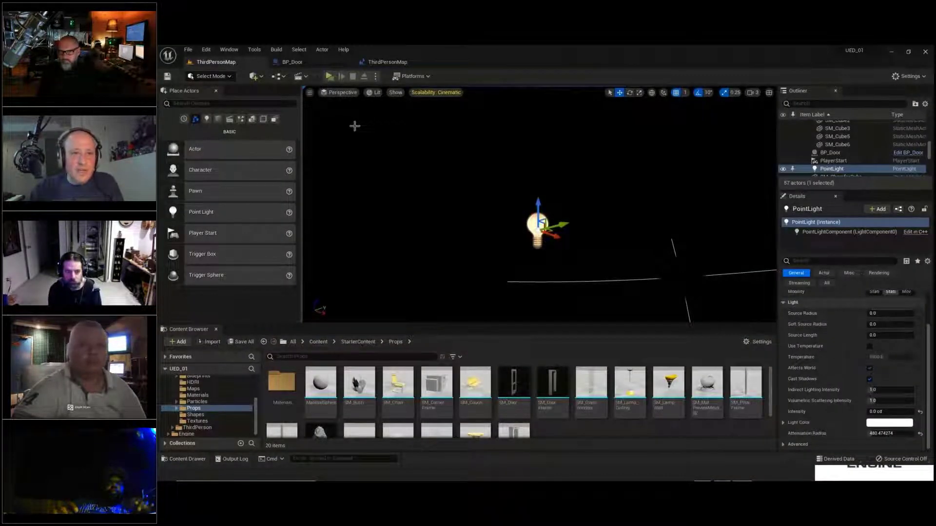
Add a keyboard C key event to the level blueprint below the L key's light toggle nodes.
right_click_drag(638, 243, 472, 91)
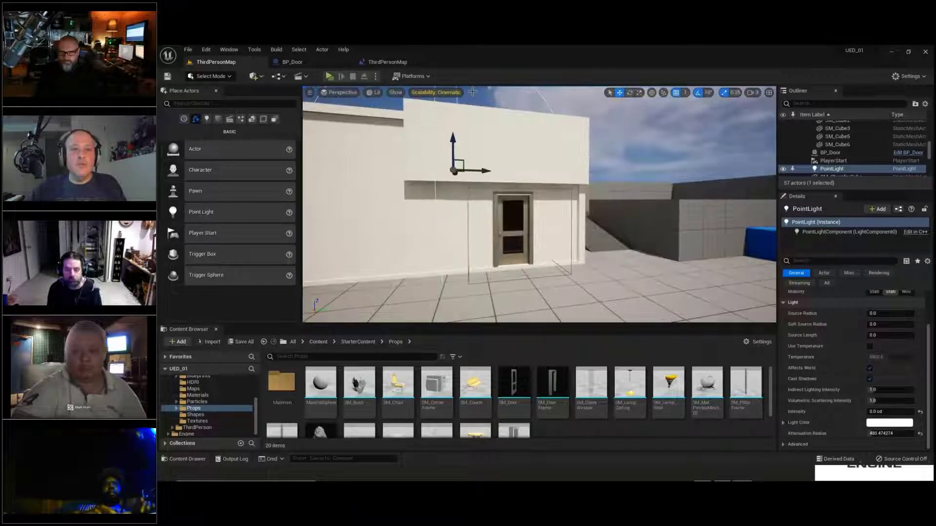
left_click(387, 62)
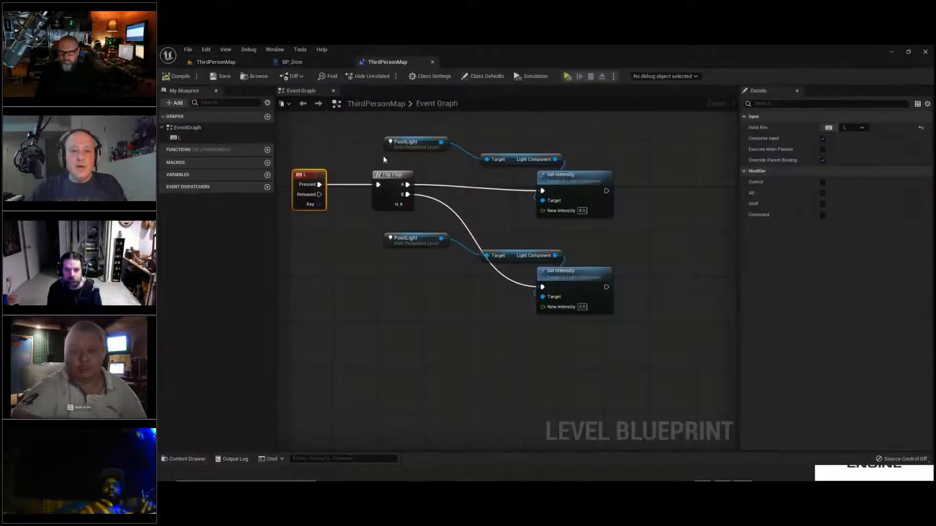
right_click(355, 288)
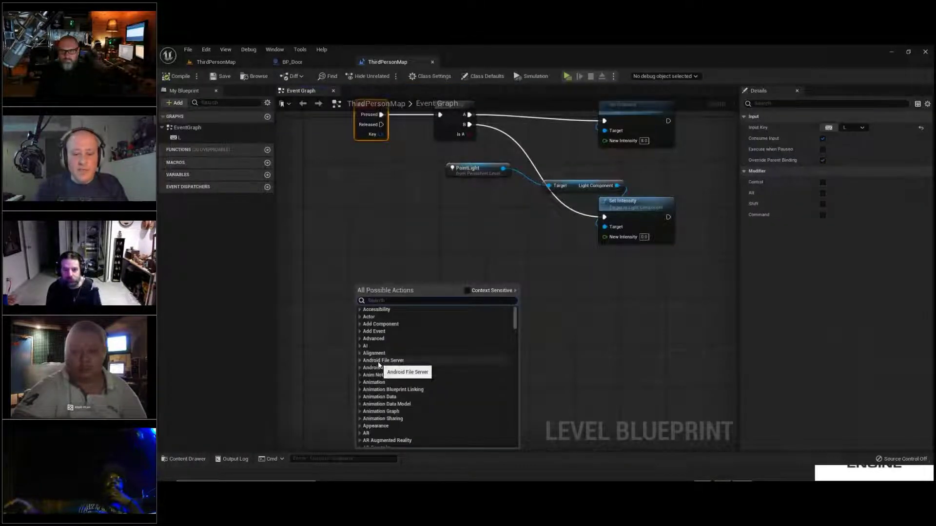
type("k")
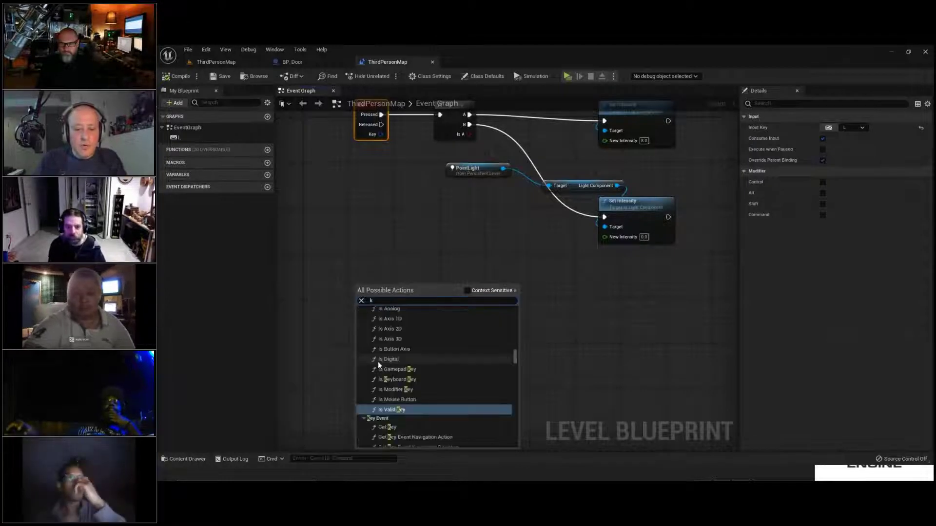
type("eyboa")
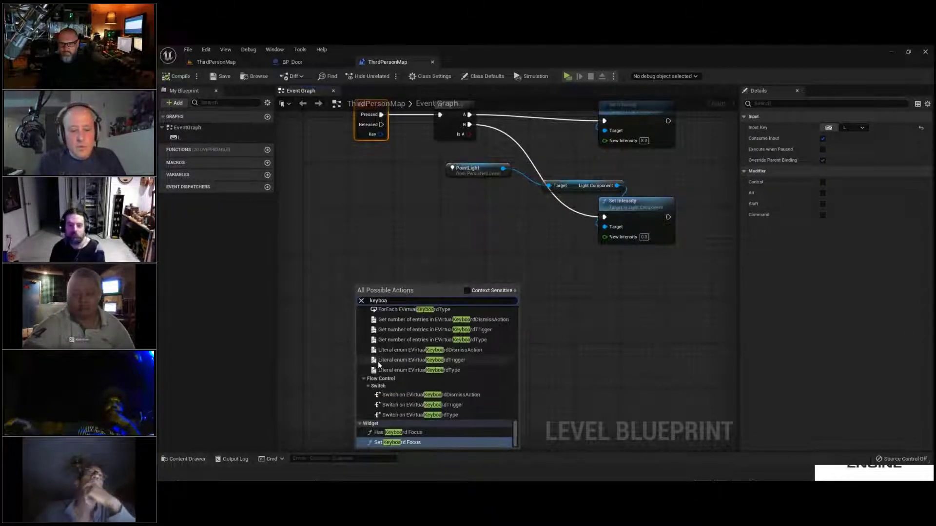
type("rd c")
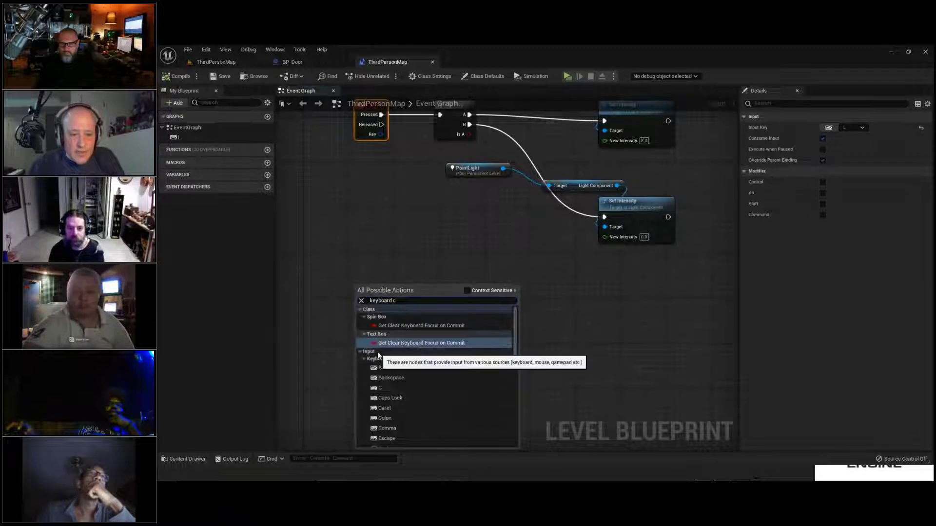
left_click(380, 388)
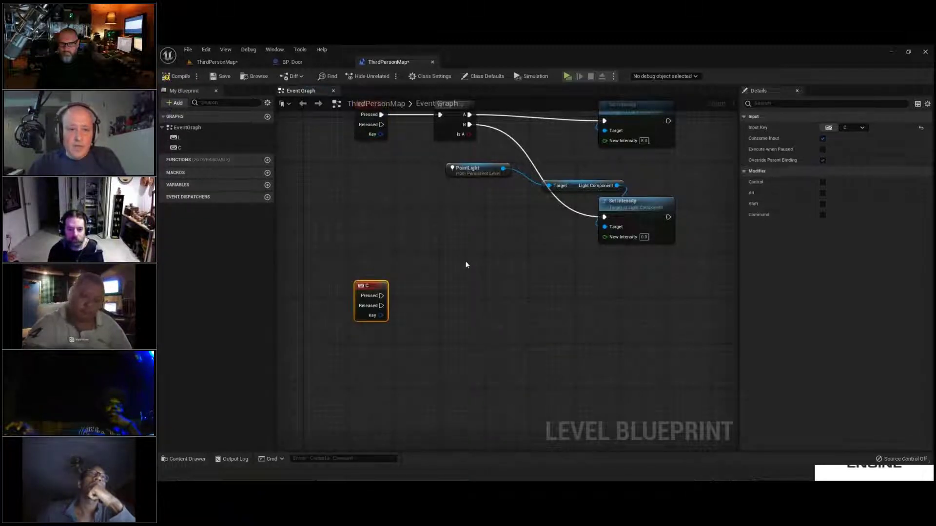
Add a Flip Flop node driven by the C key's Pressed output and align it with the event.
right_click_drag(465, 264, 454, 292)
left_click_drag(371, 324, 423, 325)
type("flipflop")
key("Return")
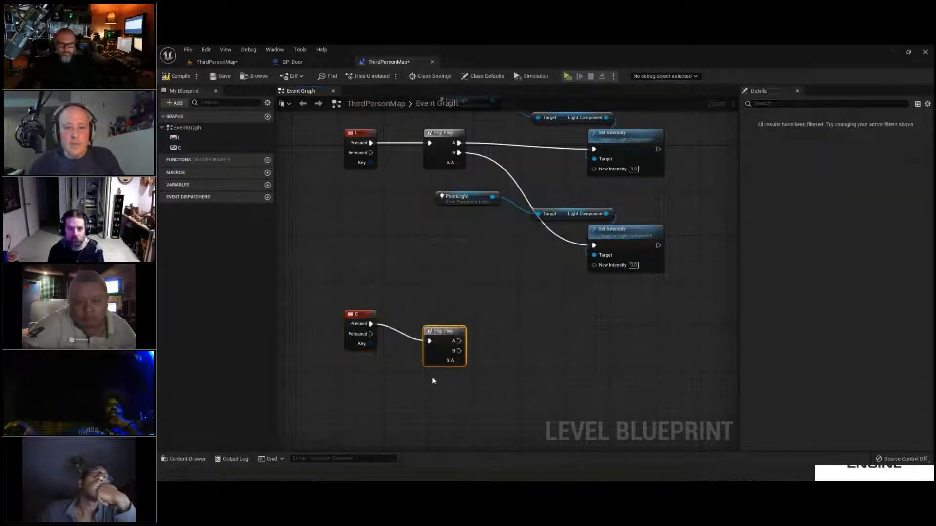
left_click_drag(441, 332, 449, 313)
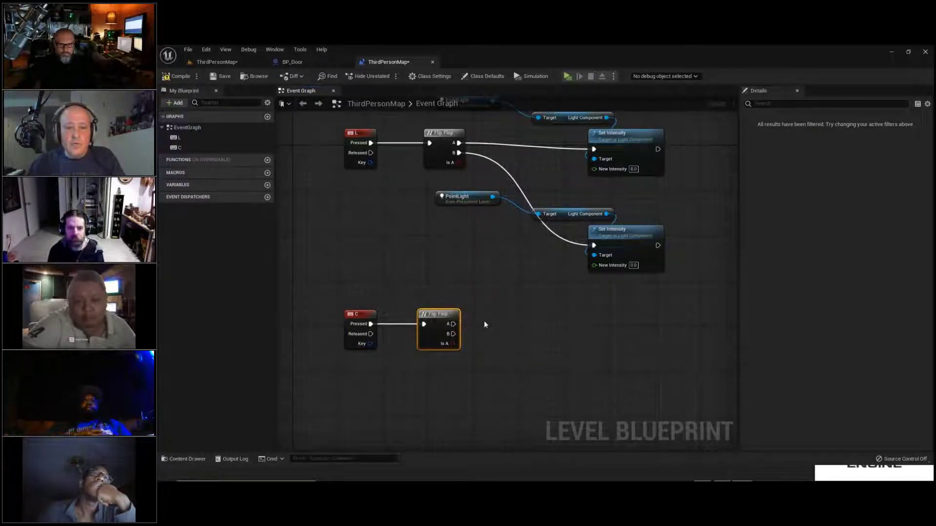
right_click_drag(485, 324, 415, 341)
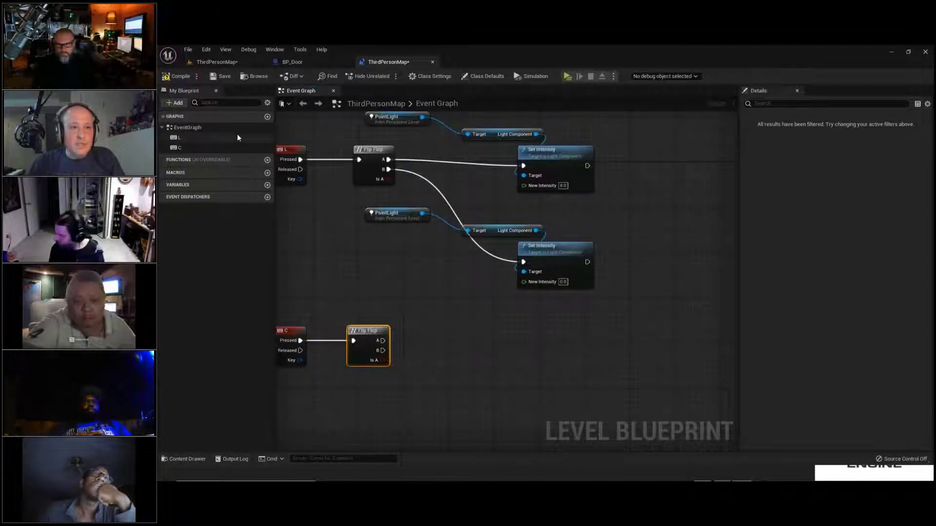
Move the PointLight reference of the zero-intensity branch farther away from its Light Component node.
right_click_drag(327, 240, 466, 235)
left_click(520, 214)
left_click_drag(521, 215, 488, 215)
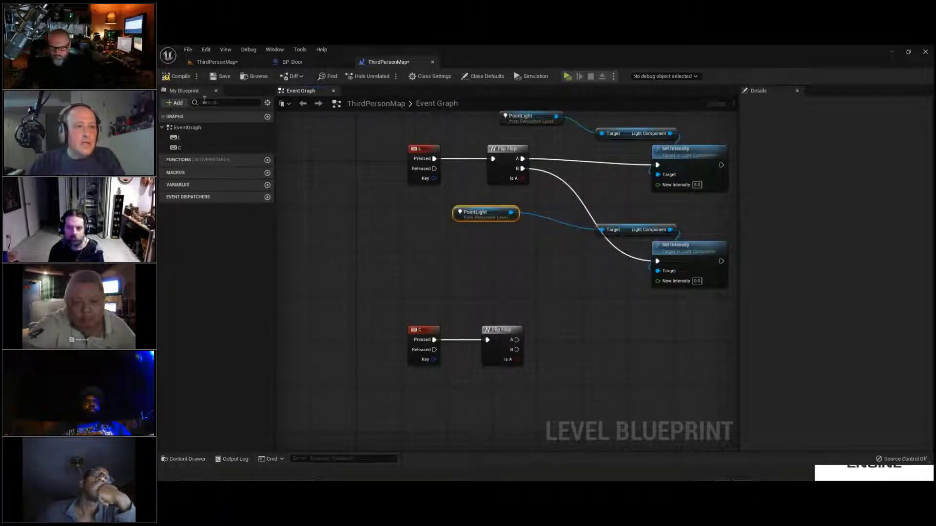
left_click(275, 49)
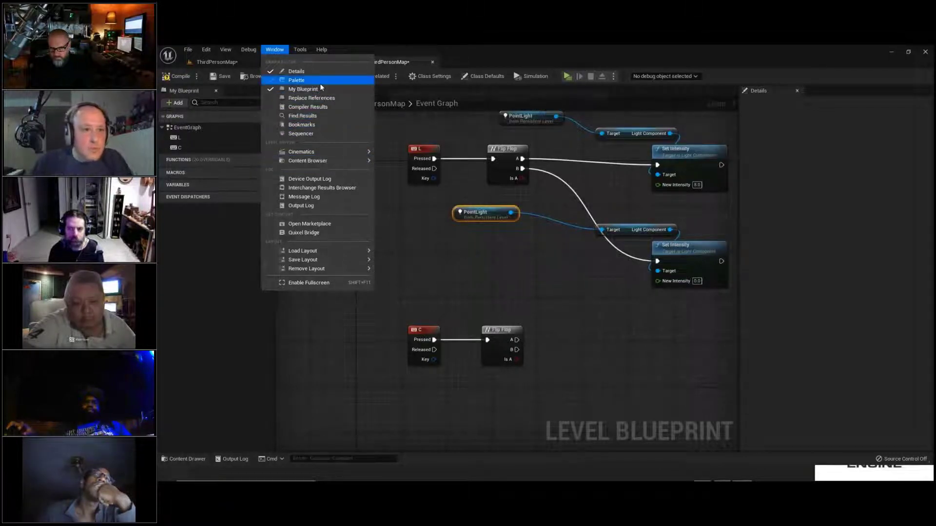
mouse_move(318, 160)
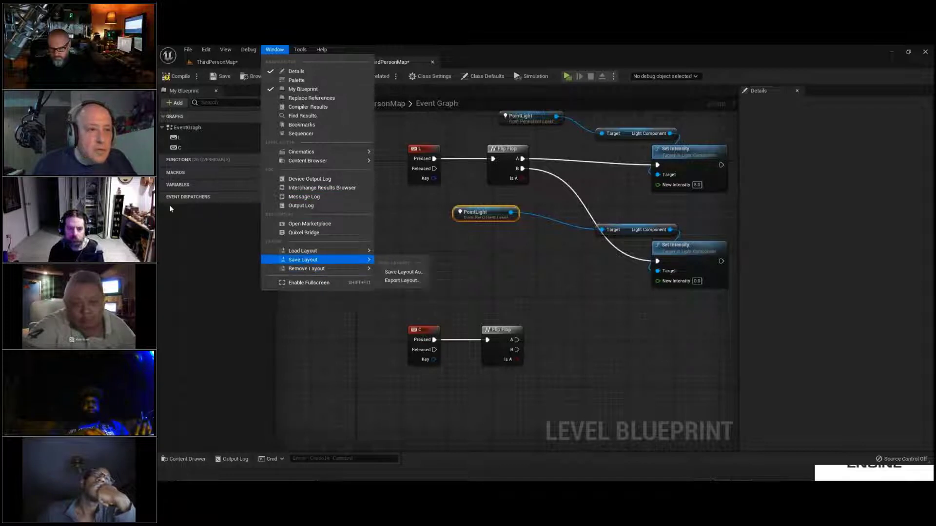
left_click(198, 92)
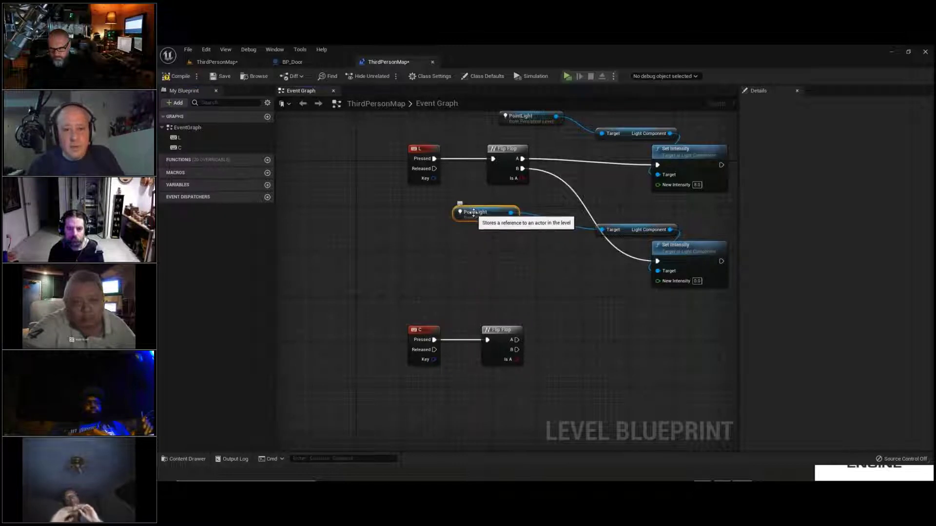
Place a copy of the PointLight reference above the C key's Flip Flop and add a light-component Set Light Color node targeting it.
key("ctrl+v")
left_click_drag(417, 434, 431, 408)
right_click_drag(506, 397, 449, 382)
left_click_drag(347, 386, 537, 302)
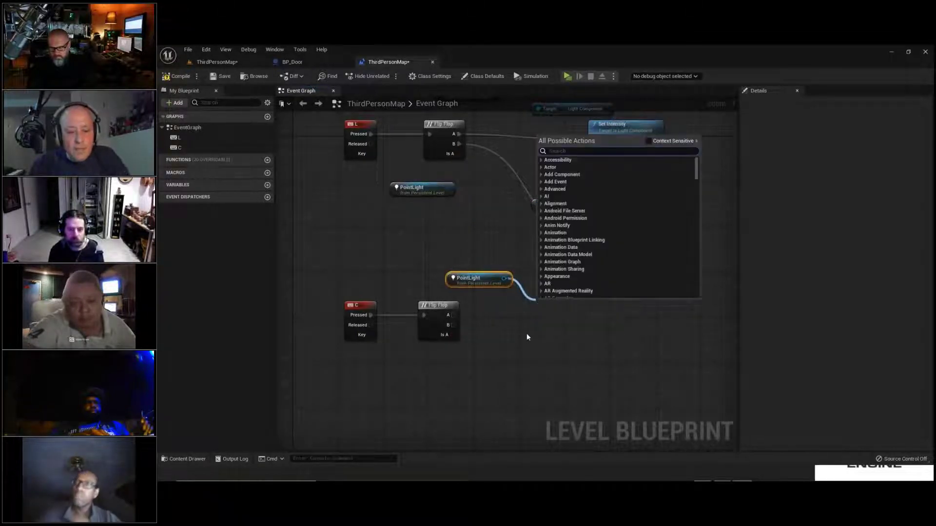
type("set")
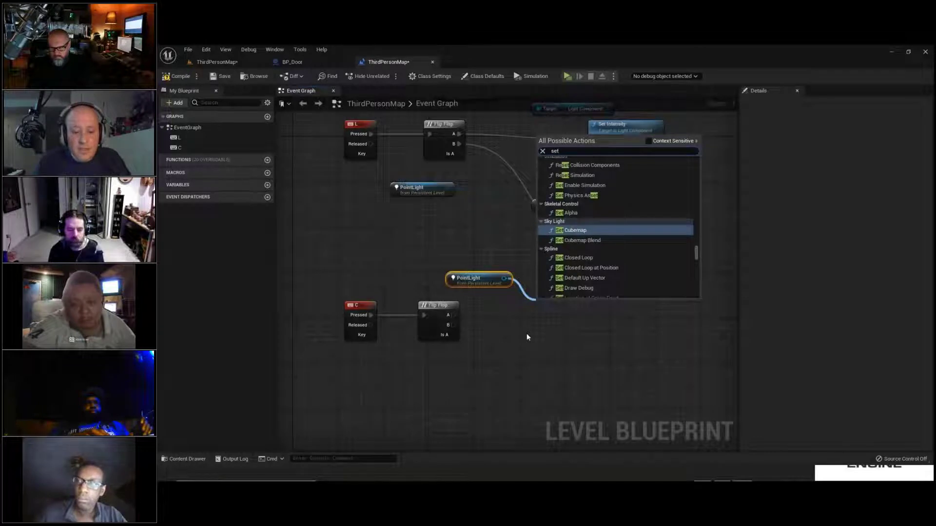
type(" colo")
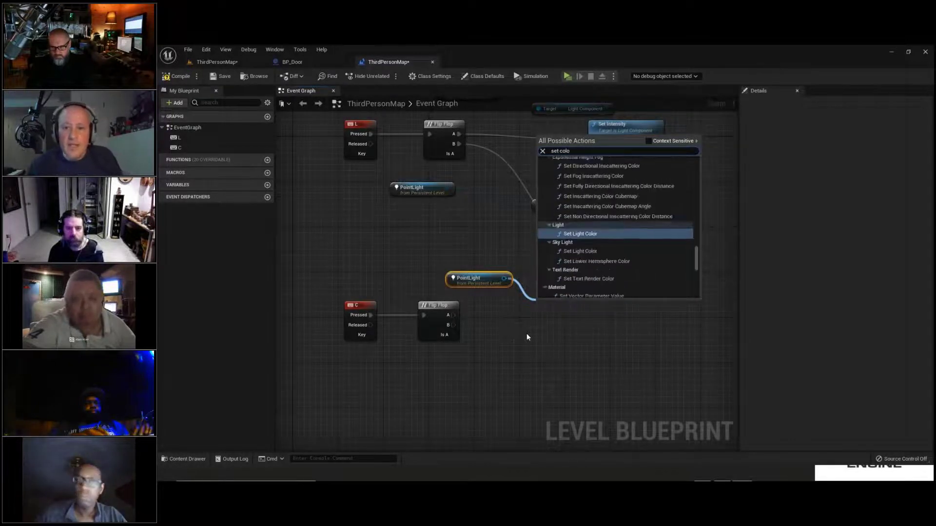
left_click(599, 237)
left_click_drag(624, 311, 651, 311)
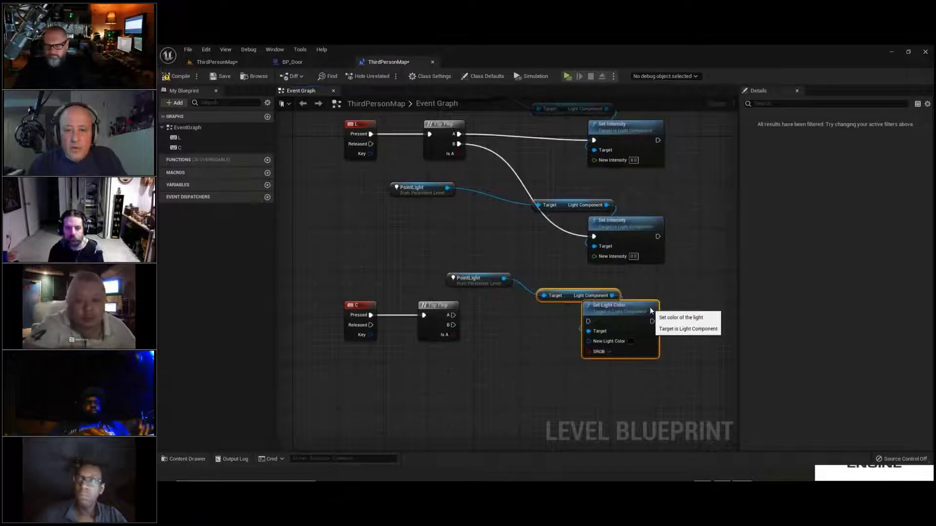
Connect the C key Flip Flop's A output to Set Light Color and space out the PointLight and Light Component nodes above the wire.
left_click_drag(441, 321, 617, 310)
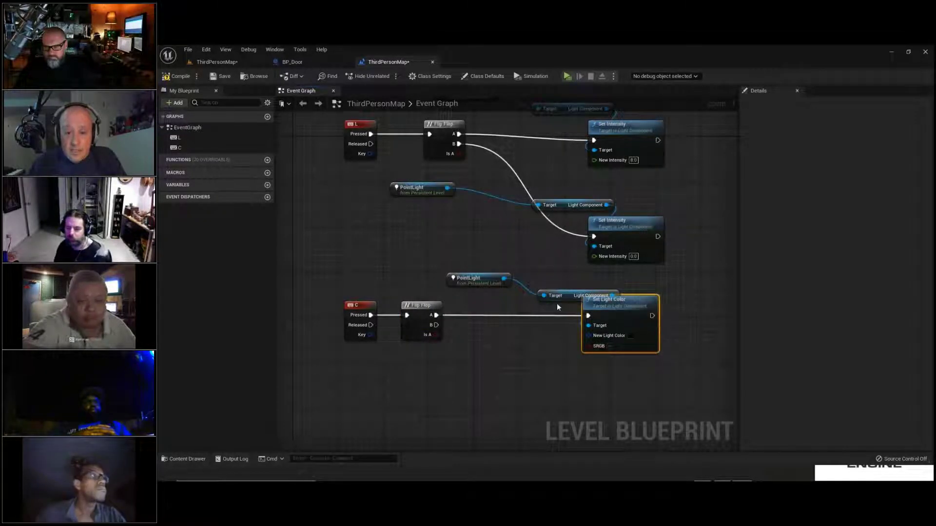
left_click_drag(558, 300, 541, 288)
left_click_drag(477, 281, 448, 269)
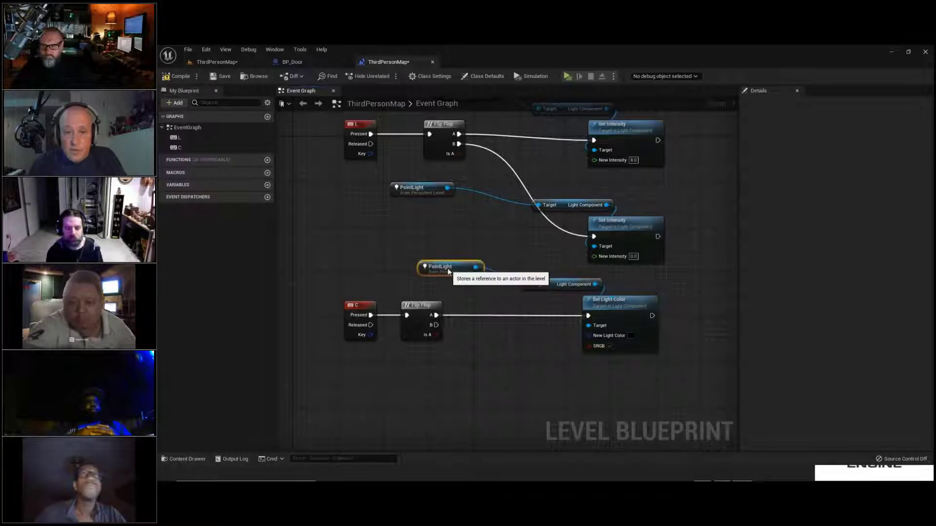
left_click_drag(569, 282, 541, 281)
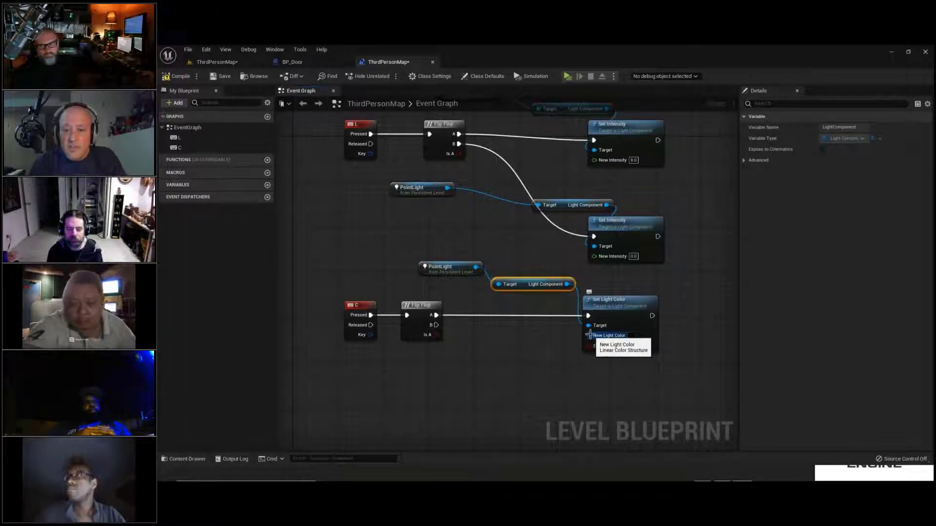
Feed Set Light Color's New Light Color input from a Linear Color Blue node placed just beside it.
left_click_drag(589, 335, 540, 358)
type("linear co")
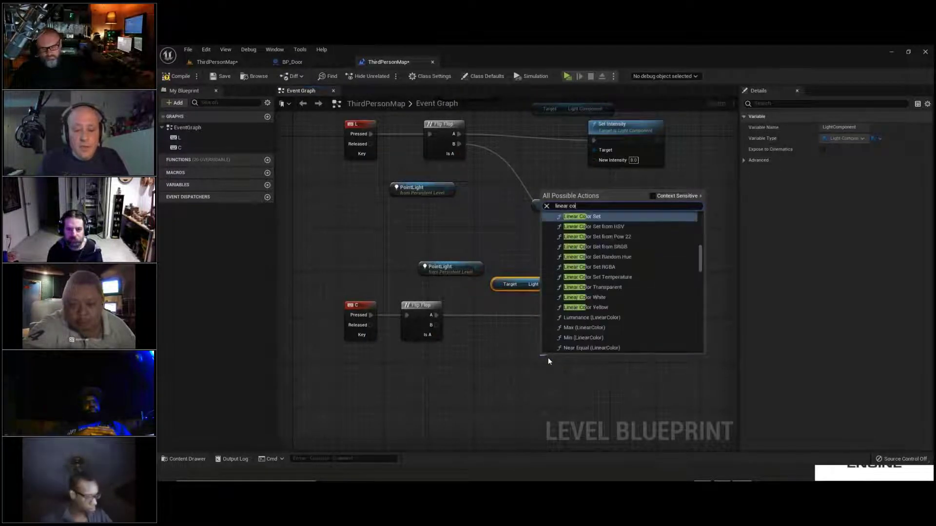
type("lor")
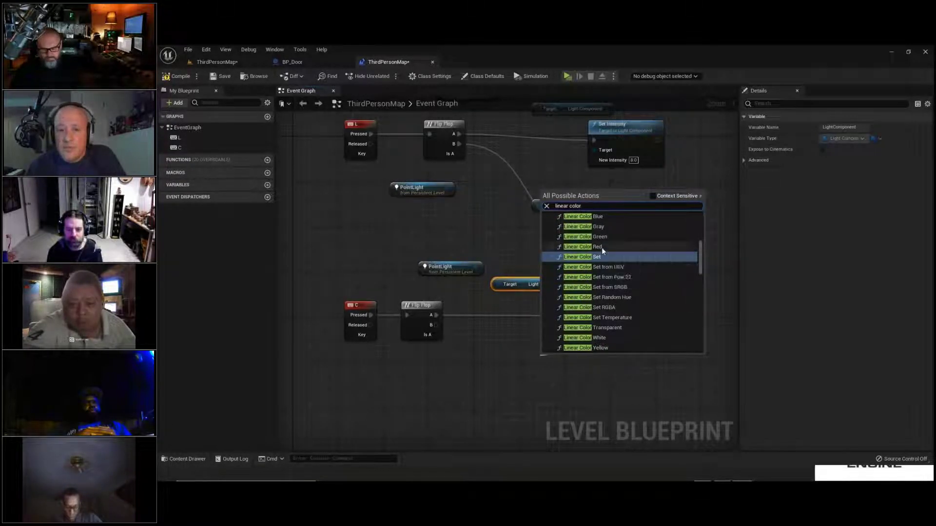
left_click(605, 217)
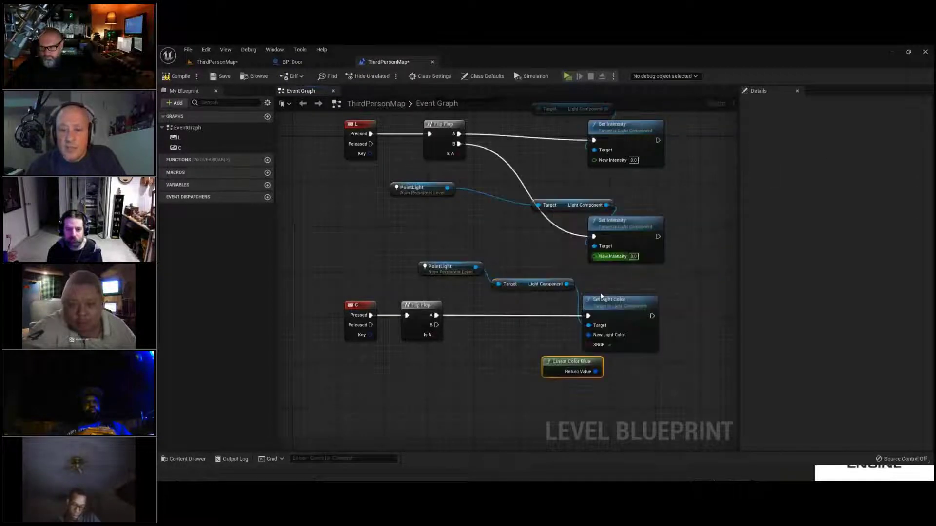
left_click_drag(560, 361, 527, 333)
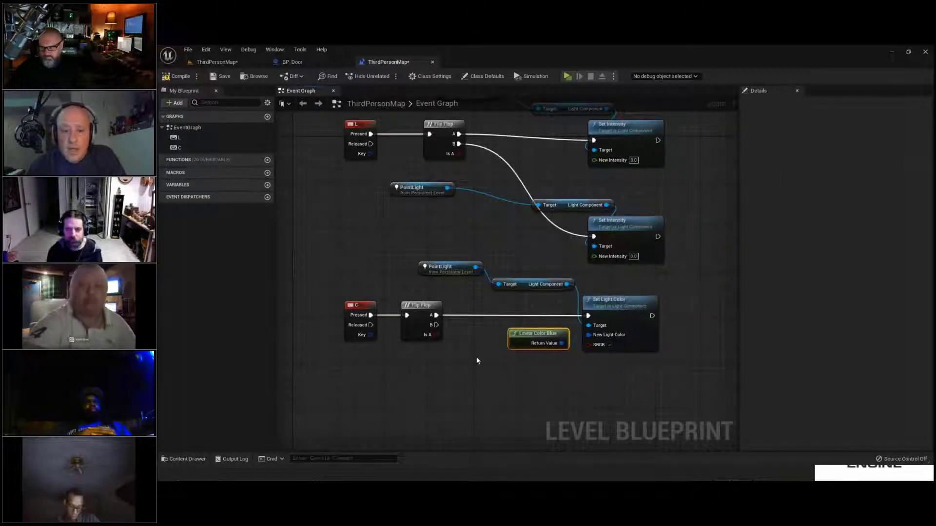
Duplicate the PointLight, Light Component, Set Light Color and Linear Color Blue nodes, placing the copies directly below the C key's originals.
left_click_drag(463, 257, 586, 367)
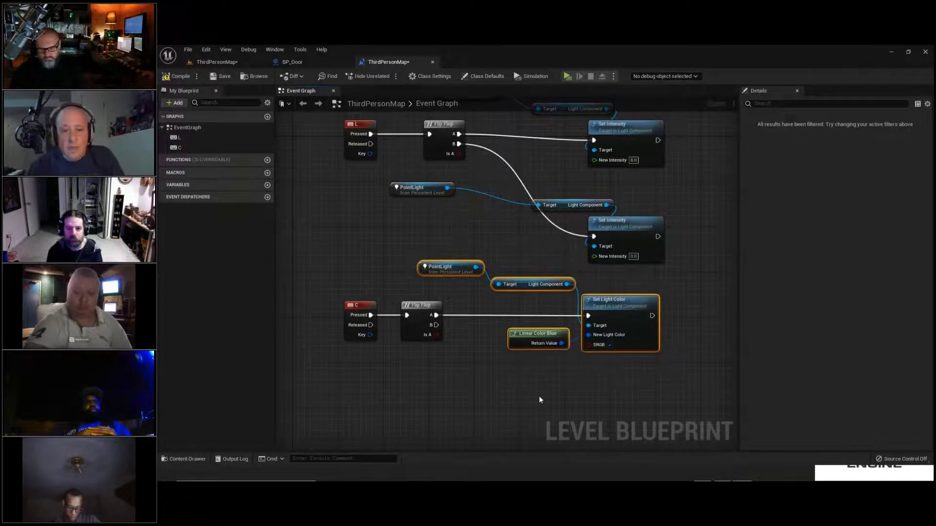
right_click_drag(540, 399, 532, 308)
key("ctrl+v")
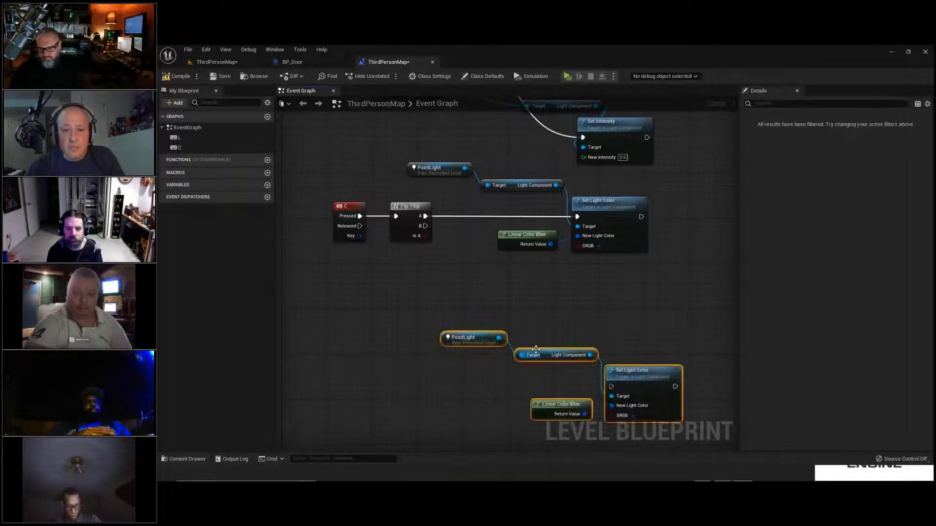
left_click_drag(544, 347, 499, 291)
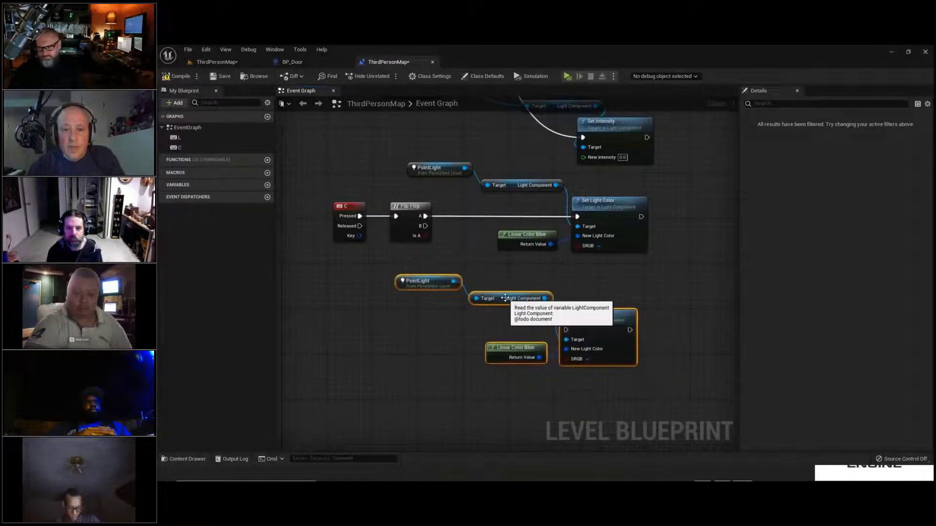
Replace the copied Linear Color Blue node with a Linear Color Red node feeding New Light Color, spaced away from Set Light Color.
left_click(542, 357)
key("Delete")
left_click_drag(570, 350, 516, 363)
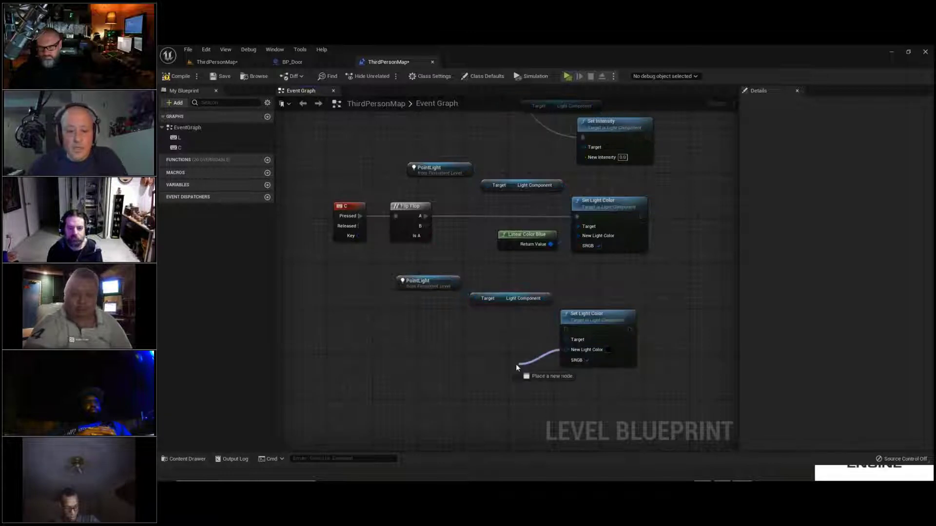
type("lin")
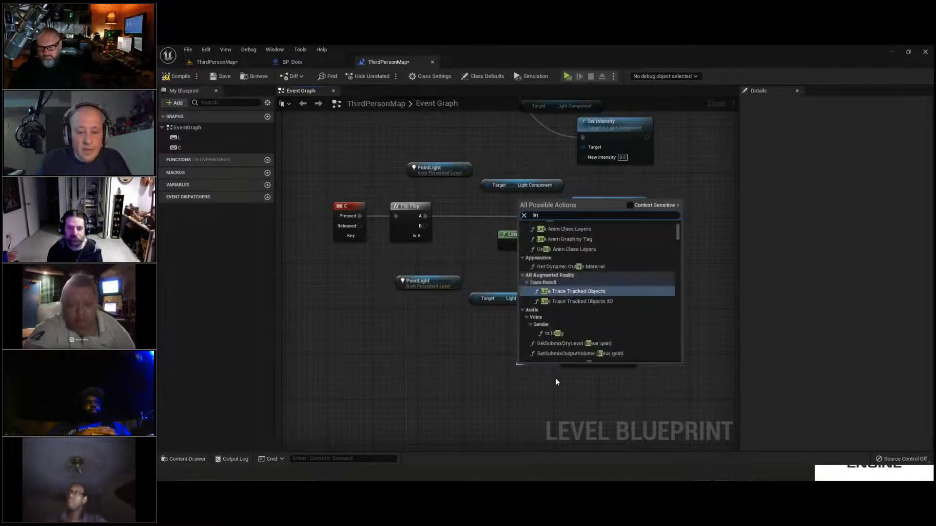
type("ear color red")
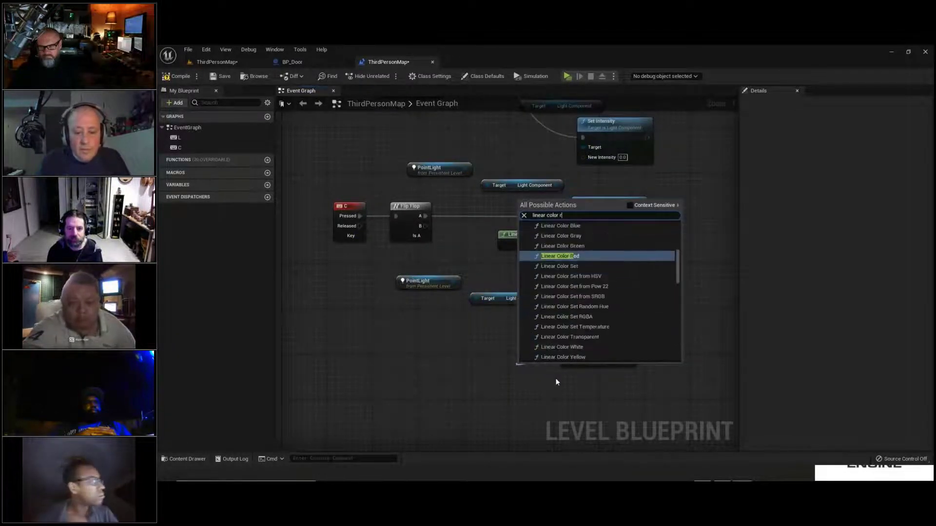
key("Return")
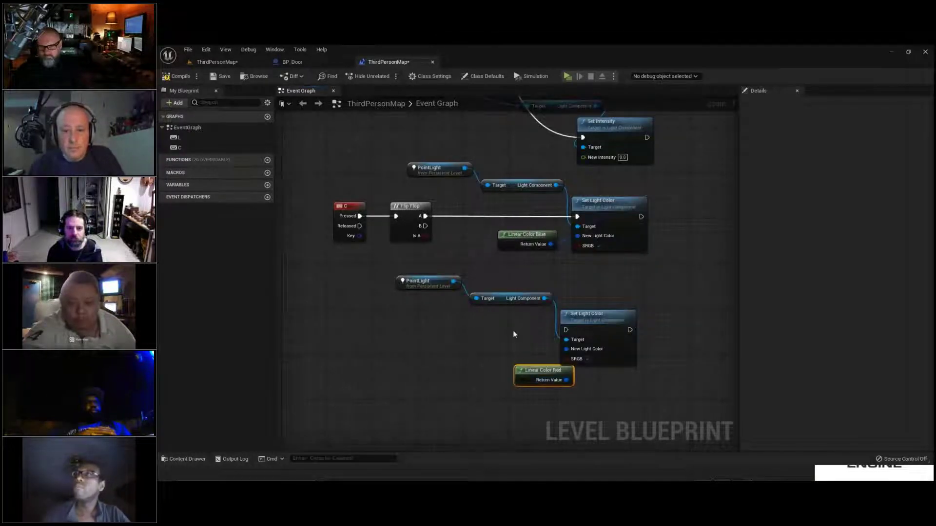
left_click_drag(542, 373, 502, 368)
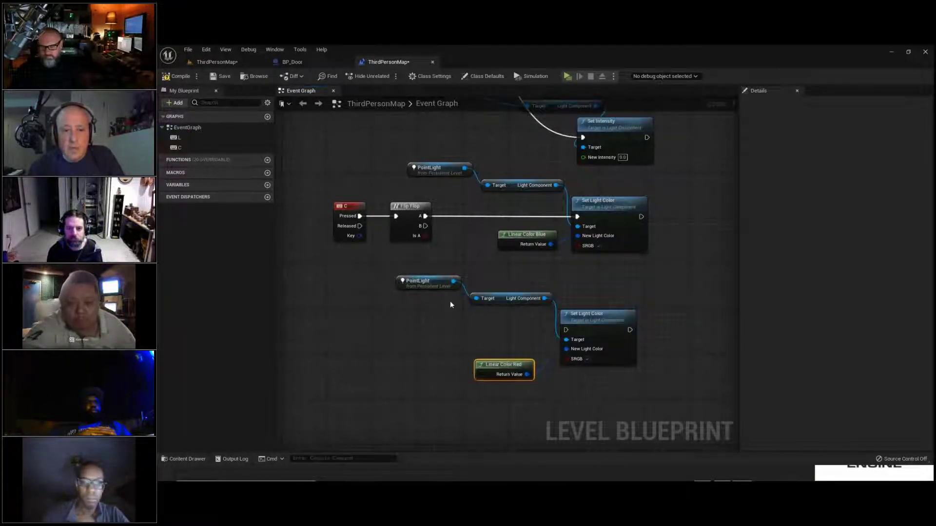
Connect the C key Flip Flop's B output to the red branch's Set Light Color, and compile and save the Level Blueprint.
left_click_drag(425, 226, 566, 330)
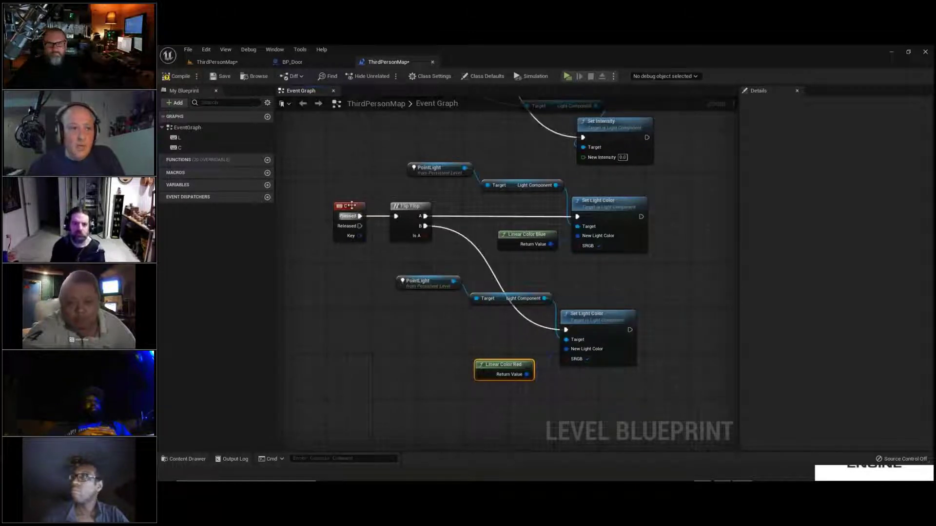
left_click(177, 78)
left_click(221, 76)
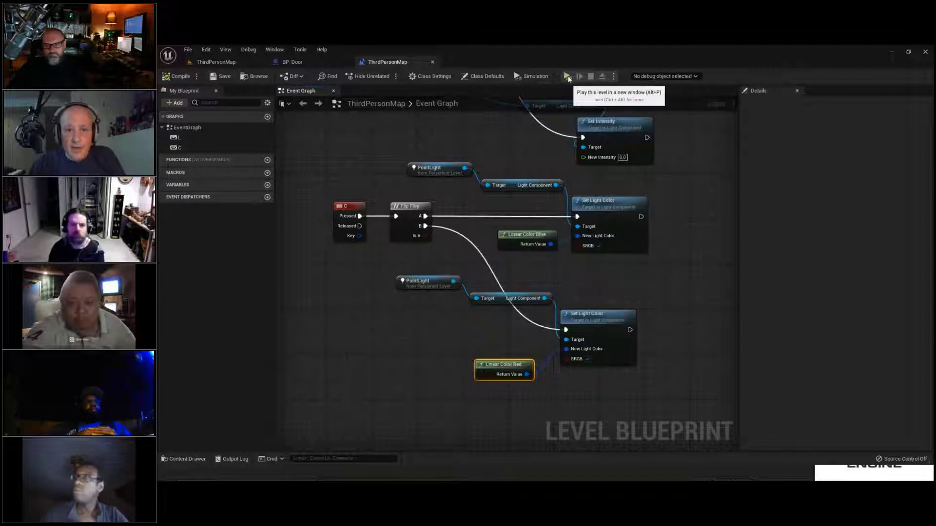
Play the level from the ThirdPersonMap viewport, test the light toggle and color switching inside the room, and end the preview.
left_click(220, 62)
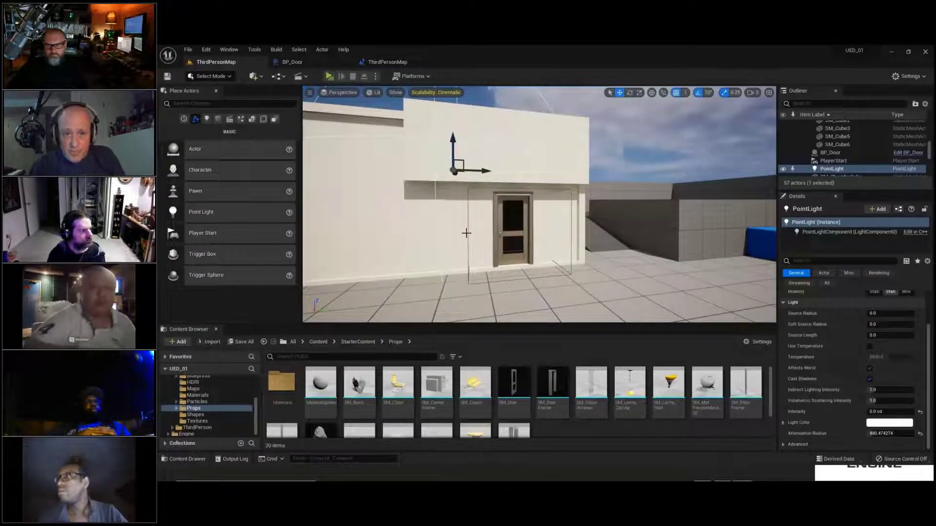
left_click(330, 78)
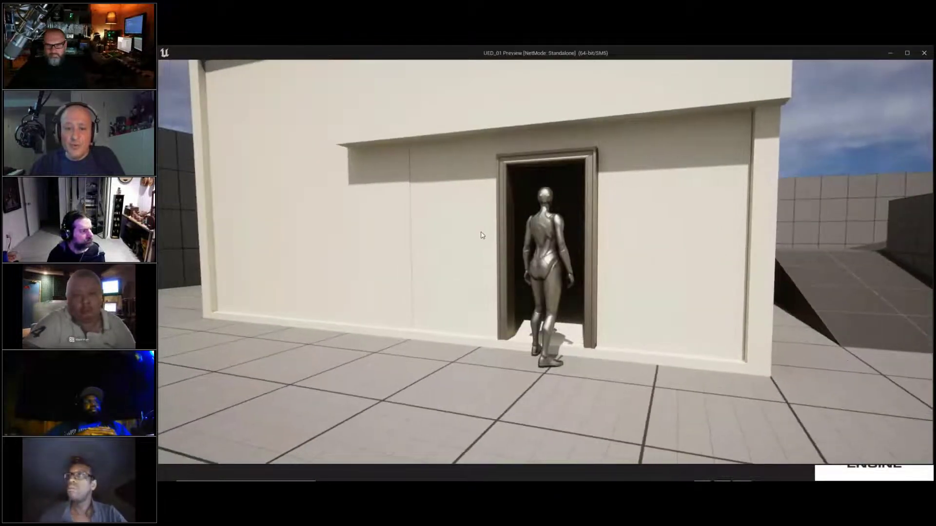
key("w")
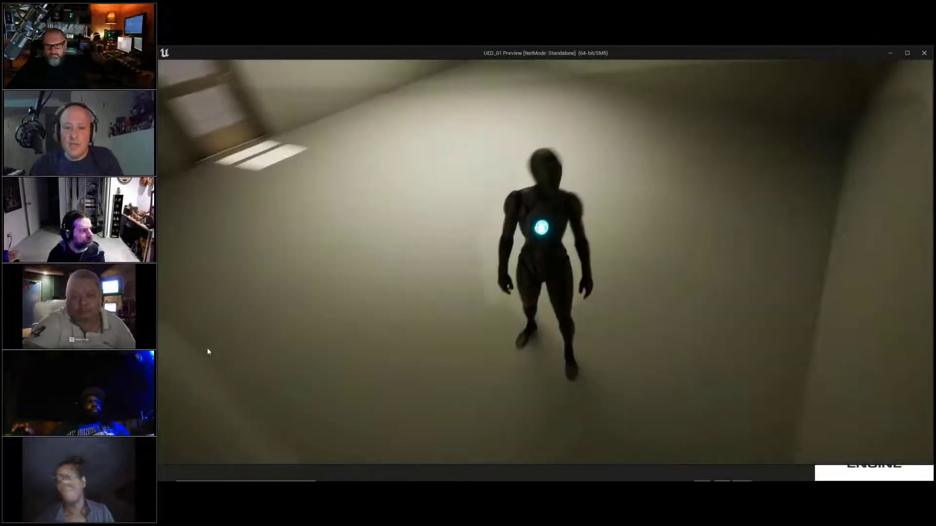
key("w")
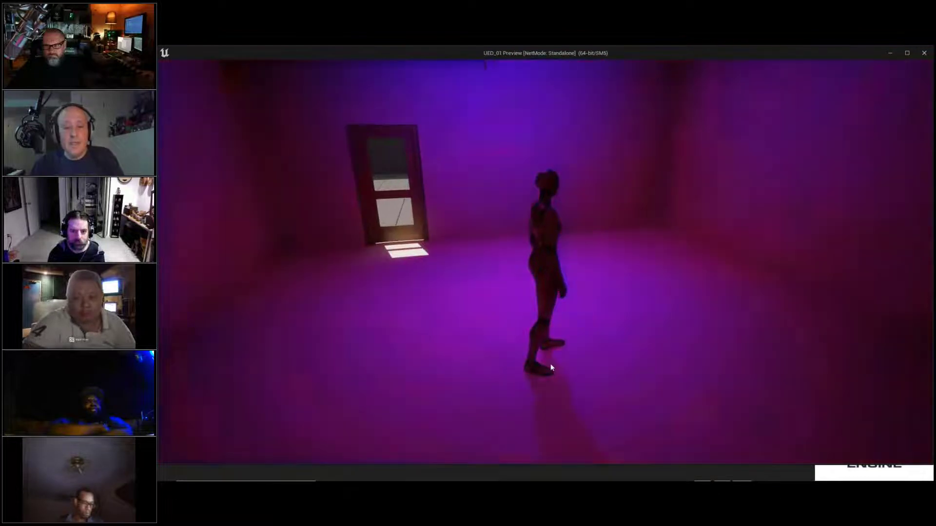
key("Escape")
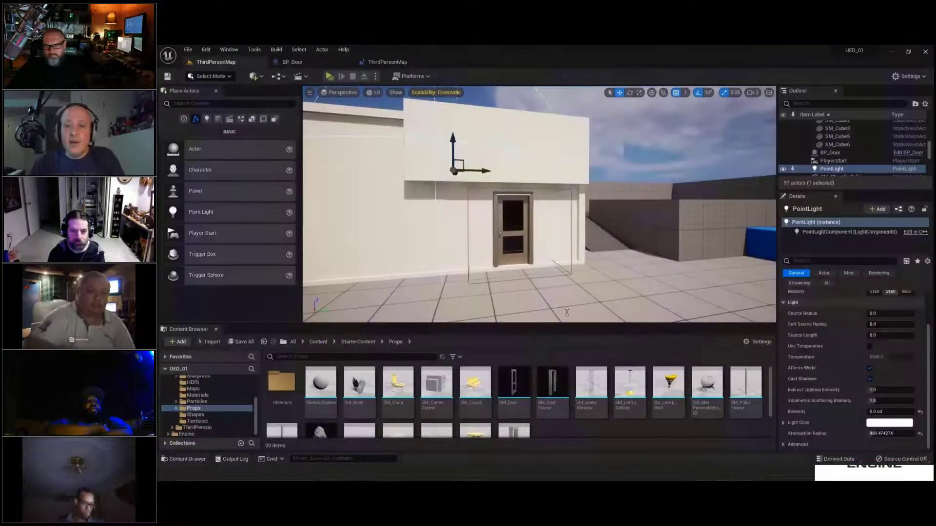
right_click_drag(666, 250, 765, 250)
right_click_drag(665, 253, 527, 264)
left_click(319, 343)
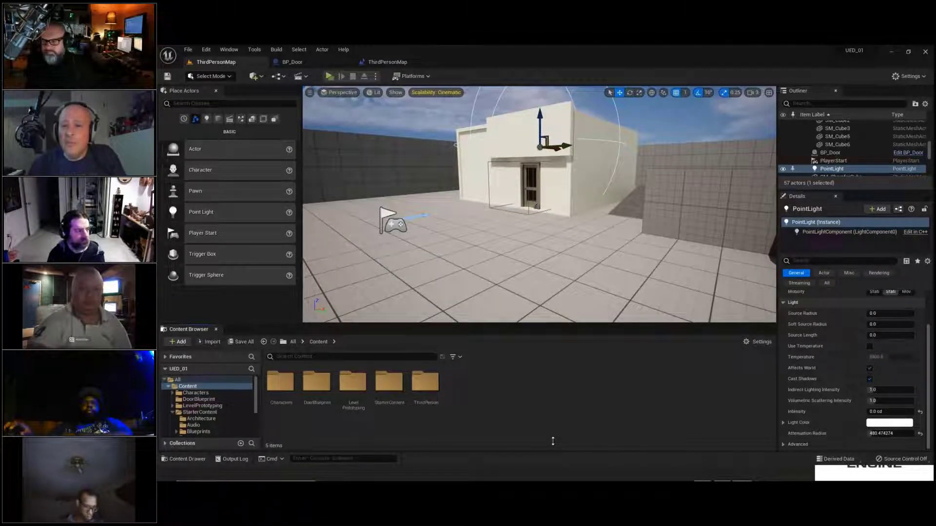
right_click_drag(640, 246, 697, 238)
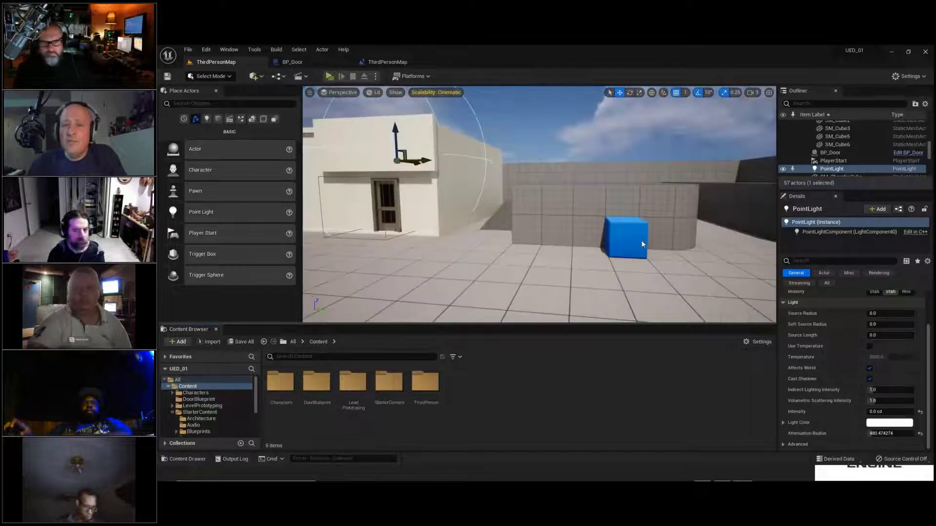
right_click_drag(639, 242, 587, 258)
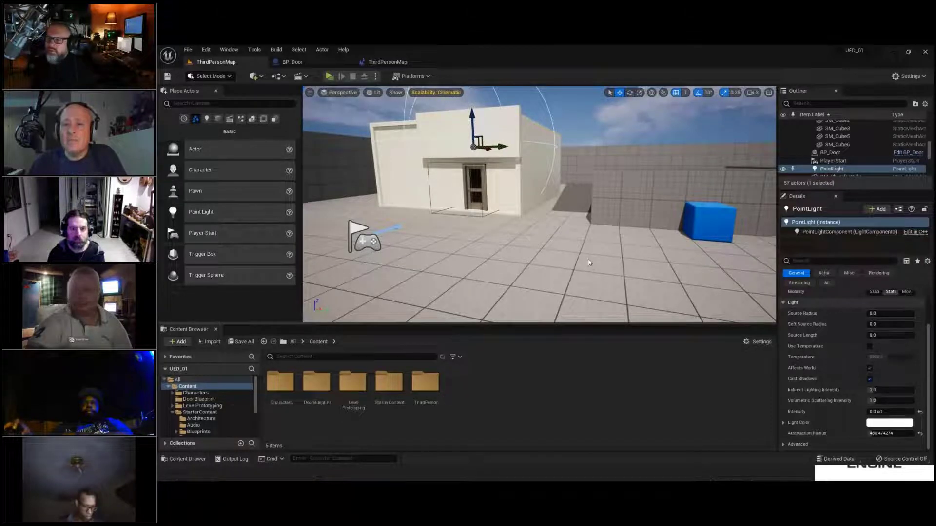
right_click_drag(588, 263, 588, 259)
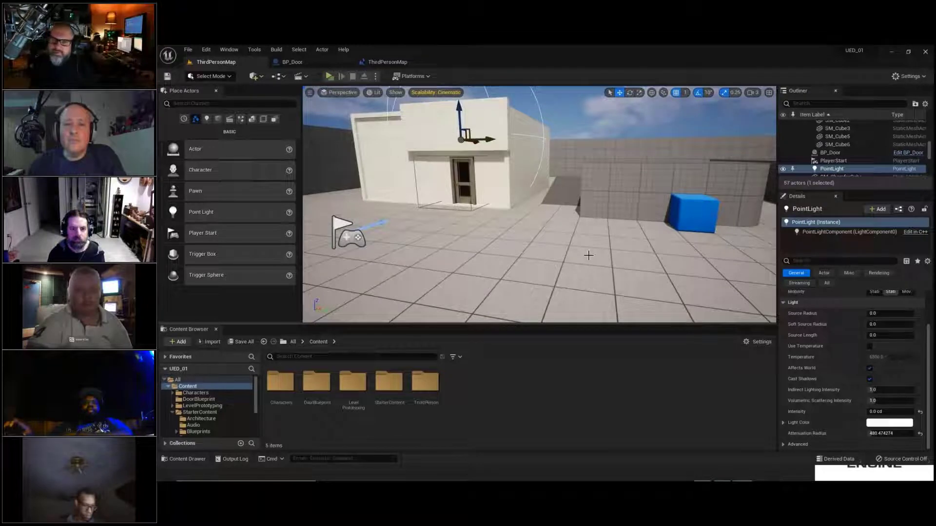
key("w")
right_click_drag(586, 253, 463, 208)
key("w")
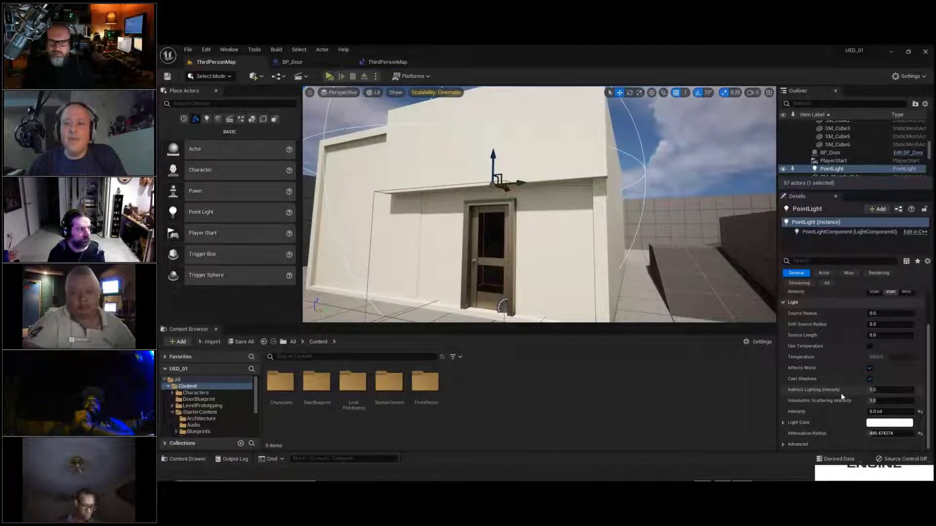
scroll(838, 399, "up", 3)
scroll(833, 416, "down", 3)
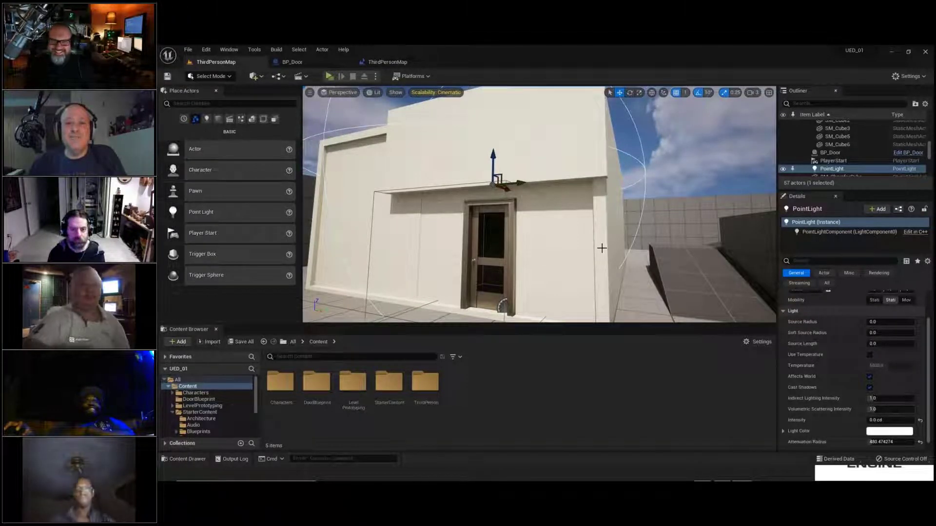
right_click_drag(646, 255, 677, 256)
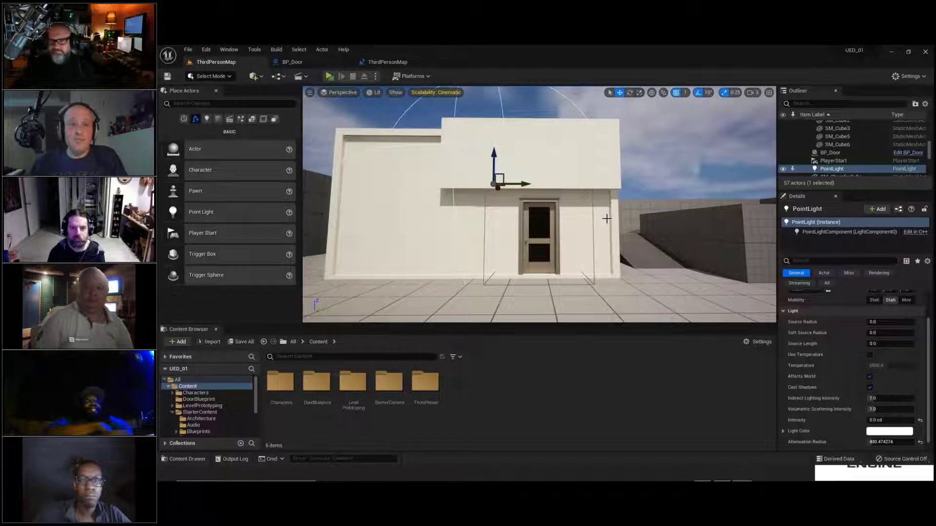
Play the level again, check the room's light from outside through the door's glass, and stop the preview.
left_click(330, 76)
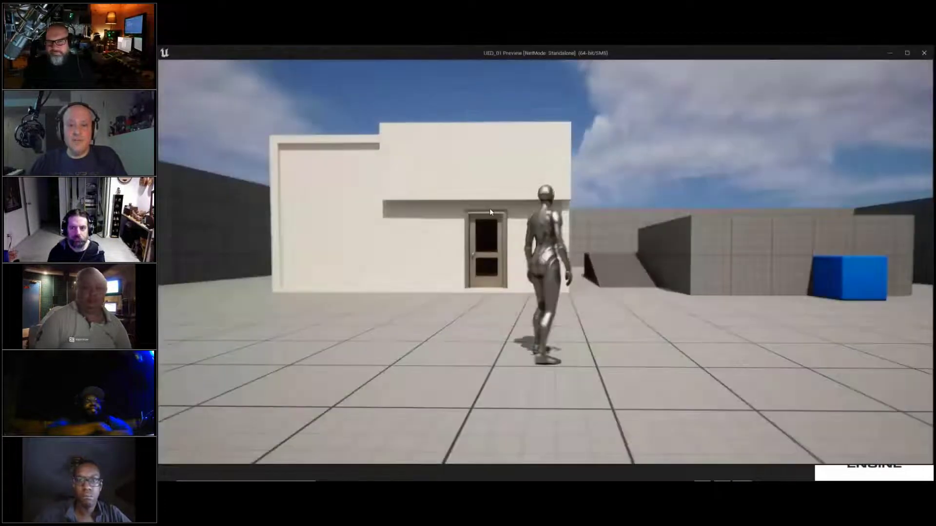
key("s")
key("w")
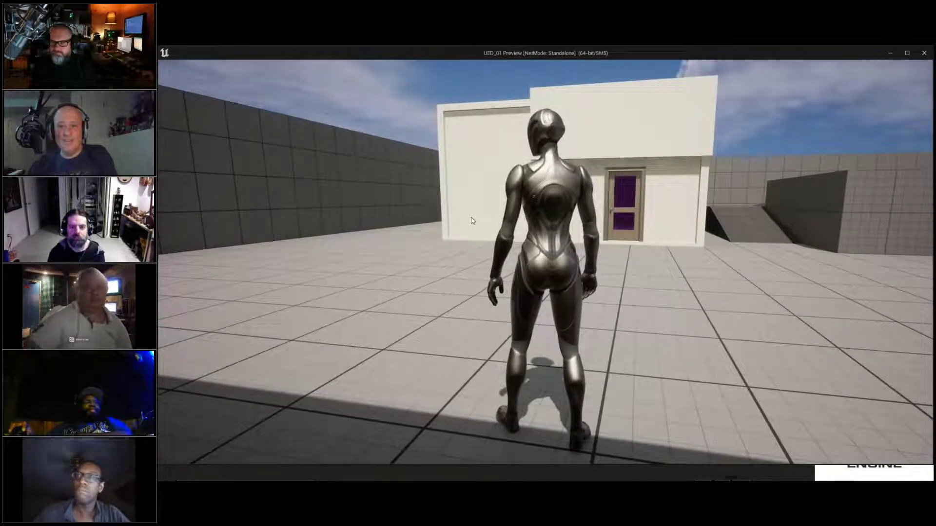
key("w")
key("w")
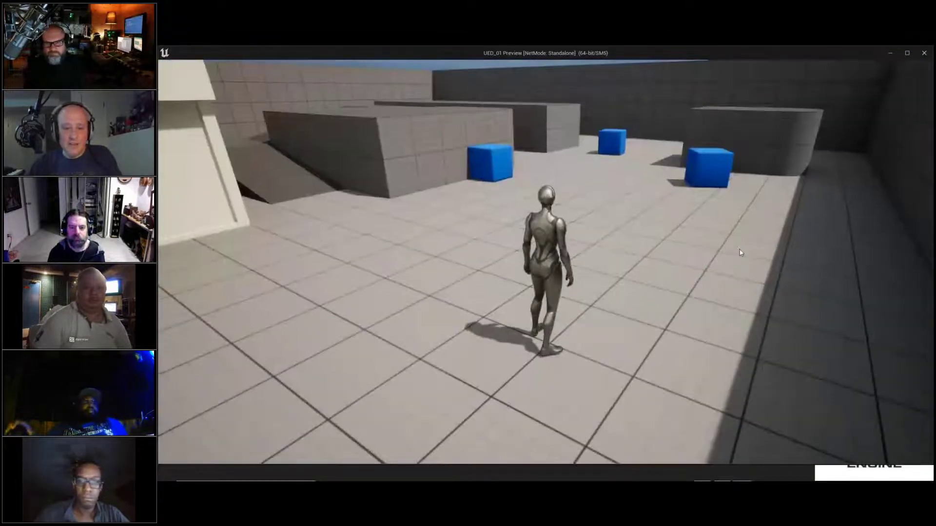
key("Escape")
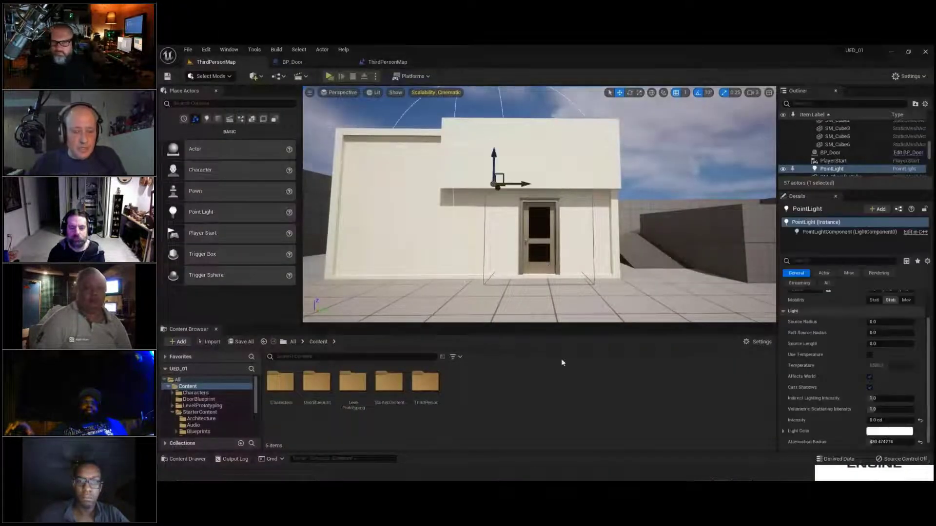
Open the StarterContent Props folder in the project content and look through its meshes.
left_click(293, 344)
double_click(290, 383)
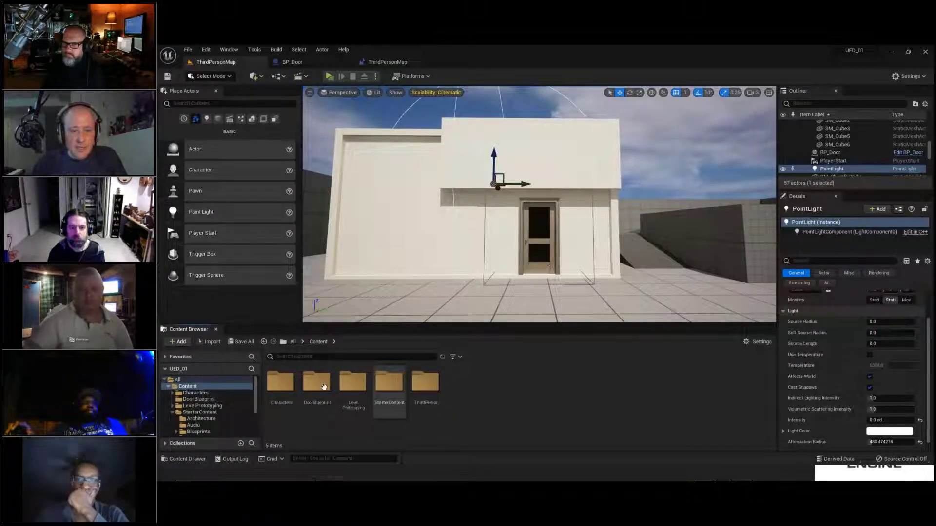
double_click(389, 383)
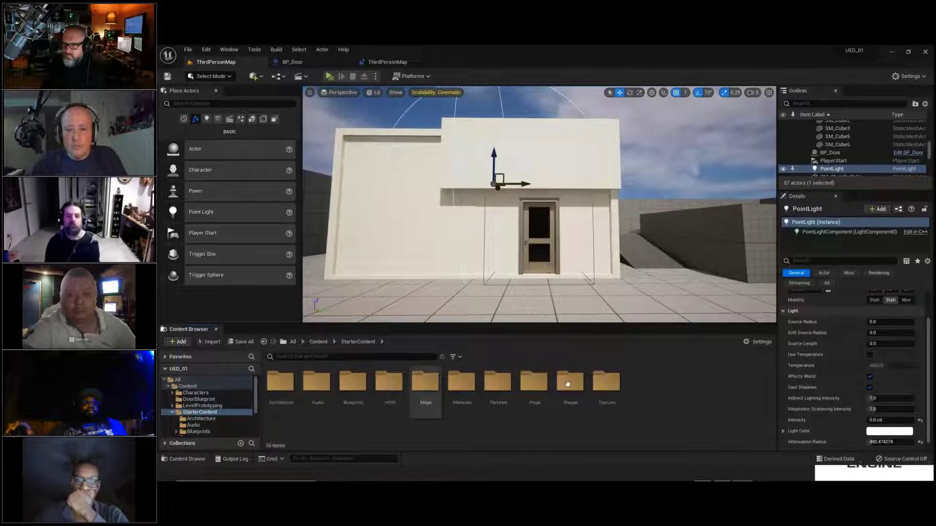
double_click(534, 383)
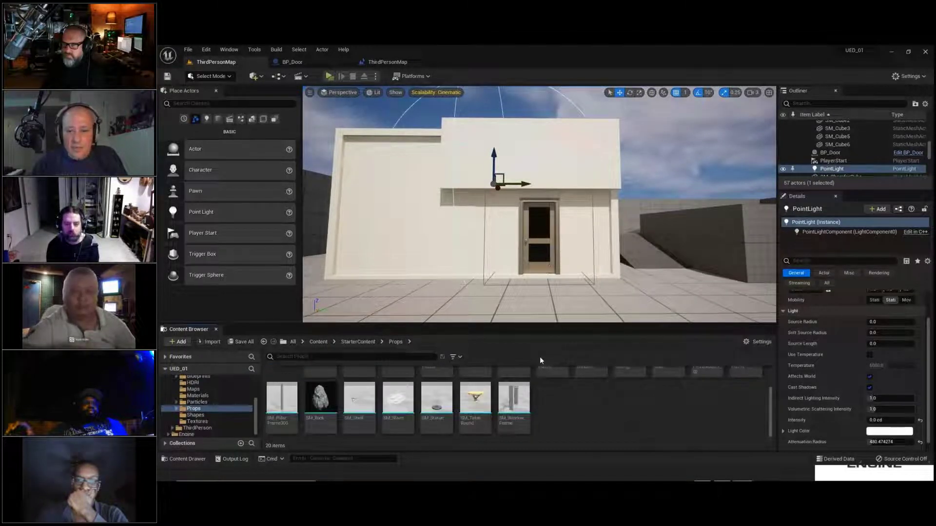
scroll(536, 385, "up", 3)
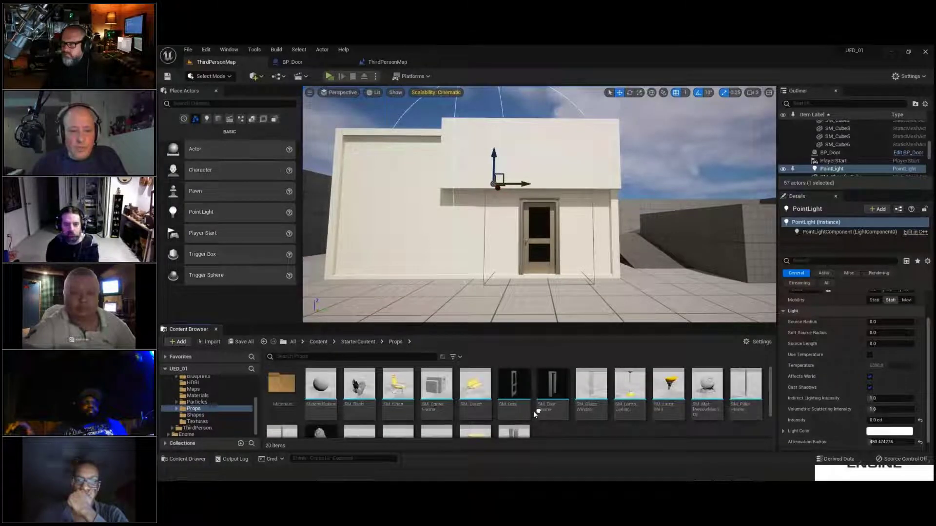
scroll(537, 385, "down", 1)
Place the MaterialSphere mesh on the floor outside the room beside the door, and raise it slightly.
left_click(320, 385)
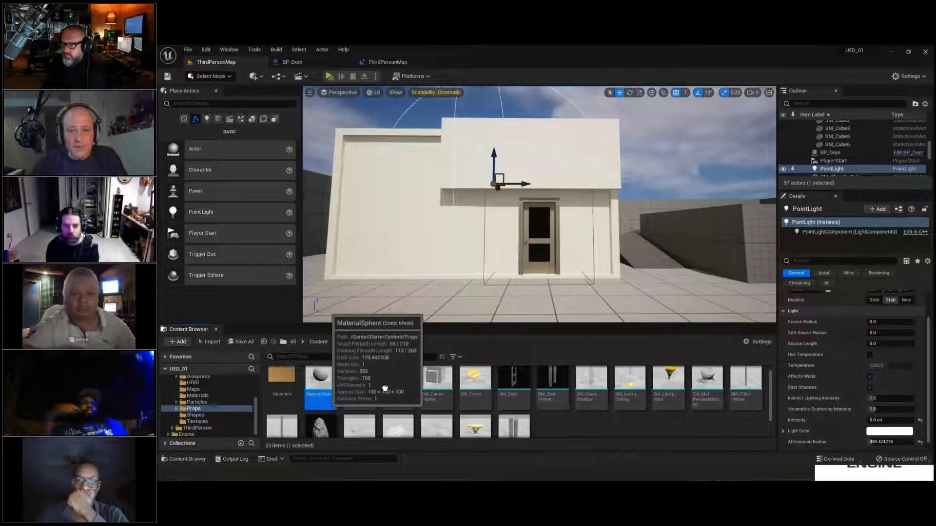
left_click_drag(384, 388, 660, 316)
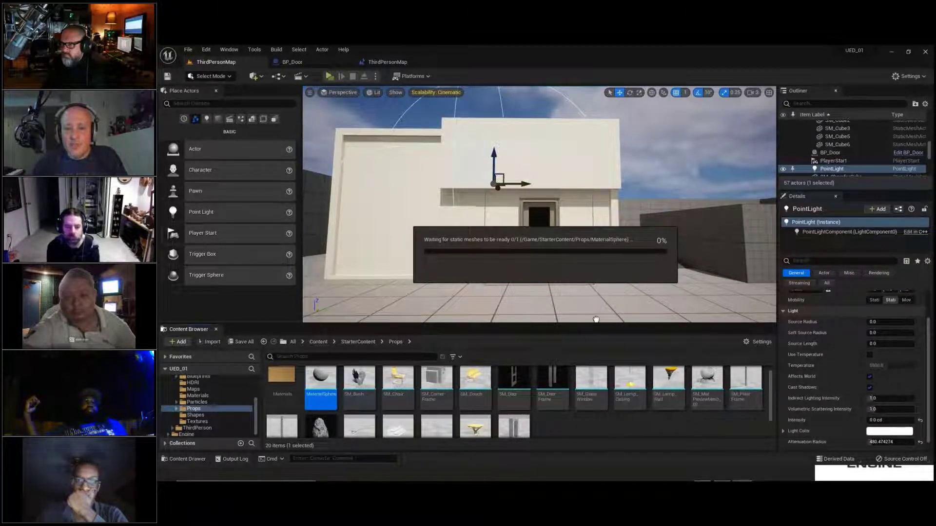
left_click_drag(531, 383, 634, 303)
left_click_drag(633, 271, 635, 243)
Preview the level with the sphere in place, end the preview, and return to the Level Blueprint's event graph.
left_click(331, 77)
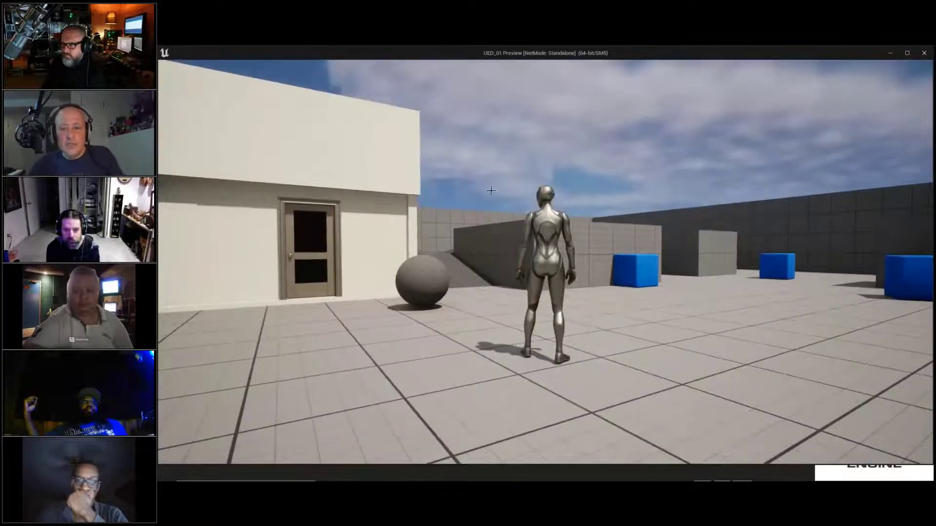
key("Escape")
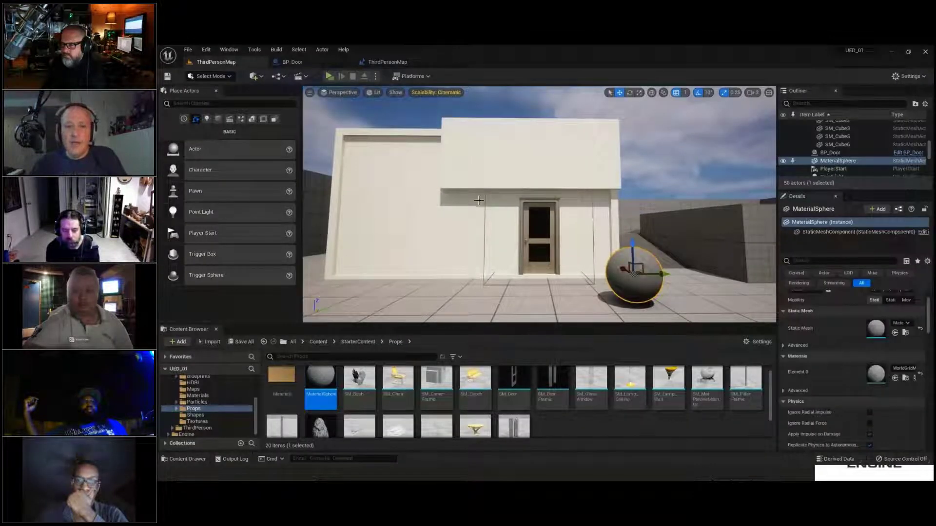
left_click(390, 63)
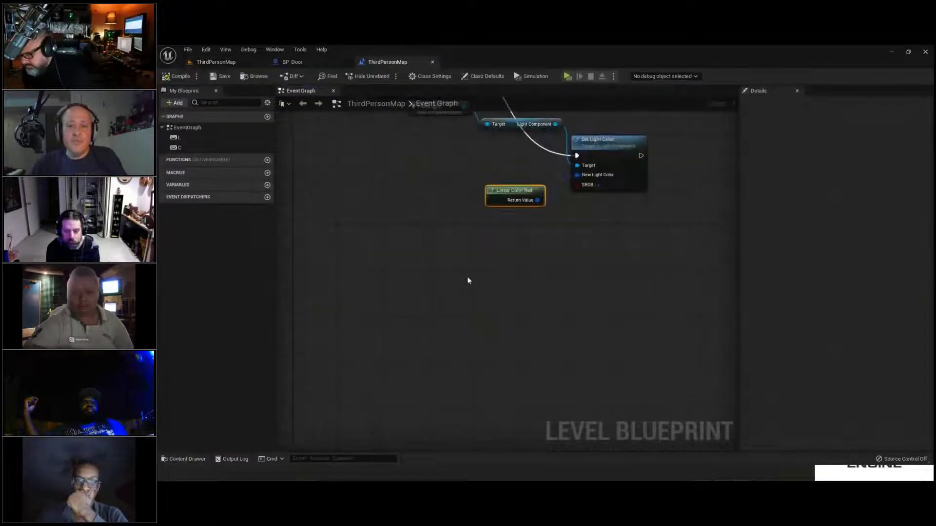
Return to the level editor and open the ThirdPerson Blueprints folder in the project content.
right_click(468, 281)
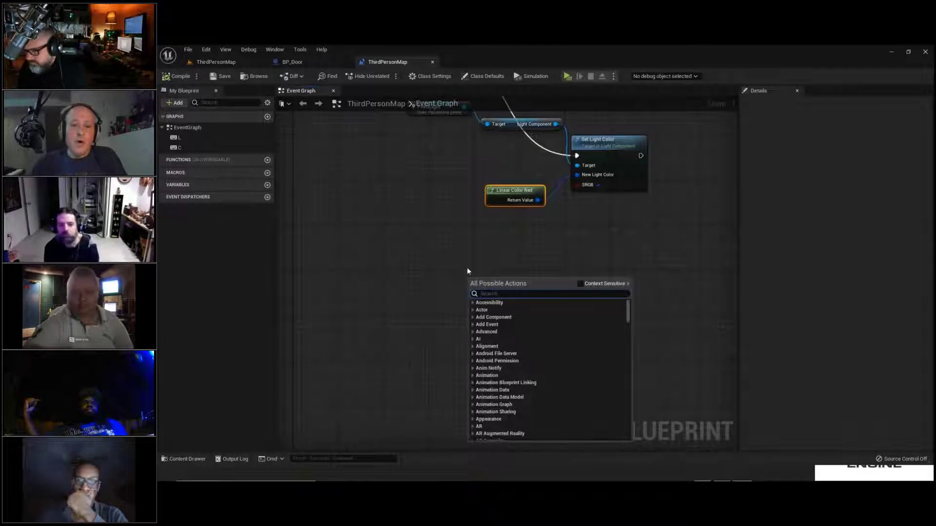
left_click(466, 267)
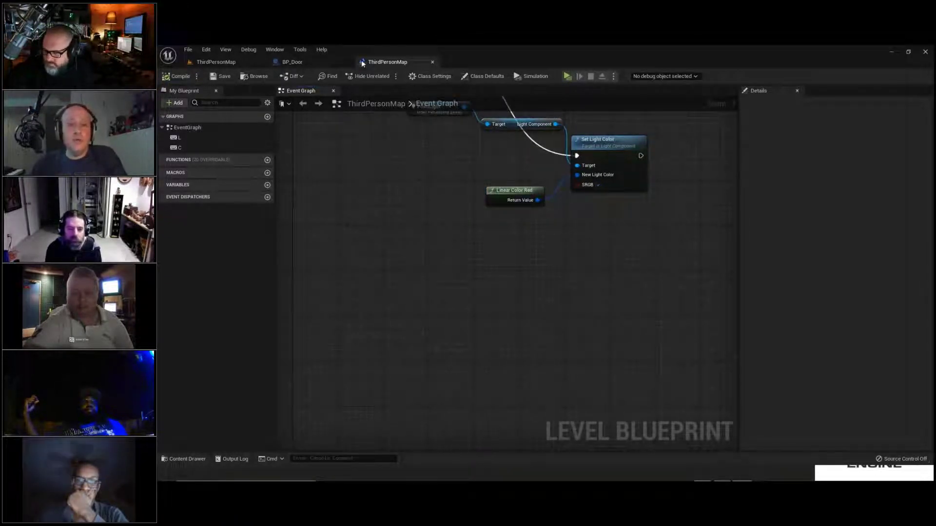
left_click(224, 63)
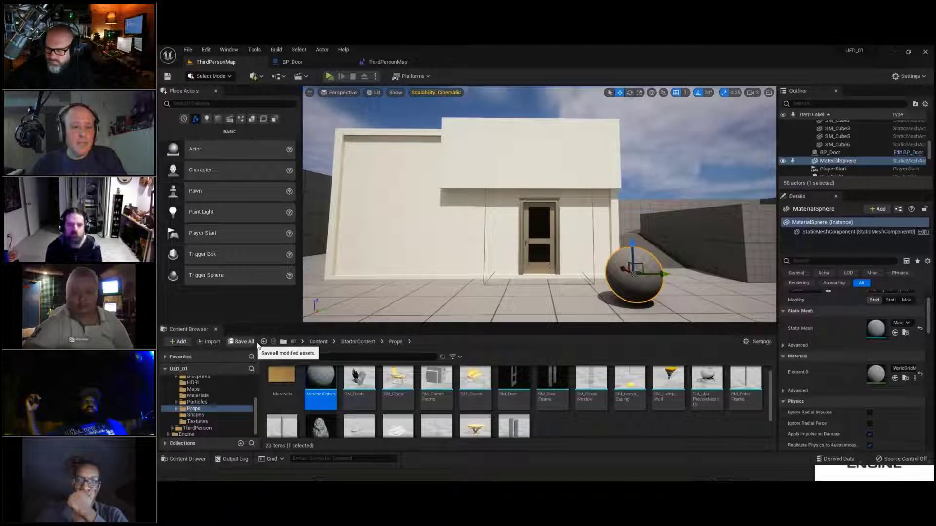
left_click(319, 341)
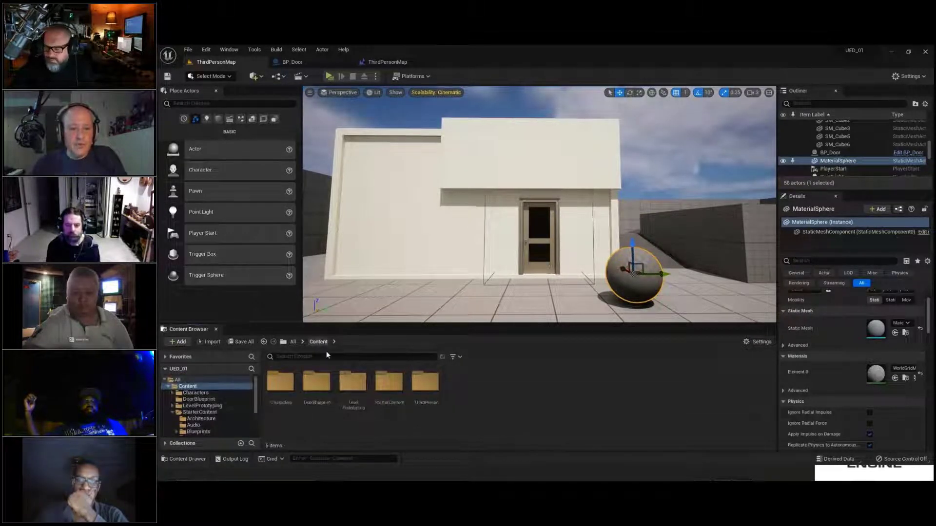
double_click(422, 386)
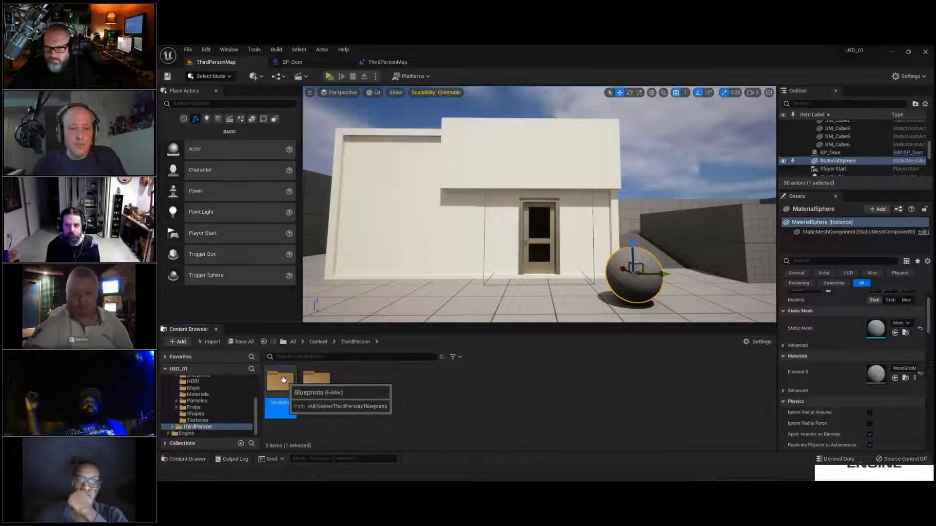
double_click(280, 383)
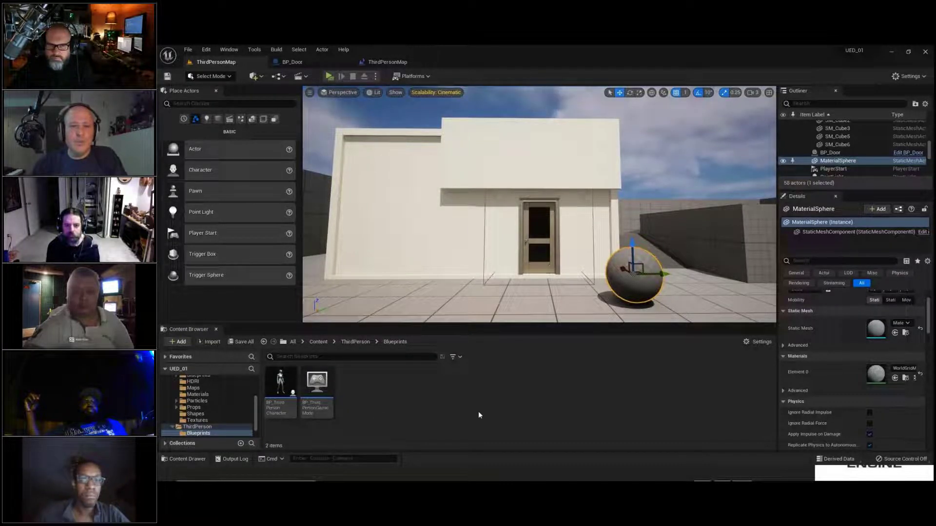
left_click(382, 61)
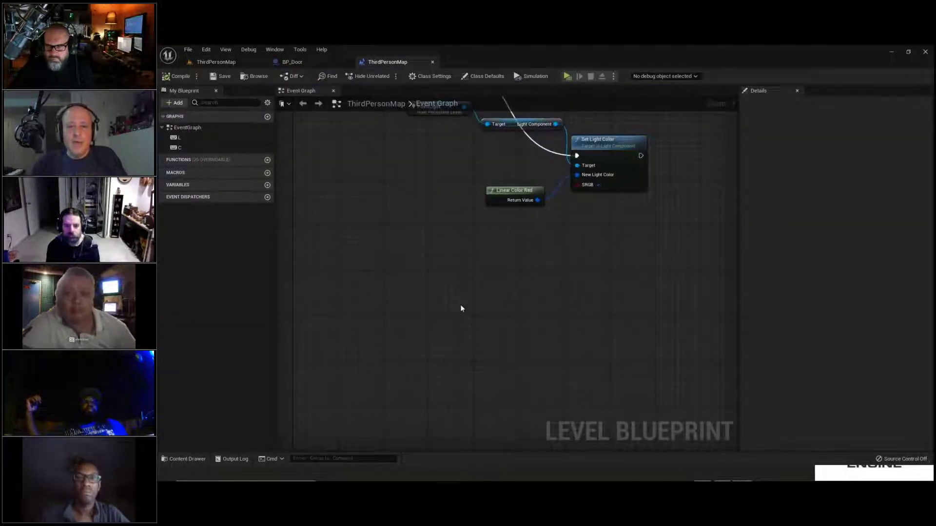
left_click(222, 62)
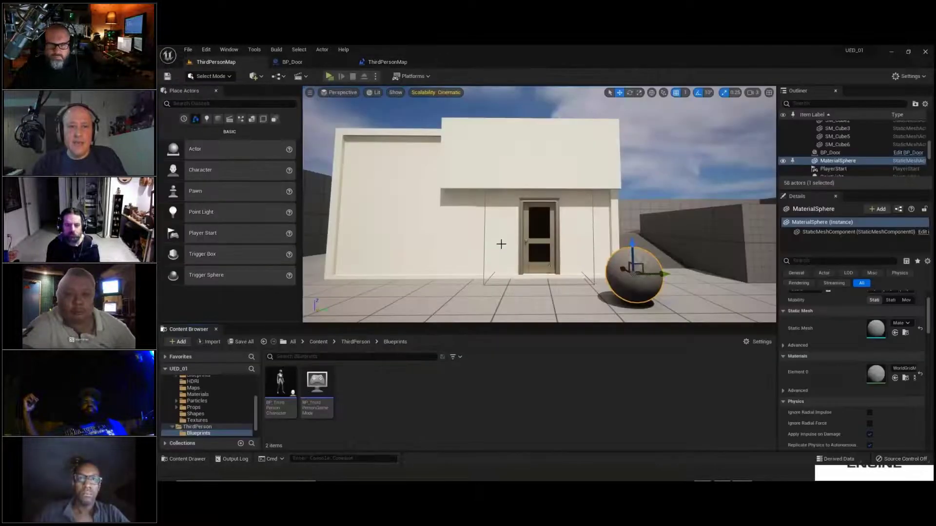
left_click(356, 61)
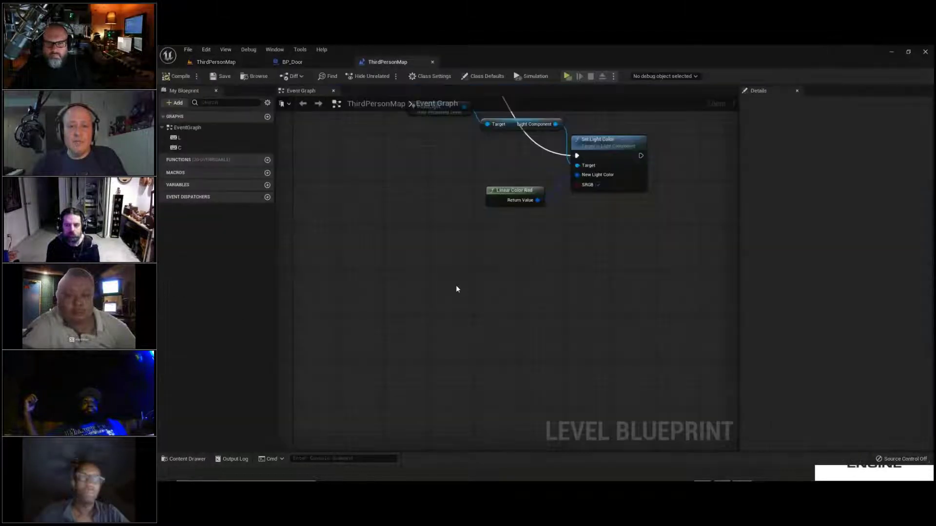
right_click(456, 289)
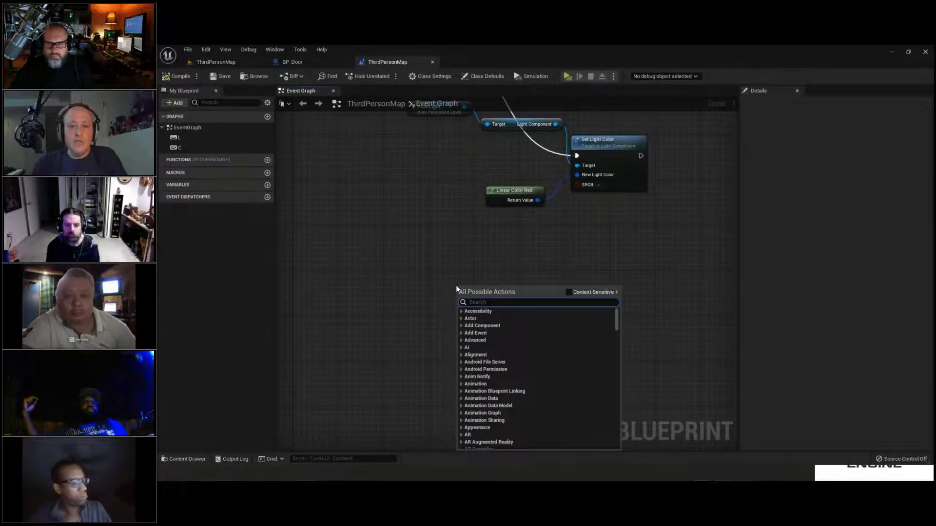
left_click(424, 263)
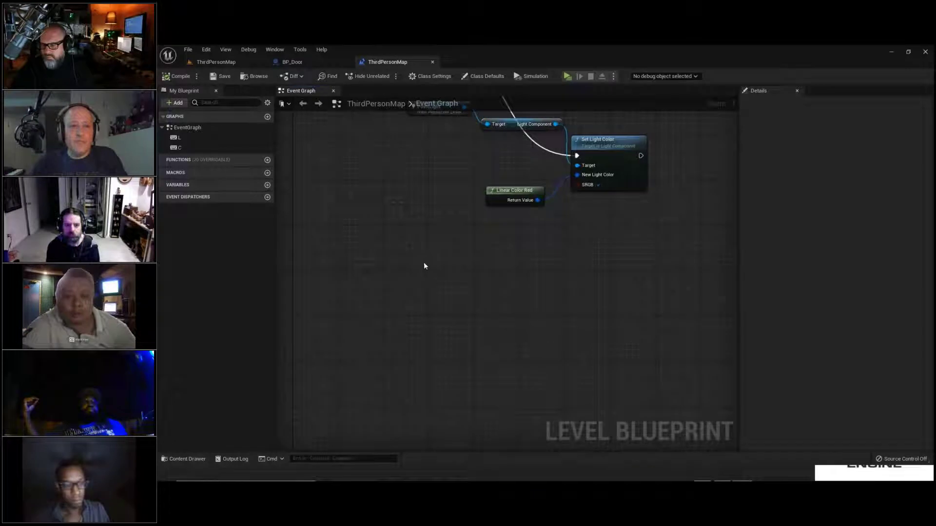
Select the MaterialSphere in the level, enable context-sensitive actions in the Level Blueprint, and place a reference to it below the light color nodes.
left_click(206, 63)
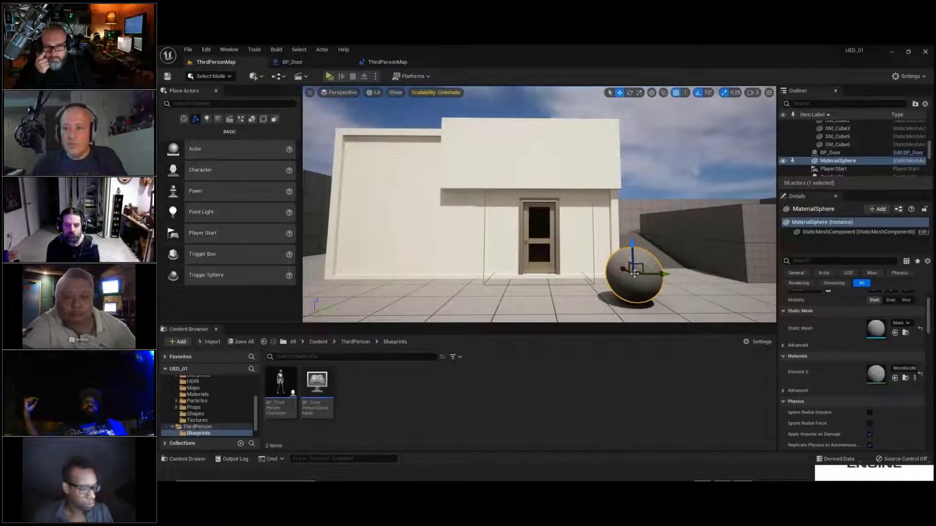
left_click(878, 161)
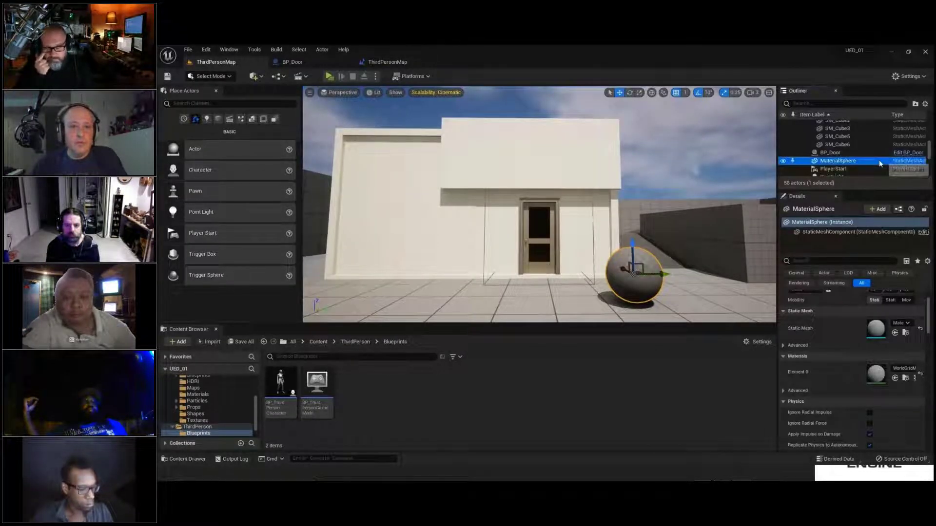
left_click(387, 62)
right_click(412, 252)
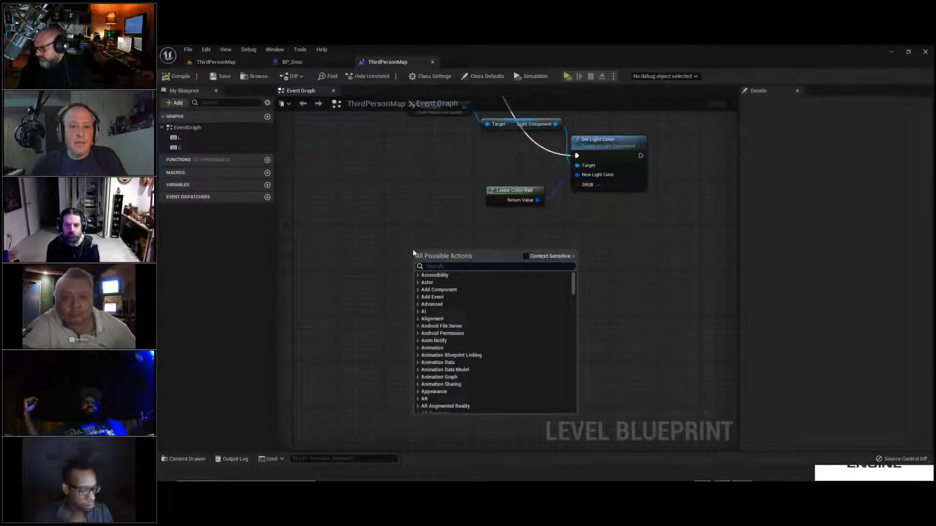
left_click(525, 257)
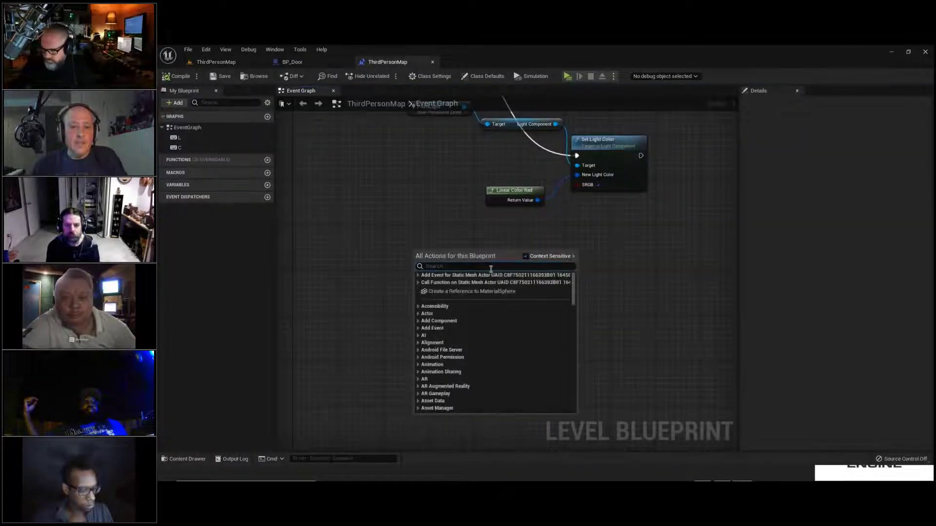
left_click(443, 293)
right_click_drag(551, 288, 537, 348)
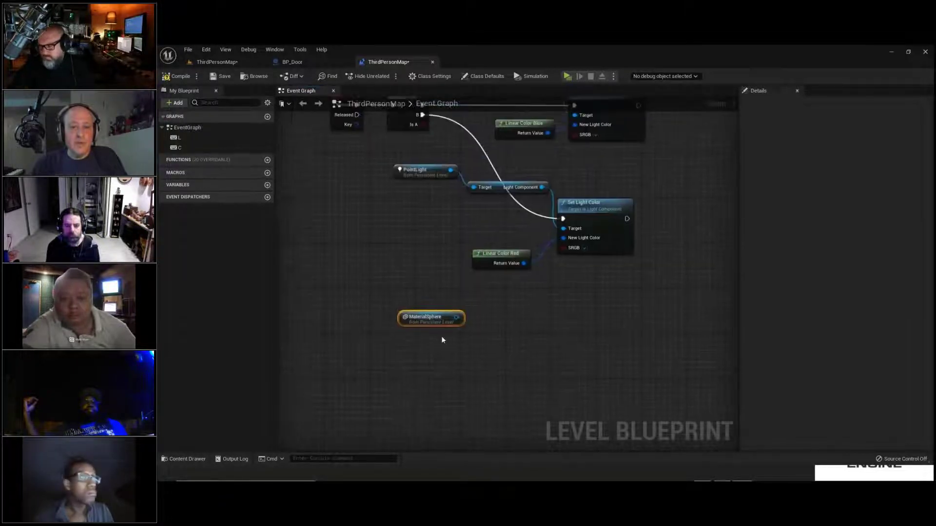
left_click_drag(436, 318, 408, 358)
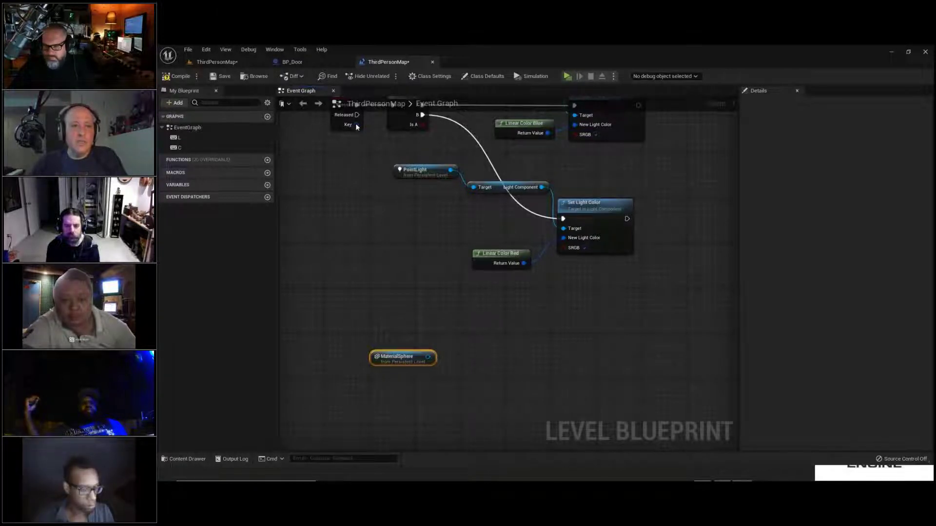
Create a new Blueprint class with Actor as parent, named SphereToGold, in the Content Blueprints folder.
left_click(212, 65)
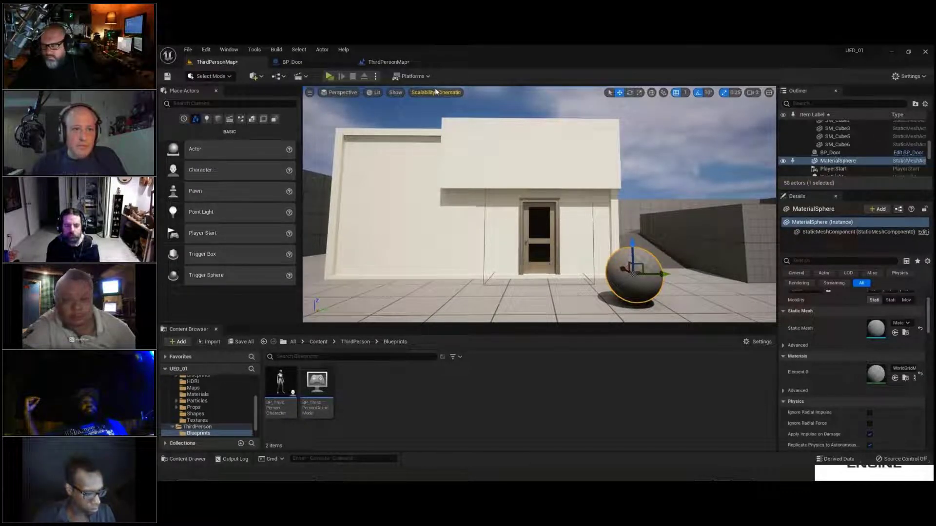
left_click(276, 76)
mouse_move(289, 117)
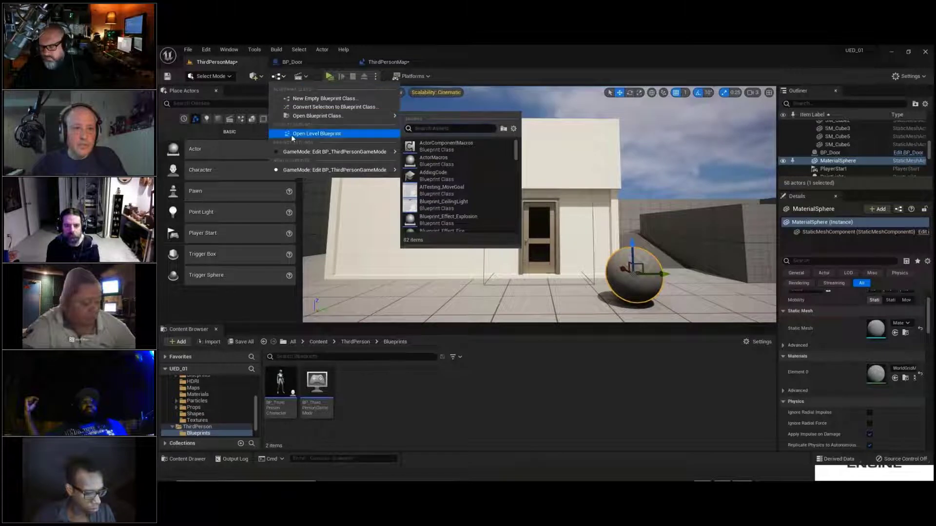
left_click(306, 99)
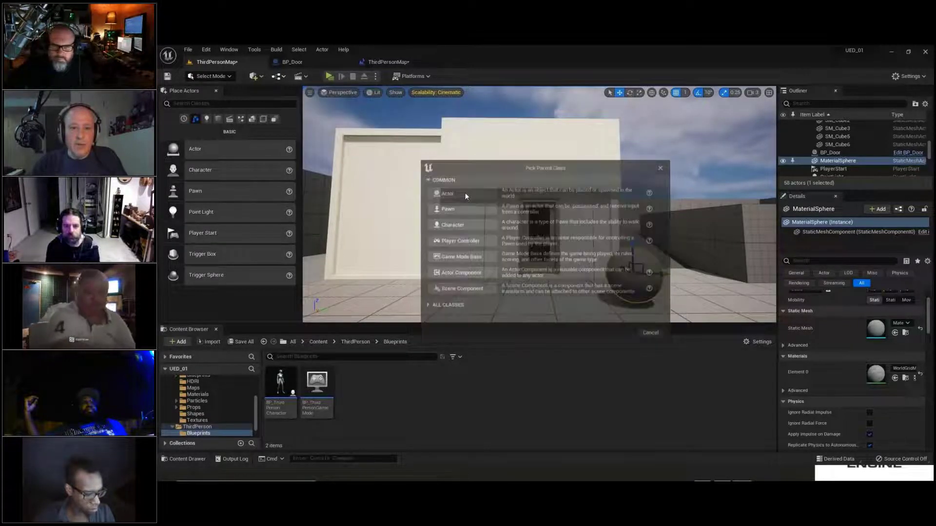
left_click(463, 193)
left_click(507, 323)
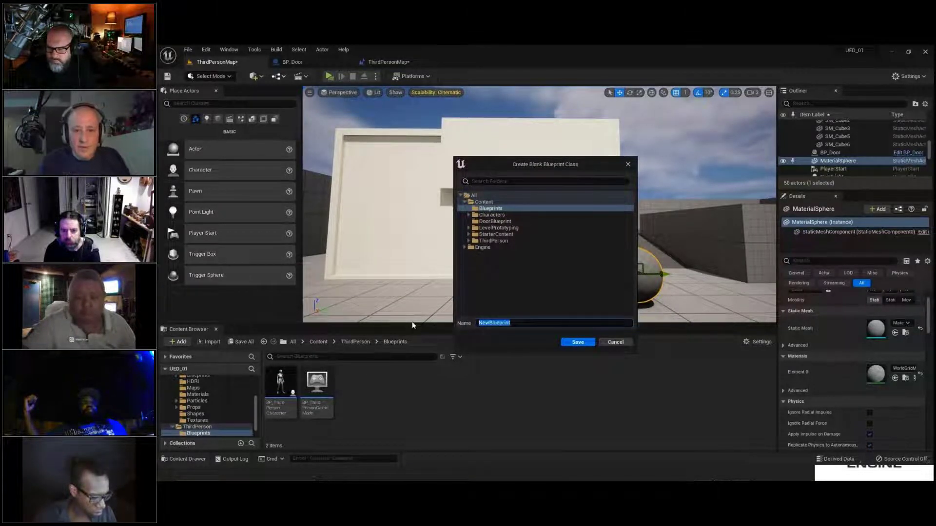
type("Sphere")
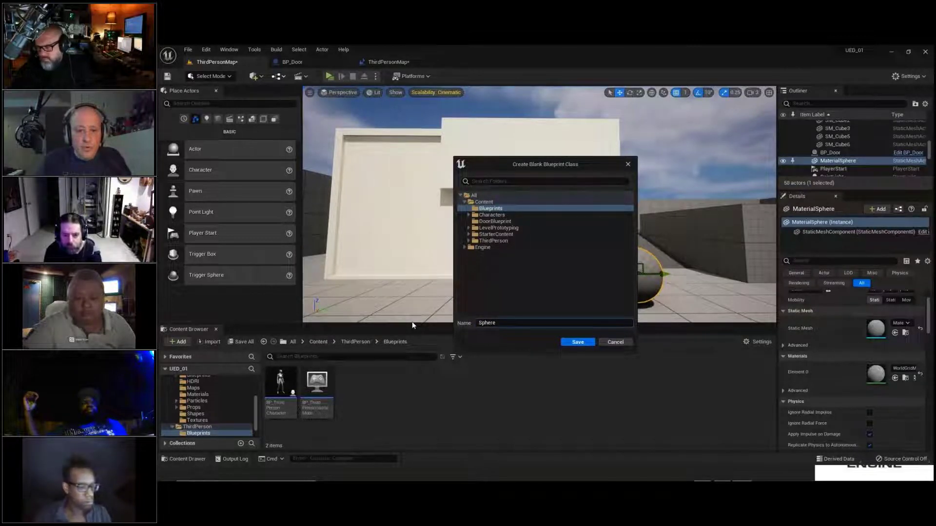
type("ToGold")
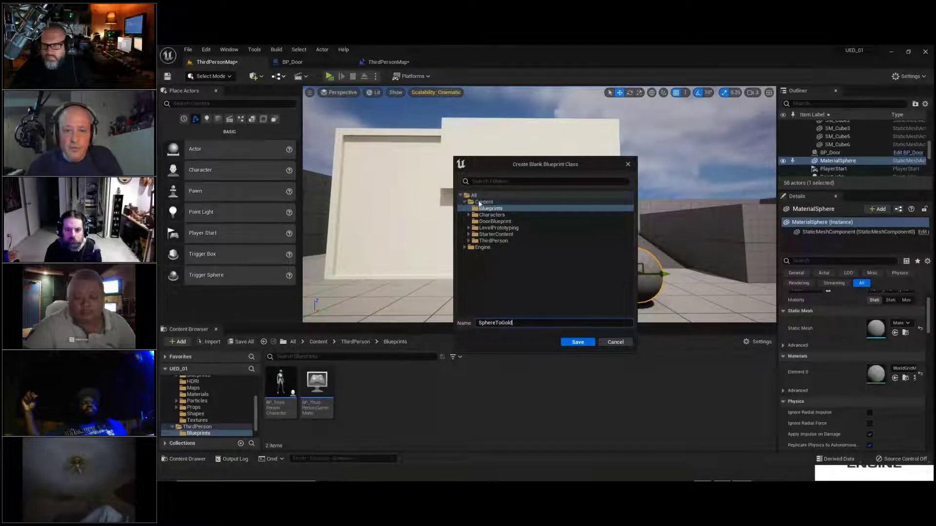
left_click(577, 342)
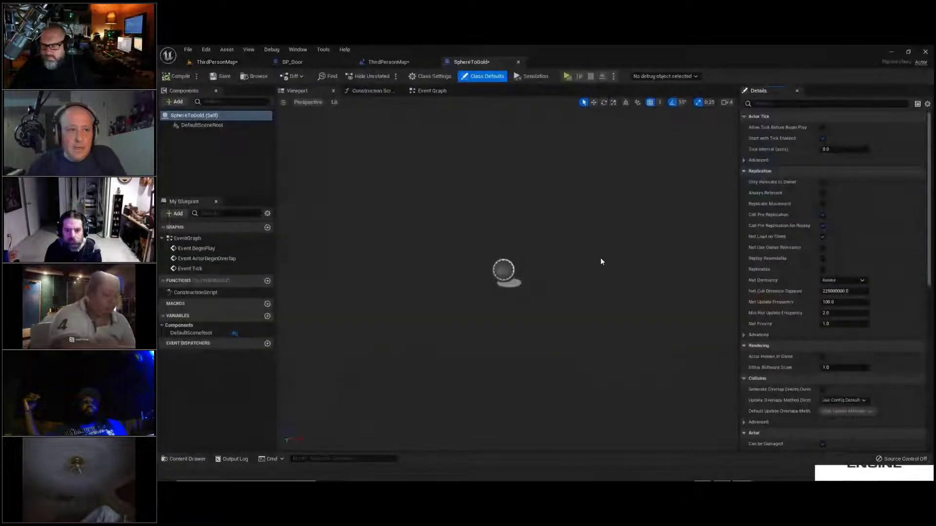
Add a Static Mesh component under DefaultSceneRoot and assign it the MaterialSphere mesh.
left_click(211, 127)
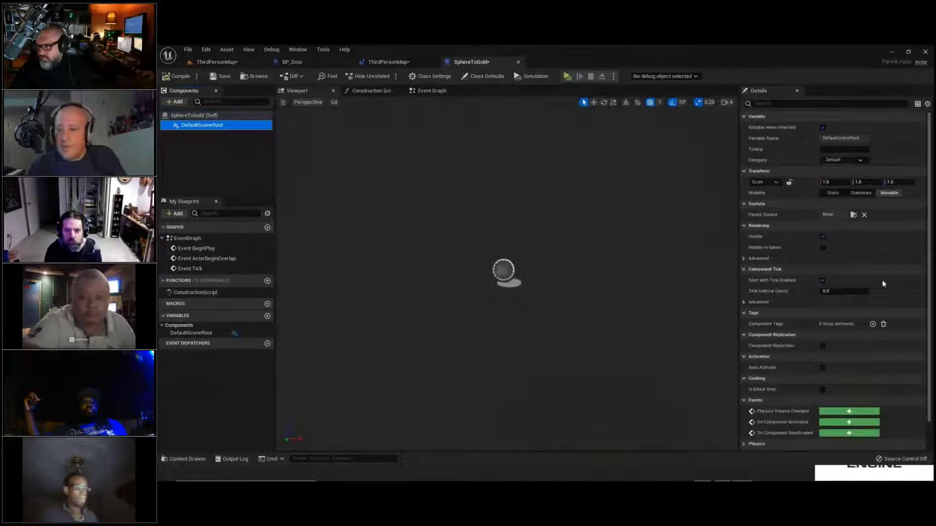
left_click(178, 103)
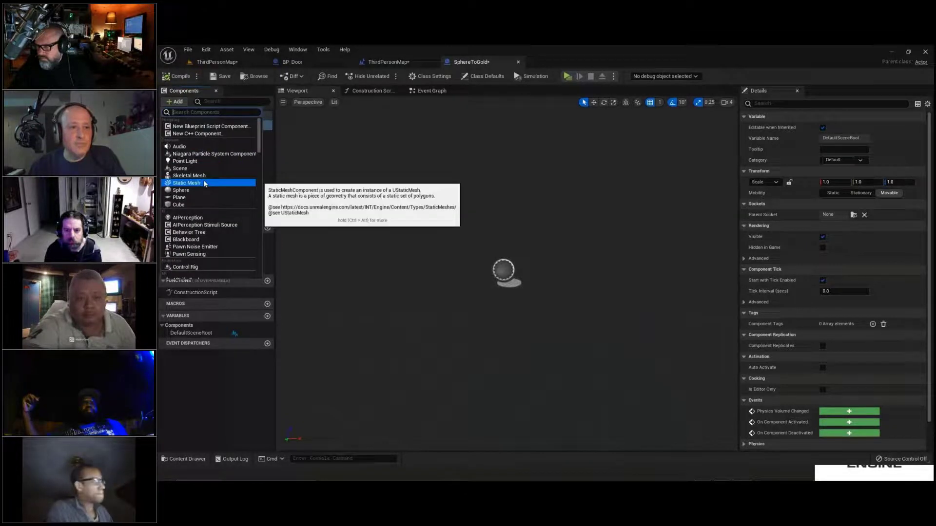
left_click(204, 183)
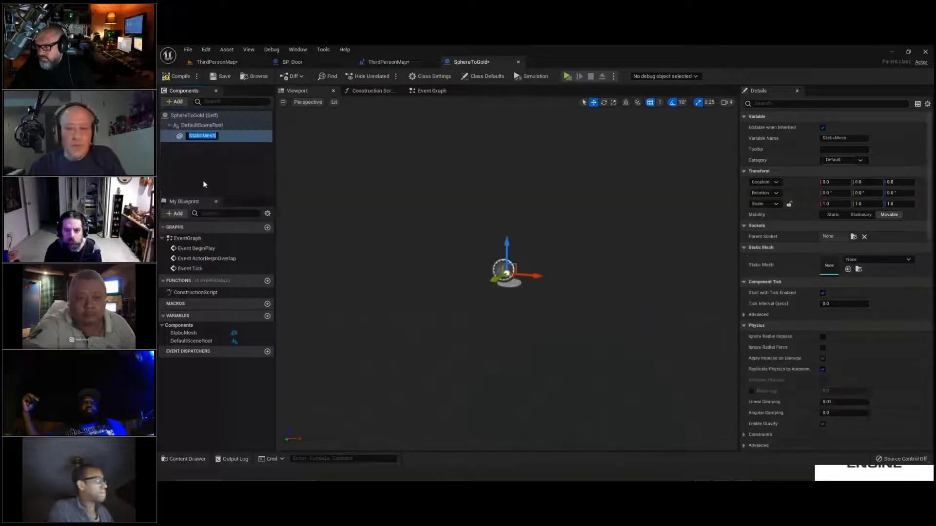
left_click(864, 260)
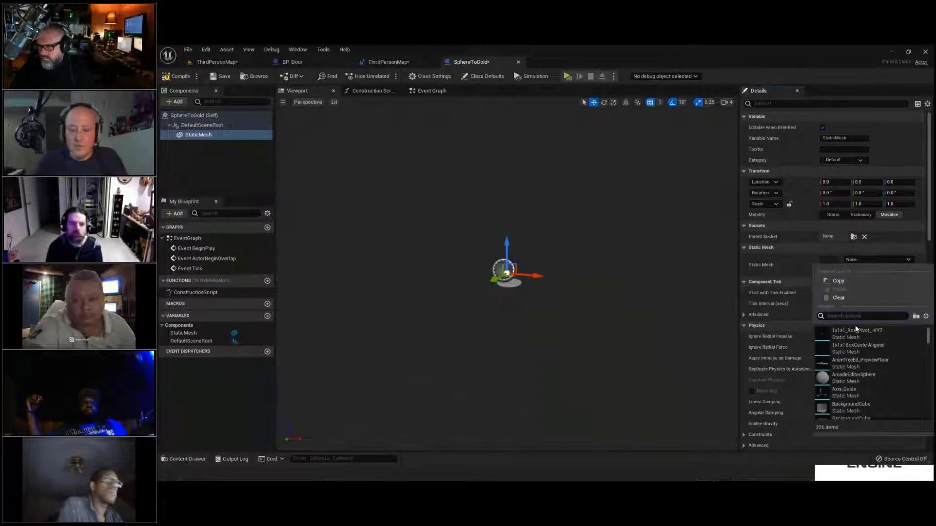
type("material")
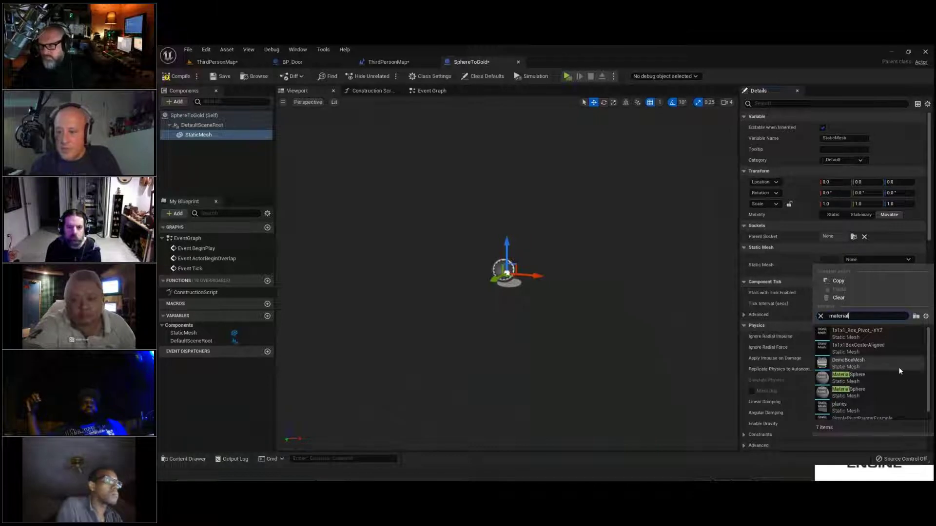
left_click(880, 378)
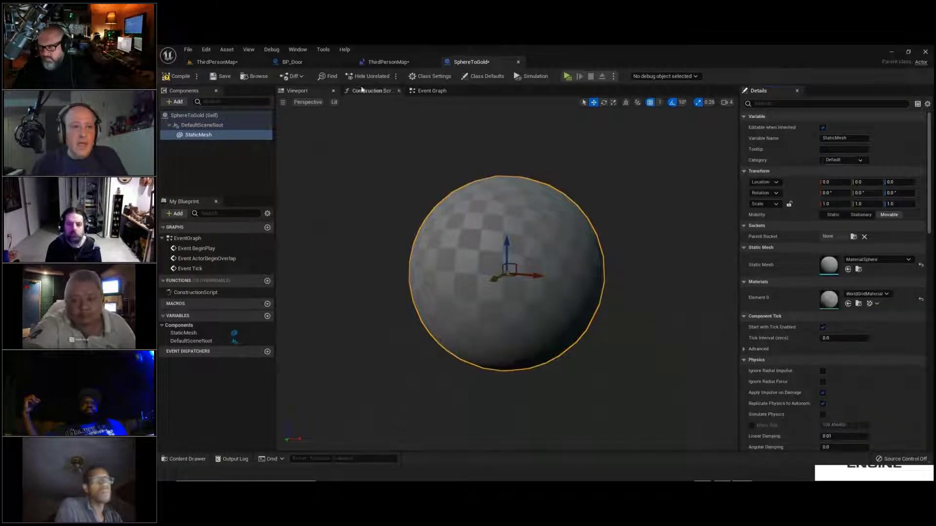
Delete the three default event nodes from the SphereToGold event graph.
left_click(432, 90)
left_click_drag(470, 173, 619, 408)
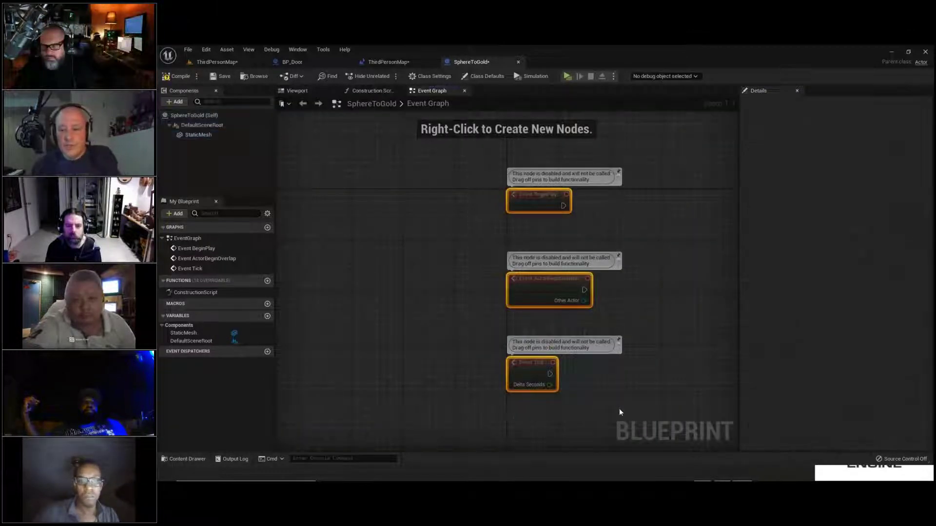
key("Delete")
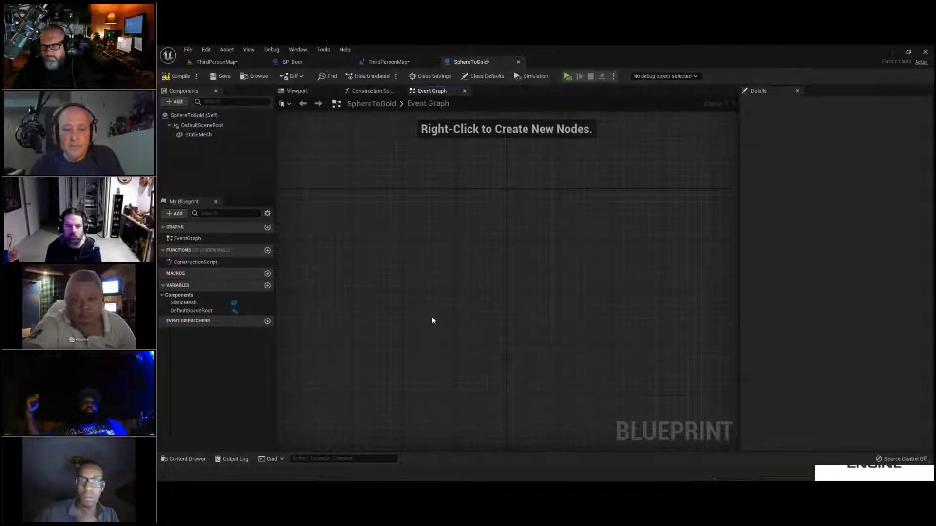
Add a custom event named ChangeToGold to the SphereToGold event graph.
right_click(375, 248)
type("c")
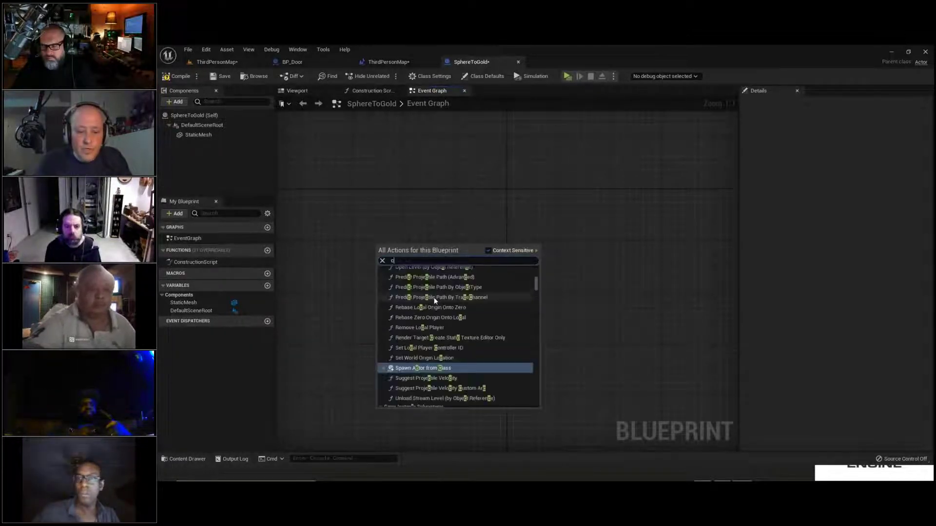
type("ustom")
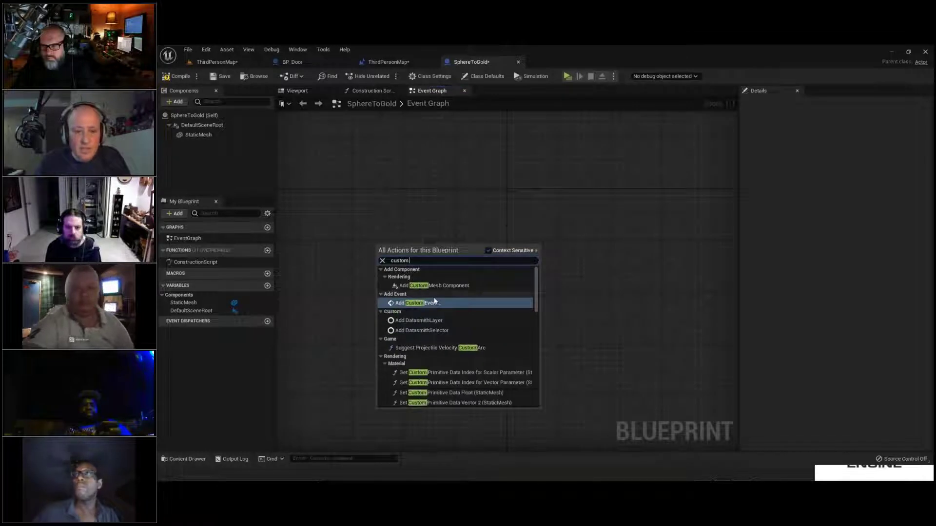
type(" event")
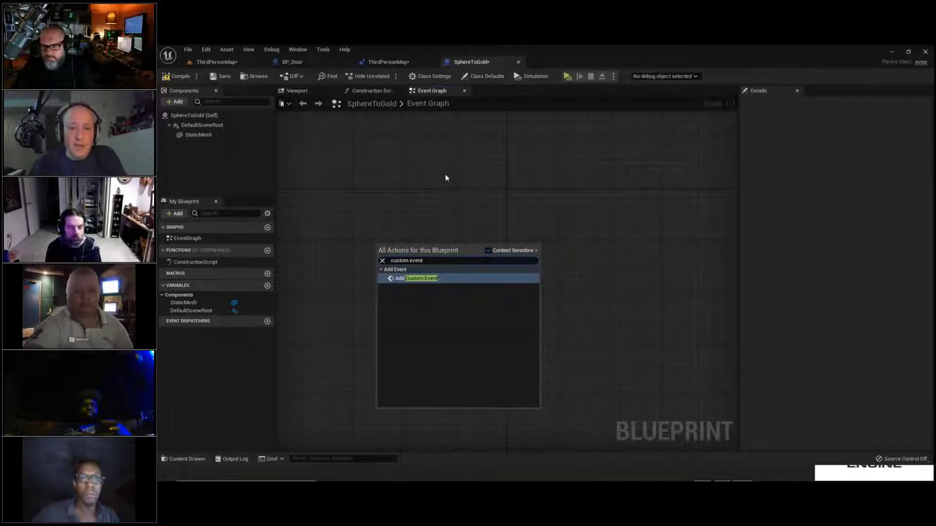
left_click(417, 279)
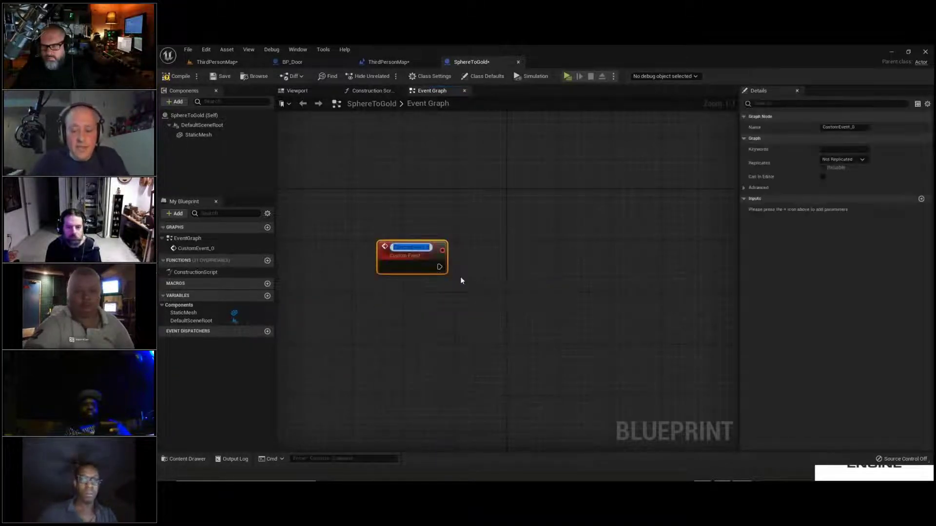
type("C")
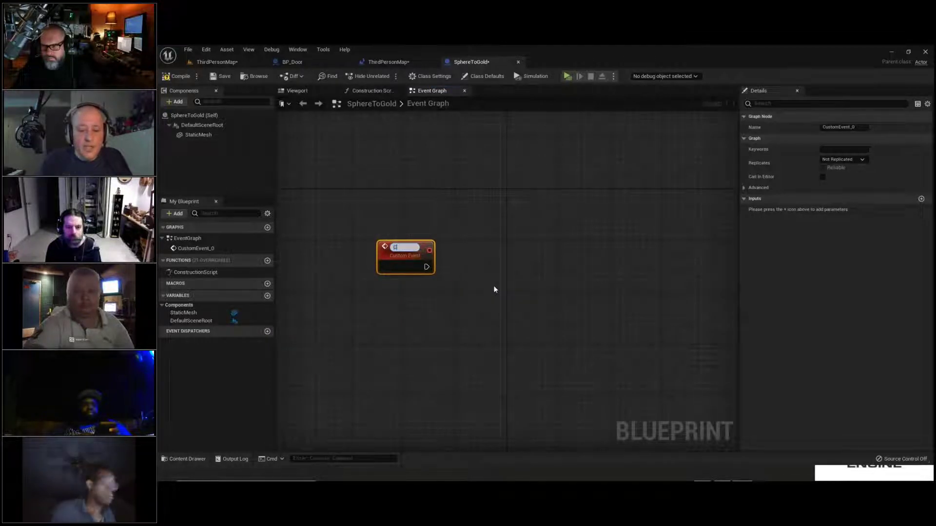
type("hangeTo")
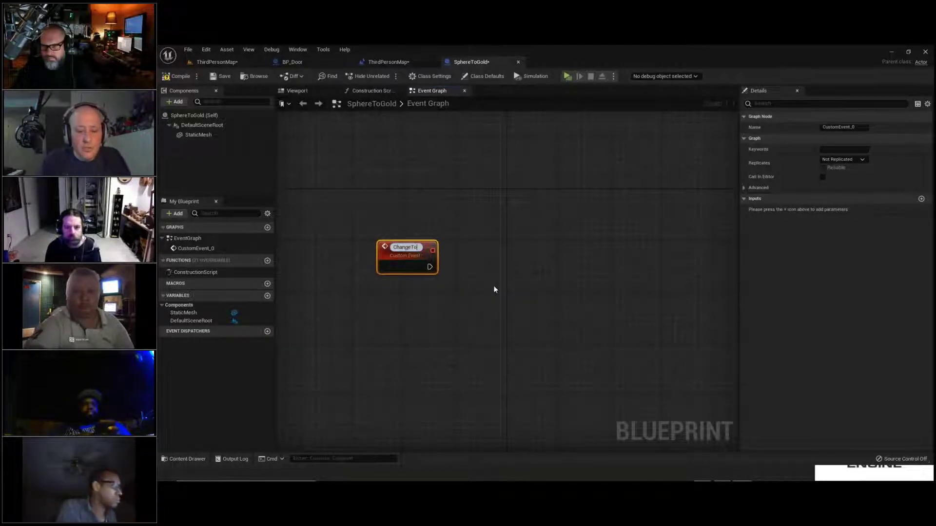
type("Gold")
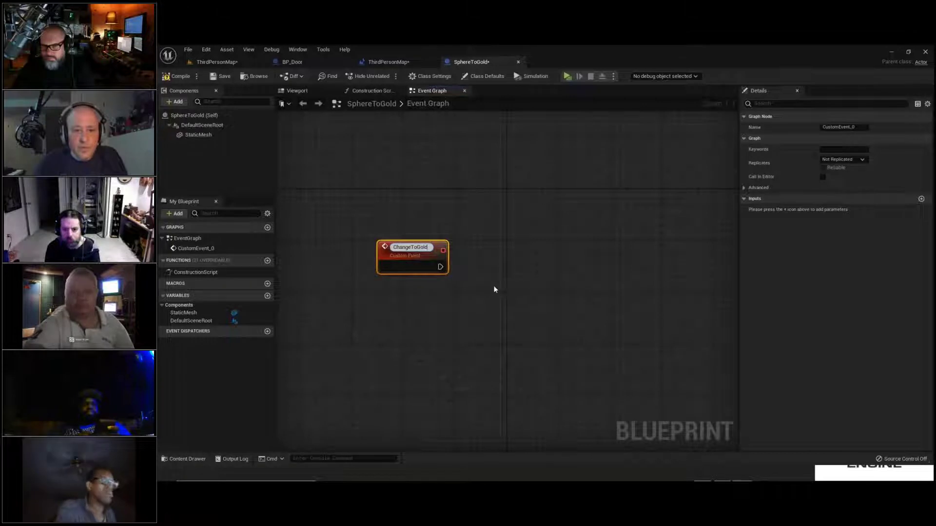
key("Return")
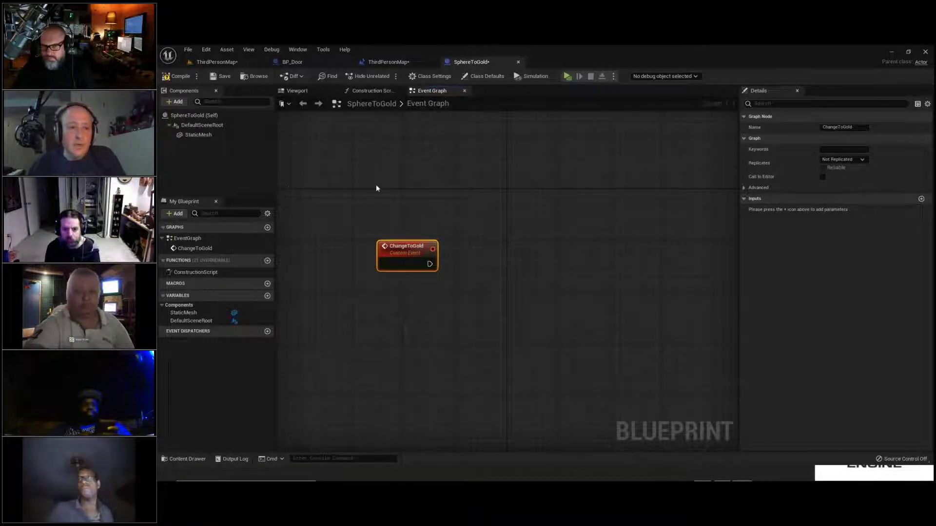
Place a Static Mesh component reference, add a Set Material node targeting it, and connect the ChangeToGold event's execution output to that node.
left_click_drag(212, 136, 485, 214)
right_click_drag(523, 278, 489, 251)
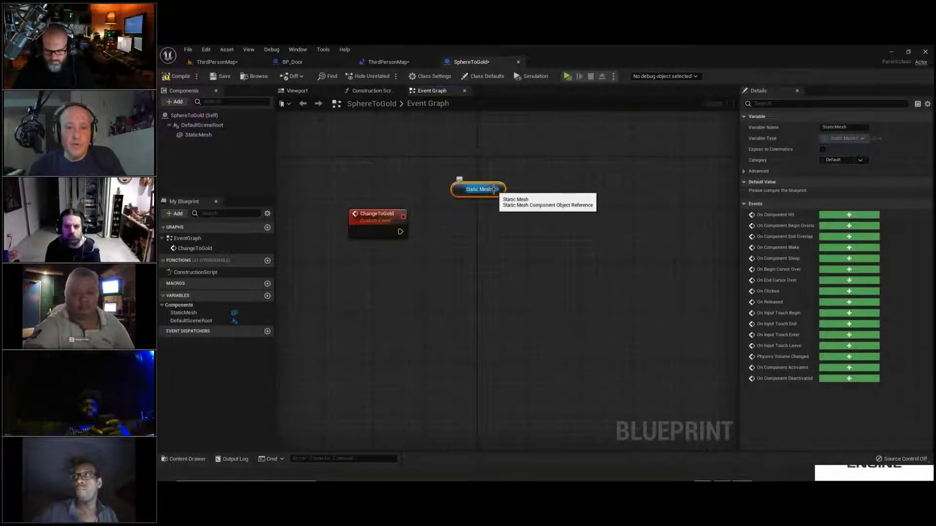
left_click_drag(495, 190, 556, 235)
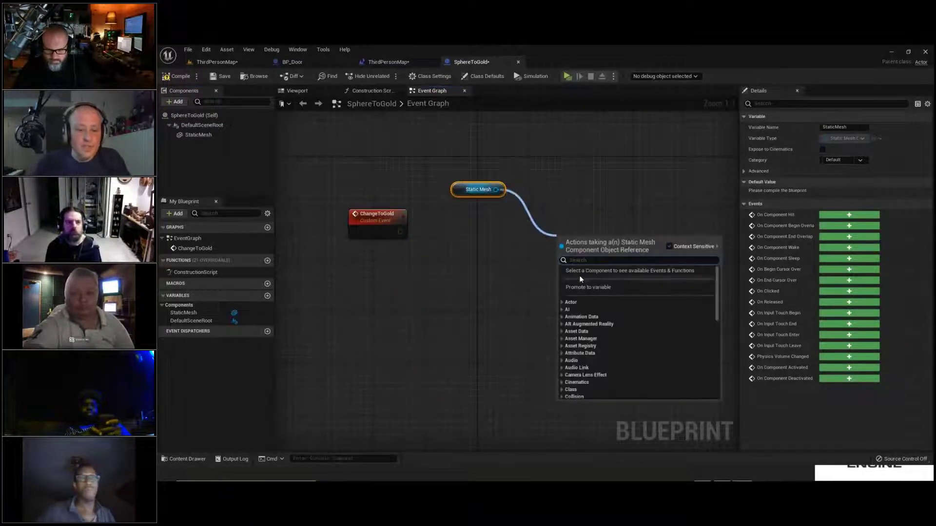
type("set material")
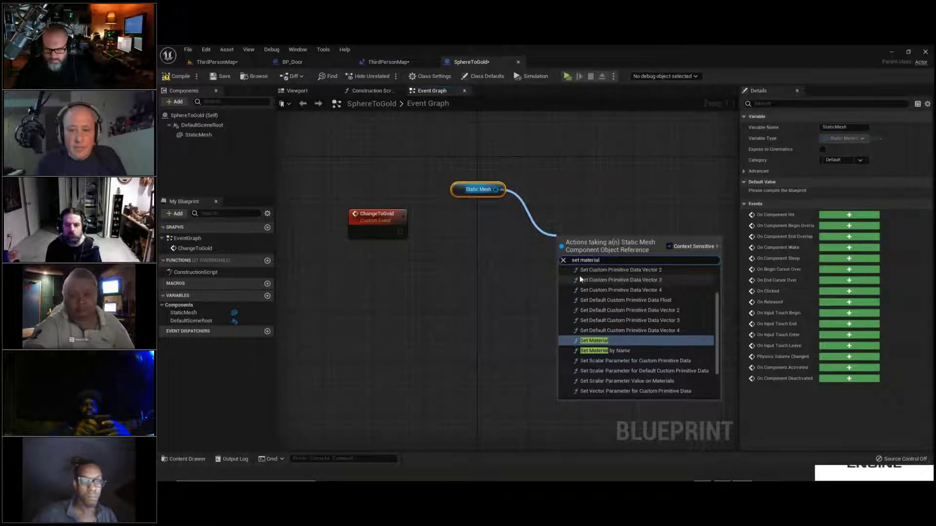
key("Return")
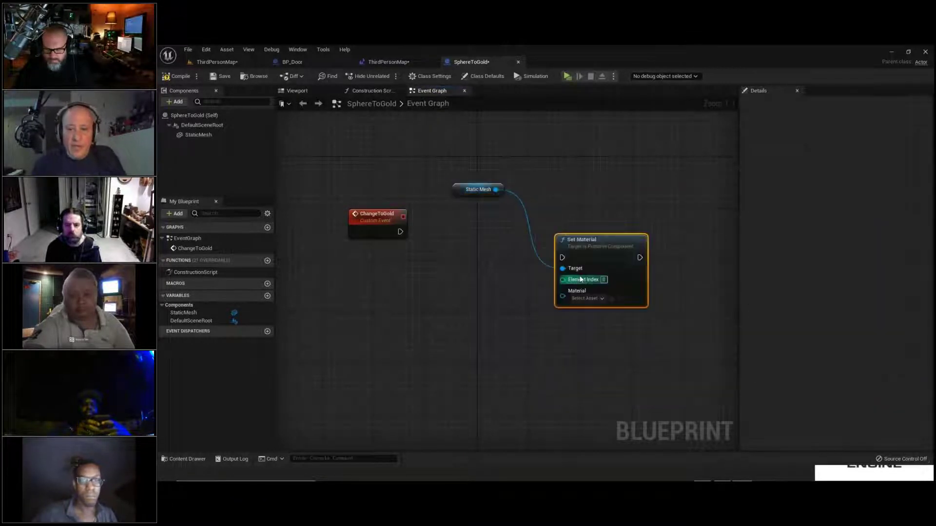
left_click_drag(588, 268, 594, 235)
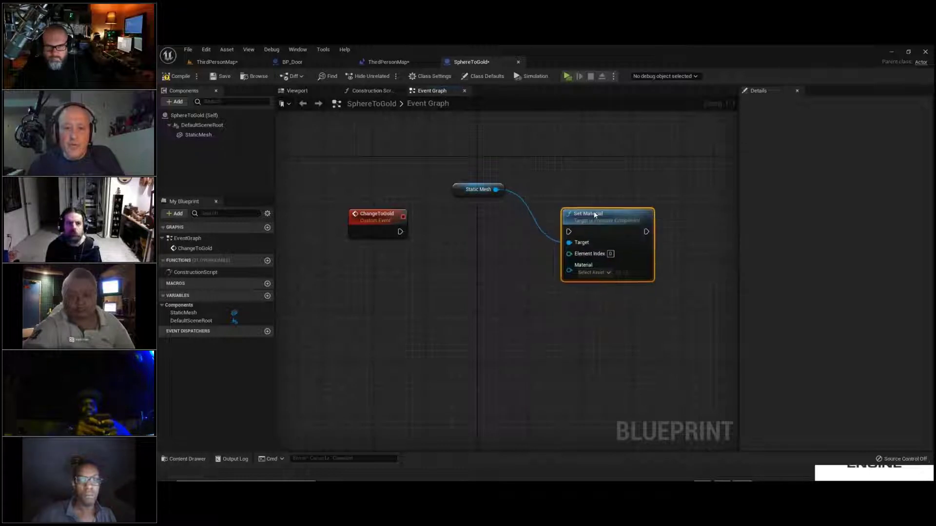
left_click_drag(400, 232, 569, 227)
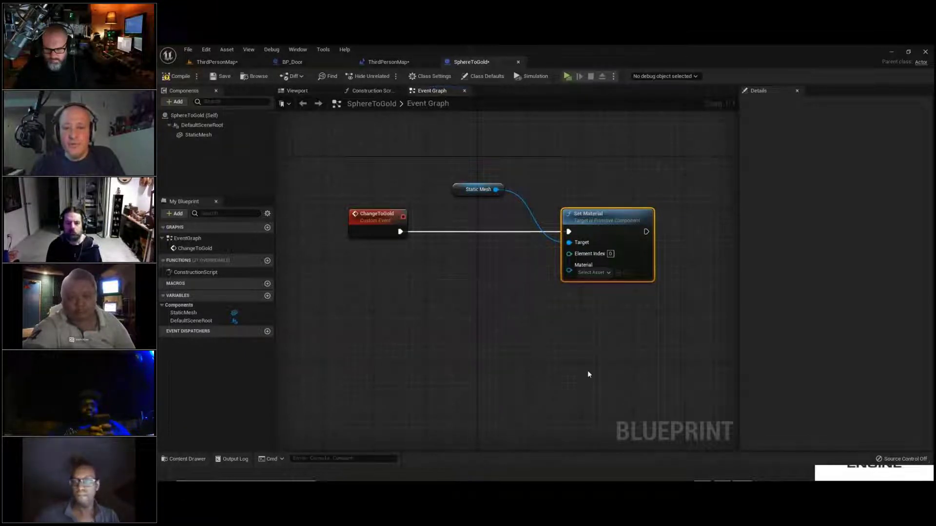
Assign M_Metal_Gold as the material on the Set Material node and save the SphereToGold Blueprint.
left_click(603, 272)
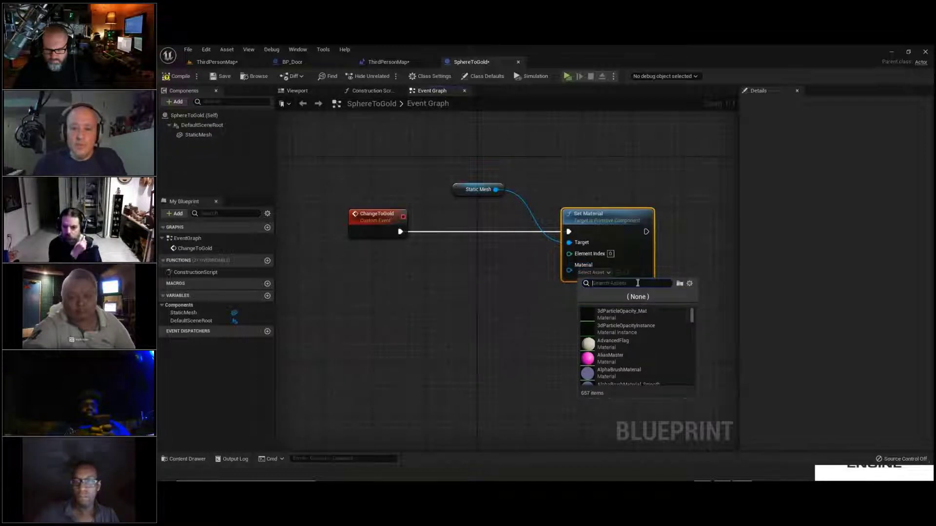
type("gold")
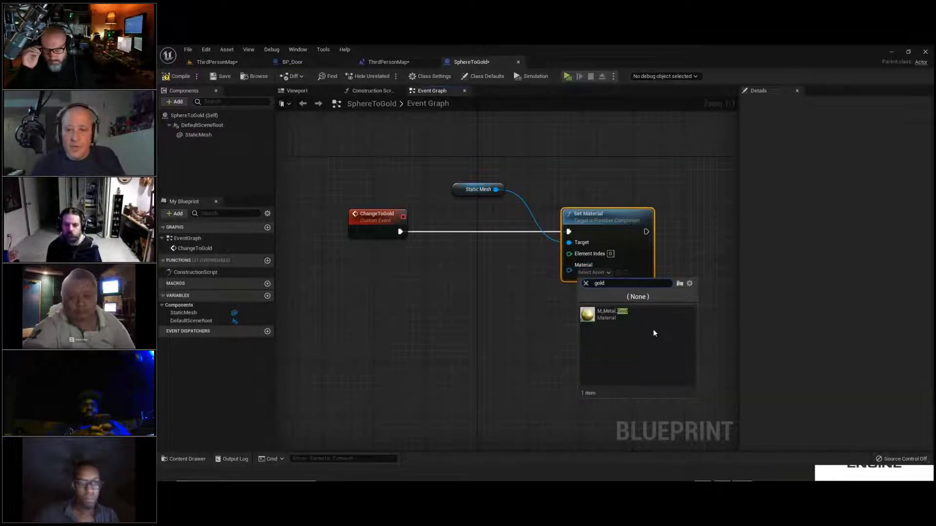
left_click(607, 318)
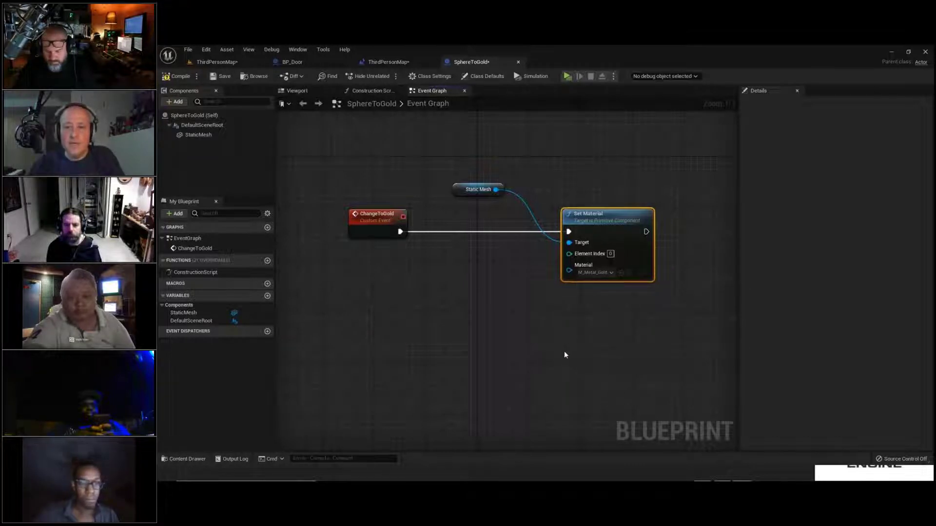
left_click(220, 77)
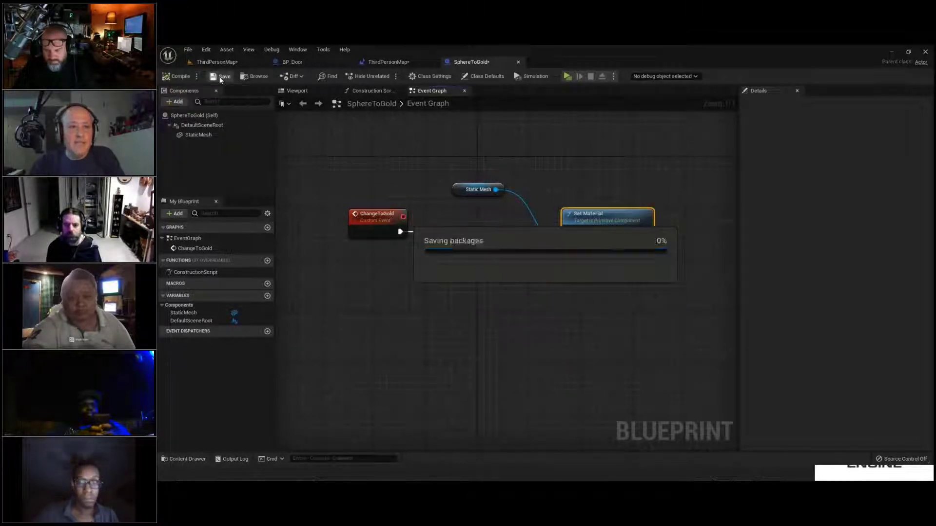
In the ThirdPersonMap Level Blueprint, add a keyboard G event below the light color nodes, with the MaterialSphere reference beneath it.
left_click(417, 61)
right_click_drag(509, 343, 533, 222)
left_click_drag(425, 236, 420, 285)
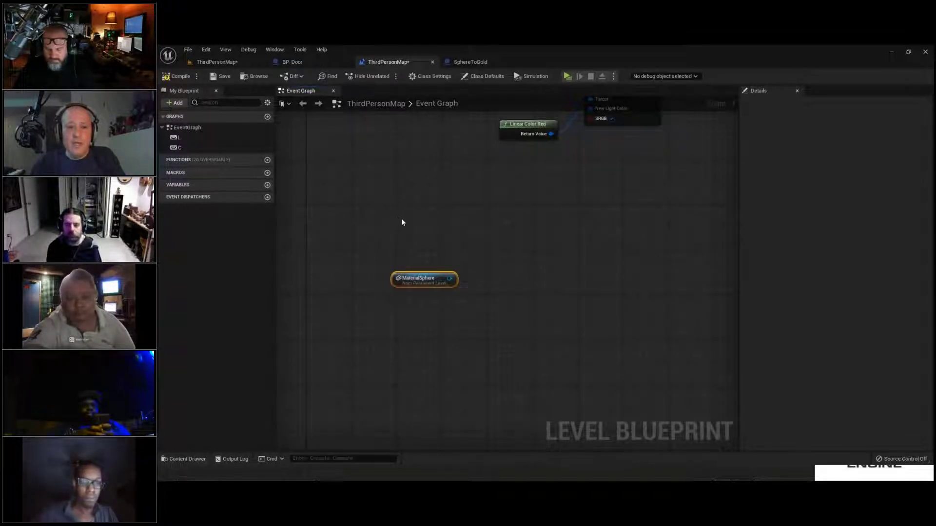
right_click(370, 210)
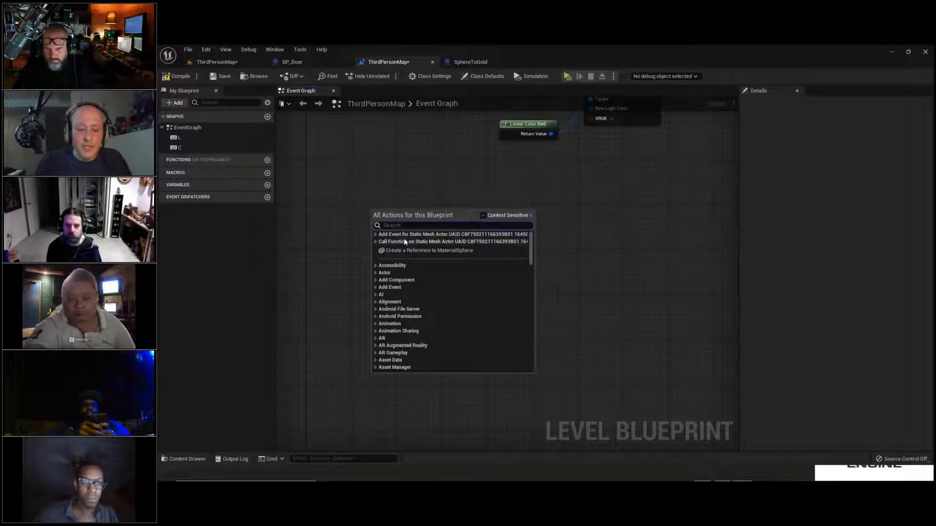
type("key")
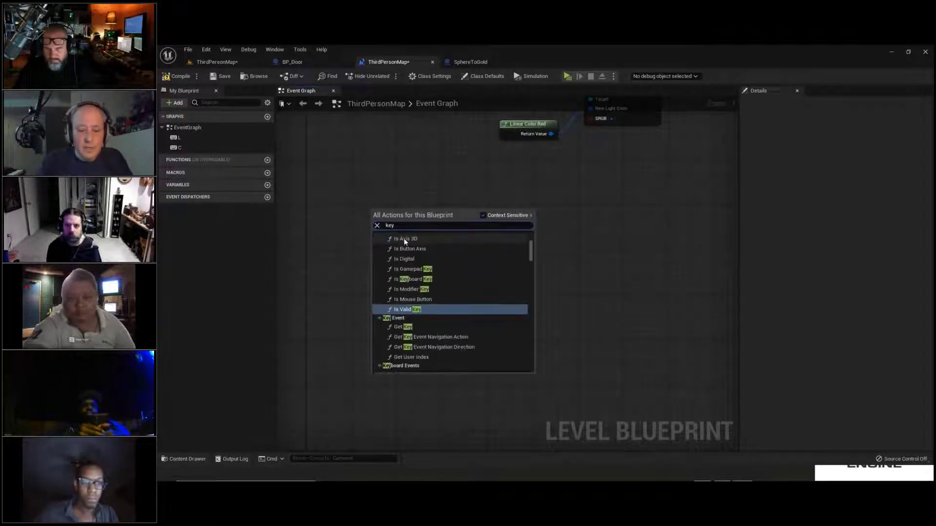
type("board g")
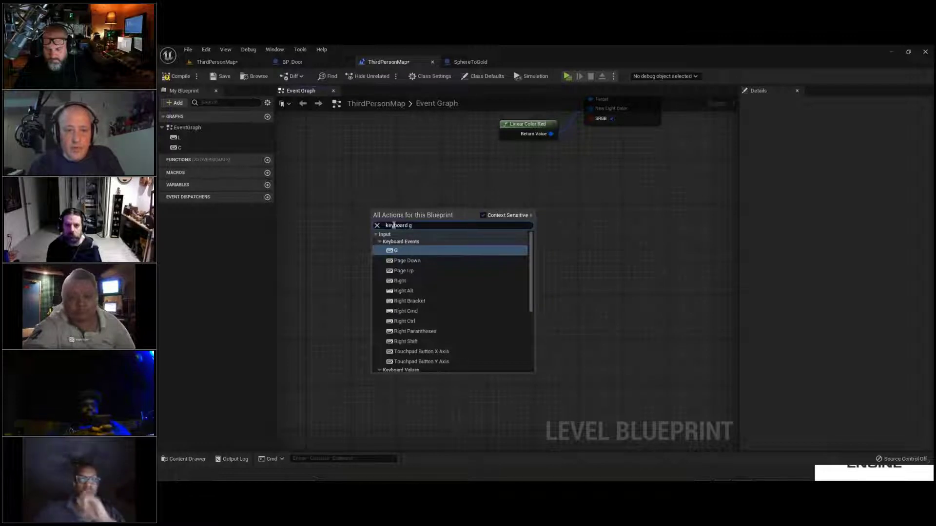
left_click(411, 250)
right_click_drag(598, 208, 610, 408)
right_click_drag(613, 189, 648, 64)
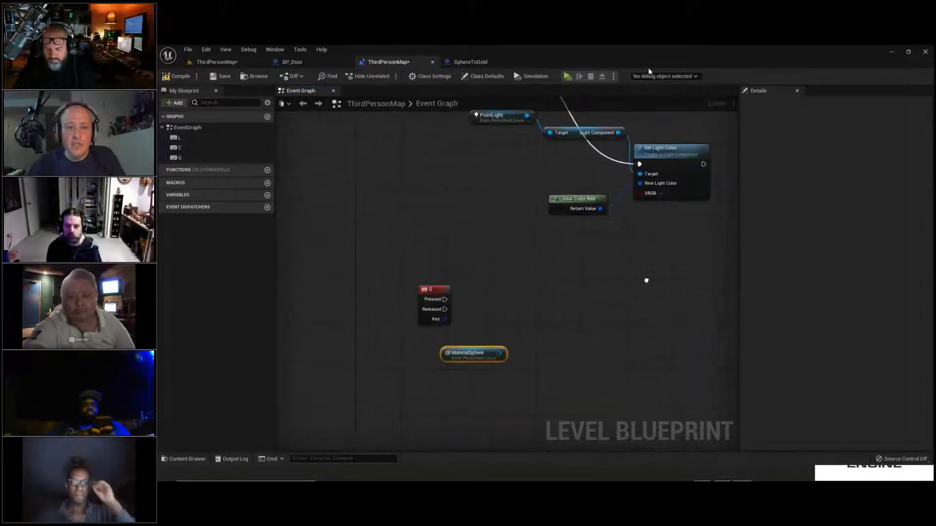
right_click_drag(643, 282, 597, 260)
left_click_drag(431, 327, 431, 338)
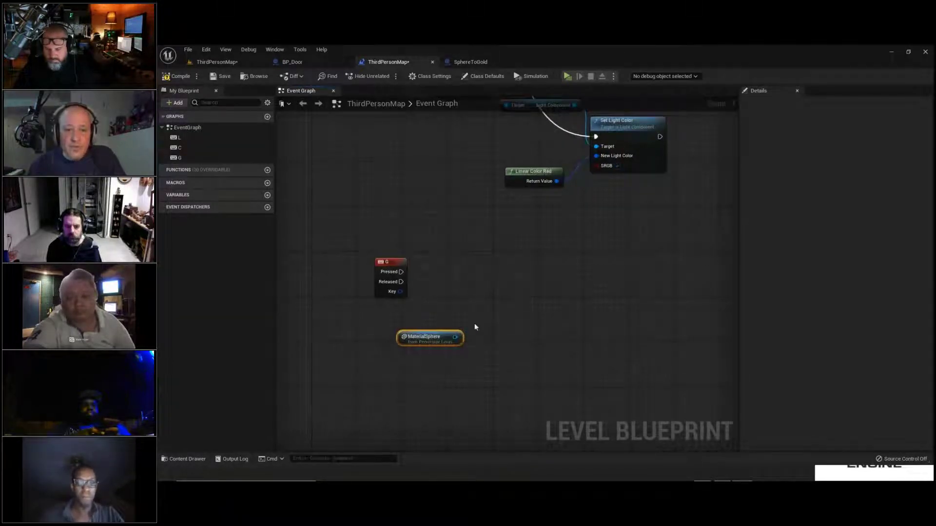
Search from the MaterialSphere reference with context sensitivity off, and place a Change to Gold call beside the G event.
left_click_drag(455, 337, 525, 292)
type("chang")
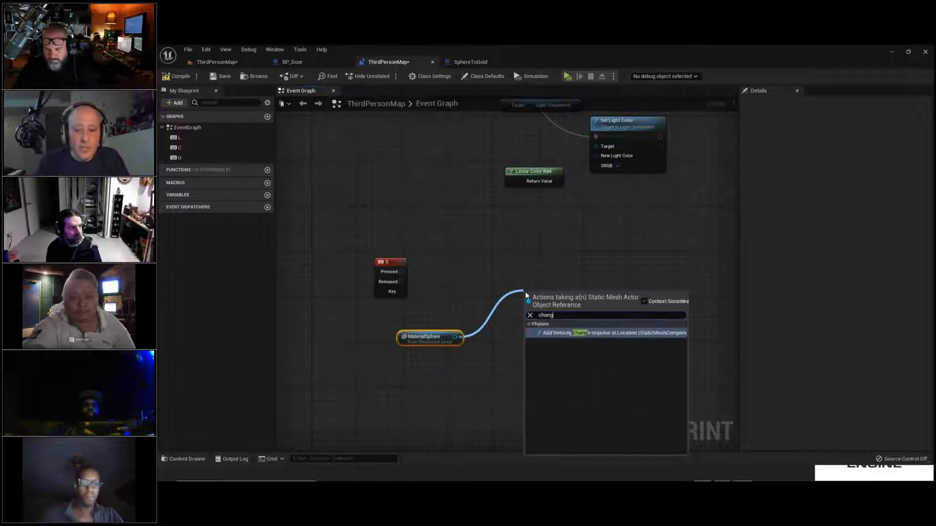
type("e to gold")
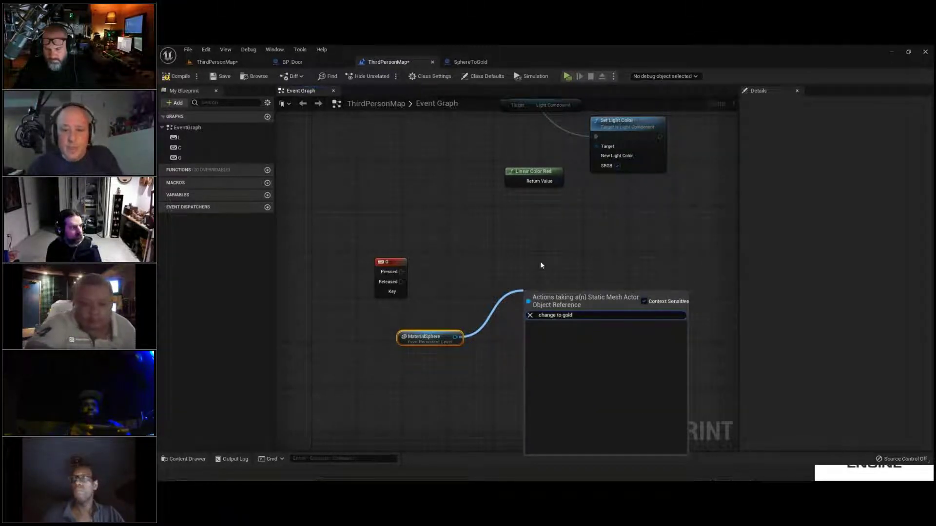
left_click(655, 302)
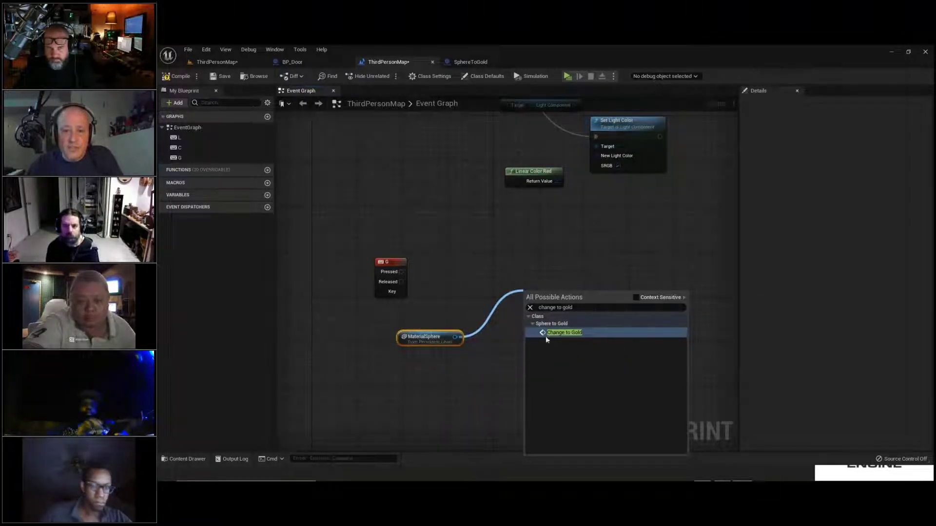
left_click(573, 333)
left_click_drag(556, 297, 503, 270)
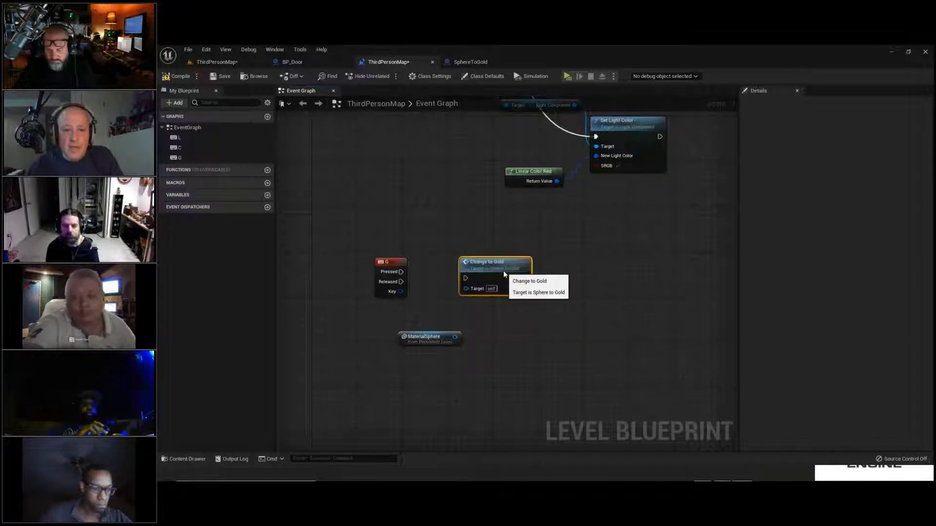
Move the MaterialSphere reference clear of the Change to Gold node and promote its output to a variable named SphereRef.
mouse_move(429, 340)
left_mouse_down()
mouse_move(382, 340)
mouse_move(467, 285)
mouse_move(429, 333)
mouse_move(412, 338)
left_mouse_up()
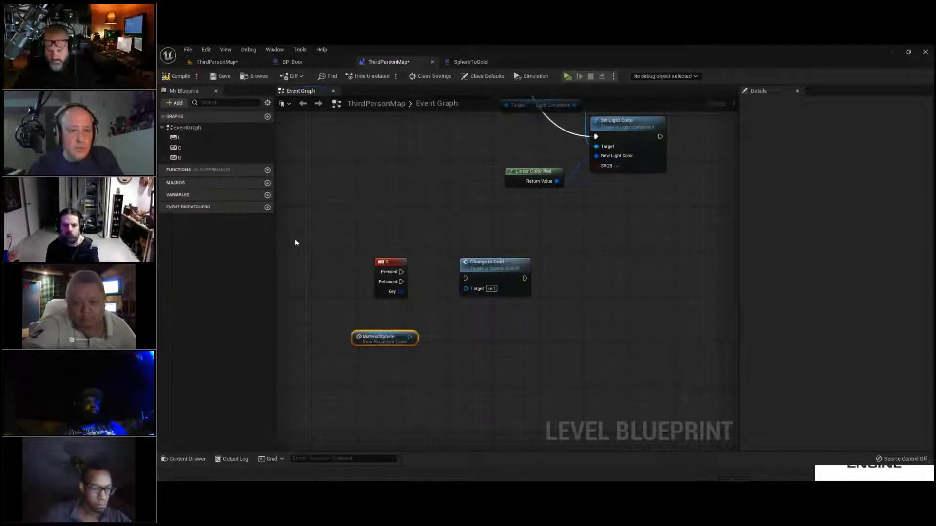
right_click(411, 338)
left_click(435, 359)
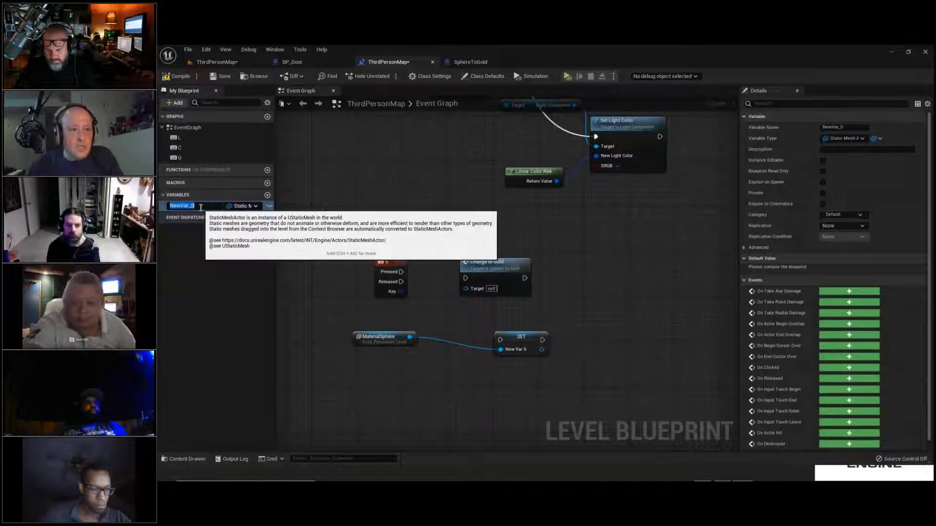
type("SphereRef")
key("Return")
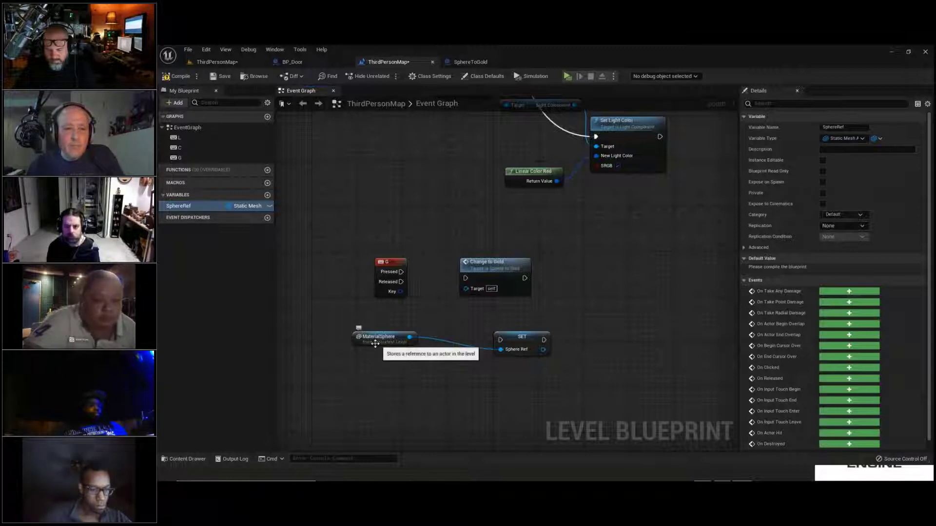
Compile the Level Blueprint and set the SphereRef variable's type to a Static Mesh Actor object reference.
left_click(862, 138)
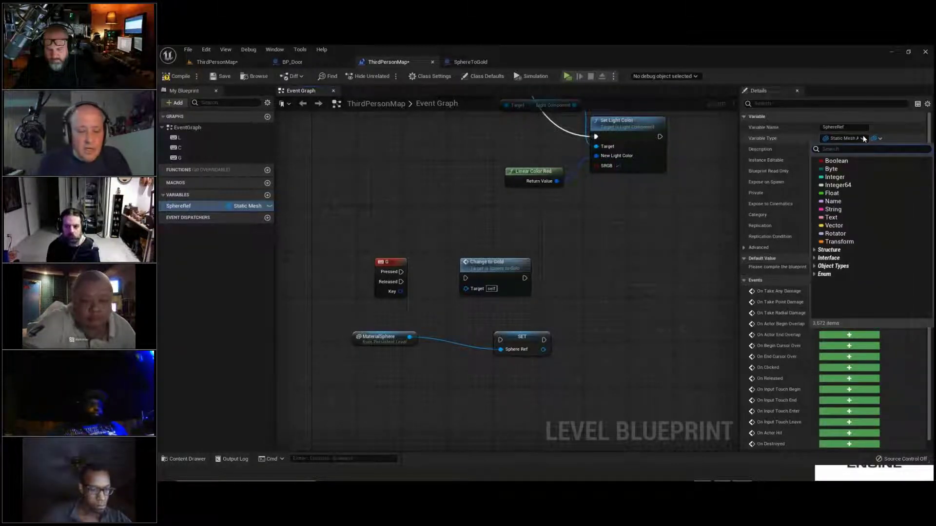
left_click(435, 179)
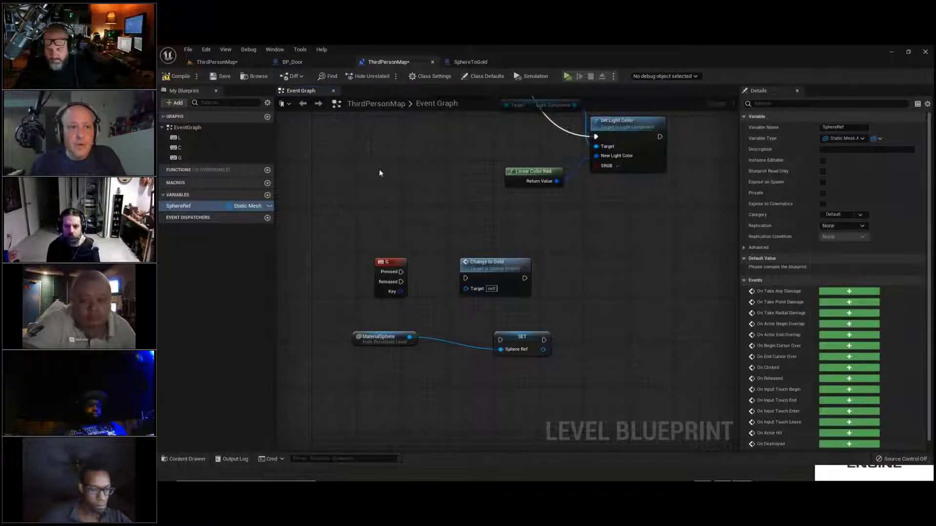
left_click(178, 76)
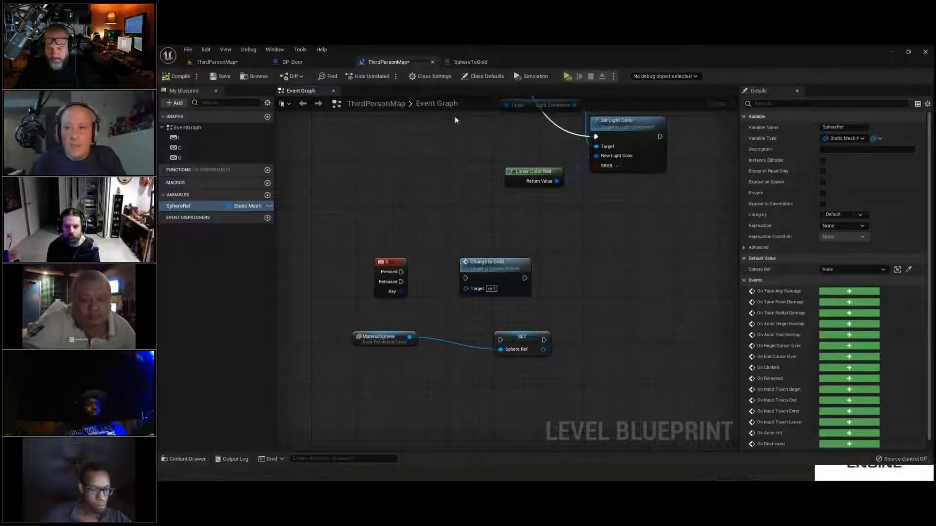
left_click(848, 138)
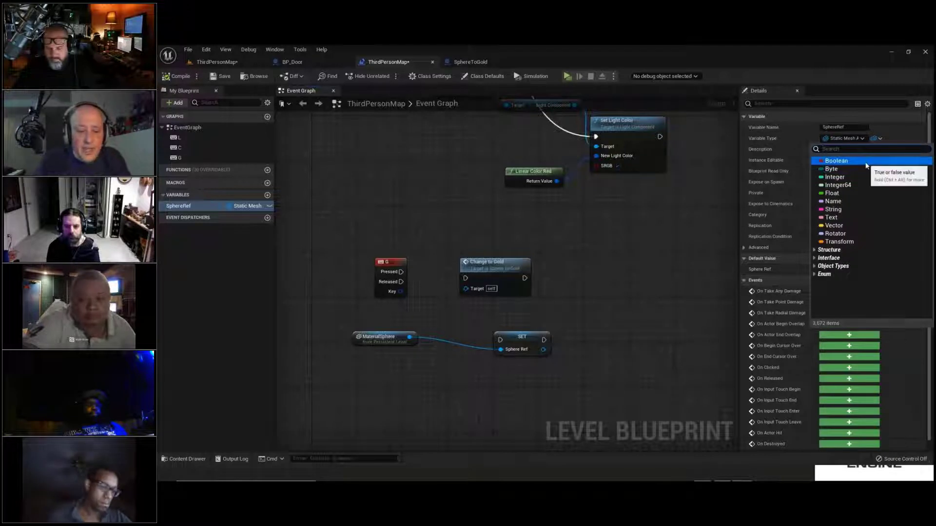
type("stati")
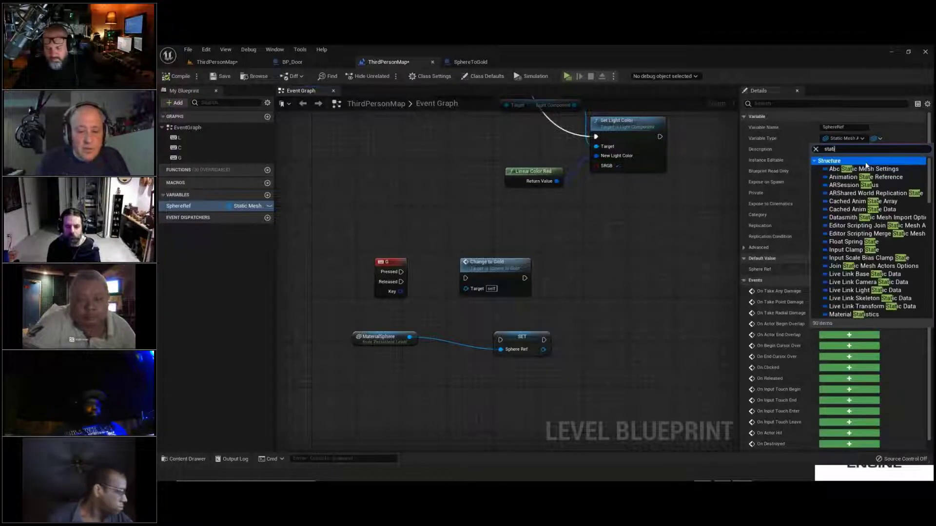
type("c mesh actor")
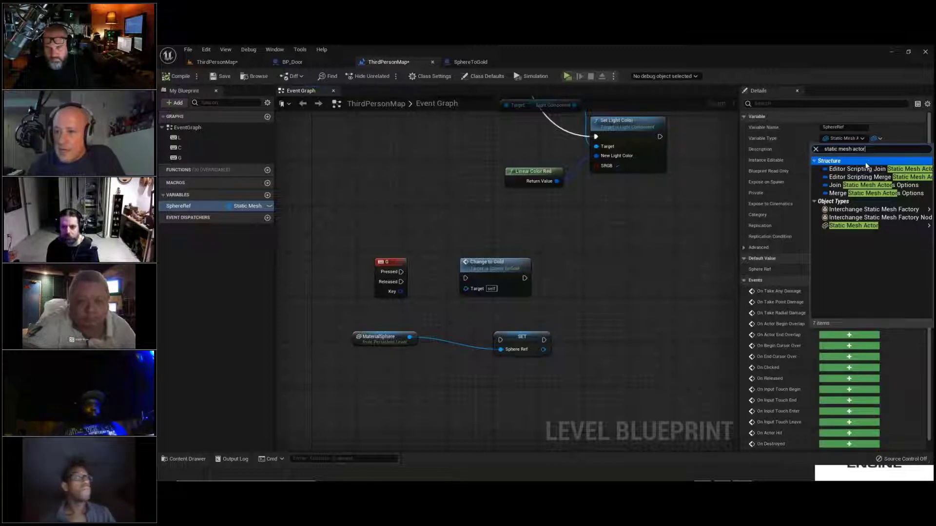
mouse_move(847, 214)
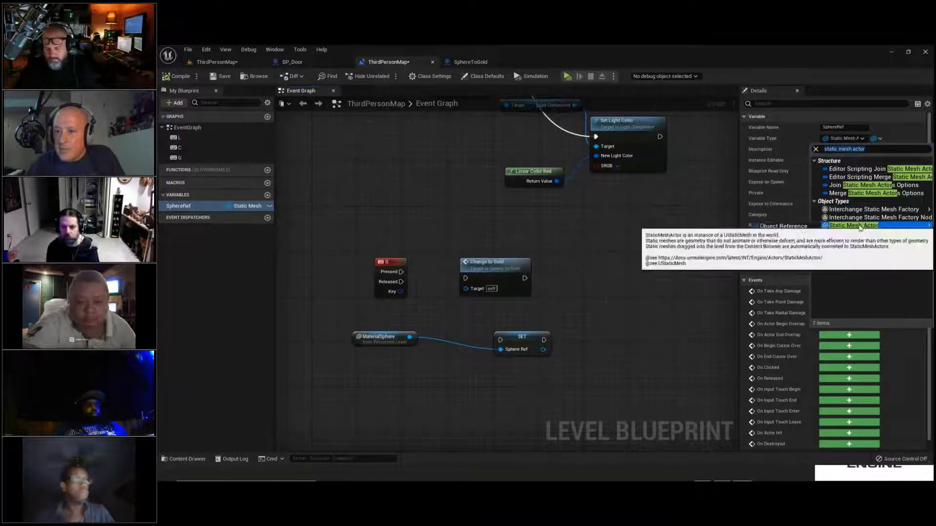
left_click(796, 227)
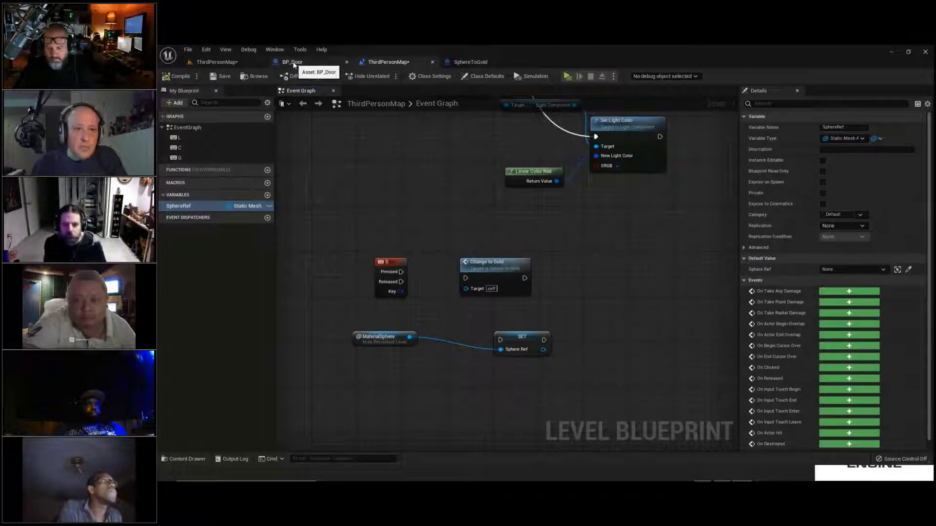
left_click(480, 63)
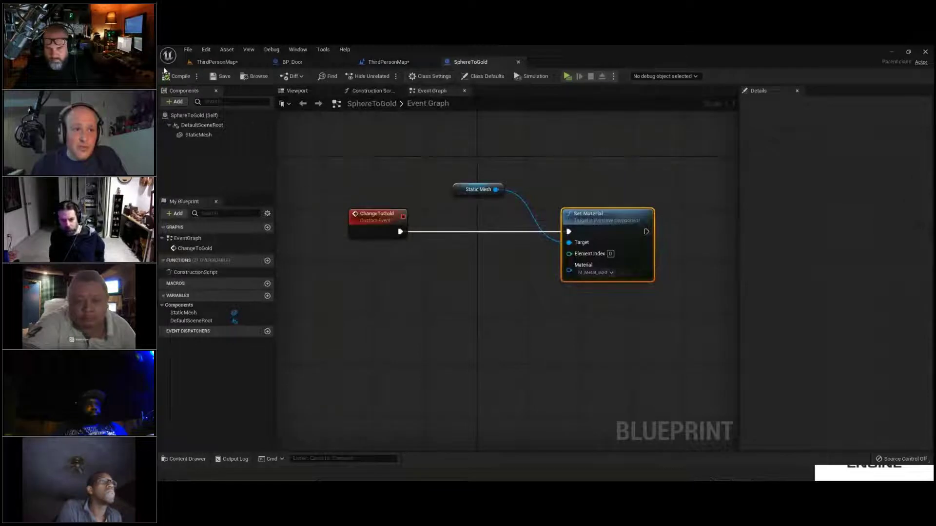
left_click(207, 62)
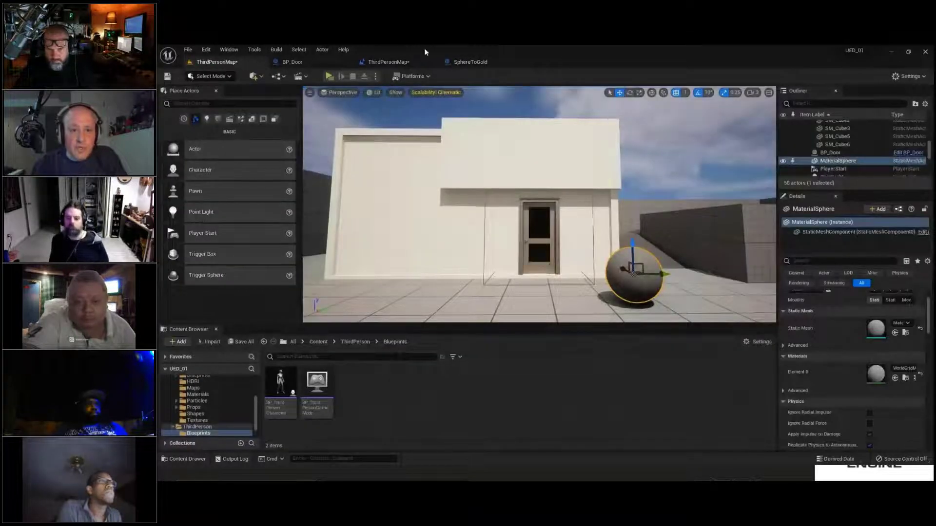
left_click(385, 61)
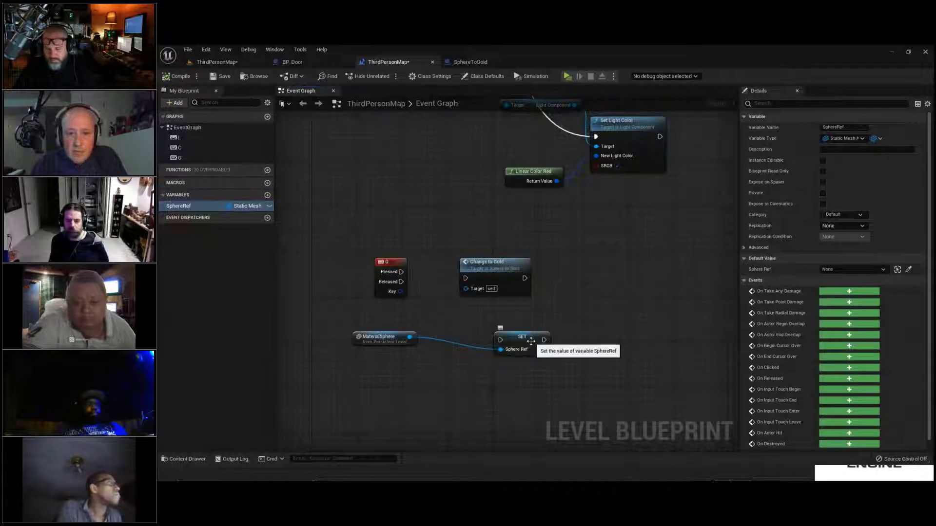
Promote the SphereRef Set node's output to a second variable and chain both Set nodes between G's Pressed output and Change to Gold.
left_click_drag(497, 268, 586, 267)
left_click_drag(401, 272, 475, 271)
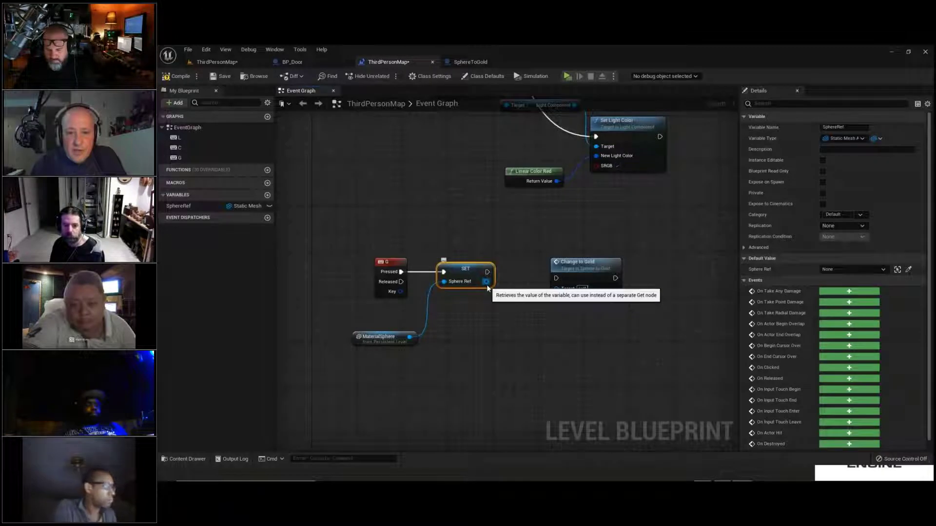
right_click(487, 287)
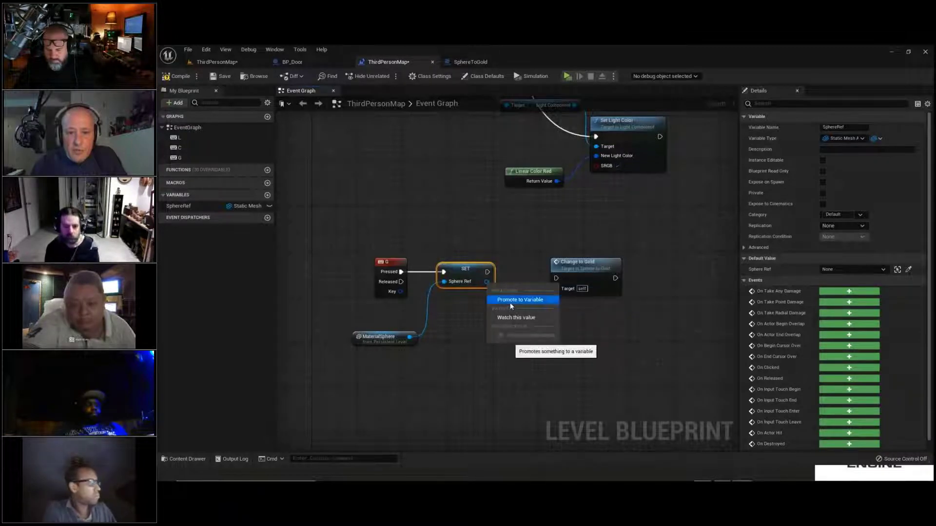
left_click(510, 300)
left_click_drag(594, 265, 699, 258)
left_click_drag(627, 272, 666, 273)
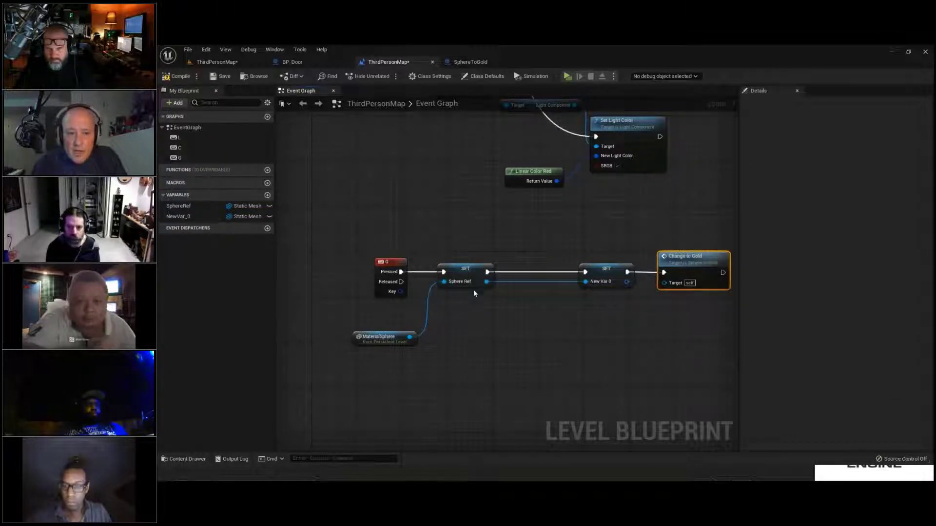
Compile the Level Blueprint and change the NewVar_0 variable's type to Actor.
left_click(182, 217)
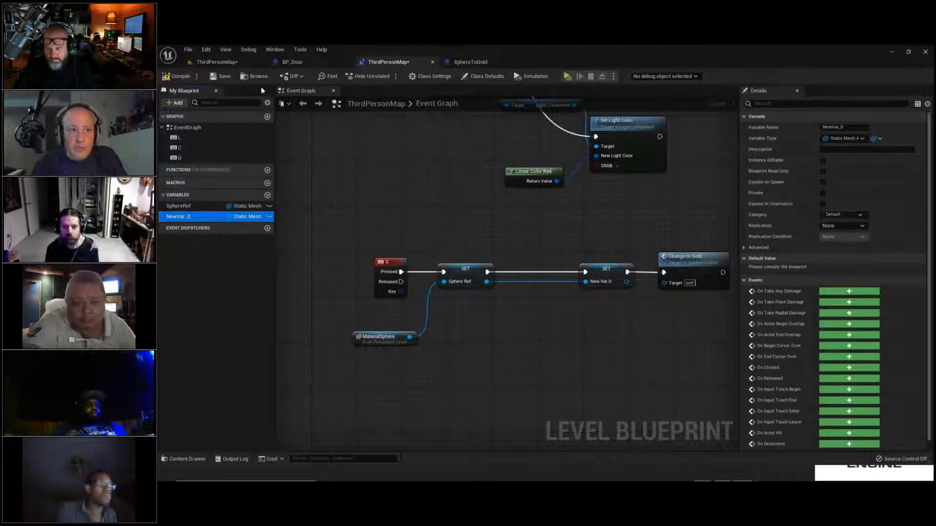
left_click(179, 76)
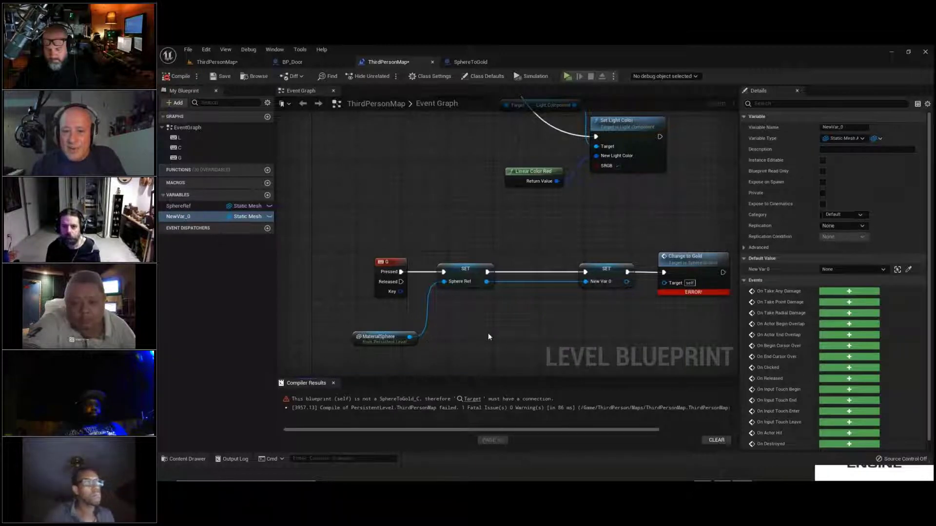
left_click(854, 138)
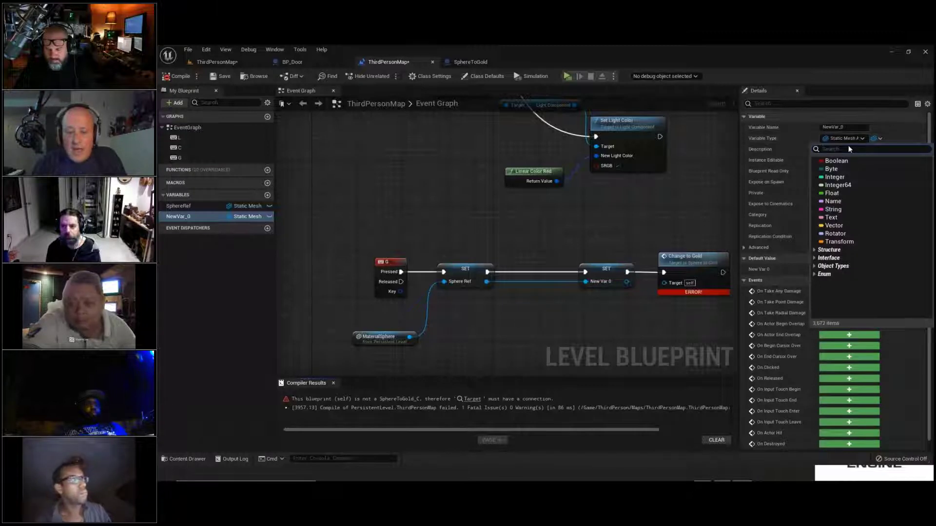
type("actor")
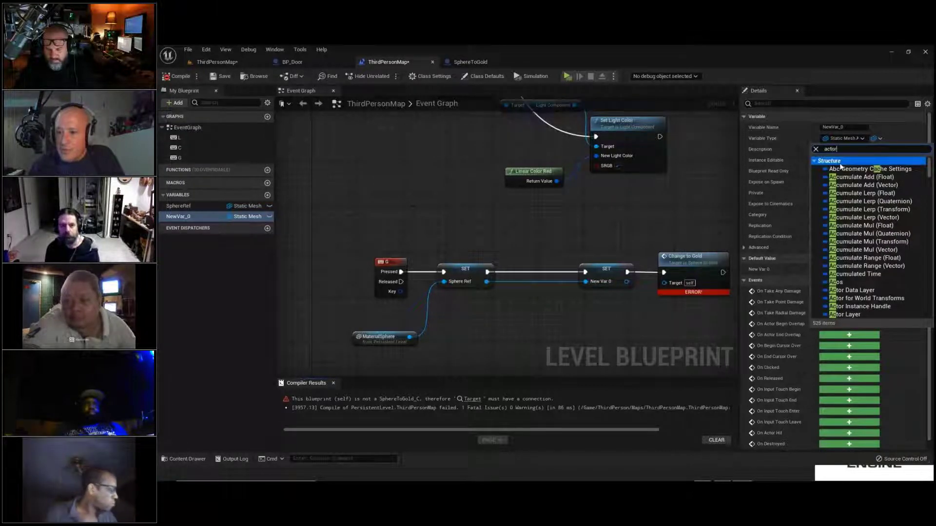
left_click(835, 291)
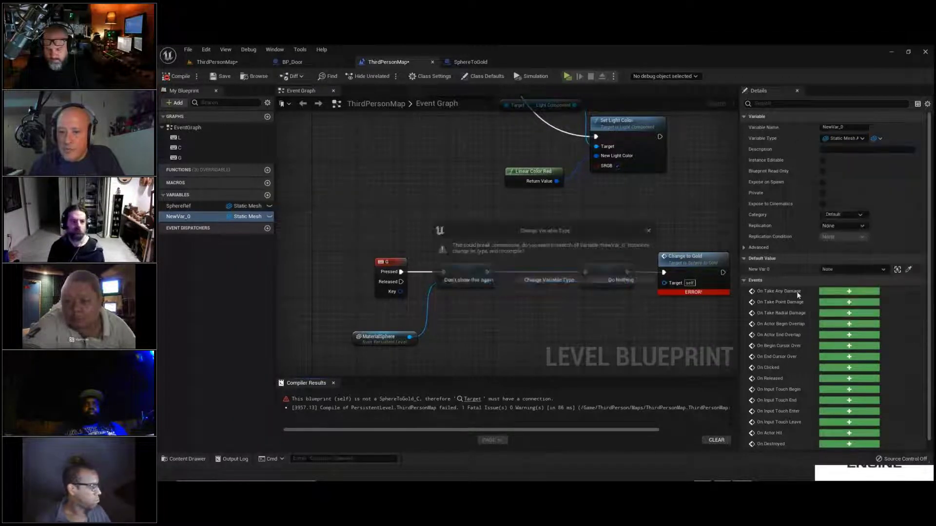
left_click(568, 281)
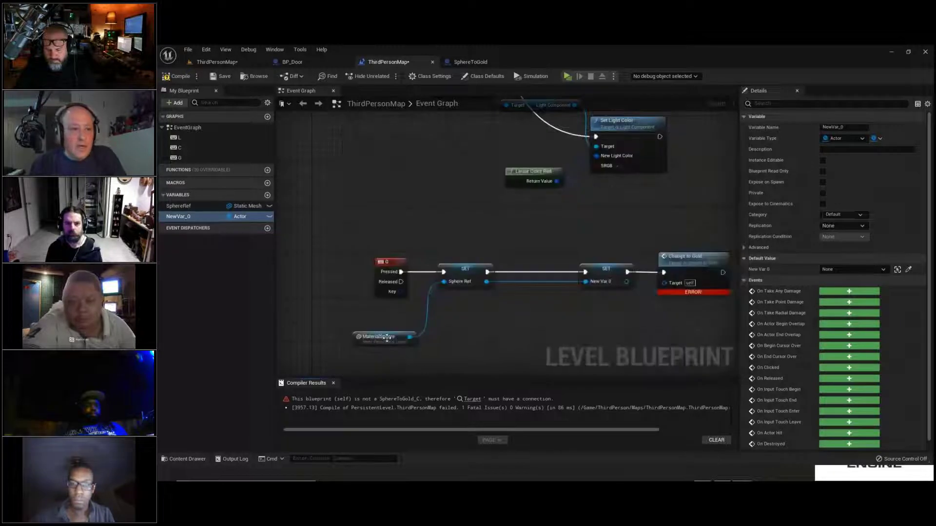
Rename the NewVar_0 variable as Sphere and place a getter for it below the Set nodes.
left_click(181, 217)
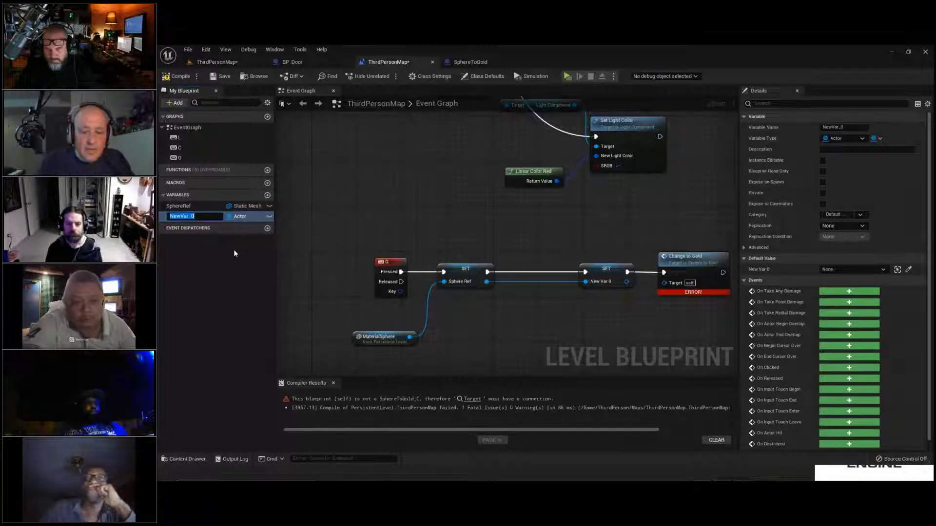
type("Sphere")
key("Return")
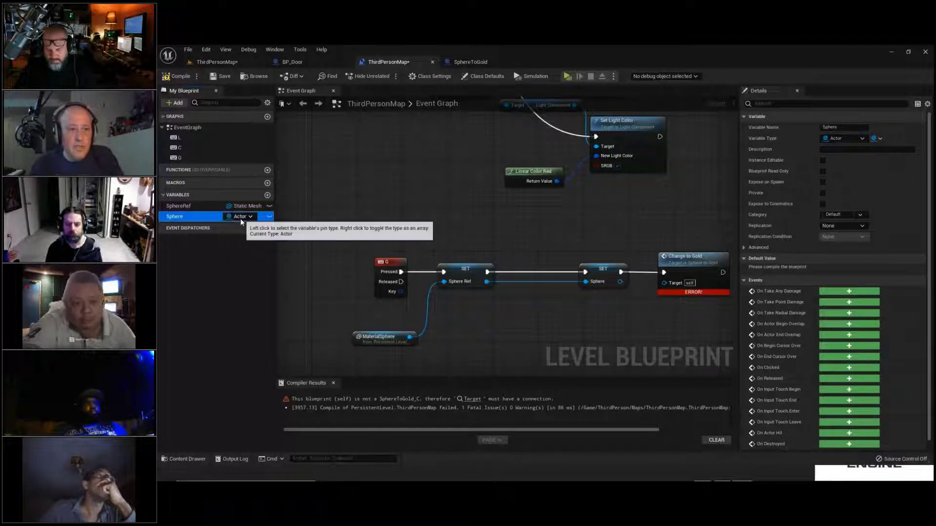
left_click_drag(200, 217, 550, 319, "ctrl")
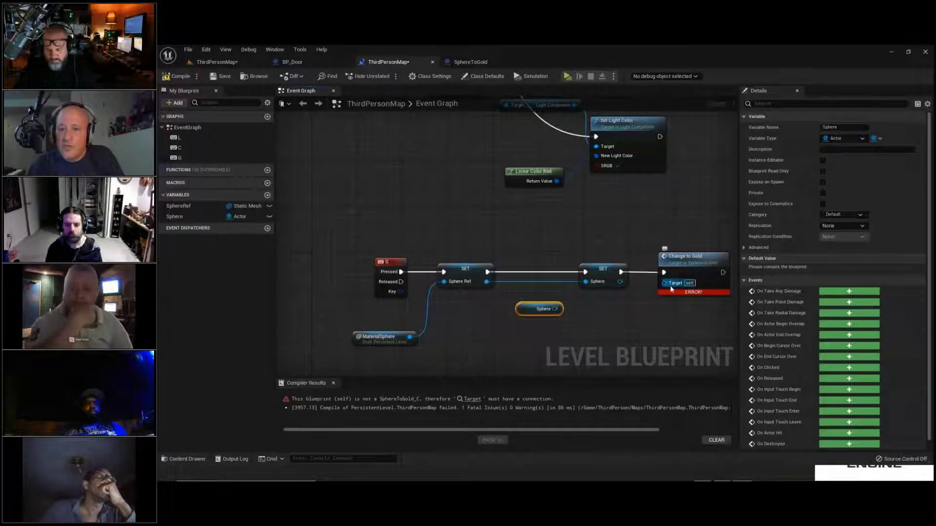
Search for "self" from Change to Gold's Target input and place the Ignore Self getter below that node.
left_click_drag(666, 283, 628, 337)
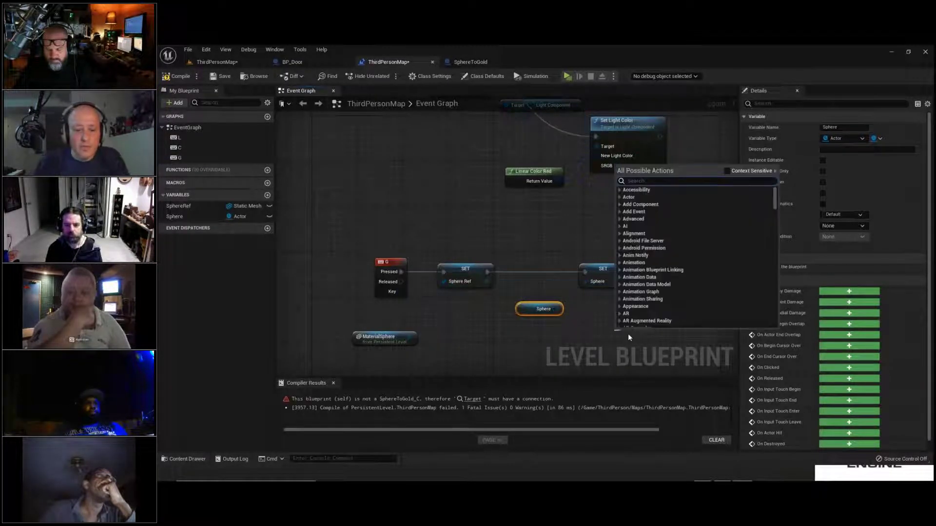
type("self")
key("Return")
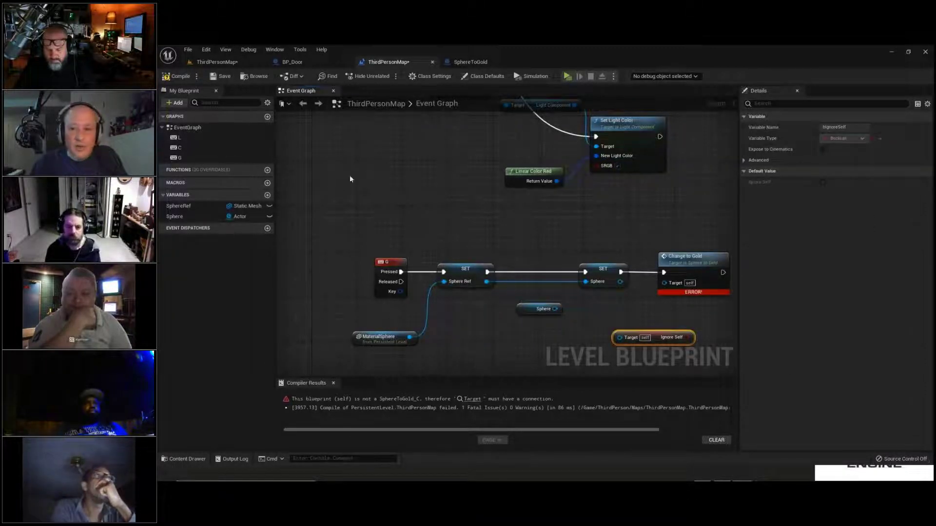
Search the actions available from the Sphere getter for "get mesh", with context sensitivity both on and off.
scroll(446, 199, "up", 1)
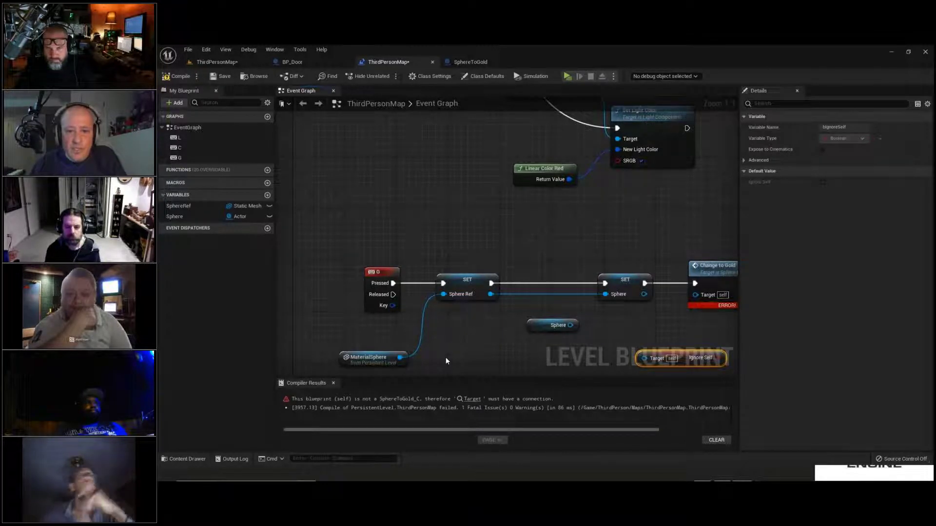
right_click_drag(445, 357, 389, 307)
left_click_drag(514, 276, 423, 279)
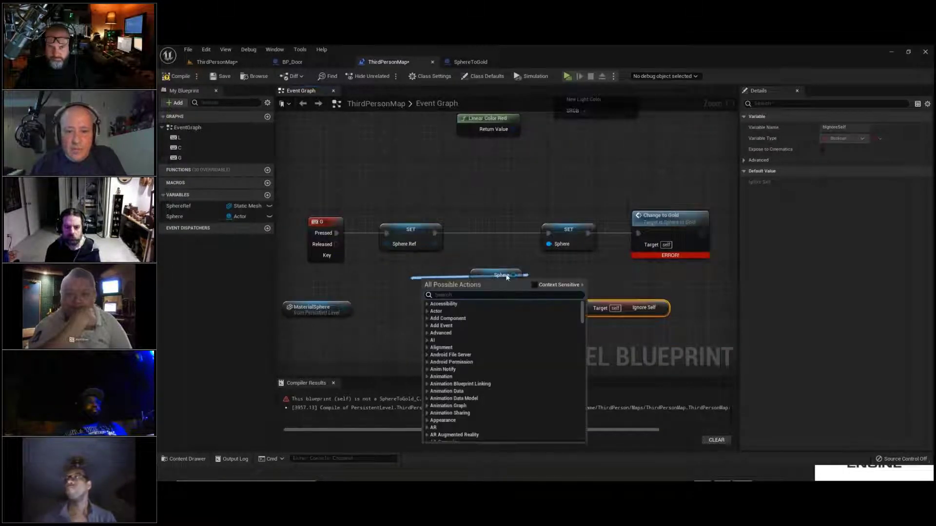
left_click(496, 272)
left_click_drag(515, 275, 525, 298)
type("get")
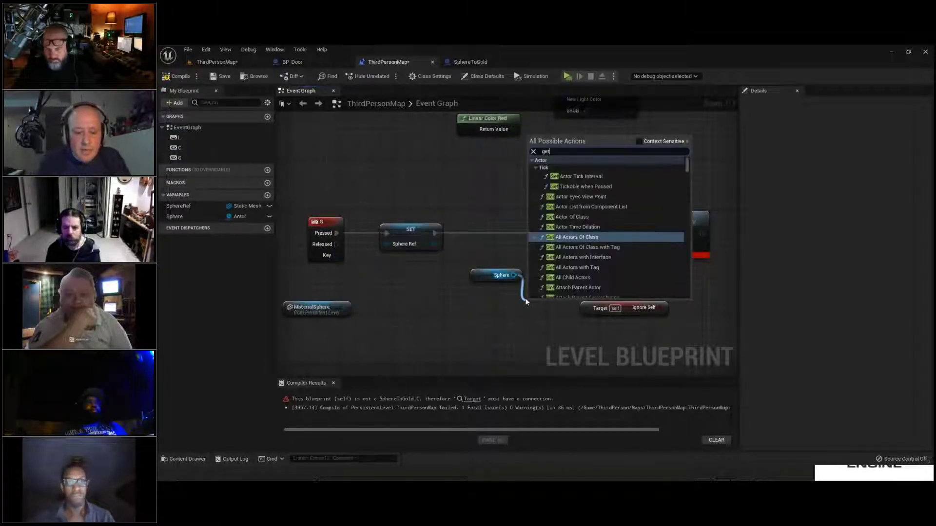
type(" mesh")
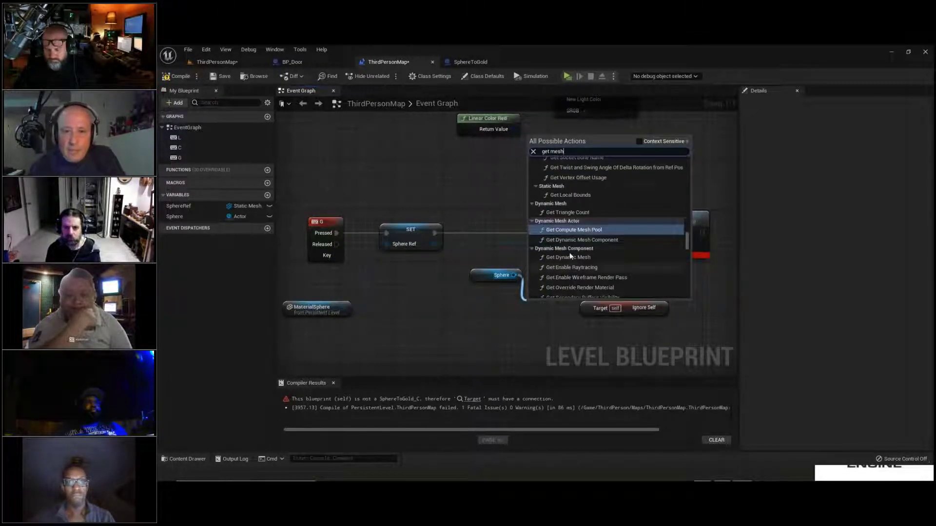
left_click_drag(686, 242, 684, 169)
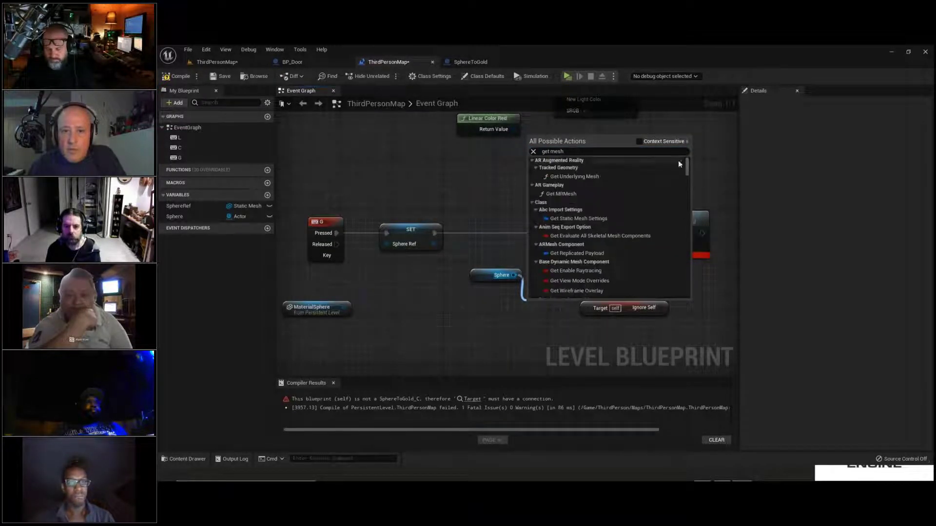
left_click(650, 143)
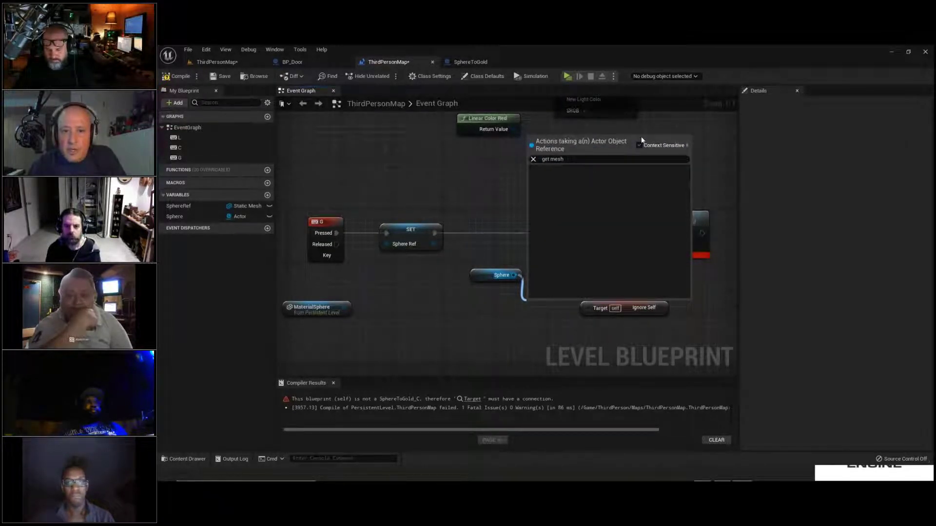
left_click(639, 145)
Search the actions available from the Sphere getter for "get component", with context sensitivity both off and on.
double_click(561, 152)
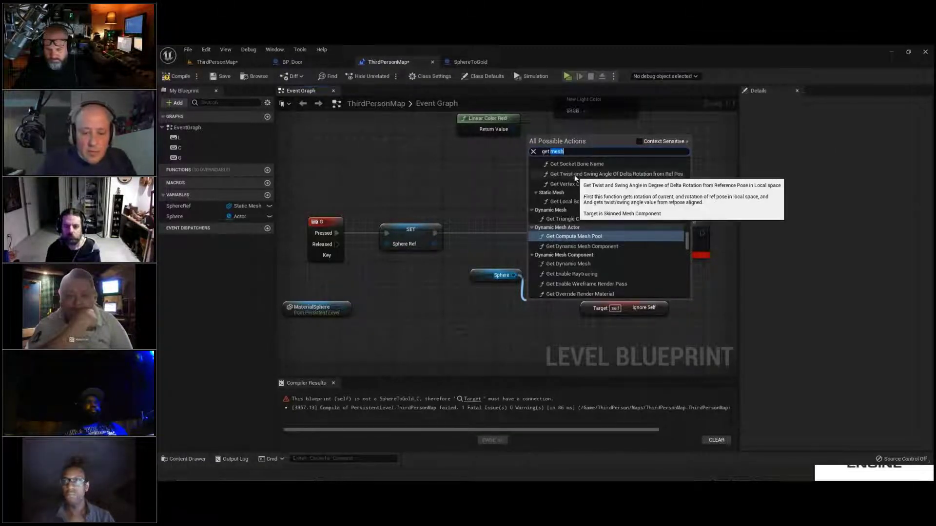
type("co")
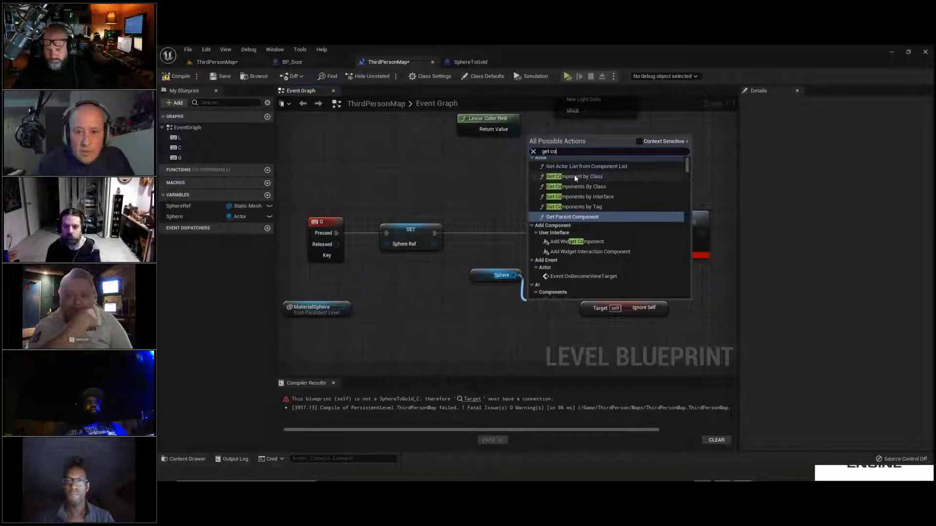
type("mponent")
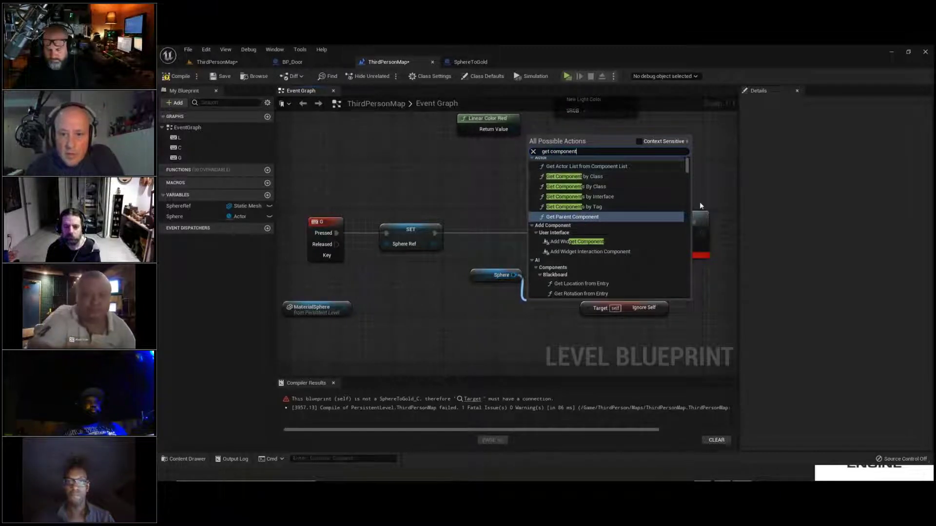
left_click_drag(685, 164, 665, 139)
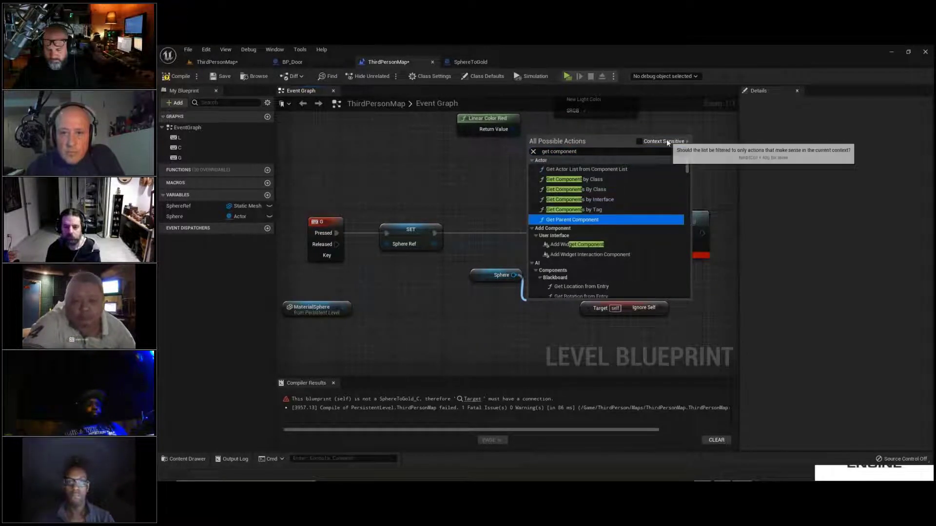
left_click(639, 141)
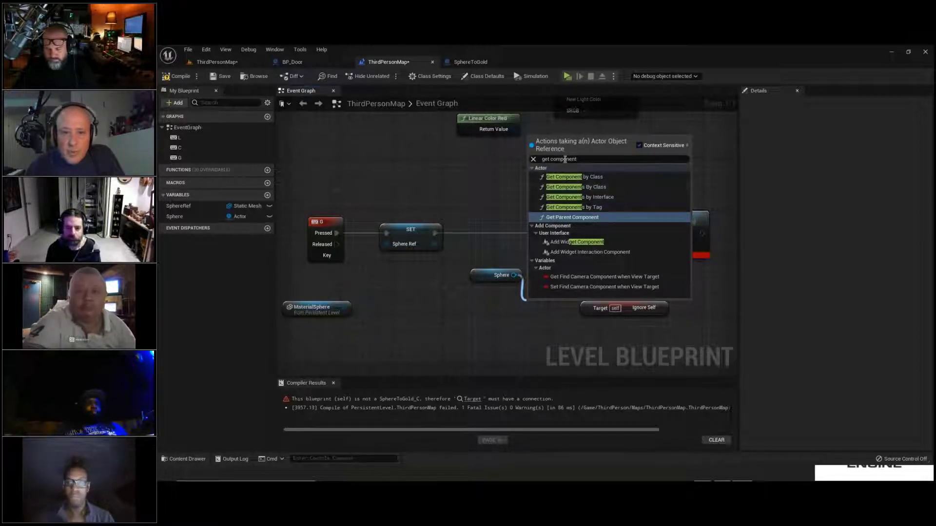
left_click(428, 296)
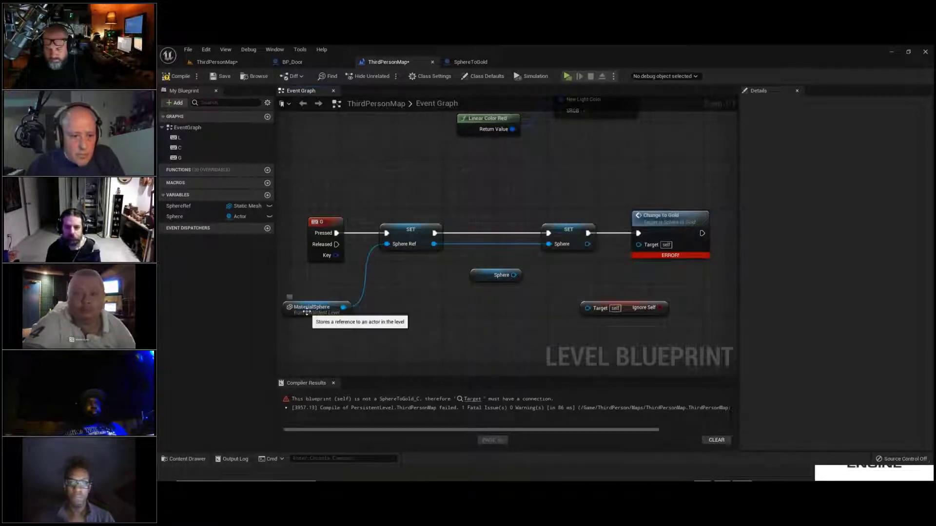
Search the MaterialSphere reference's actions for "get mesh" and add a Get Static Mesh Component node connected to it.
left_click_drag(344, 305, 415, 330)
type("get mesh")
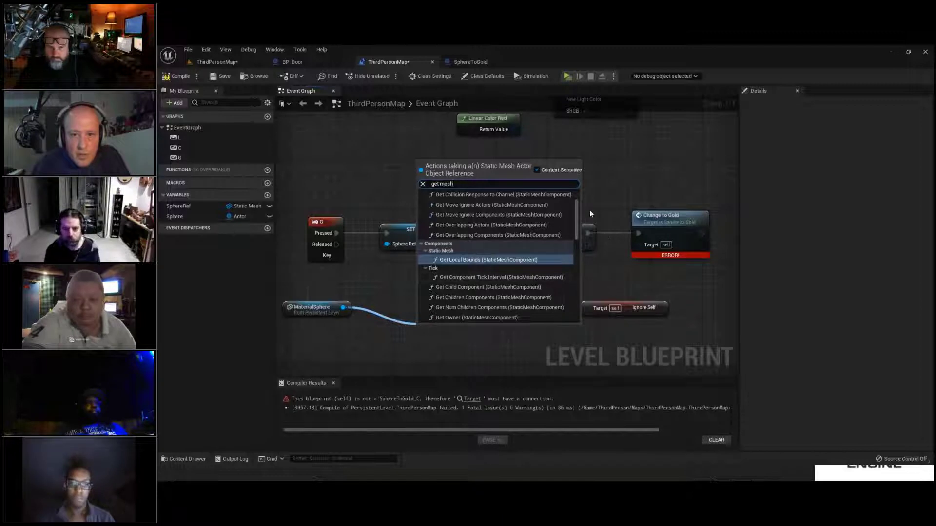
scroll(576, 209, "up", 2)
scroll(575, 203, "down", 4)
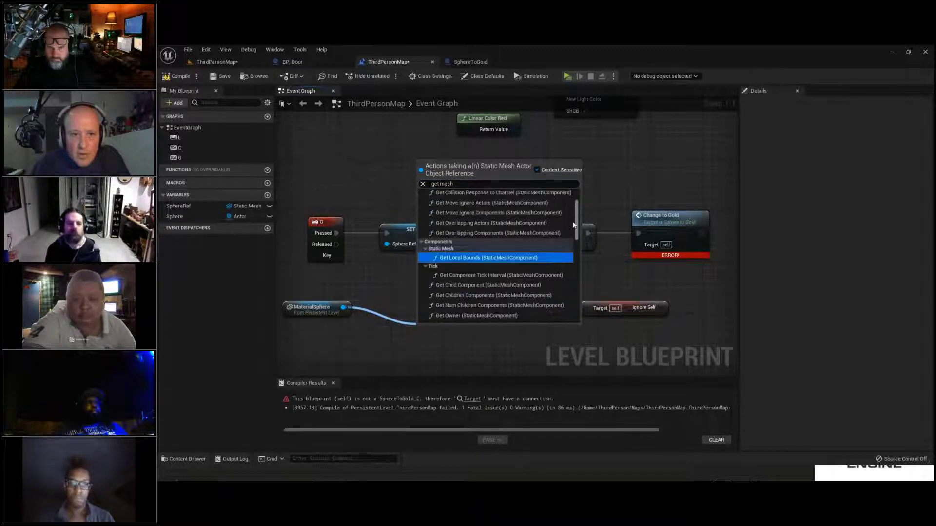
scroll(571, 234, "down", 3)
scroll(568, 249, "down", 5)
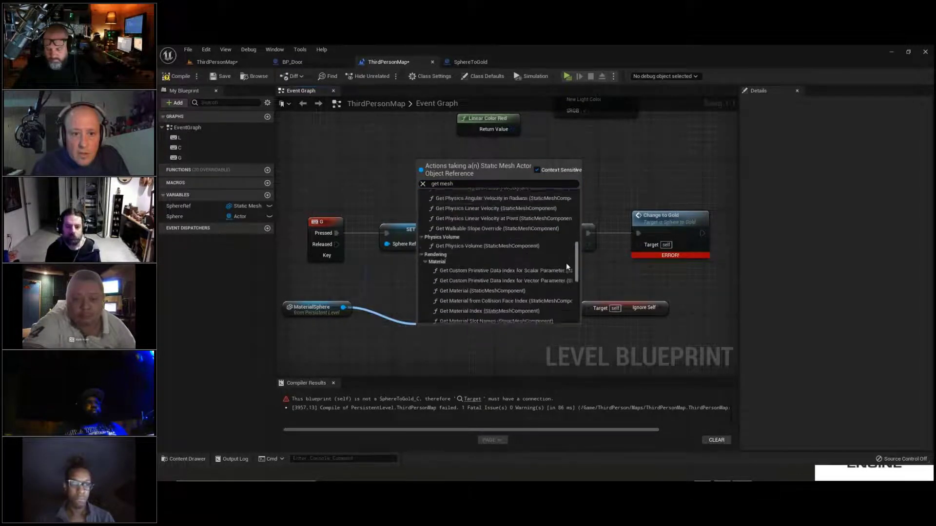
scroll(565, 265, "down", 5)
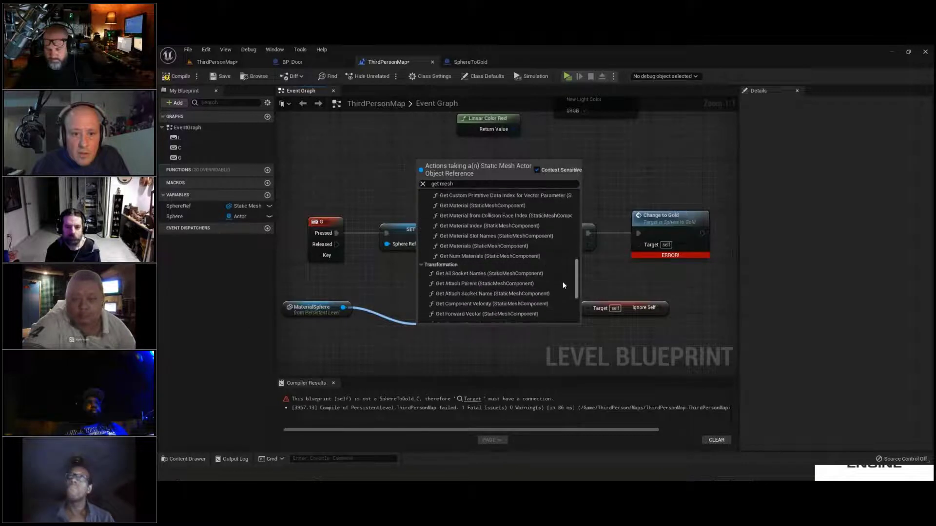
scroll(560, 299, "down", 2)
scroll(560, 301, "down", 2)
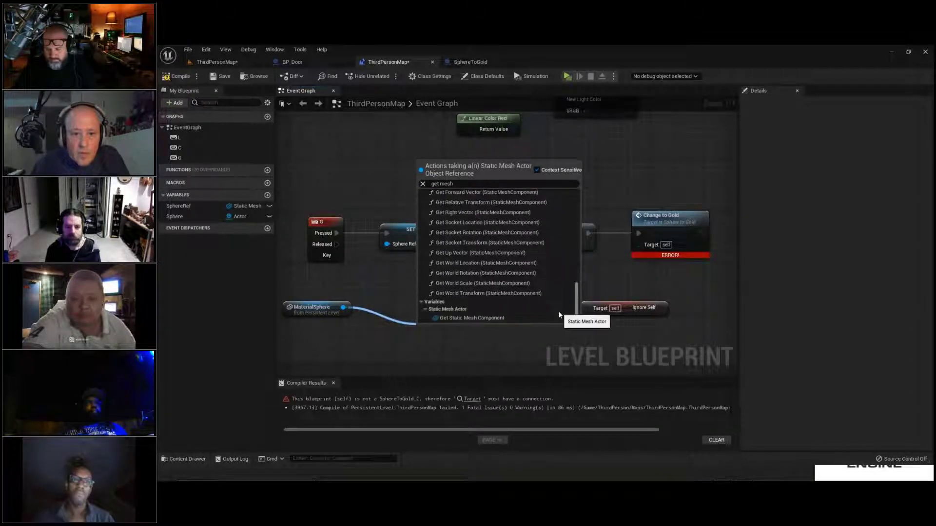
left_click(459, 319)
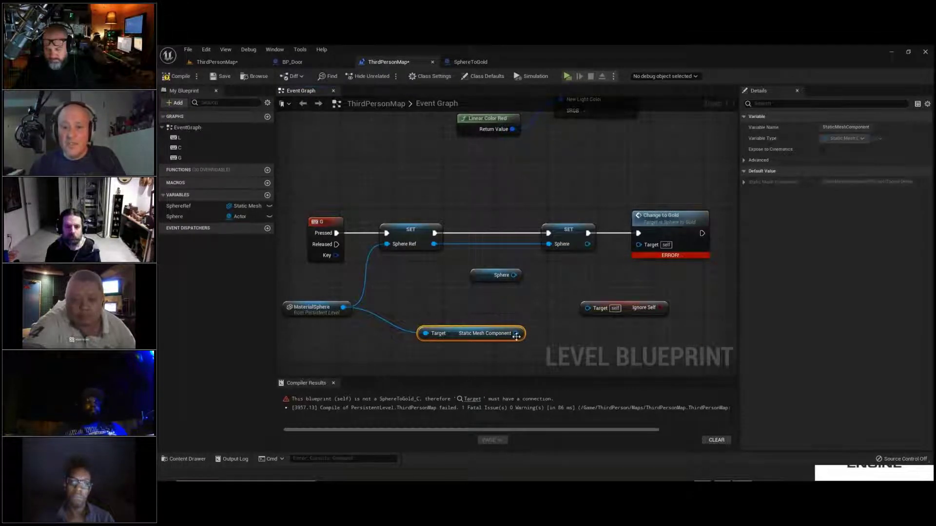
Try to connect the Static Mesh Component output to Change to Gold's Target input.
left_click_drag(517, 333, 563, 290)
left_click_drag(608, 264, 516, 342)
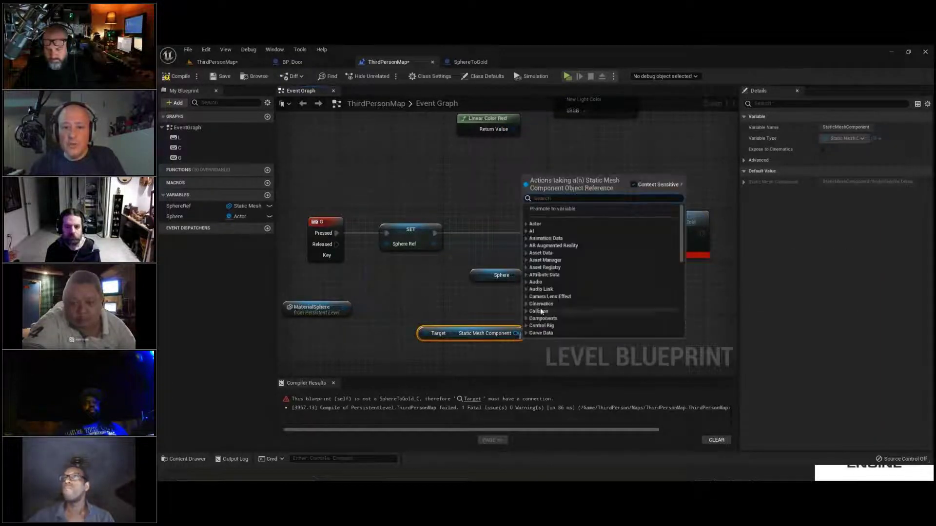
left_click(518, 308)
Delete the Change to Gold node and move the Sphere getter below the second Set node.
left_click(674, 235)
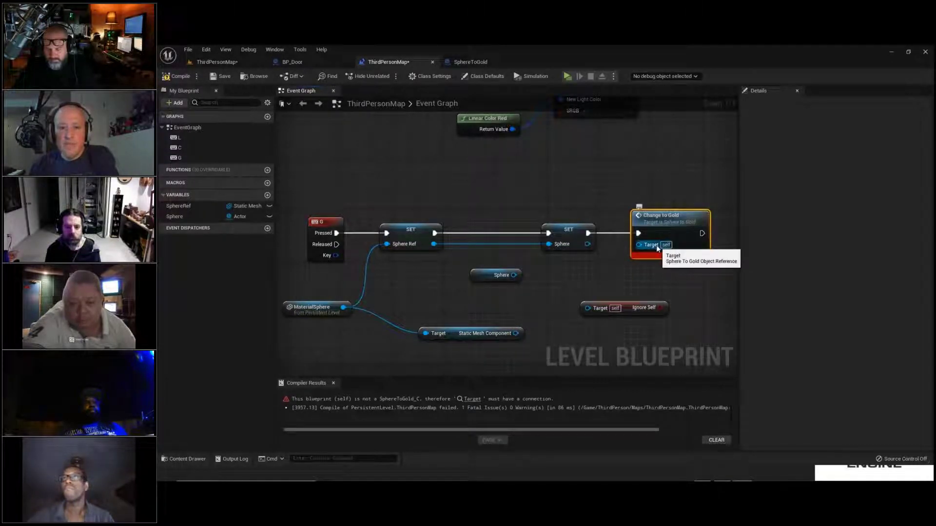
key("Delete")
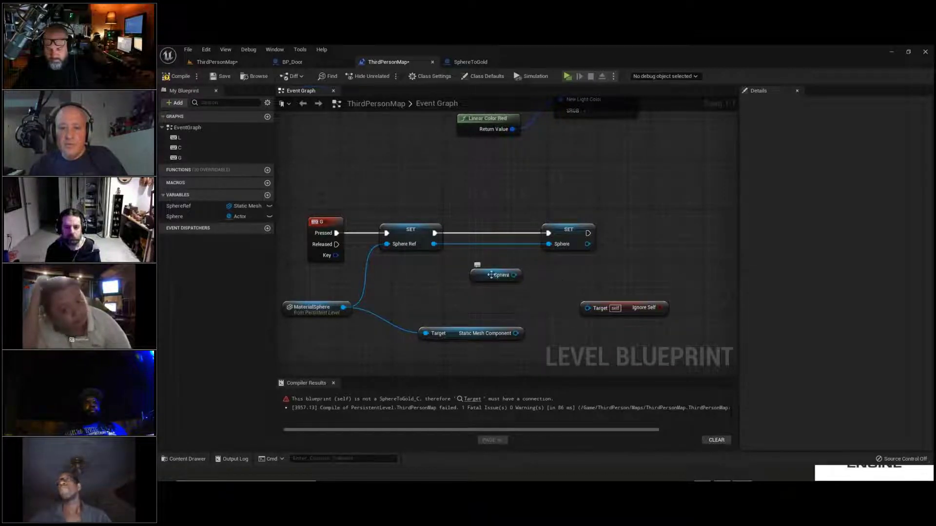
left_click_drag(513, 280, 427, 333)
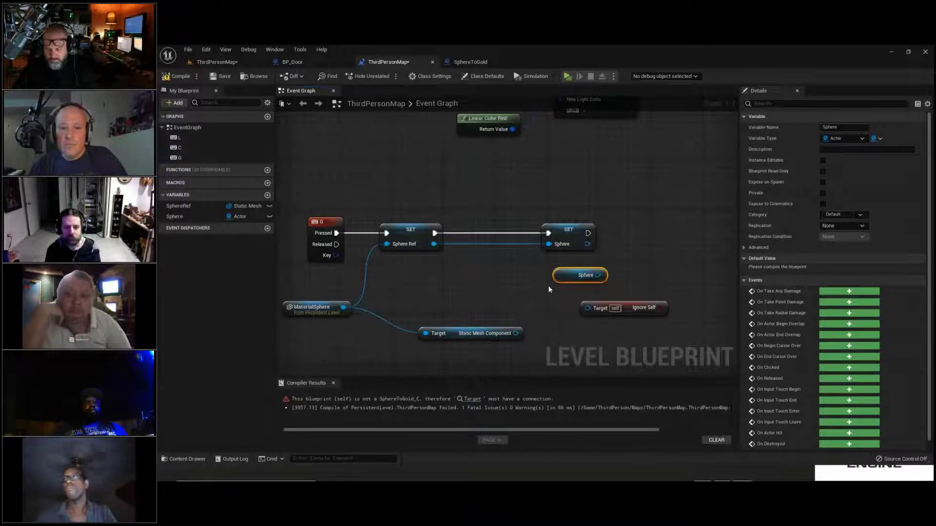
Search all actions from the Static Mesh Component output for "change to gold" and place a new Change to Gold node after the second Set node.
left_click_drag(563, 279, 660, 306)
type("change")
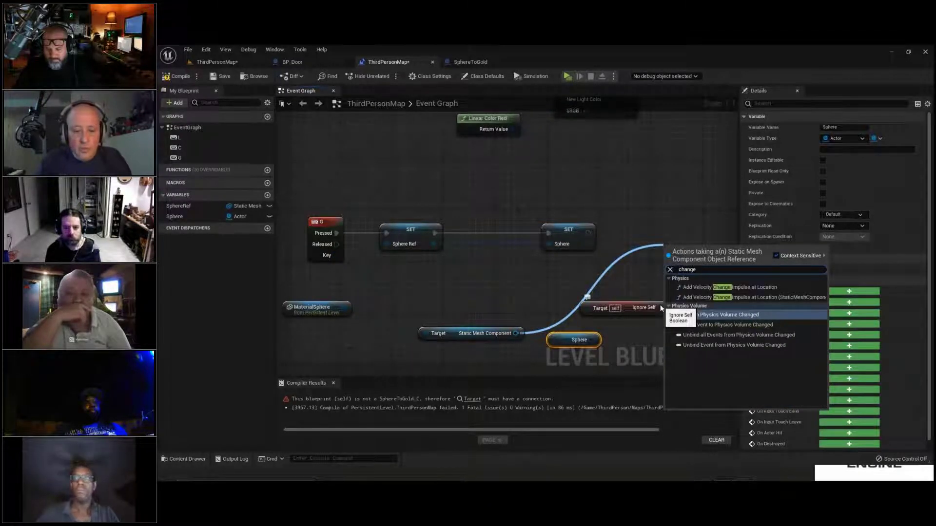
type(" to gold")
left_click(776, 255)
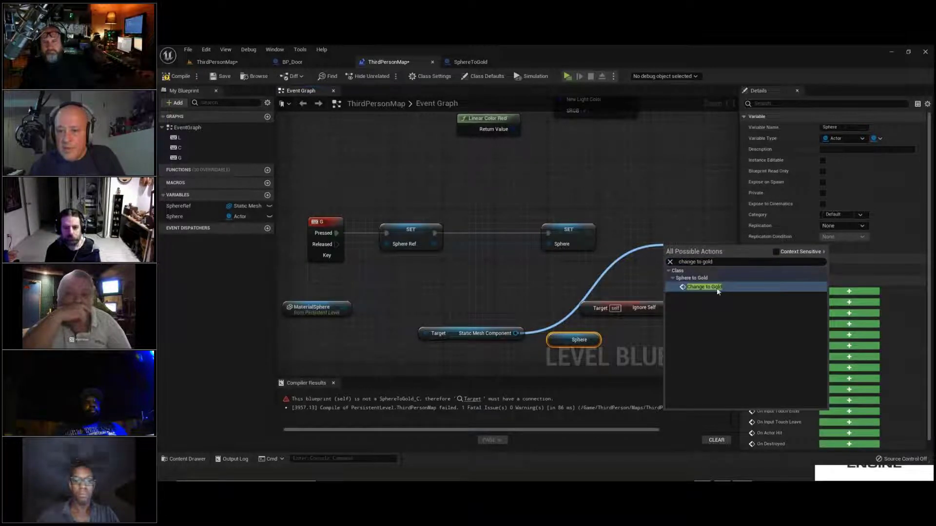
left_click(711, 288)
left_click_drag(704, 250, 679, 229)
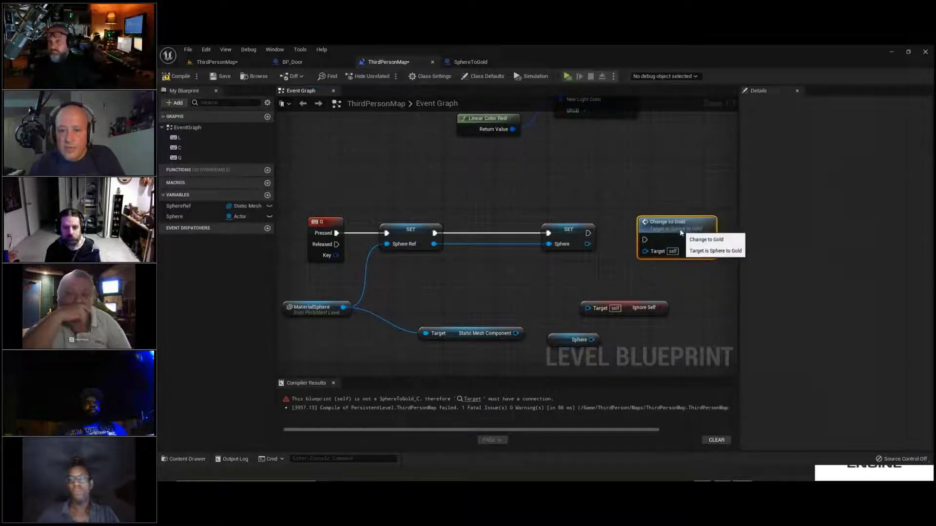
Connect the second Set node's execution to Change to Gold and try wiring the Static Mesh Component, Sphere and MaterialSphere outputs to its Target.
mouse_move(587, 244)
left_mouse_down()
mouse_move(648, 253)
mouse_move(588, 244)
left_mouse_up()
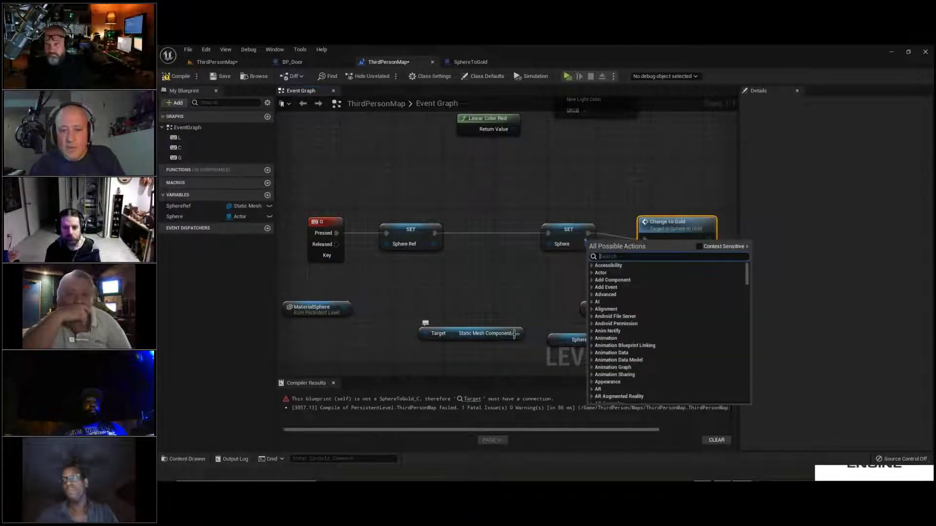
left_click(514, 334)
mouse_move(516, 333)
left_mouse_down()
mouse_move(646, 254)
mouse_move(514, 326)
left_mouse_up()
left_click_drag(591, 339, 596, 337)
left_click_drag(635, 268, 552, 303)
left_click_drag(619, 339, 619, 340)
left_click_drag(344, 307, 539, 284)
Align the Change to Gold node with the Set nodes, and compile and save the Level Blueprint.
left_click_drag(680, 224, 674, 217)
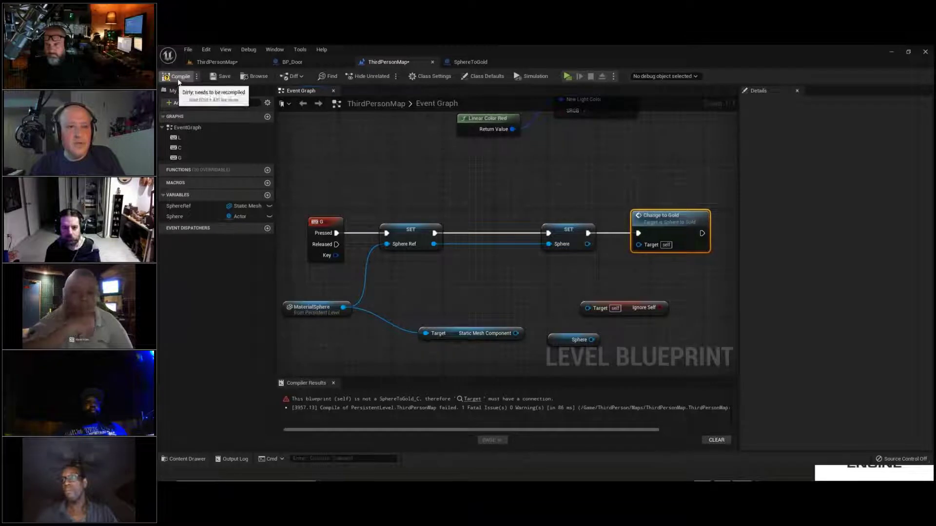
left_click(221, 77)
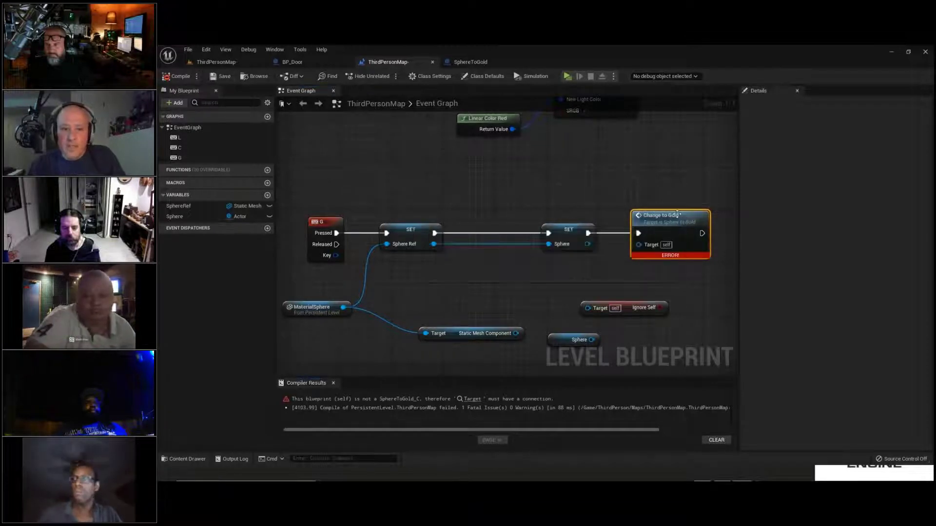
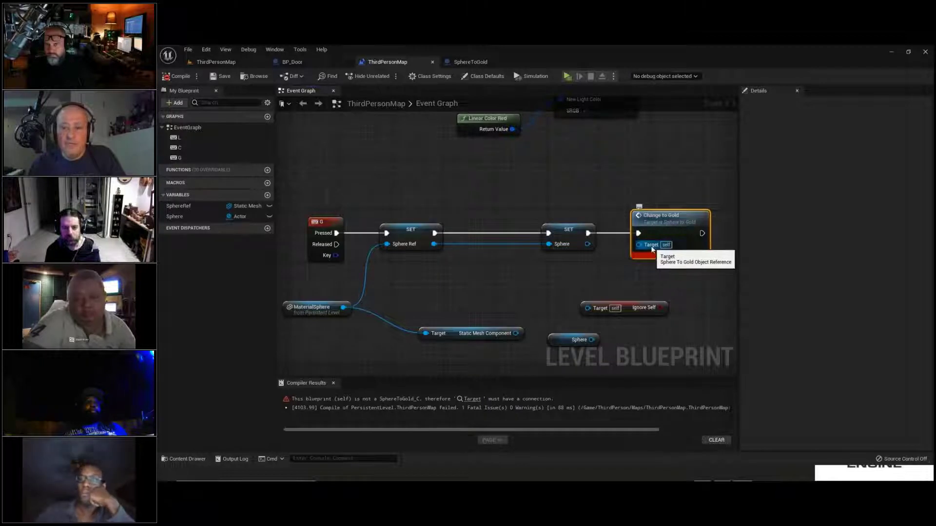
left_click(574, 283)
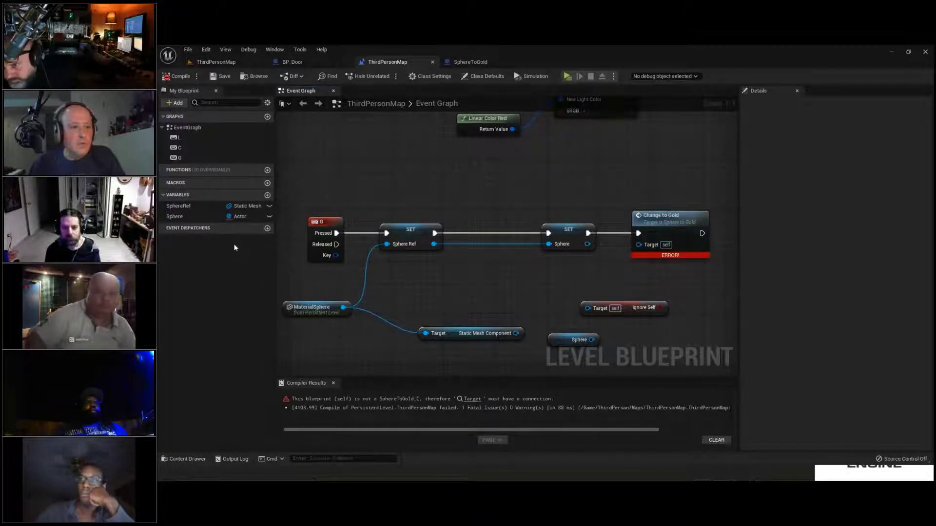
Rename the Sphere variable as SphereToGold.
left_click(177, 217)
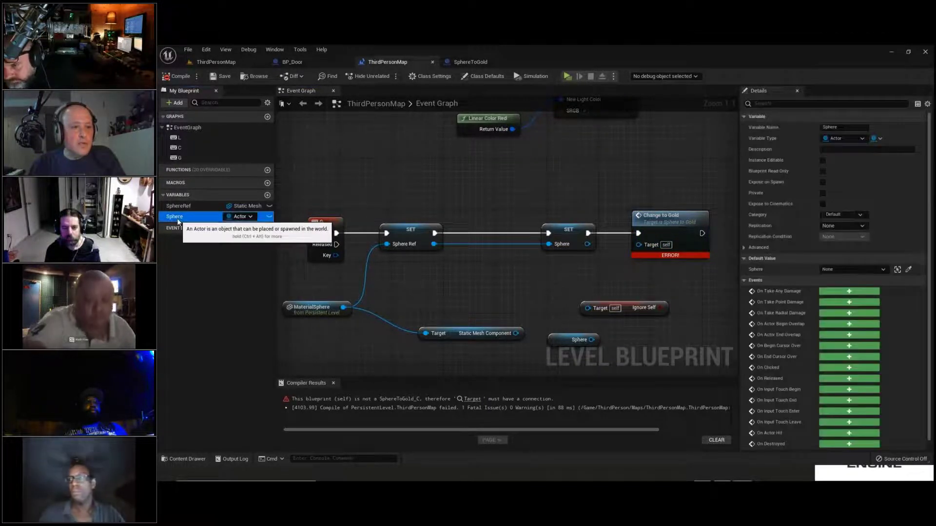
right_click(177, 220)
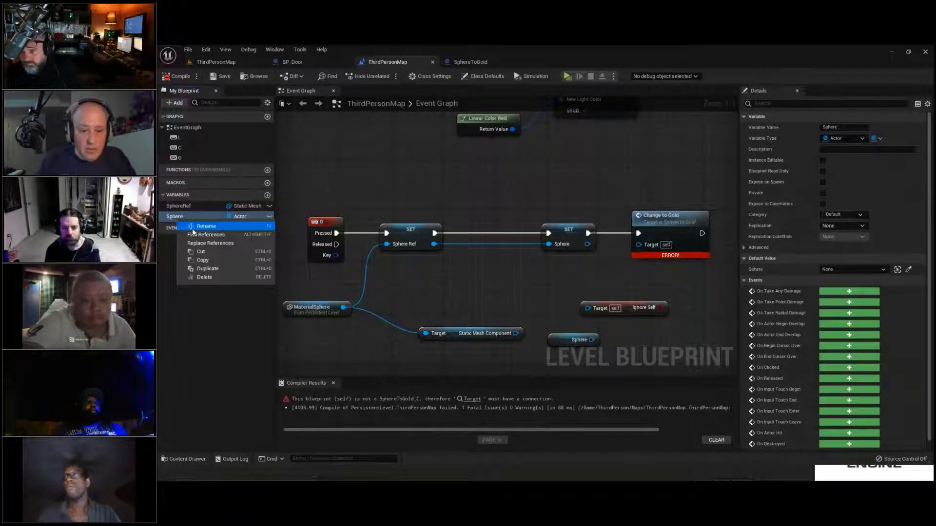
left_click(195, 226)
type("ToGold")
key("Return")
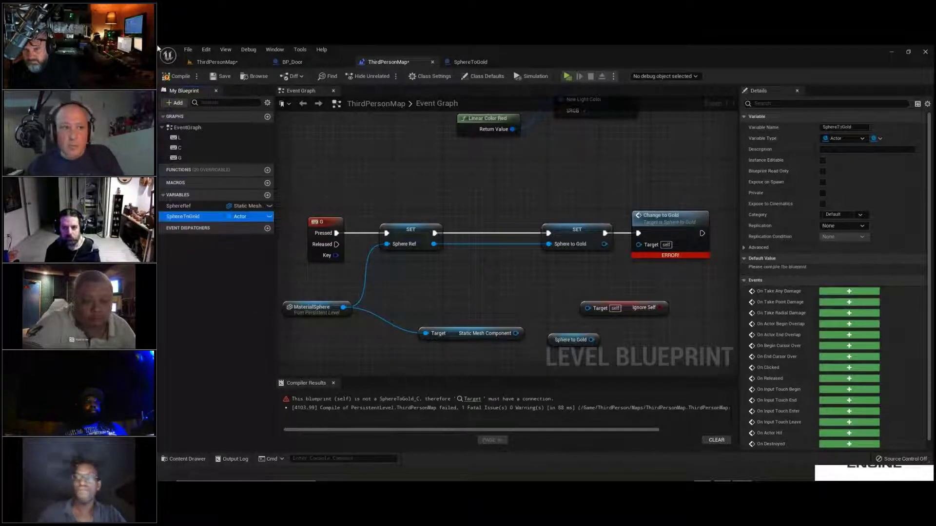
Compile the Level Blueprint and open the list of variable types for SphereToGold.
left_click(178, 77)
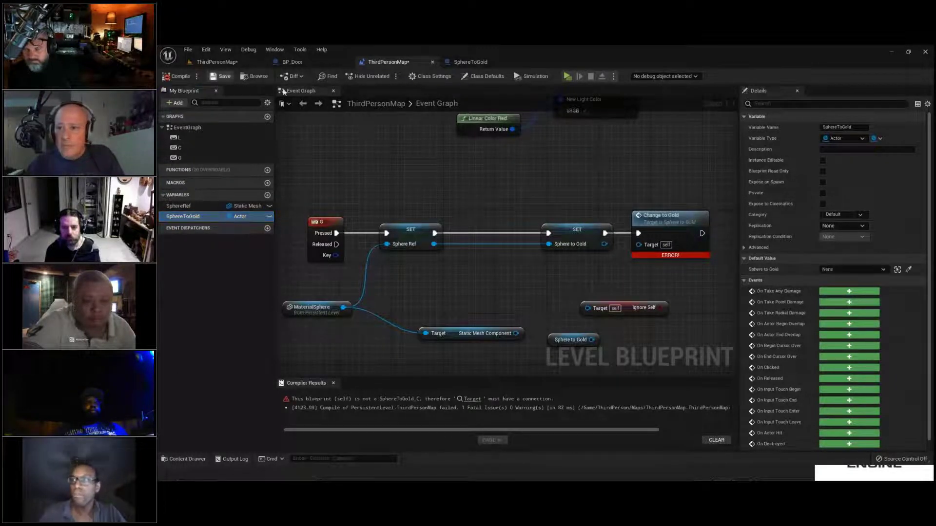
left_click(856, 139)
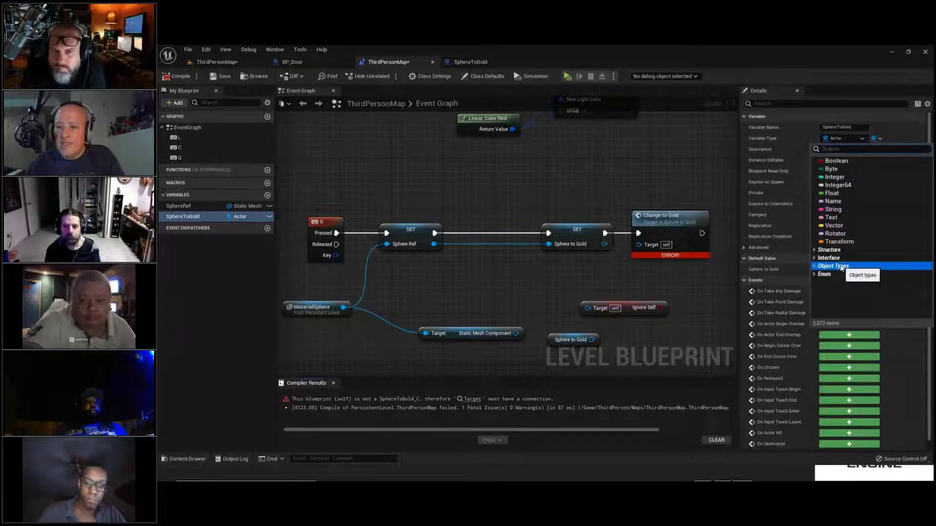
left_click(217, 246)
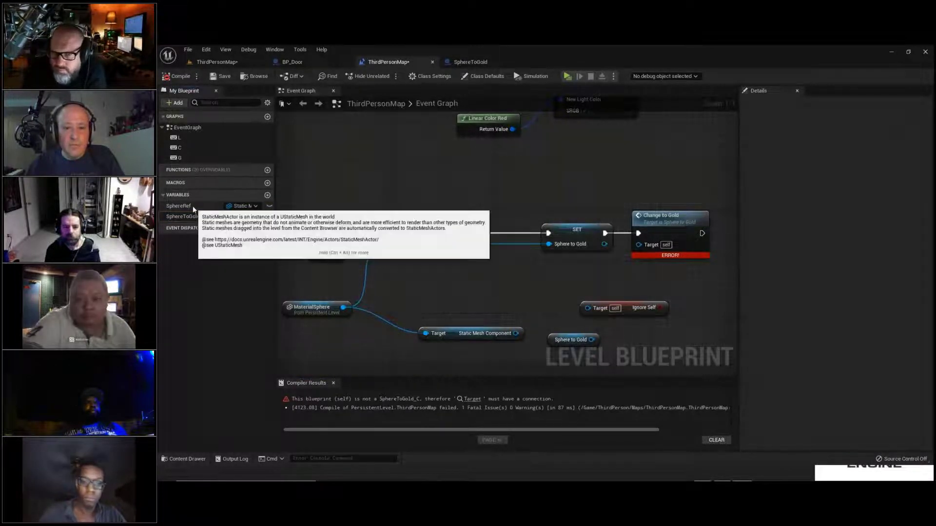
Place a SphereRef getter below the Set nodes and try to connect it to Change to Gold's Target input.
left_click(192, 205)
left_click_drag(501, 268, 651, 246)
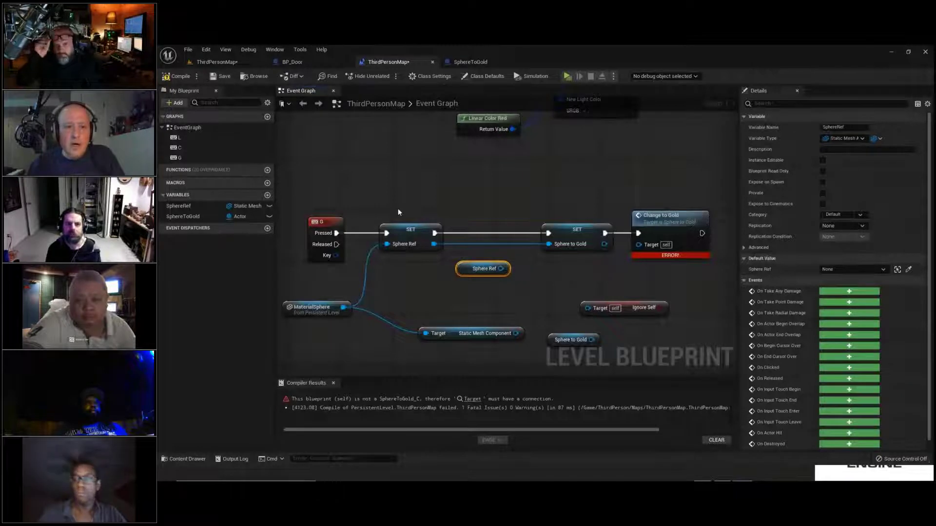
Add an Event BeginPlay node in the empty area below the MaterialSphere reference.
right_click_drag(396, 203, 445, 171)
right_click_drag(695, 315, 675, 251)
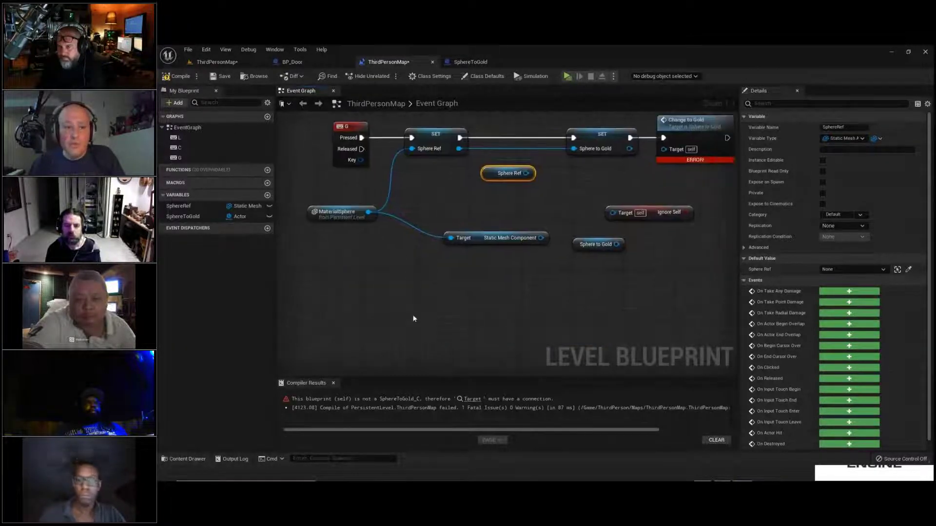
right_click(317, 302)
type("e")
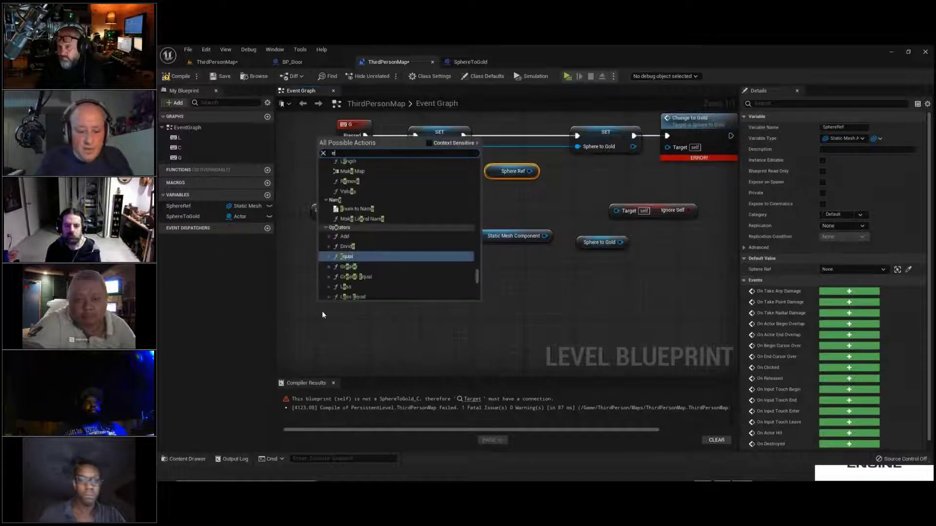
type("vent begi")
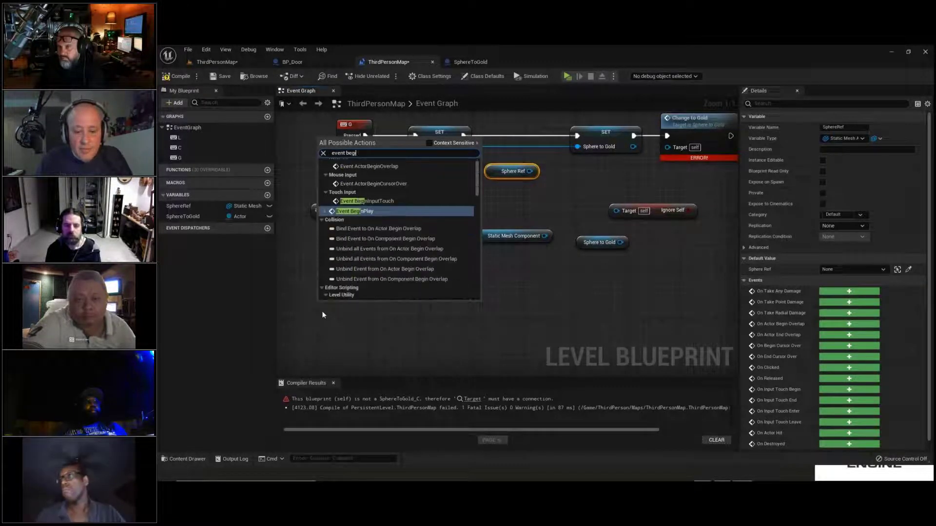
type("n play")
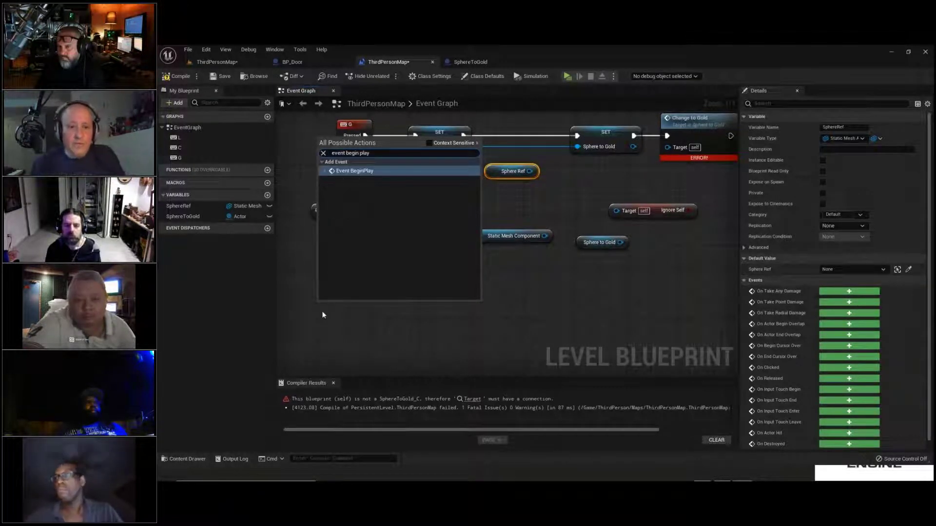
key("Return")
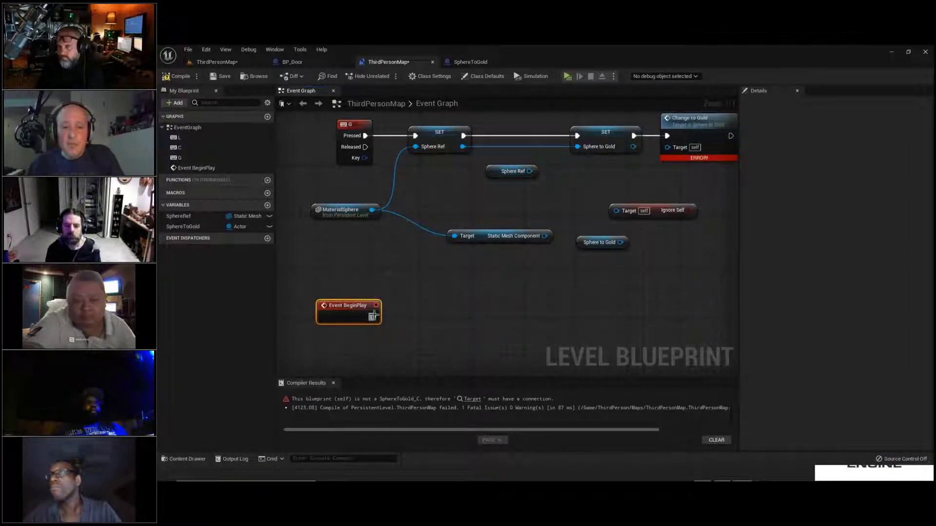
Connect a Get Actor Of Class node to Event BeginPlay and set its actor class to SphereToGold.
left_click_drag(373, 316, 422, 317)
type("get")
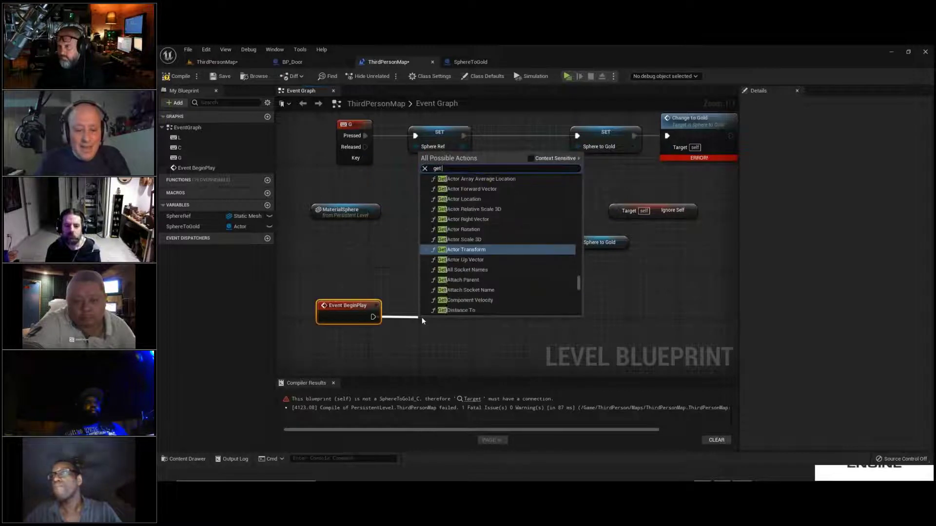
type(" actor of class")
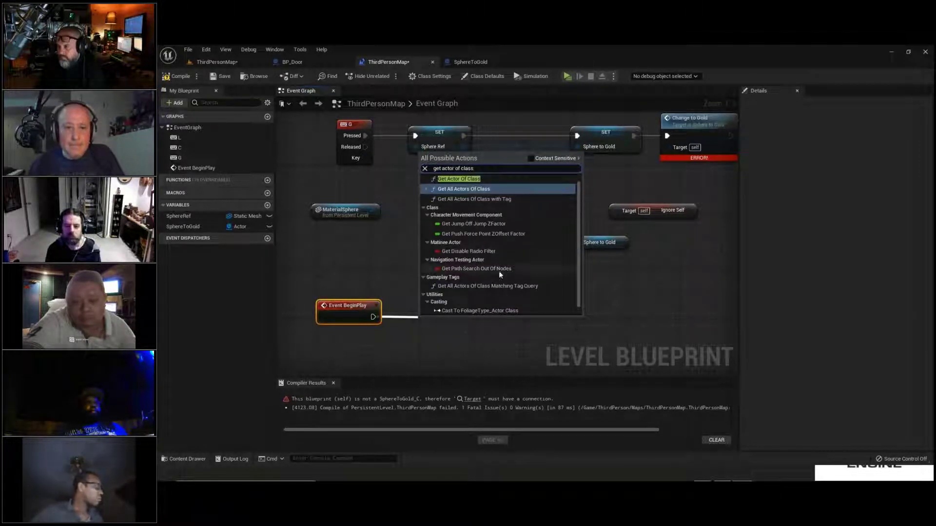
left_click(461, 179)
left_click(446, 336)
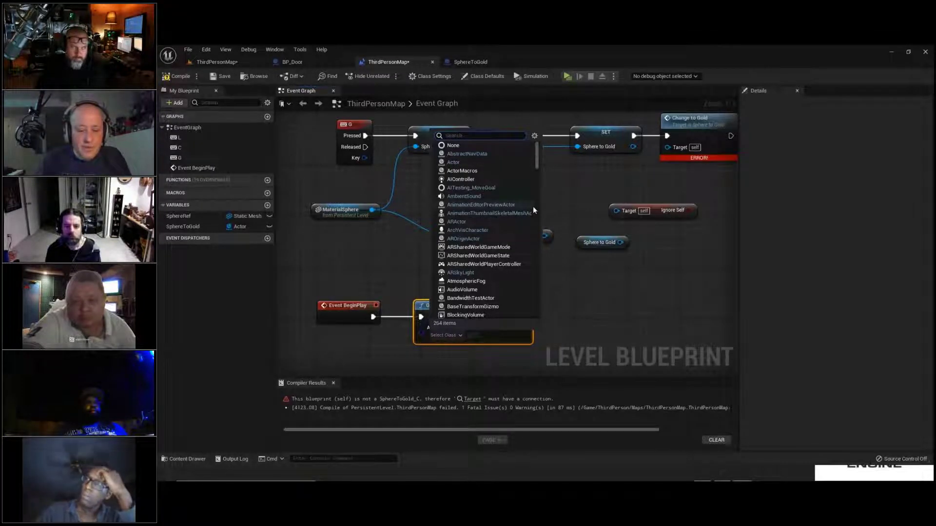
type("Sphere")
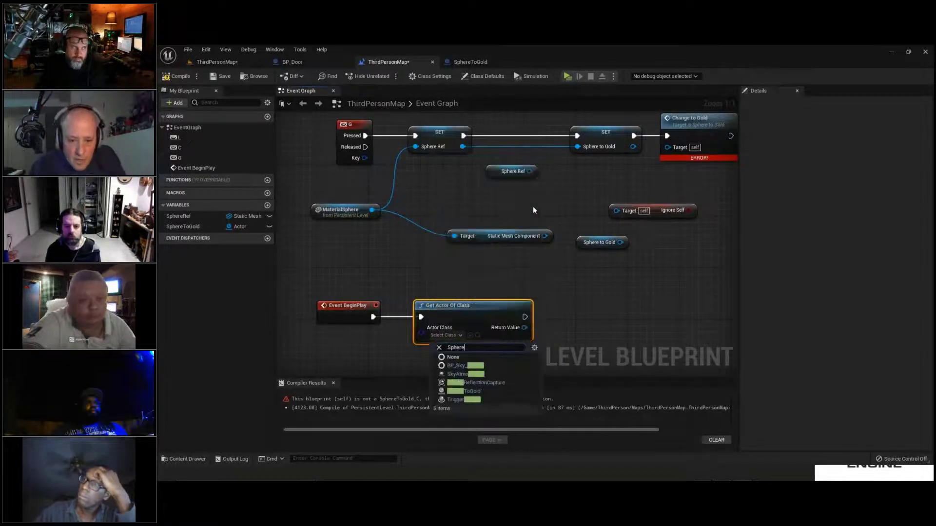
left_click(470, 390)
left_click_drag(472, 310, 478, 310)
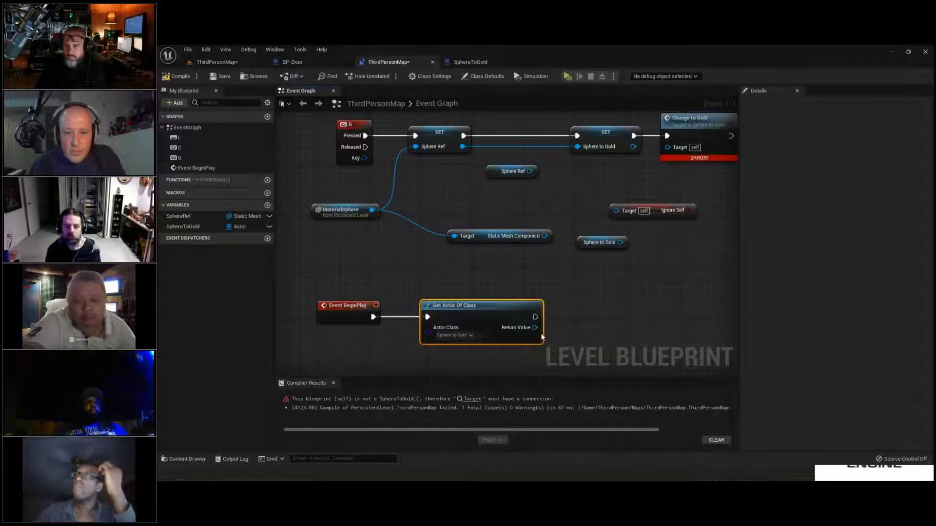
Promote the Get Actor Of Class return value to a variable named Real Ref and compile the Level Blueprint.
right_click(533, 329)
left_click(545, 343)
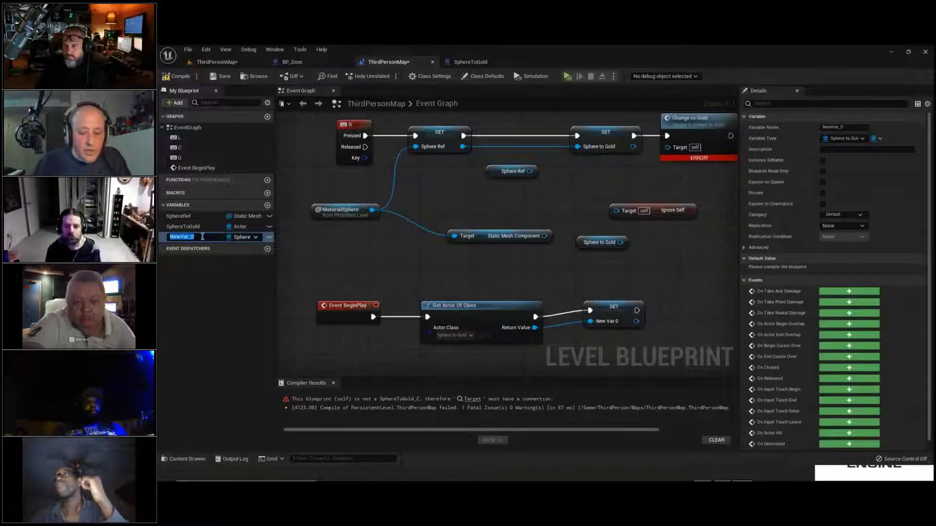
type("Real Ref")
key("Return")
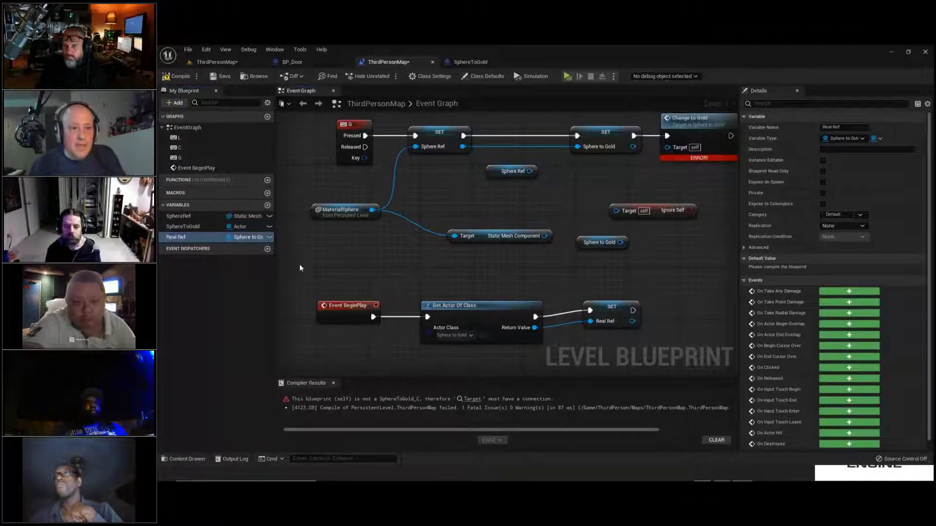
left_click(178, 76)
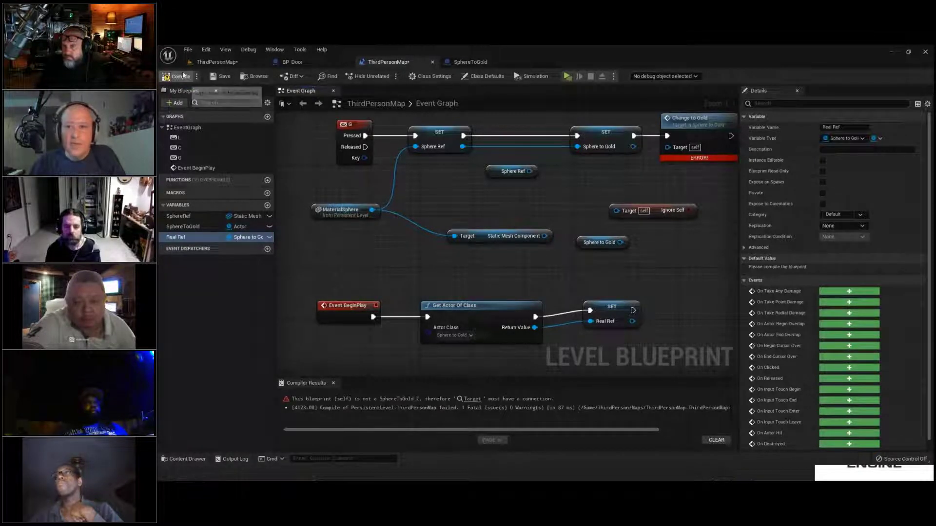
Change the Real Ref variable's type to an Actor reference and accept the type change.
left_click(854, 141)
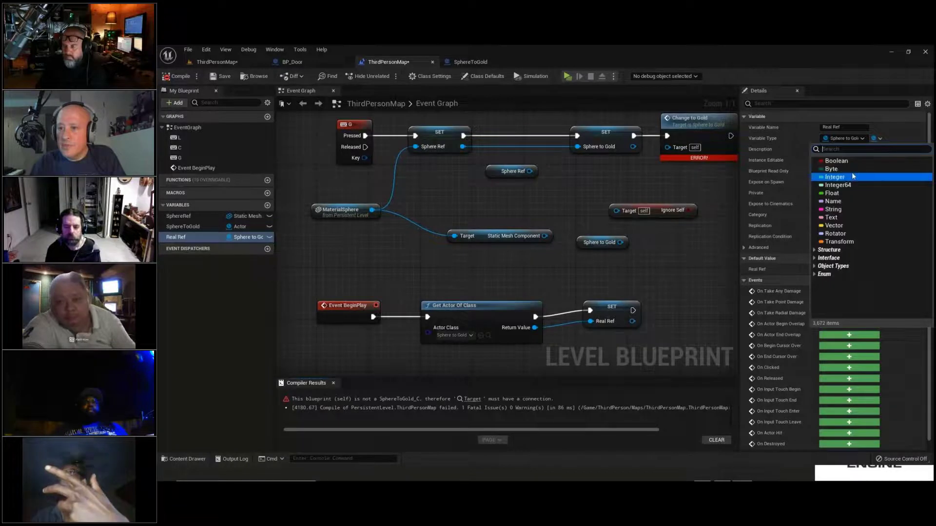
type("act")
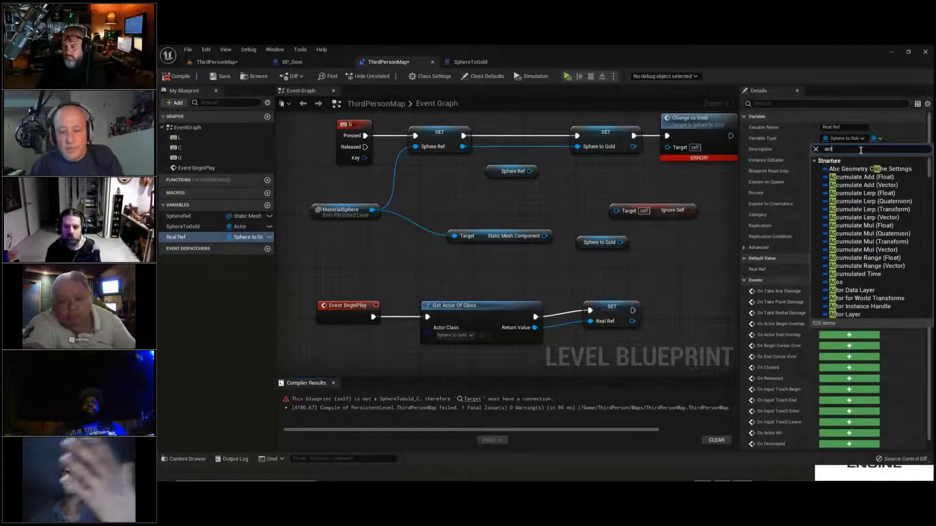
type("or")
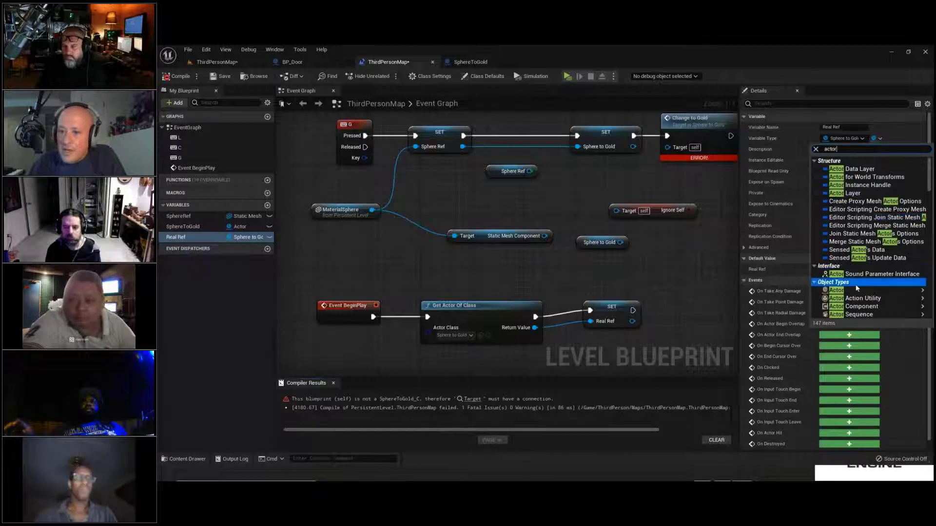
mouse_move(854, 292)
left_click(782, 291)
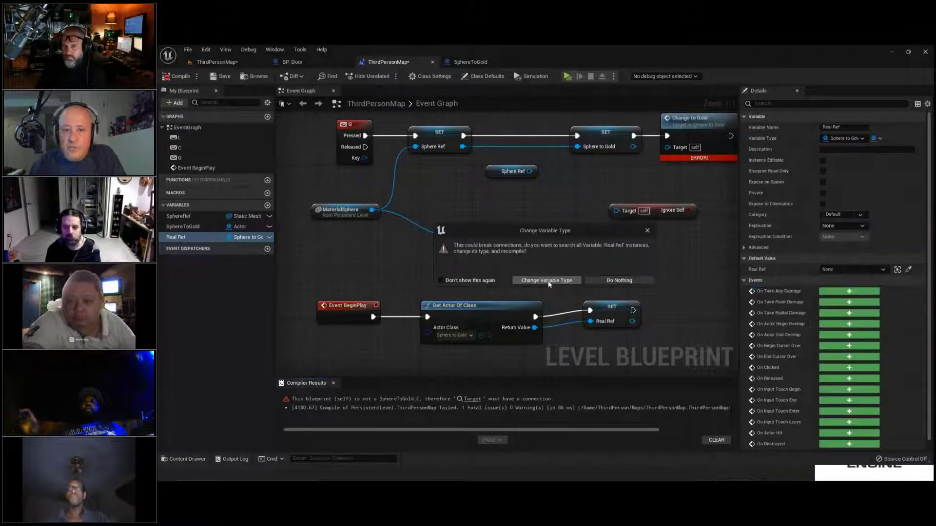
left_click(547, 281)
left_click(739, 141)
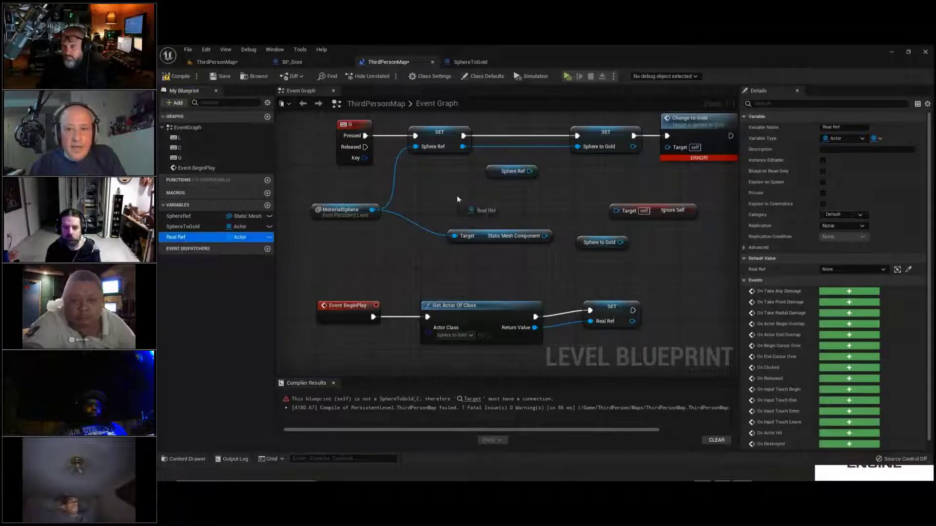
Place a Real Ref getter in the graph and move it just above the Static Mesh Component node.
left_click_drag(585, 176, 575, 174)
left_click(609, 184)
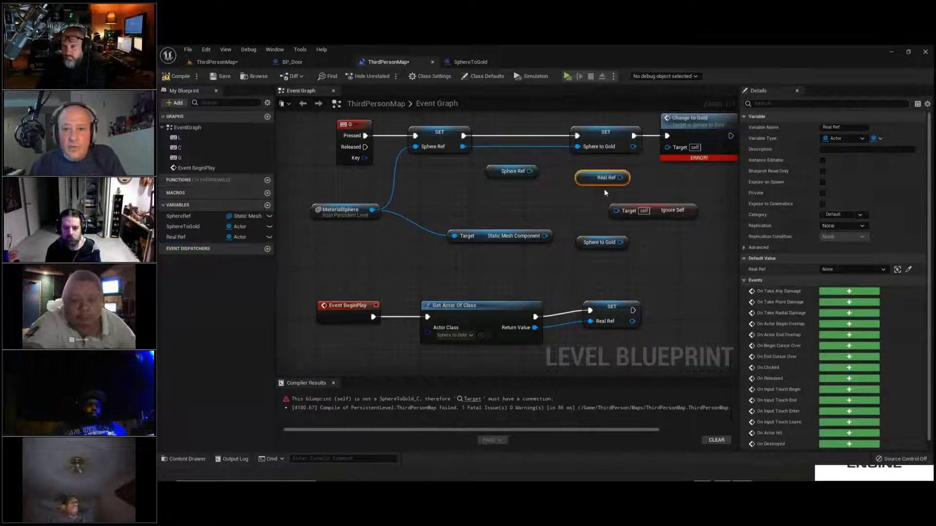
left_click_drag(620, 178, 545, 220)
Delete the Set node for Sphere to Gold and move the Change to Gold node closer to the Set Sphere Ref node.
left_click_drag(612, 132, 572, 132)
key("Delete")
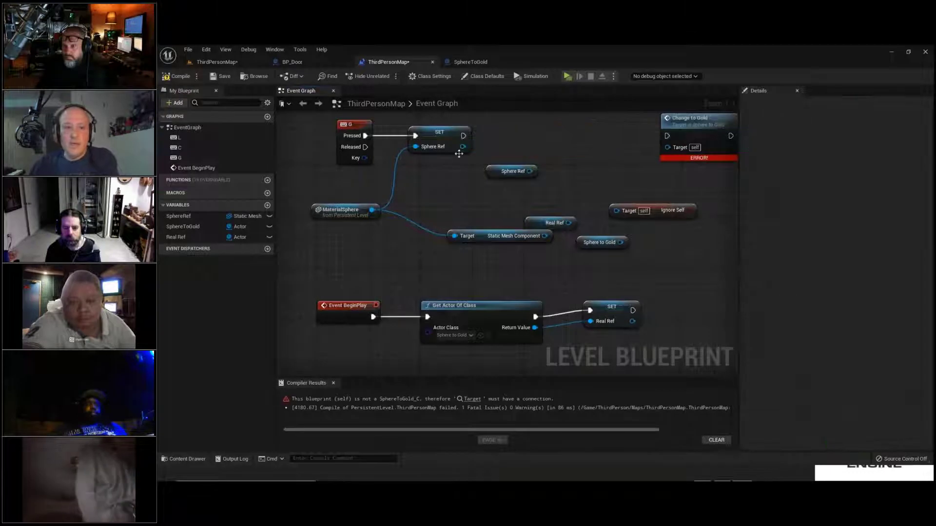
mouse_move(461, 146)
left_mouse_down()
mouse_move(671, 150)
mouse_move(464, 148)
left_mouse_up()
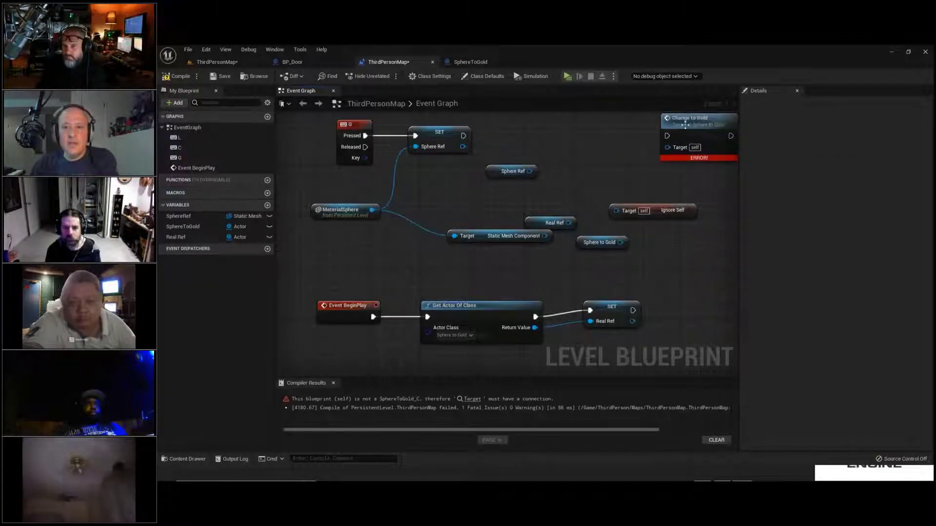
left_click_drag(685, 125, 620, 132)
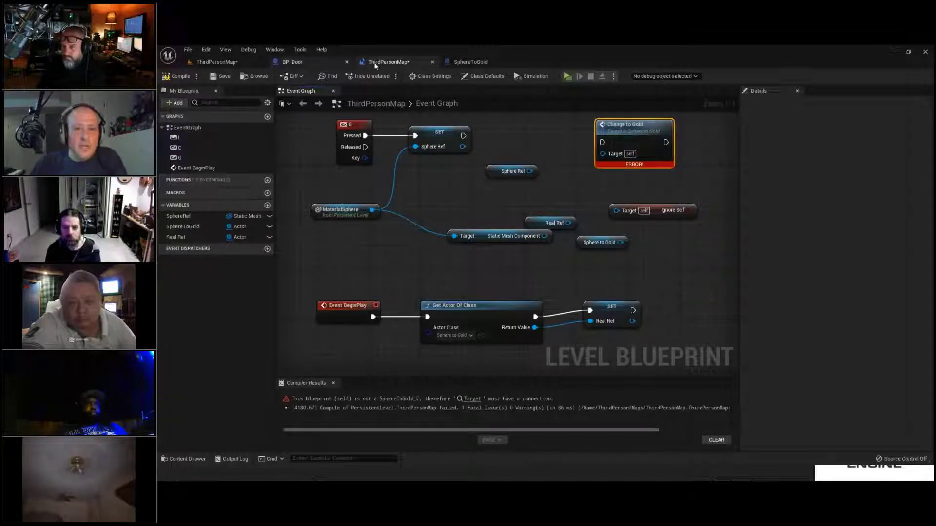
Open the SphereToGold blueprint's event graph to examine its ChangeToGold event.
left_click(469, 63)
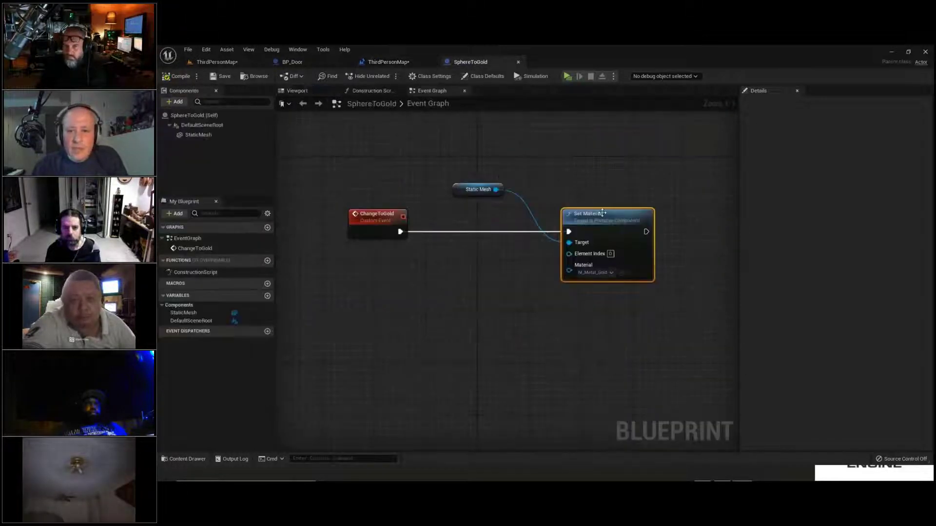
Spread the ChangeToGold and Set Material nodes apart, with the Static Mesh node below the execution wire between them.
left_click_drag(618, 217, 650, 216)
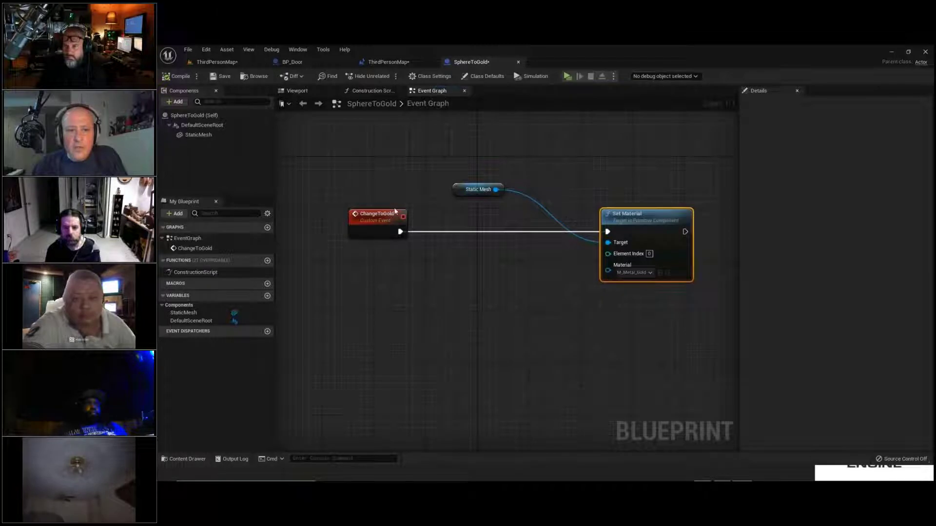
left_click_drag(395, 214, 481, 273)
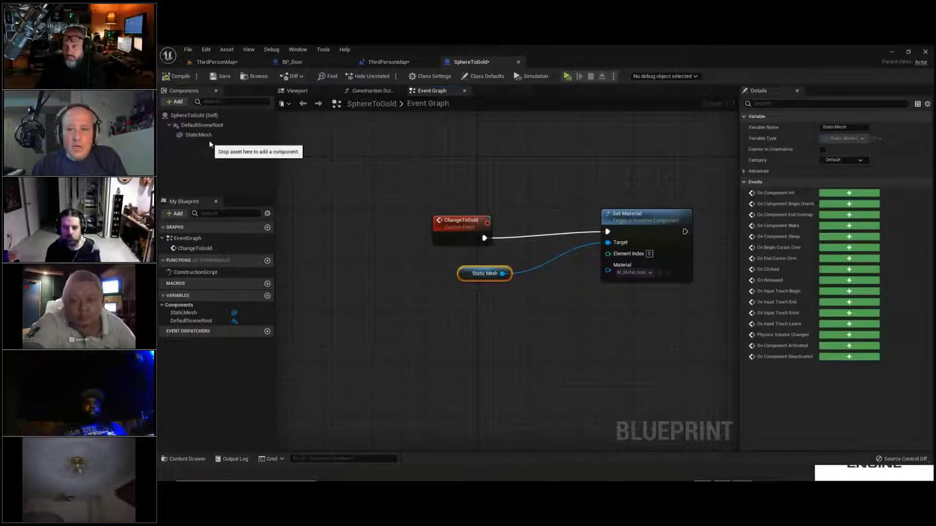
left_click_drag(626, 215, 672, 214)
left_click_drag(454, 224, 347, 220)
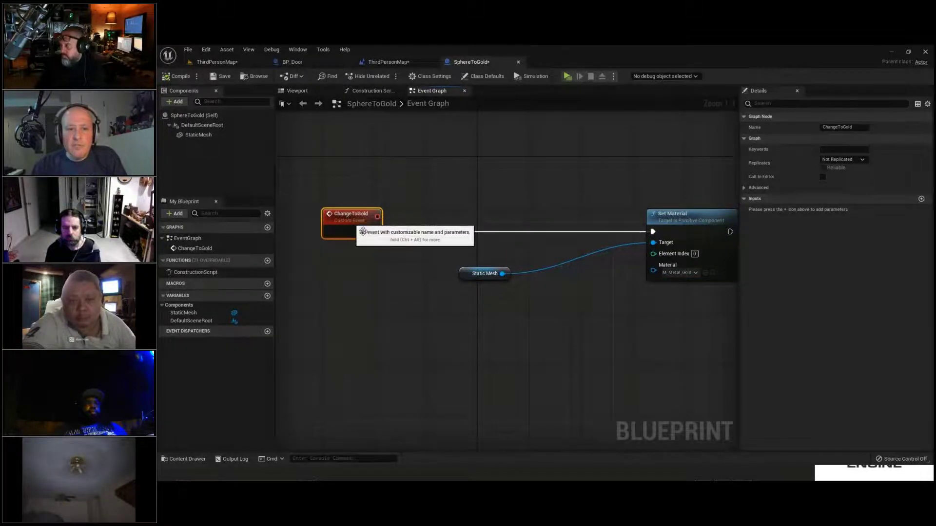
Insert a Set Custom Primitive Data Float (StaticMesh) node between ChangeToGold and Set Material, tidy the nodes and save the blueprint.
left_click_drag(374, 231, 446, 236)
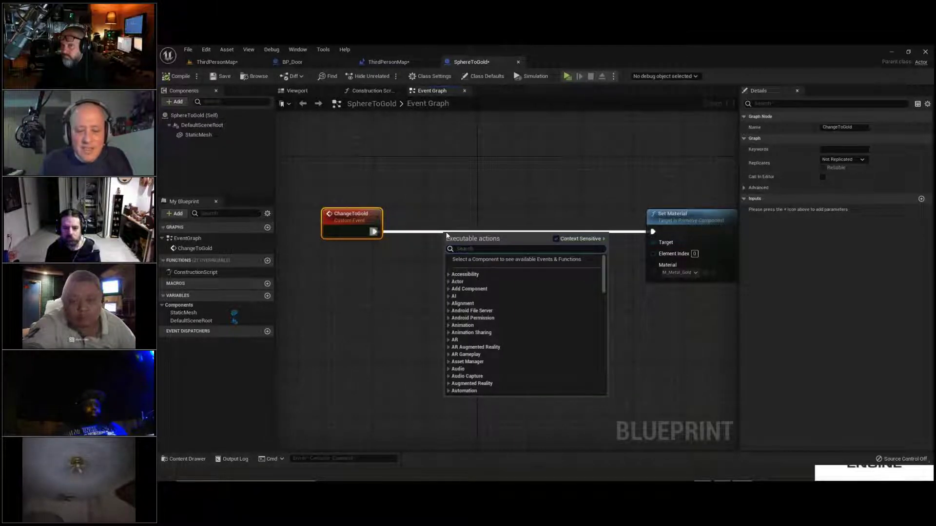
type("set primitive")
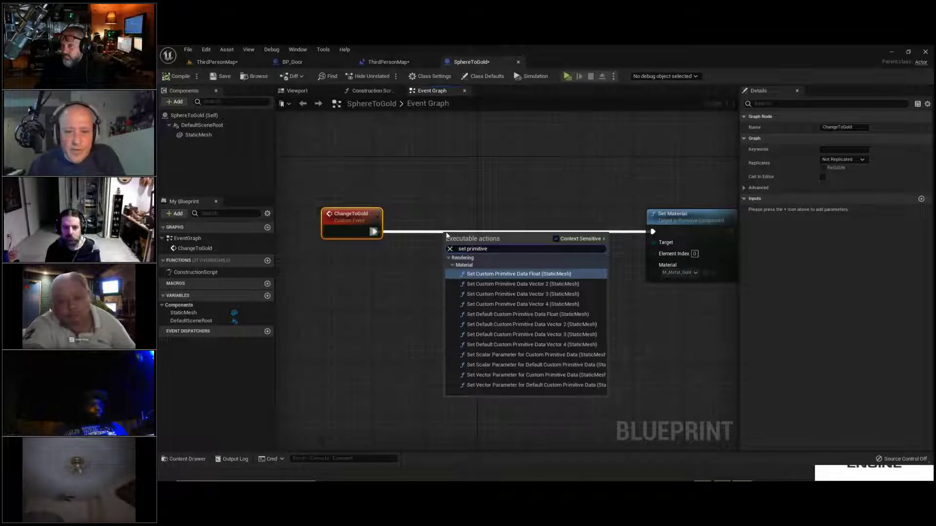
key("Return")
left_click_drag(533, 206, 539, 187)
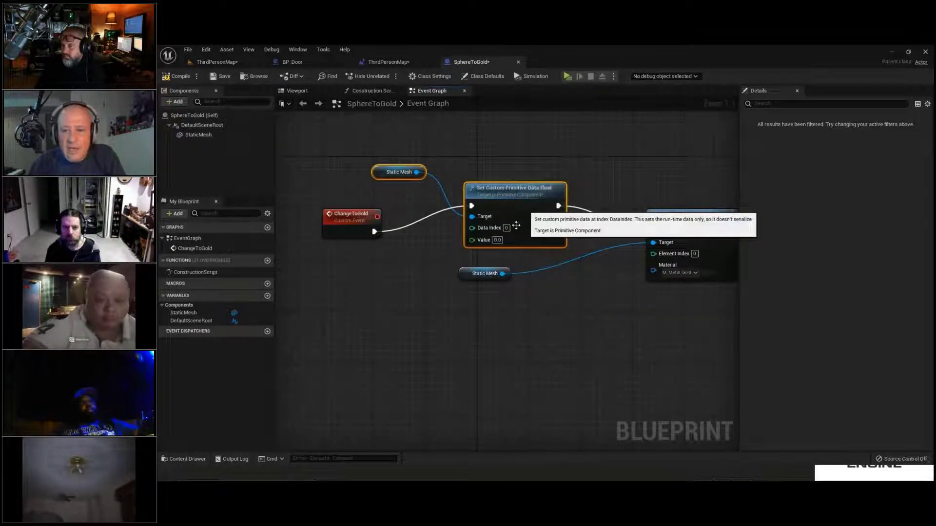
left_click_drag(480, 273, 544, 273)
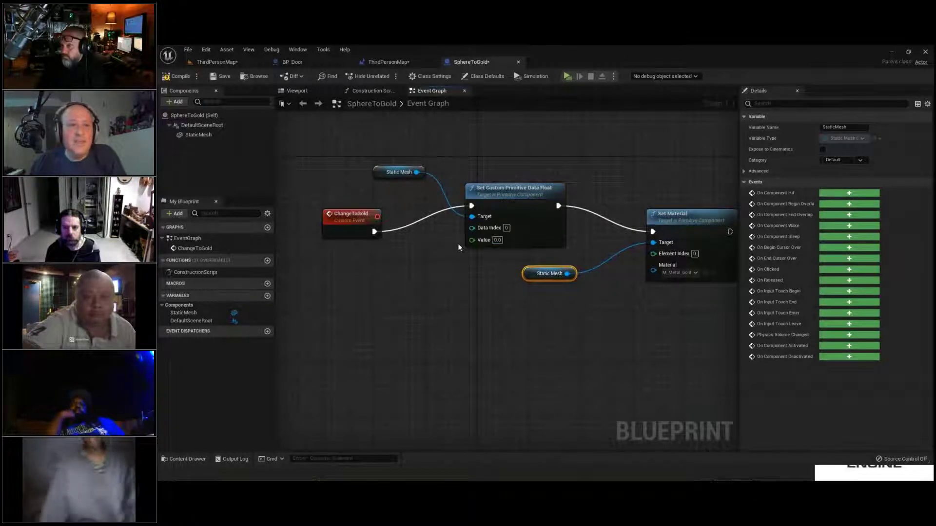
left_click(221, 77)
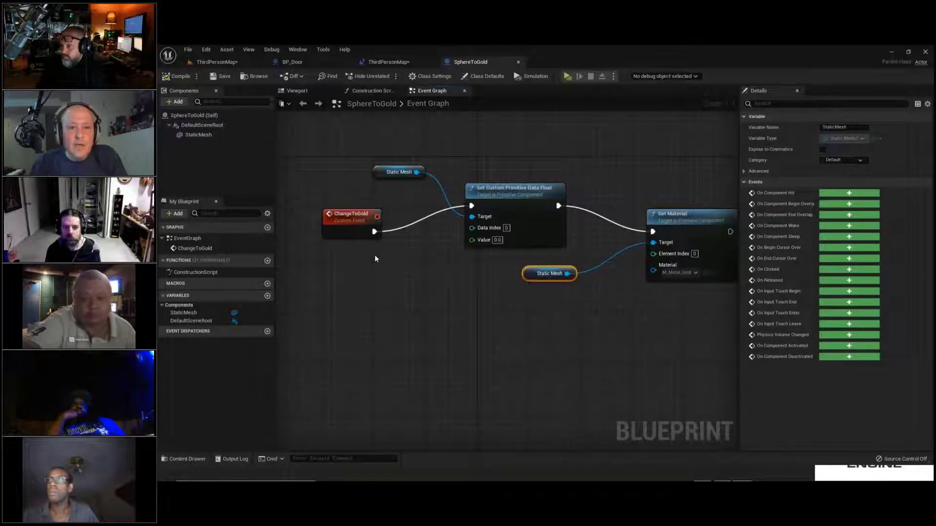
Delete the ChangeToGold custom event from the event graph.
right_click_drag(375, 255, 437, 276)
left_click_drag(416, 241, 381, 240)
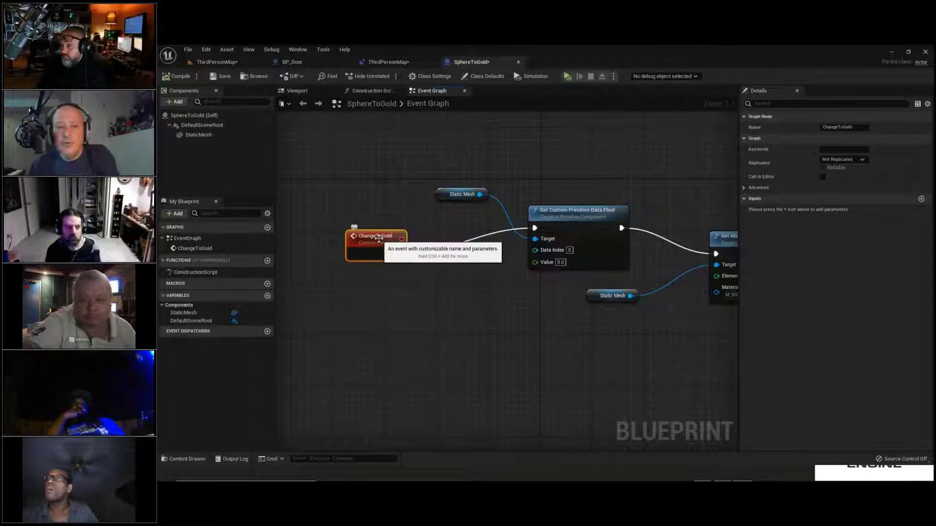
left_click(379, 239)
left_click(410, 266)
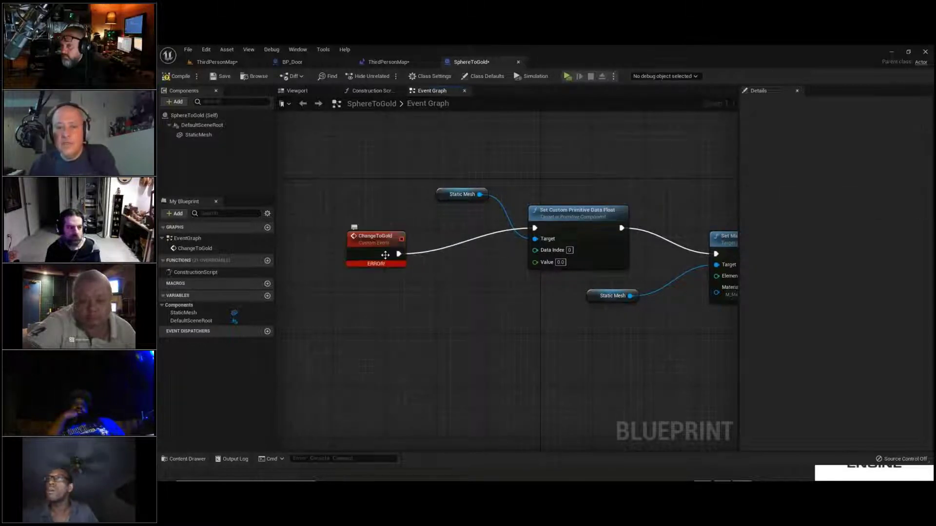
left_click(373, 235)
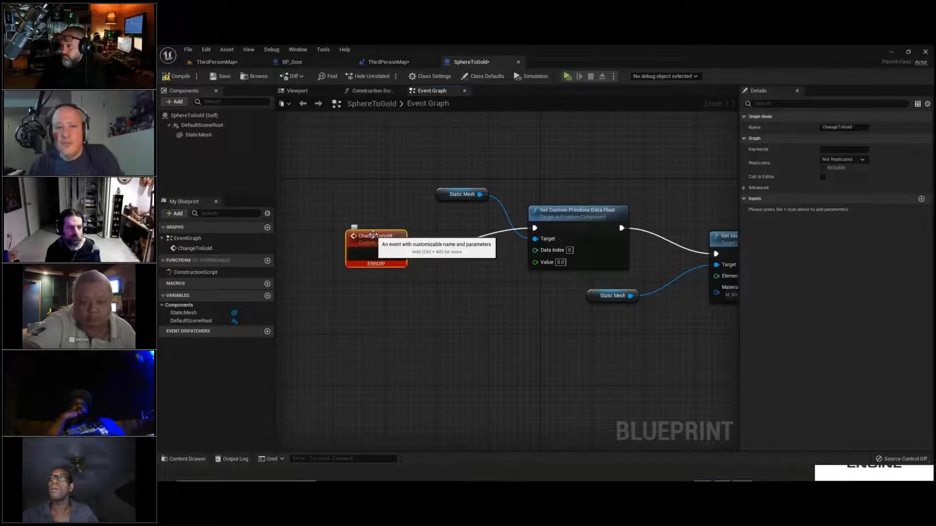
key("Delete")
Add an Event BeginPlay node above the Static Mesh node in the event graph.
right_click_drag(395, 236, 351, 255)
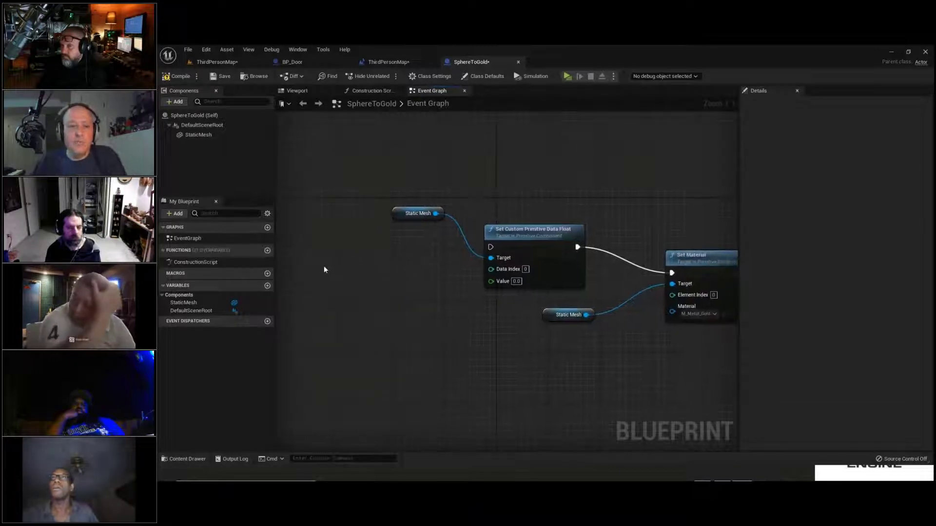
right_click(322, 150)
type("b")
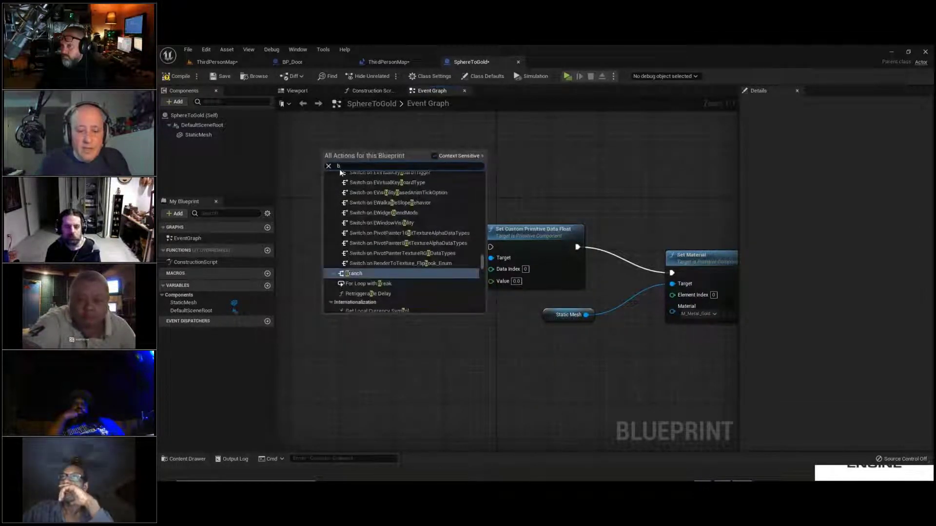
type("egin pl")
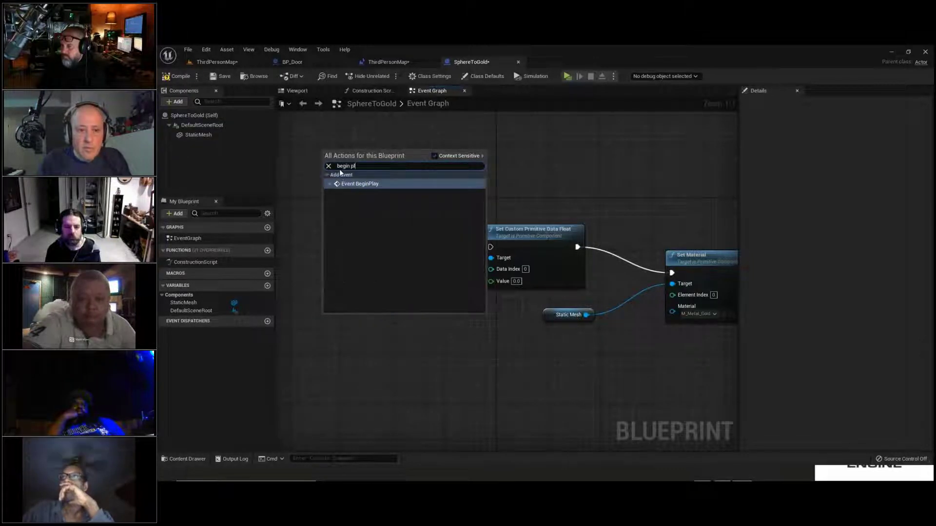
type("ay")
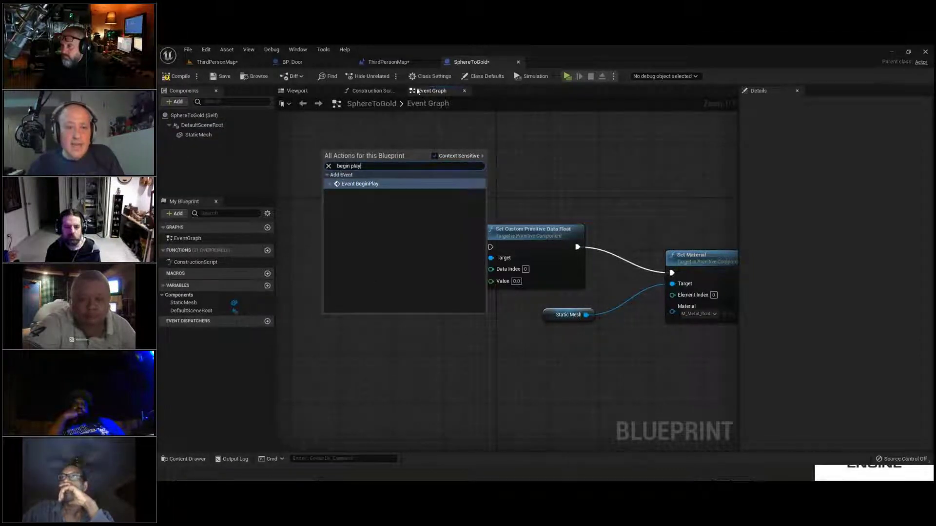
left_click(359, 184)
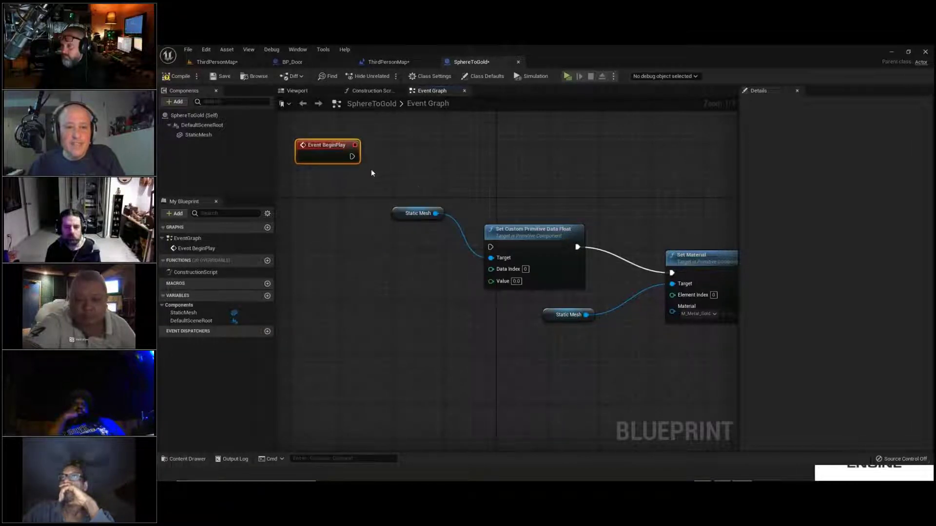
Add an Enable Input node wired from Event BeginPlay and place it level with the event.
left_click_drag(351, 157, 401, 157)
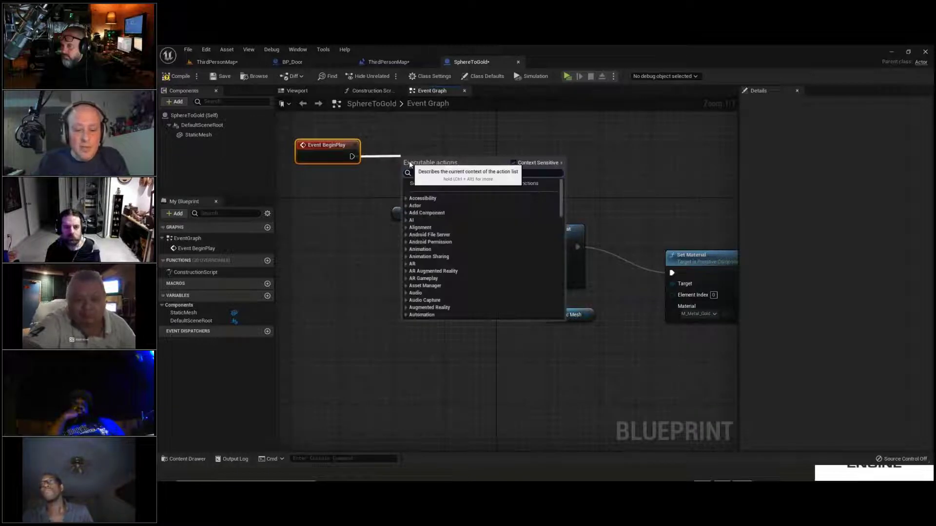
type("enable in")
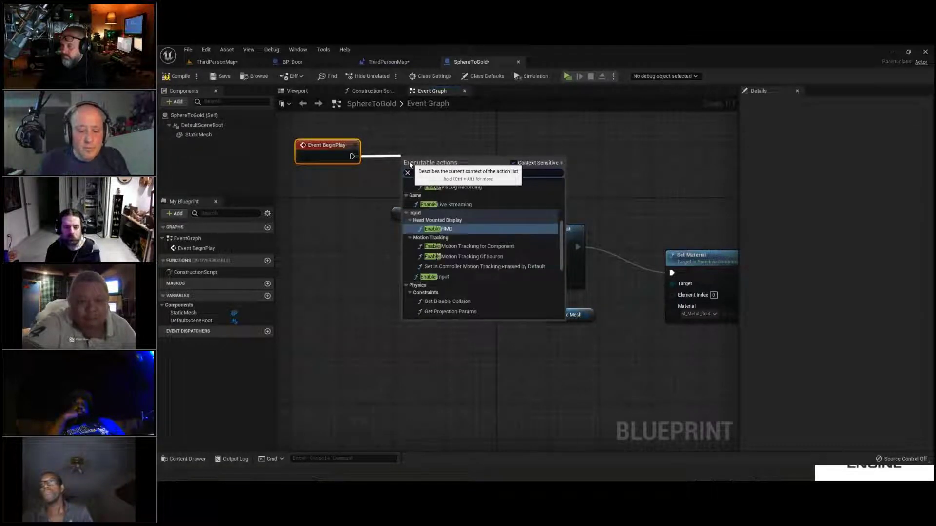
key("Return")
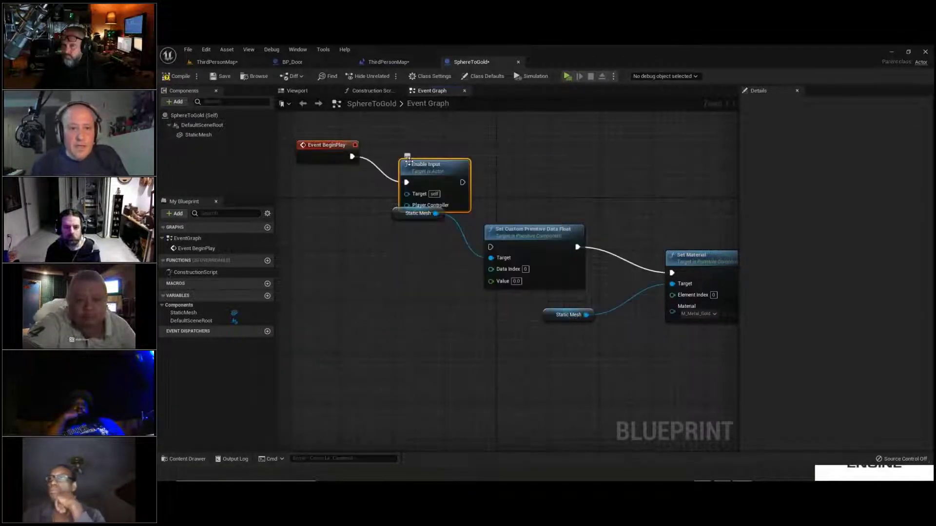
left_click_drag(438, 170, 457, 145)
Feed Enable Input's Player Controller input from a new Get Player Controller node placed below Event BeginPlay.
left_click_drag(426, 179, 331, 211)
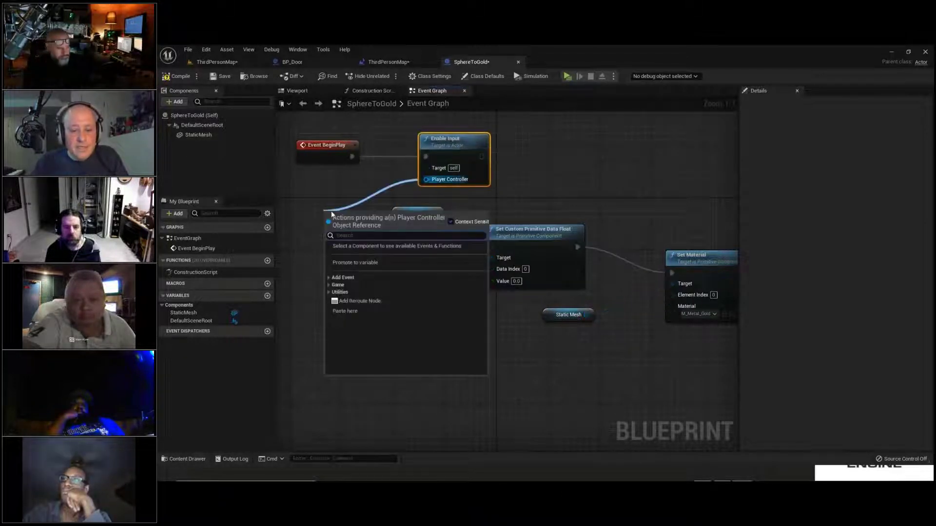
type("get playe")
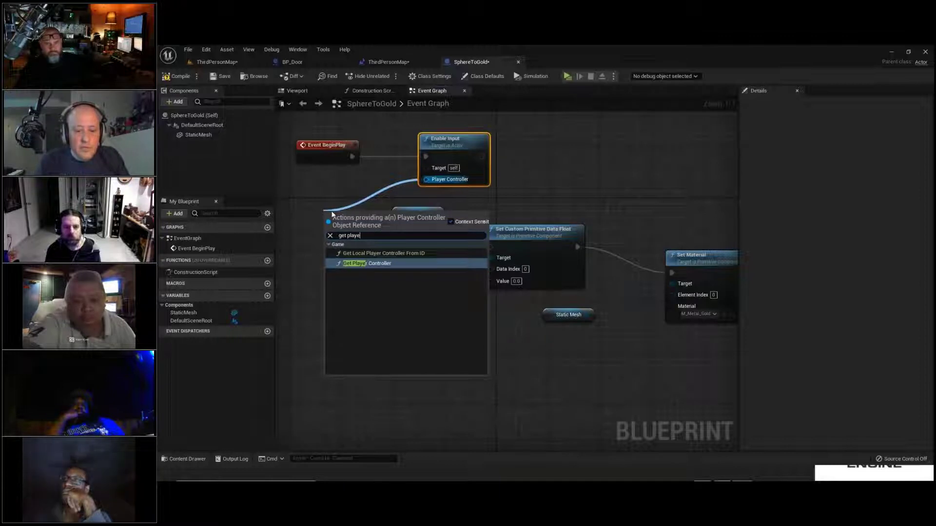
type("r contro")
key("Return")
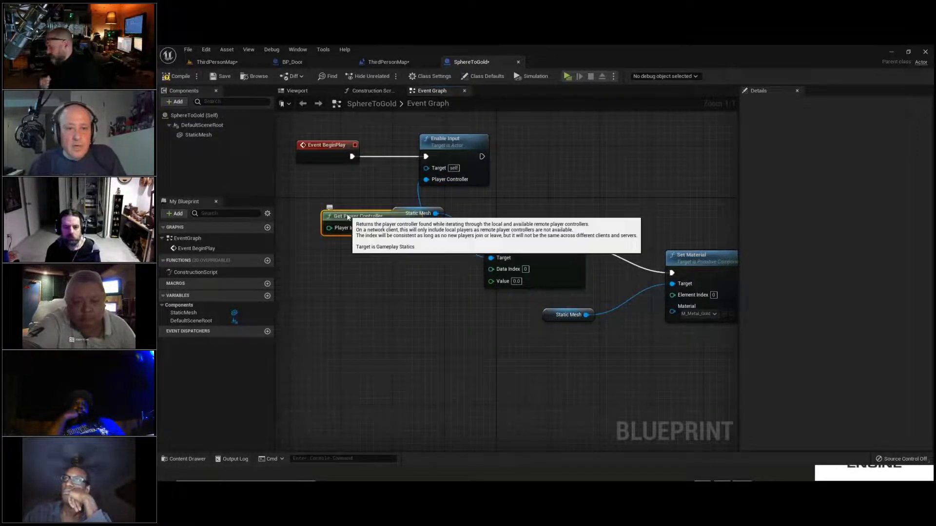
left_click_drag(347, 214, 314, 181)
Connect Enable Input's execution output to Set Custom Primitive Data Float, and compile and save the blueprint.
right_click_drag(609, 191, 605, 168)
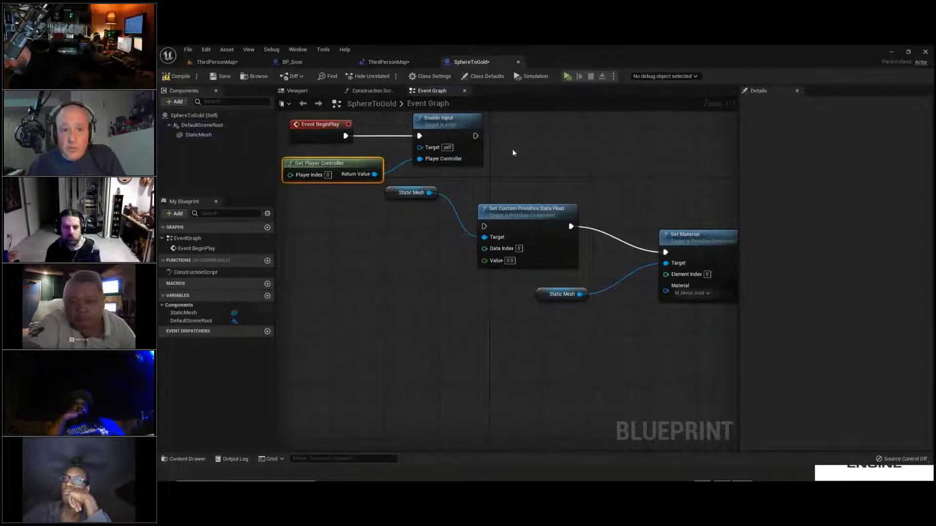
left_click_drag(475, 136, 485, 227)
left_click(180, 77)
left_click(221, 77)
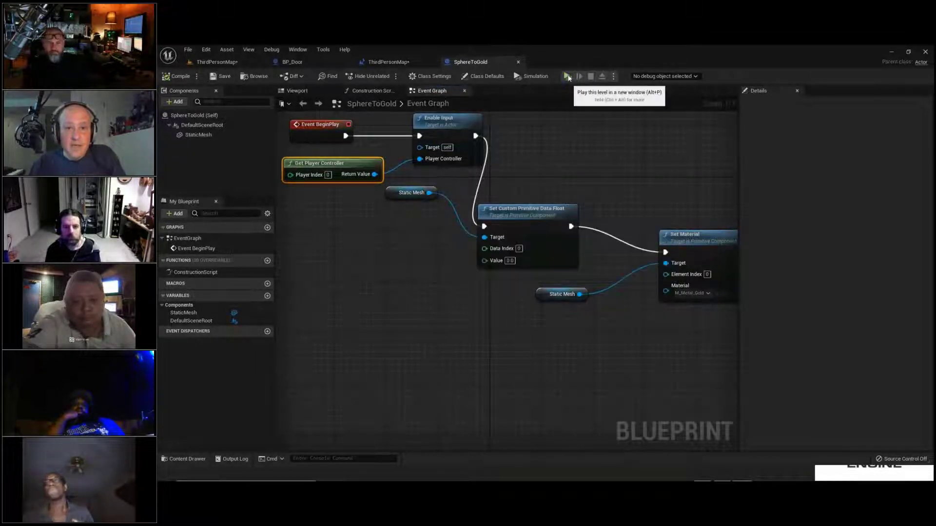
Assign the M_Ground_Gravel material to Element 0 of the StaticMesh component and save the blueprint.
left_click(195, 137)
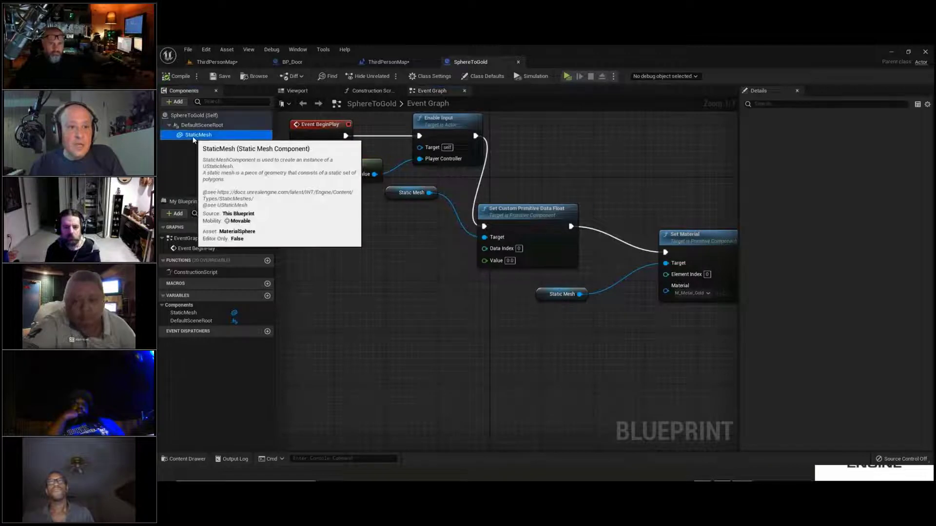
left_click(310, 92)
left_click(906, 260)
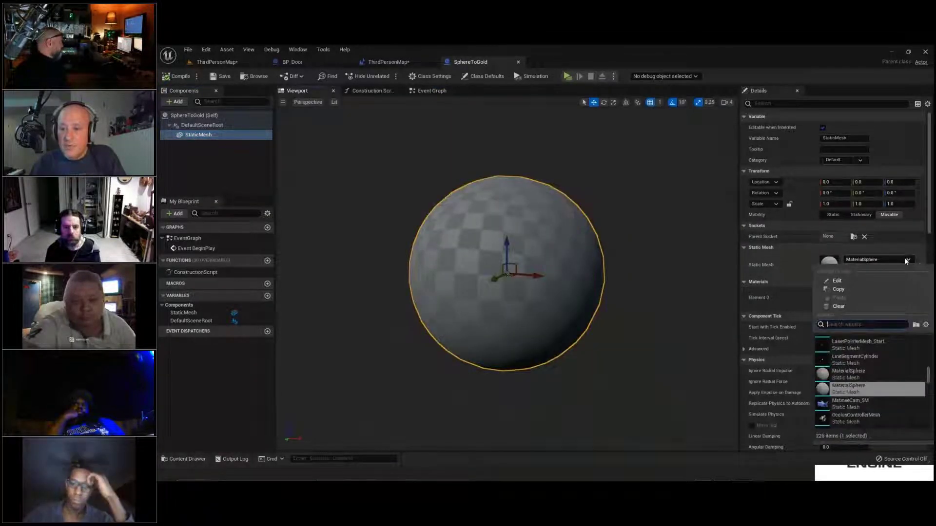
left_click(906, 260)
left_click(877, 294)
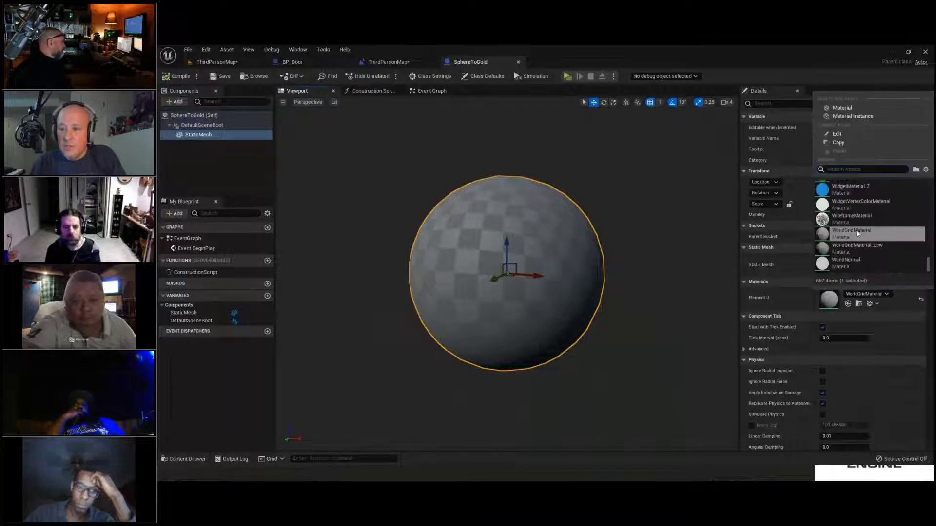
mouse_move(857, 219)
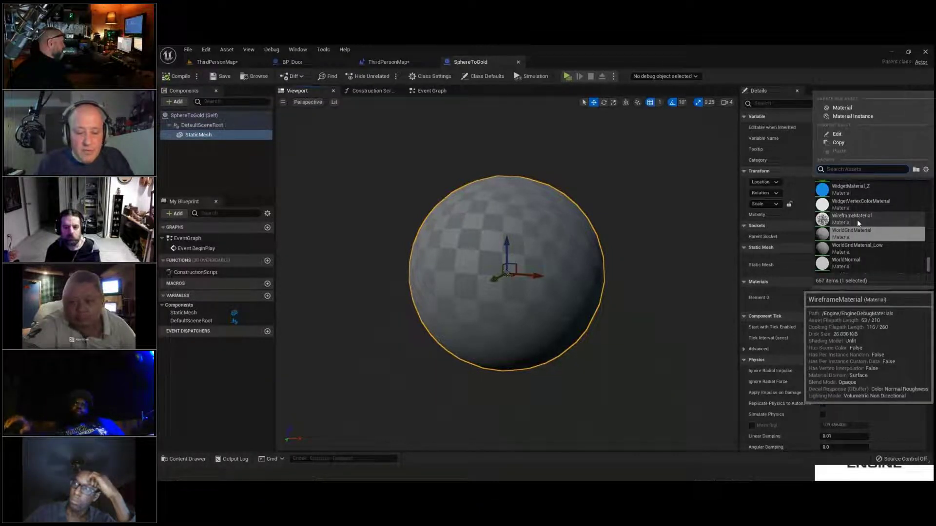
type("gravel")
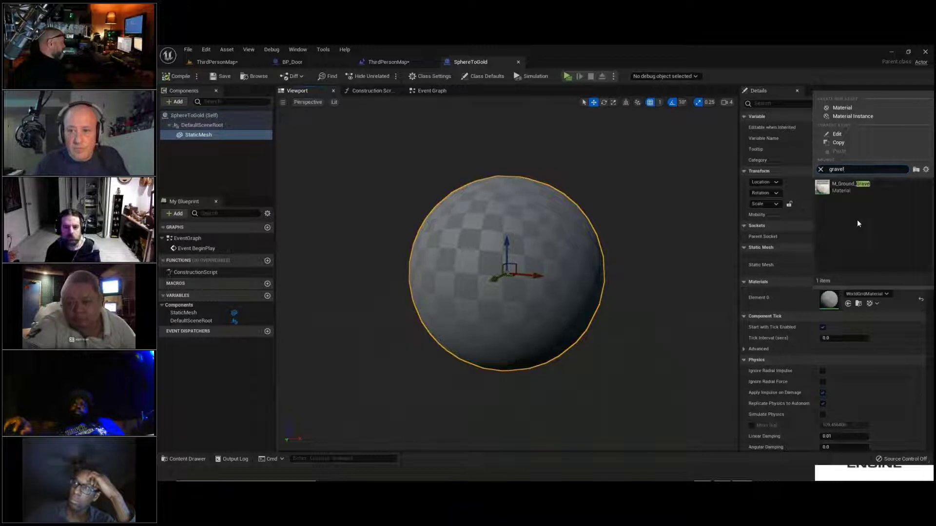
key("Return")
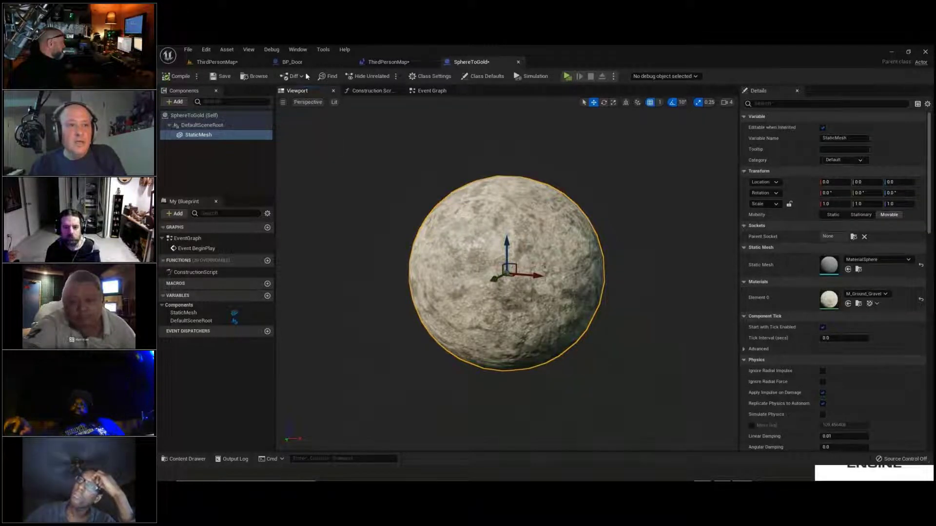
left_click(222, 76)
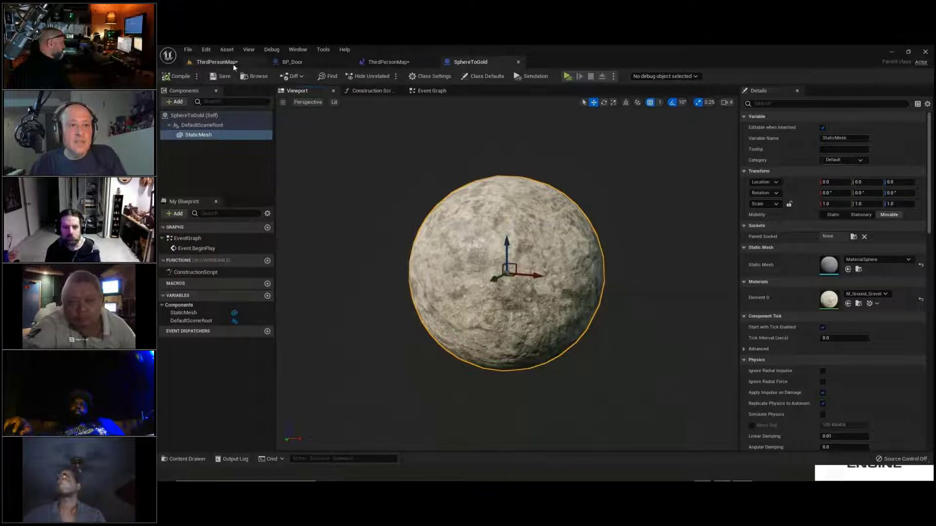
Play the ThirdPersonMap level and run the character over to the sphere beside the door to check its material.
left_click(235, 63)
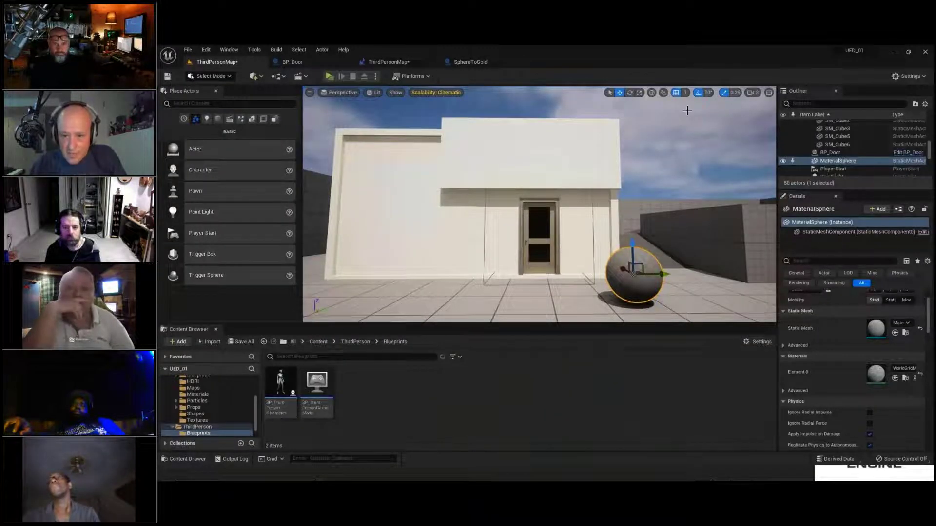
right_click_drag(519, 93, 535, 101)
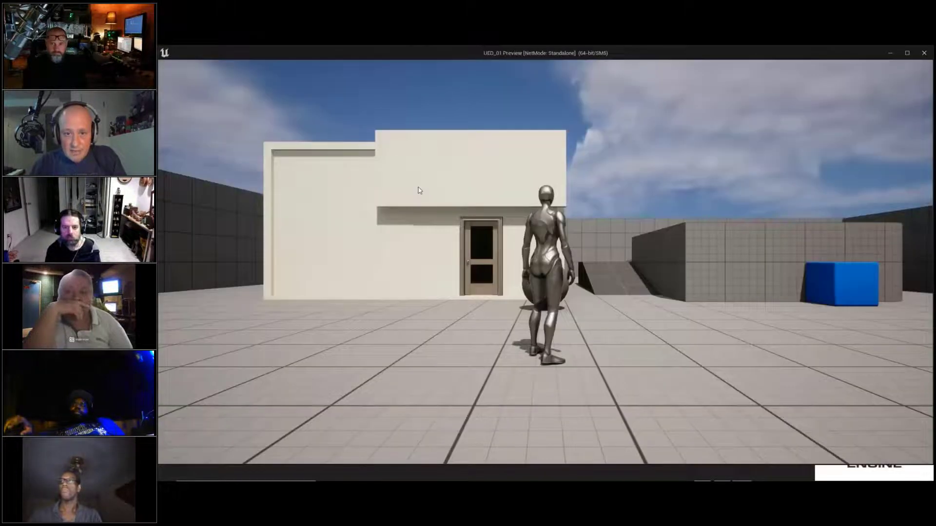
key("w")
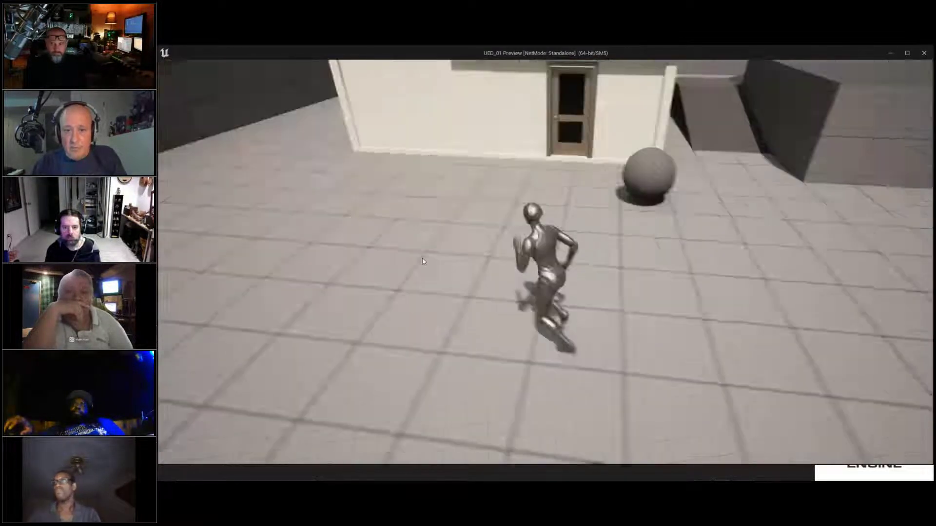
key("a")
key("w")
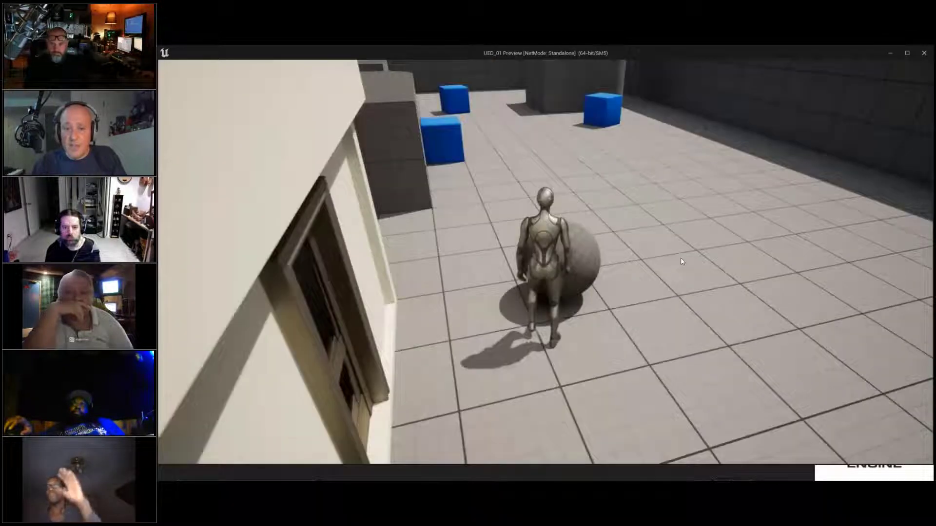
Run the character around the area near the sphere and the door, and end the play session.
key("a")
key("s")
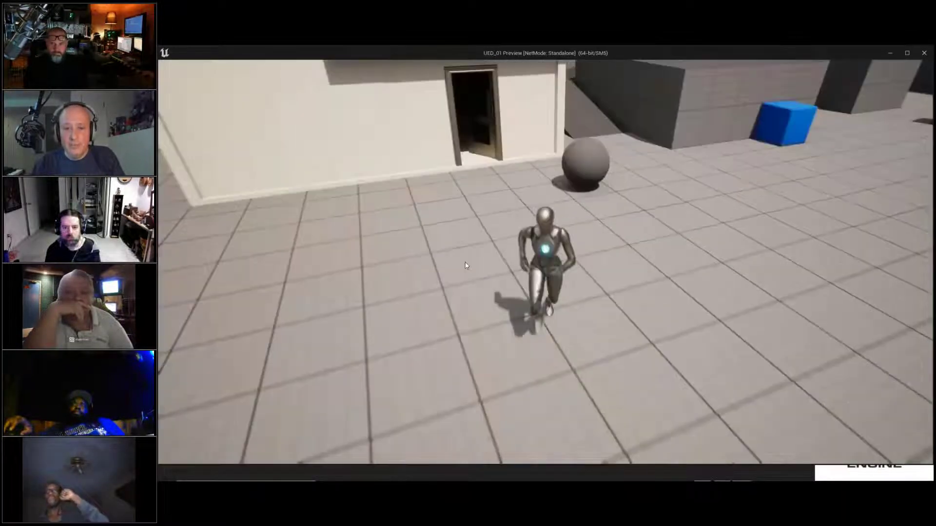
key("w")
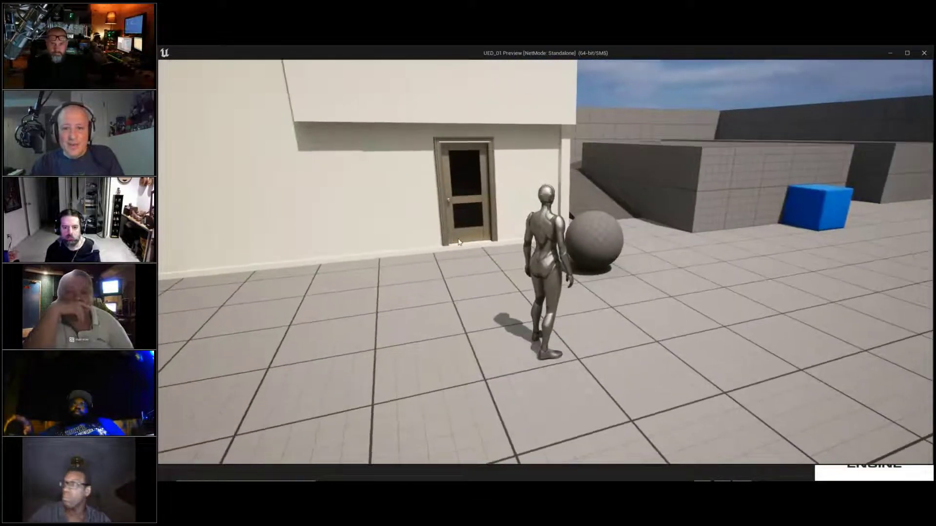
key("Escape")
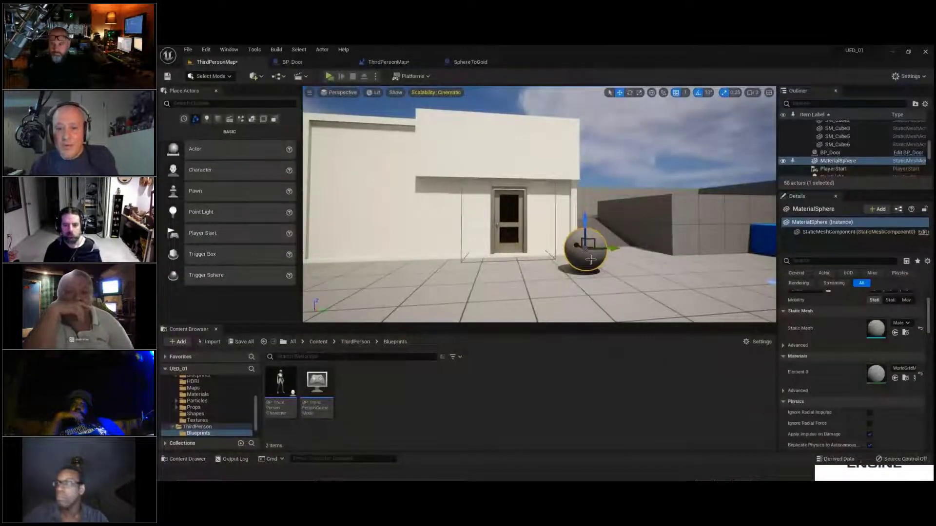
Keep MaterialSphere in the level, and compile and save the ThirdPersonMap level blueprint.
key("Delete")
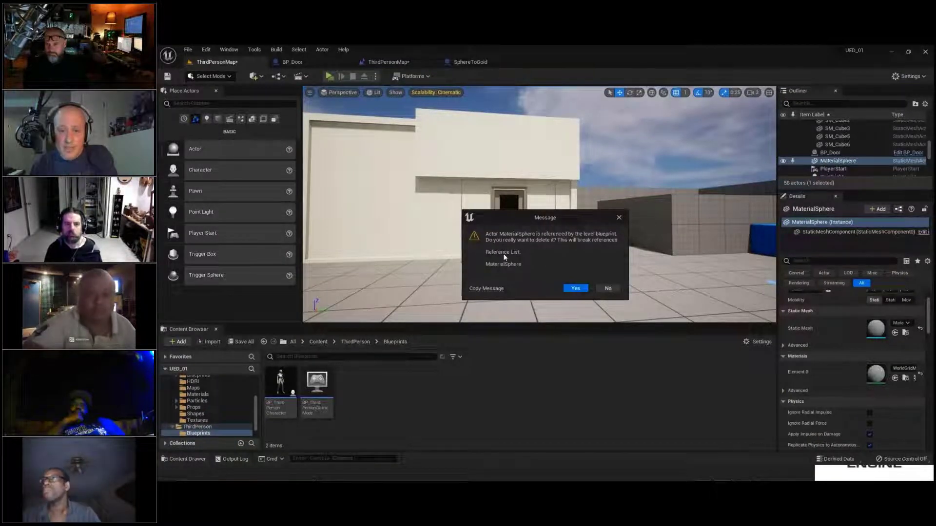
left_click(609, 289)
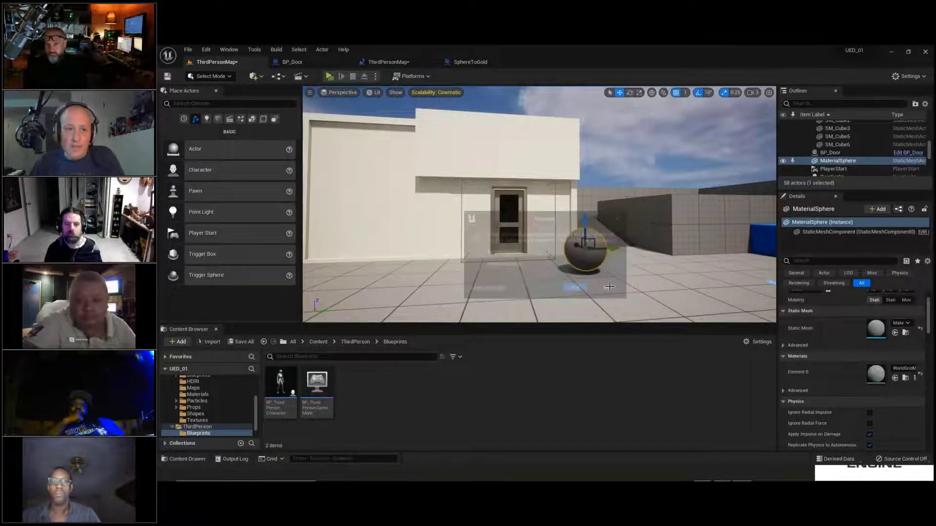
left_click(386, 62)
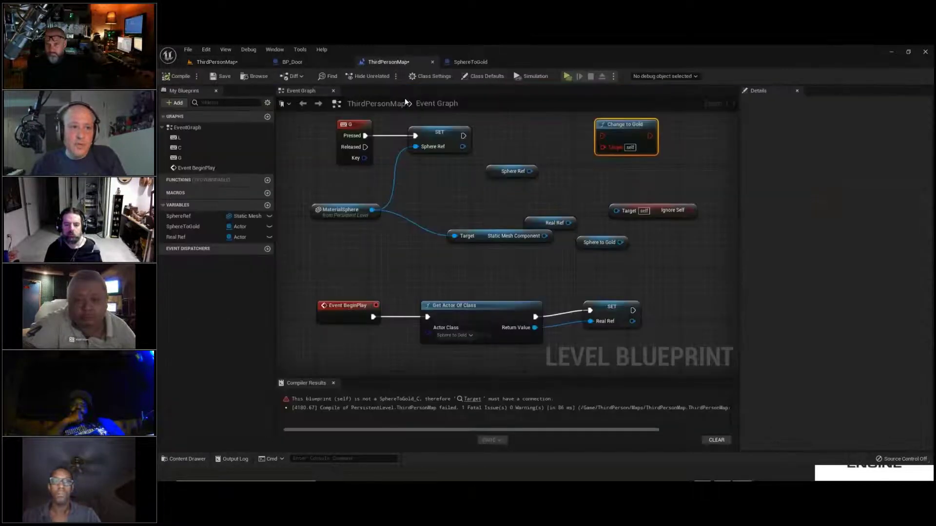
left_click(178, 76)
left_click(220, 76)
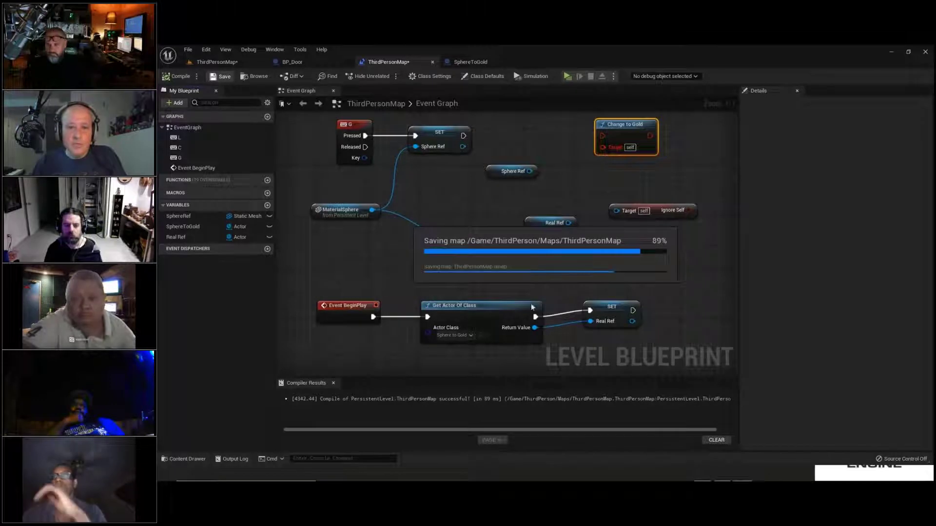
Delete all level blueprint nodes except the G key event and the MaterialSphere reference, and compile and save.
left_click_drag(287, 124, 683, 355)
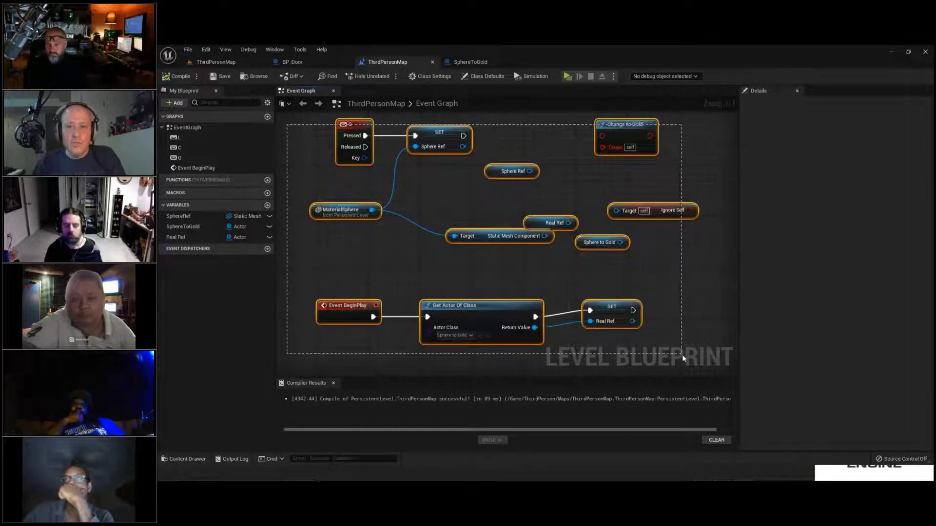
left_click(716, 325)
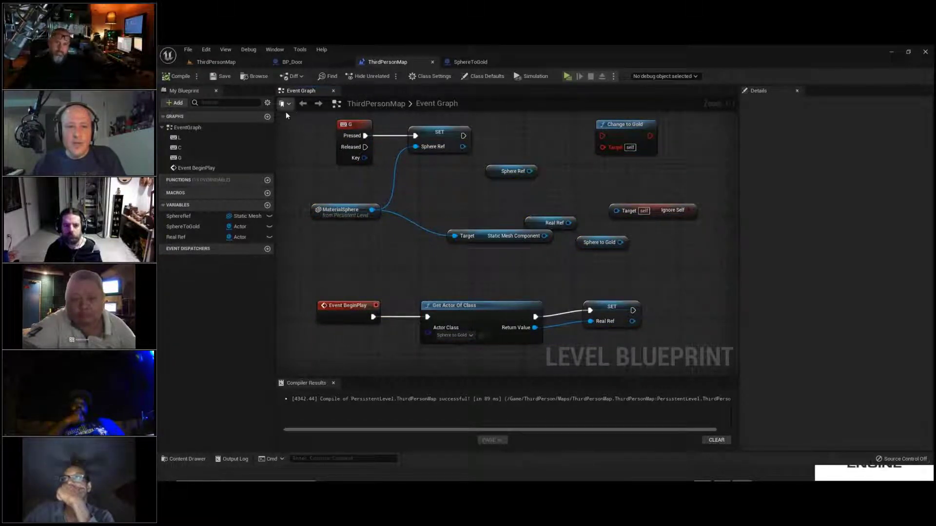
left_click_drag(385, 122, 712, 353)
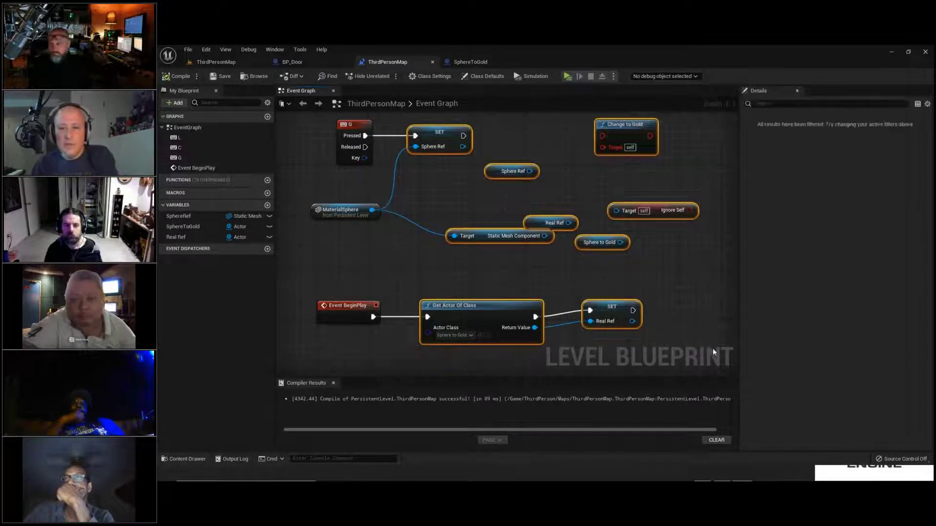
key("Delete")
left_click(340, 307)
key("Delete")
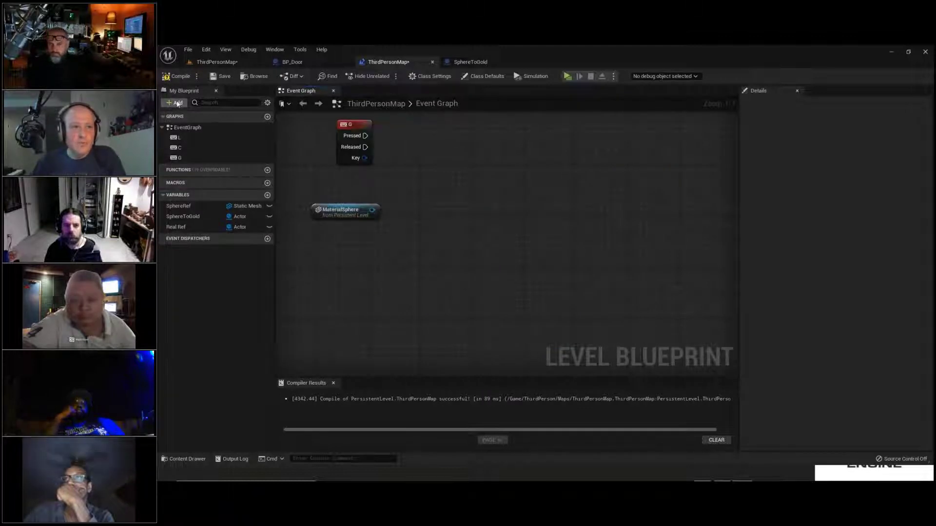
left_click(221, 77)
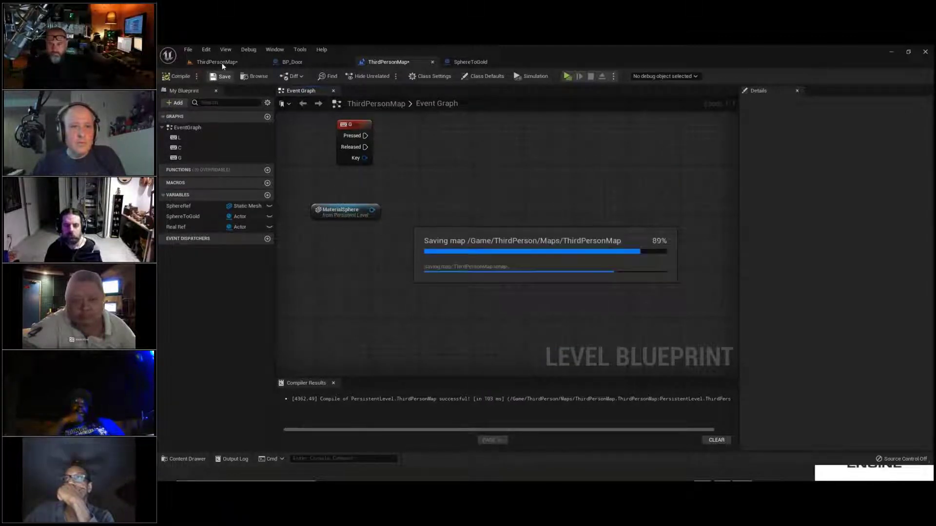
In the ThirdPersonMap level, move MaterialSphere aside and place a SphereToGold instance from the Content folder on the floor near the door.
left_click(221, 63)
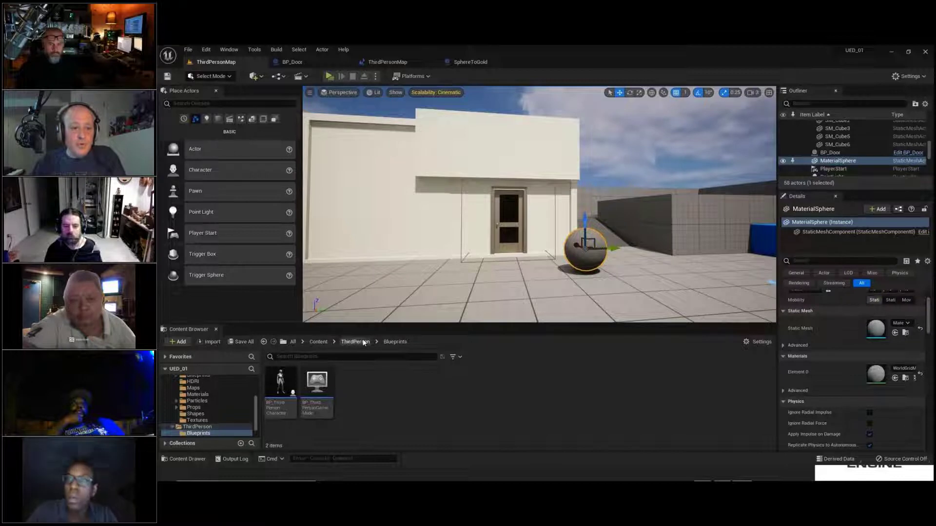
left_click(321, 342)
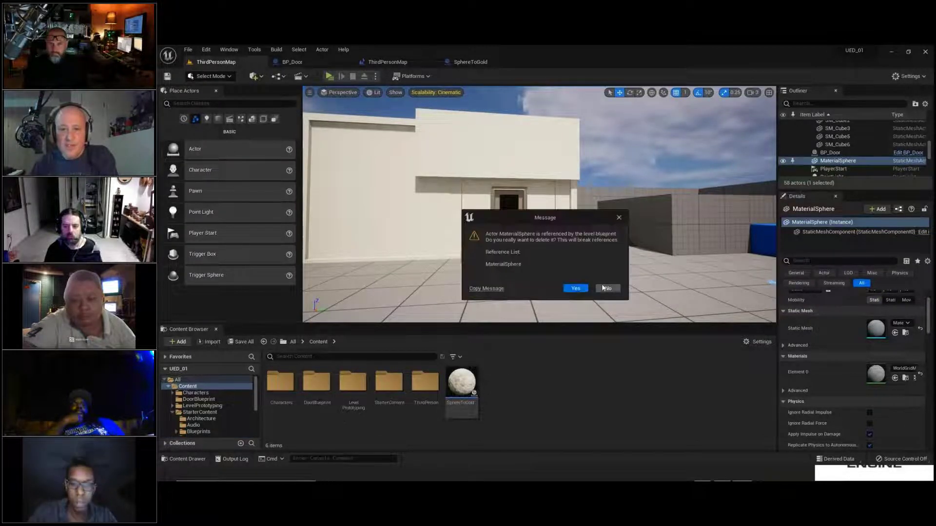
left_click(601, 285)
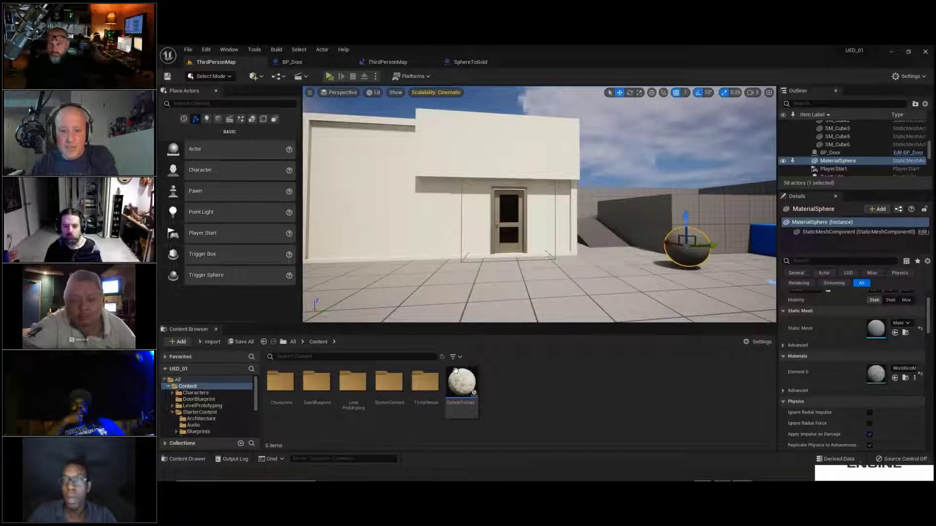
left_click_drag(456, 371, 593, 215)
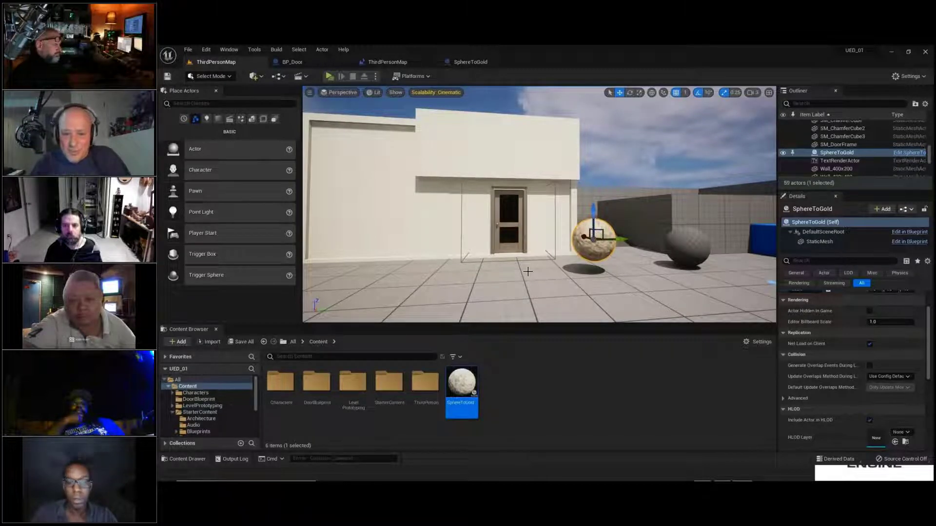
left_click_drag(593, 210, 595, 238)
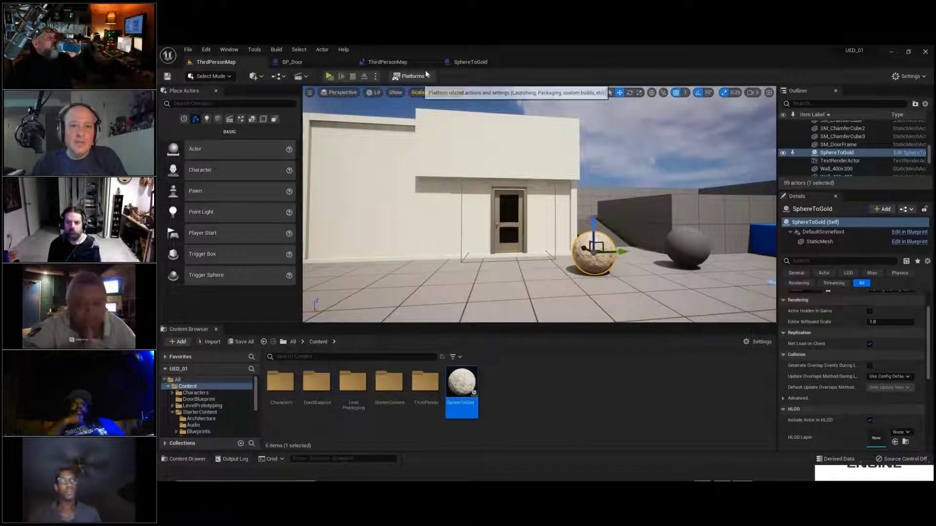
Replace the MaterialSphere reference in the level blueprint with a reference to the SphereToGold actor, placed below the G key event.
left_click(390, 62)
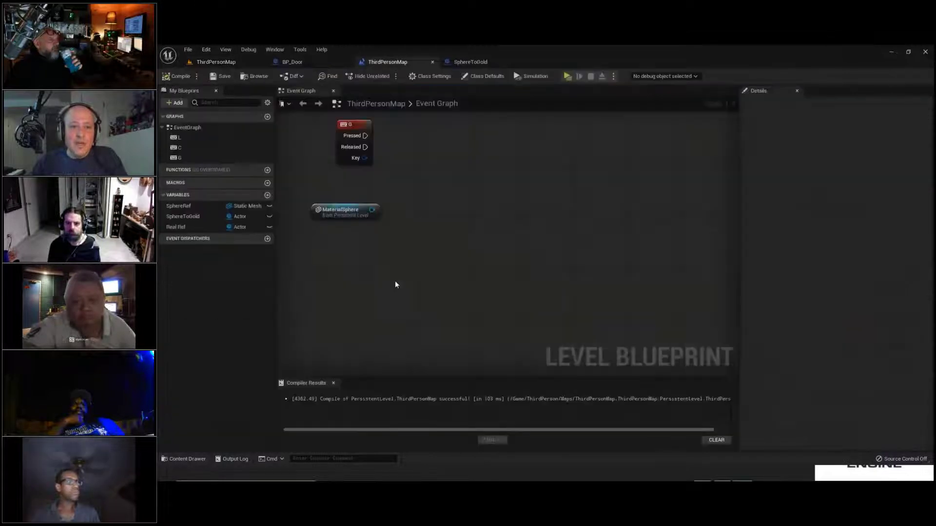
left_click_drag(316, 196, 420, 259)
key("Delete")
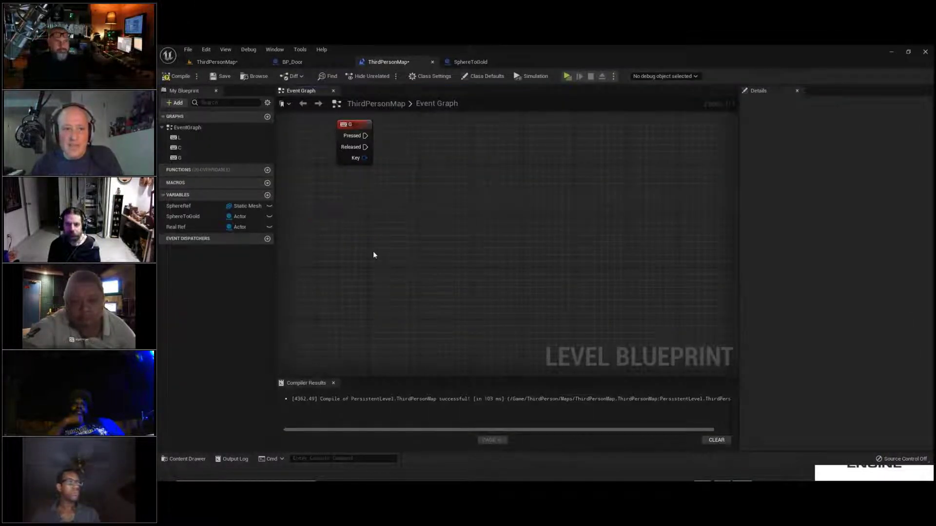
right_click(354, 235)
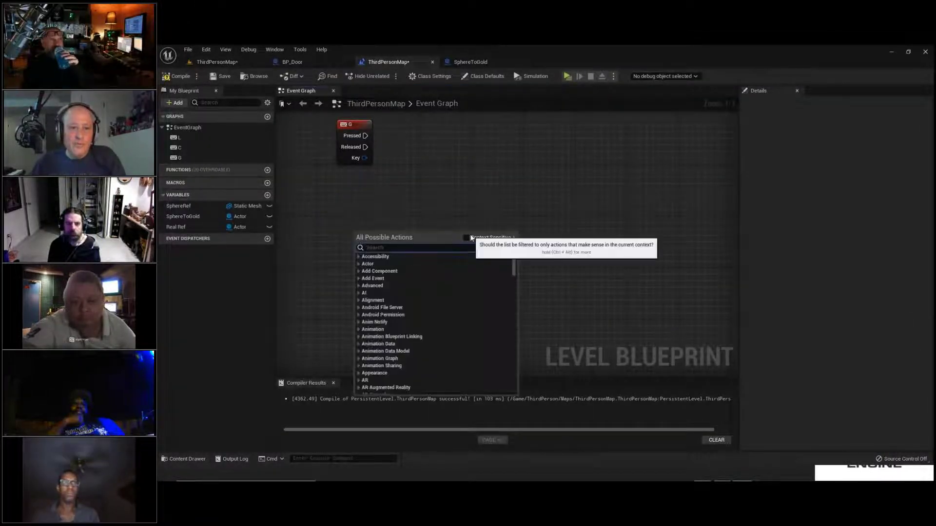
left_click(471, 237)
left_click(423, 268)
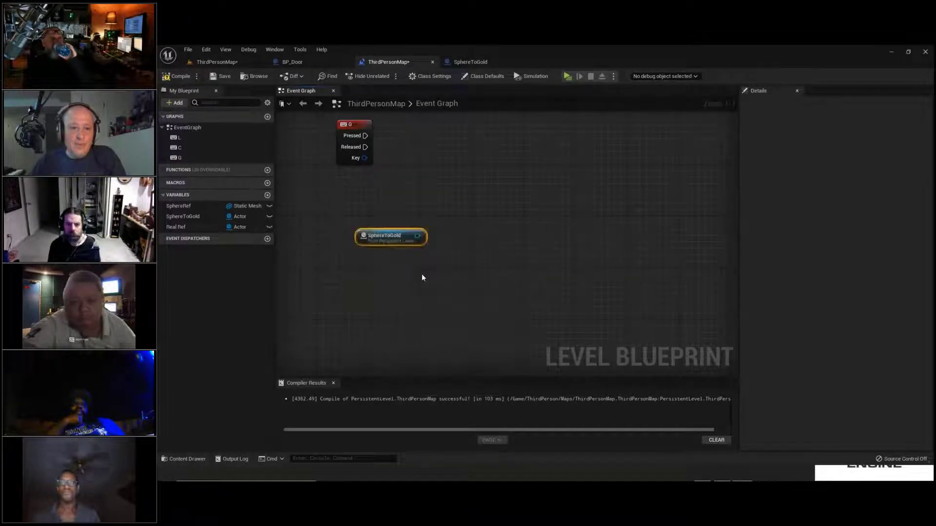
left_click_drag(376, 237, 382, 224)
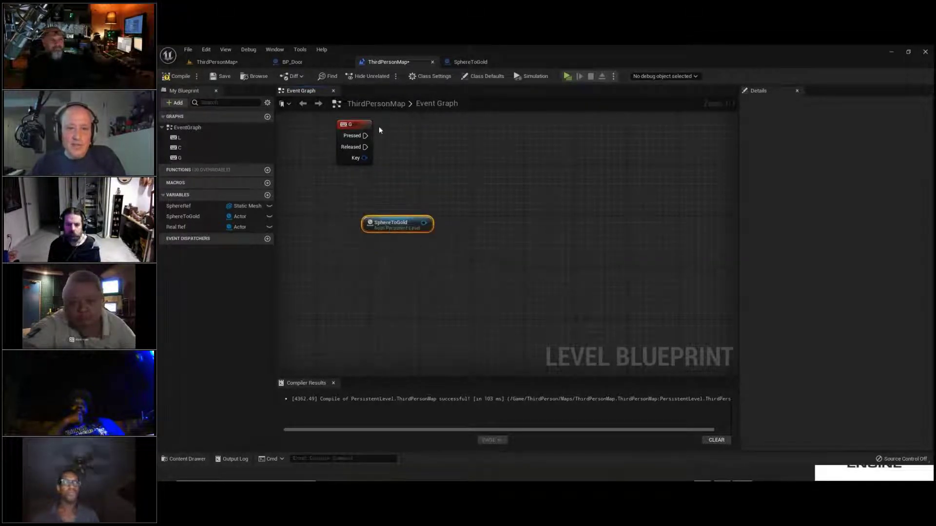
Create a Set Material (StaticMesh) node from the SphereToGold reference and connect the G event's Pressed output to it.
left_click_drag(425, 224, 554, 176)
type("set")
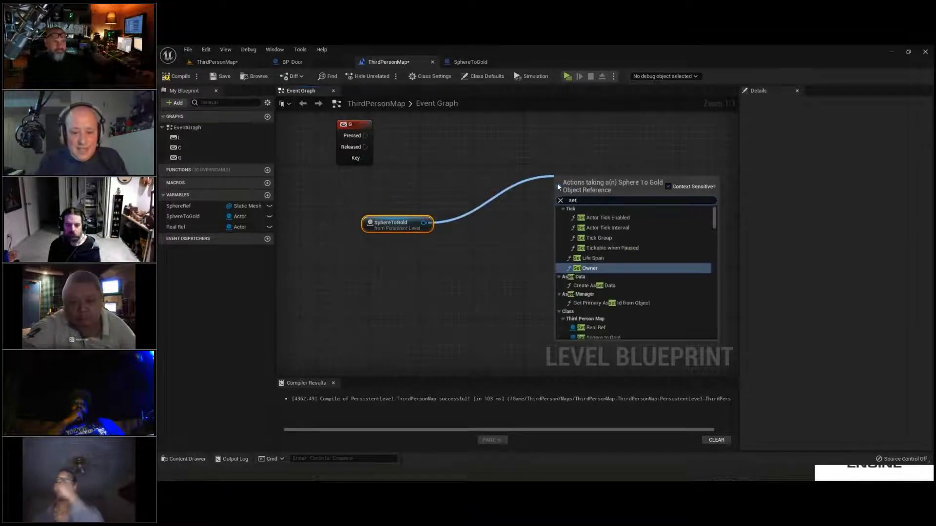
type(" material")
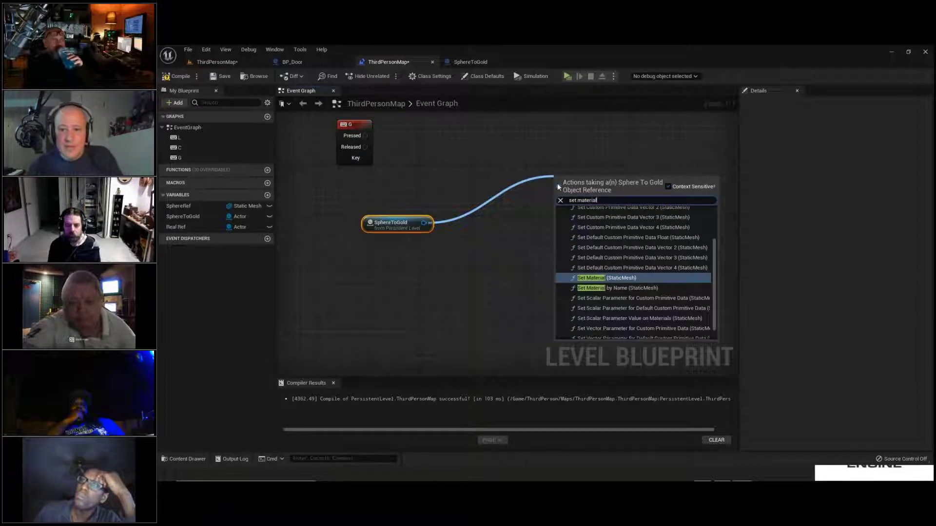
left_click(599, 278)
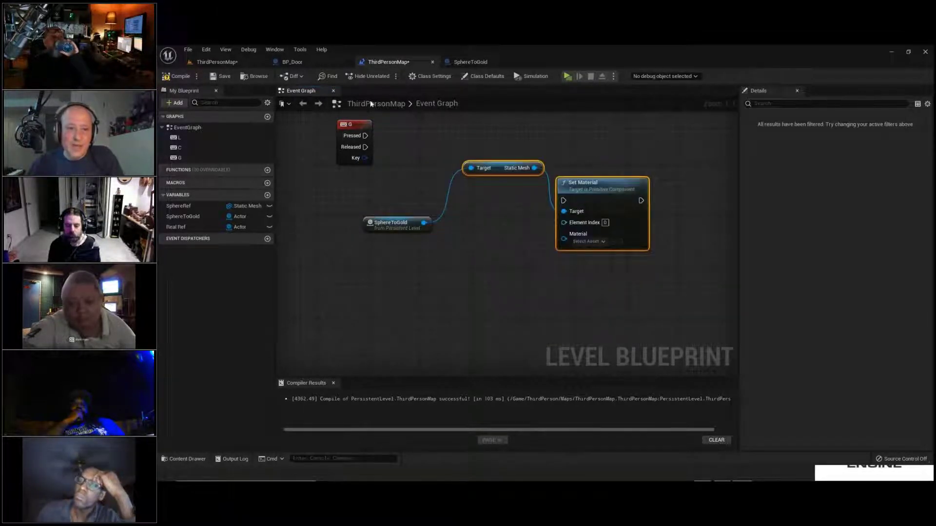
left_click_drag(360, 143, 564, 200)
Set the Set Material node's material to M_Metal_Gold.
left_click(602, 242)
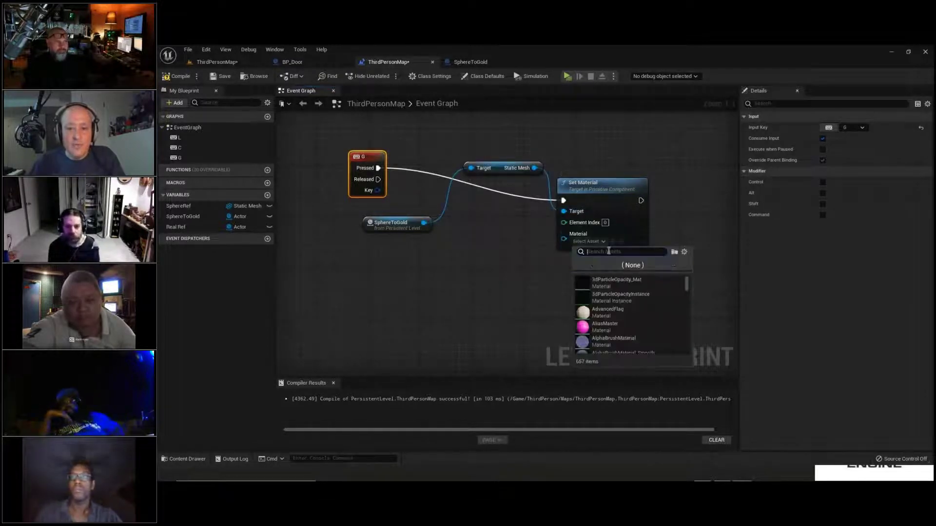
type("ld")
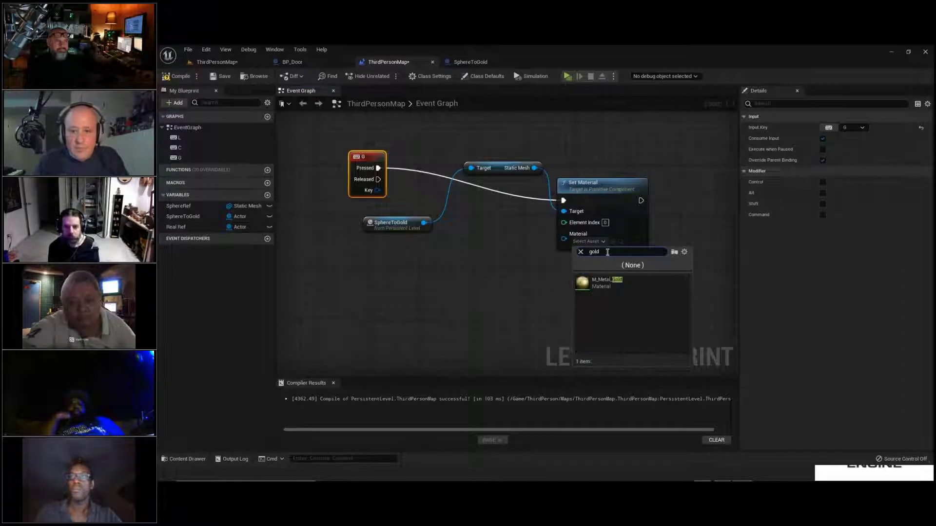
left_click(612, 286)
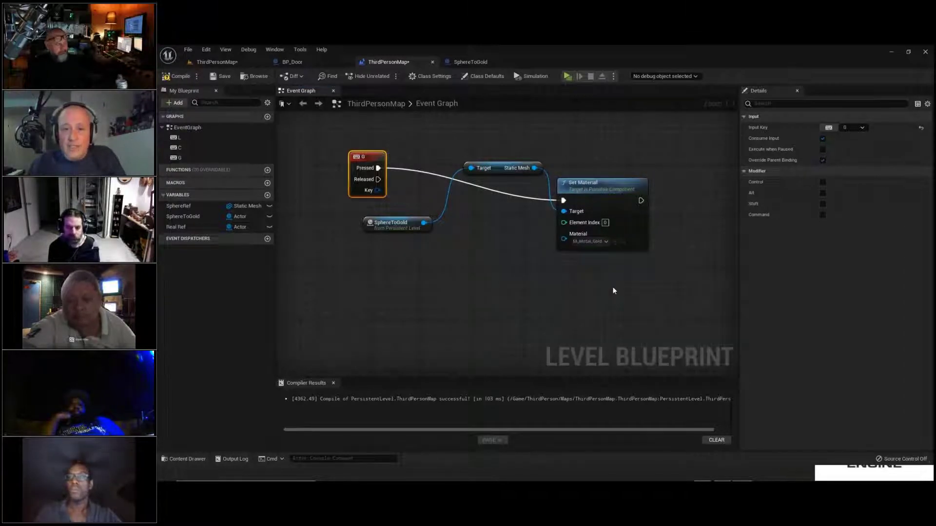
Arrange the G event, SphereToGold, Static Mesh and Set Material nodes neatly, and compile and save the level blueprint.
left_click_drag(604, 188, 623, 182)
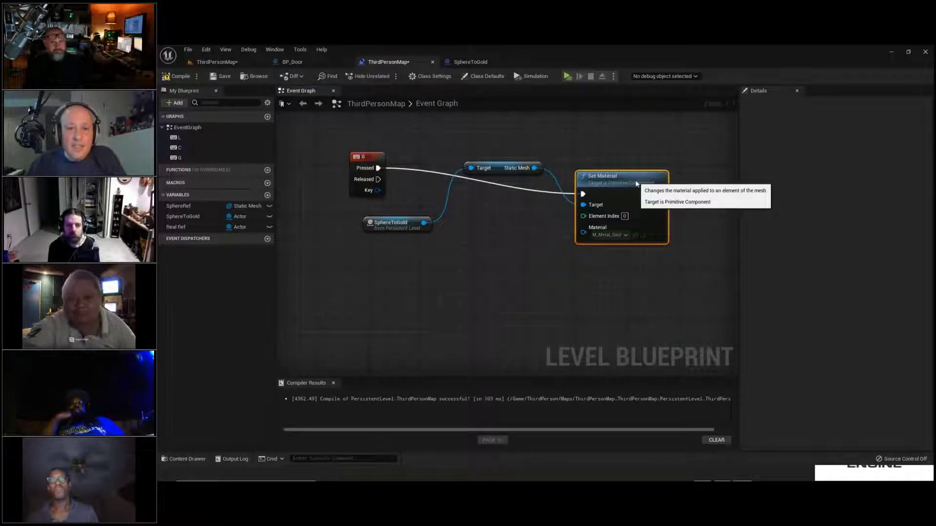
left_click_drag(507, 168, 516, 223)
left_click_drag(377, 161, 457, 170)
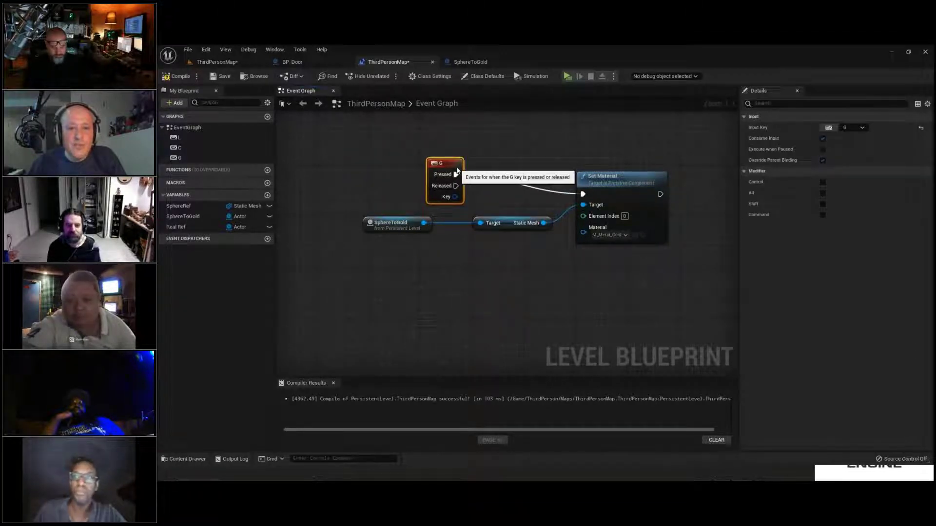
left_click_drag(390, 223, 416, 249)
left_click_drag(618, 182, 611, 163)
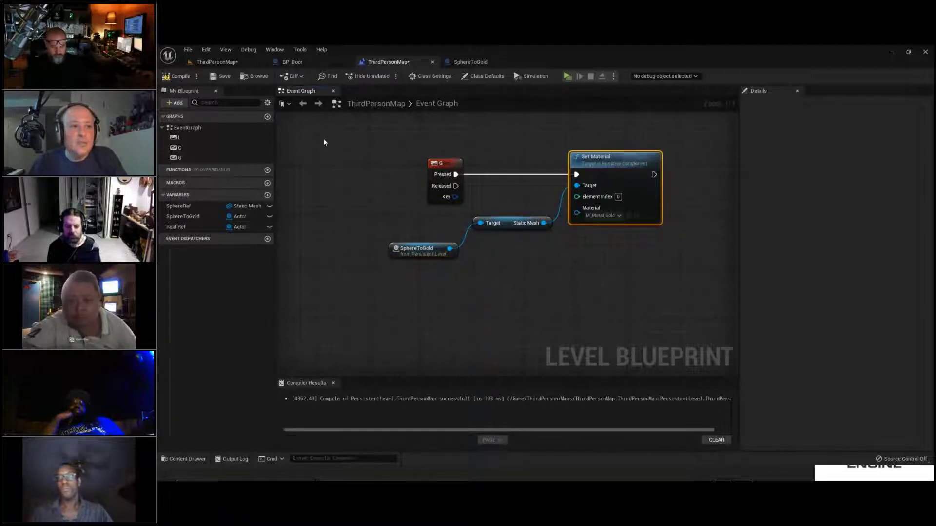
left_click(222, 77)
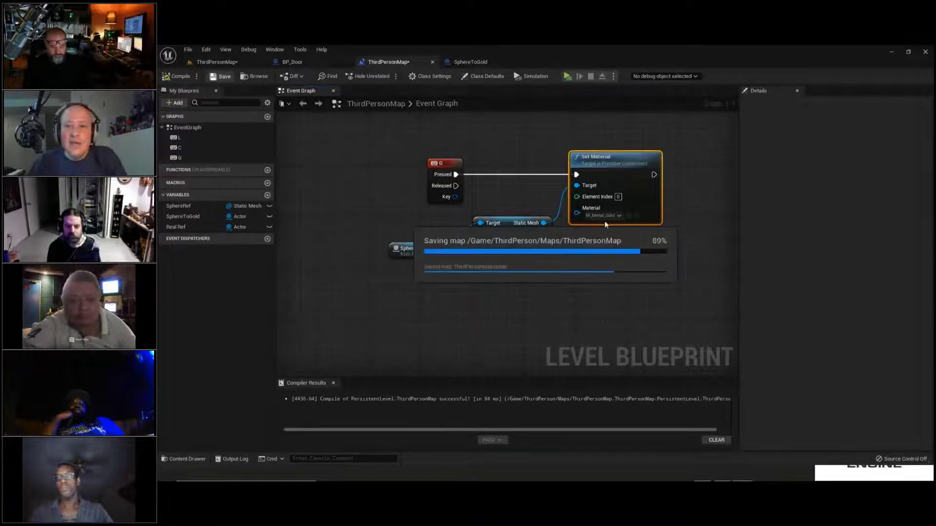
Play the ThirdPersonMap level, trigger the G event, and run the character over to inspect the SphereToGold sphere before ending play.
left_click(230, 62)
right_click_drag(595, 177, 649, 205)
left_click(329, 77)
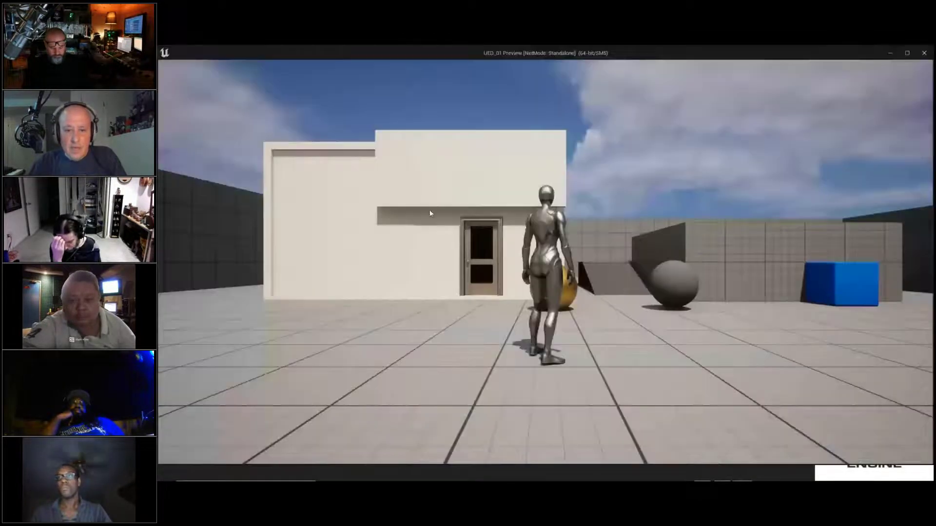
left_click(433, 286)
key("w")
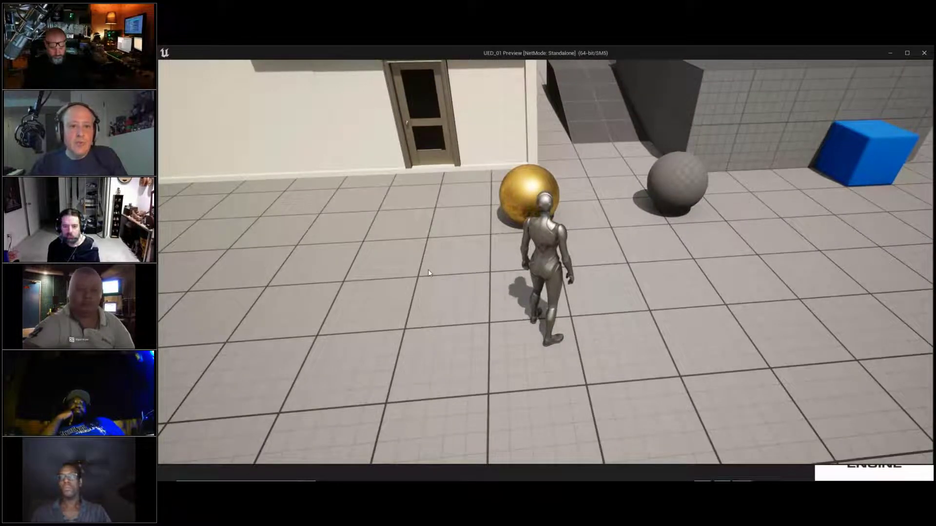
key("Escape")
Return to the level blueprint and insert a Flip Flop node between the G event's Pressed output and the Set Material node.
double_click(461, 405)
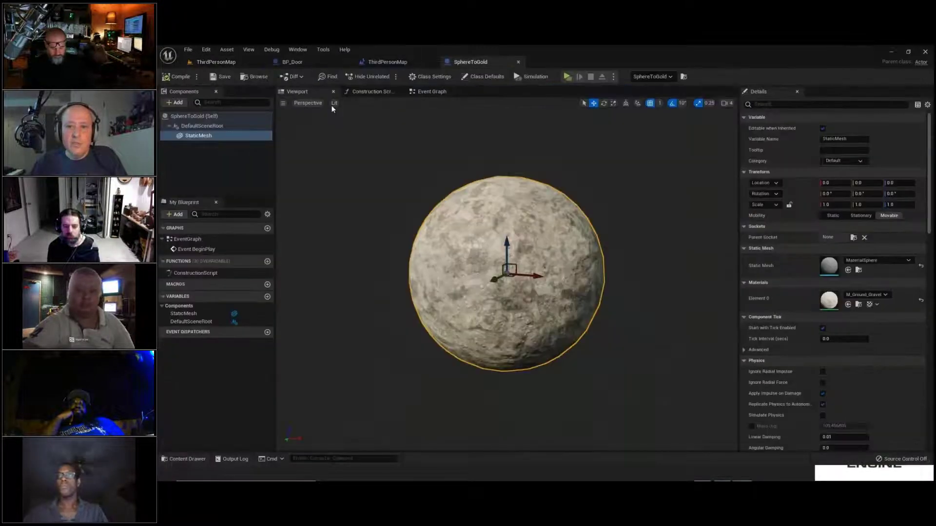
left_click(388, 62)
mouse_move(392, 166)
left_mouse_down()
mouse_move(340, 167)
mouse_move(385, 178)
left_mouse_up()
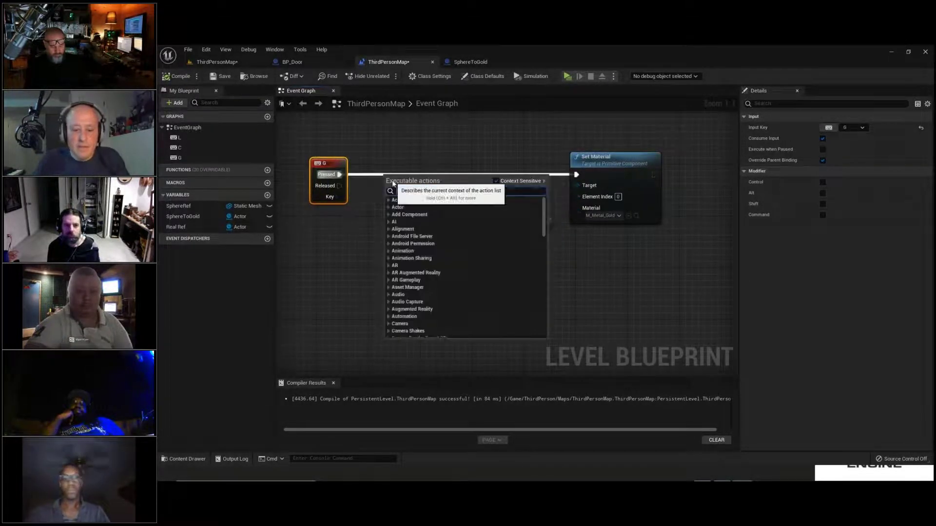
type("flip")
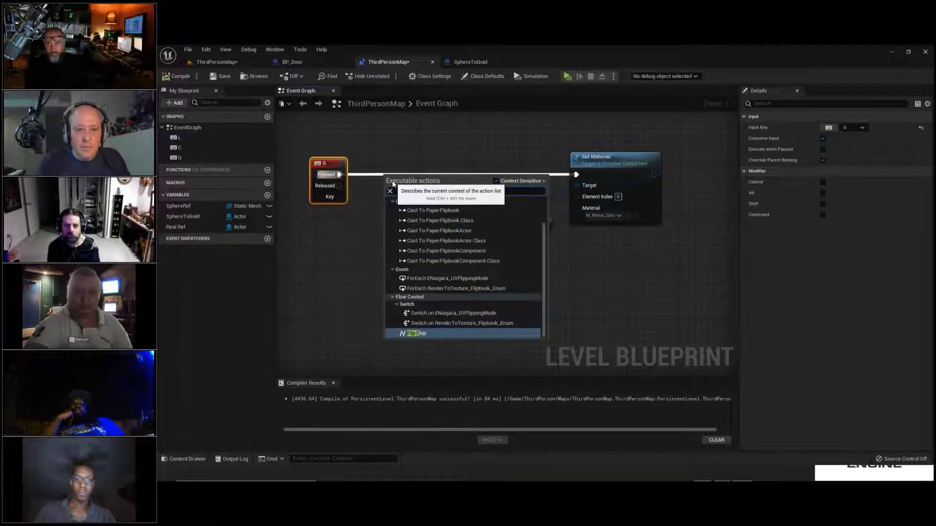
type(" flop")
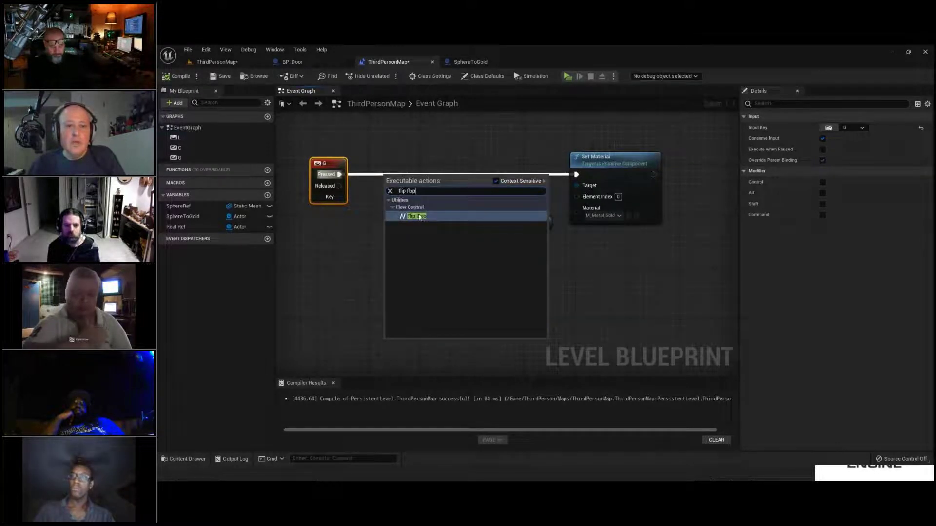
left_click(417, 216)
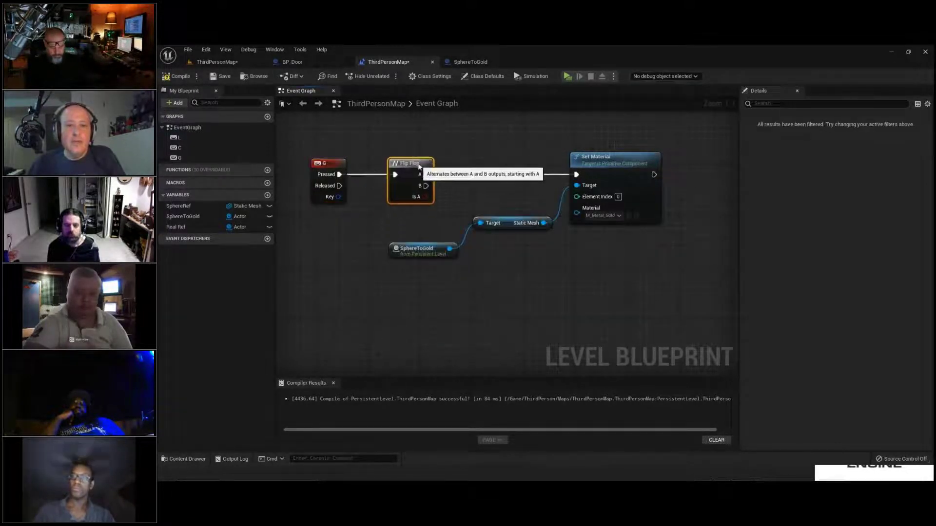
Try connecting the Flip Flop's B output to the same Set Material node as A, and break that connection again.
left_click_drag(423, 186, 572, 174)
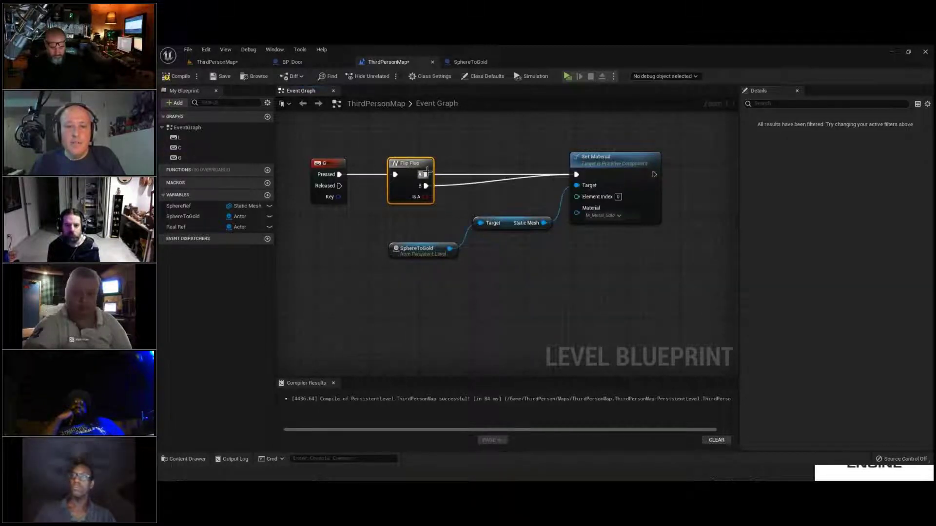
left_click_drag(363, 259, 645, 218)
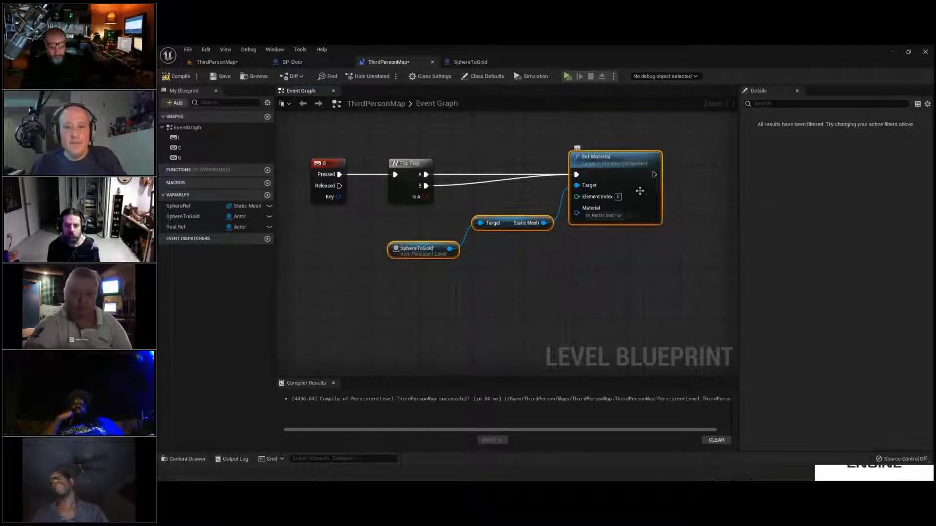
right_click_drag(664, 122, 639, 220)
left_click(558, 186)
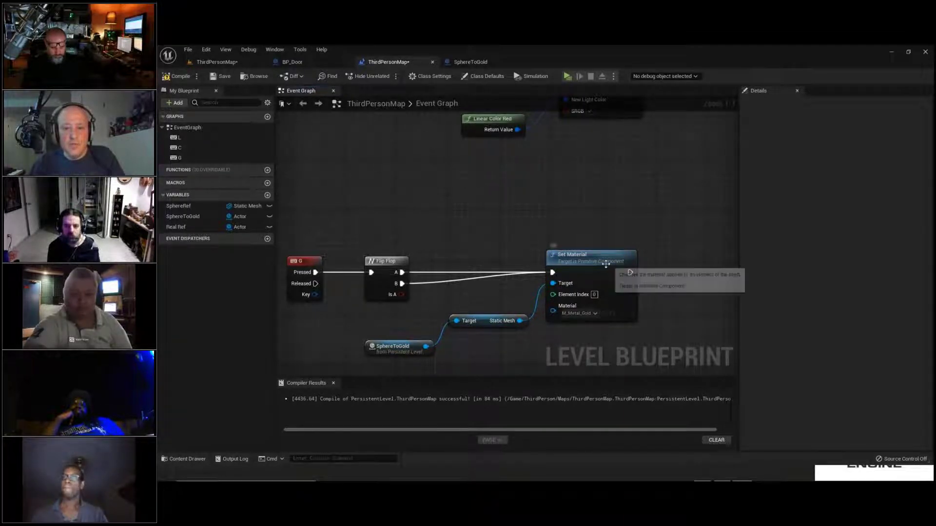
left_click_drag(607, 262, 638, 256)
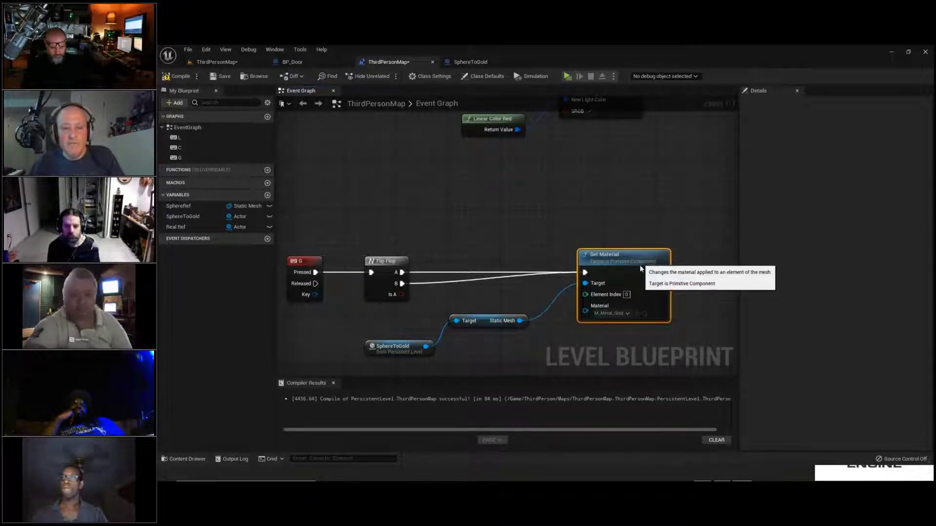
left_click_drag(638, 253, 650, 244)
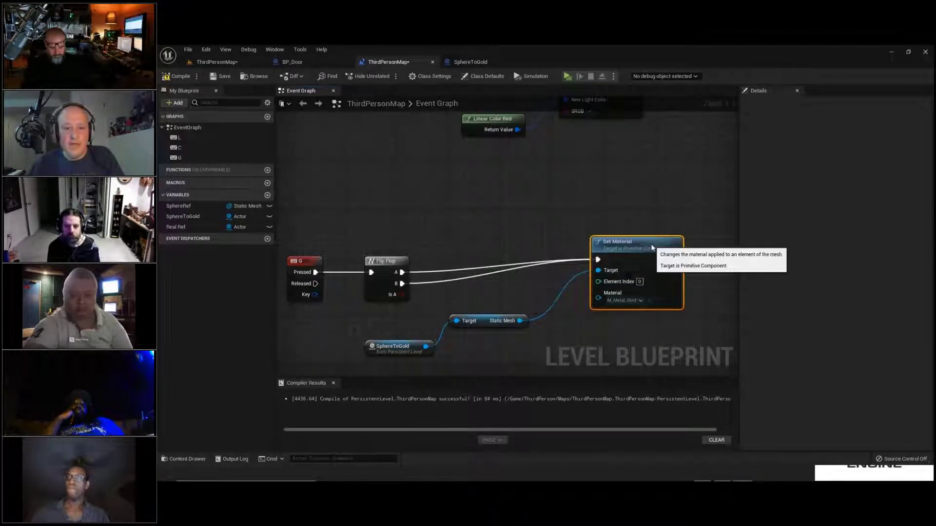
left_click(402, 284, "alt")
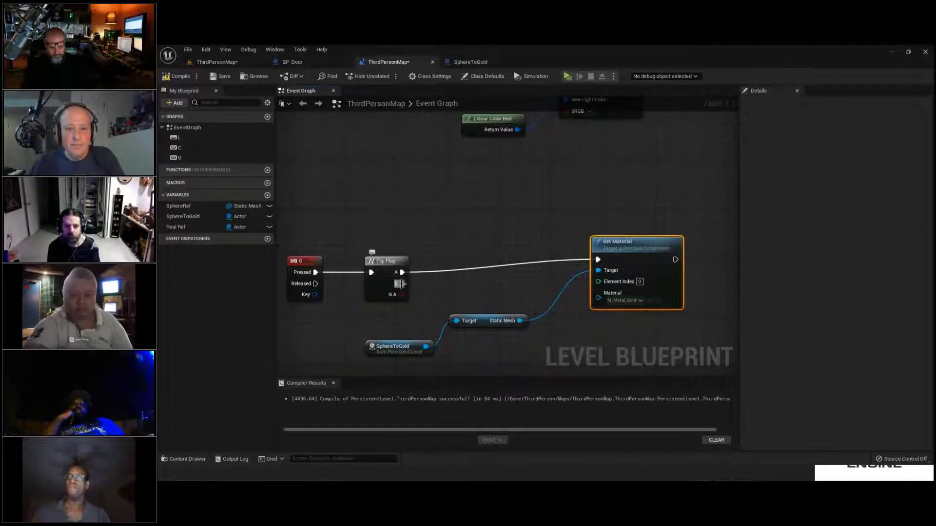
Align the Set Material node with the Flip Flop and tuck the SphereToGold and Static Mesh nodes beneath it.
left_click_drag(646, 250, 639, 264)
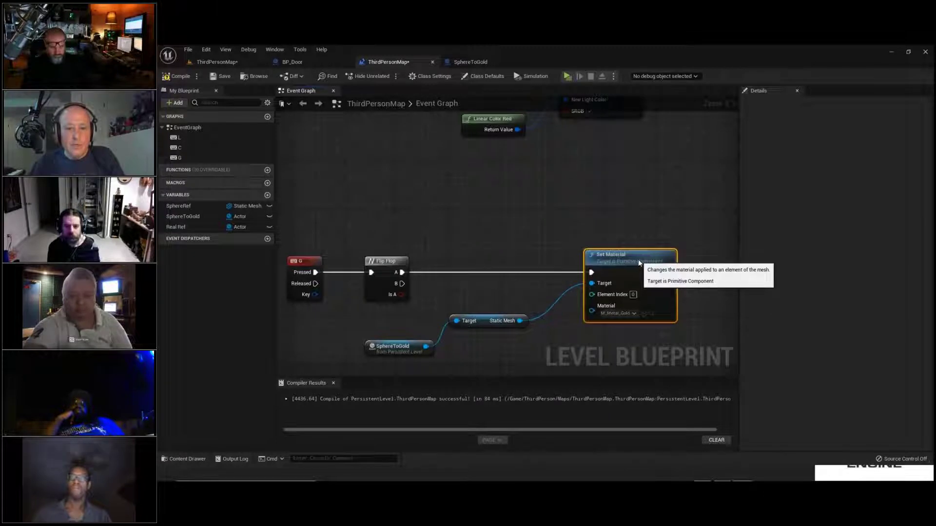
left_click_drag(406, 315, 490, 367)
right_click_drag(490, 333, 490, 300)
left_click_drag(486, 284, 643, 296)
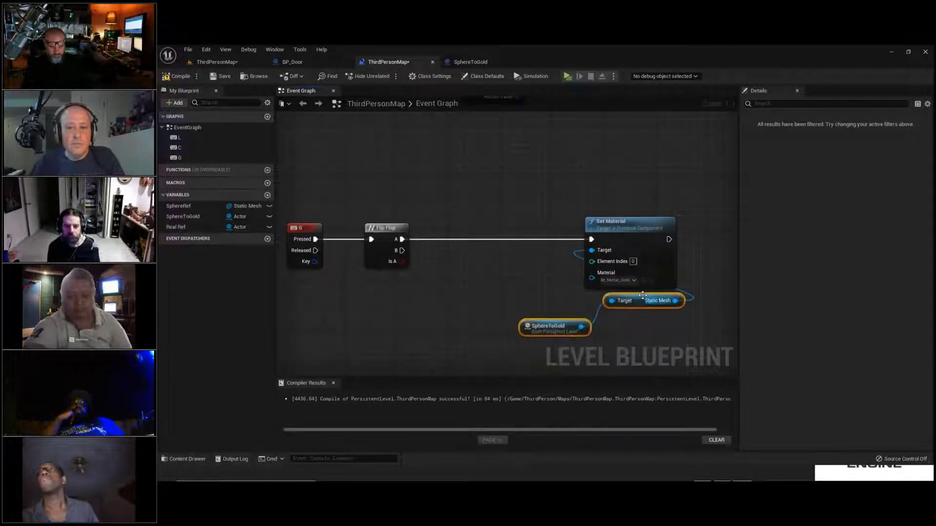
Duplicate the Set Material, Static Mesh and SphereToGold nodes below the Flip Flop and connect its B output to the copied Set Material.
left_click_drag(521, 205, 700, 336)
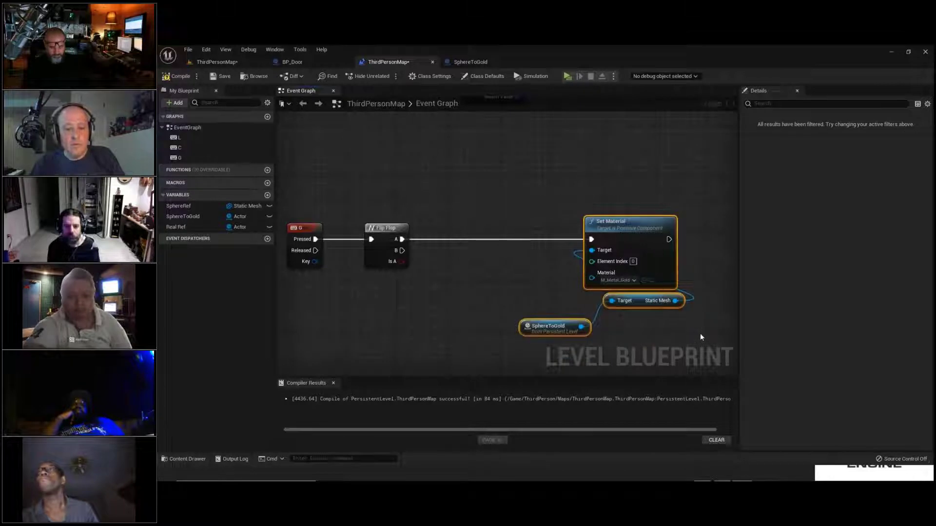
left_click_drag(402, 250, 425, 334)
key("ctrl+v")
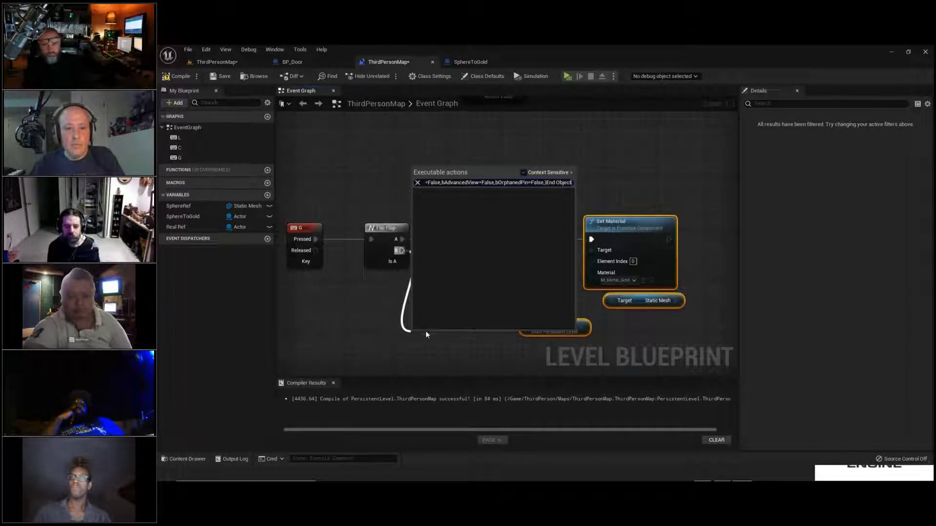
left_click(352, 271)
key("ctrl+v")
left_click_drag(402, 250, 410, 297)
Set the duplicated Set Material node's material to M_Ground_Gravel.
right_click_drag(442, 342, 528, 230)
left_click(527, 230)
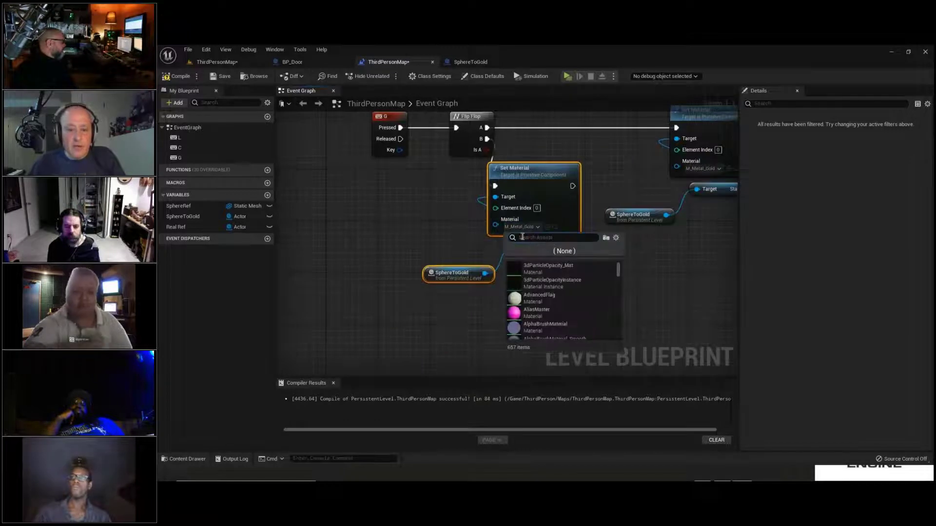
type("grqave")
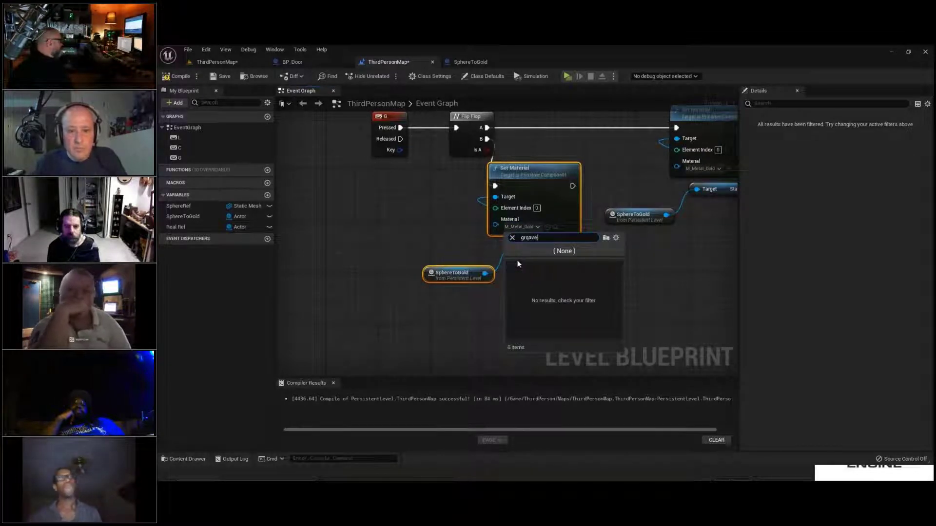
key("BackSpace")
key("BackSpace")
key("BackSpace")
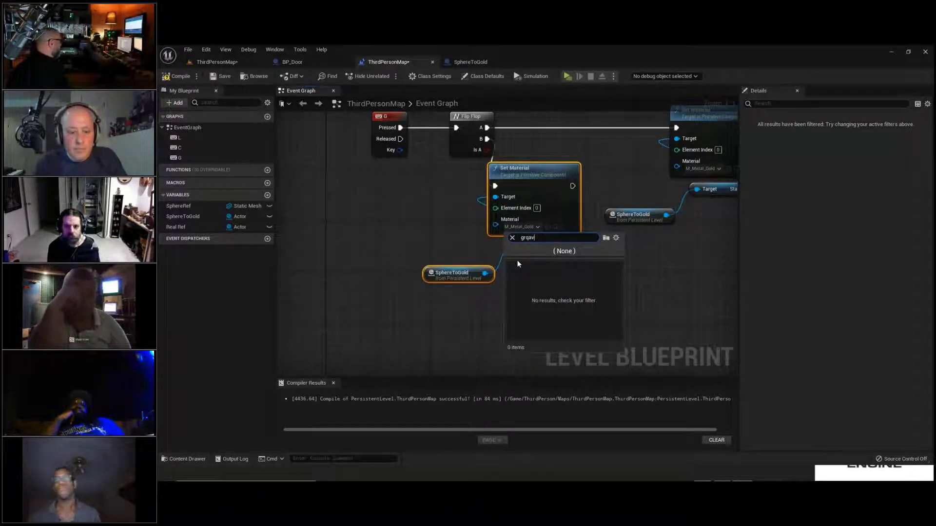
type("avel")
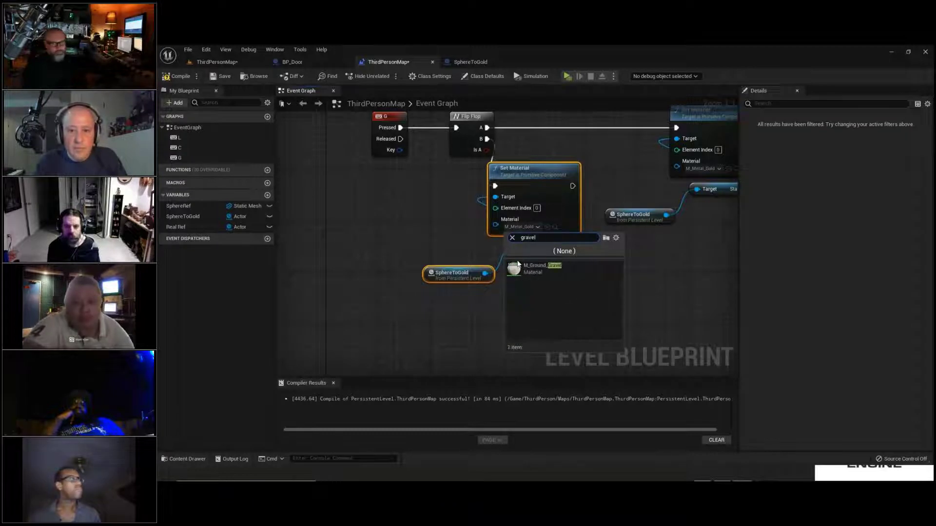
left_click(518, 265)
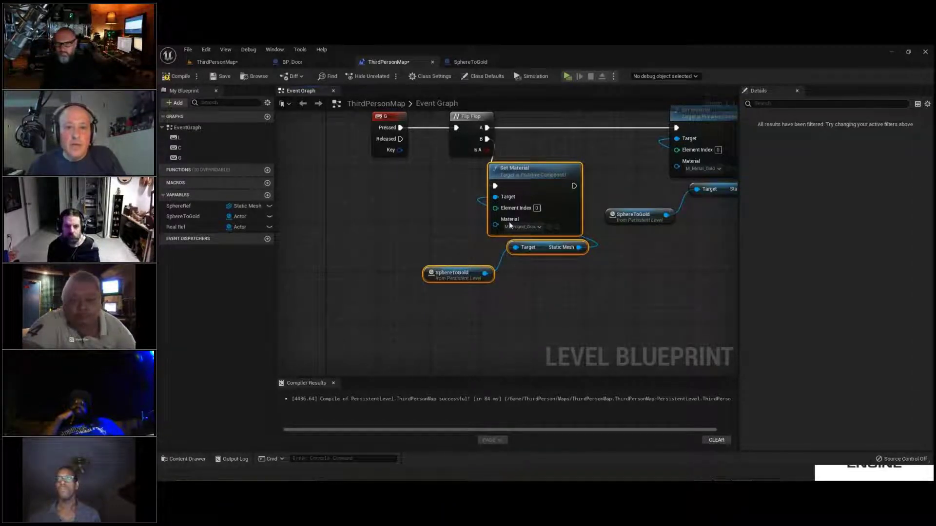
Shift the duplicated node group slightly away from the Flip Flop wire, and compile and save the level blueprint.
left_click_drag(509, 221, 515, 221)
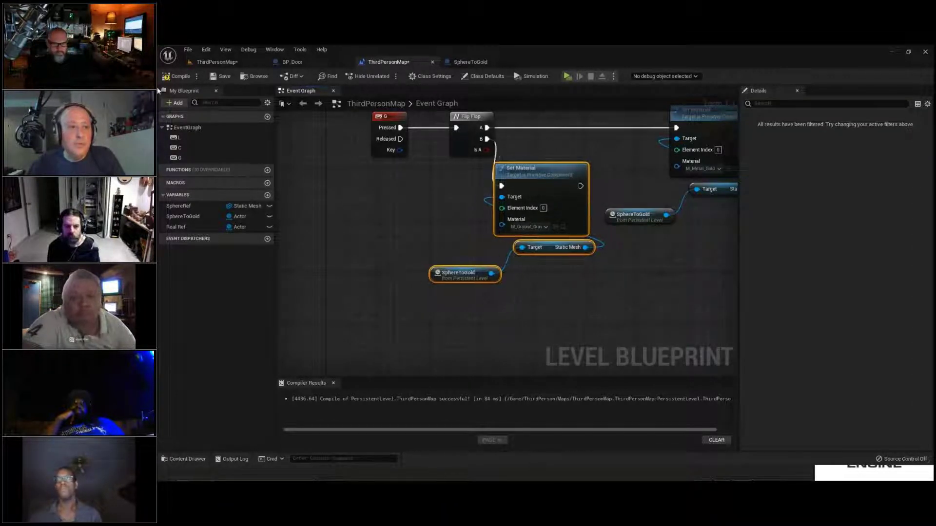
left_click(178, 76)
left_click(222, 76)
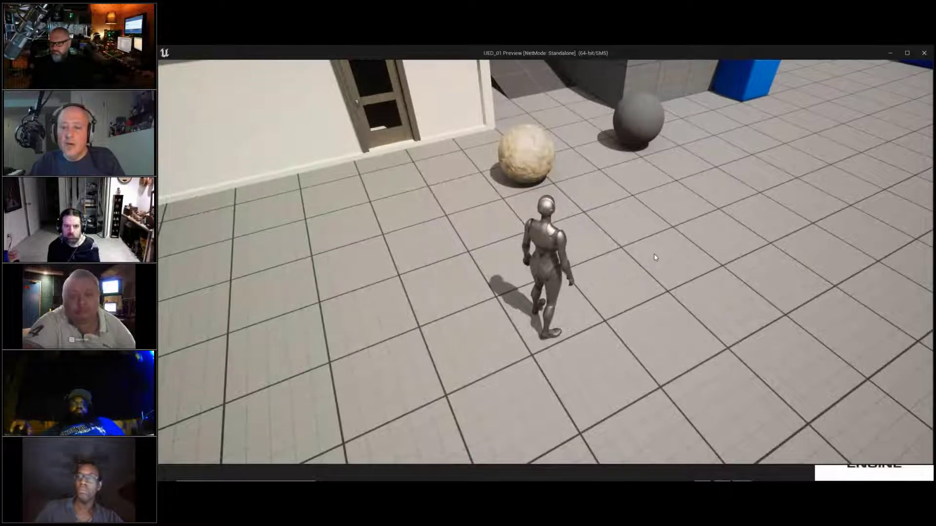
Play the ThirdPersonMap level, toggle the SphereToGold sphere between gravel and gold with the G event, and end play.
left_click_drag(655, 255, 561, 156)
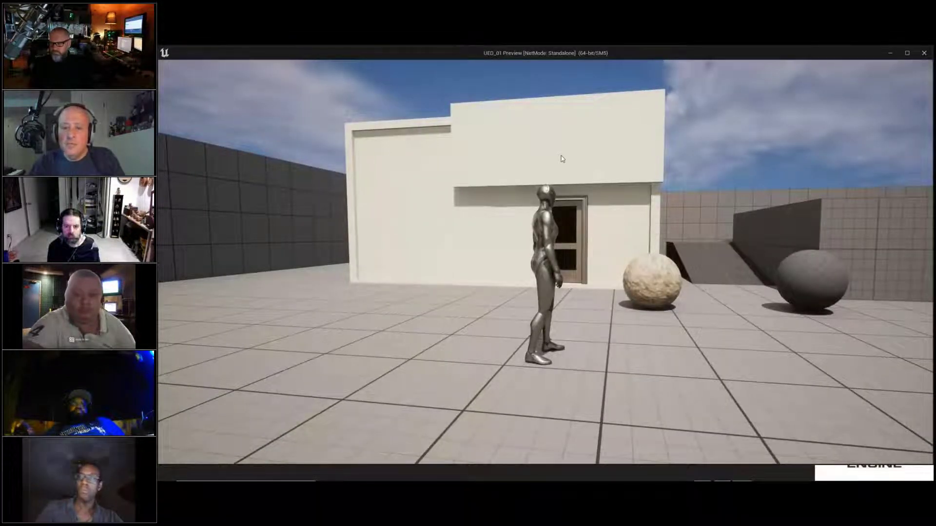
key("e")
left_click_drag(561, 156, 603, 199)
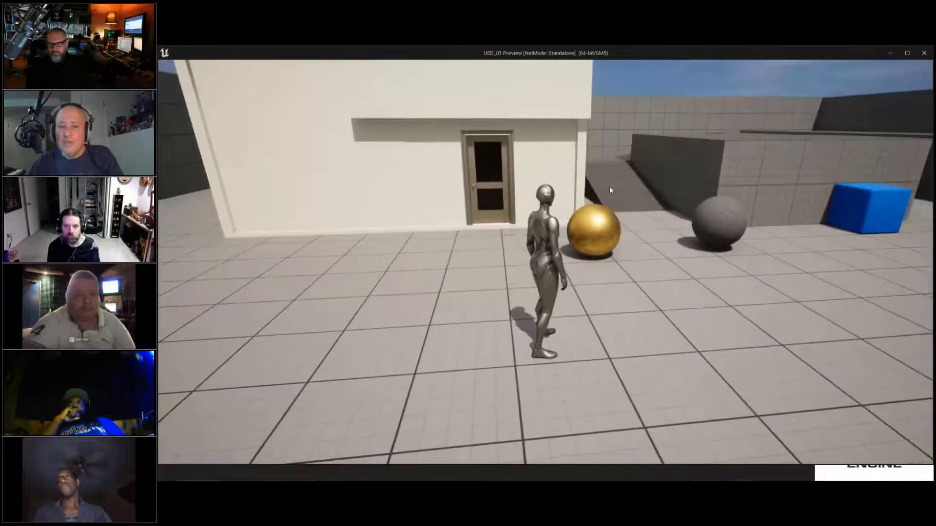
key("Escape")
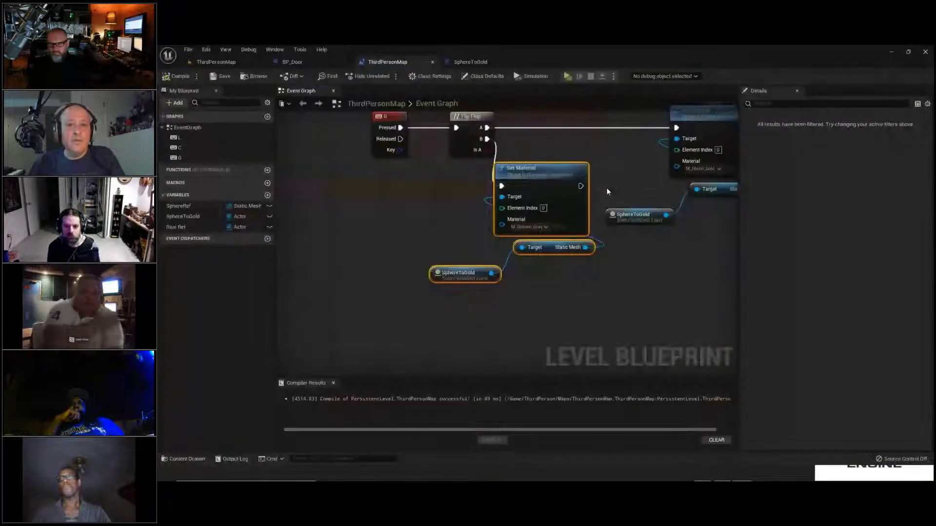
Close the level blueprint and SphereToGold blueprint editors and return to the ThirdPersonMap level.
left_click(432, 62)
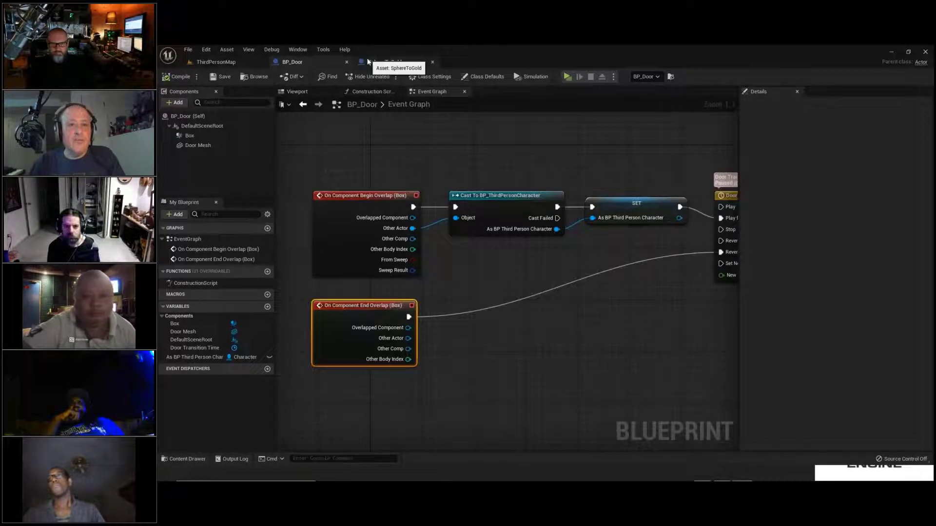
left_click(432, 62)
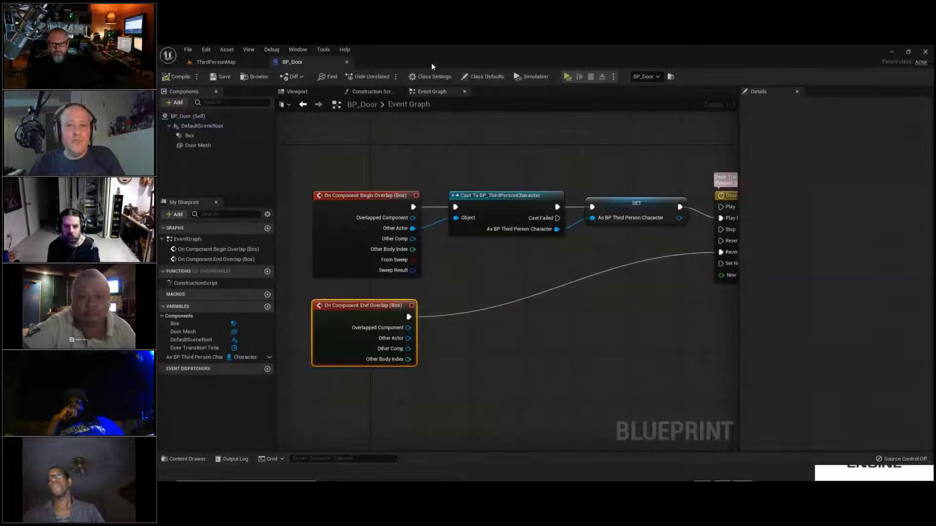
left_click(232, 64)
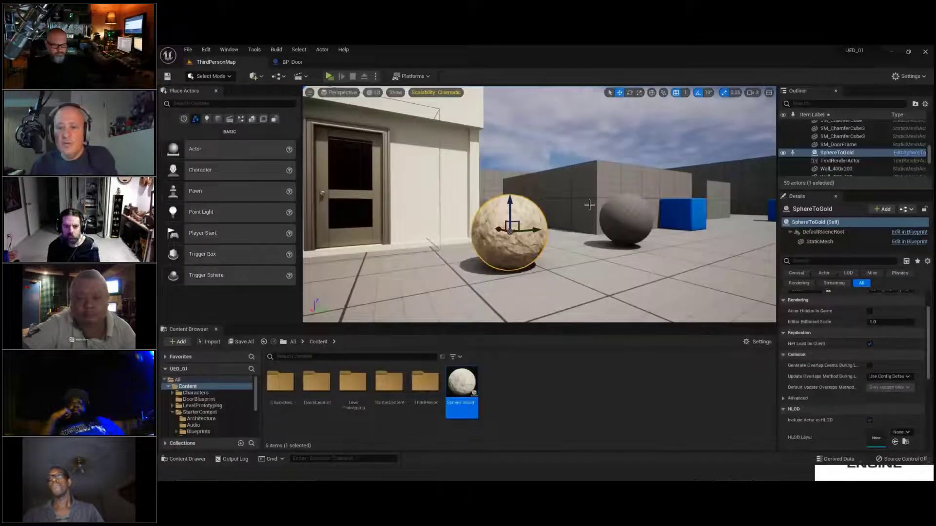
Delete the grey MaterialSphere from the level and save all changed content.
key("Delete")
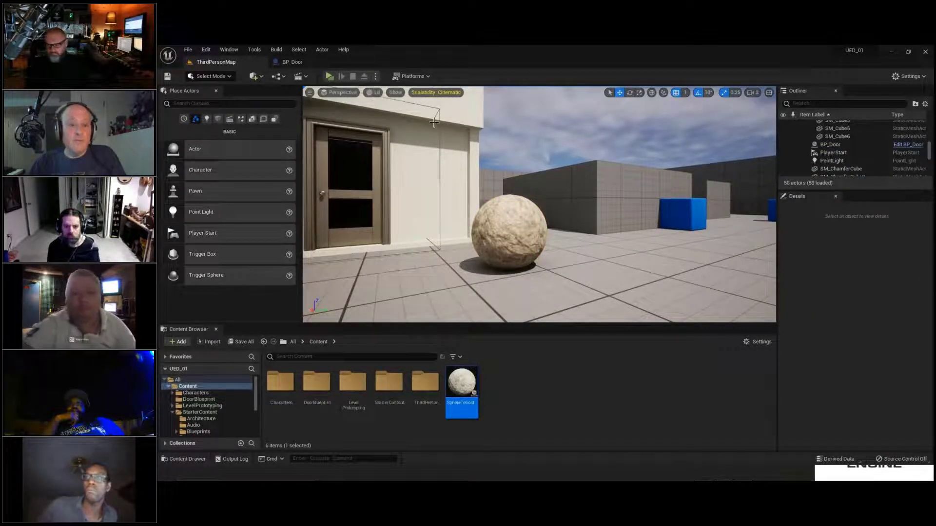
left_click(251, 341)
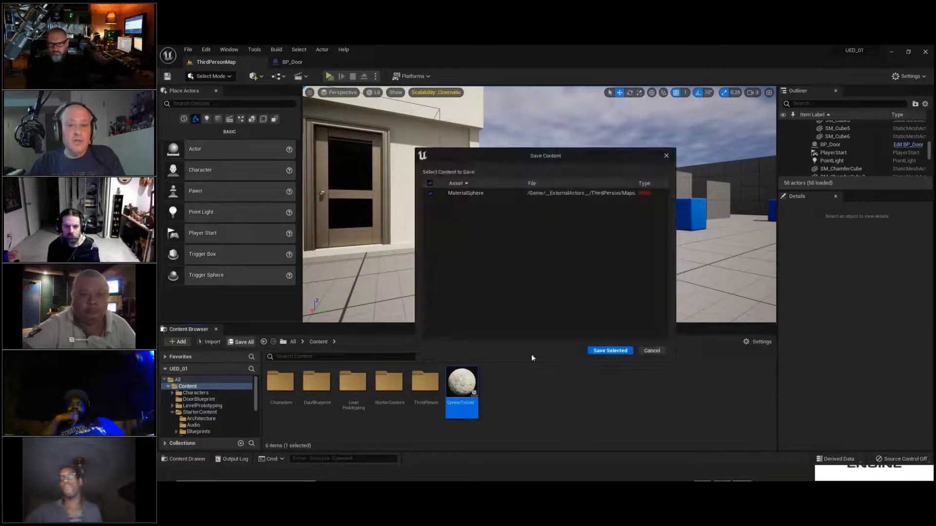
left_click(611, 350)
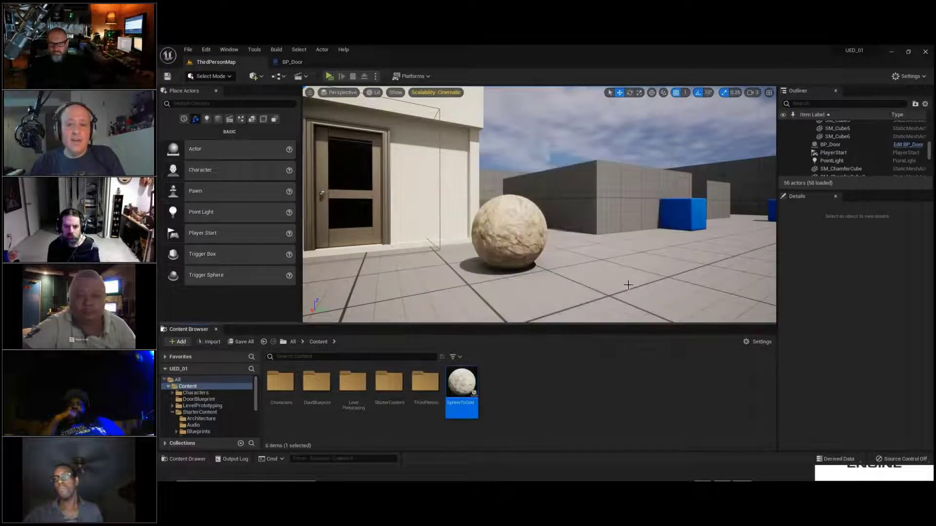
Open the StarterContent folder in the Content Browser, with the level view facing the door and sphere.
left_click_drag(627, 284, 549, 284)
key("s")
mouse_move(548, 284)
right_mouse_down()
mouse_move(556, 192)
mouse_move(561, 280)
right_mouse_up()
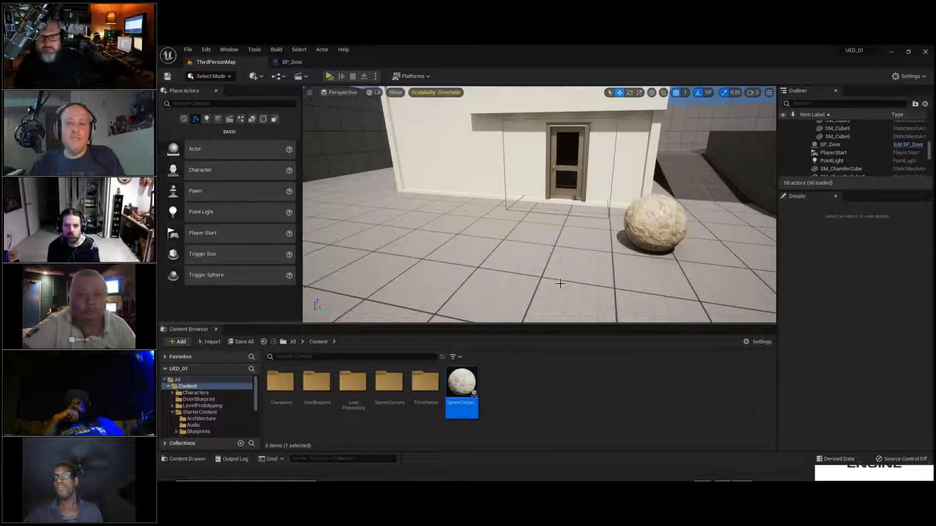
right_click_drag(560, 283, 560, 284)
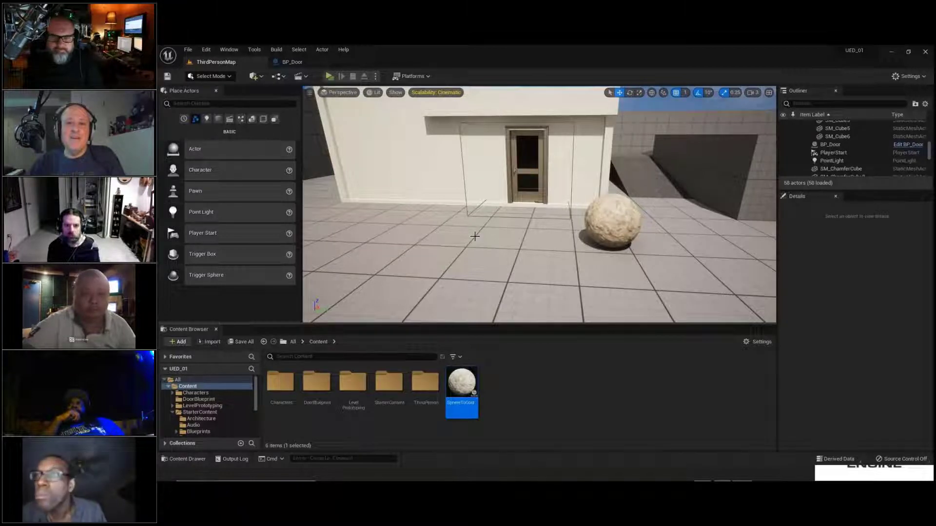
right_click_drag(474, 237, 476, 238)
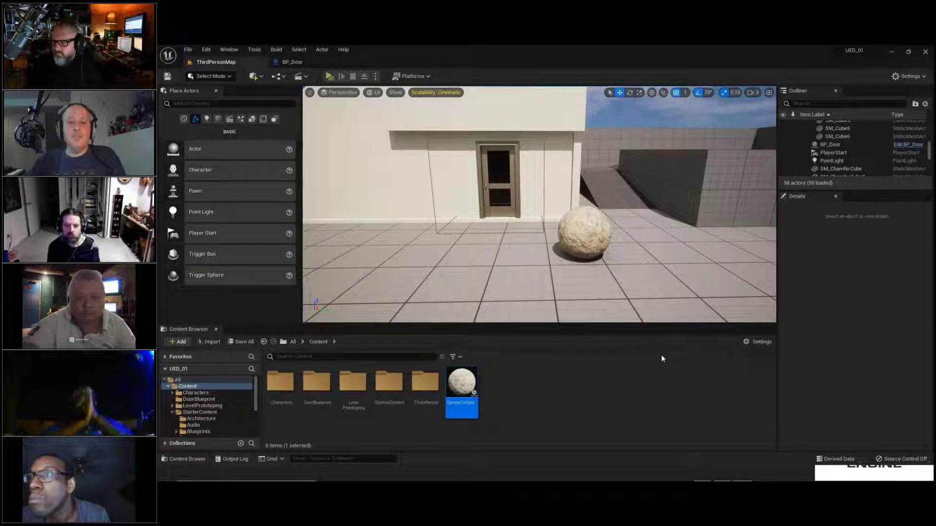
double_click(391, 382)
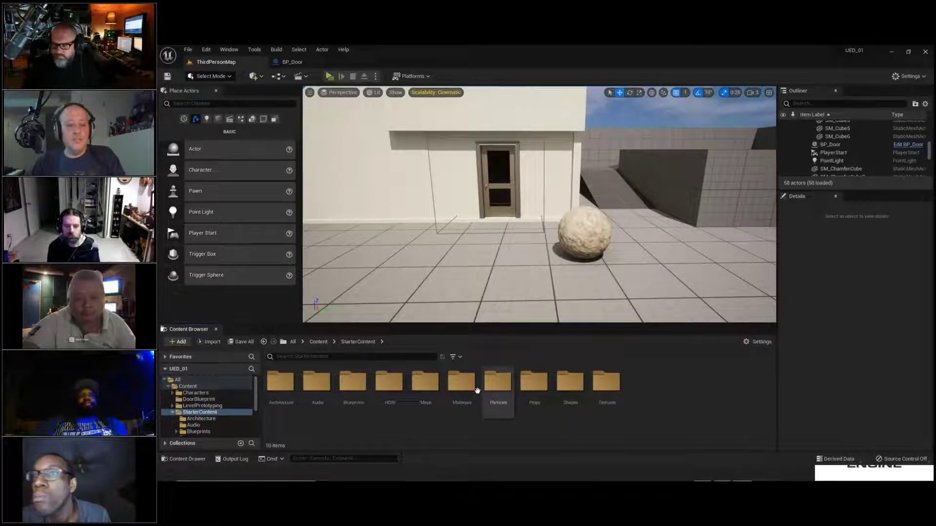
Restore the Unreal Editor to a smaller window and exit the slideshow running behind it to reveal the desktop.
key("alt+Tab")
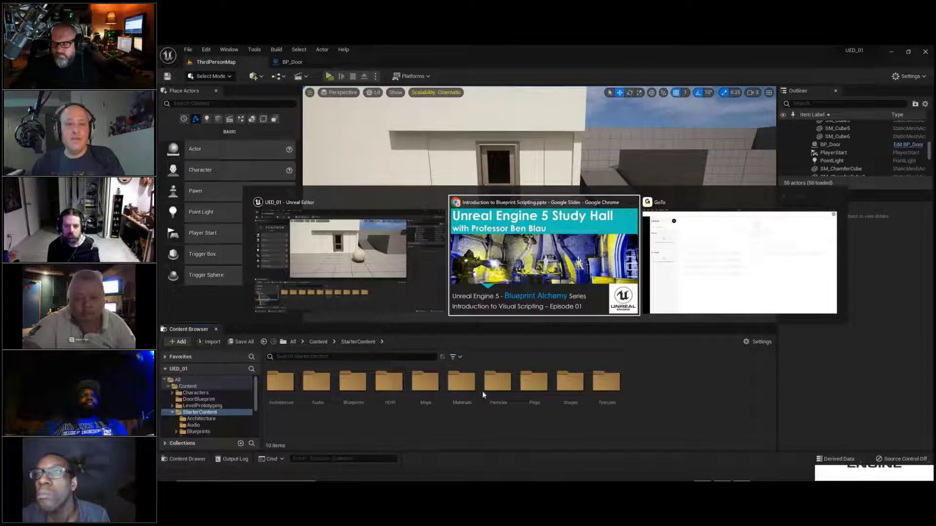
key("Escape")
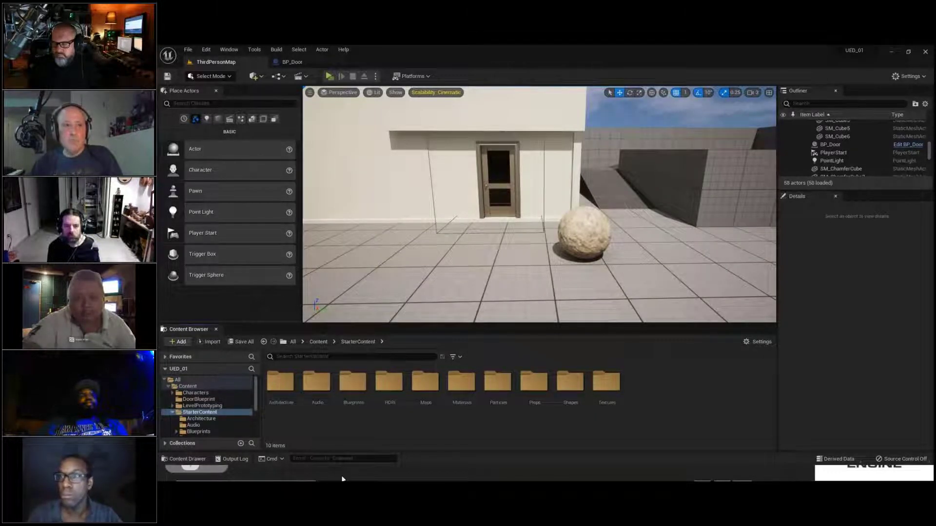
left_click(909, 52)
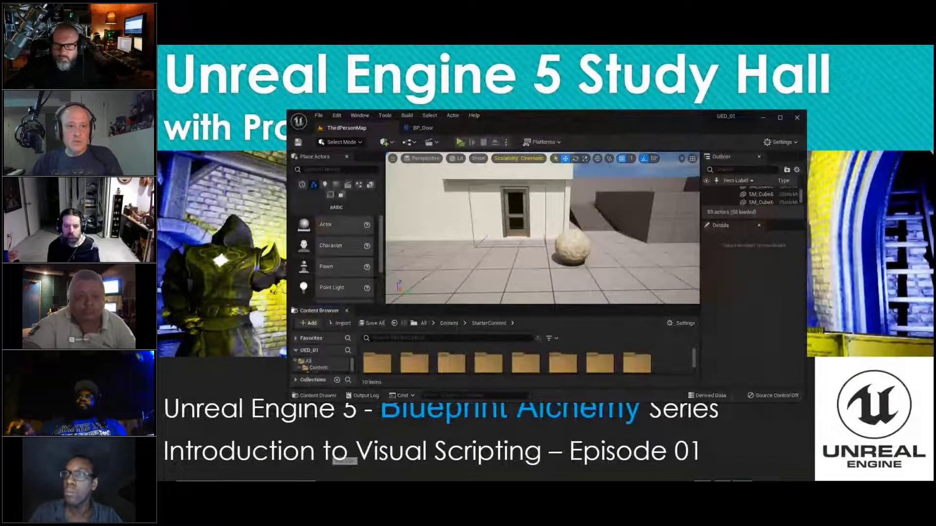
left_click(204, 175)
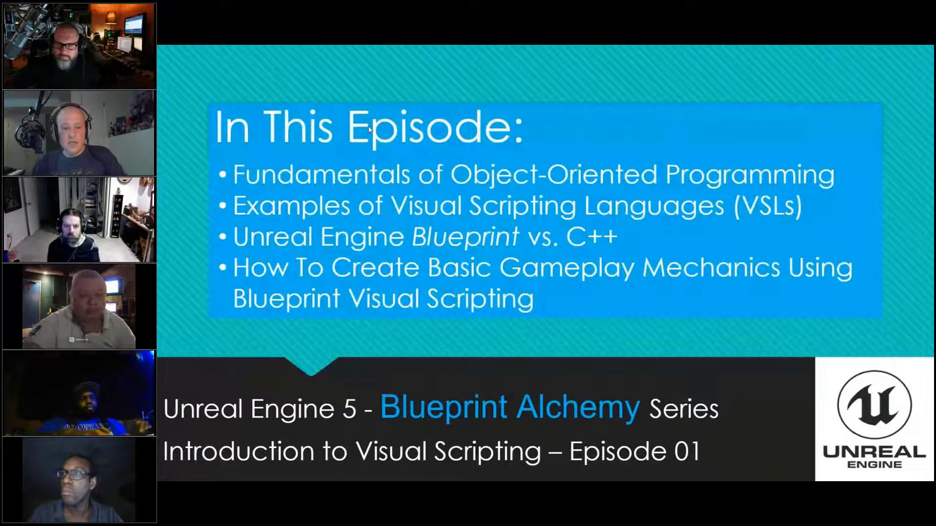
left_click(537, 98)
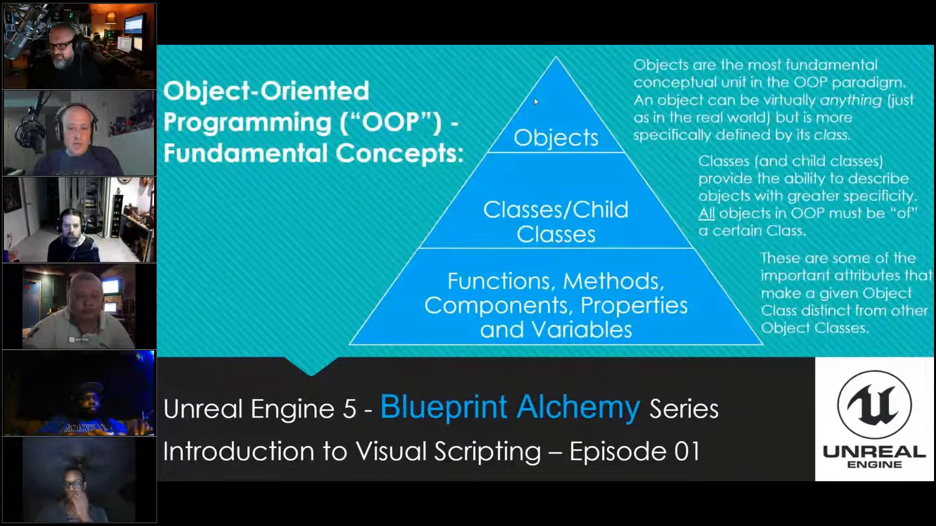
key("Escape")
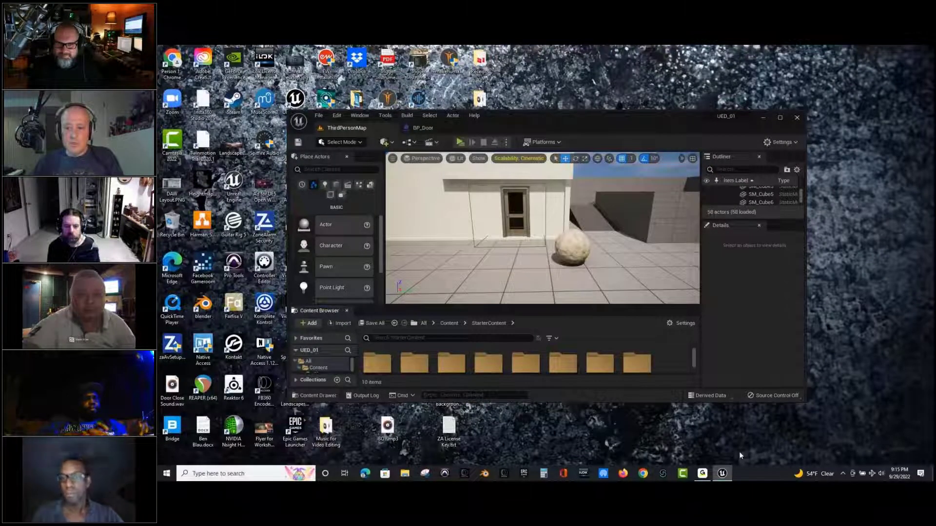
Switch to the running Epic Games Launcher and open the Unreal Engine Library.
left_click(843, 473)
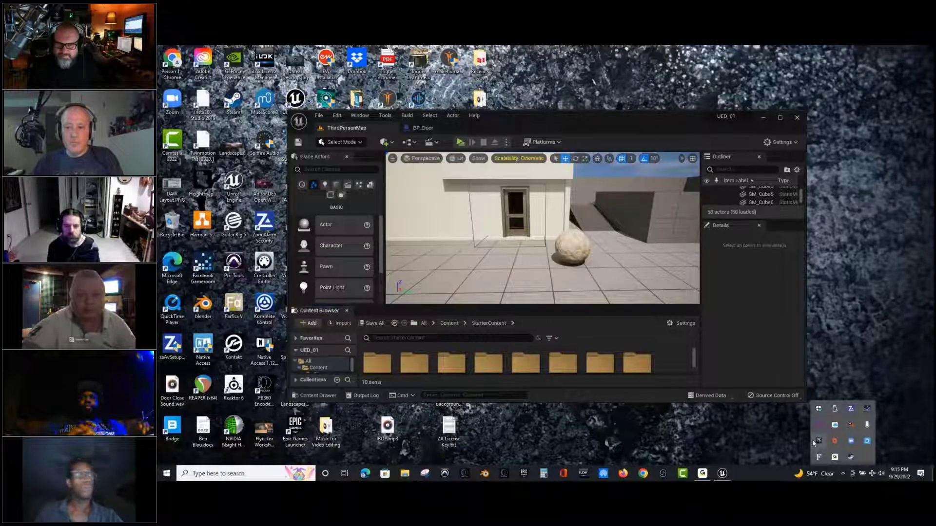
left_click(818, 441)
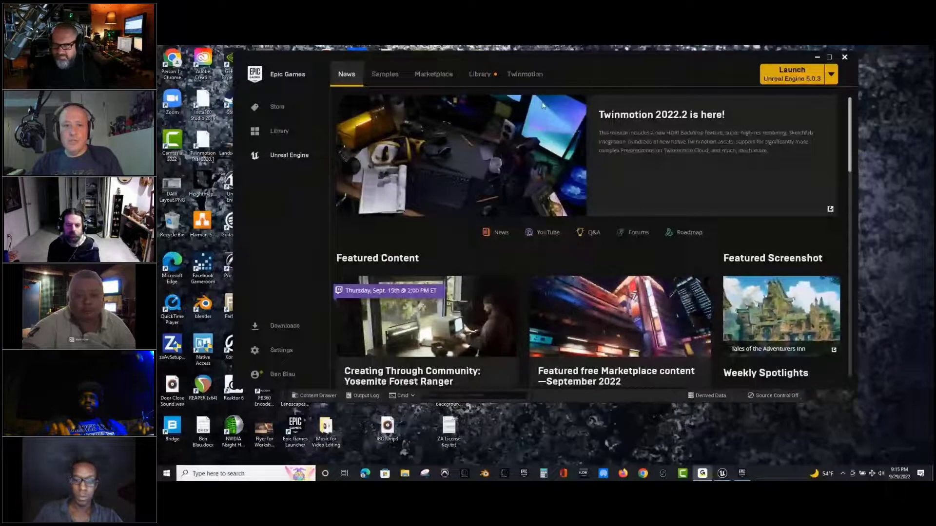
key("alt+Tab")
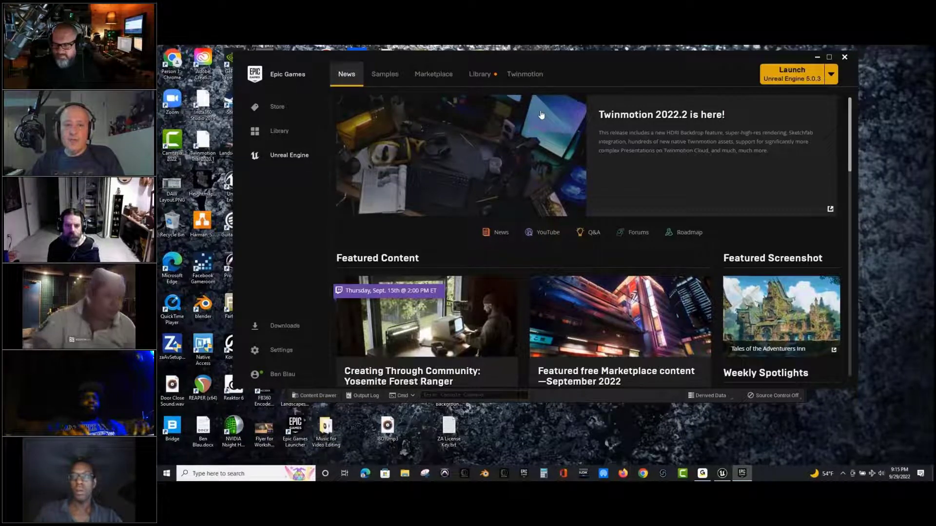
left_click(481, 76)
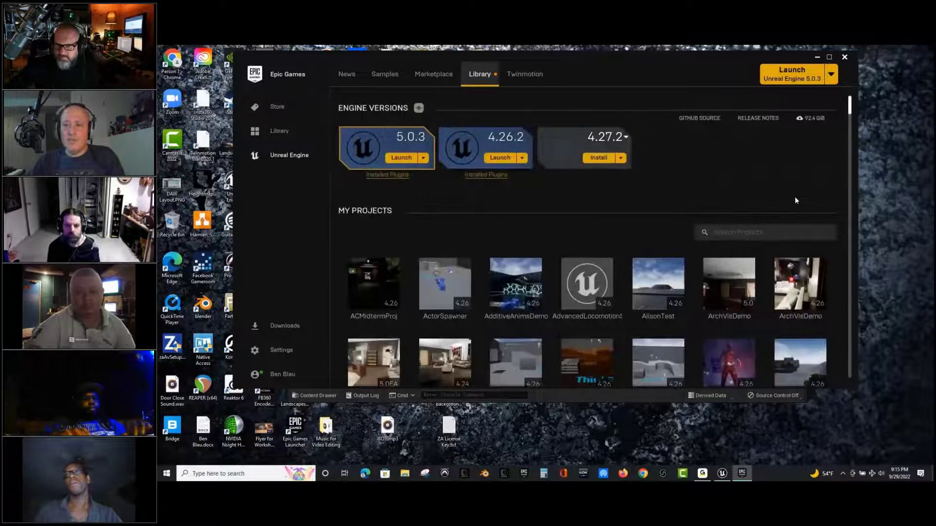
Search the Vault for "key" assets.
scroll(795, 198, "down", 3)
scroll(794, 197, "up", 3)
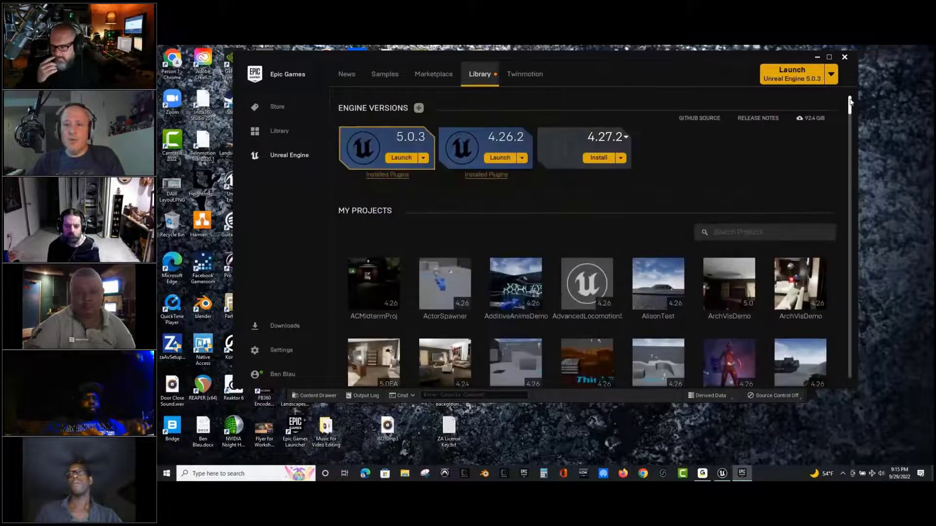
left_click_drag(850, 106, 849, 145)
scroll(828, 146, "up", 5)
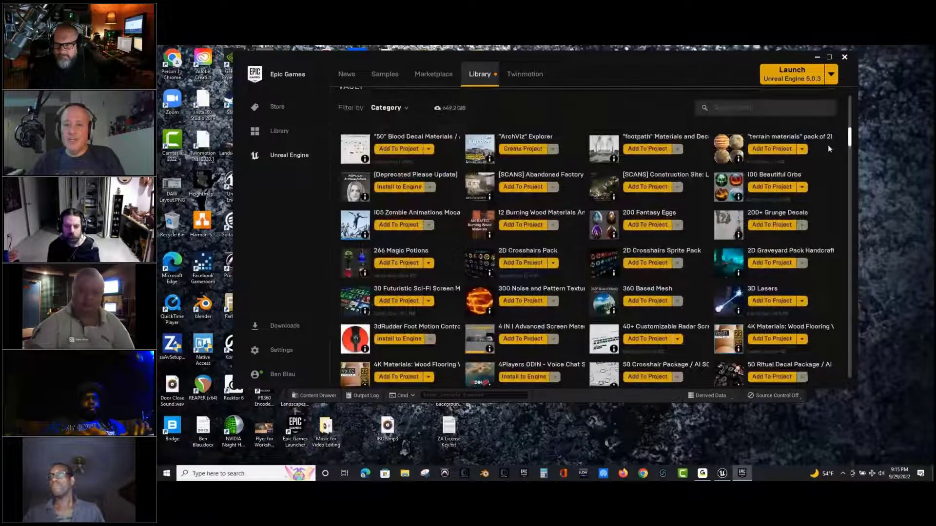
scroll(828, 147, "up", 2)
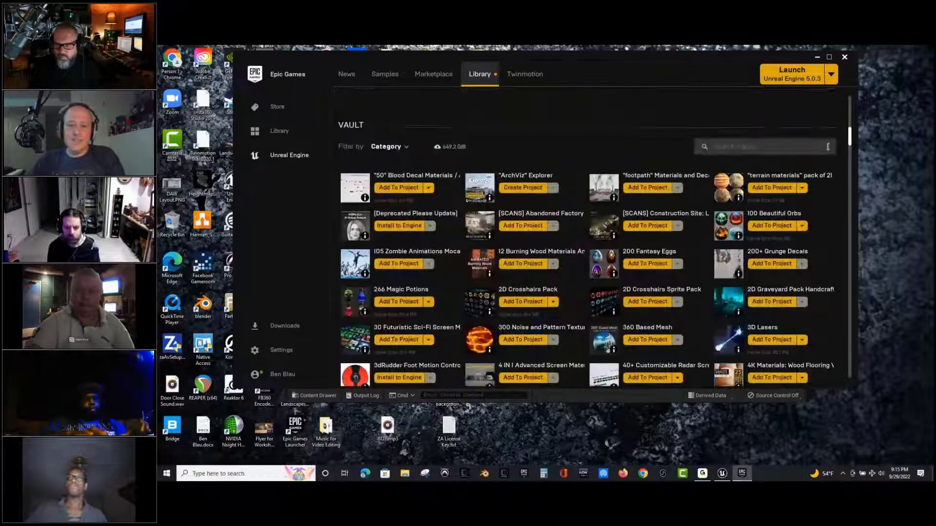
scroll(732, 284, "down", 1)
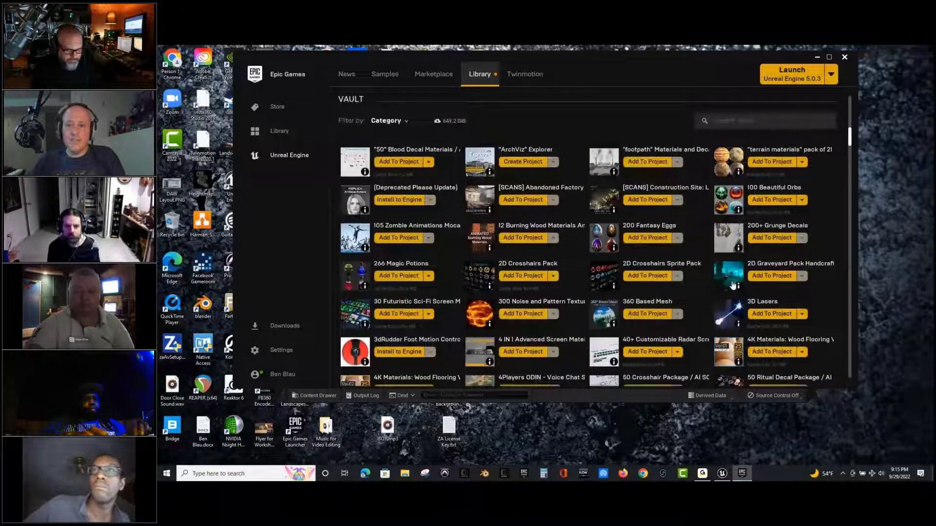
scroll(732, 285, "down", 1)
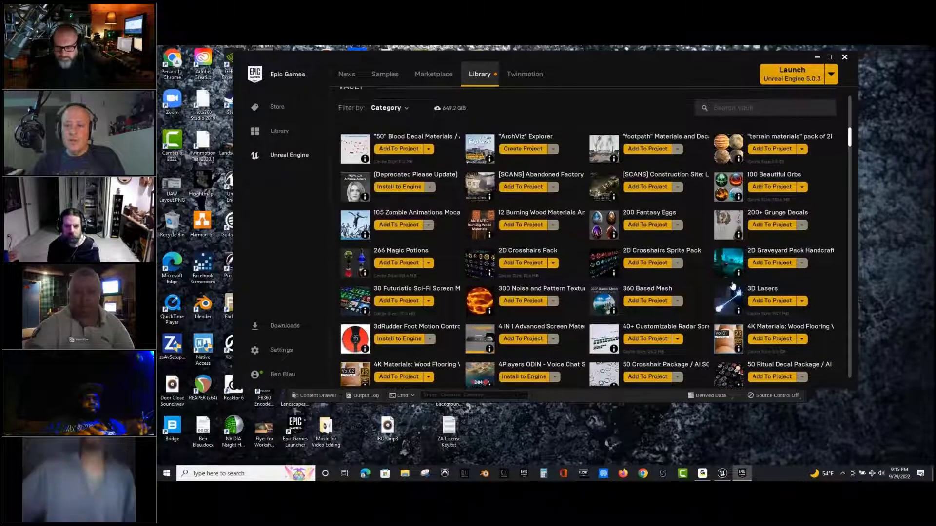
scroll(759, 243, "up", 4)
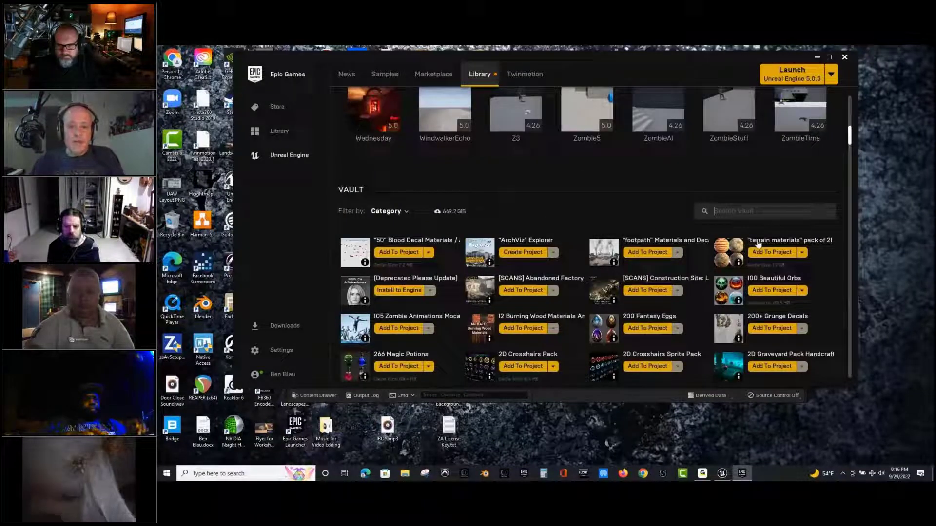
type("ey")
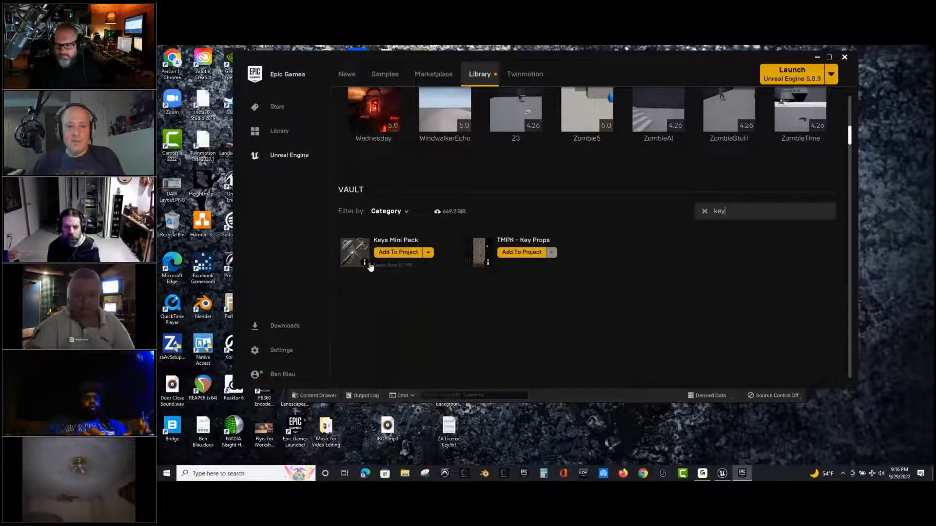
Check the engine compatibility of the Keys Mini Pack and return to the Vault search in the Library.
mouse_move(365, 265)
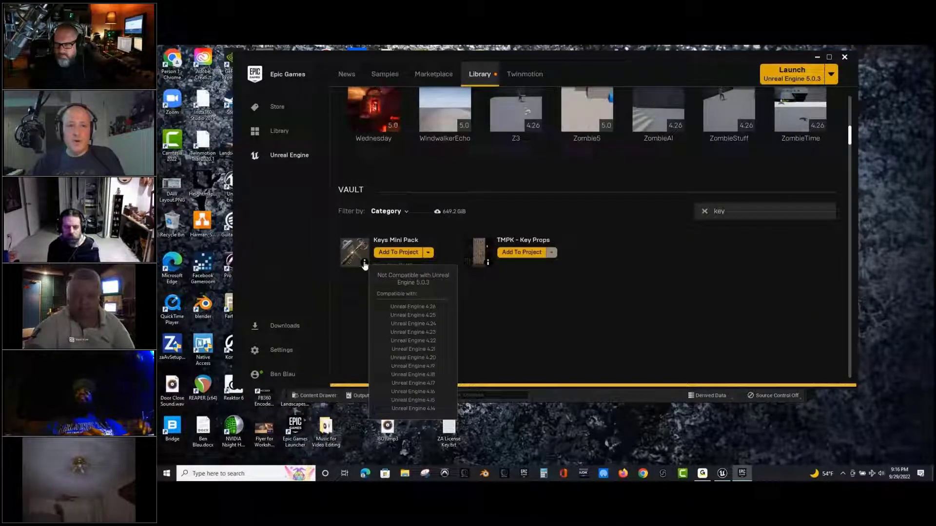
left_click(365, 265)
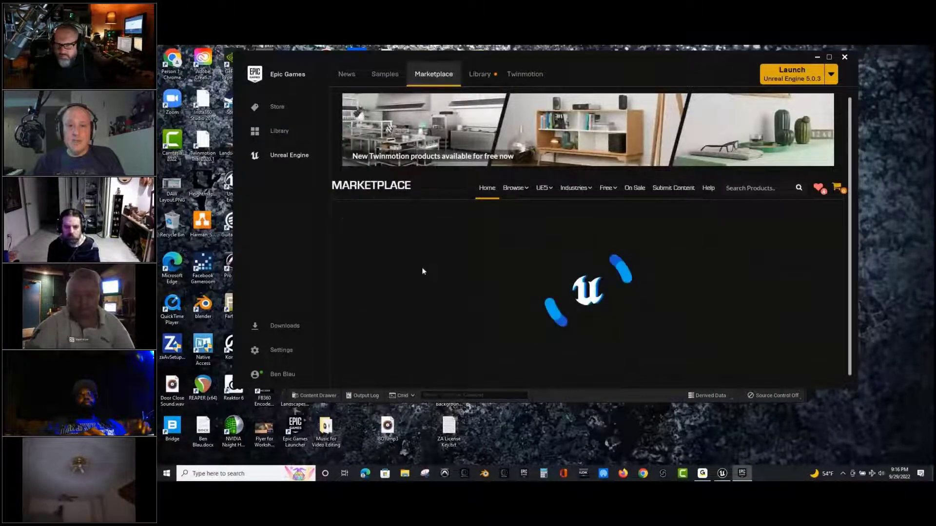
left_click(479, 74)
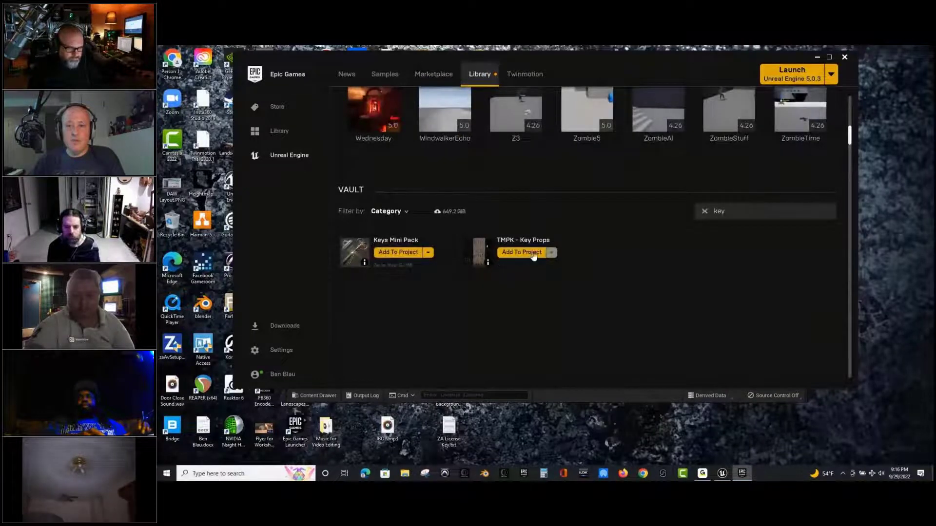
Add the TMPK - Key Props asset to the UED_01 project, filtering the project list by "UED".
left_click(533, 253)
left_click(569, 143)
type("u")
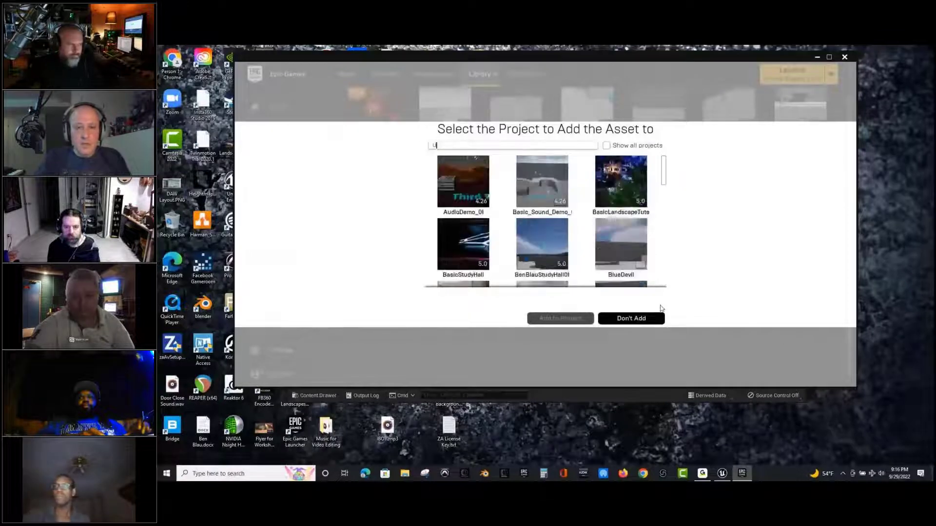
type("ED")
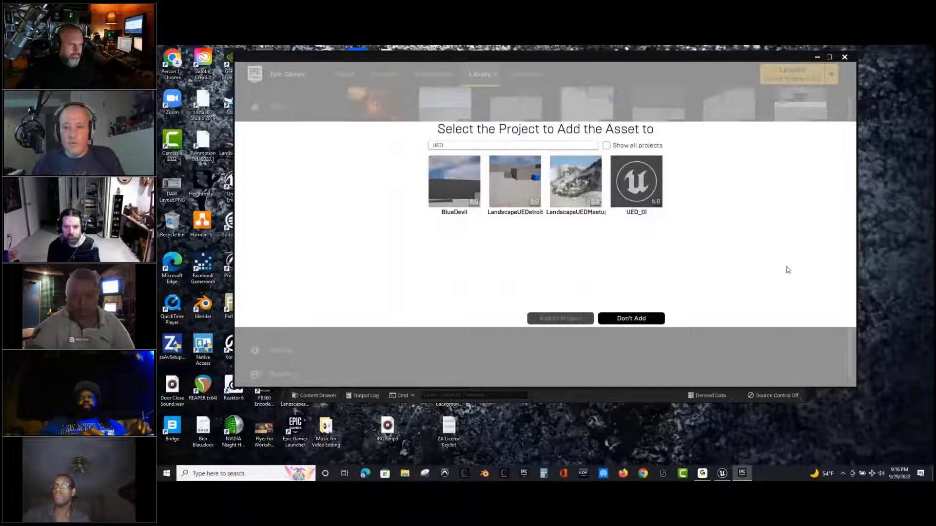
left_click(636, 181)
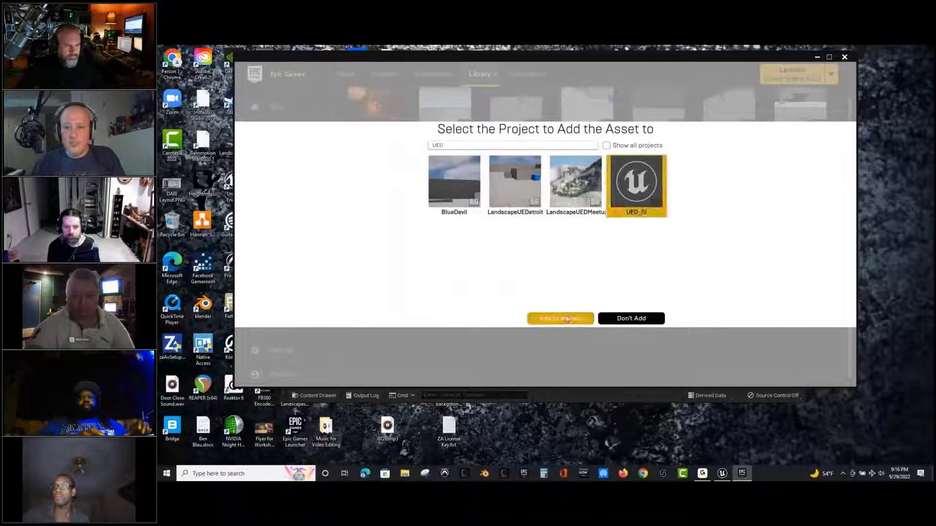
left_click(560, 318)
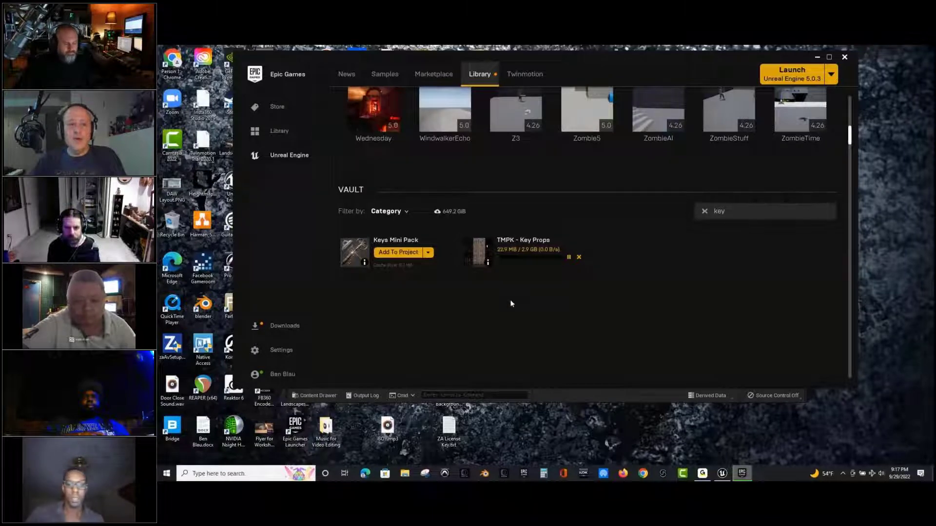
Check the TMPK - Key Props download progress, and switch back to the Unreal Editor with its window maximized.
left_click(284, 326)
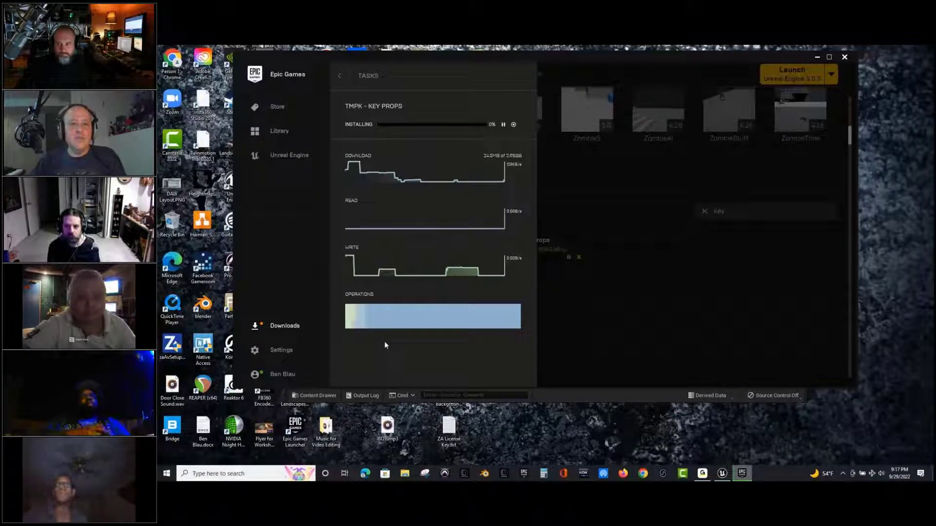
left_click(577, 288)
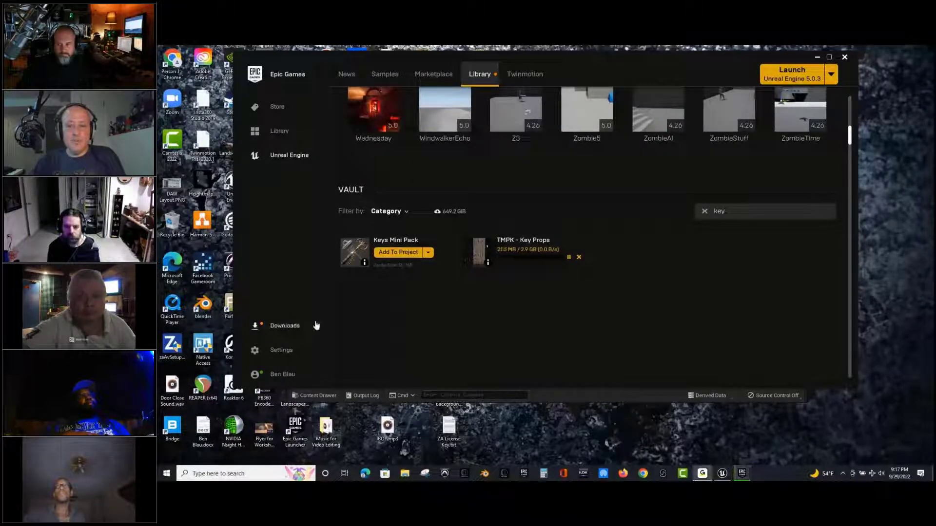
key("alt+Tab")
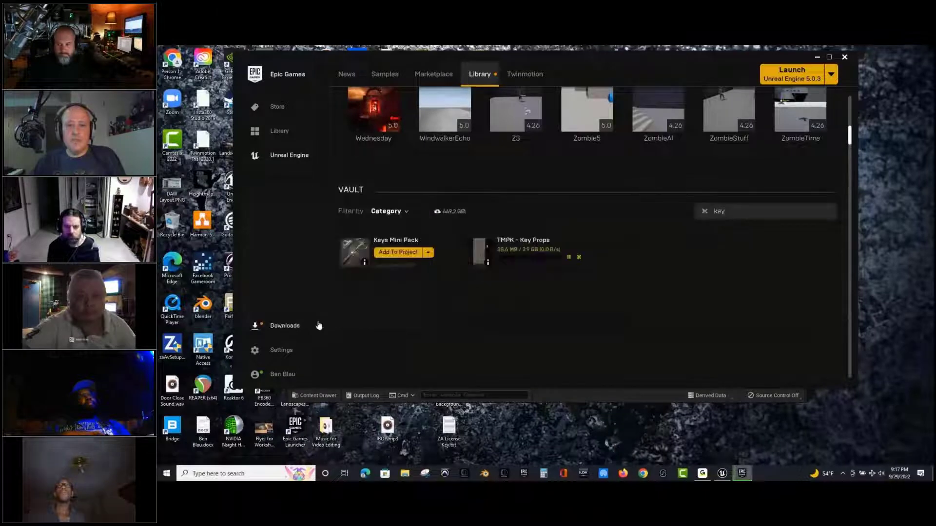
key("alt+Tab")
key("alt+Tab")
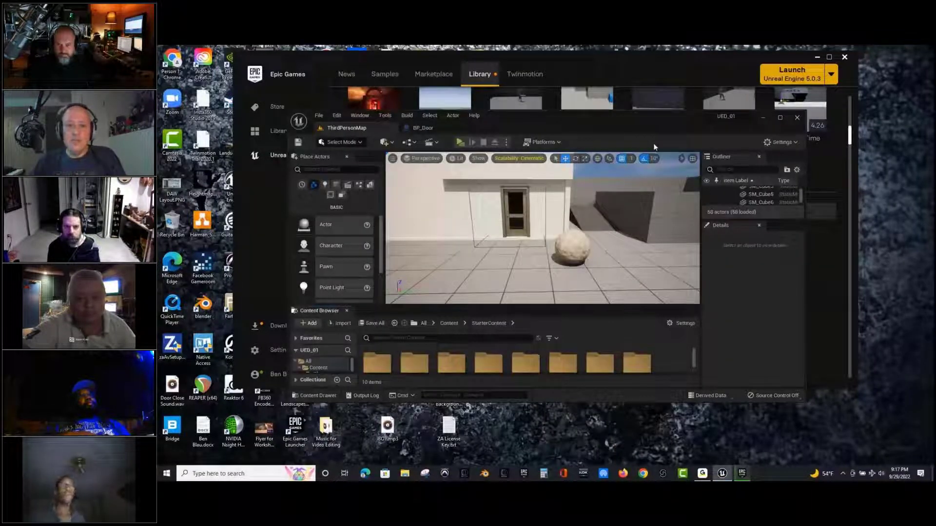
left_click(780, 118)
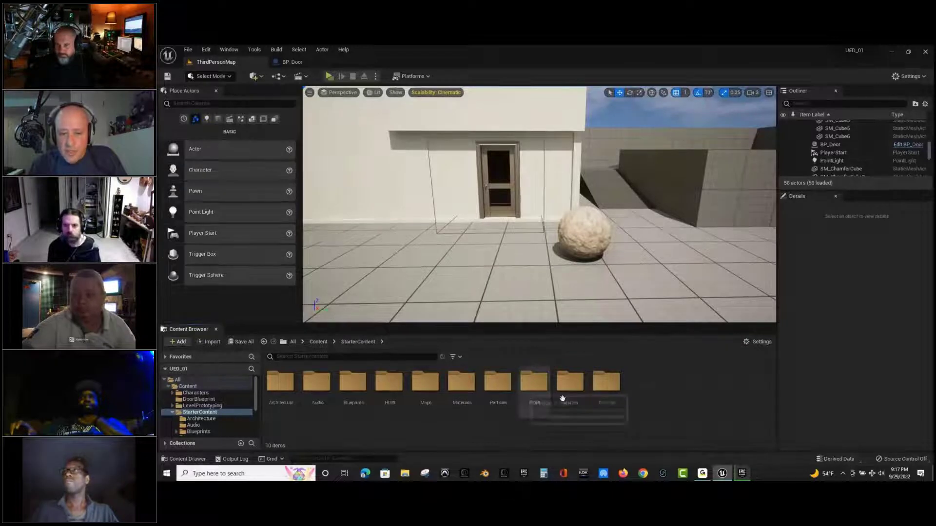
Try placing the SM_Statue prop from the StarterContent Props folder on the raised platform, and delete it from the level.
double_click(541, 381)
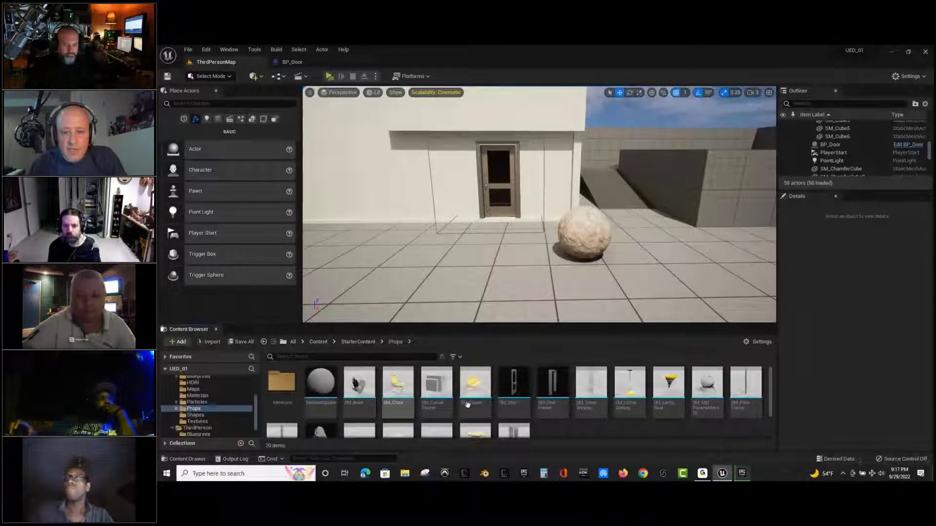
scroll(467, 403, "down", 1)
left_click(437, 401)
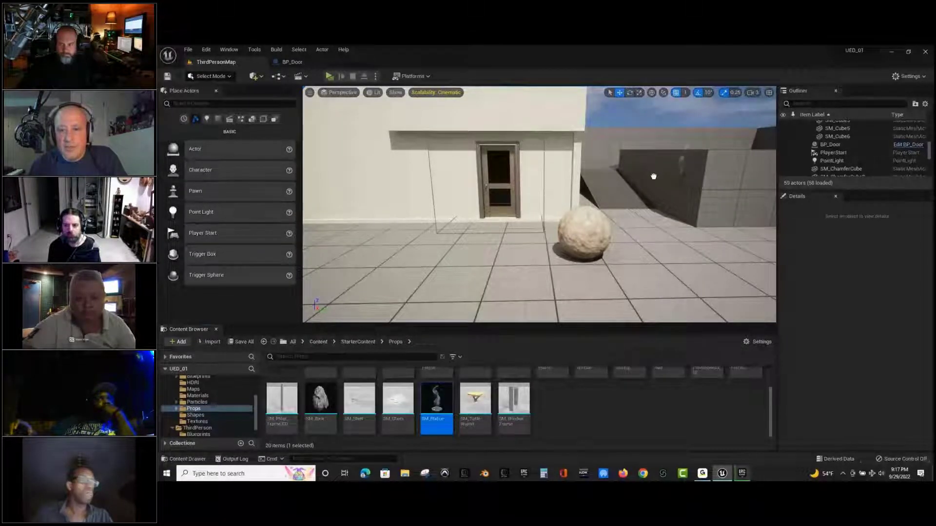
left_click_drag(601, 171, 601, 171)
right_click_drag(601, 171, 616, 192)
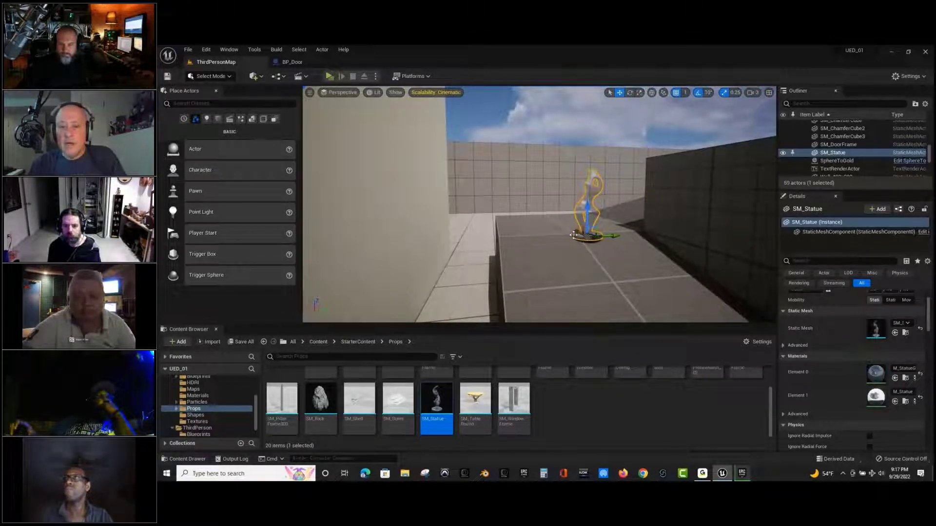
left_click_drag(573, 235, 551, 224)
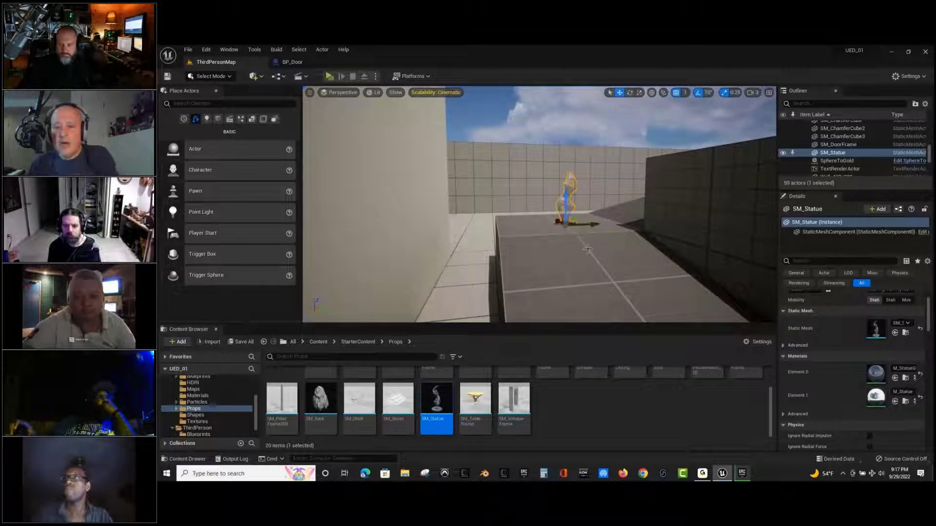
key("Delete")
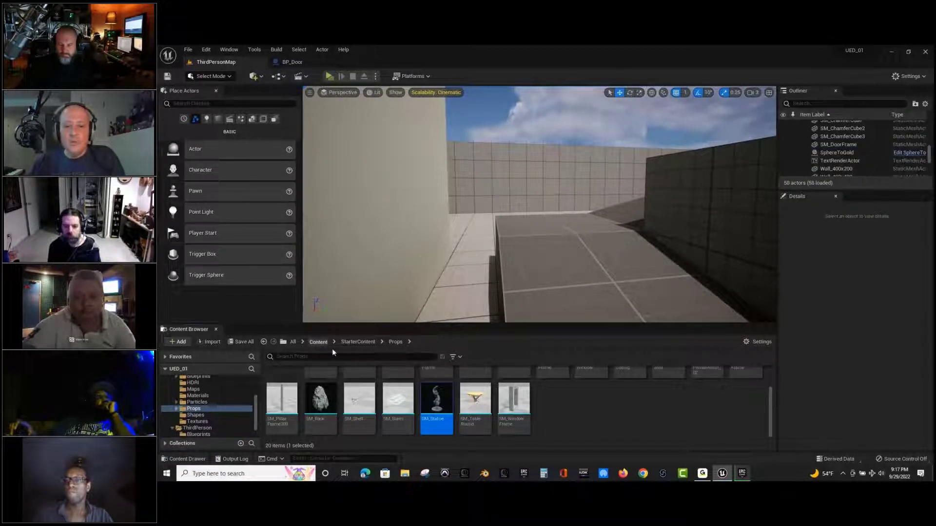
Create a new folder named KeyBlueprint in the project's Content folder.
left_click(319, 341)
right_click(534, 399)
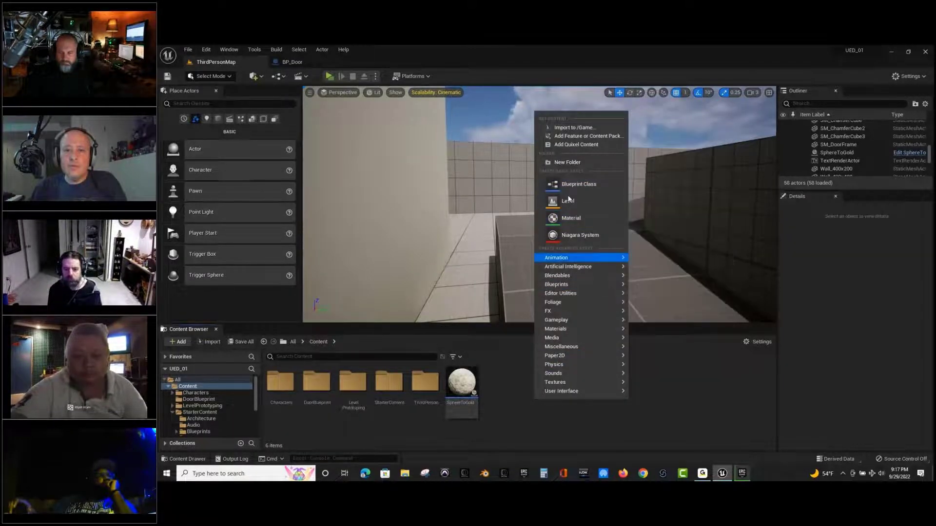
left_click(566, 163)
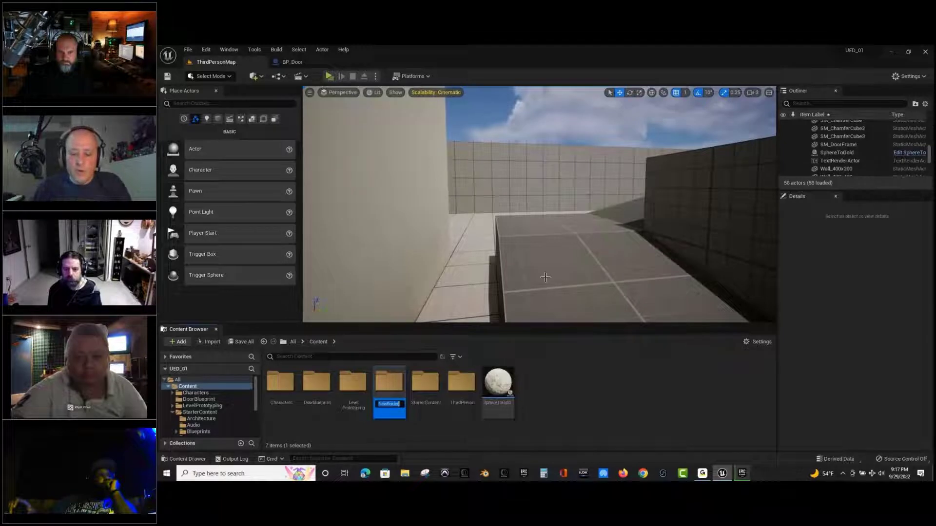
type("Ke")
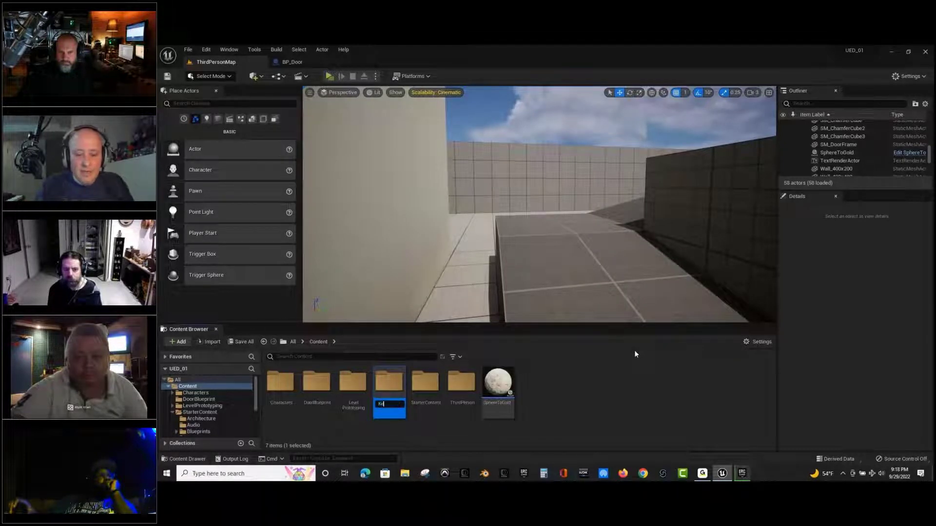
type("yBlueprint")
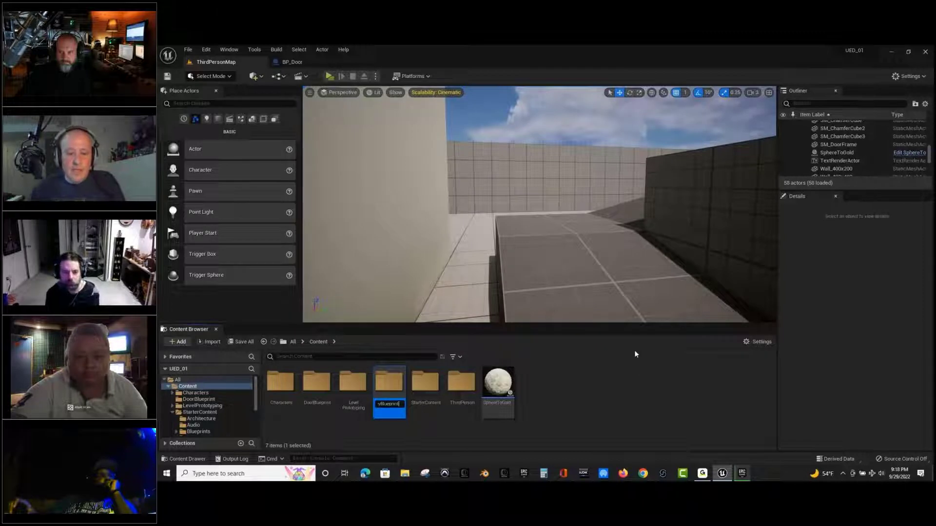
key("Return")
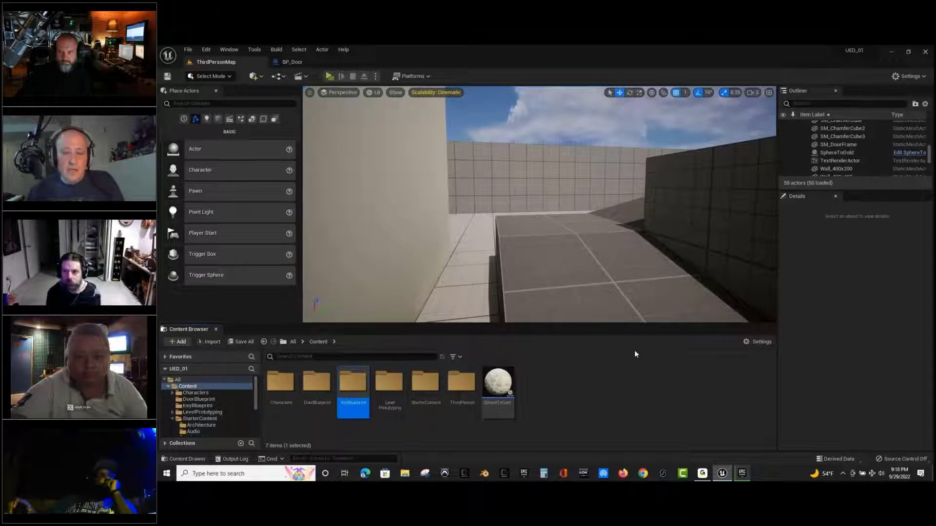
Create an Actor Blueprint class named BP_Key inside the KeyBlueprint folder.
double_click(352, 383)
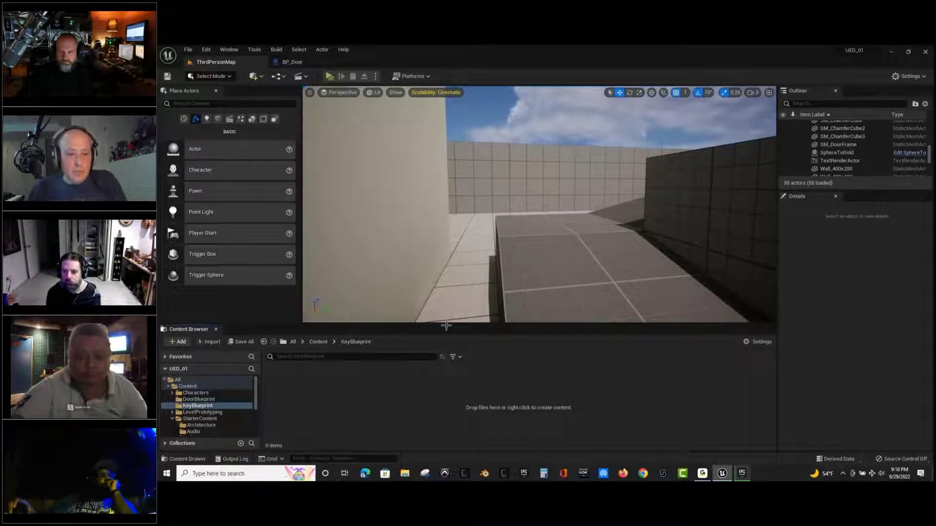
right_click(320, 407)
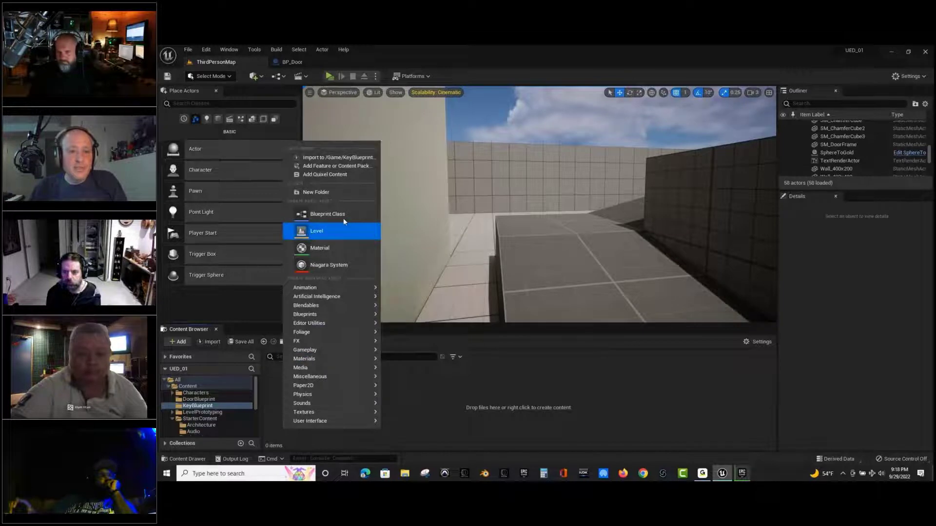
left_click(345, 218)
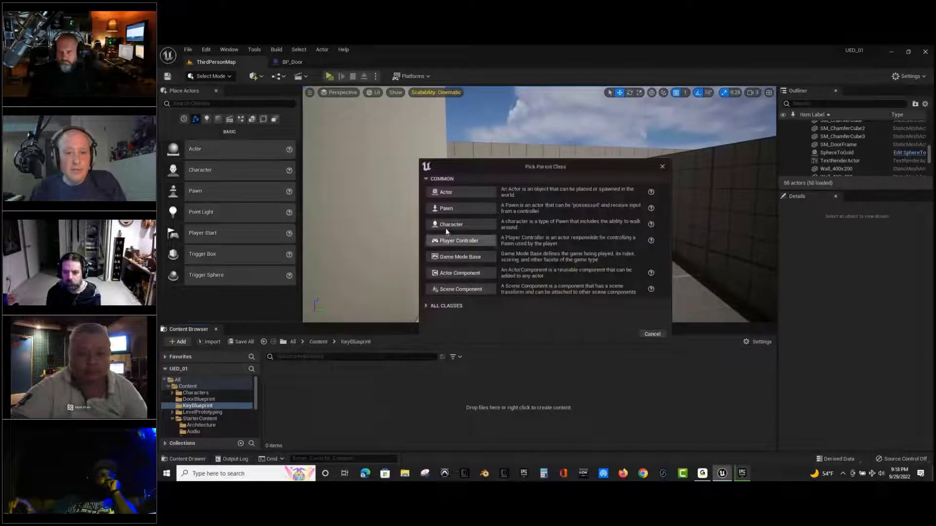
left_click(462, 194)
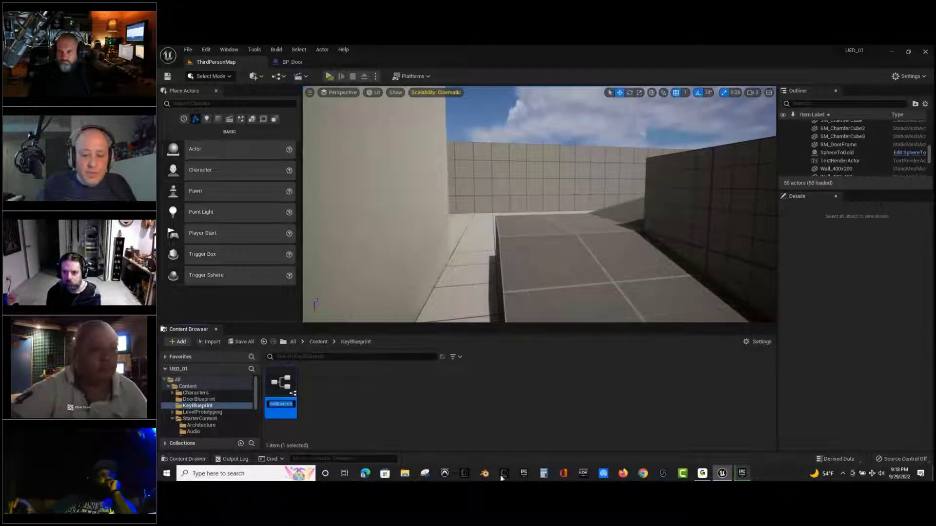
type("BP_Key")
key("Return")
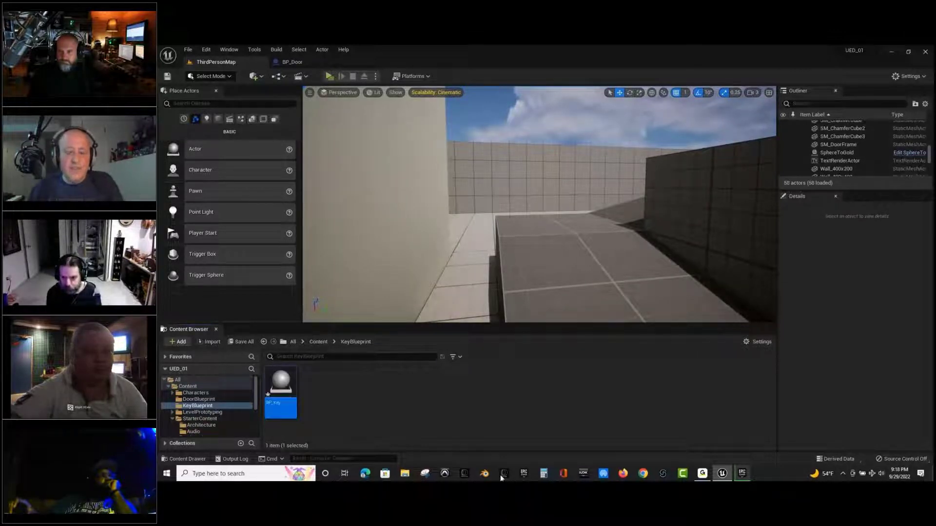
Open BP_Key for editing and add a Static Mesh component to it.
double_click(278, 407)
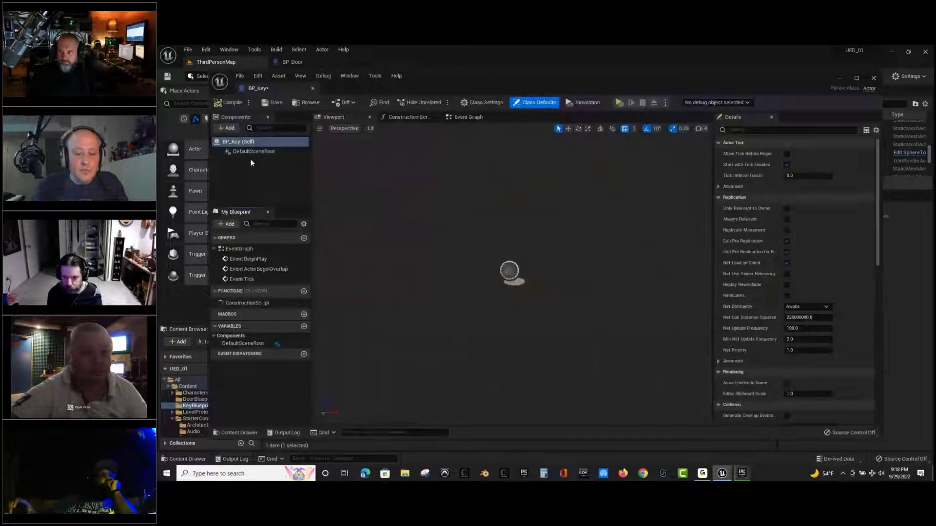
left_click(227, 128)
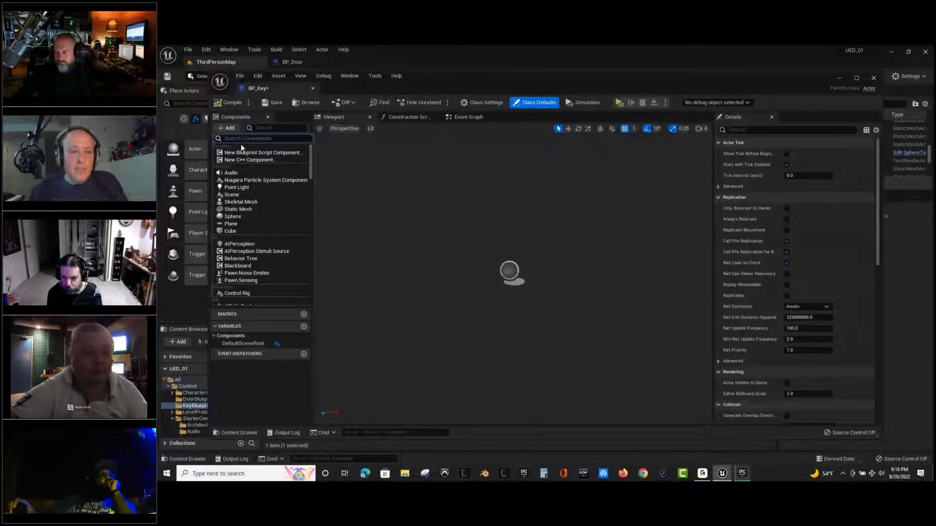
type("static")
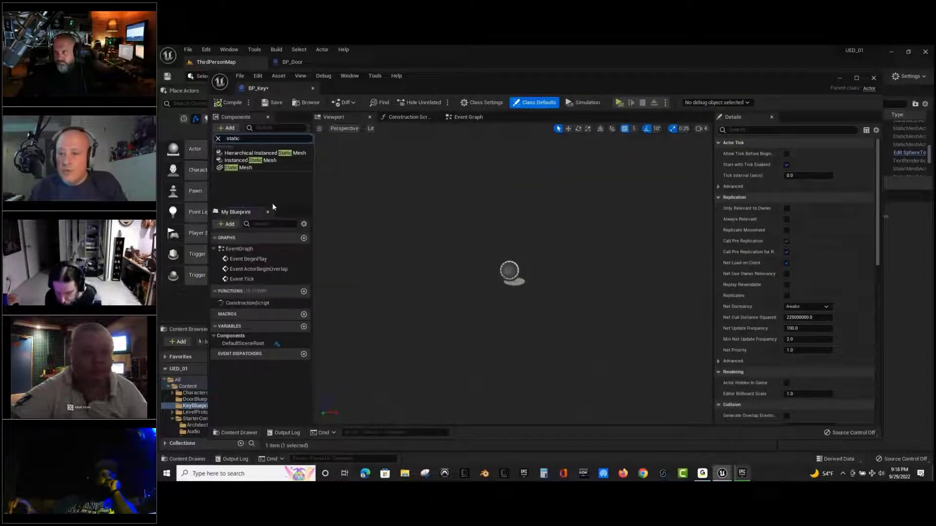
key("Return")
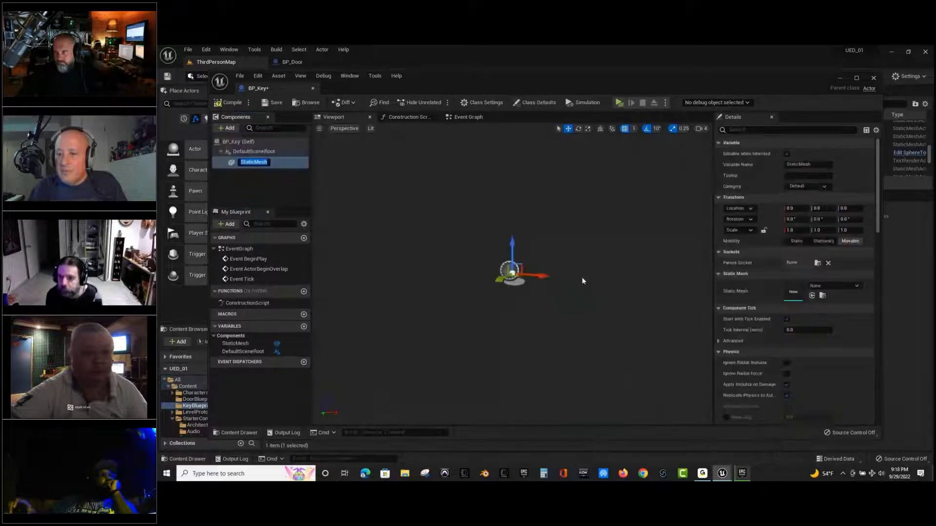
Assign the SM_Statue mesh to BP_Key's StaticMesh component.
left_click(833, 288)
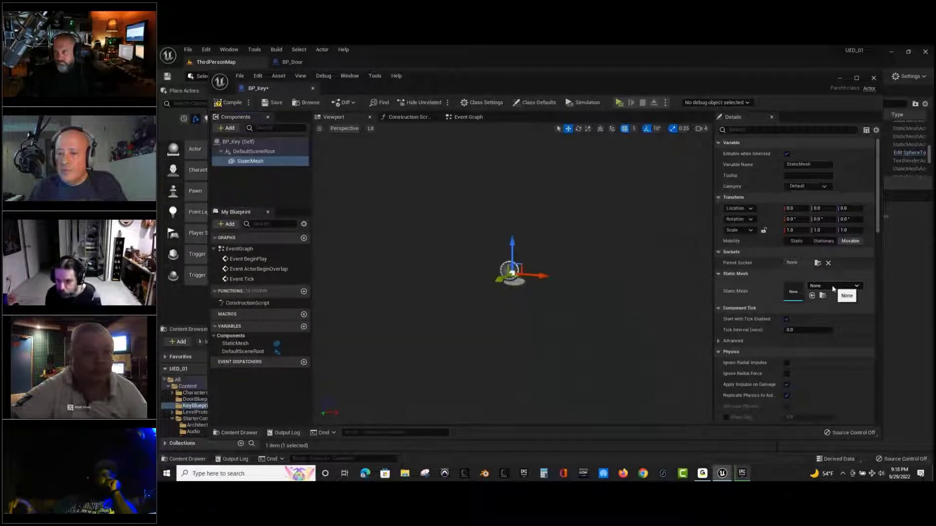
left_click(833, 288)
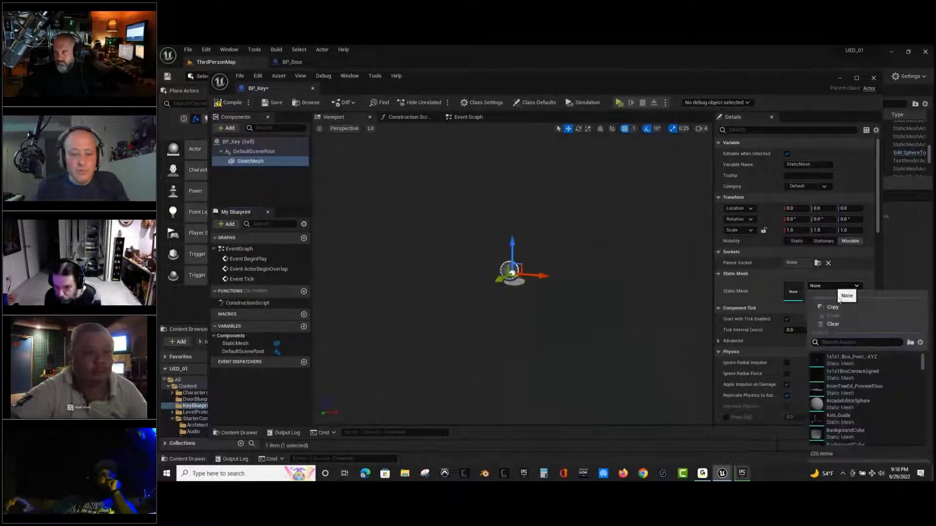
type("static")
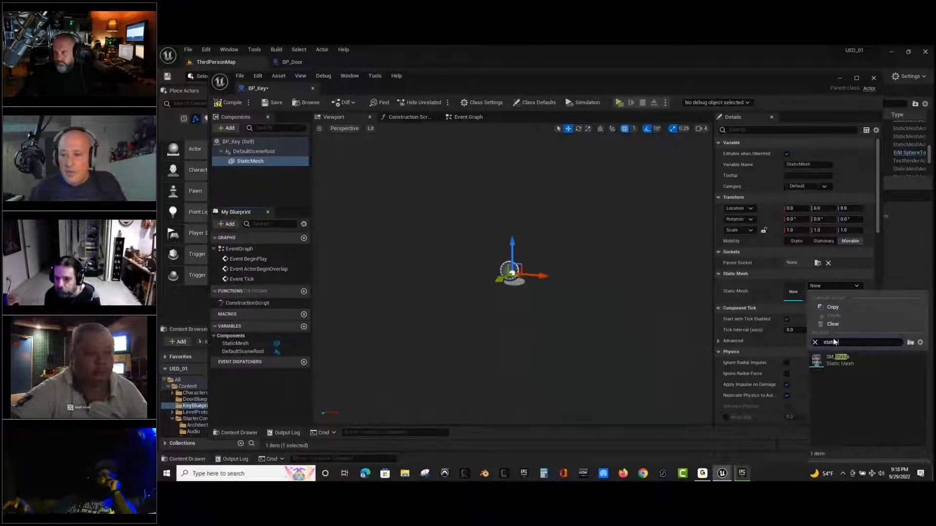
left_click(840, 360)
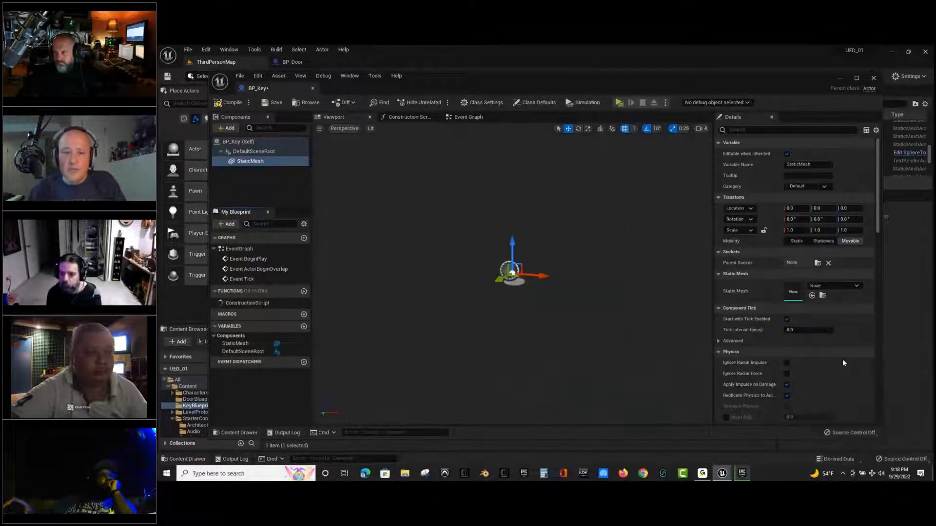
right_click_drag(654, 254, 626, 227)
Try adding a Sphere Collision component under BP_Key's StaticMesh, and delete it.
left_click(227, 128)
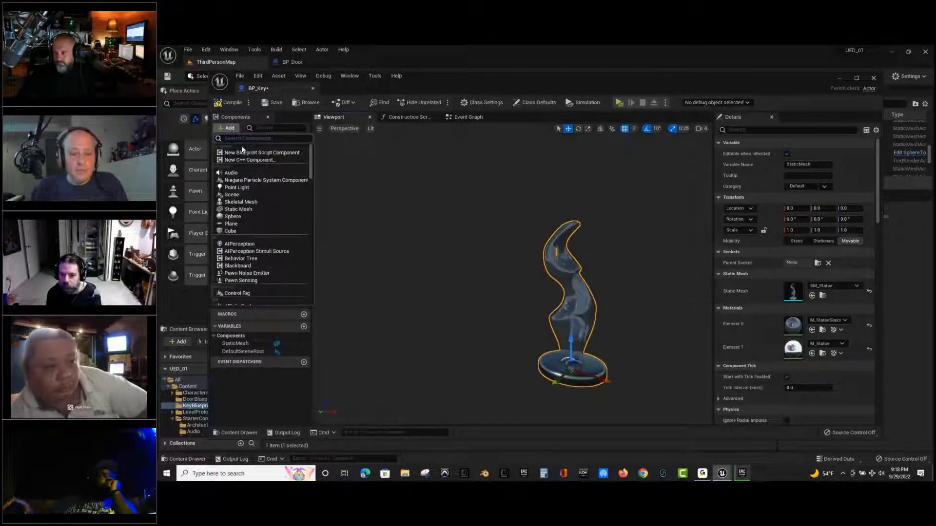
type("collision")
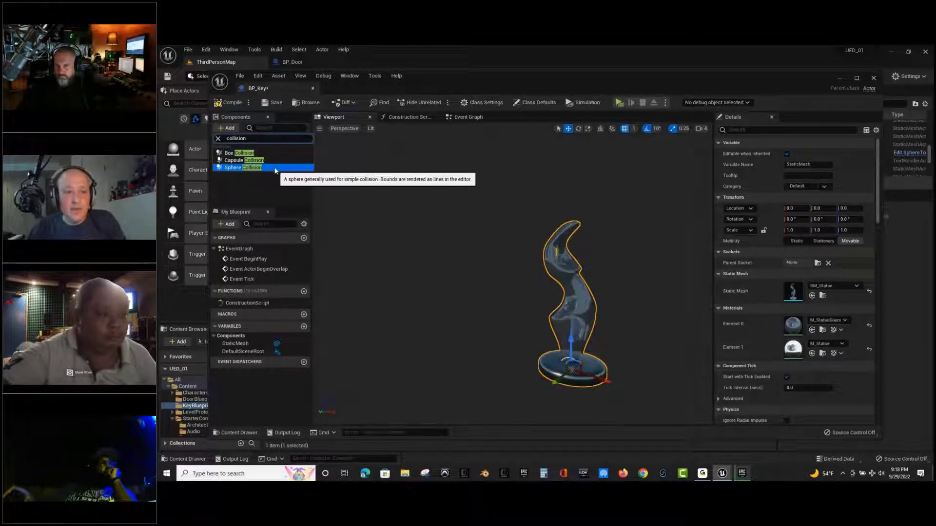
left_click(276, 168)
left_click(253, 181)
right_click_drag(469, 255, 480, 264)
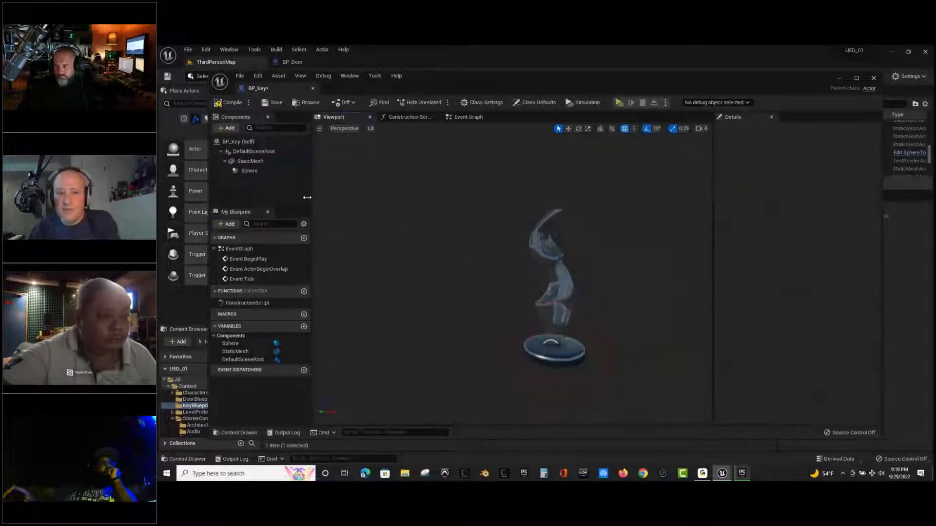
left_click(260, 173)
key("Delete")
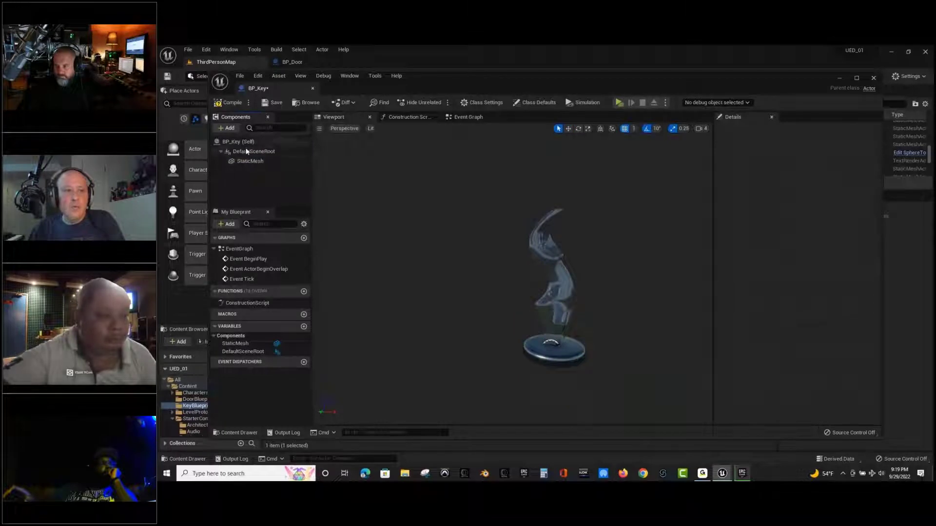
Add a Box Collision component directly under BP_Key's DefaultSceneRoot, keeping the name Box.
left_click(250, 152)
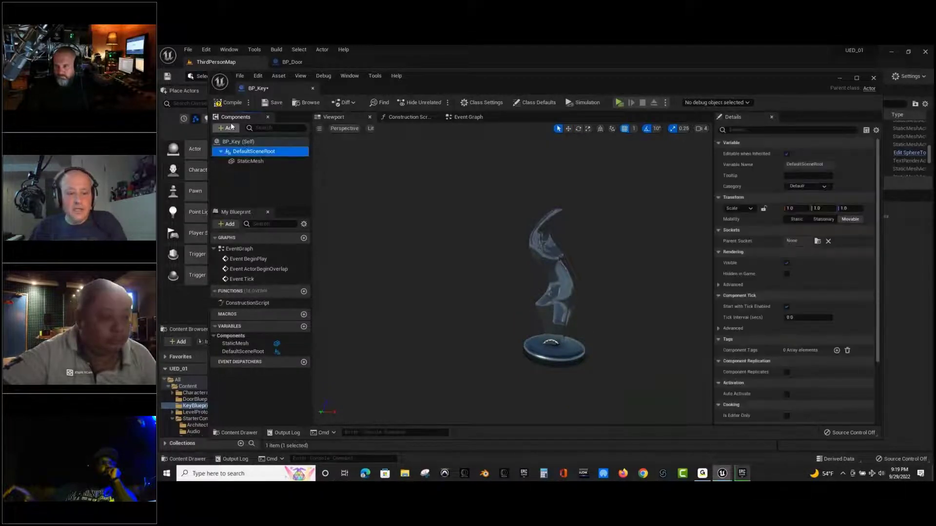
left_click(228, 127)
type("collision")
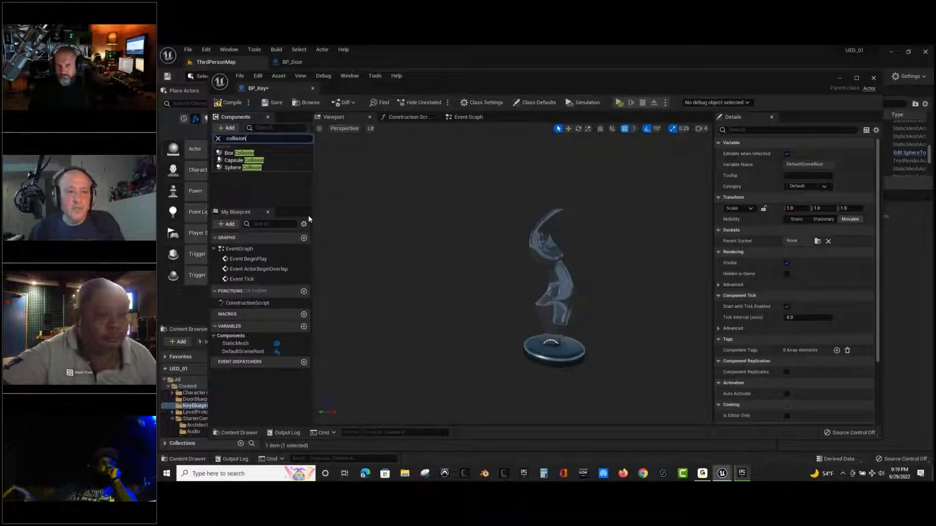
left_click(241, 153)
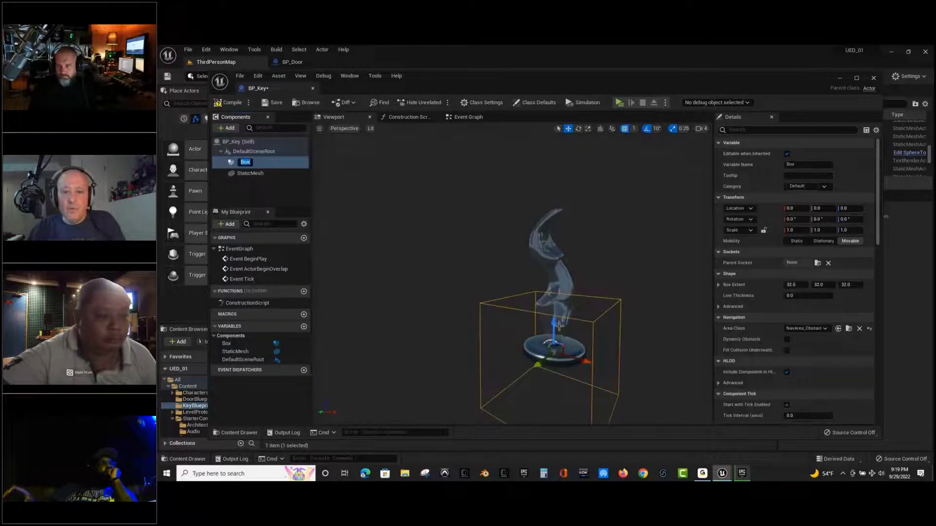
key("Return")
Raise the Box collision to a Z location of 34 and scale it uniformly to about 2.09 so it encloses the statue.
left_click_drag(554, 323, 560, 269)
mouse_move(559, 267)
right_mouse_down()
mouse_move(452, 260)
mouse_move(559, 265)
right_mouse_up()
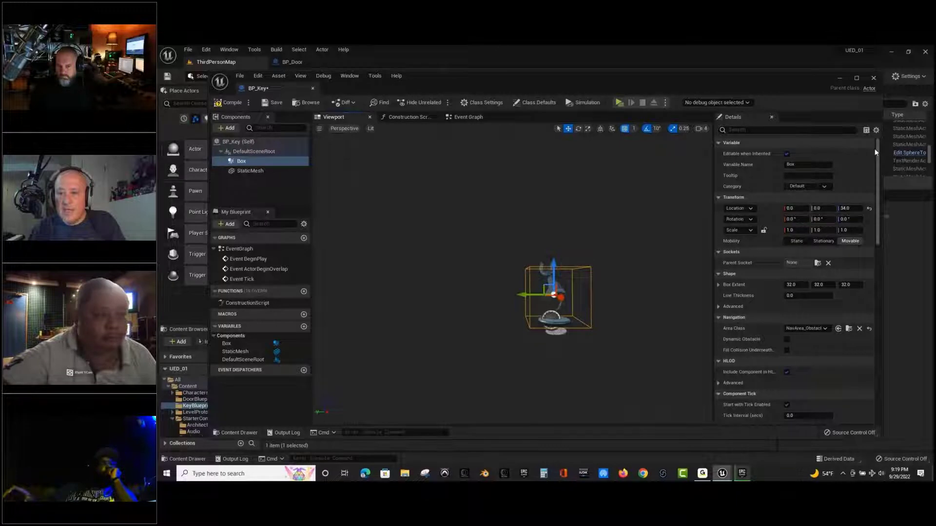
left_click(764, 230)
left_click_drag(799, 229, 929, 263)
right_click_drag(532, 295, 384, 250)
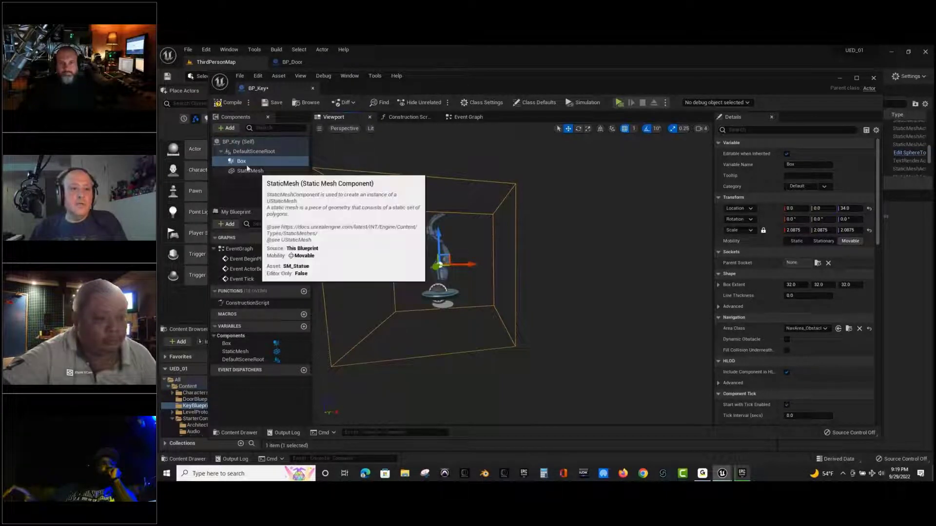
Delete the three default event nodes from BP_Key's Event Graph and select the Box component.
left_click(467, 117)
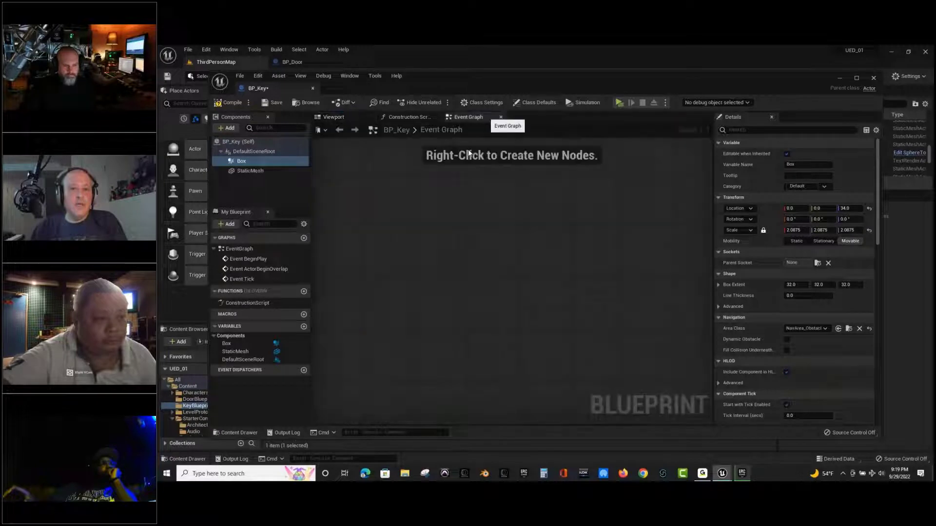
left_click(626, 395)
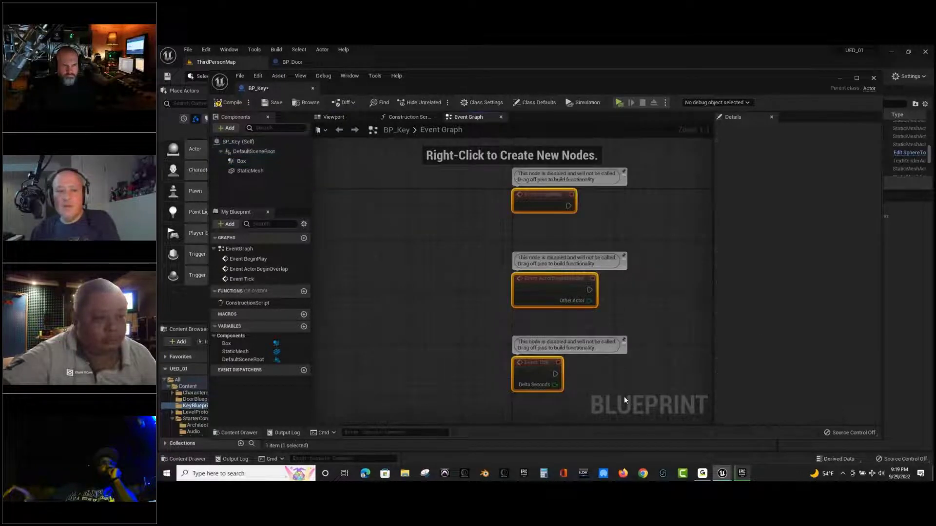
left_click(245, 161)
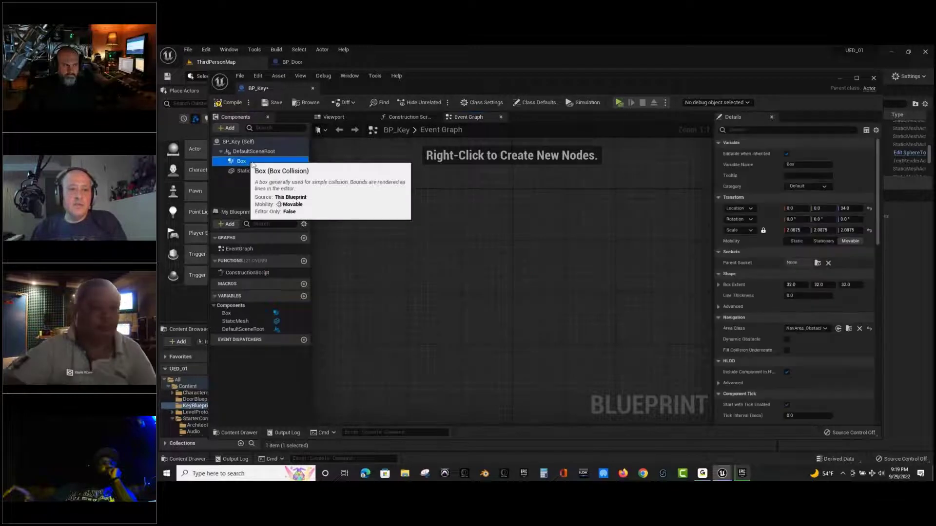
Add an On Component Begin Overlap event for Box and run it into a Cast To BP_ThirdPersonCharacter, with Other Actor as the object.
right_click(245, 161)
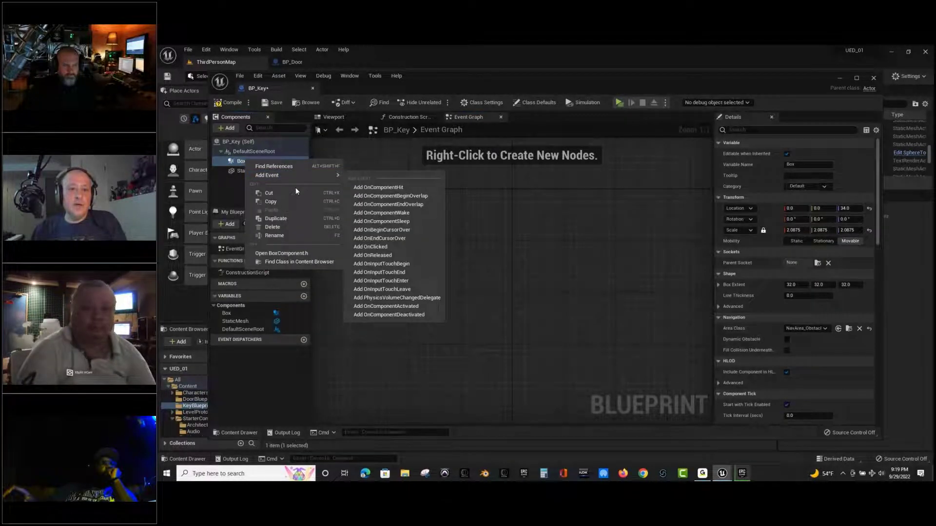
left_click(419, 196)
left_click_drag(435, 224, 471, 227)
type("cast to t")
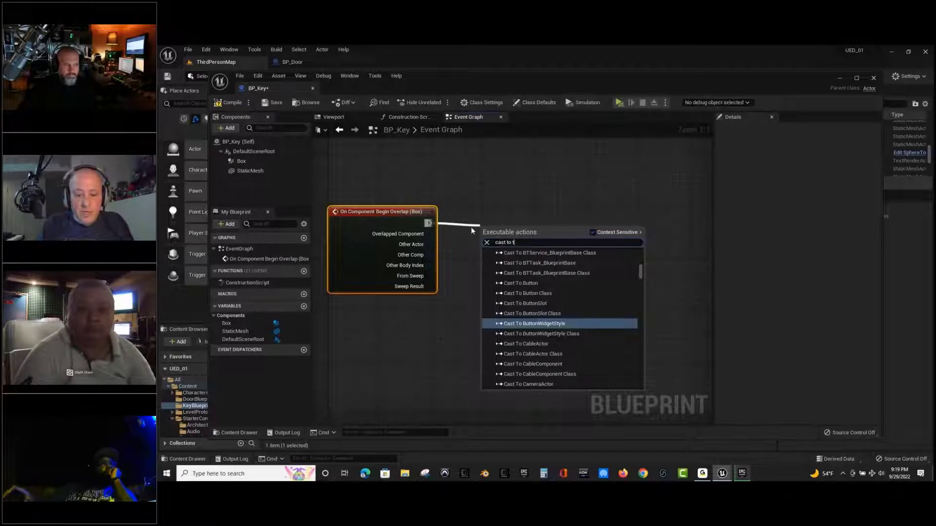
key("BackSpace")
type("BP_")
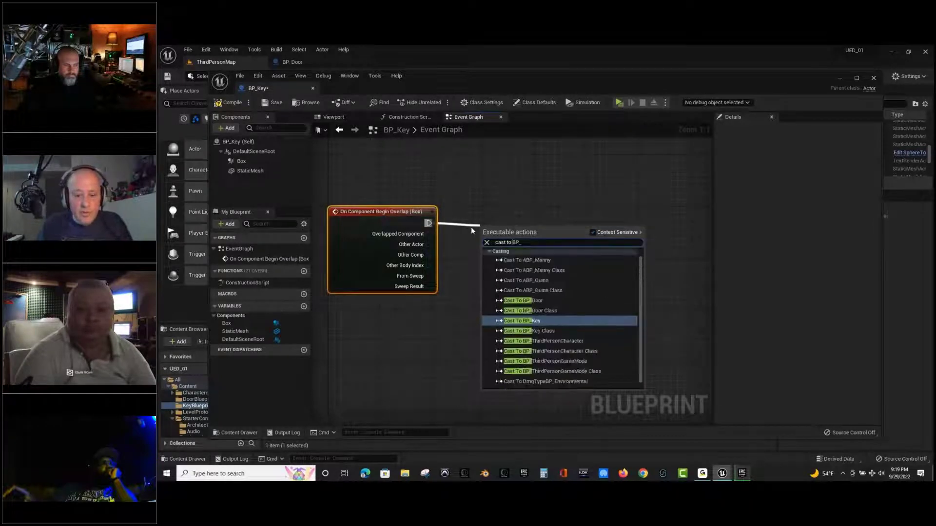
type("Th")
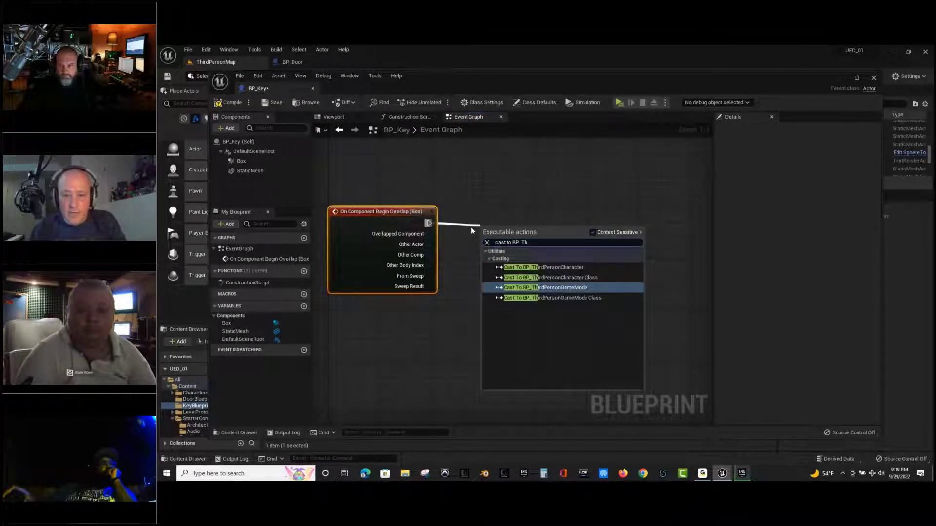
left_click(532, 267)
left_click_drag(522, 231, 535, 212)
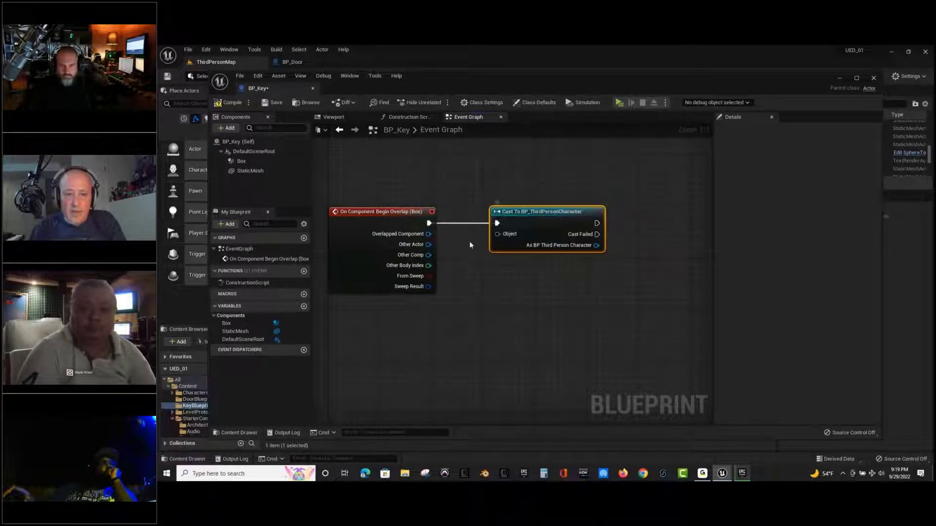
left_click_drag(428, 244, 501, 215)
right_click_drag(544, 287, 456, 317)
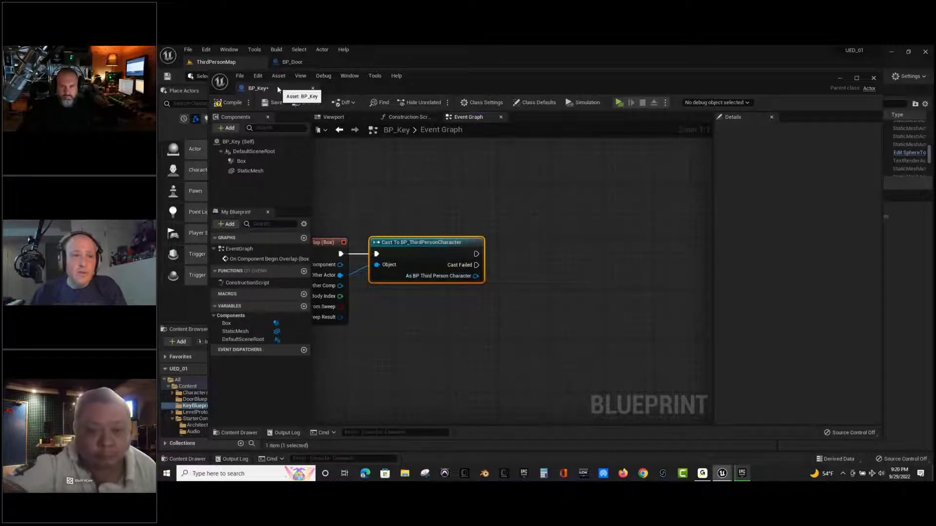
Dock the BP_Key editor in the main window and open BP_ThirdPersonCharacter from the ThirdPerson Blueprints folder.
left_click(313, 88)
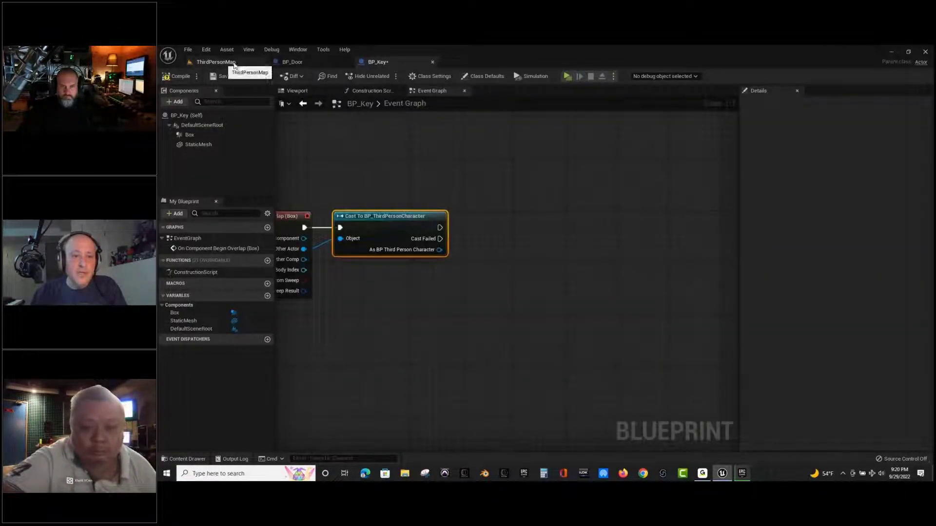
left_click(235, 59)
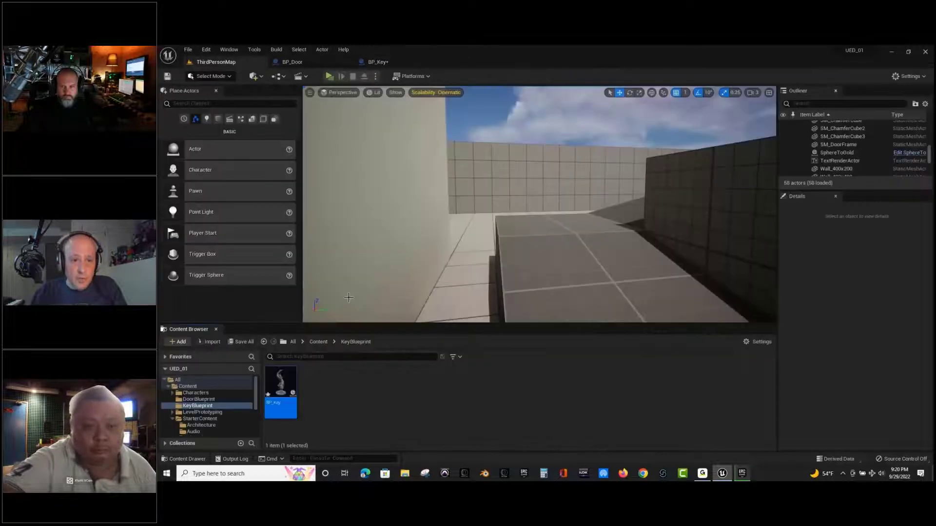
left_click(319, 341)
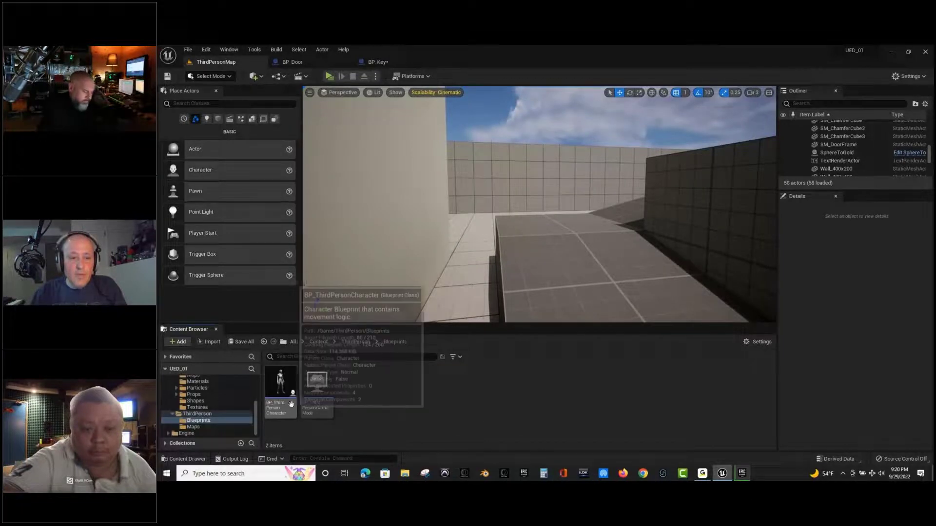
double_click(291, 404)
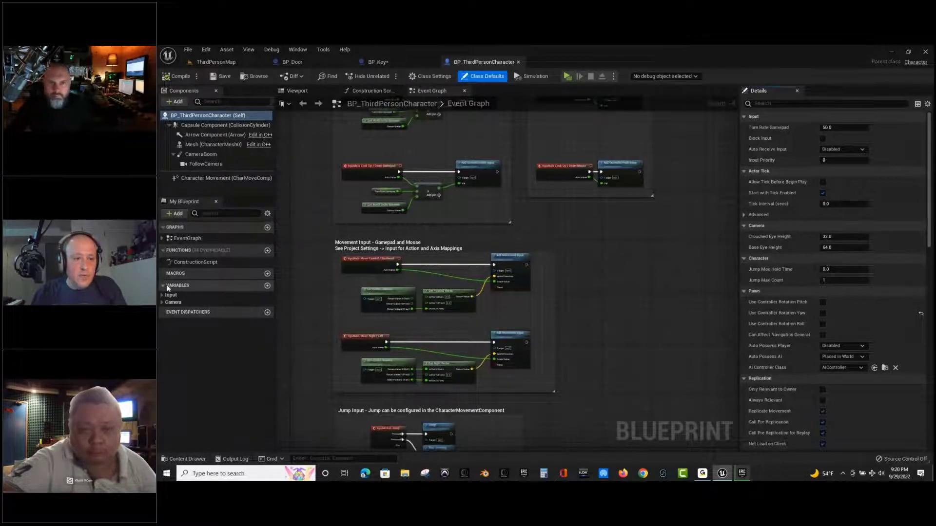
Add a Boolean variable named HasKey? to BP_ThirdPersonCharacter, and compile and save the Blueprint.
left_click(267, 286)
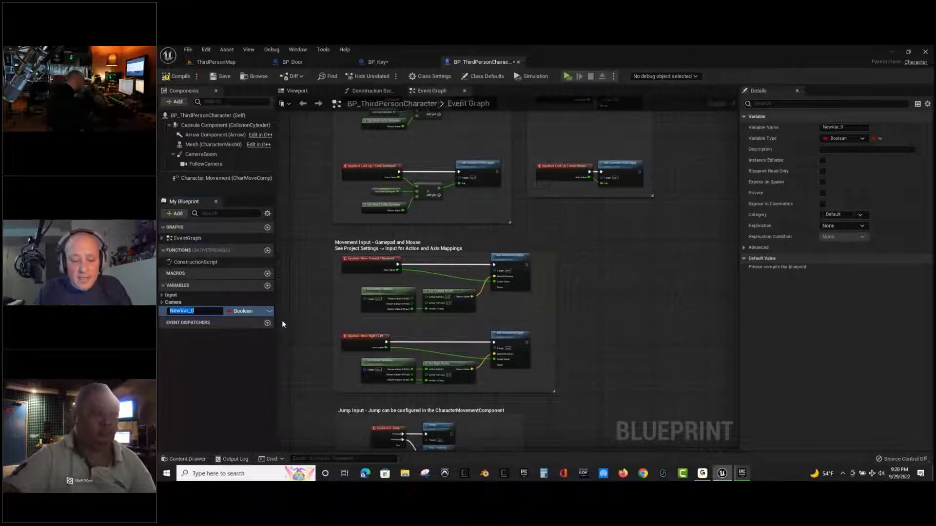
type("HasKey?")
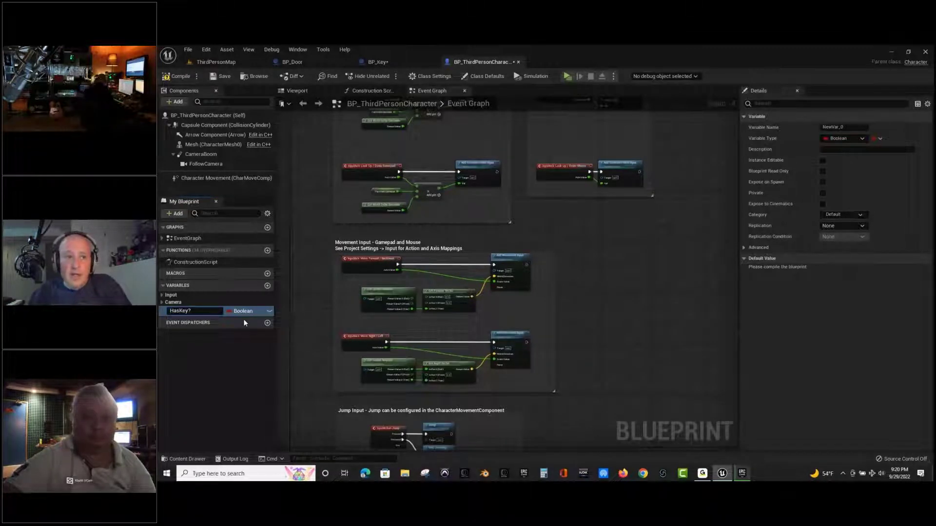
left_click(224, 78)
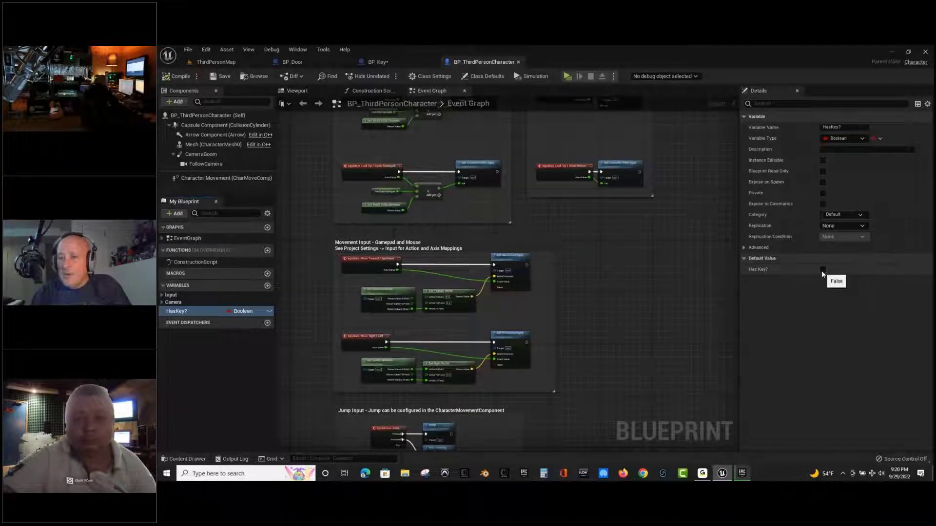
right_click_drag(696, 315, 697, 174)
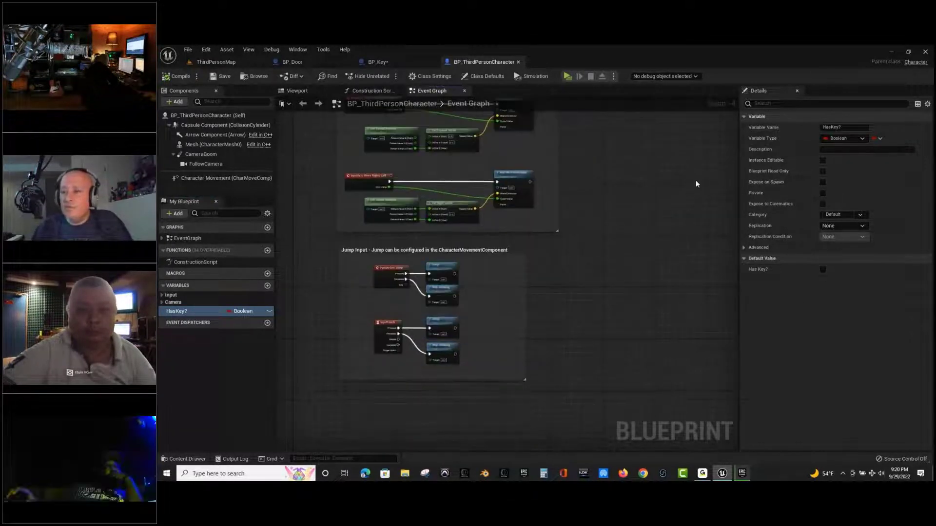
scroll(696, 183, "down", 1)
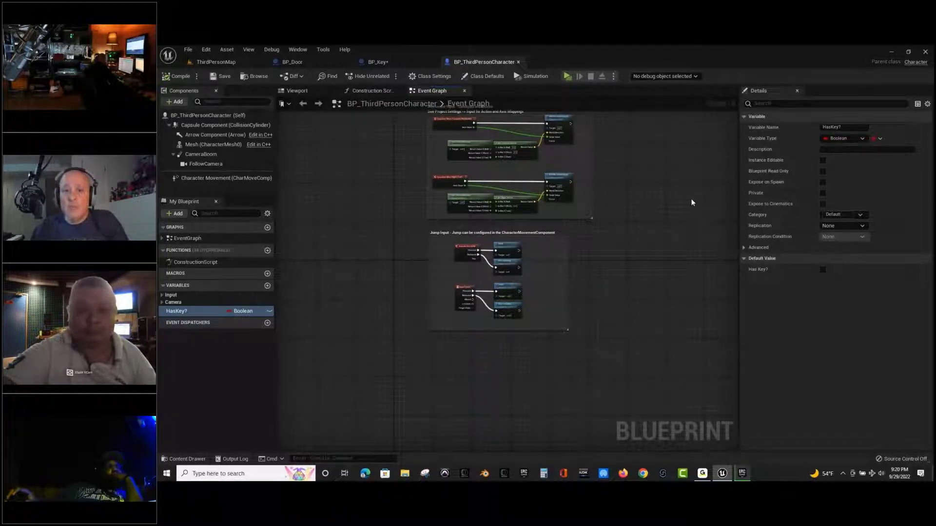
right_click_drag(696, 199, 635, 211)
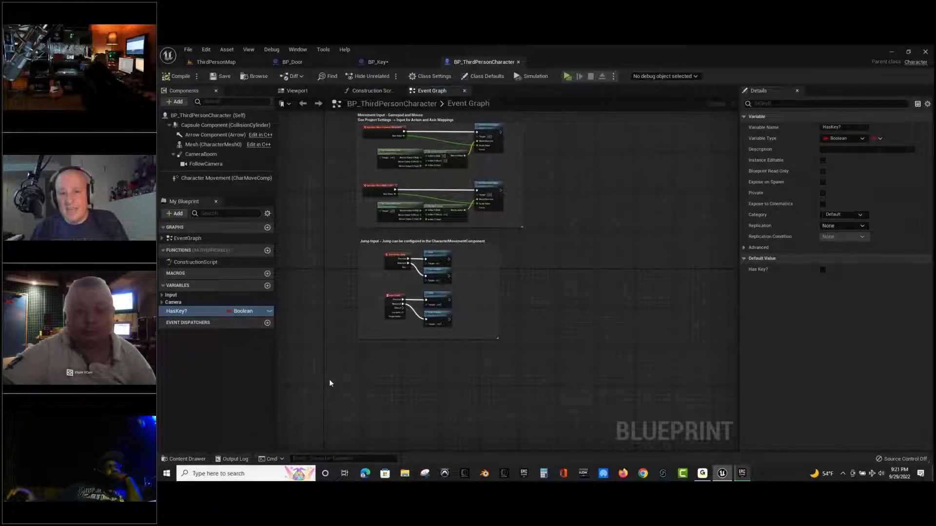
In BP_Key, add a Set Has Key? node targeting the cast character, run it after the cast, and set Has Key? to true.
left_click(380, 62)
right_click_drag(401, 150, 543, 132)
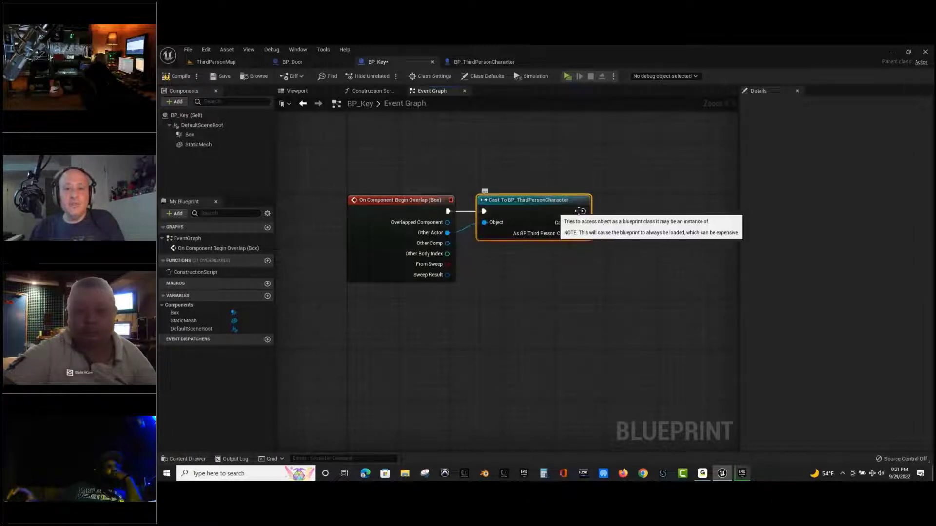
right_click_drag(642, 210, 555, 229)
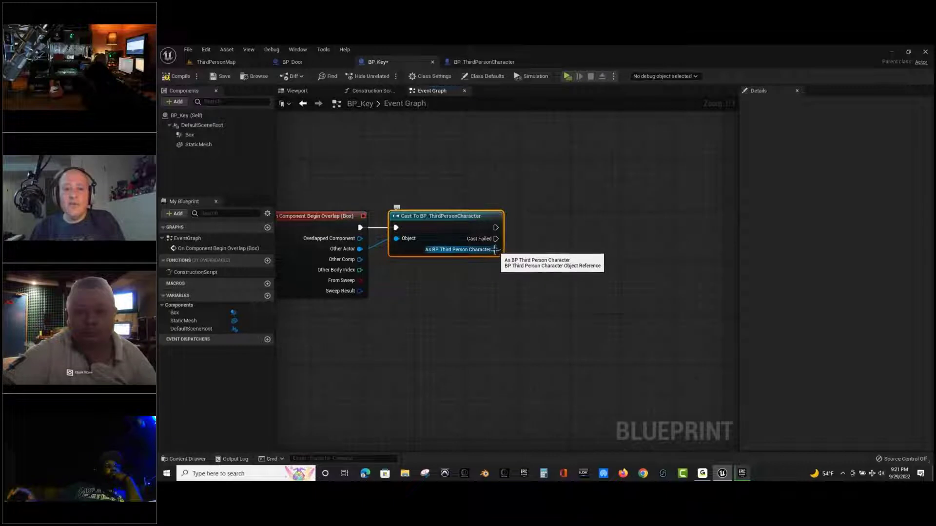
left_click_drag(495, 249, 578, 229)
type("s")
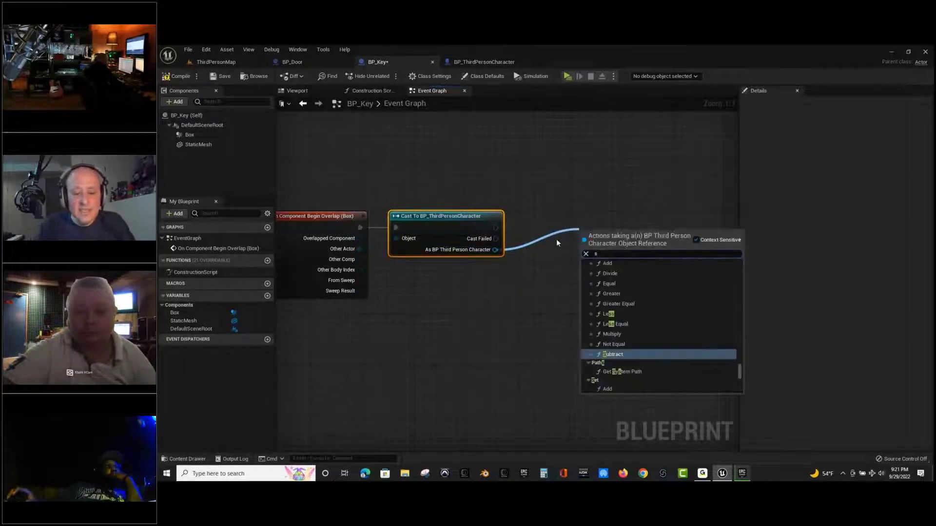
type("et has key")
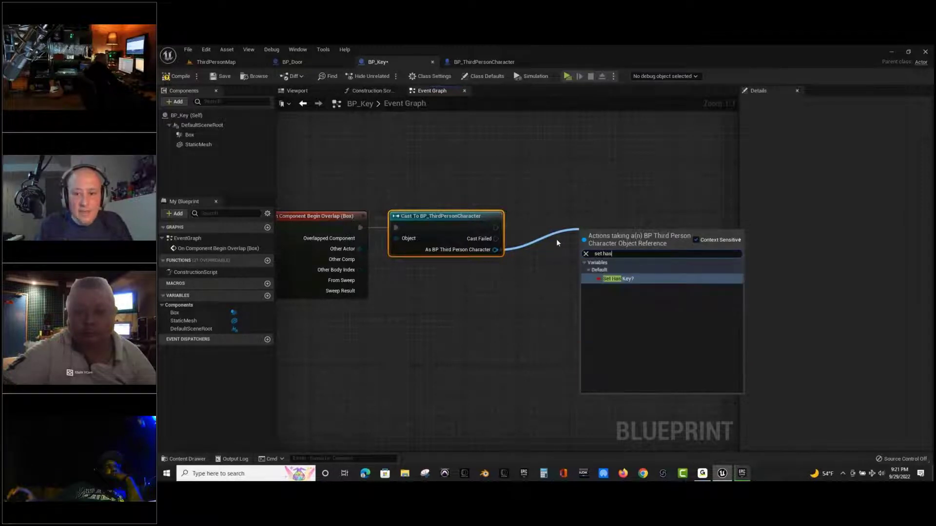
left_click(619, 279)
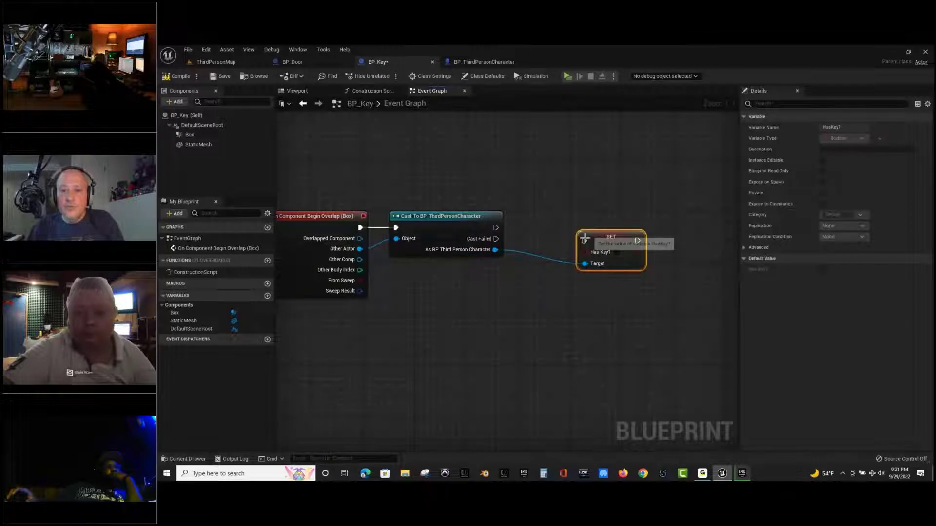
left_click_drag(612, 236, 567, 222)
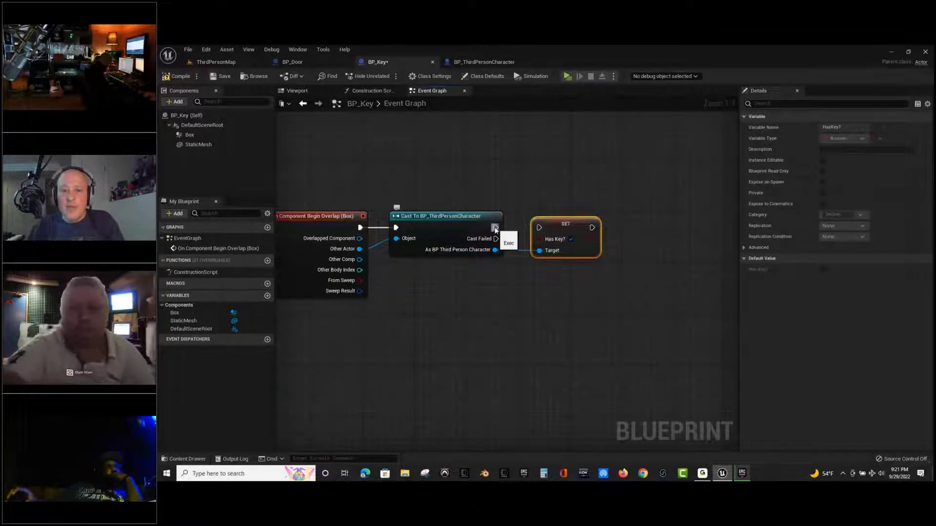
left_click_drag(496, 227, 538, 228)
left_click(571, 239)
Add a Destroy Actor node after the Set Has Key? node with self as target, and compile and save BP_Key.
right_click_drag(647, 244, 376, 244)
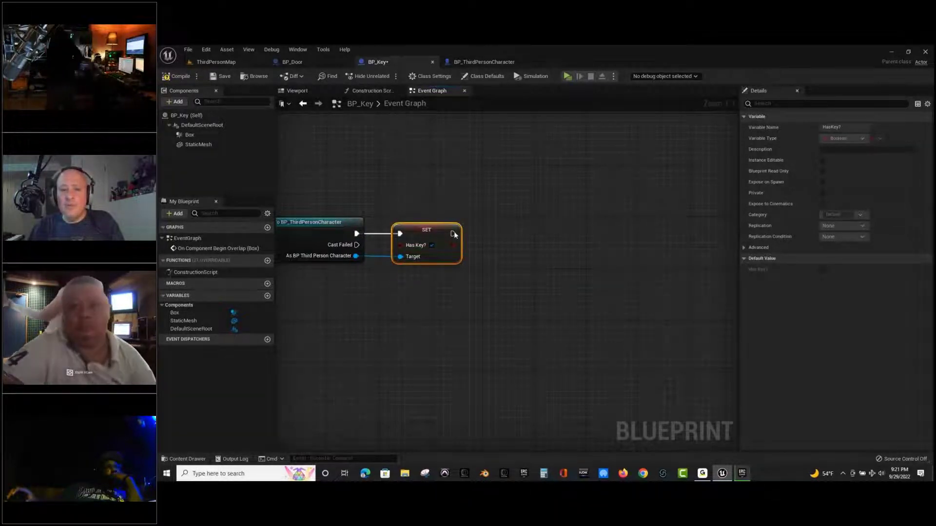
left_click_drag(452, 234, 523, 236)
type("destroy")
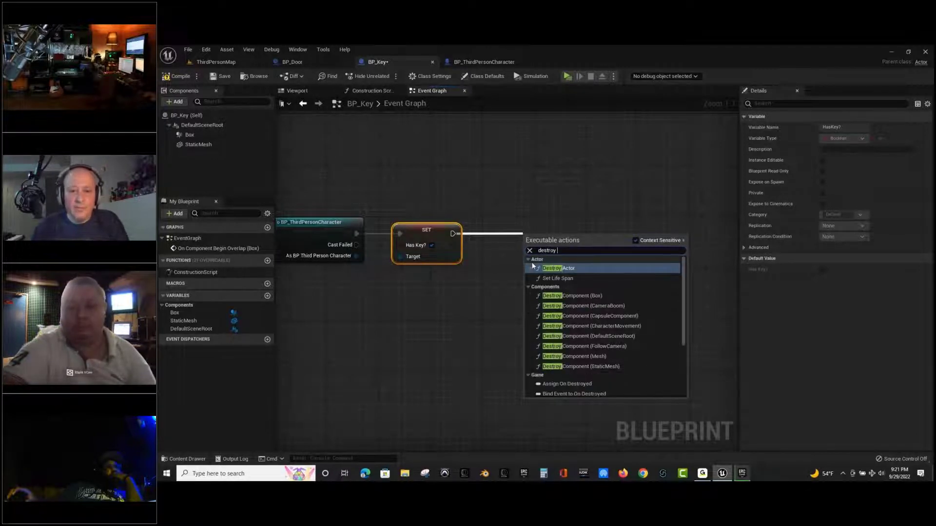
left_click(569, 269)
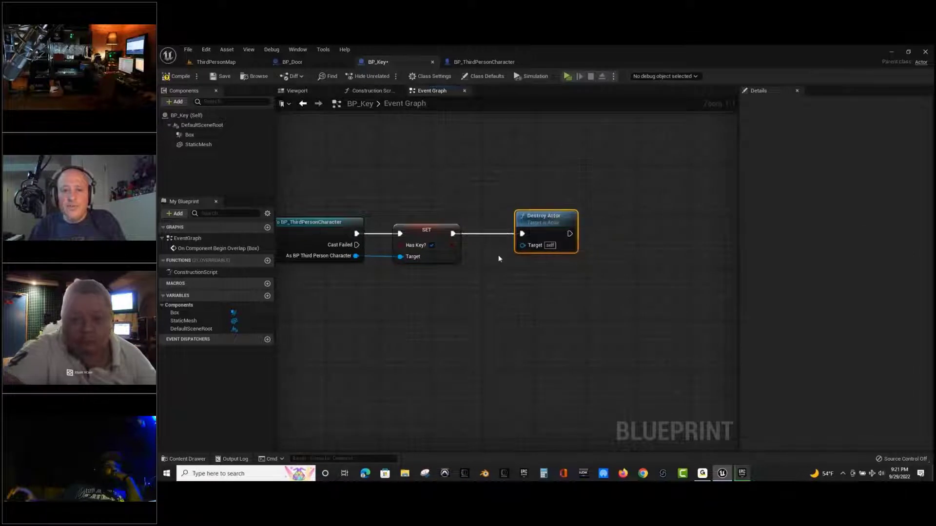
right_click_drag(470, 324, 477, 323)
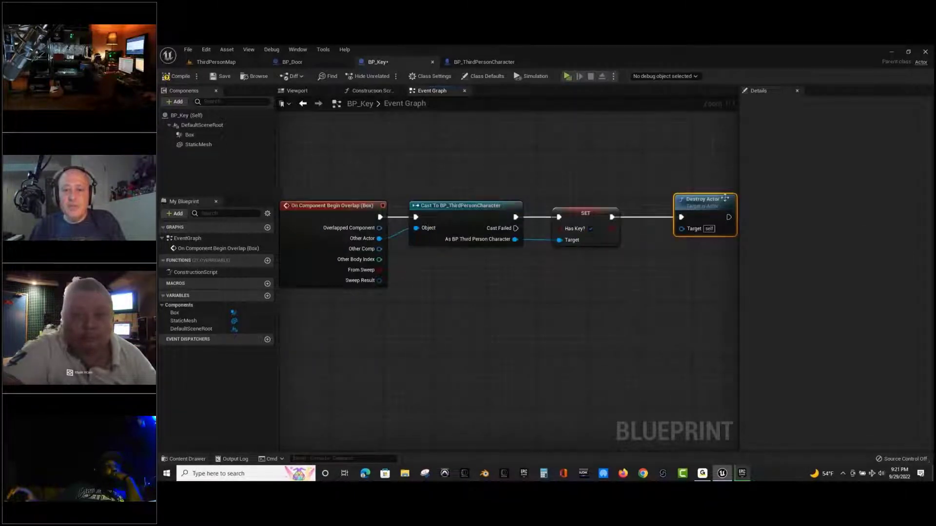
left_click_drag(713, 202, 680, 201)
right_click_drag(596, 286, 607, 248)
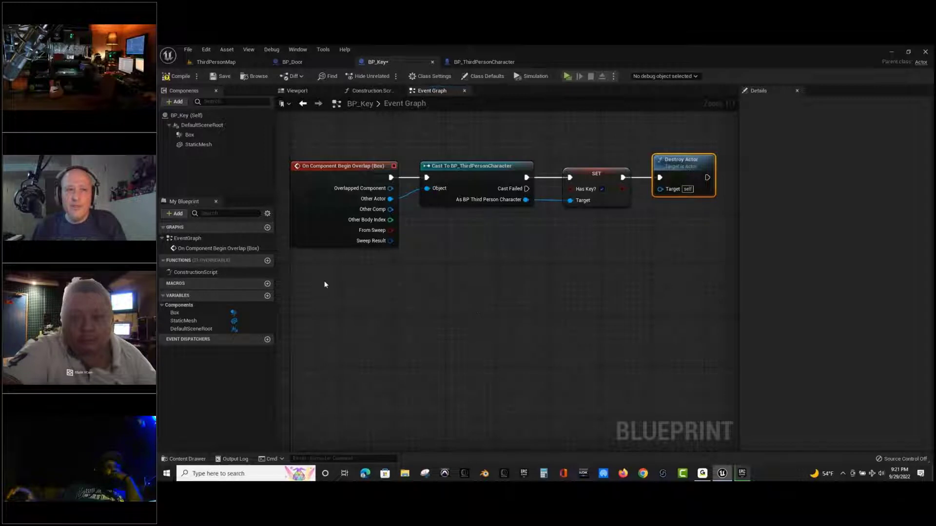
left_click(172, 78)
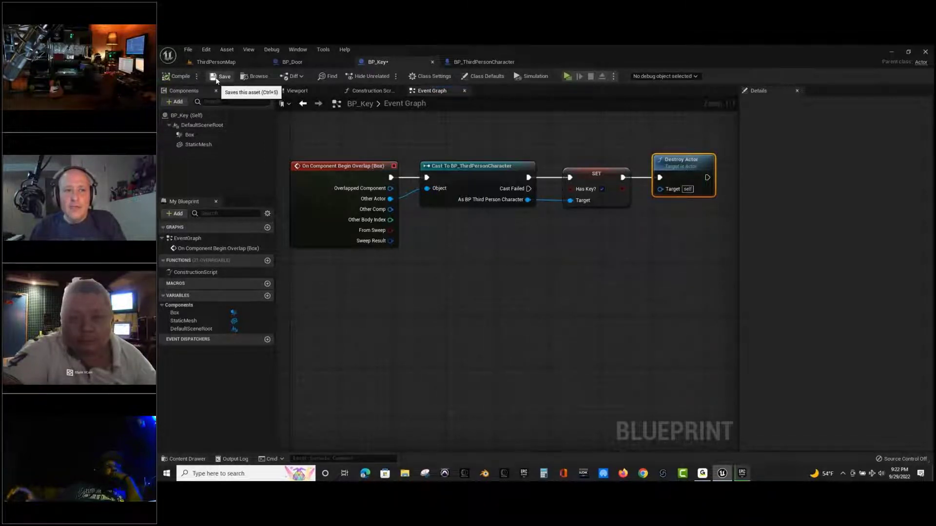
left_click(216, 78)
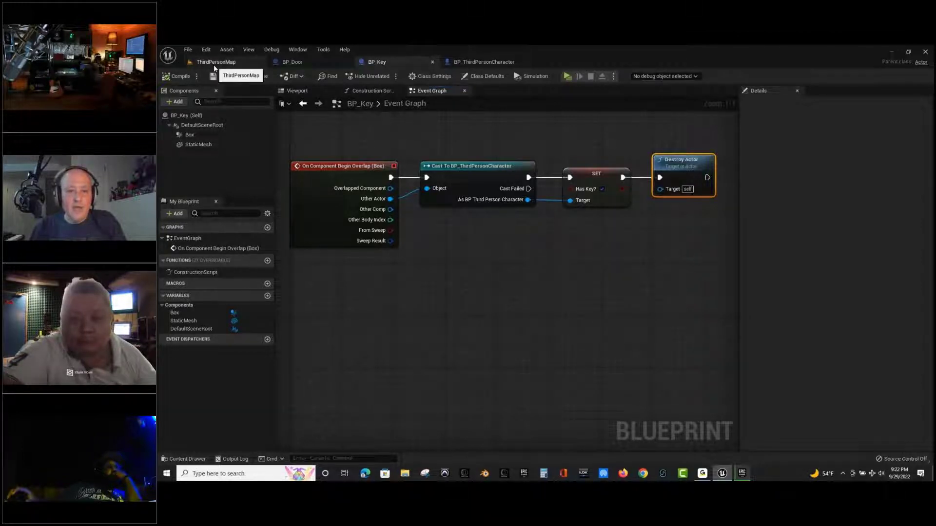
Place a BP_Key from the KeyBlueprint folder in ThirdPersonMap, at the far end of the raised grey platform.
left_click(214, 64)
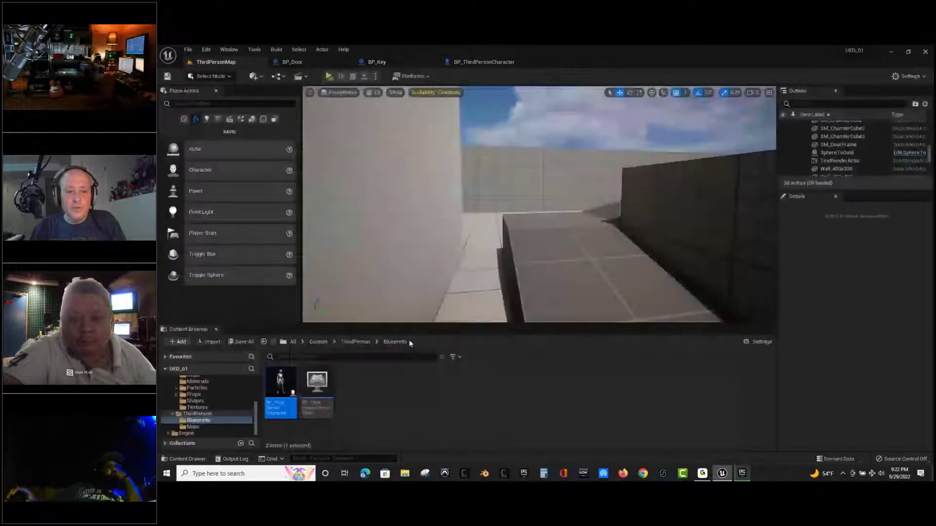
left_click(318, 342)
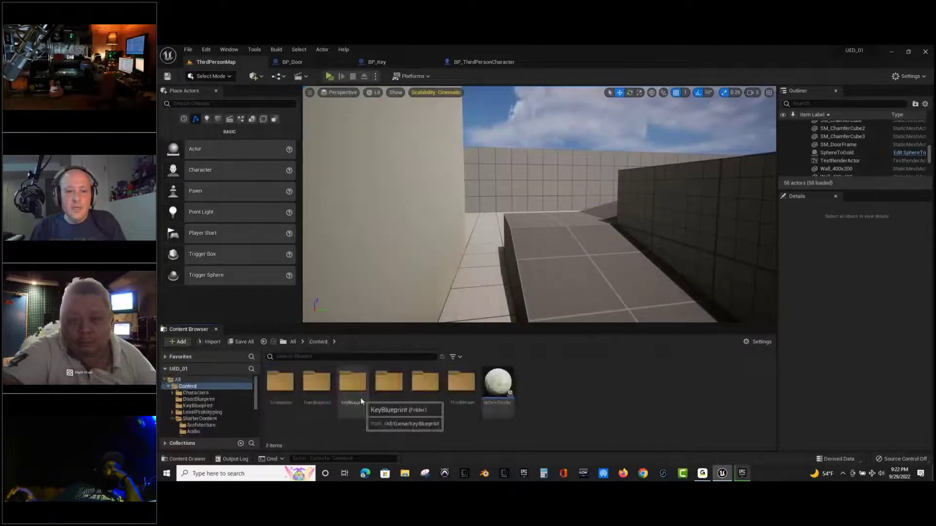
double_click(360, 397)
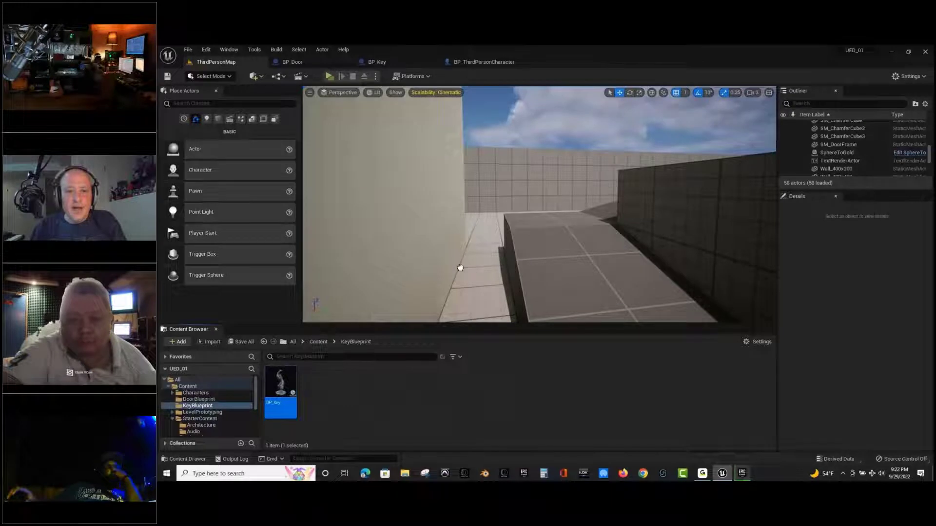
left_click_drag(459, 267, 539, 211)
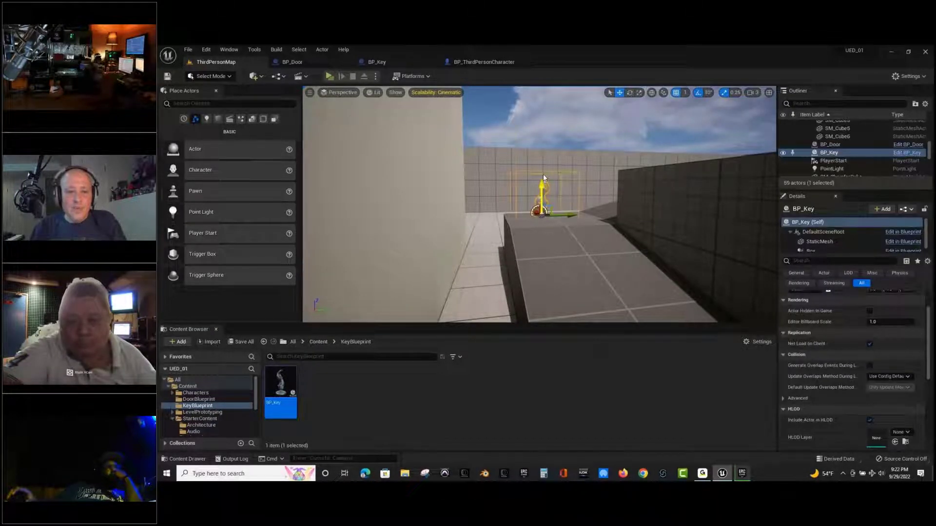
Open the BP_Key Blueprint and add a Rotating Movement component to it.
double_click(279, 411)
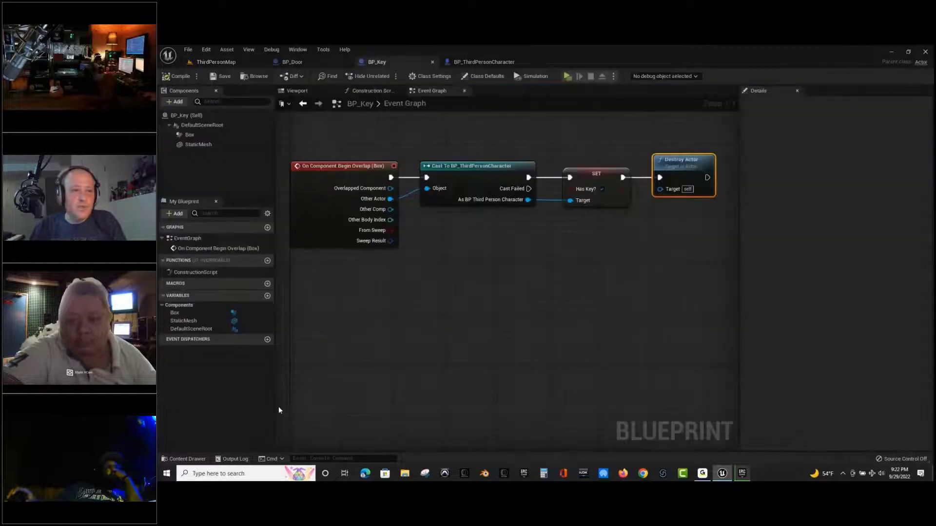
left_click(165, 101)
type("rot")
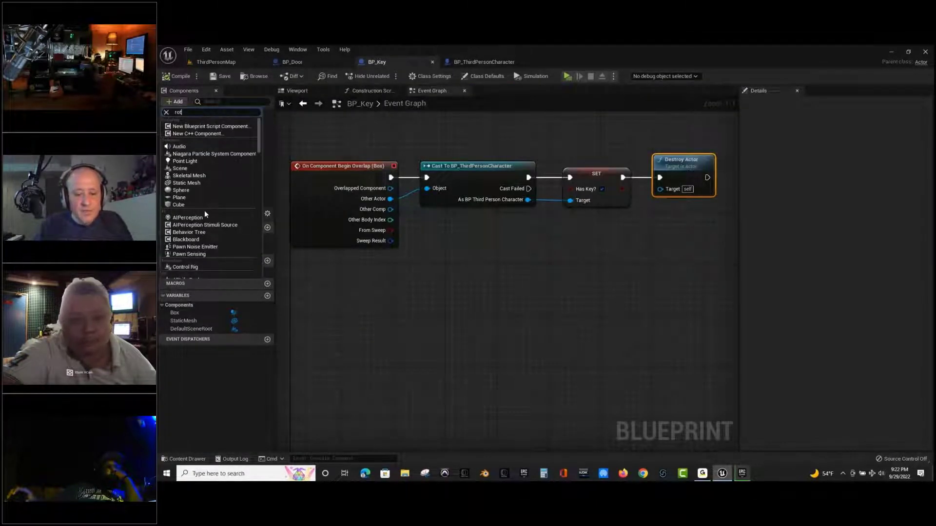
type("ating movem")
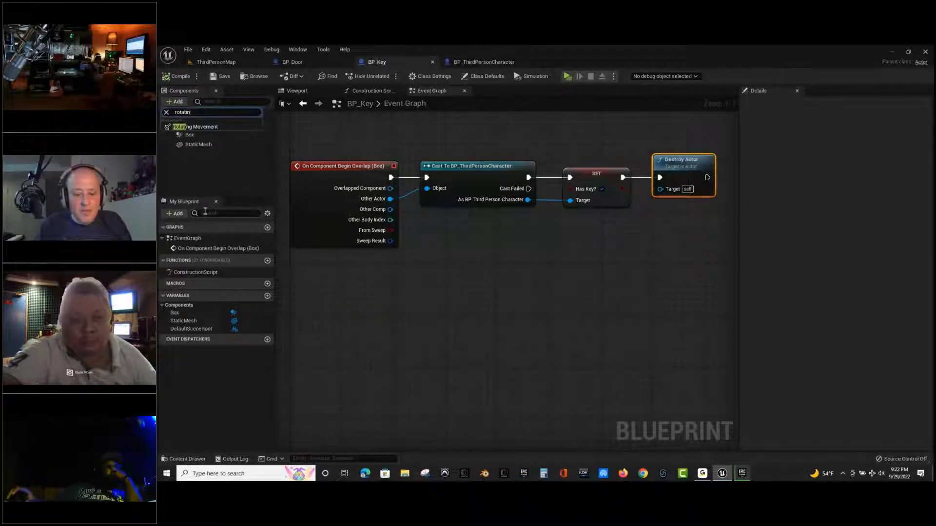
left_click(215, 127)
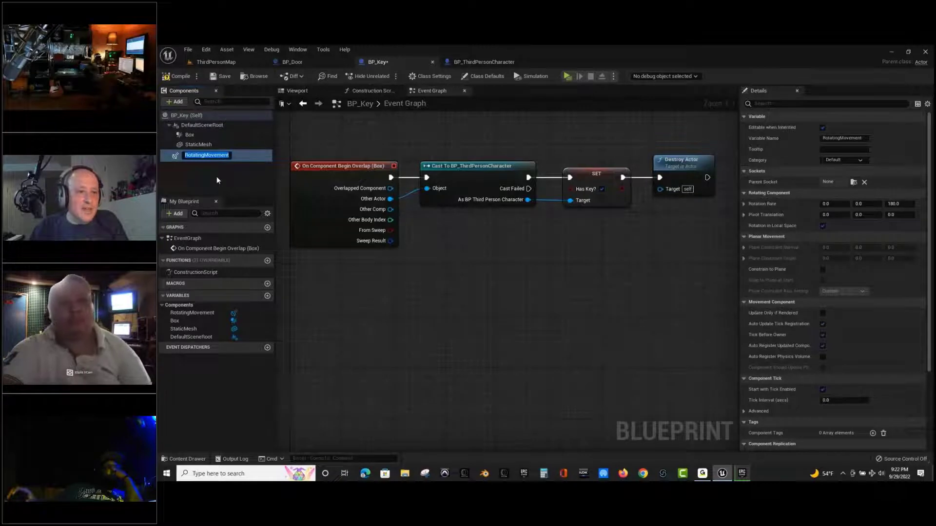
left_click(216, 176)
Try to attach the RotatingMovement component to the StaticMesh, and compile and save BP_Key.
left_click(204, 154)
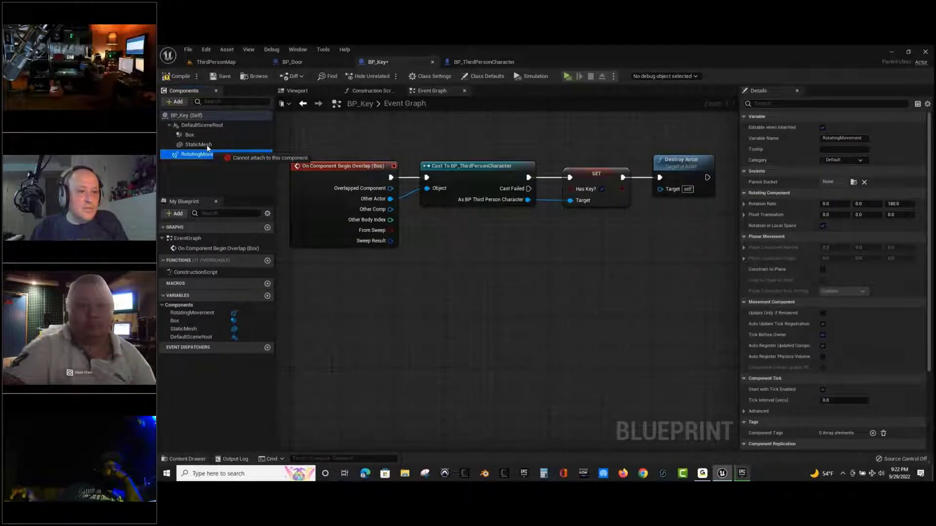
left_click_drag(207, 145, 205, 155)
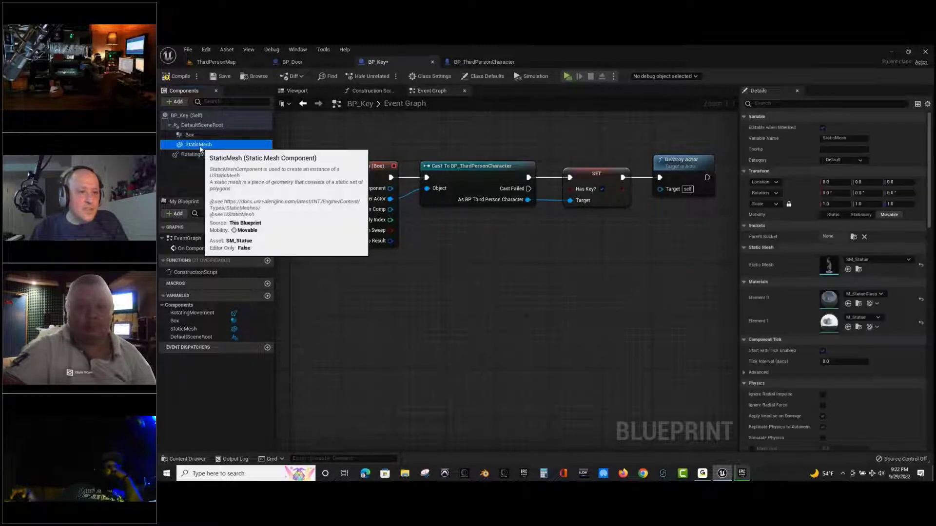
left_click(196, 165)
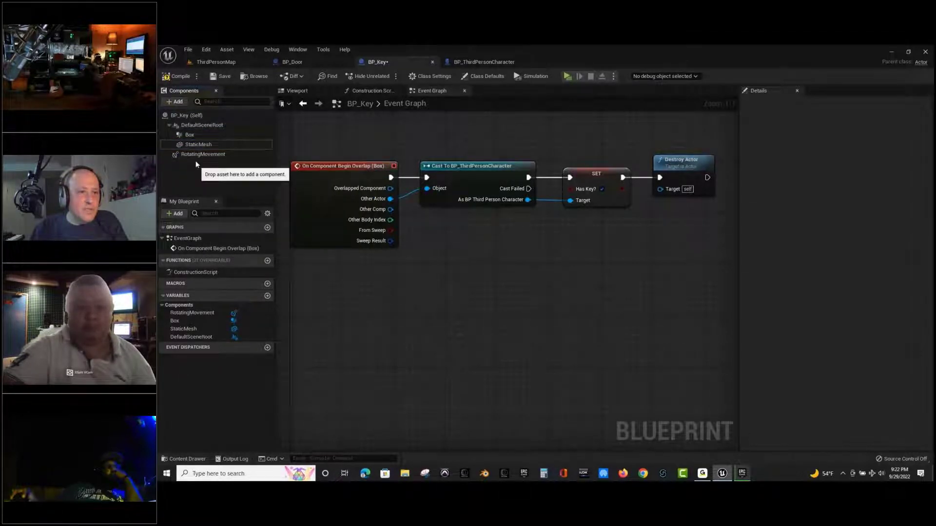
left_click(200, 156)
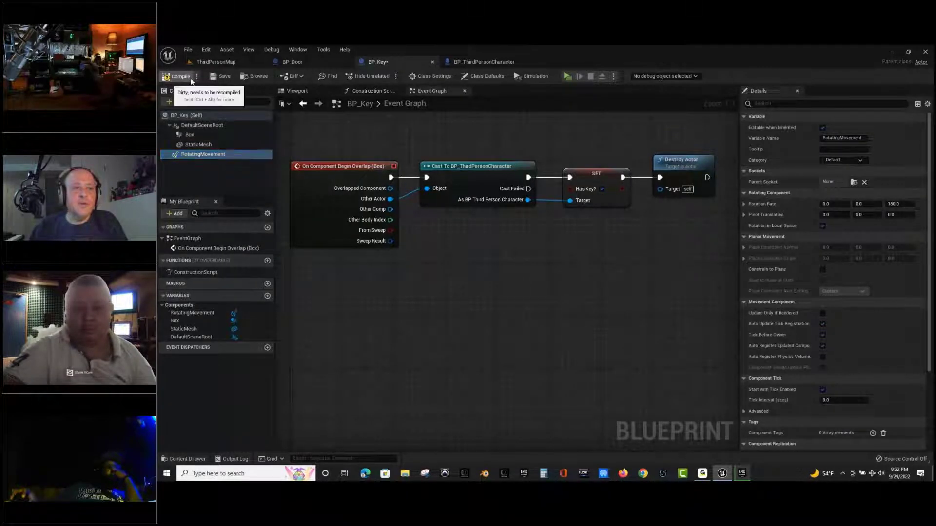
left_click(220, 76)
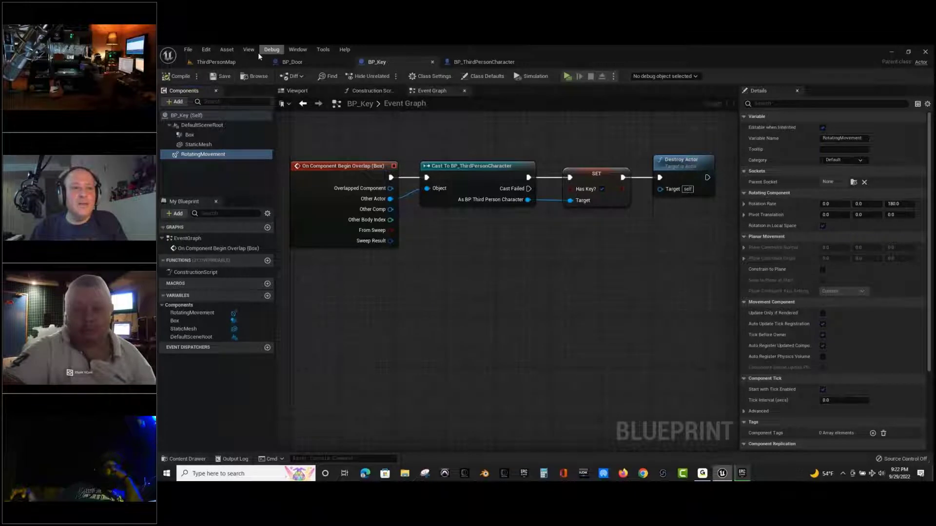
Play-test ThirdPersonMap: run the character into the rotating key pickup, walk through the door and back out, and end the session.
left_click(232, 66)
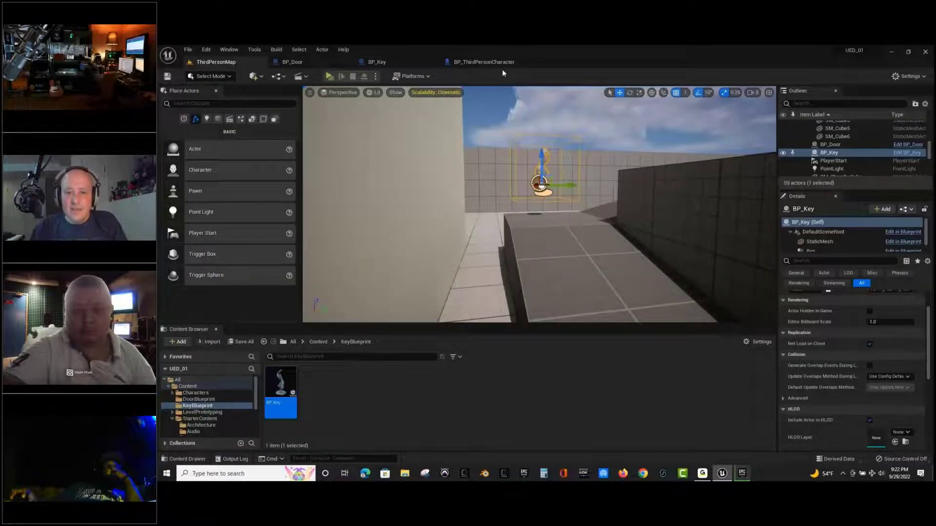
left_click(329, 76)
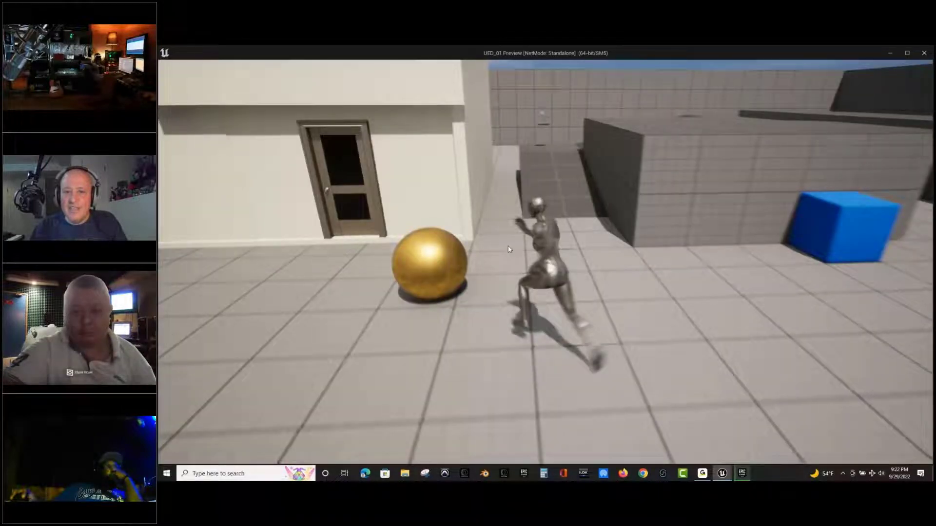
key("w")
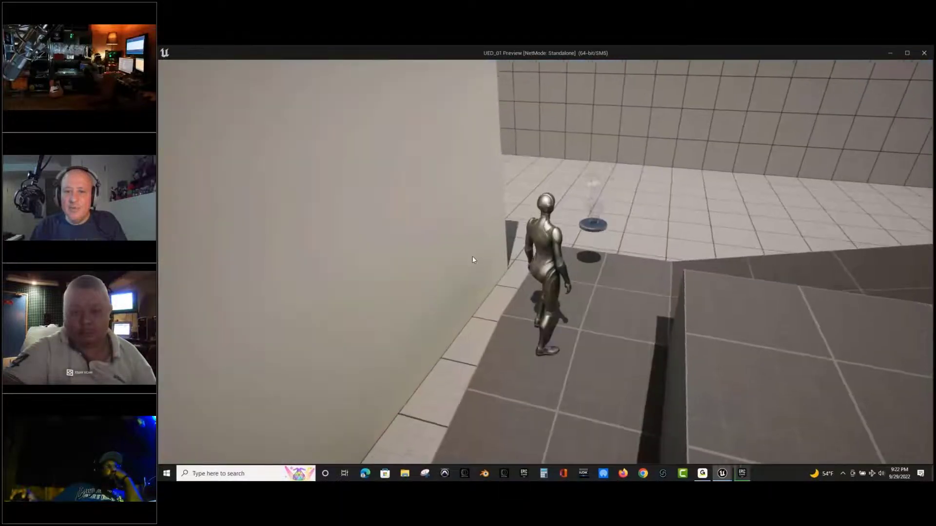
key("w")
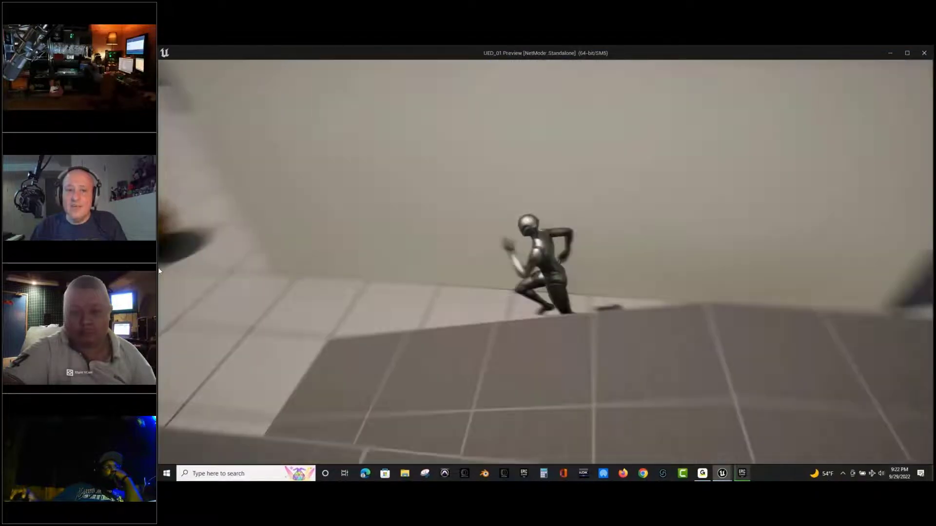
key("w")
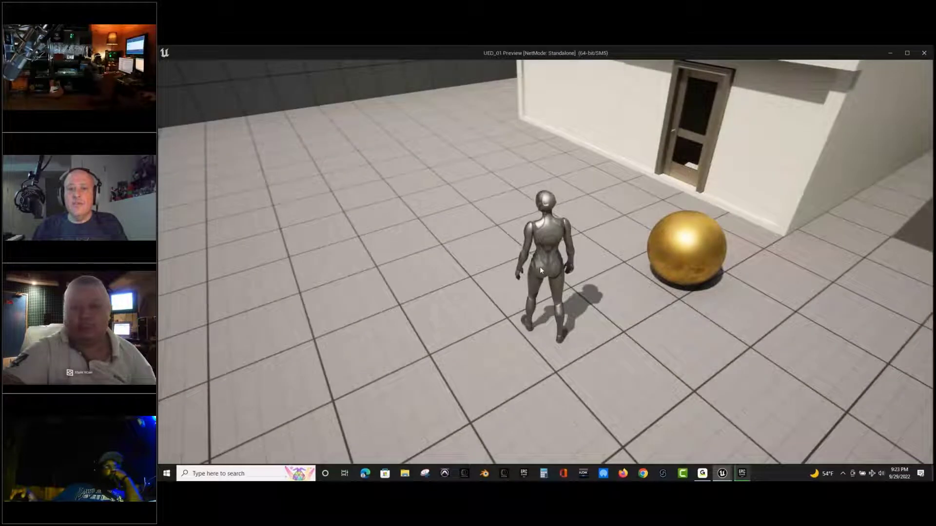
key("w")
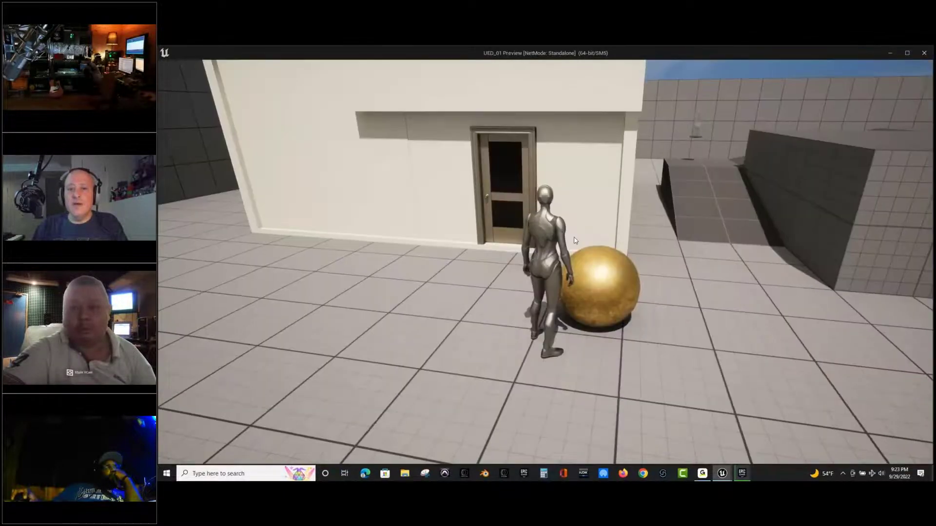
key("w")
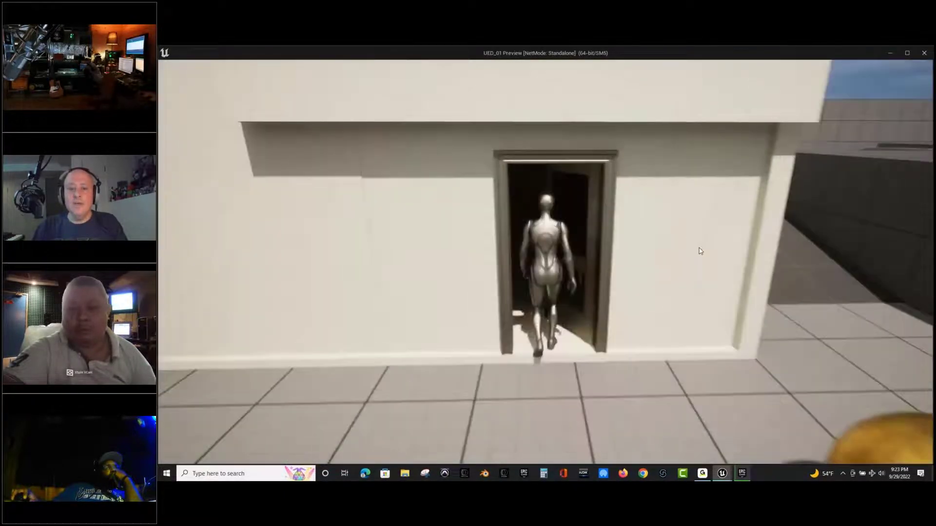
key("s")
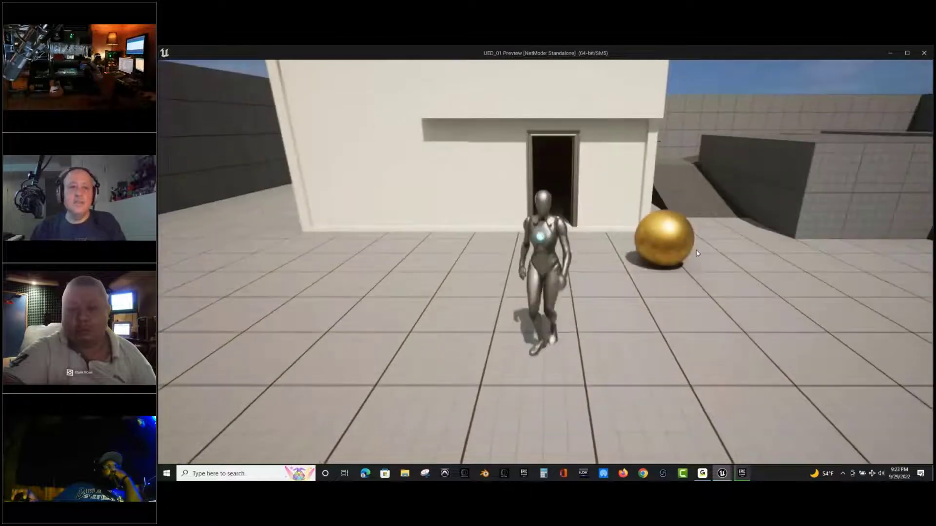
key("Escape")
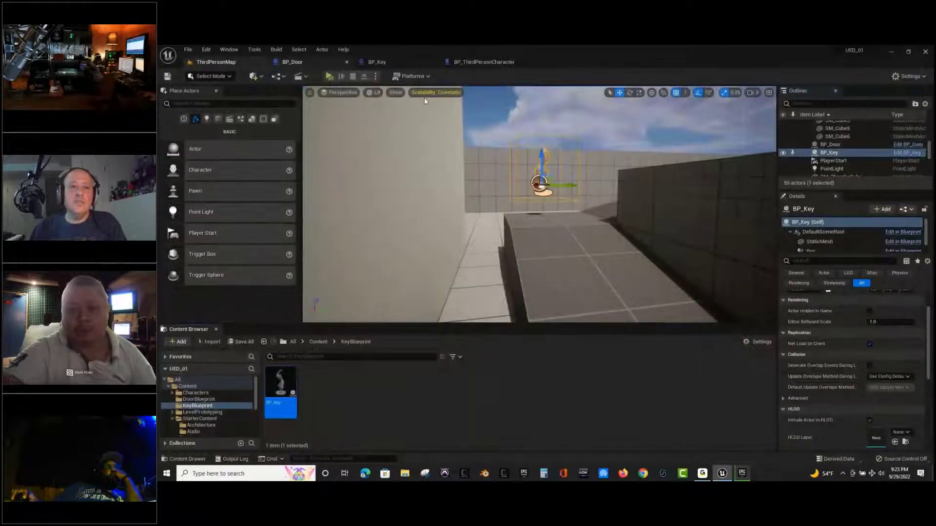
In BP_Door's Event Graph, shift the Door Transition Time, Door Mesh and Set Relative Rotation nodes away from the SET node to make room.
left_click(293, 62)
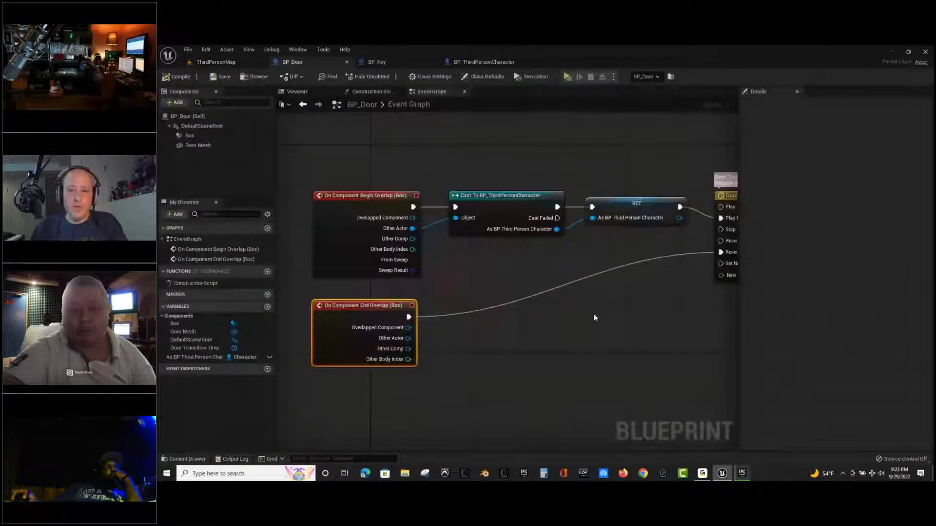
right_click_drag(717, 313, 632, 310)
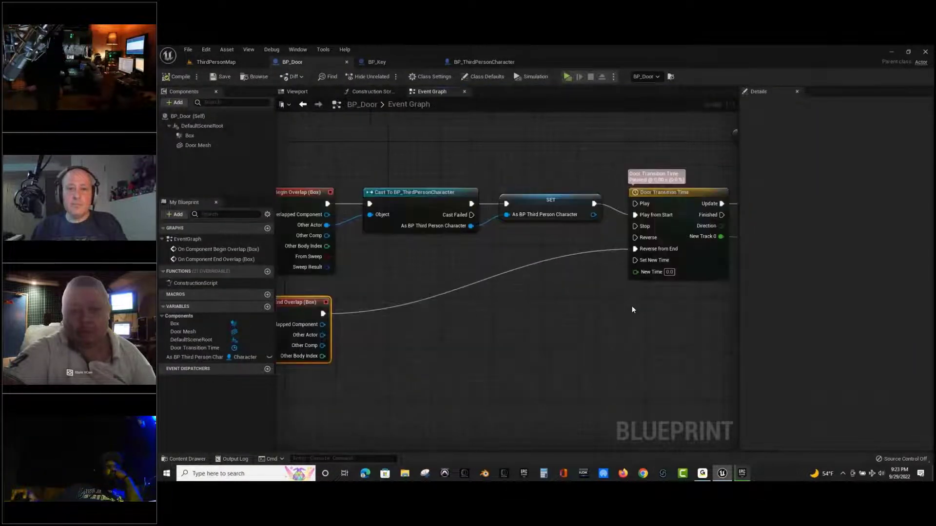
left_click_drag(688, 258, 693, 244)
scroll(584, 344, "down", 1)
right_click_drag(585, 348, 563, 328)
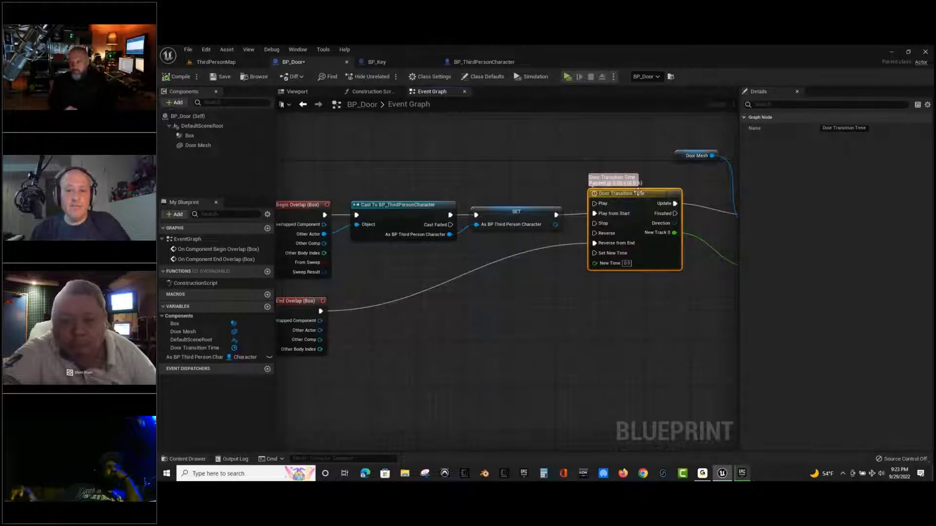
left_click_drag(420, 188, 494, 214)
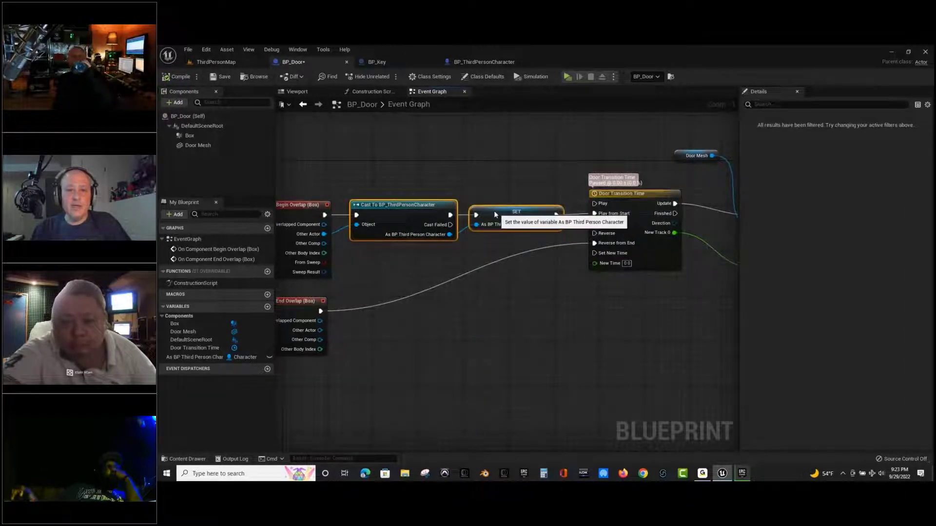
right_click_drag(599, 287, 460, 257)
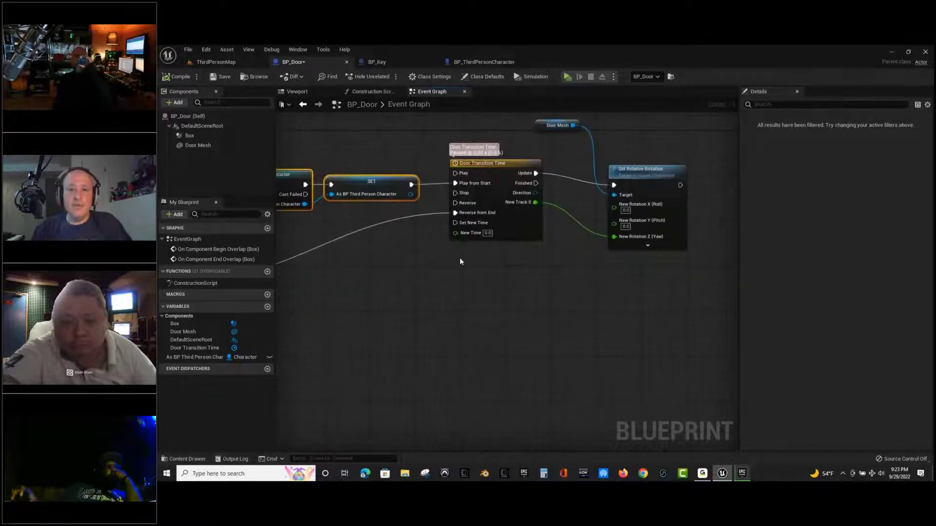
left_click_drag(446, 115, 662, 263)
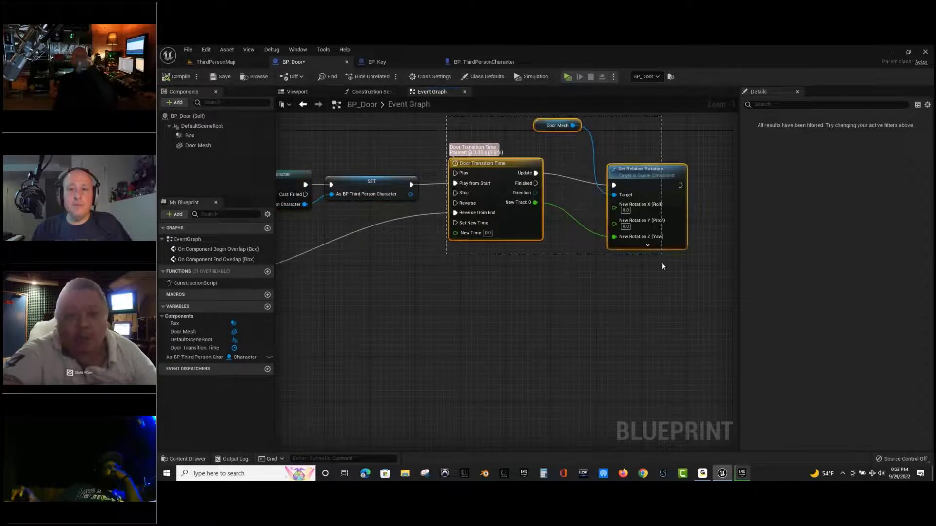
left_click_drag(656, 171, 745, 172)
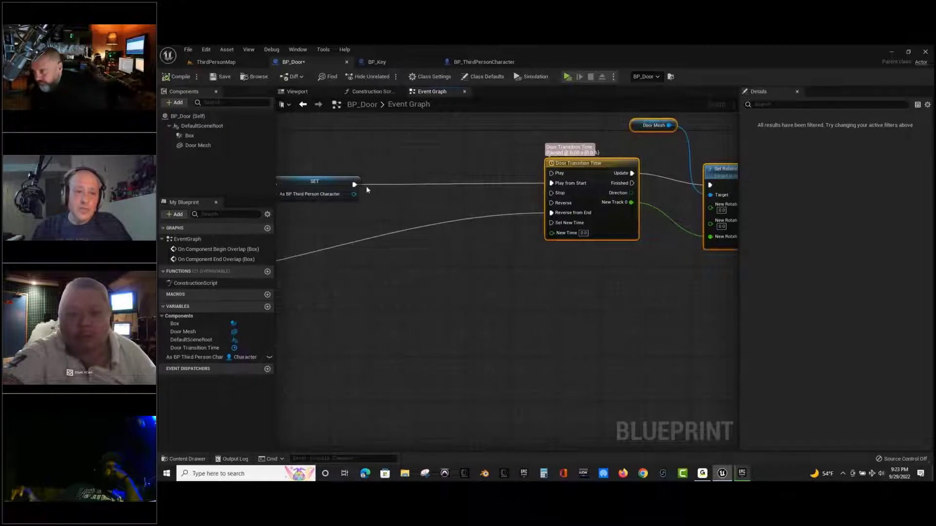
Insert a Branch node between the SET node and Door Transition Time's Play from Start, and align it with the execution line.
left_click_drag(353, 184, 388, 187)
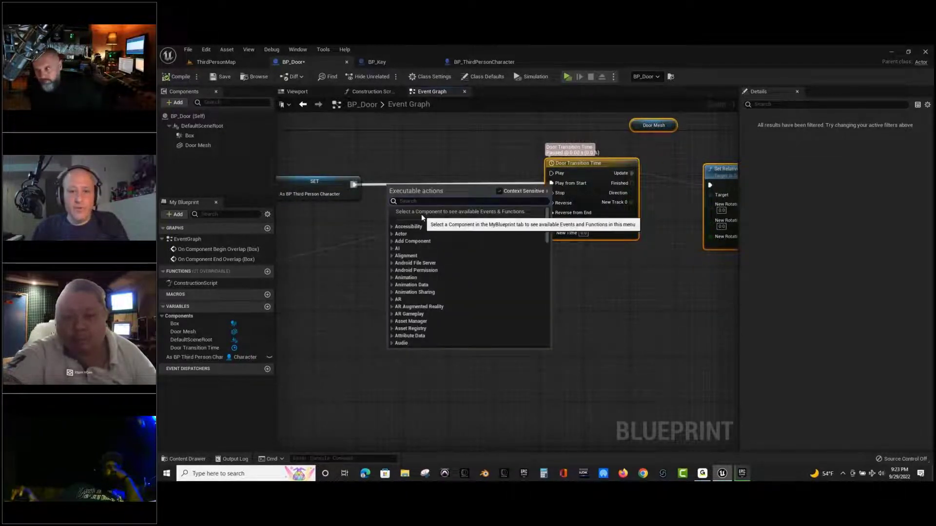
type("br")
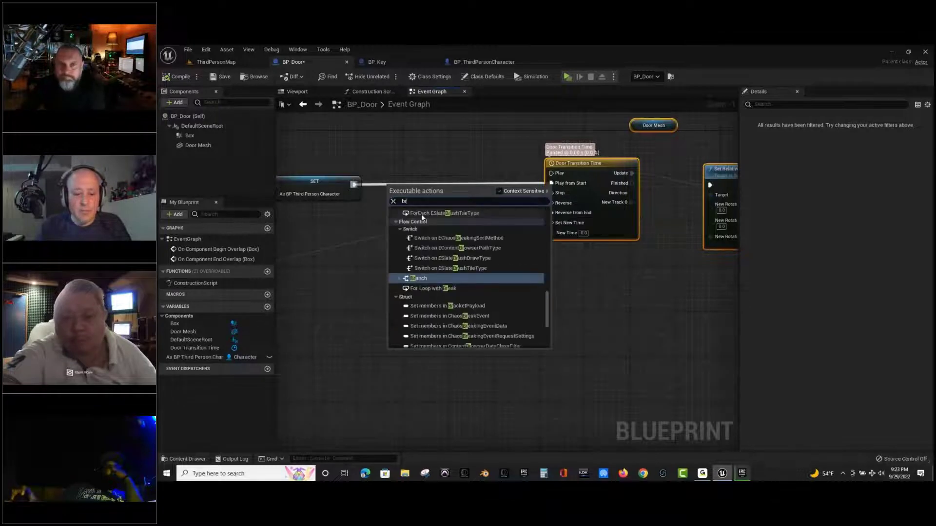
type("anch")
key("Return")
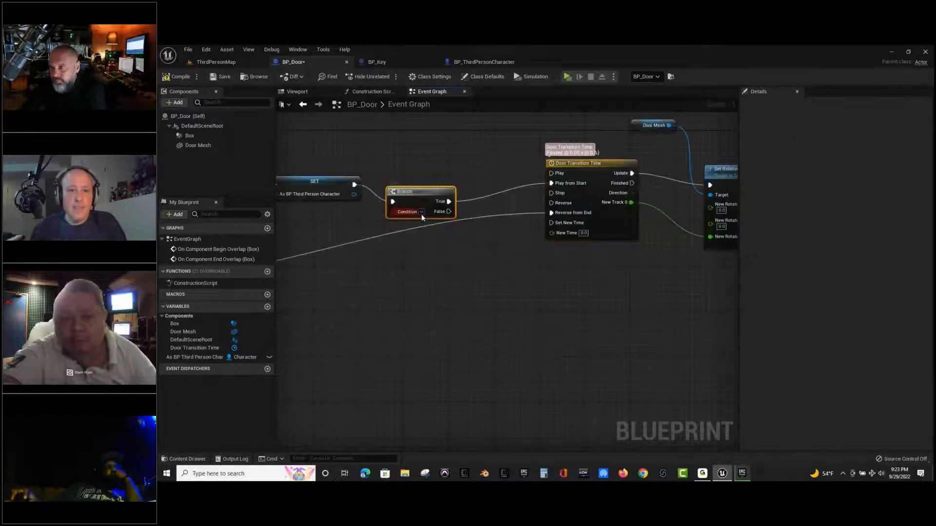
left_click_drag(436, 199, 453, 182)
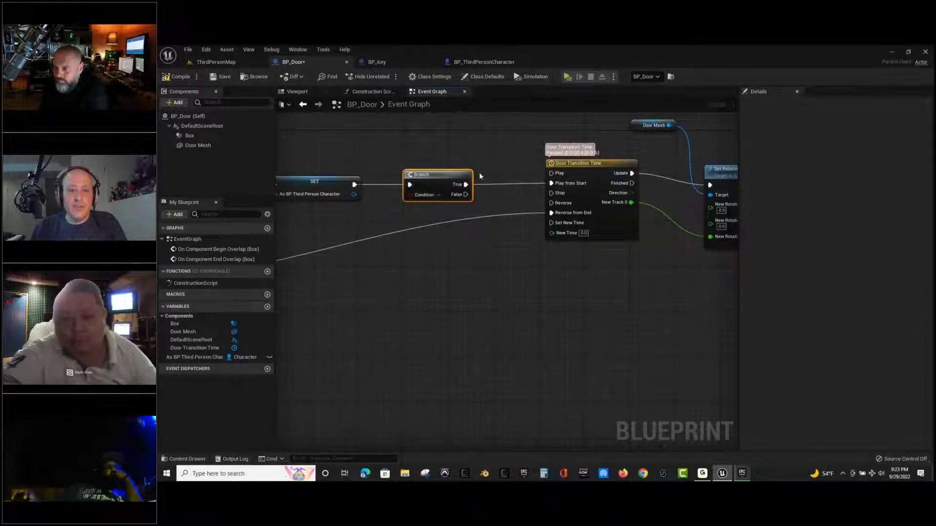
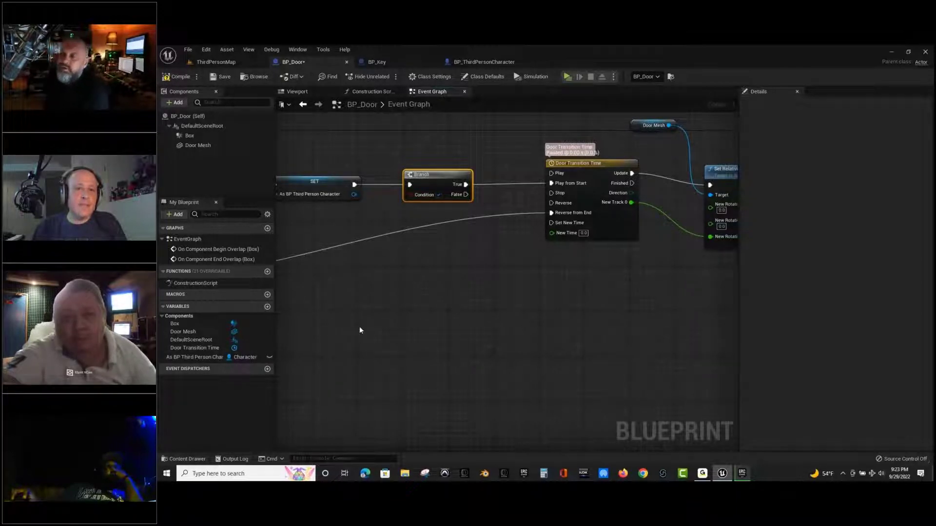
Review BP_Door's begin and end overlap events and the event types available for its Box component.
right_click_drag(358, 326, 577, 329)
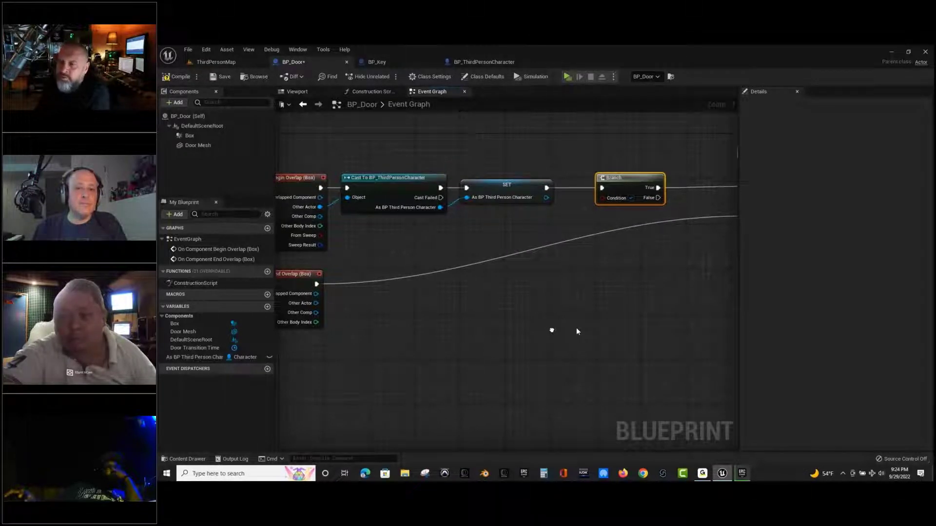
right_click_drag(576, 329, 678, 336)
left_click(381, 193)
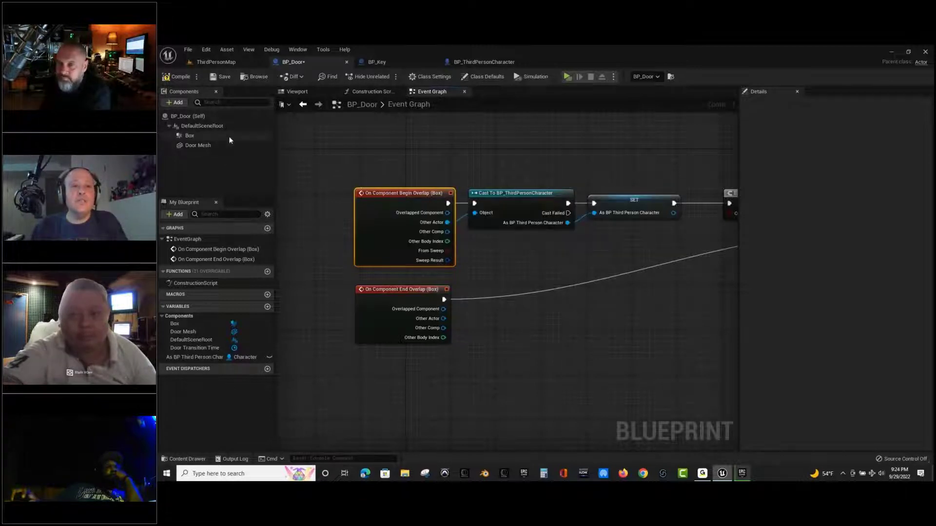
left_click(201, 137)
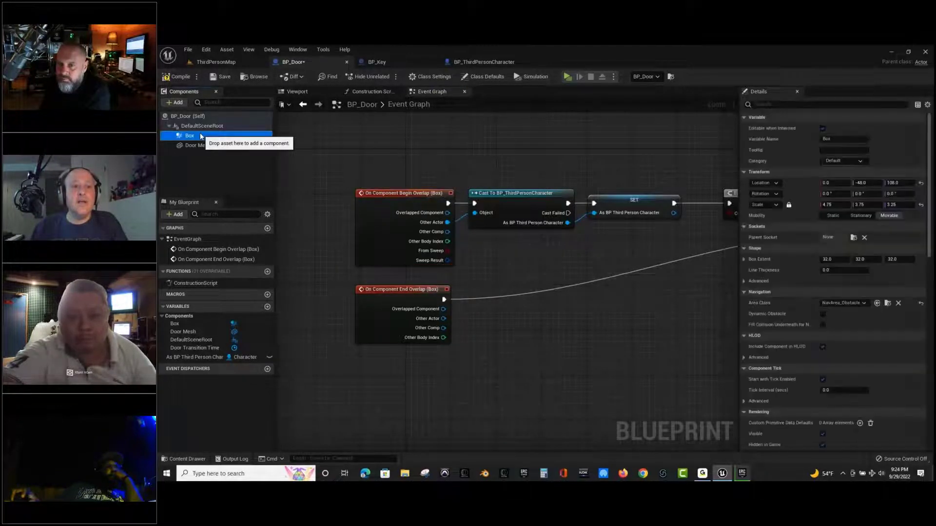
right_click(201, 137)
mouse_move(205, 151)
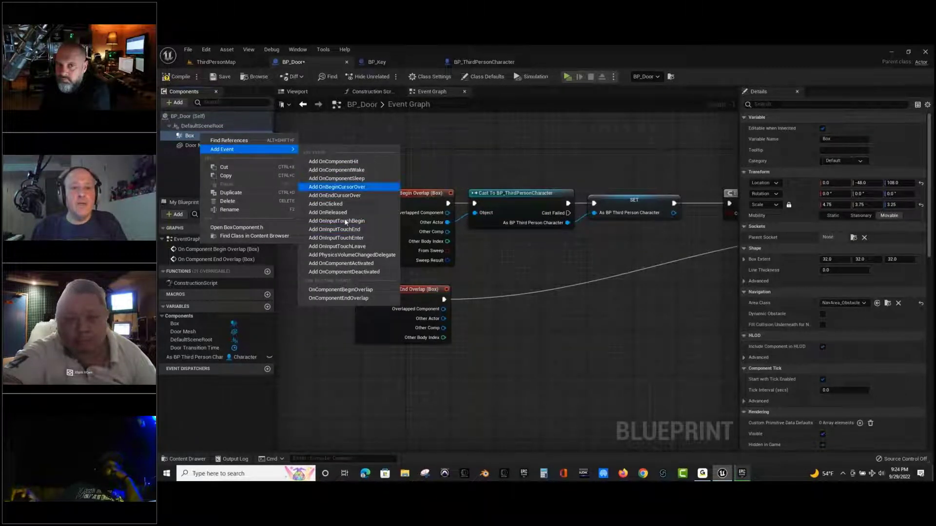
left_click(437, 168)
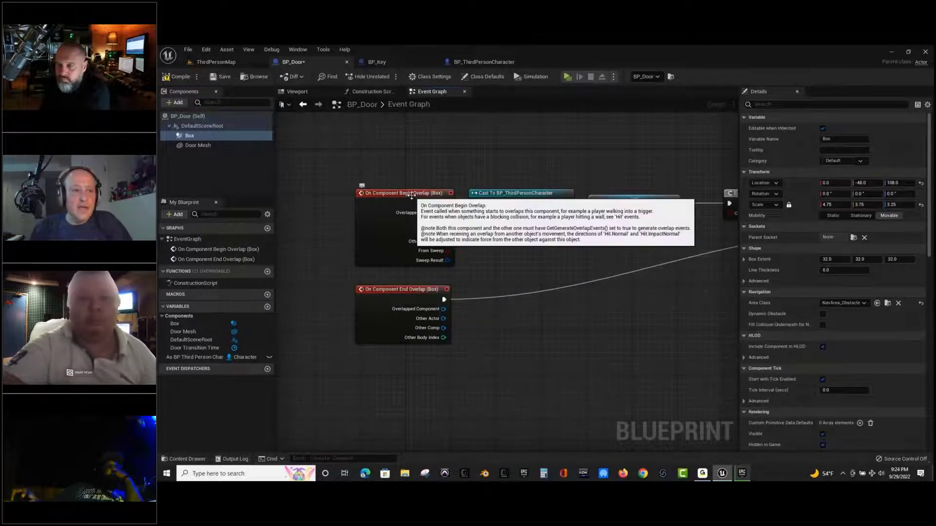
Delete the On Component Begin Overlap event and add it again for BP_Door's Box component.
left_click(412, 195)
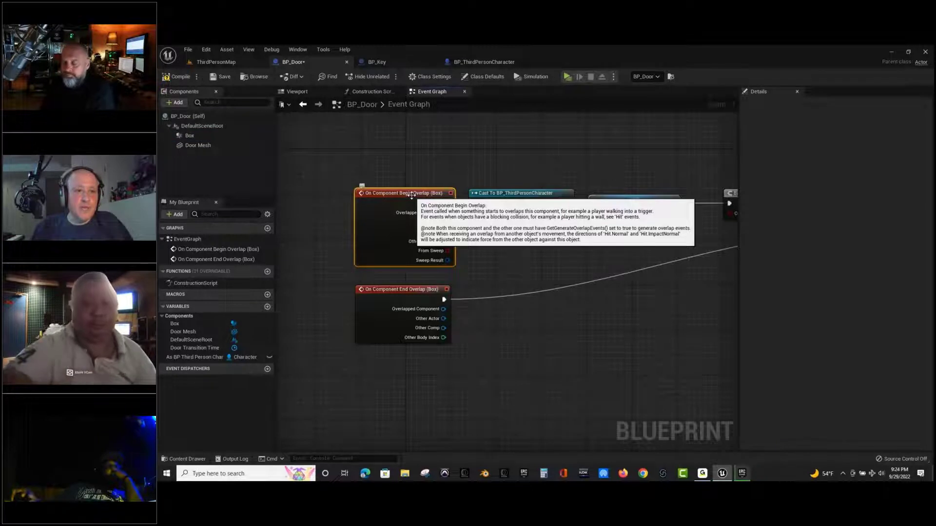
key("Delete")
left_click(194, 136)
double_click(195, 136)
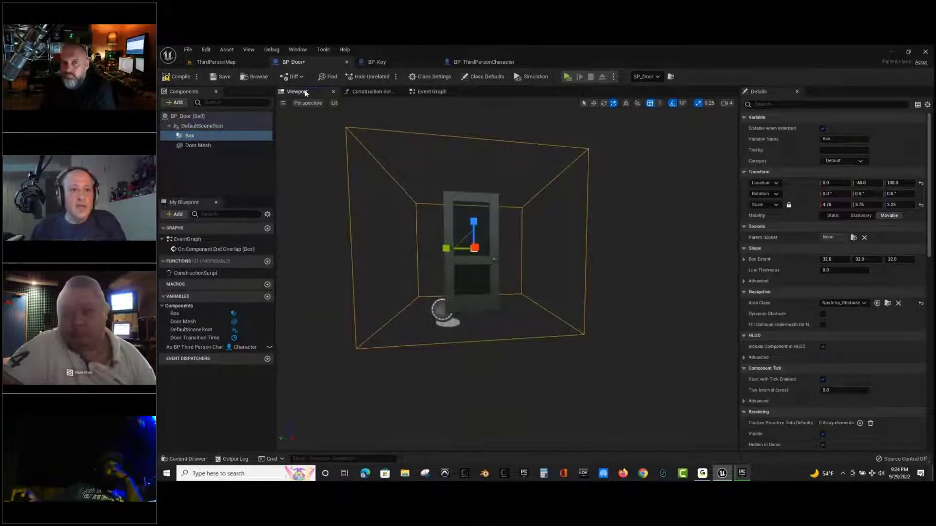
left_click(439, 93)
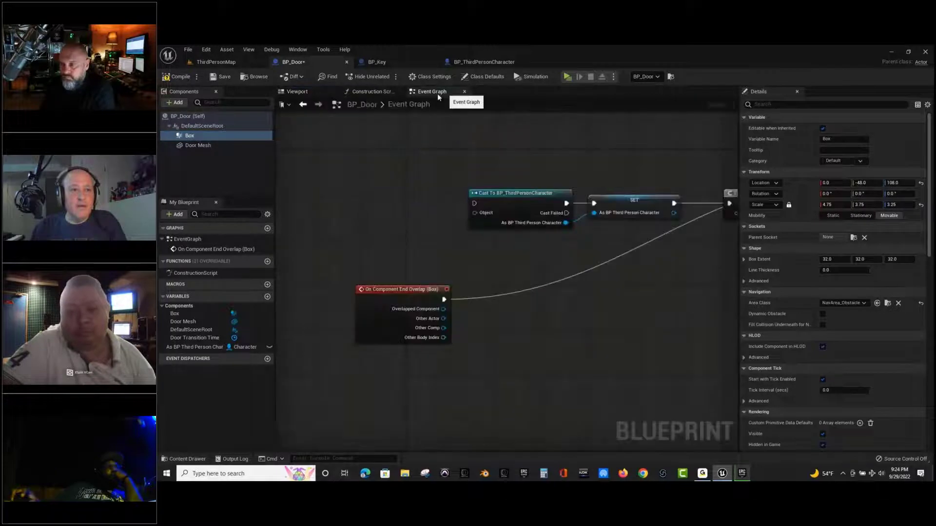
right_click(197, 135)
mouse_move(291, 149)
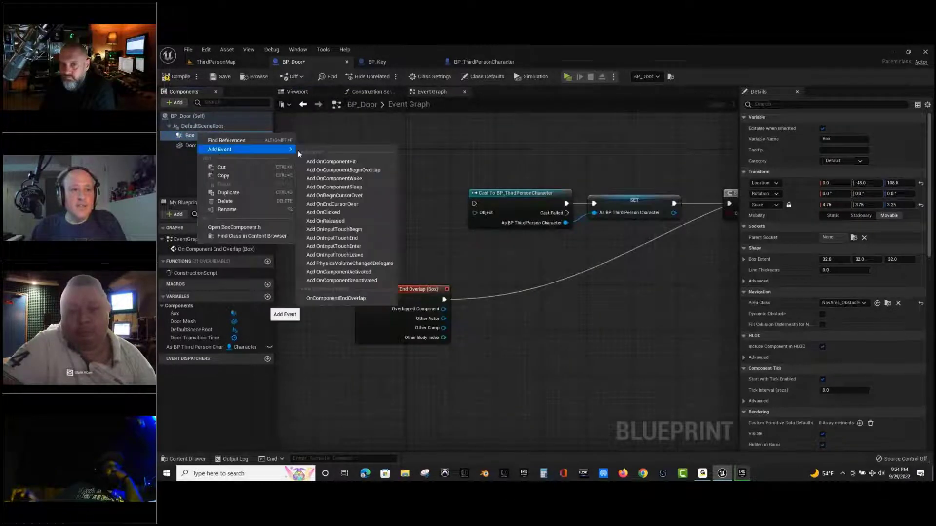
left_click(376, 169)
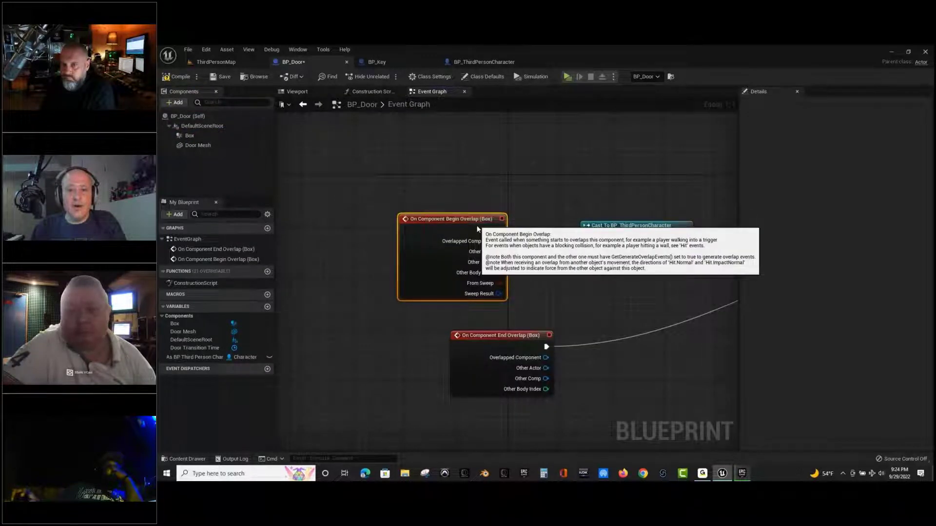
Connect the new begin overlap event's execution and Other Actor to Cast To BP_ThirdPersonCharacter, and align the event with the cast node.
left_click_drag(477, 225, 496, 219)
left_click_drag(518, 231, 587, 237)
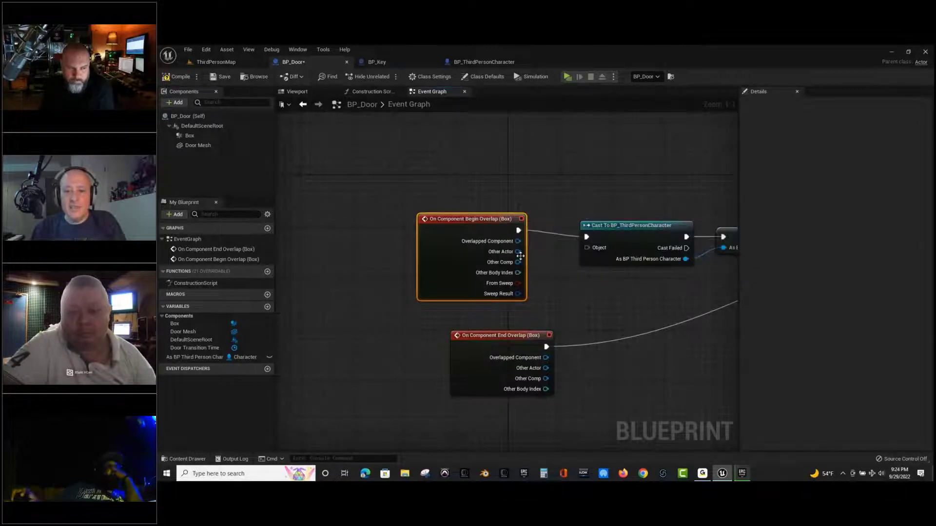
left_click_drag(518, 252, 590, 248)
left_click_drag(487, 216, 487, 223)
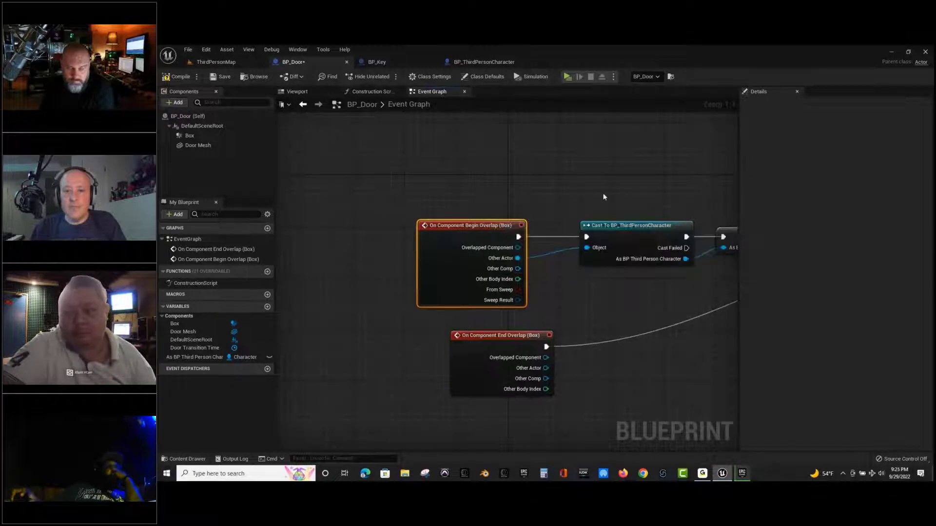
Move the Branch node slightly closer to the As BP Third Person Character SET node.
right_click_drag(604, 193, 405, 166)
scroll(593, 174, "down", 2)
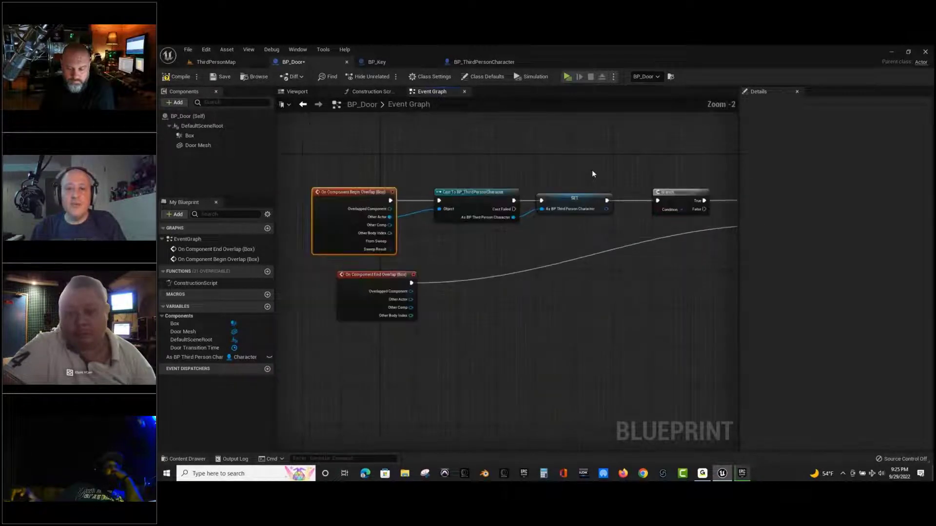
scroll(597, 176, "up", 1)
left_click_drag(682, 195, 664, 196)
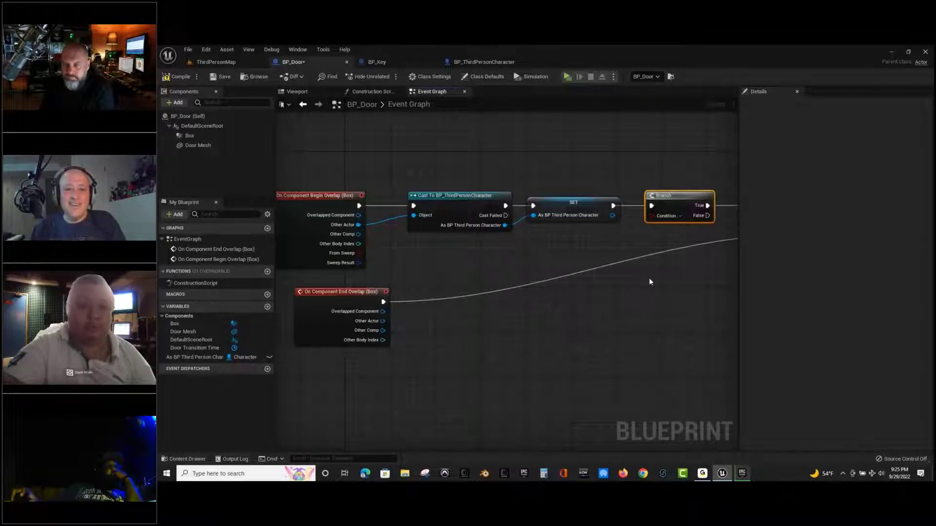
Search for "set has key" from the As BP Third Person Character output without context sensitivity, and add the Set Has Key node.
right_click_drag(645, 279, 523, 257)
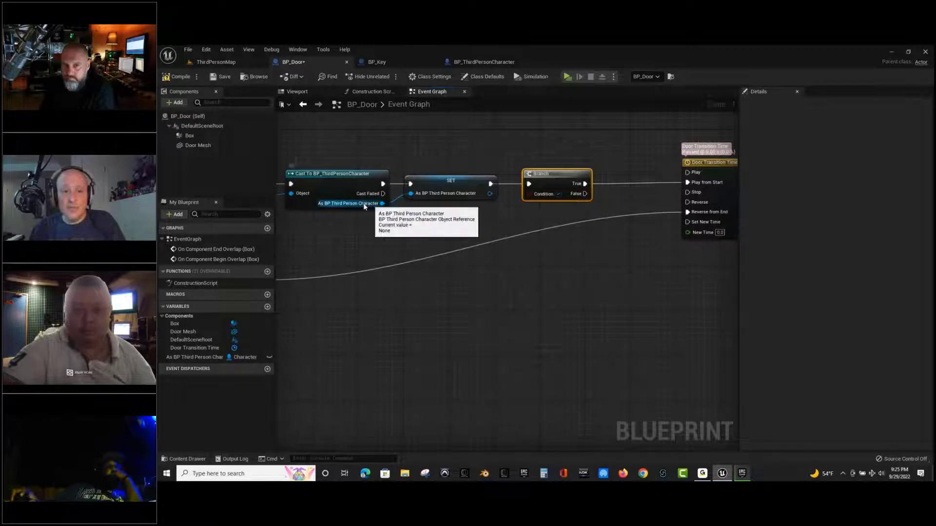
left_click_drag(490, 193, 515, 302)
type("set h")
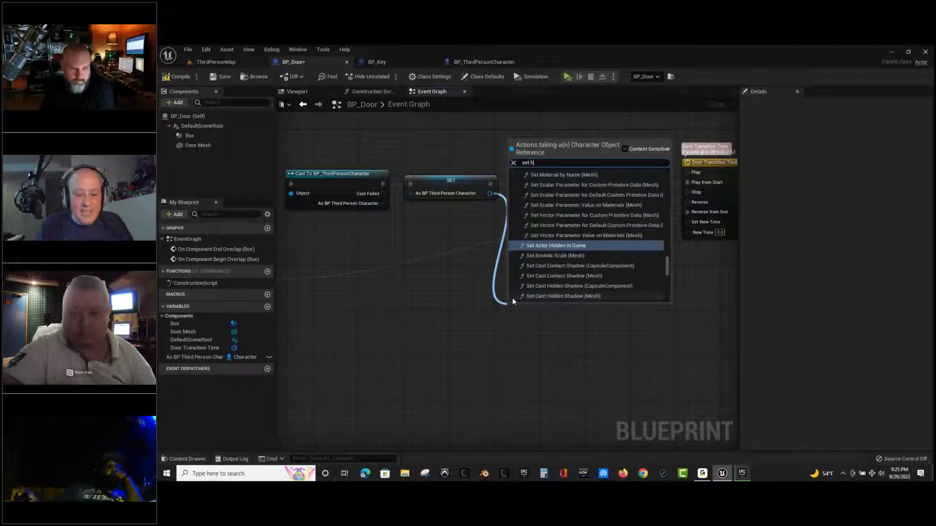
type("as key")
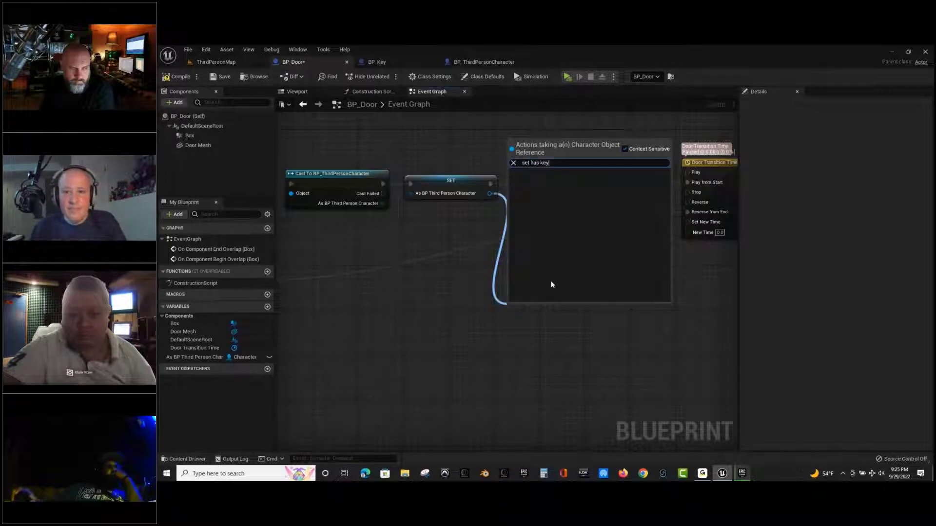
left_click(638, 150)
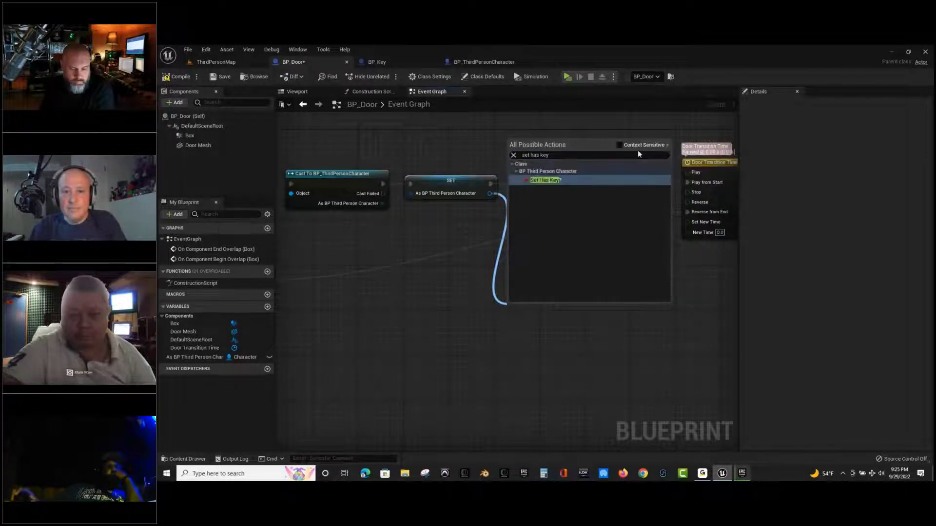
left_click(547, 180)
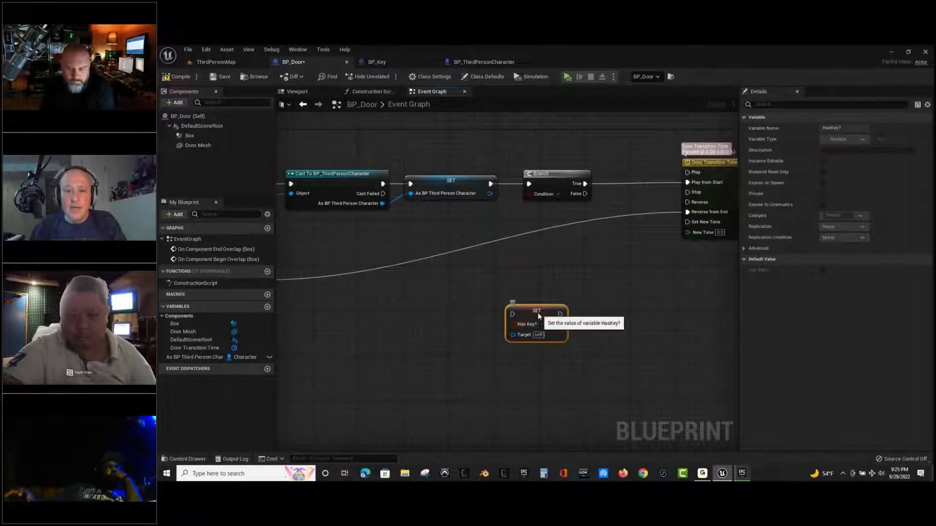
Wire the Has Key SET node into the execution line between the character SET node and Branch, spacing the nodes evenly.
left_click_drag(539, 315, 527, 220)
left_click_drag(491, 184, 500, 218)
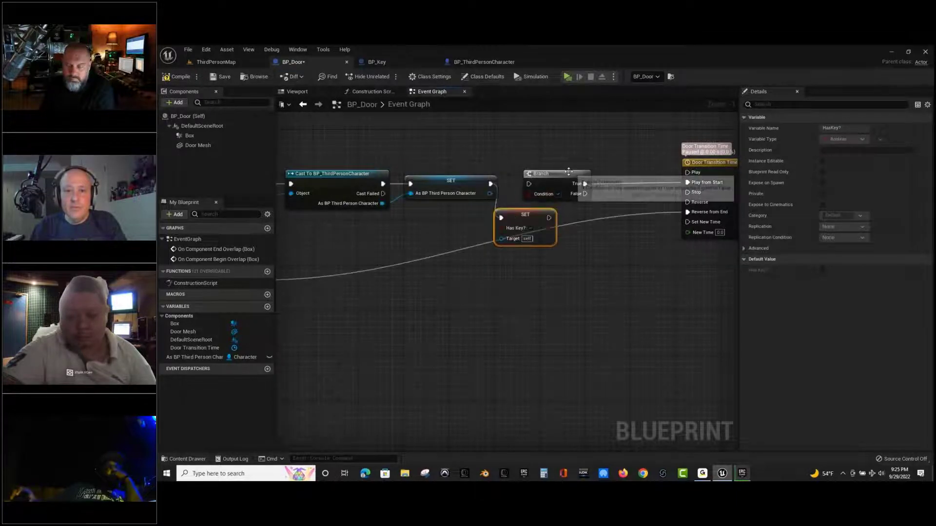
left_click_drag(541, 174, 586, 174)
left_click_drag(537, 215, 542, 185)
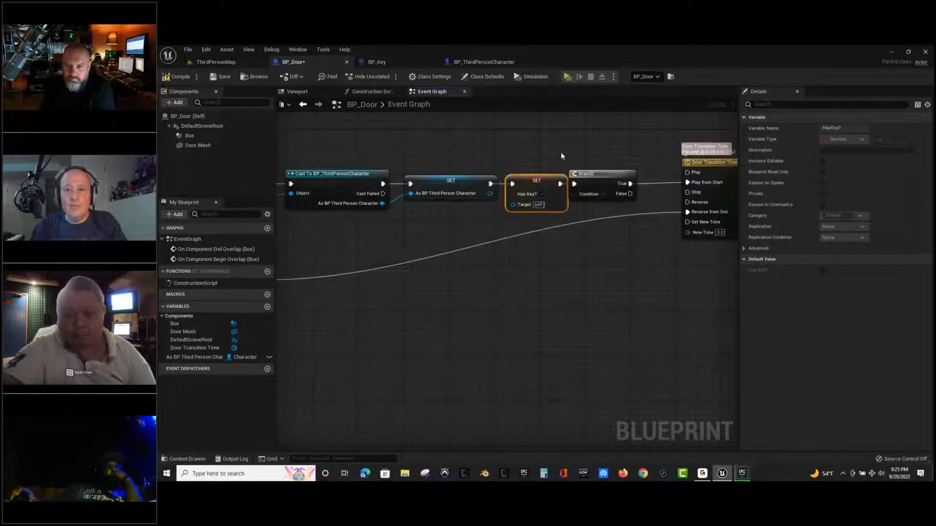
right_click_drag(583, 179, 655, 157)
left_click_drag(654, 157, 665, 157)
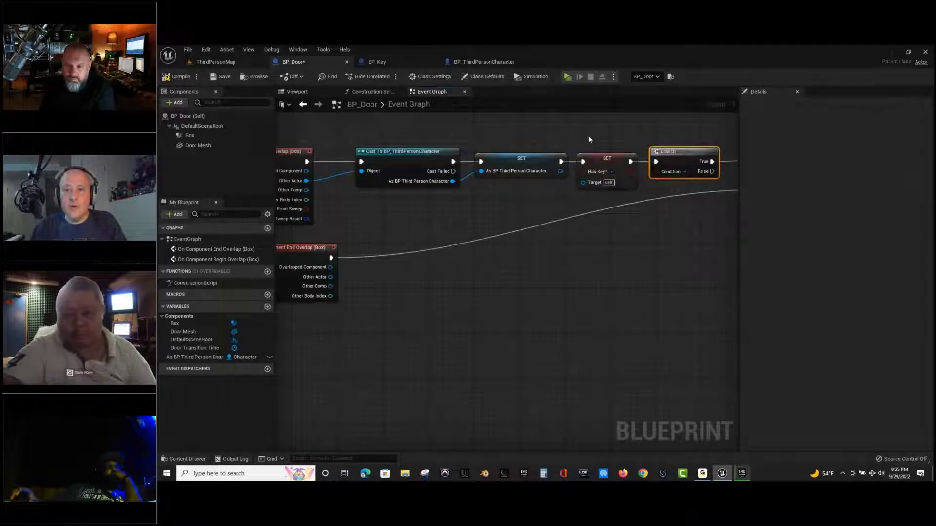
Duplicate the Has Key SET and Branch nodes and wire them between On Component End Overlap and Door Transition Time's Reverse input.
left_click_drag(572, 131, 697, 175)
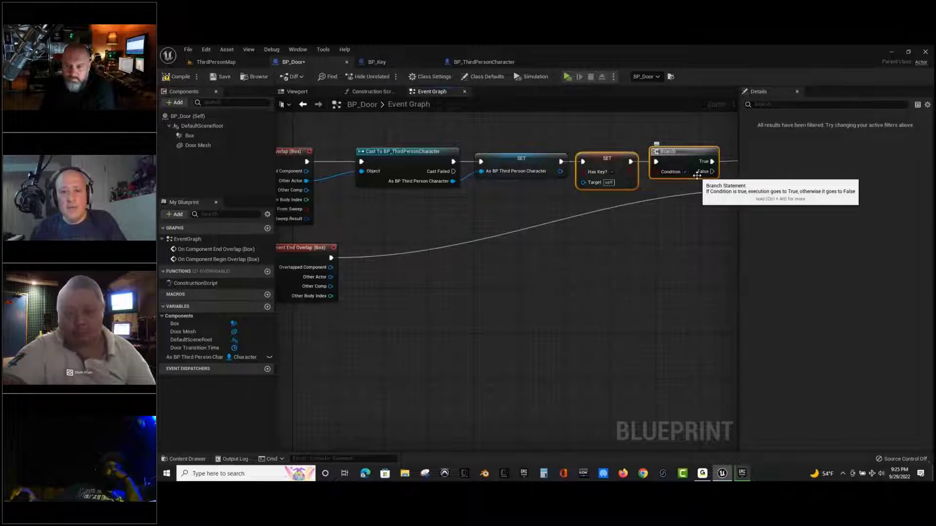
key("ctrl+v")
left_click_drag(689, 198, 387, 264)
left_click_drag(331, 257, 371, 260)
right_click_drag(519, 259, 428, 297)
left_click_drag(378, 294, 639, 217)
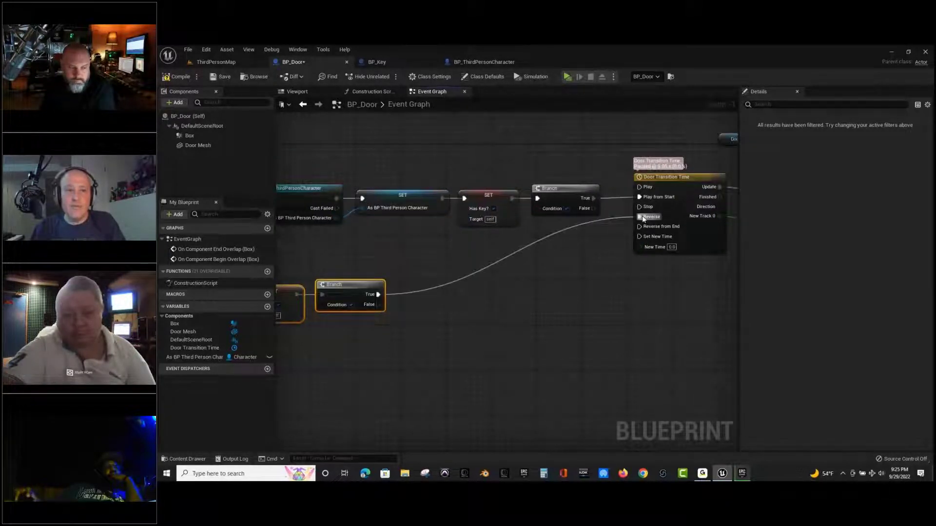
Compile and save BP_Door, try to play-test ThirdPersonMap, and clear the Blueprint message log.
left_click(177, 77)
left_click(222, 76)
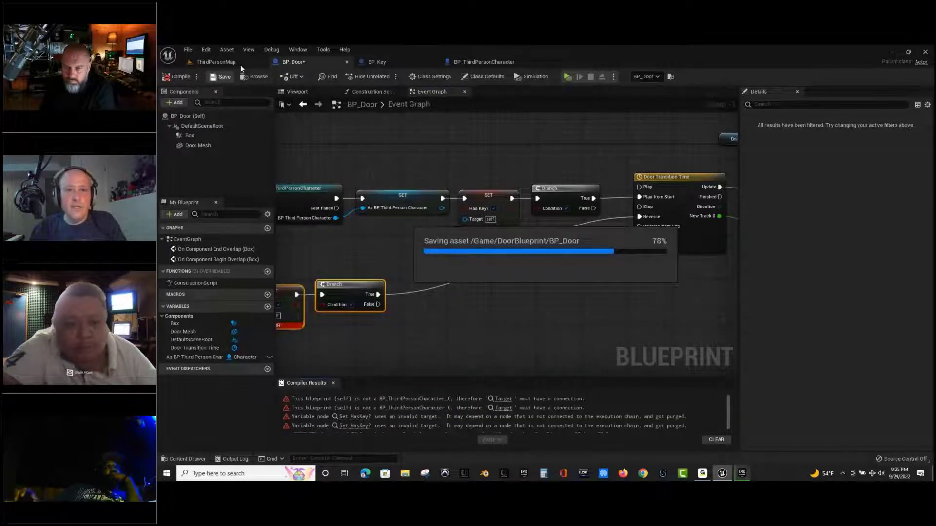
left_click(241, 63)
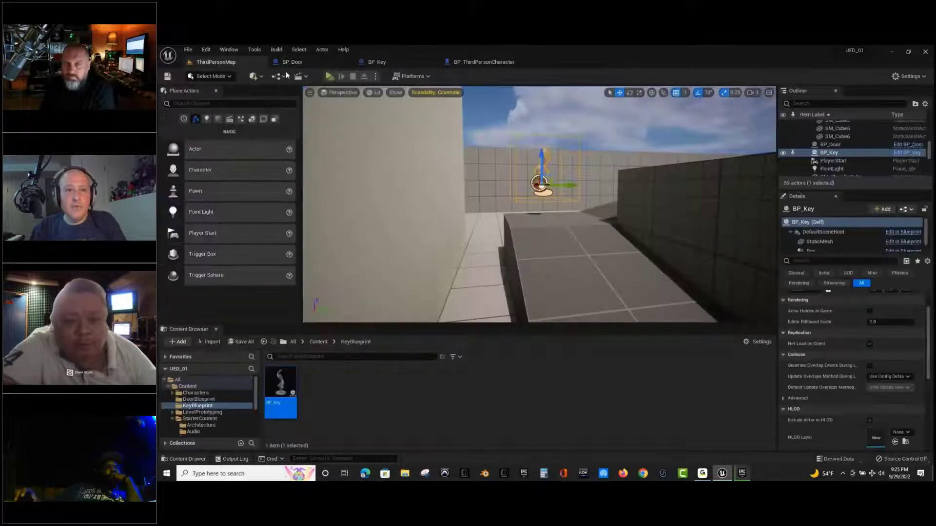
left_click(328, 77)
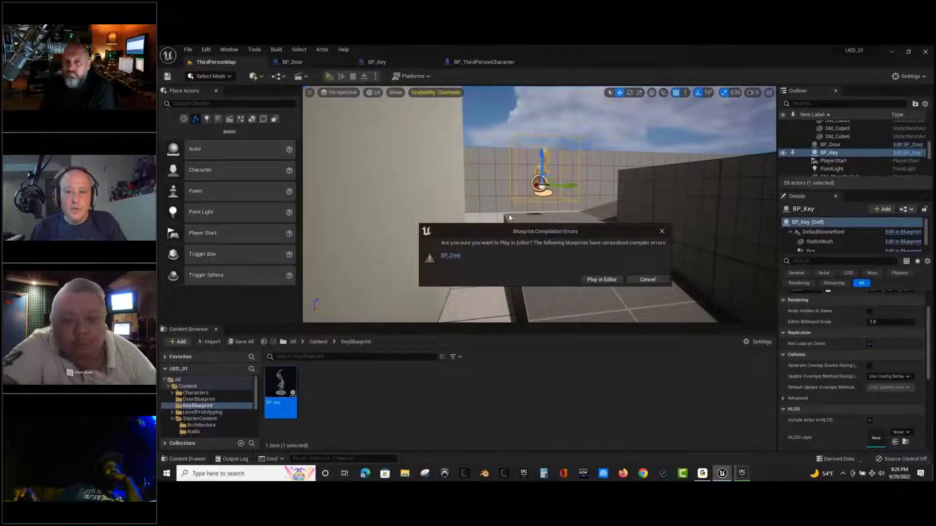
left_click(646, 280)
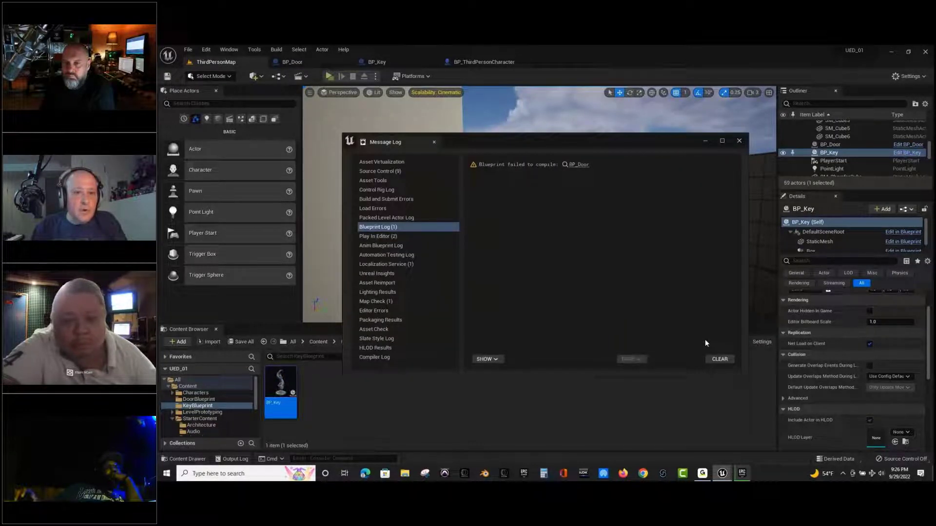
left_click(719, 359)
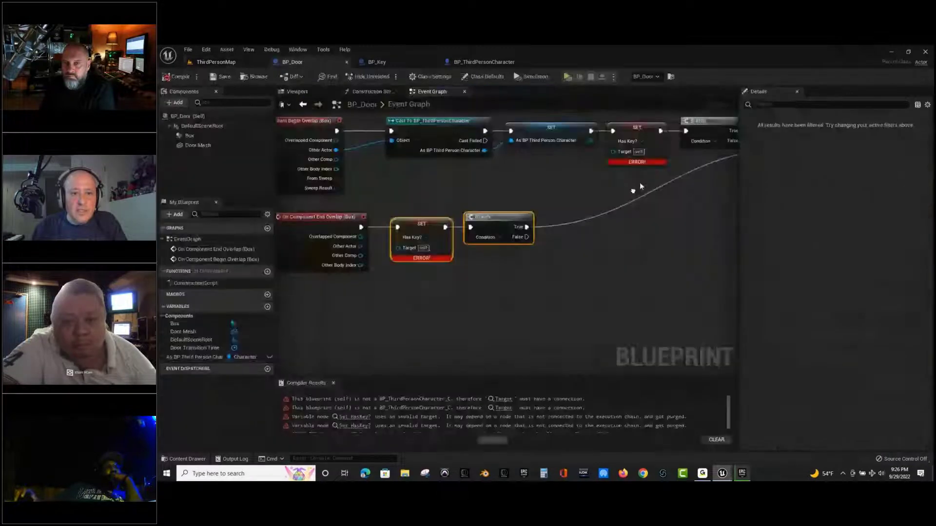
Try placing a getter for the As BP Third Person Character variable below the end overlap event, and remove it.
right_click_drag(390, 262, 464, 303)
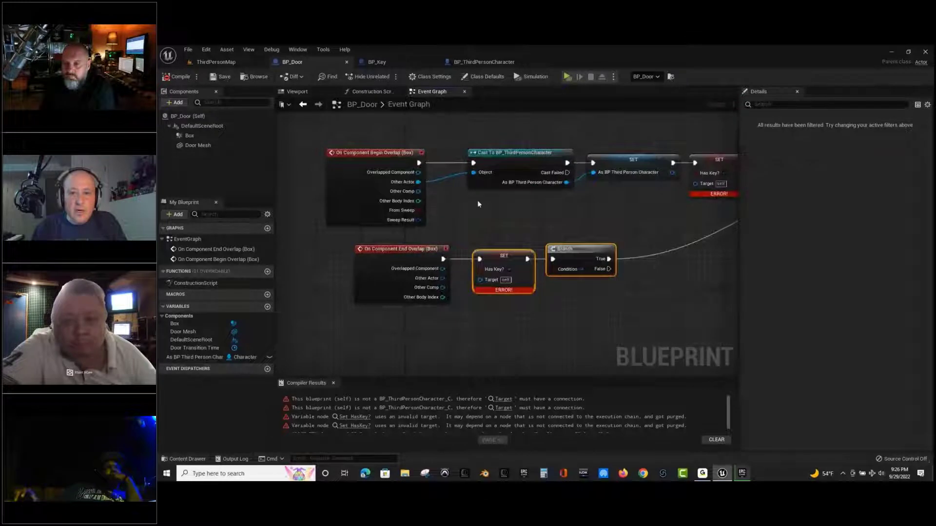
mouse_move(479, 202)
right_mouse_down()
mouse_move(455, 205)
mouse_move(481, 211)
right_mouse_up()
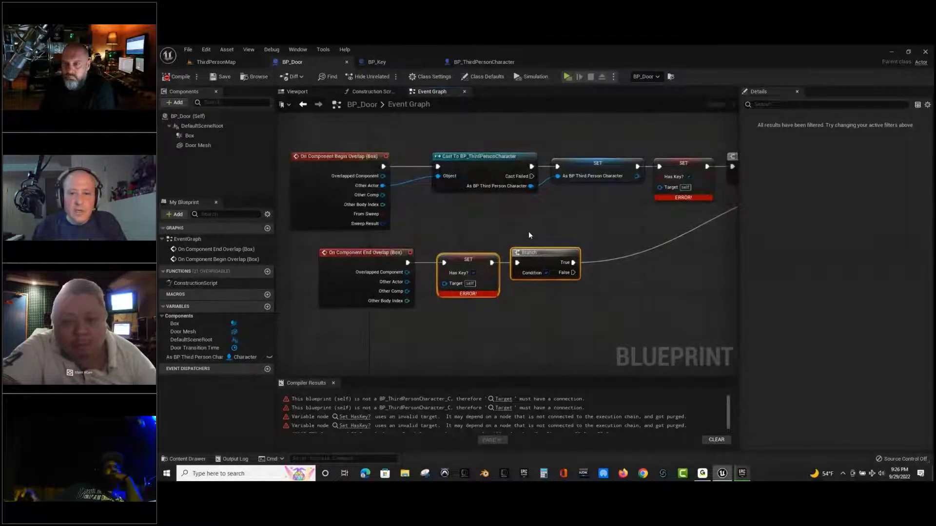
right_click_drag(529, 235, 506, 191)
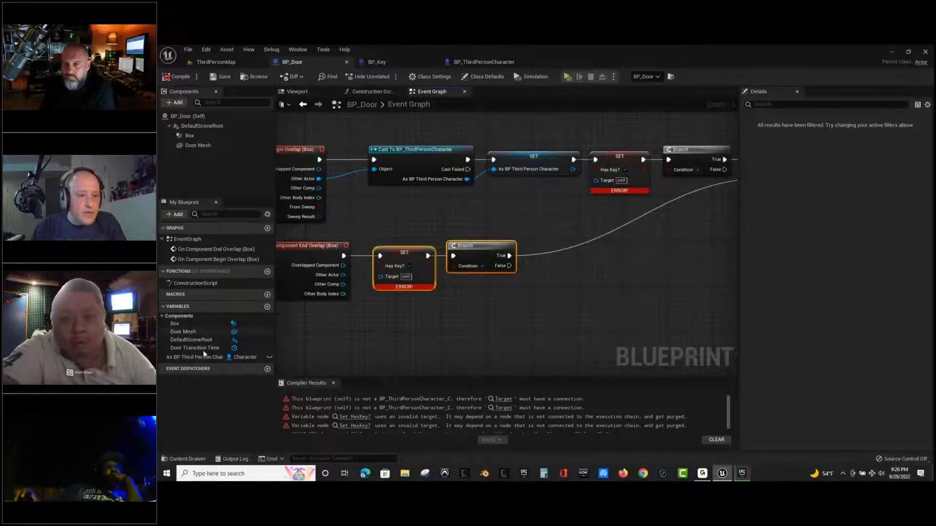
left_click_drag(203, 357, 301, 324)
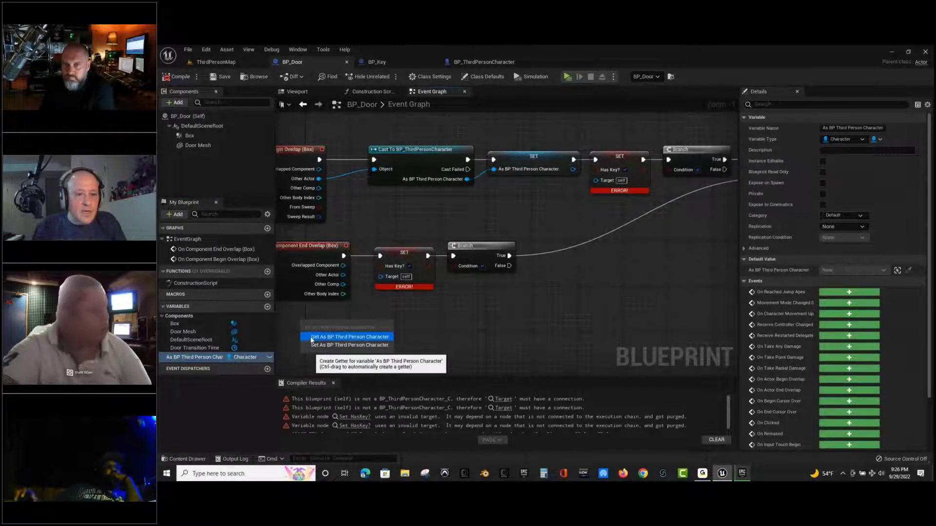
left_click(314, 337)
left_click_drag(371, 326, 330, 327)
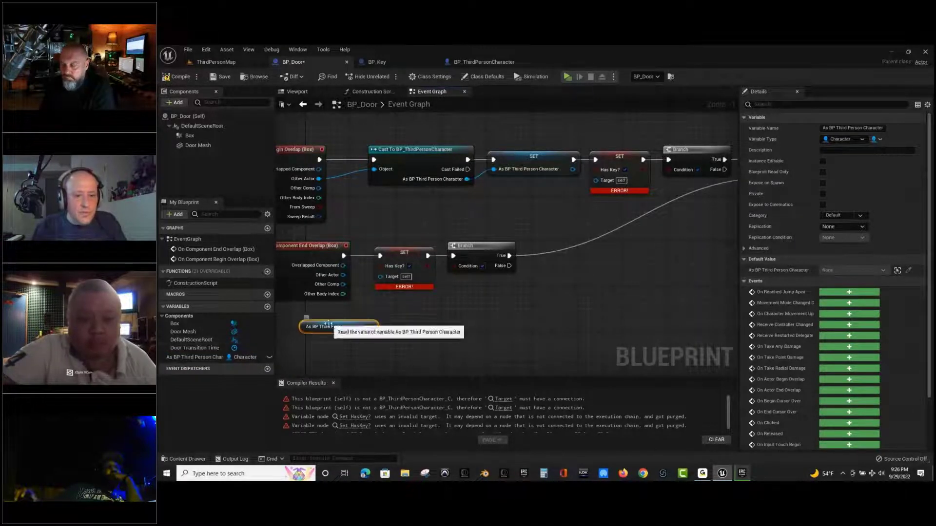
key("Delete")
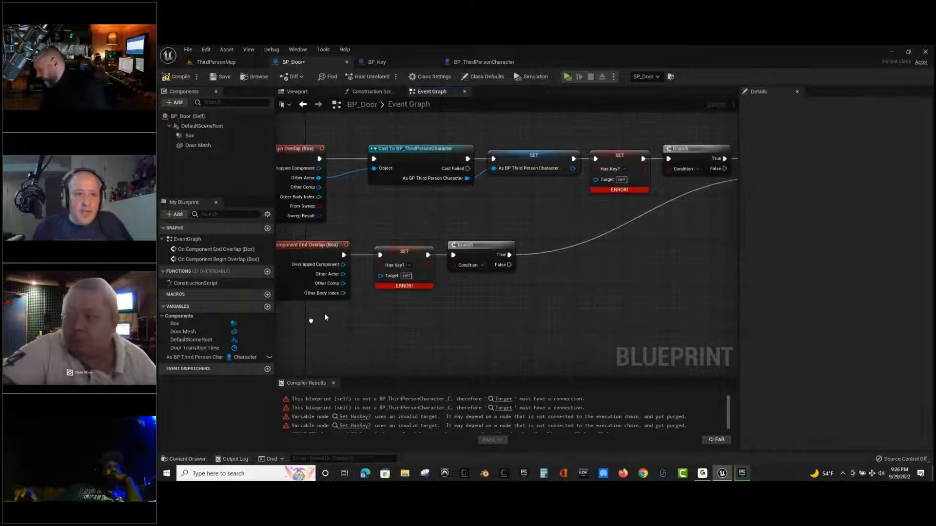
Move the cast and character SET nodes away from the upper Has Key SET node to widen the gap between them.
right_click_drag(324, 314, 390, 231)
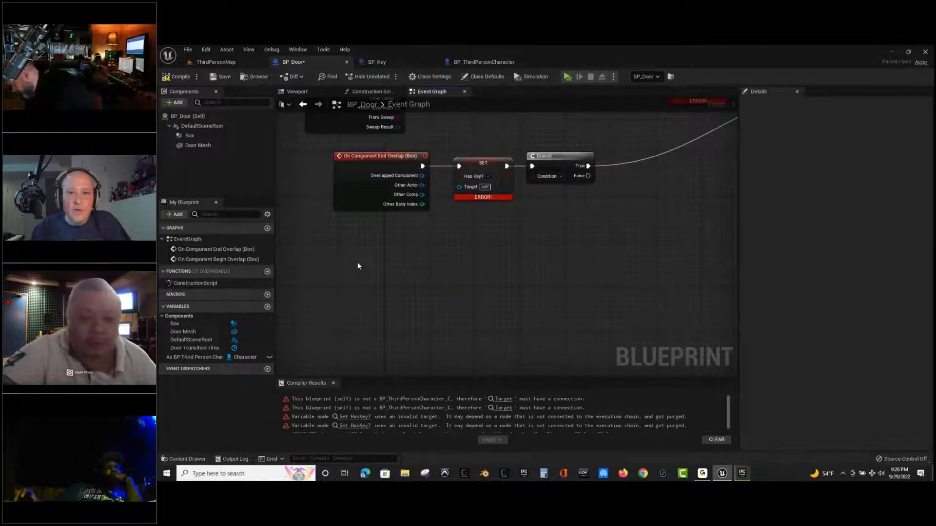
right_click_drag(358, 266, 334, 366)
left_click(588, 167)
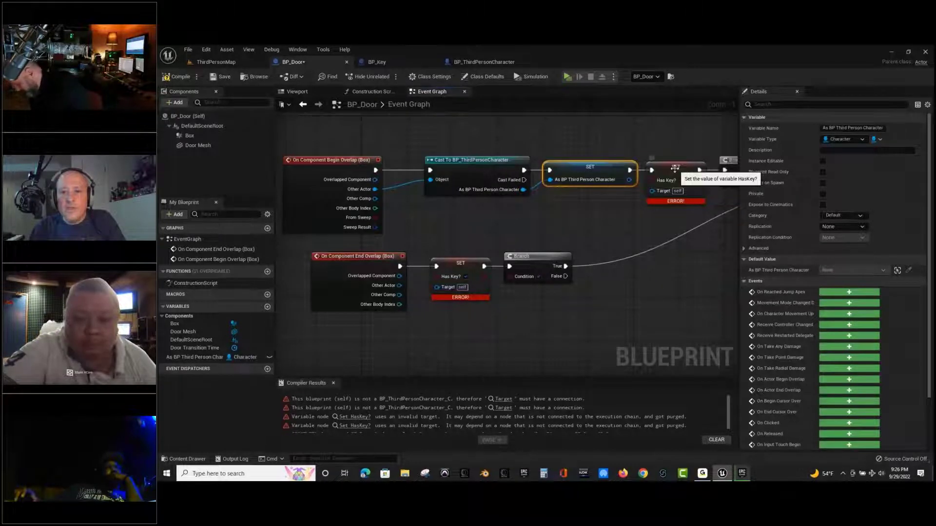
left_click_drag(662, 169, 672, 169)
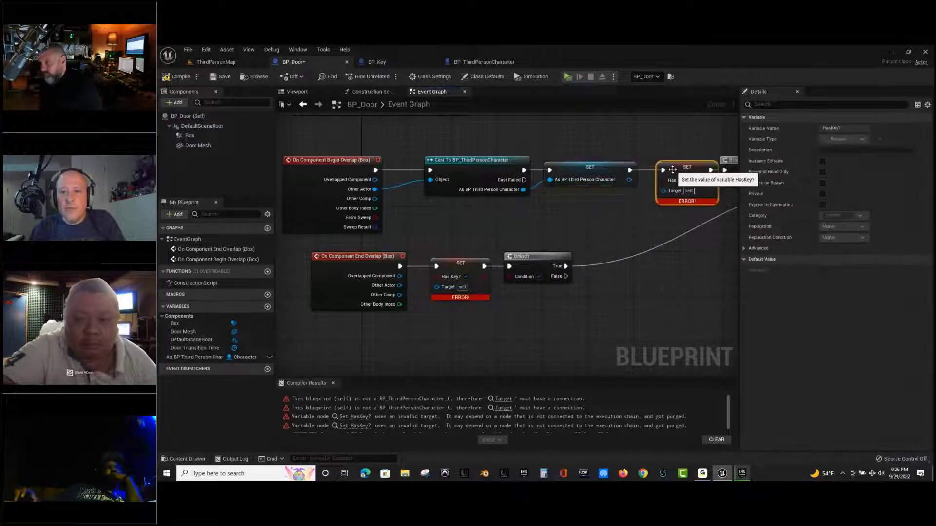
left_click(601, 170)
left_click_drag(446, 133, 546, 170)
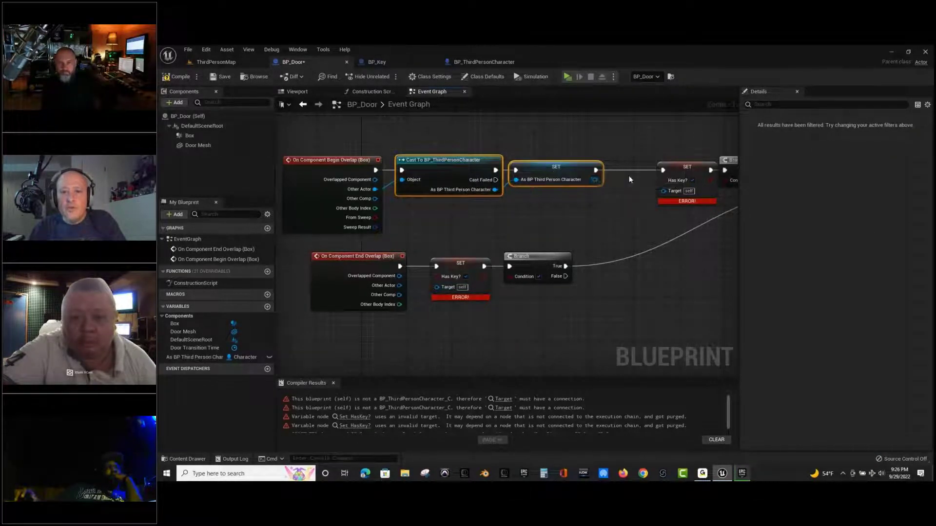
Promote the As BP Third Person Character SET node's output to a new variable and move the Has Key SET node above the chain.
right_click(595, 181)
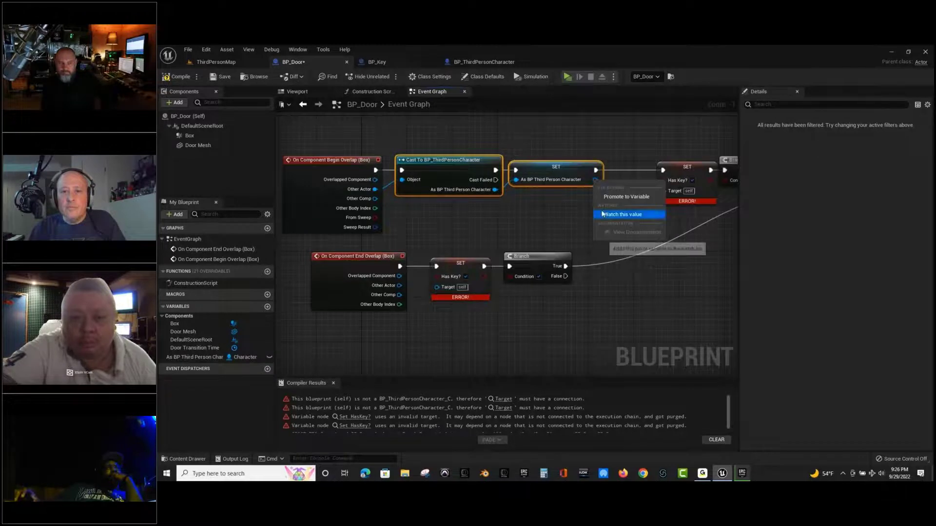
left_click(608, 197)
left_click_drag(681, 169, 626, 118)
right_click_drag(634, 173, 613, 232)
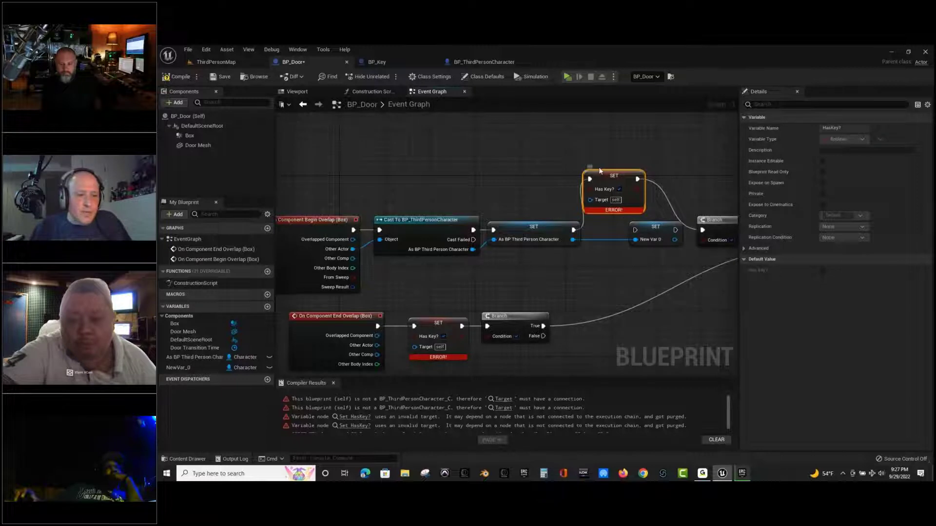
Rename the newly promoted Character variable ThirdPersonCharacter and compile BP_Door.
left_click(188, 369)
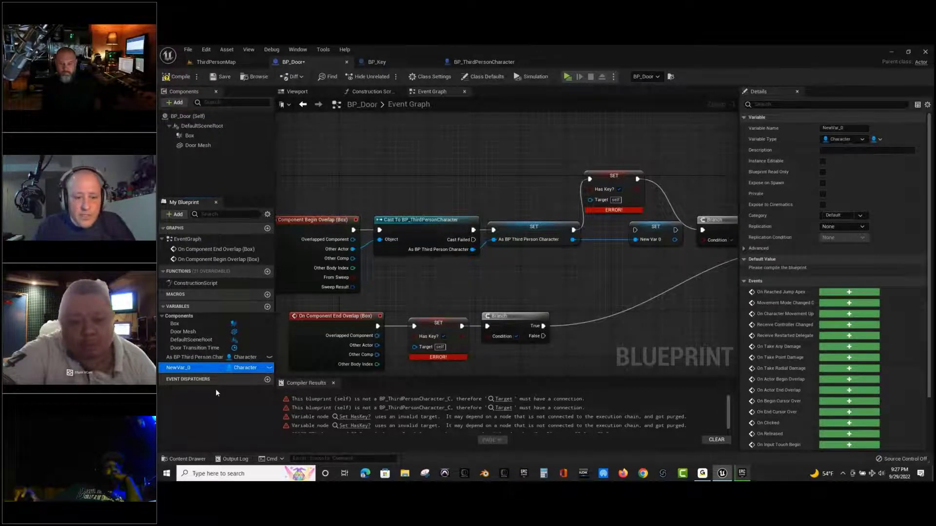
key("F2")
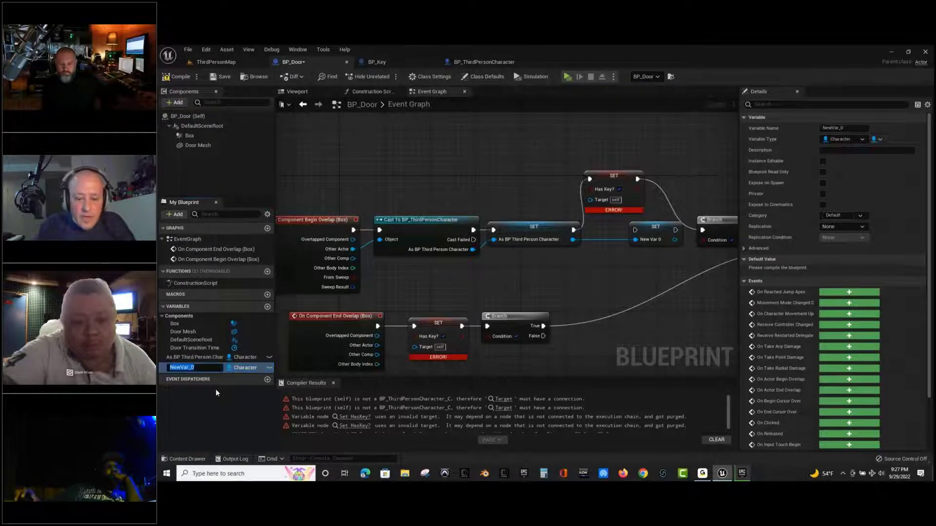
type("ThirdP")
type("ersonCha")
type("racter")
key("Return")
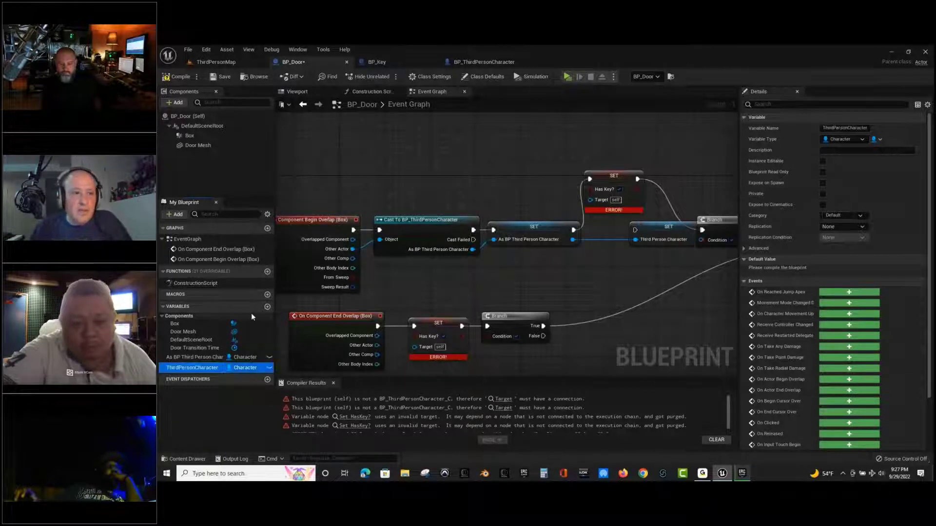
left_click(179, 79)
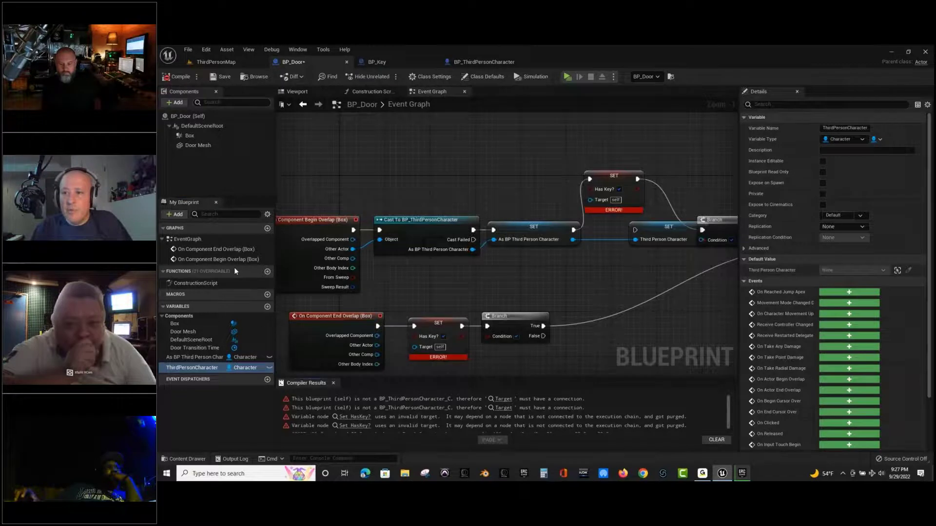
Choose Character object reference as the ThirdPersonCharacter variable's type and save BP_Door.
left_click(860, 139)
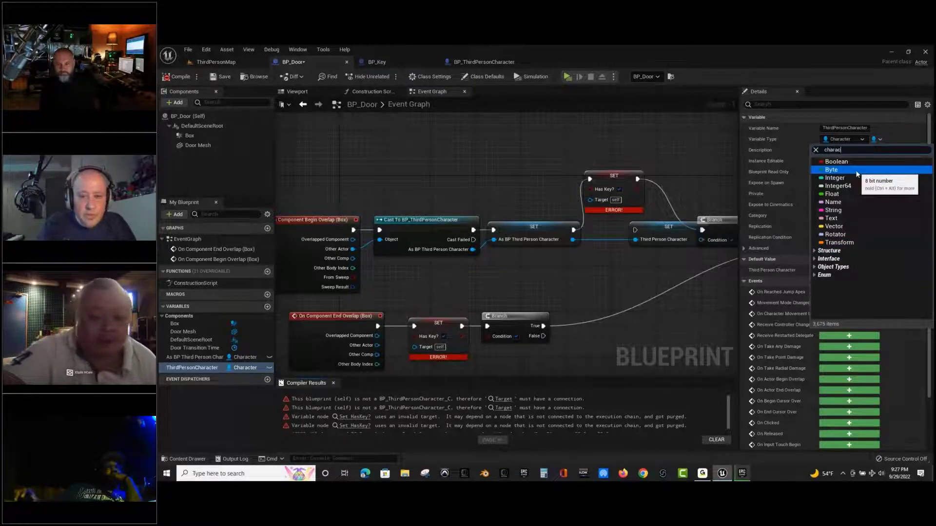
type("charact")
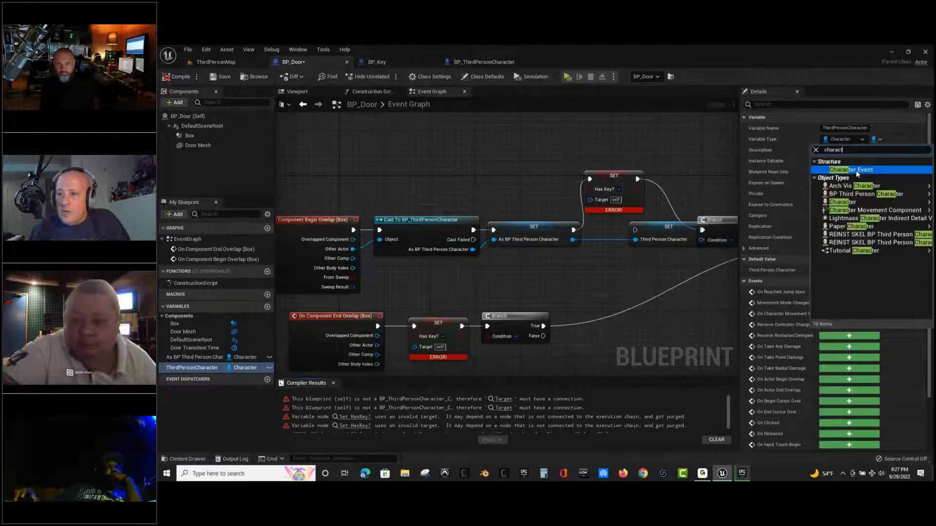
type("er")
mouse_move(843, 199)
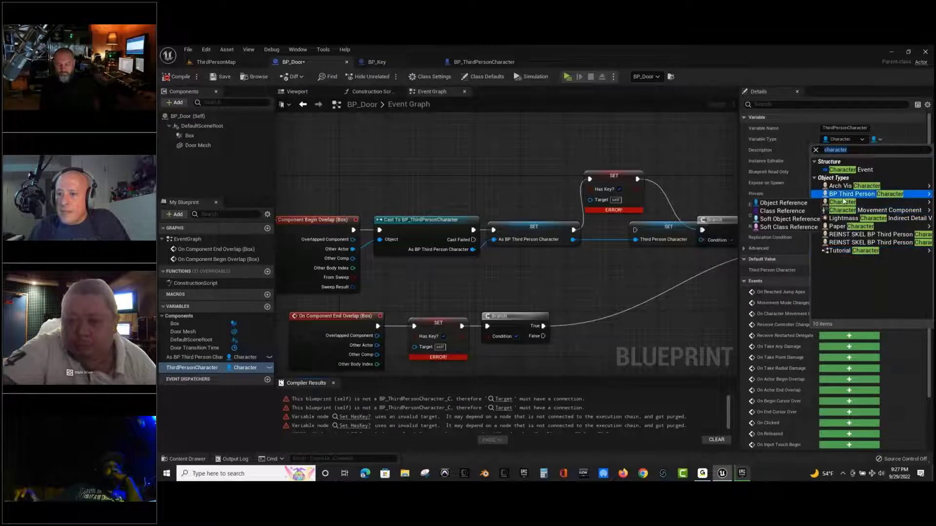
left_click(843, 198)
left_click(858, 140)
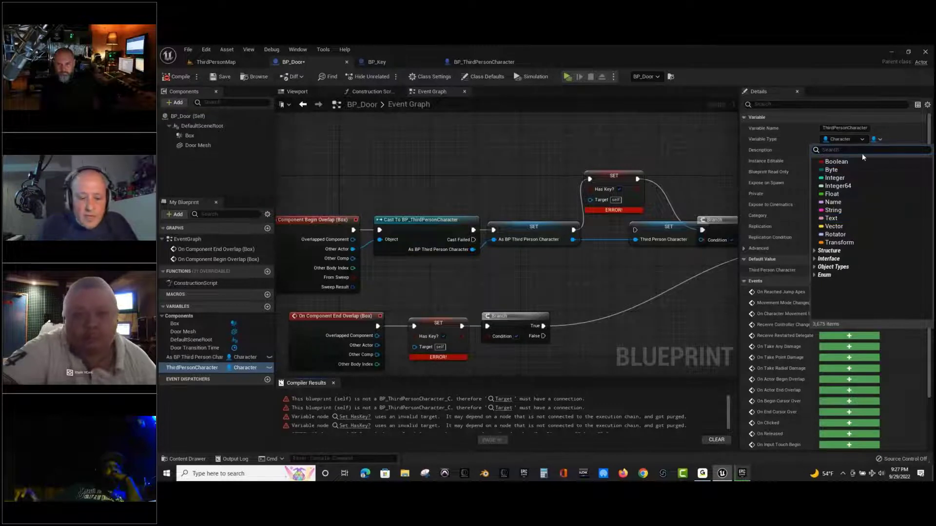
type("charac")
mouse_move(860, 194)
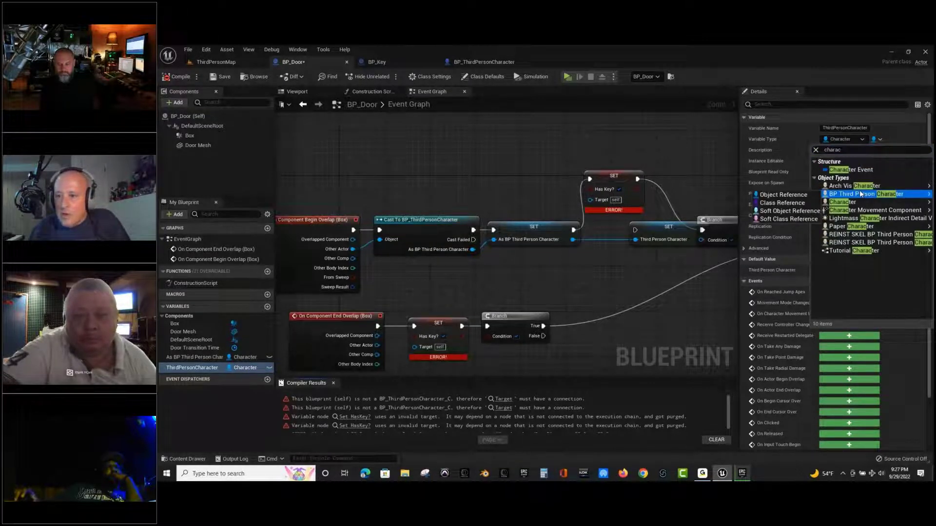
mouse_move(841, 206)
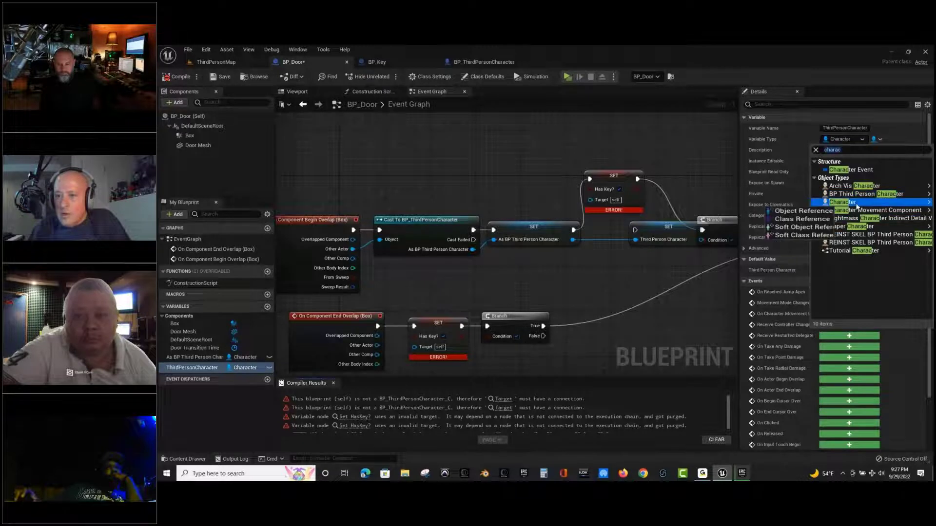
left_click(798, 206)
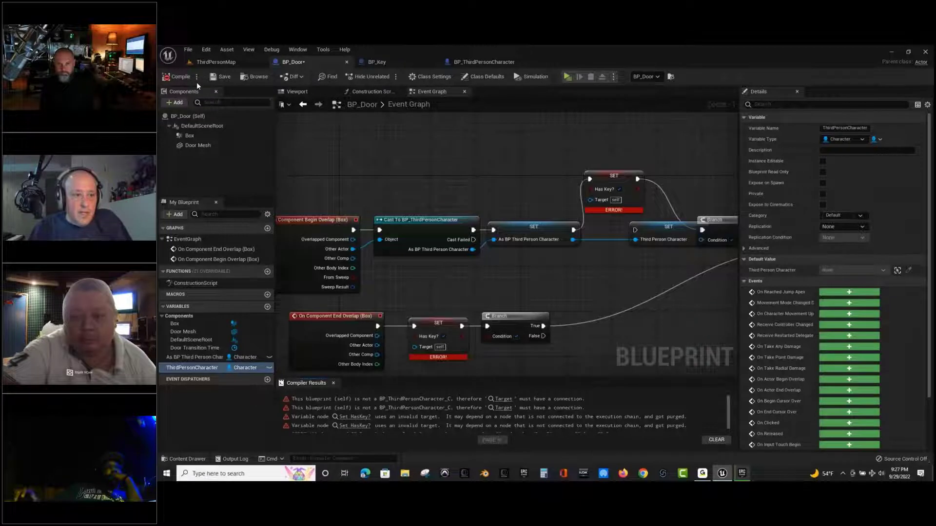
left_click(220, 77)
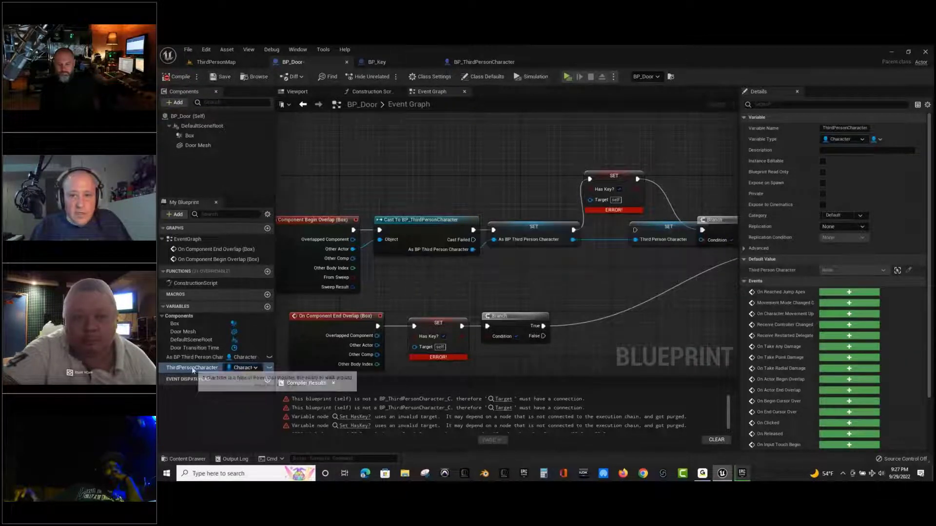
Try placing a ThirdPersonCharacter getter and wiring it to the upper Has Key SET node's Target, and remove it.
left_click_drag(192, 369, 474, 277)
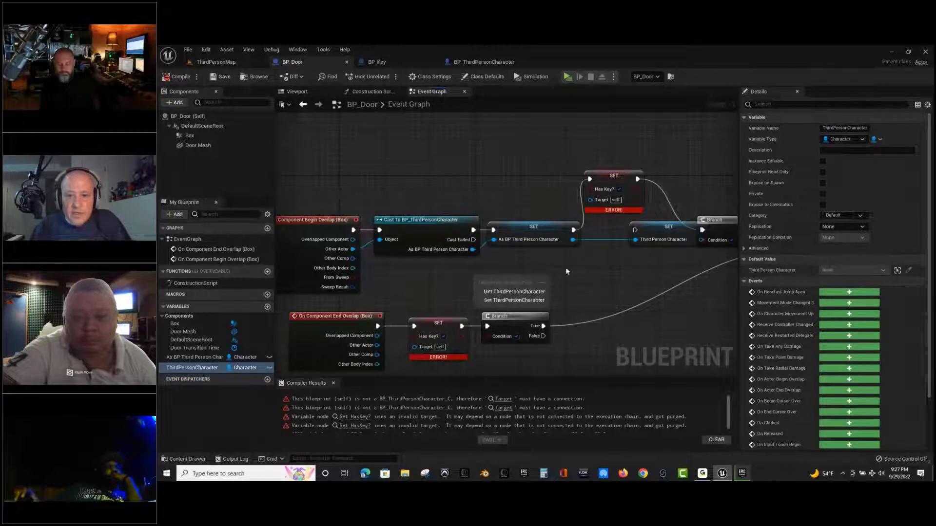
left_click(541, 291)
left_click_drag(535, 277, 596, 216)
key("Delete")
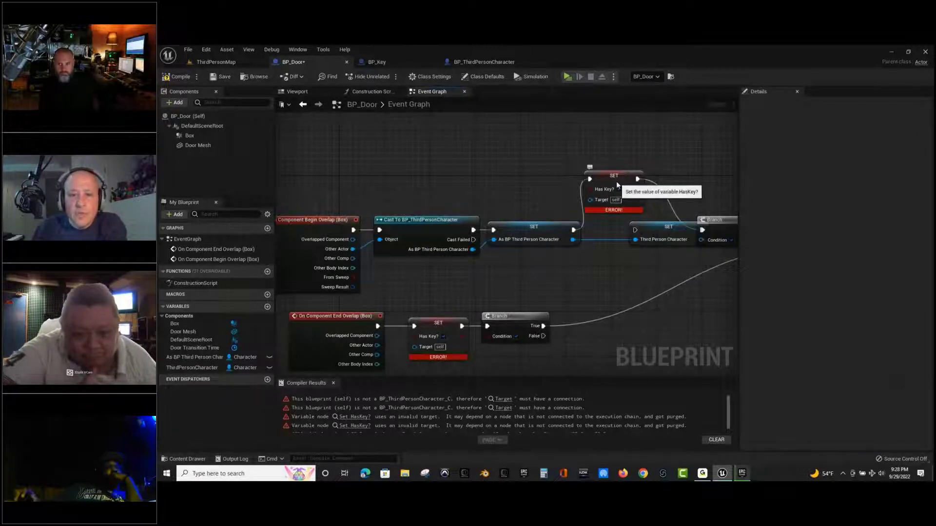
Add an Event BeginPlay node above the On Component Begin Overlap event.
left_click_drag(616, 181, 621, 183)
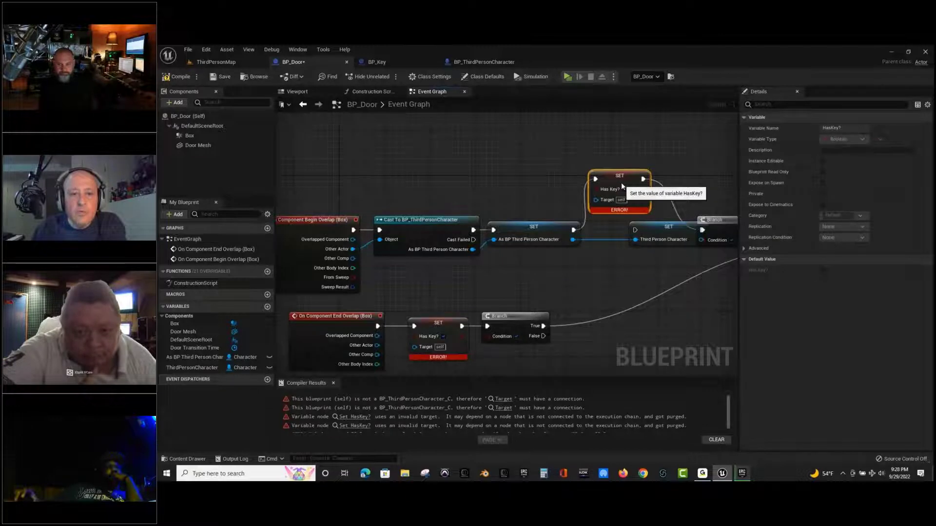
right_click_drag(434, 176, 540, 179)
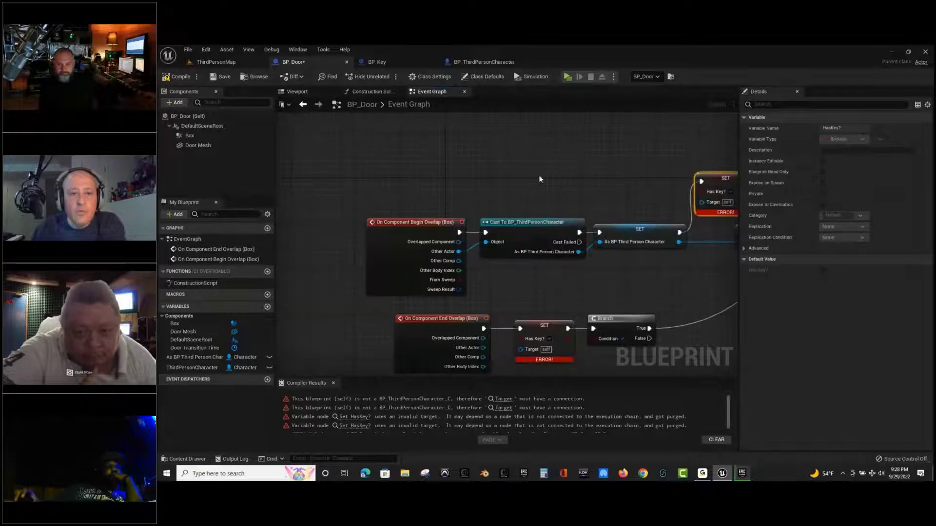
right_click(376, 153)
type("begin p")
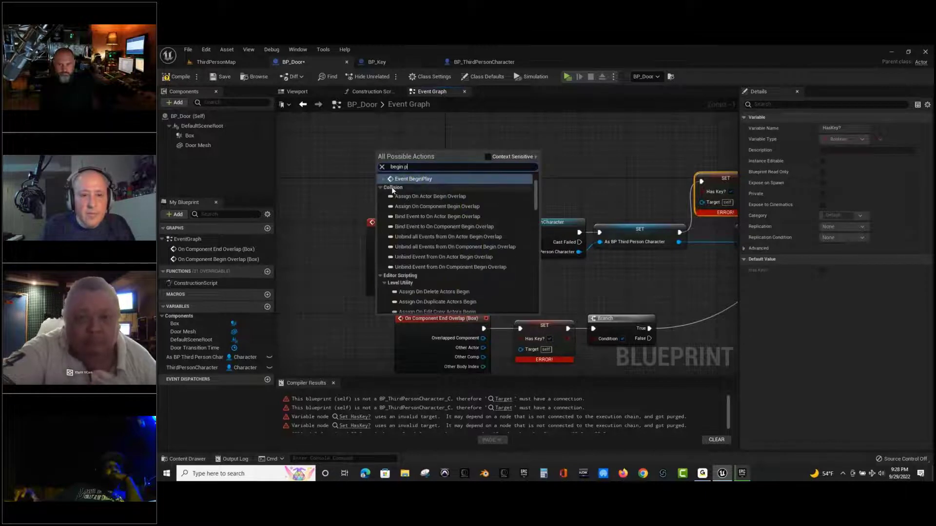
type("lay")
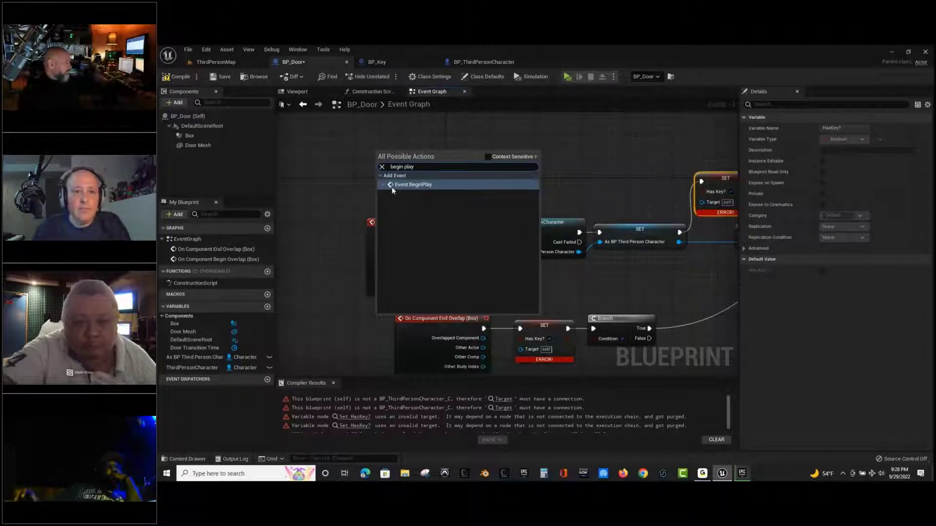
left_click(407, 186)
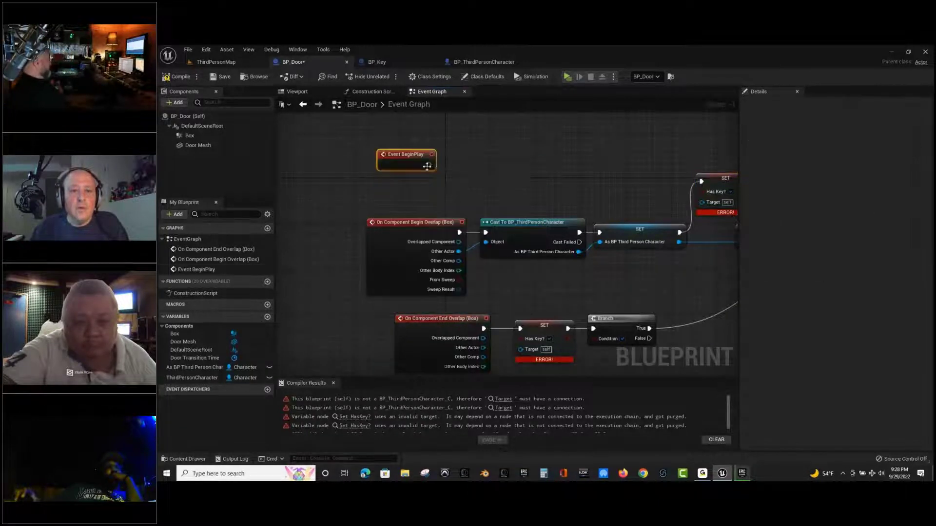
Add a Get Actor Of Class node wired from Event BeginPlay and set its Actor Class to BP_ThirdPersonCharacter.
left_click_drag(446, 167, 473, 165)
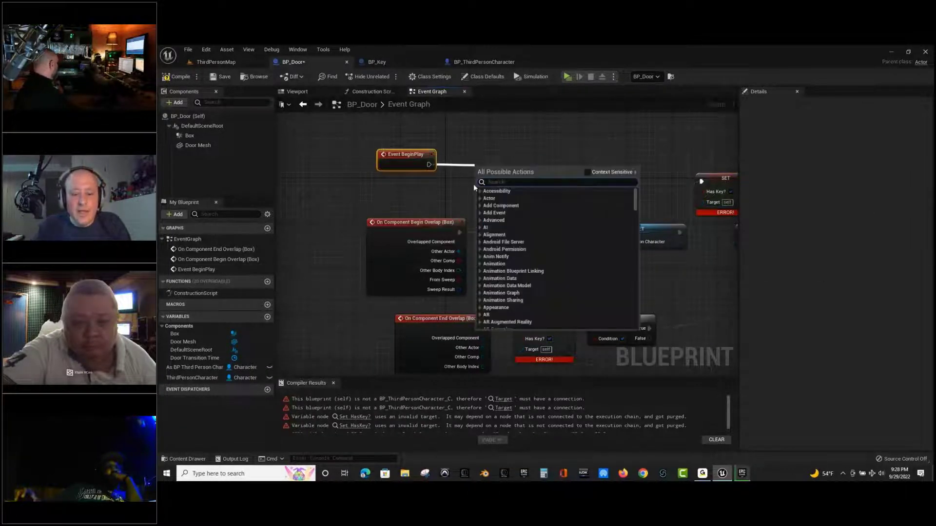
type("get actor o")
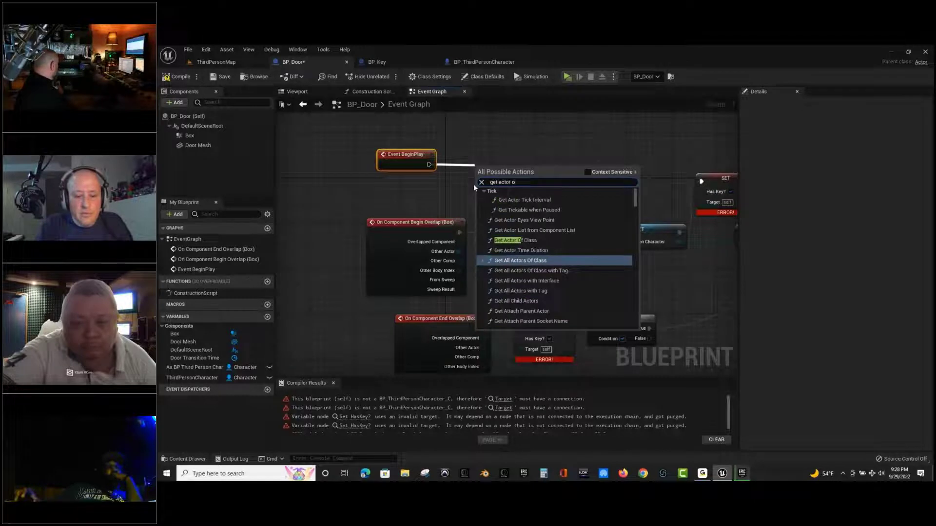
type("f class")
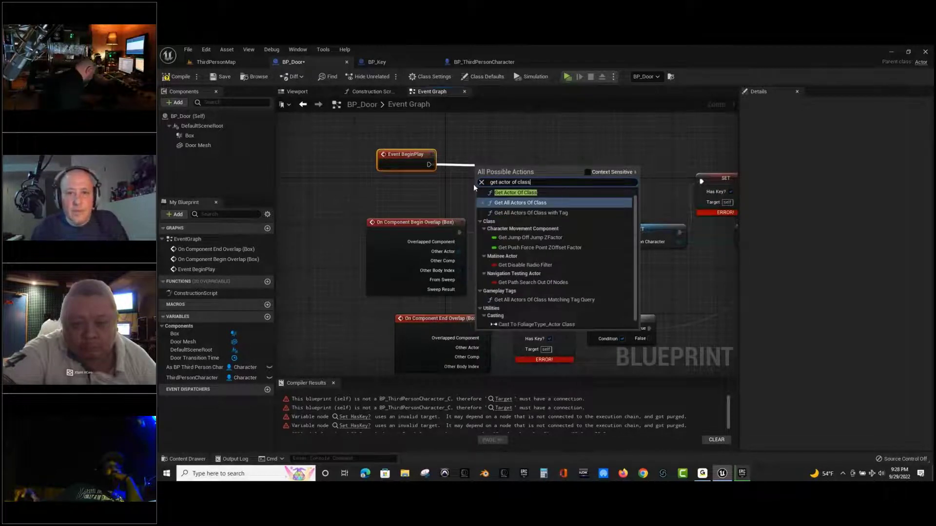
left_click(509, 192)
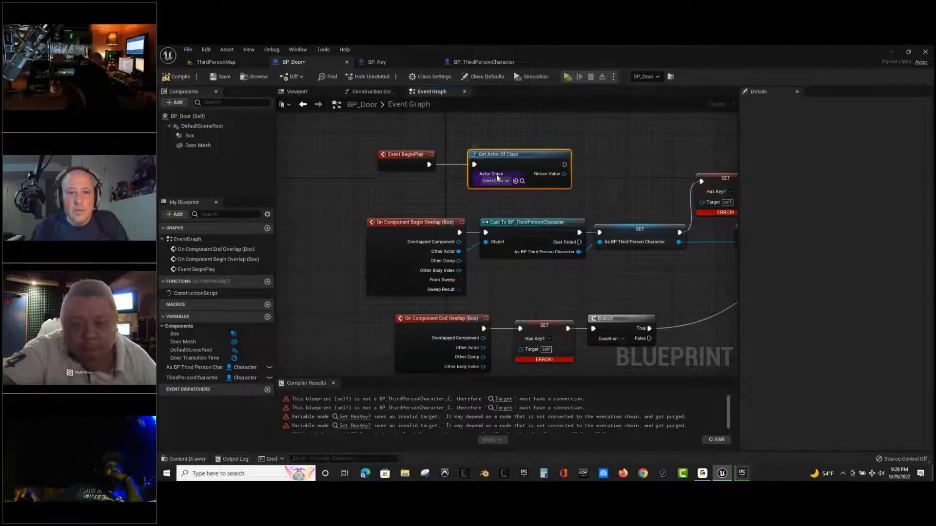
left_click(496, 180)
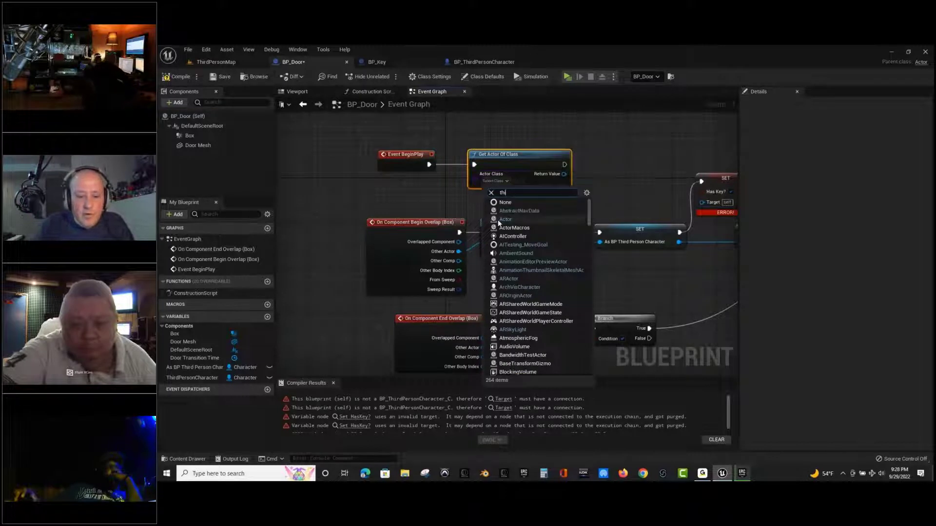
type("d person")
left_click(532, 211)
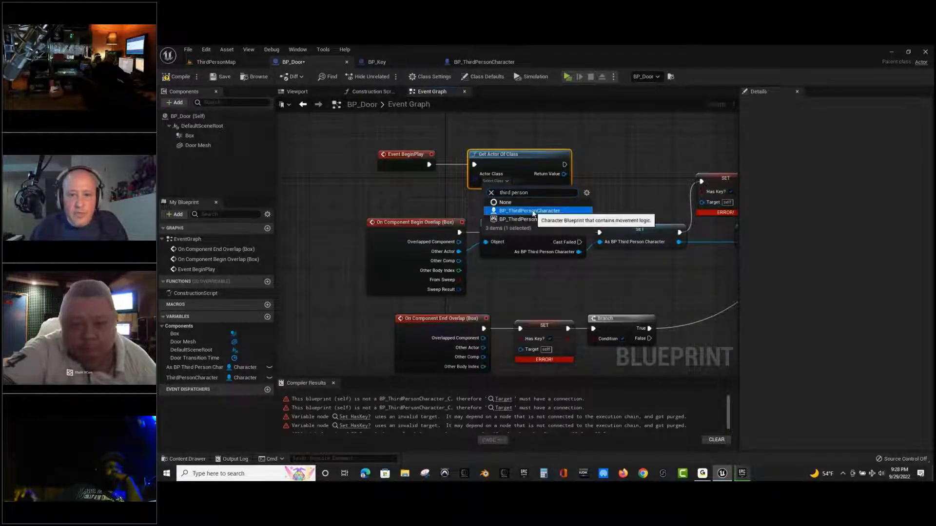
left_click(531, 211)
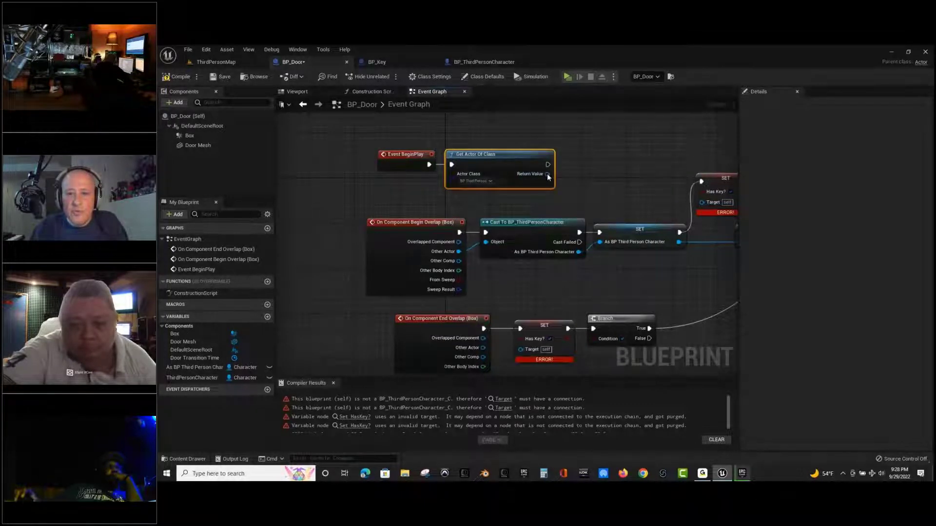
Promote Get Actor Of Class's Return Value to a variable named OurCharacter.
right_click(548, 178)
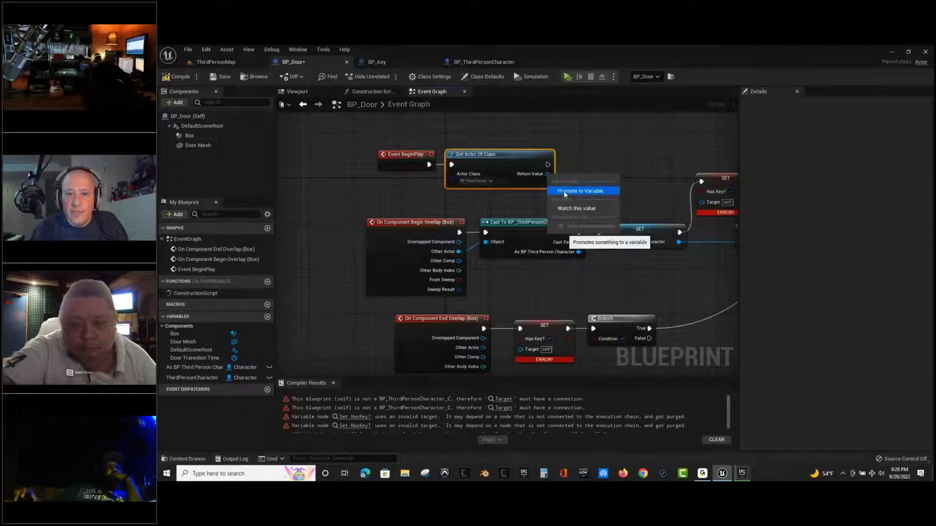
left_click(563, 191)
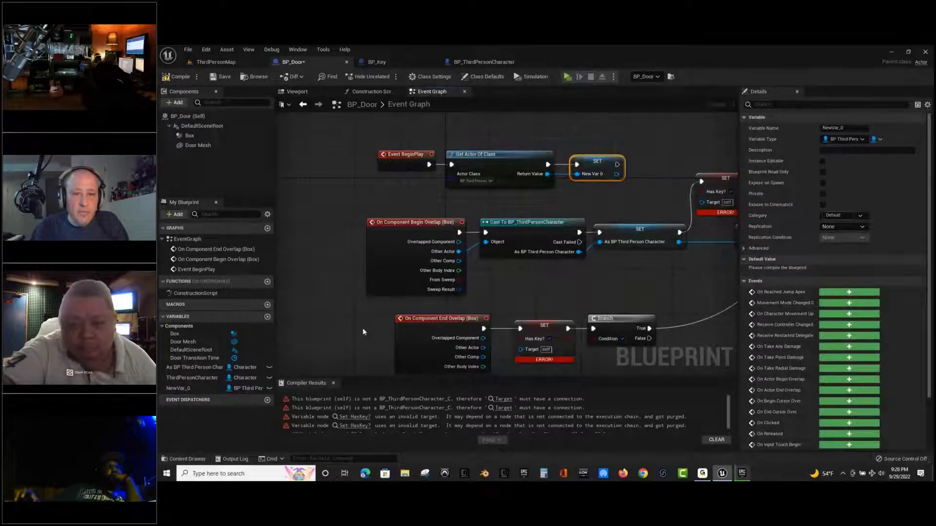
left_click(191, 389)
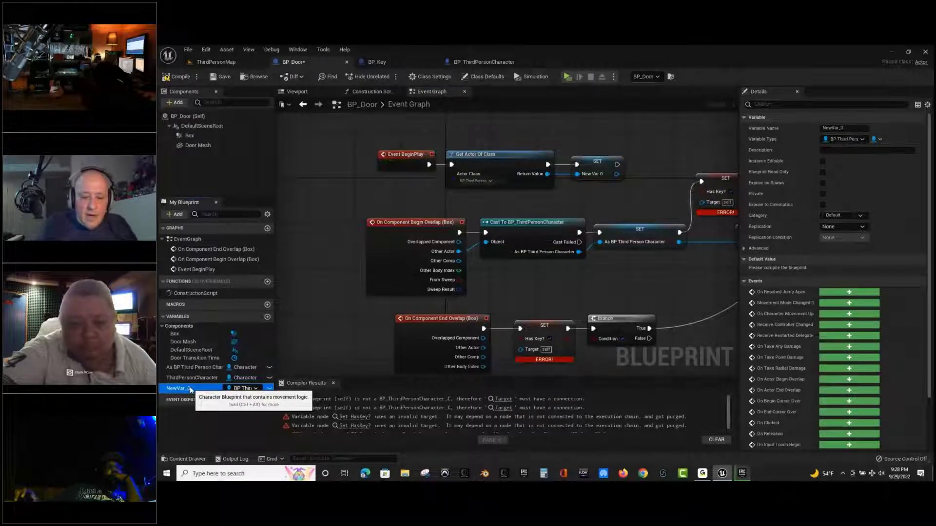
double_click(191, 389)
type("Our")
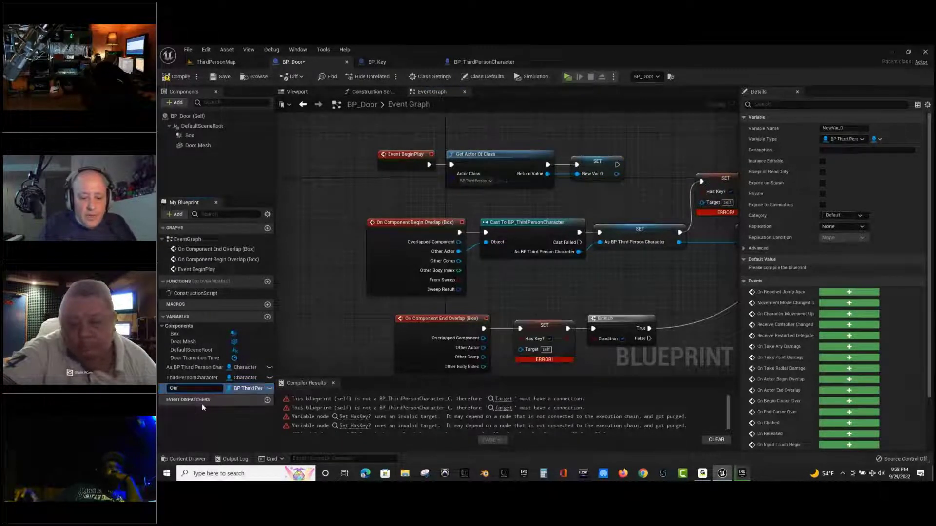
type("Char")
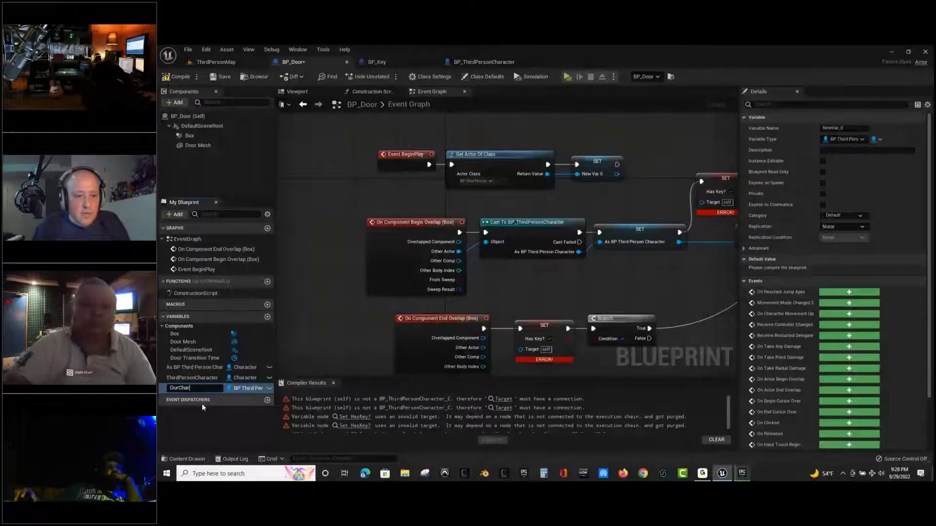
type("acter")
key("Return")
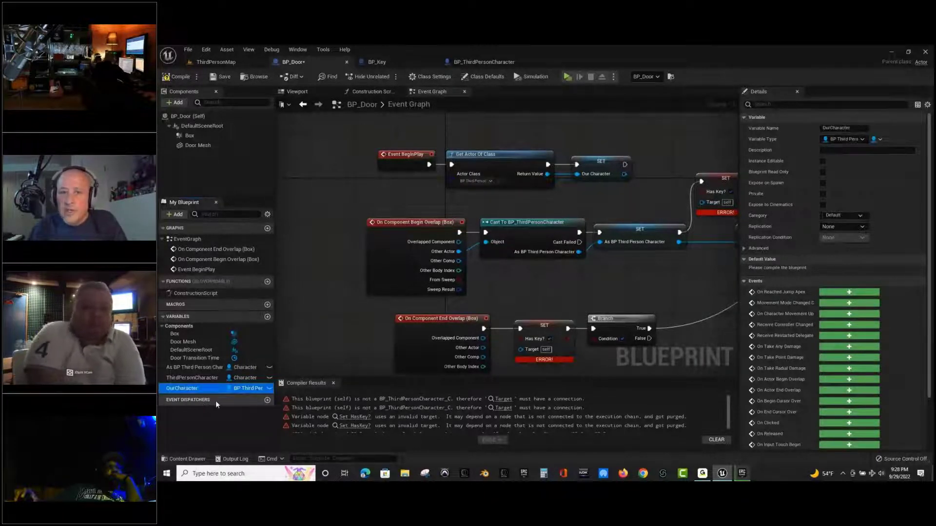
Compile BP_Door and search the OurCharacter variable's type options for "charac".
left_click(182, 79)
left_click(862, 140)
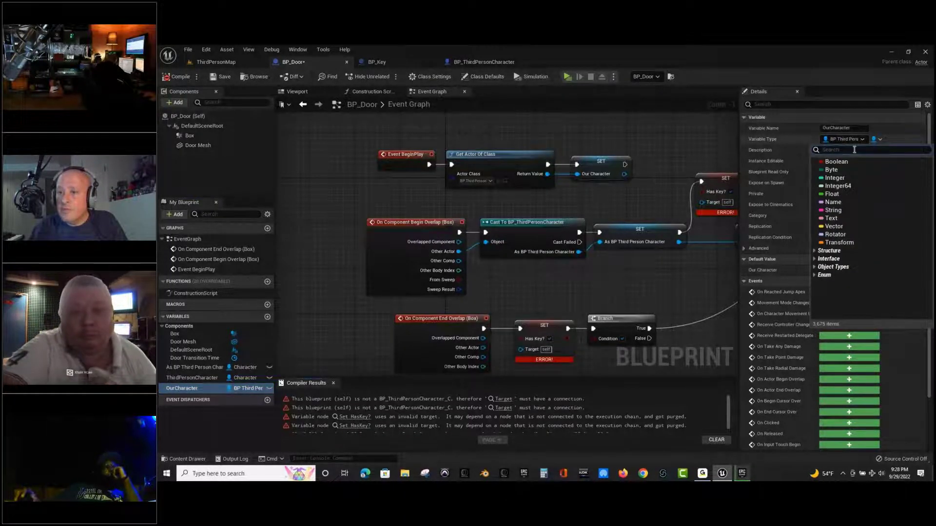
type("charac")
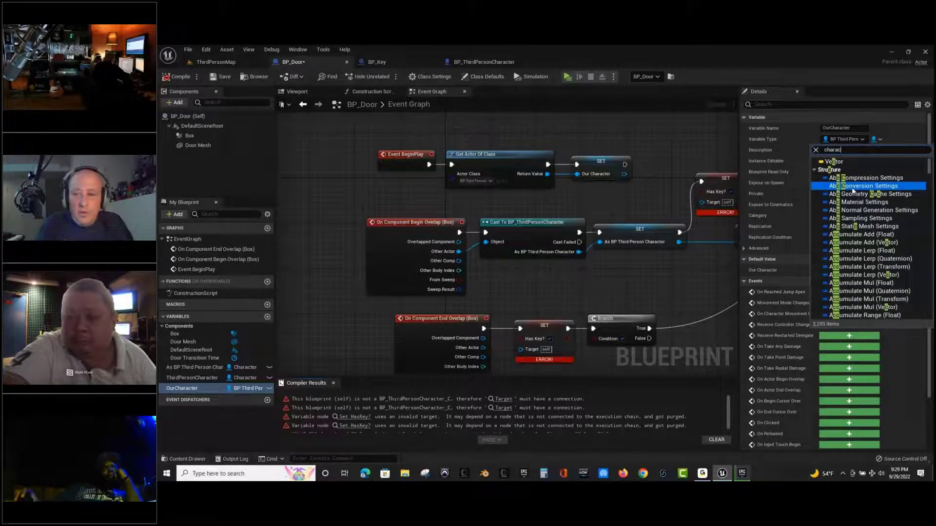
mouse_move(853, 190)
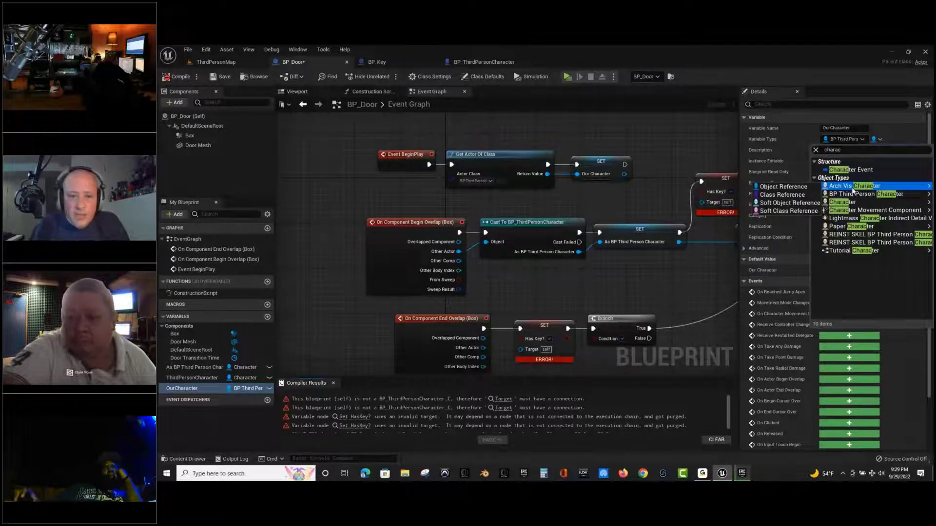
left_click(612, 251)
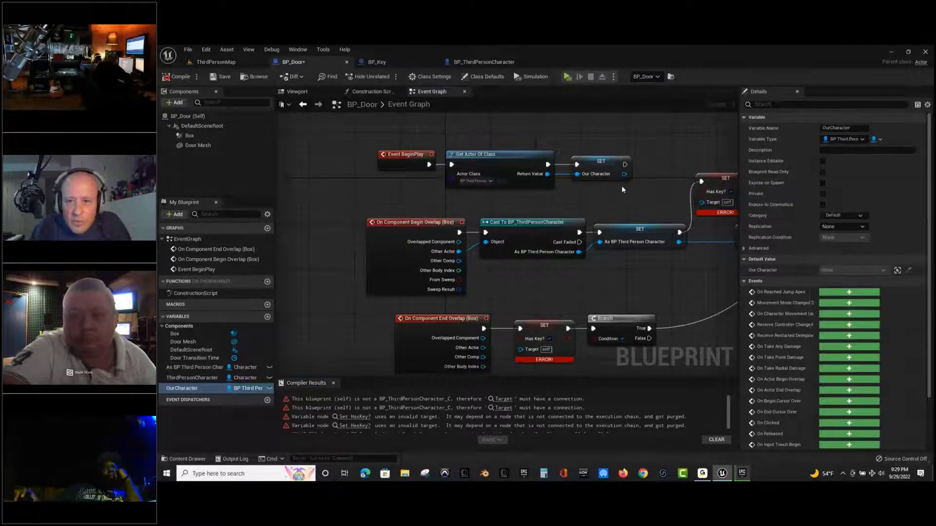
Change the OurCharacter variable's type to a Character object reference and dismiss the window listing its uses.
right_click_drag(714, 204, 671, 193)
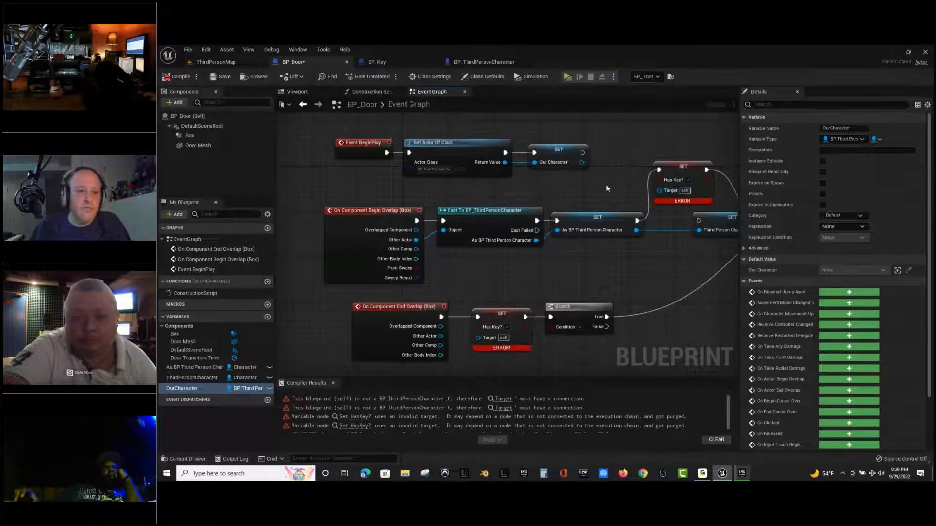
double_click(188, 388)
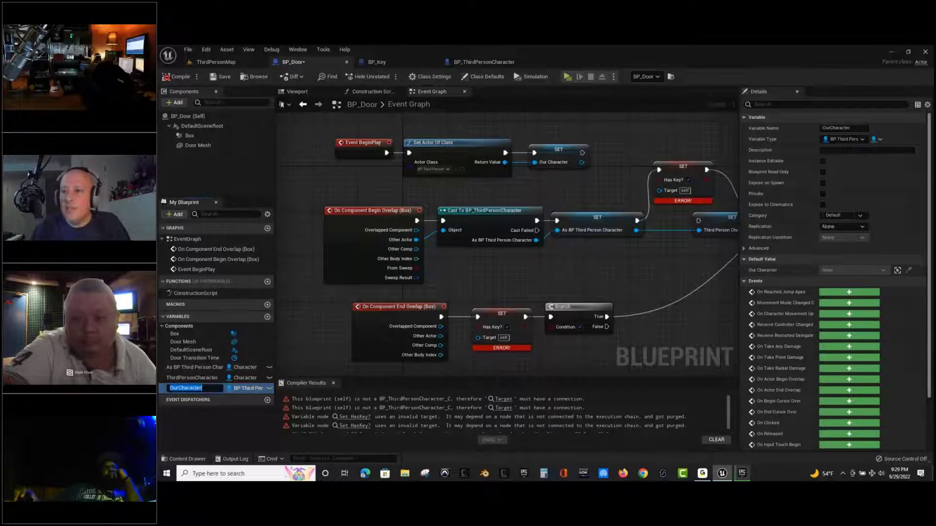
key("Return")
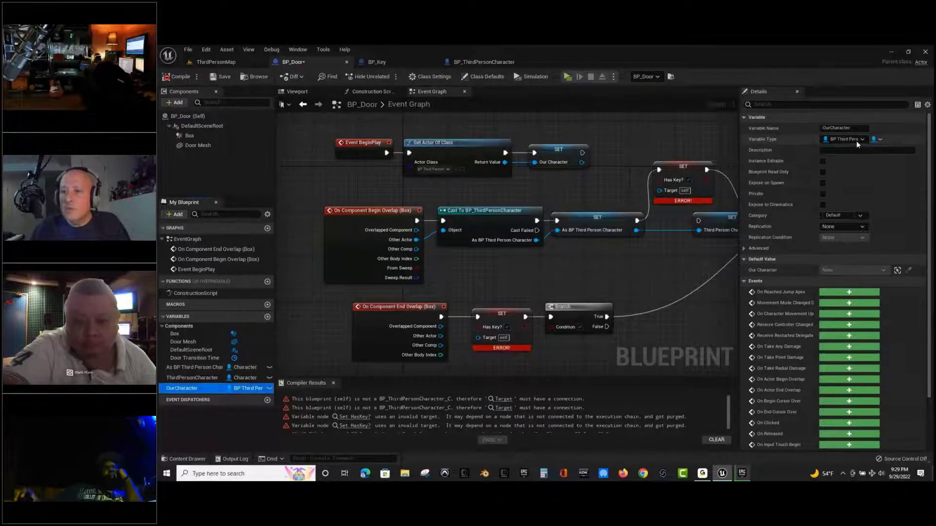
left_click(860, 141)
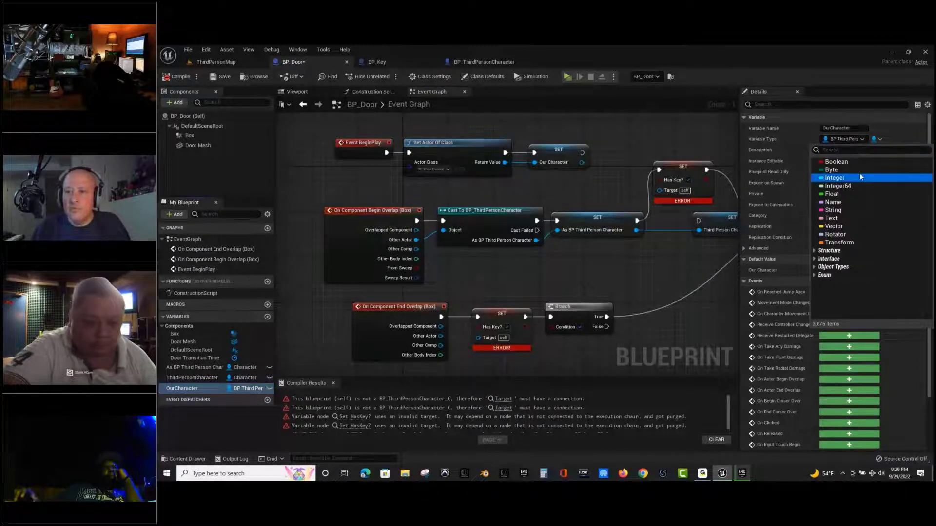
type("ch")
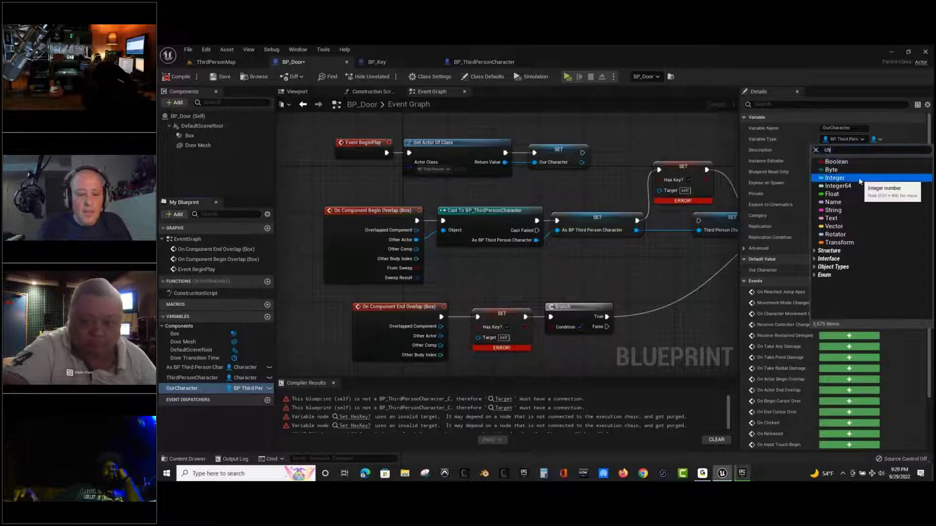
type("aracter")
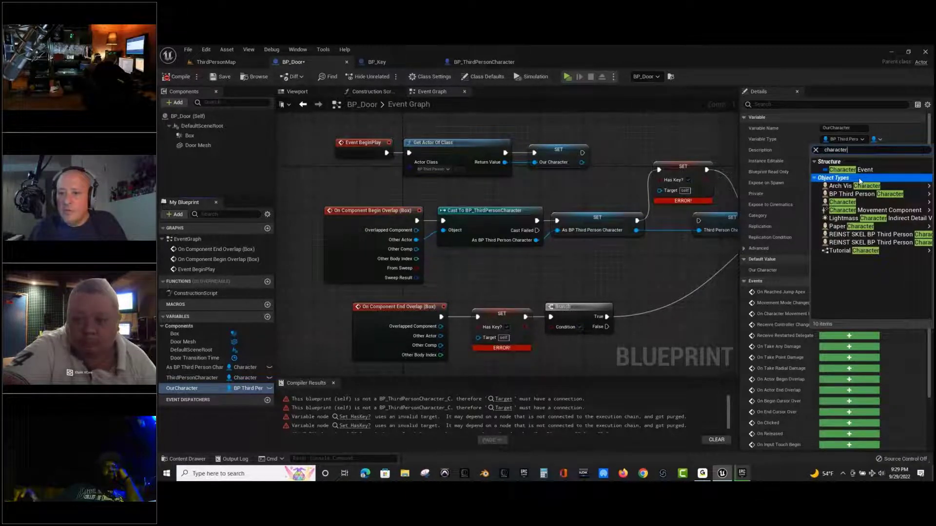
mouse_move(872, 194)
left_click(783, 210)
left_click(543, 281)
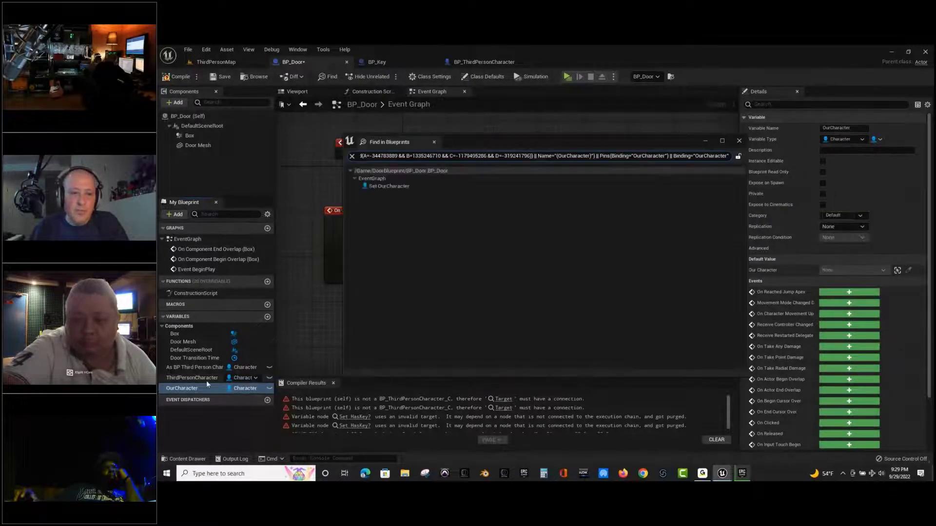
left_click(738, 143)
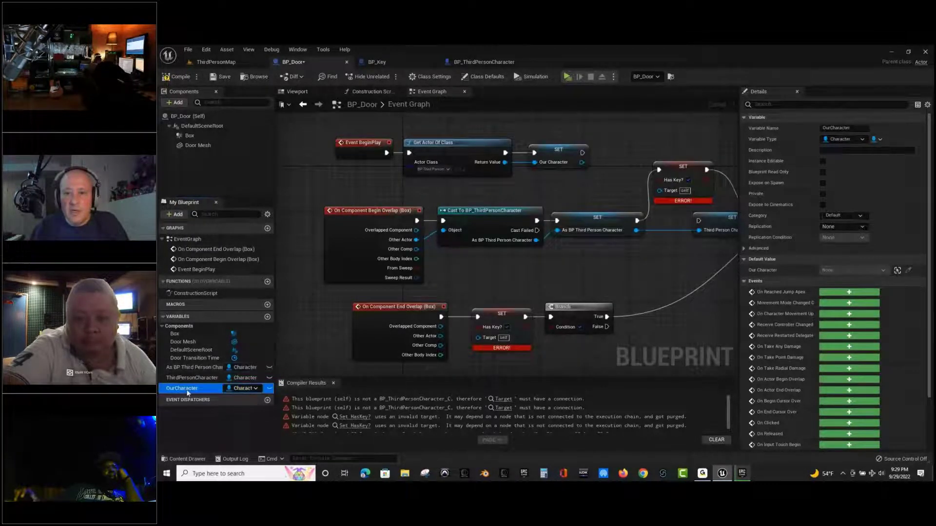
Place an OurCharacter getter beside the upper Has Key? SET node and delete that SET node.
left_click_drag(188, 391, 663, 190)
left_click(593, 201)
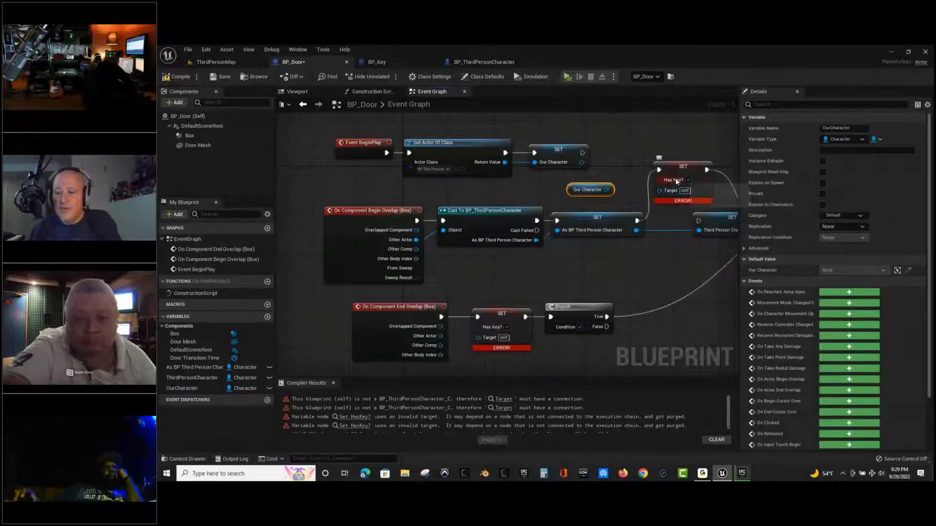
left_click(676, 179)
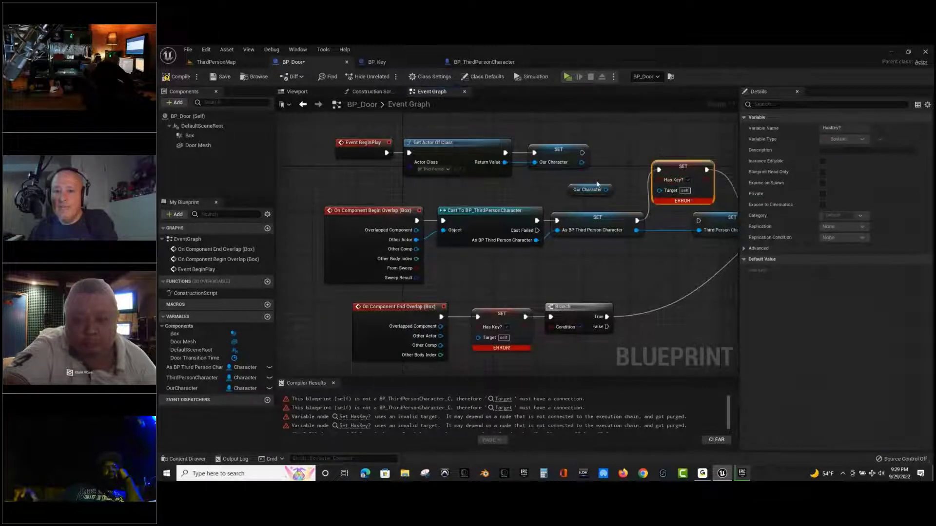
key("Delete")
left_click_drag(606, 190, 634, 171)
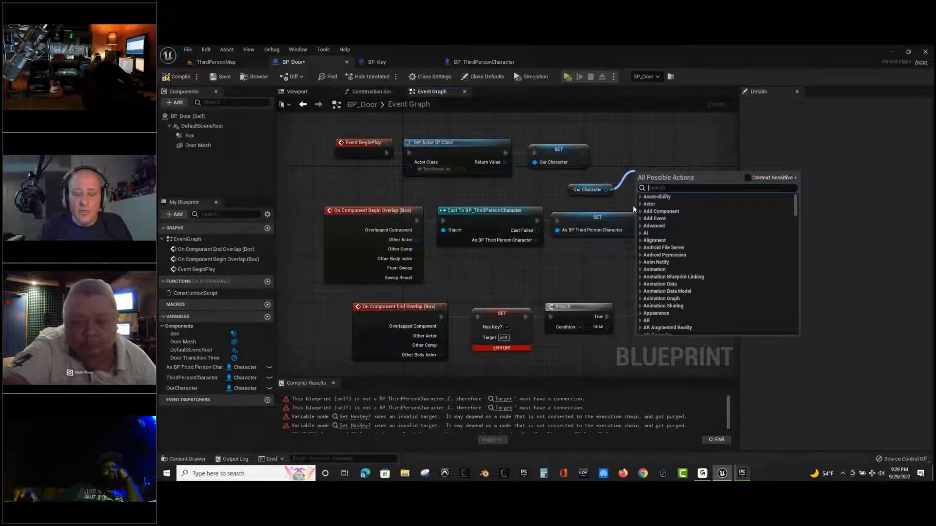
type("g")
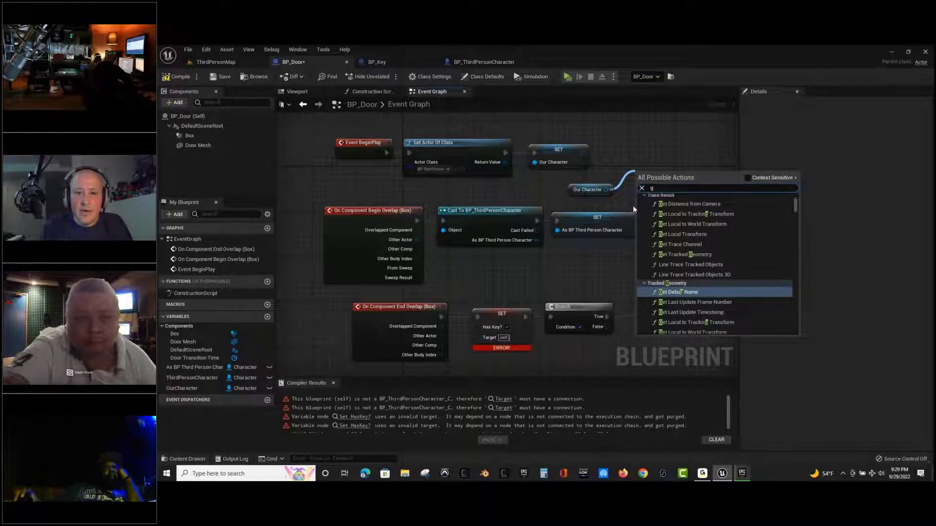
key("BackSpace")
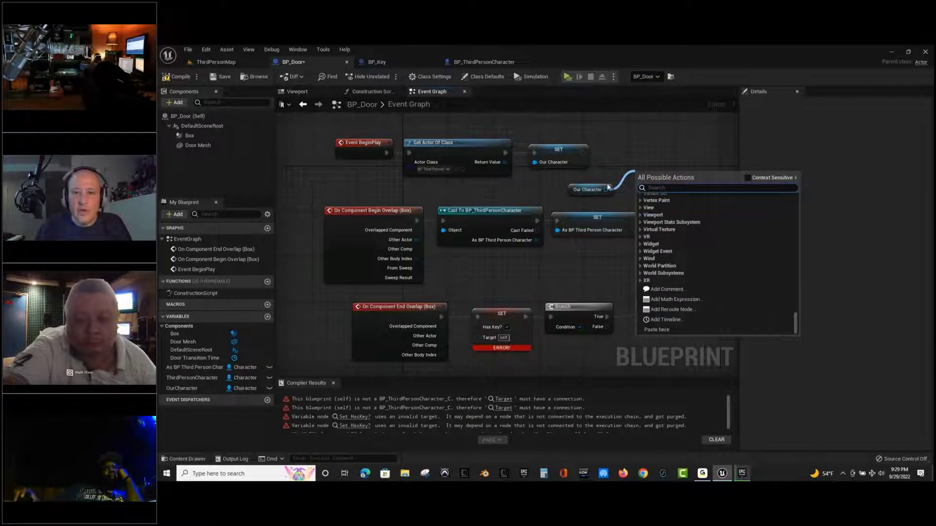
left_click(631, 137)
Move the Our Character getter below the On Component End Overlap chain and delete that chain's Has Key? SET node.
right_click_drag(565, 265, 532, 224)
left_click_drag(561, 147, 486, 305)
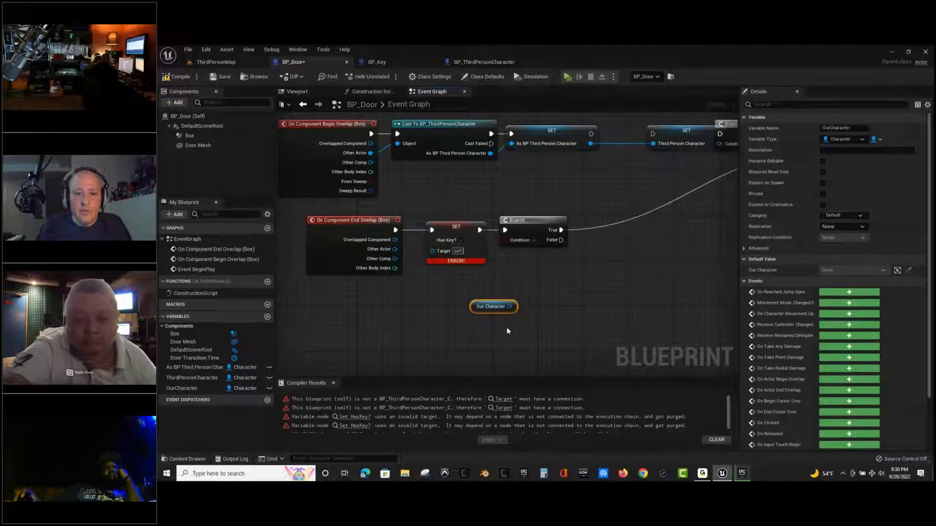
left_click_drag(510, 306, 432, 268)
left_click(448, 228)
key("Delete")
Add a Set Has Key? node between On Component End Overlap and its Branch, wire its execution pins, and try Our Character as its Target.
type("set has")
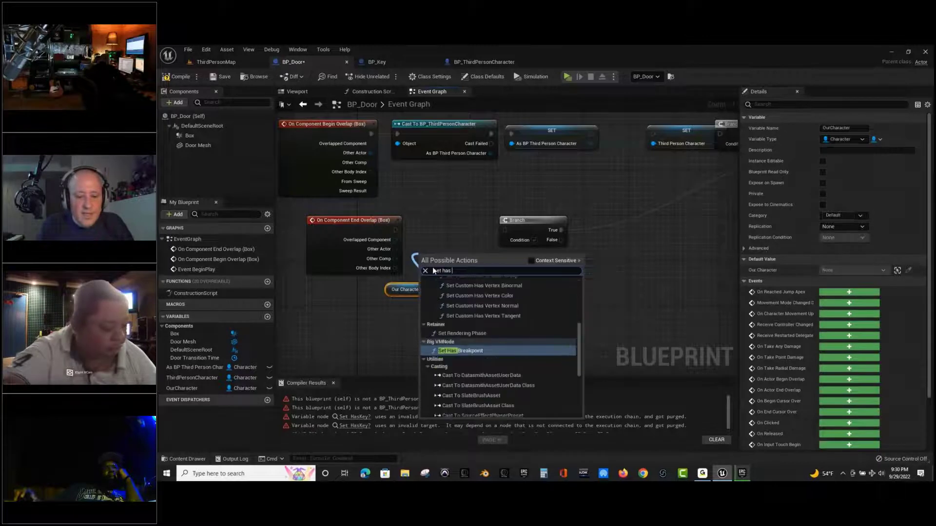
type(" key")
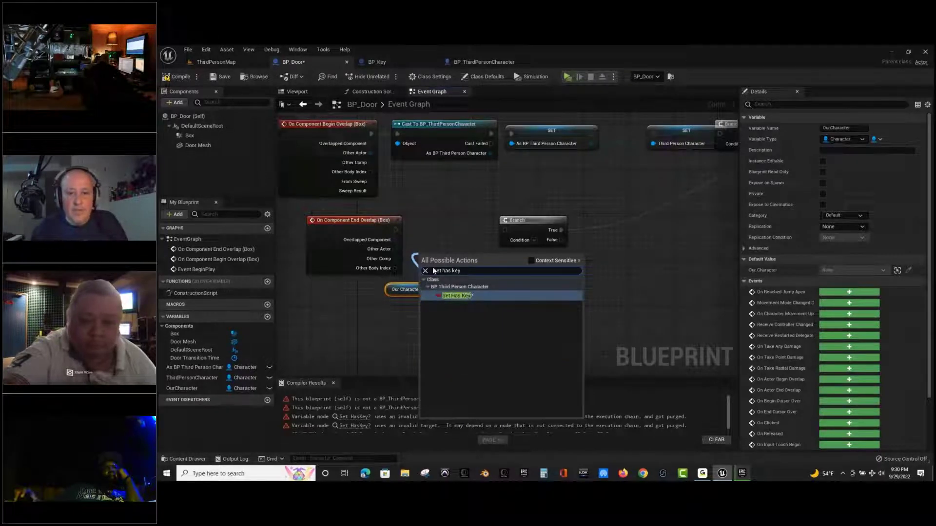
left_click(446, 294)
left_click_drag(454, 260, 452, 218)
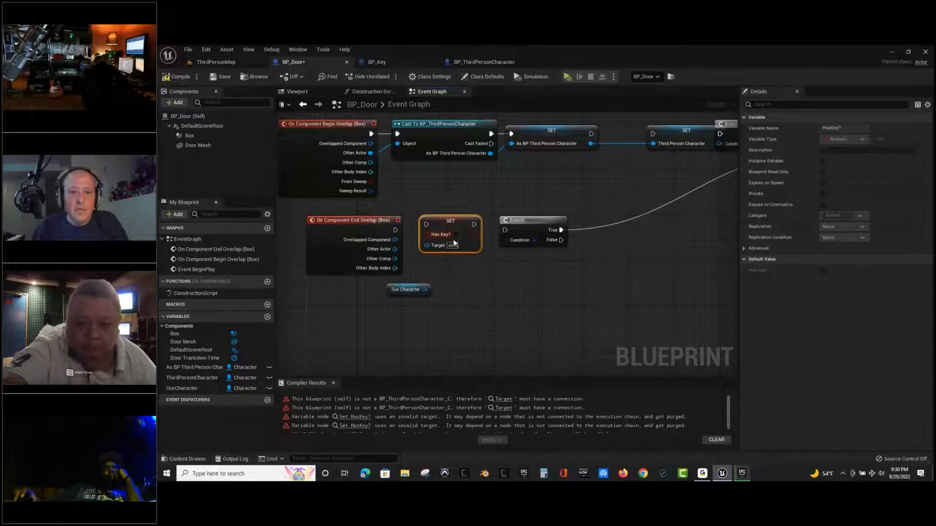
left_click_drag(532, 225, 538, 225)
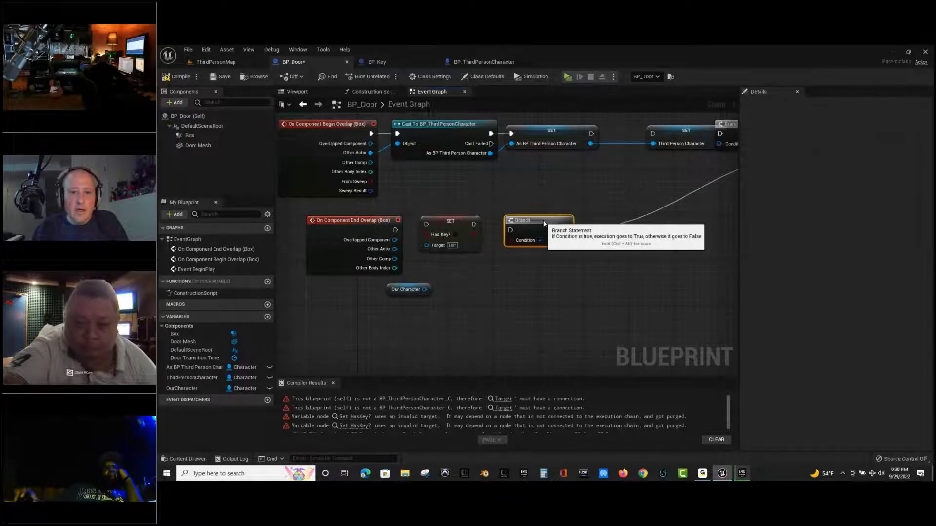
left_click_drag(396, 230, 395, 234)
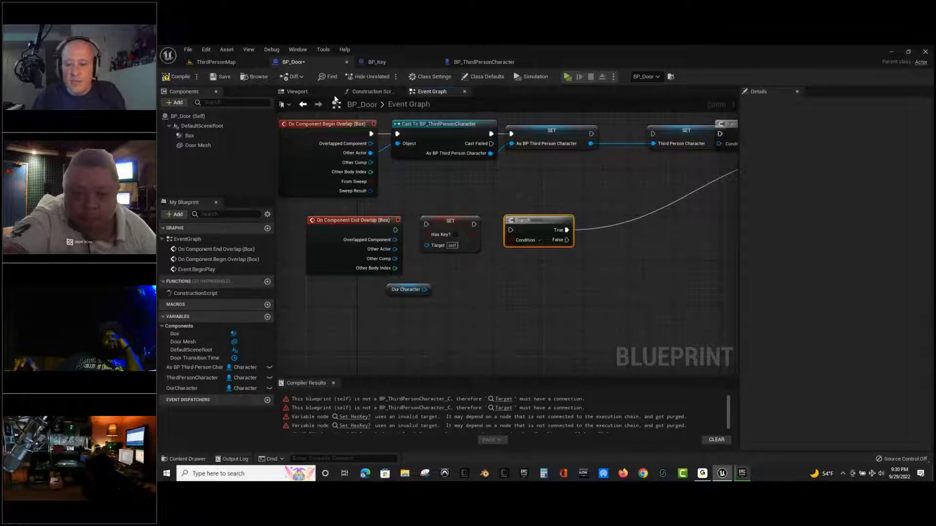
left_click(451, 221)
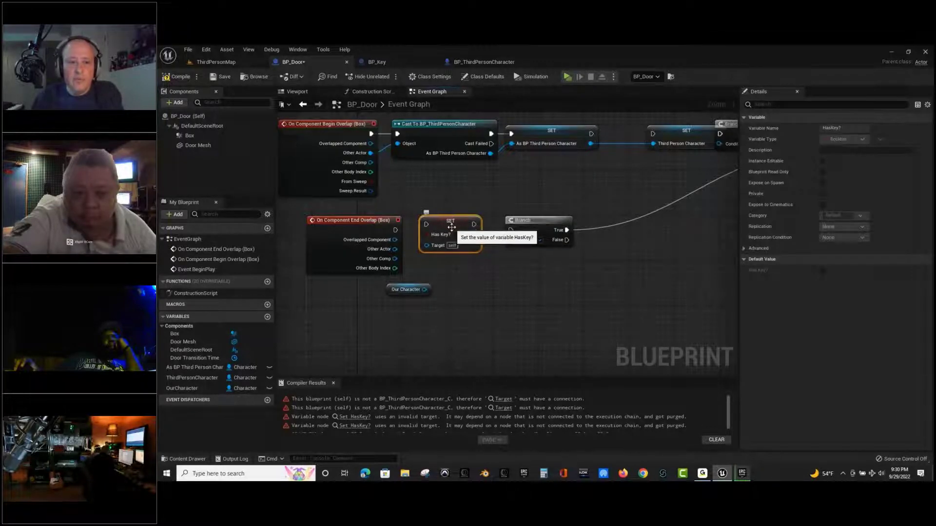
mouse_move(425, 289)
left_mouse_down()
mouse_move(427, 250)
mouse_move(426, 287)
left_mouse_up()
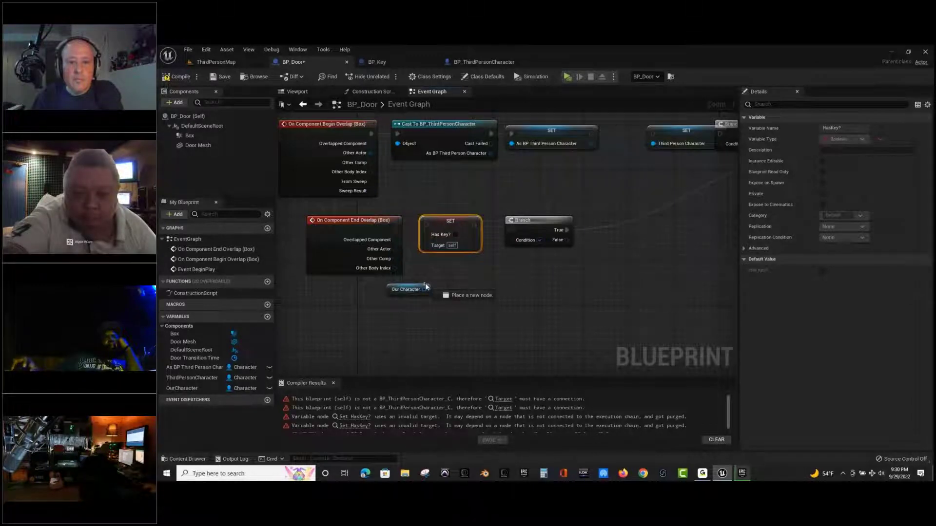
left_click_drag(425, 284, 425, 287)
left_click_drag(474, 224, 511, 234)
Connect the Third Person Character SET node's execution pins between the As BP Third Person Character SET node and the Begin Overlap Branch.
right_click_drag(673, 281, 614, 265)
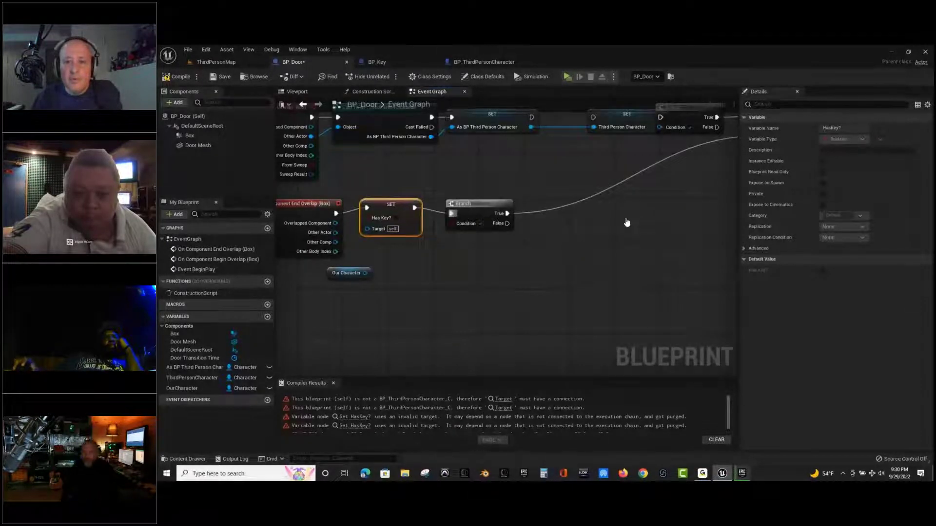
right_click_drag(627, 222, 628, 264)
left_click_drag(636, 192, 652, 191)
left_click_drag(583, 203, 561, 203)
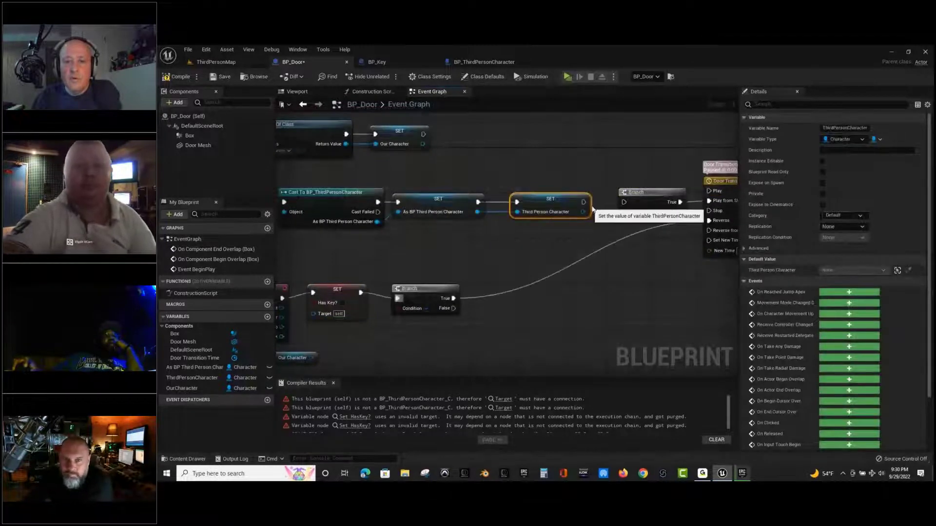
left_click_drag(584, 202, 624, 201)
Delete the new Has Key? SET node from the On Component End Overlap chain.
right_click_drag(623, 197, 686, 166)
right_click_drag(558, 167, 653, 179)
left_click(395, 290)
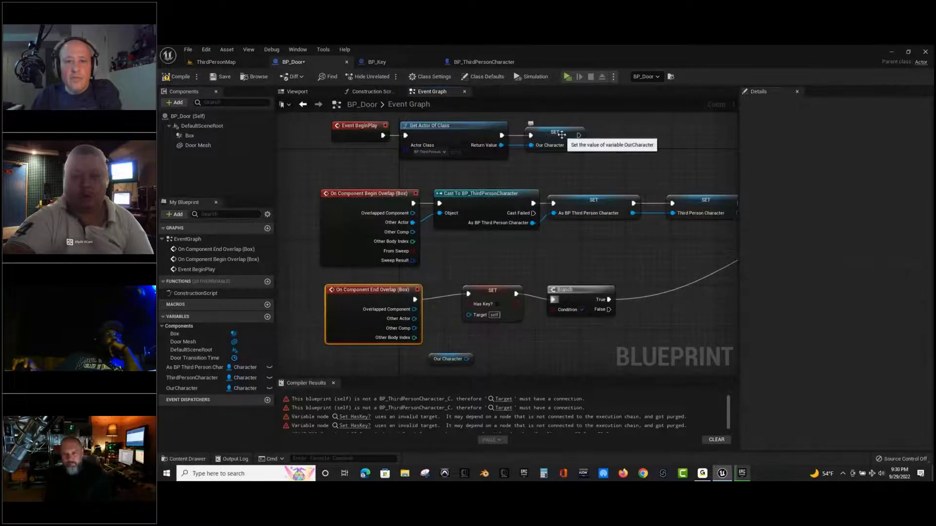
right_click_drag(633, 151, 609, 149)
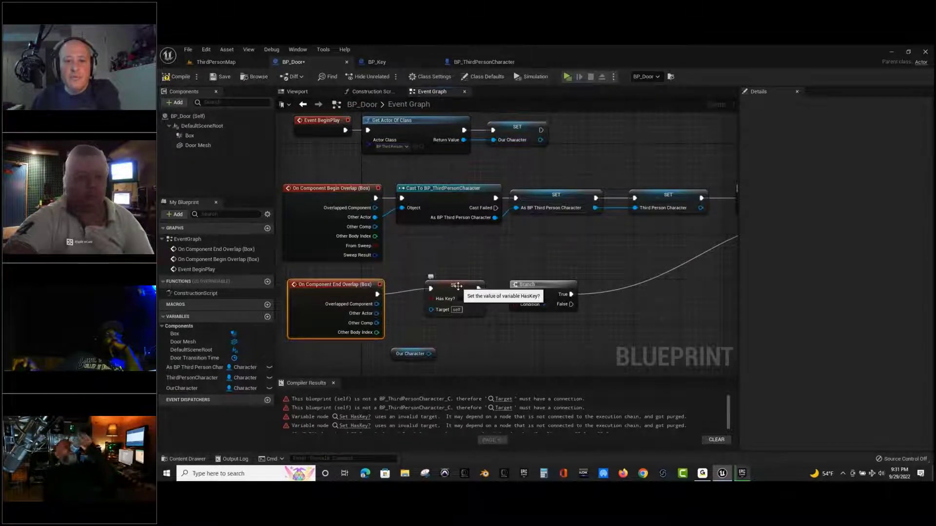
left_click_drag(458, 285, 459, 291)
key("Delete")
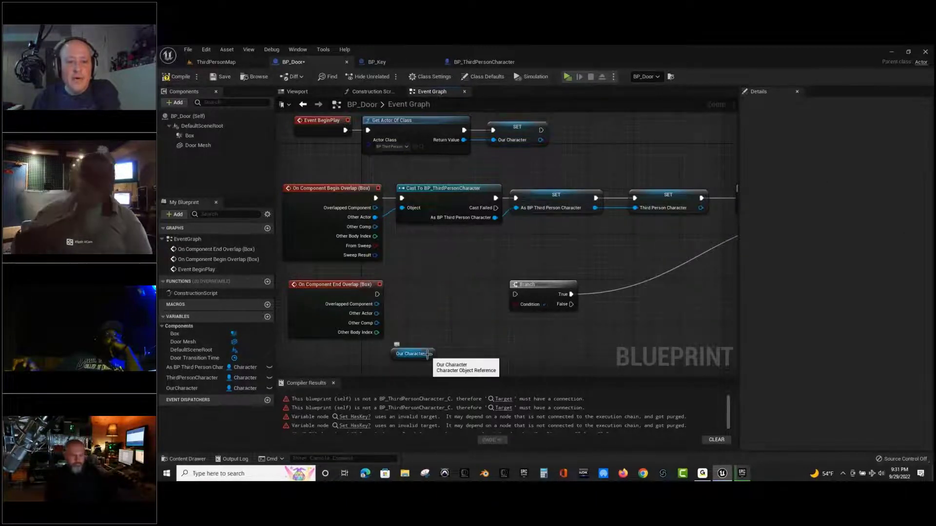
Add a Get Has Key? node feeding the lower Branch's Condition and connect On Component End Overlap's execution to that Branch.
left_click_drag(429, 354, 448, 325)
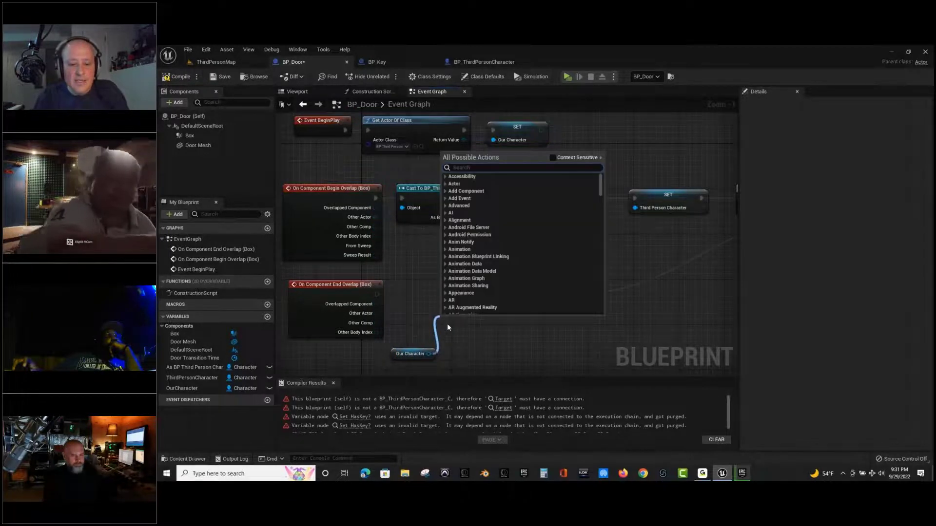
type("get has key")
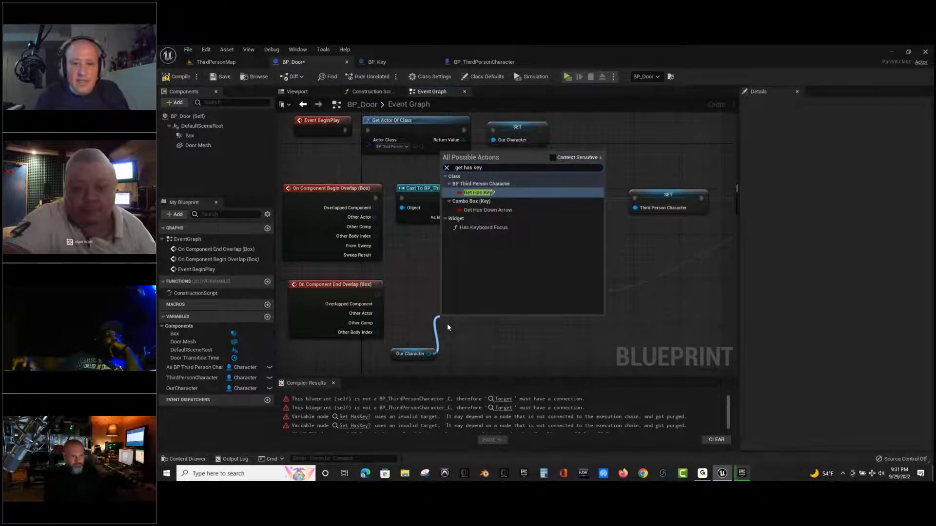
key("Return")
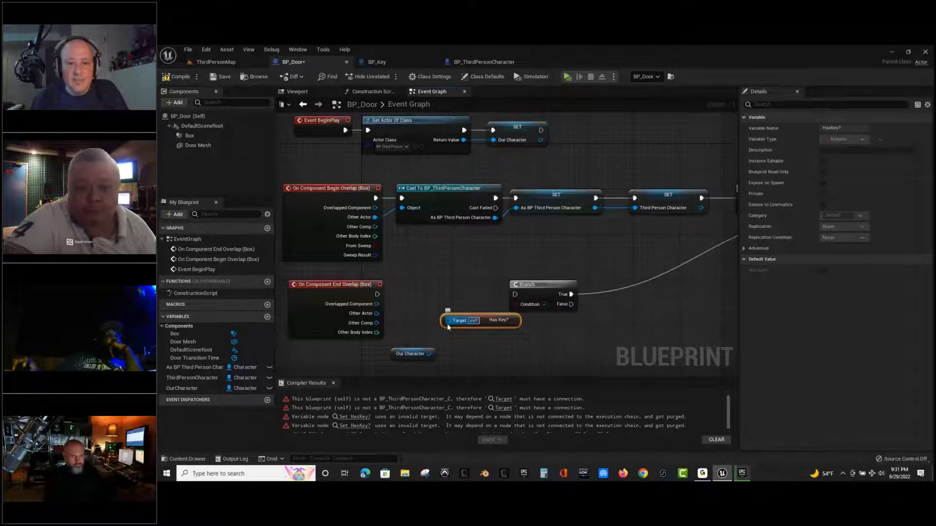
mouse_move(518, 321)
left_mouse_down()
mouse_move(500, 332)
mouse_move(516, 305)
left_mouse_up()
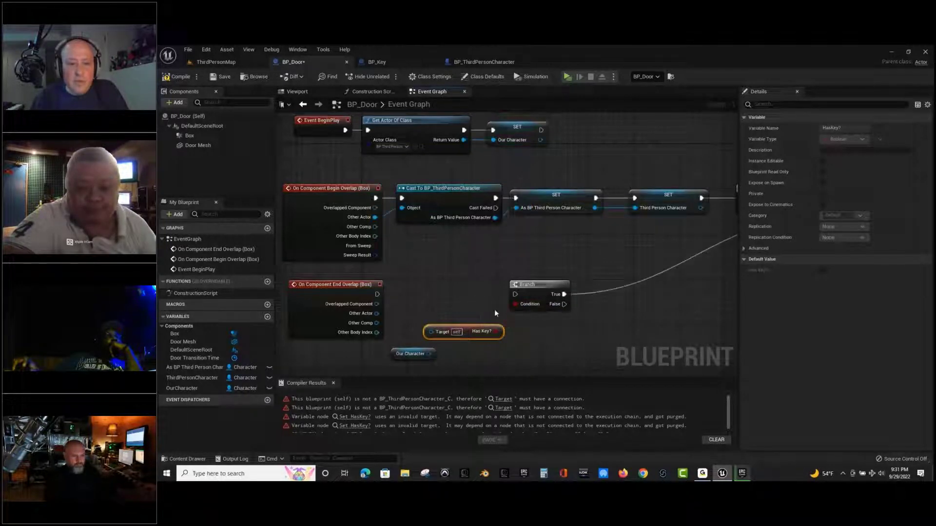
left_click_drag(378, 294, 517, 294)
Delete the Our Character getter below the On Component End Overlap event.
mouse_move(428, 355)
left_mouse_down()
mouse_move(430, 333)
mouse_move(419, 353)
left_mouse_up()
left_click(418, 351)
key("Delete")
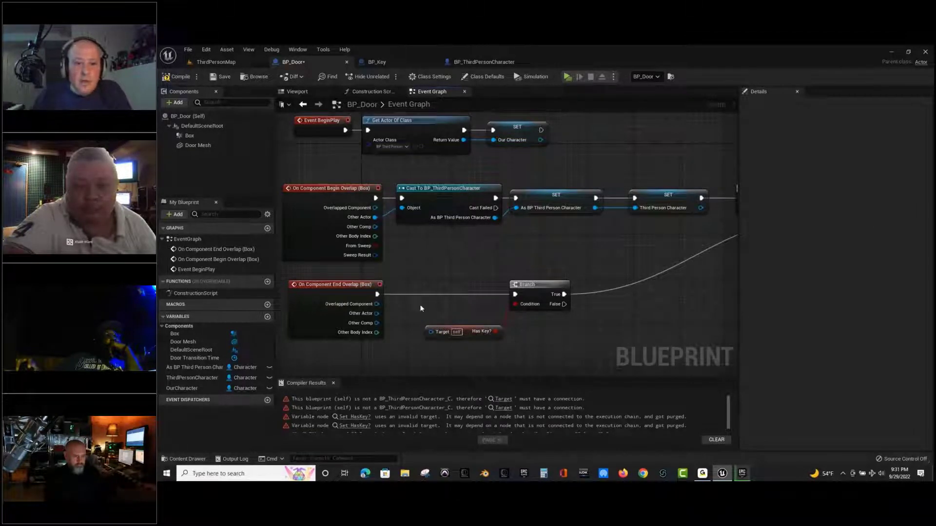
Delete the As BP Third Person Character and Third Person Character SET nodes from the On Component Begin Overlap chain.
right_click_drag(459, 262, 448, 298)
left_click_drag(657, 235, 638, 233)
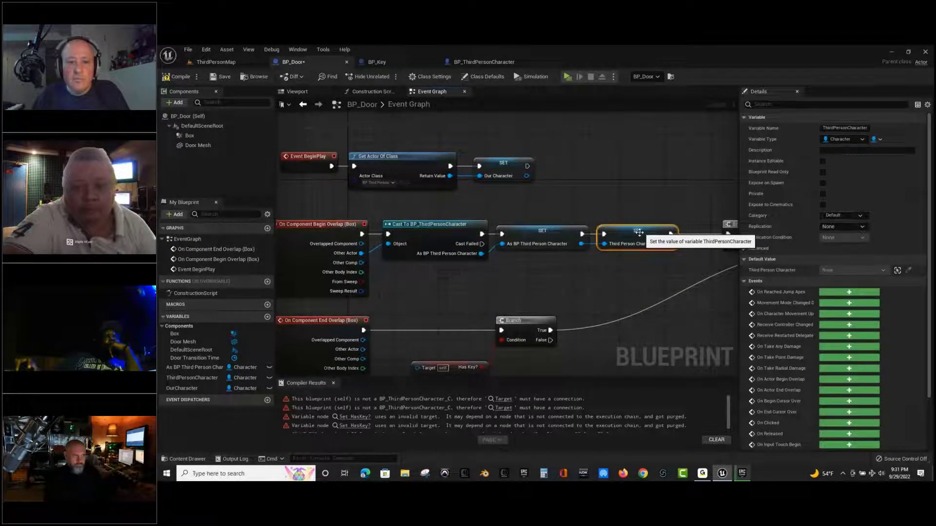
left_click_drag(509, 207, 646, 256)
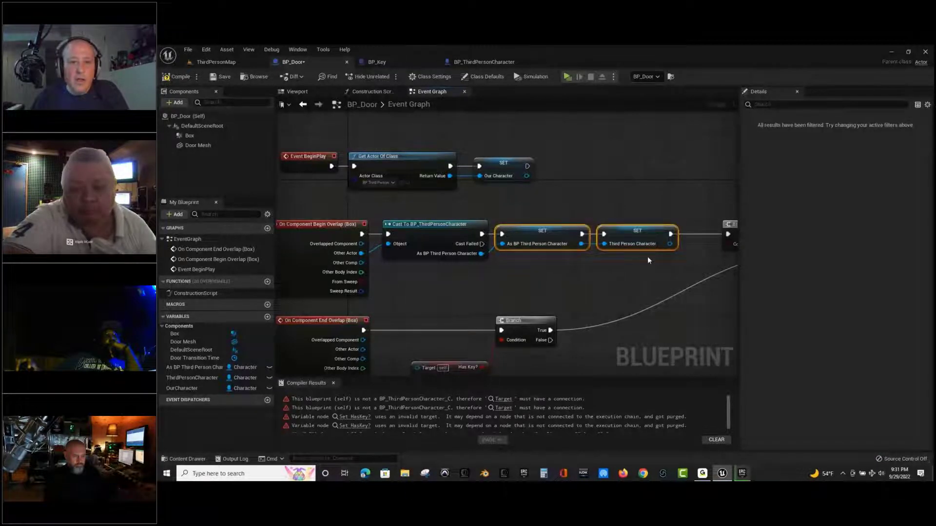
key("Delete")
Duplicate the lower Branch with its Has Key? getter and wire the copied Branch between the Cast To BP_ThirdPersonCharacter and the upper Branch.
right_click_drag(501, 257, 475, 265)
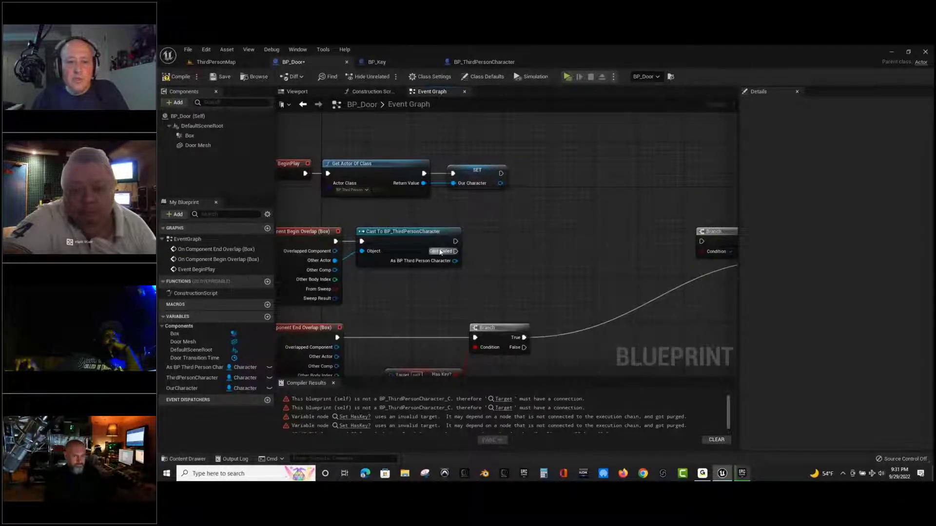
left_click(437, 371)
left_click(497, 329, "ctrl")
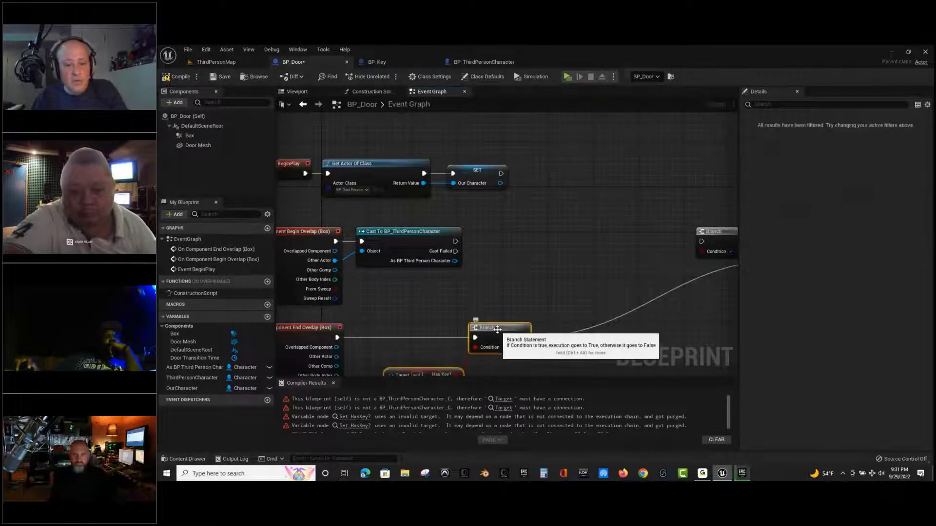
key("ctrl+c")
key("ctrl+v")
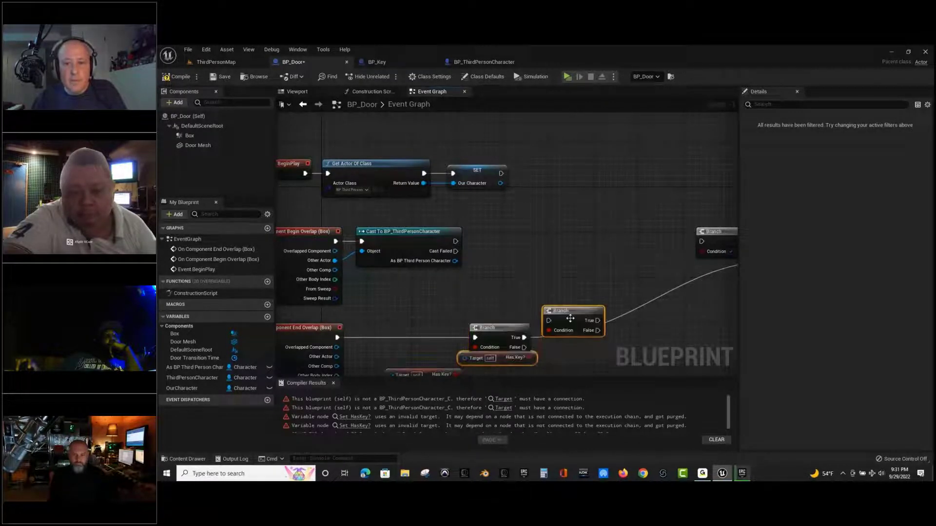
left_click_drag(575, 314, 598, 236)
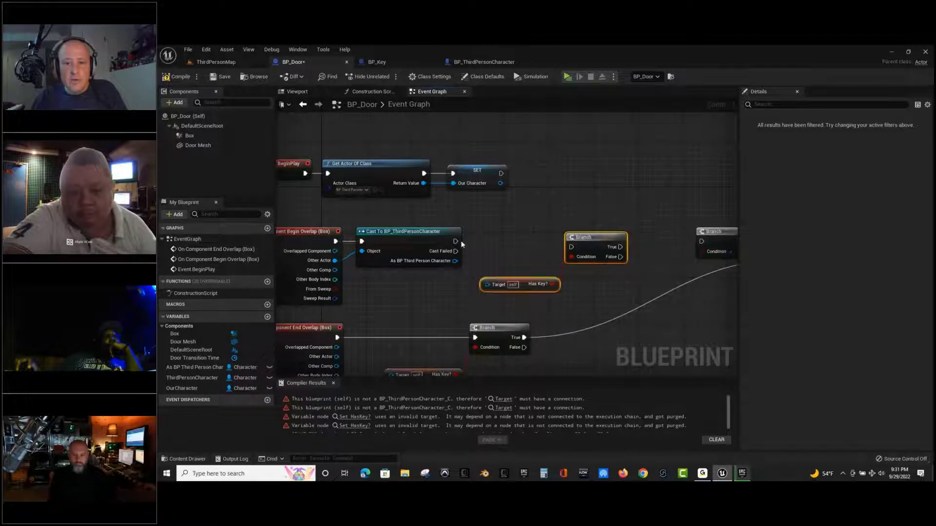
left_click_drag(456, 241, 603, 236)
left_click(524, 279)
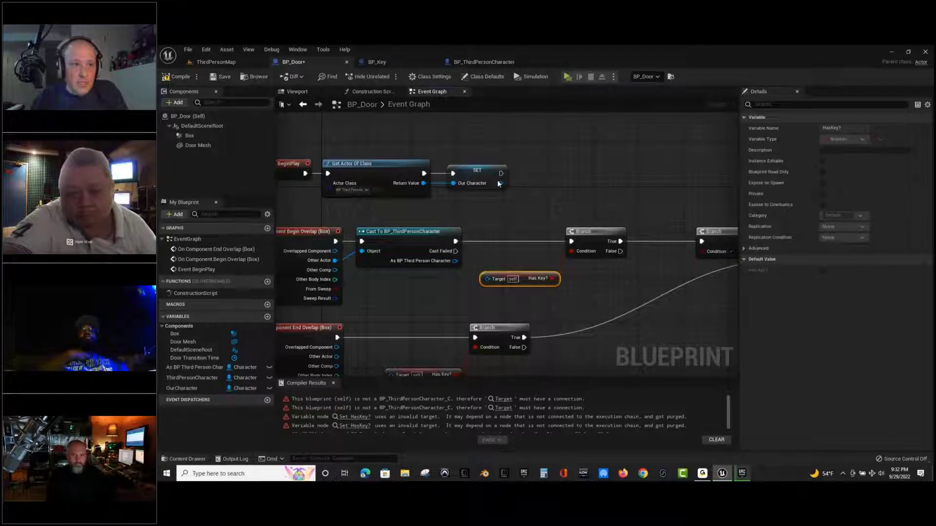
Compile and save the BP_Door blueprint with the duplicated Branch.
left_click(179, 76)
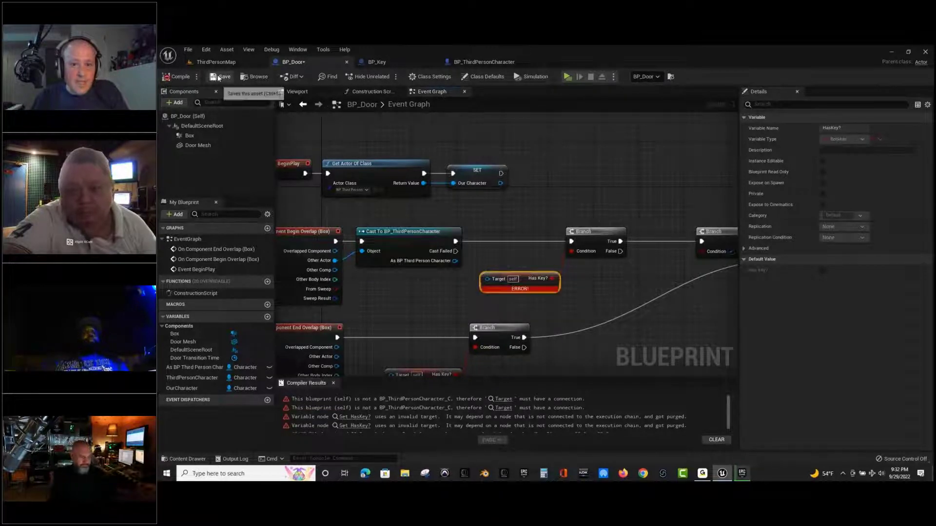
left_click(220, 78)
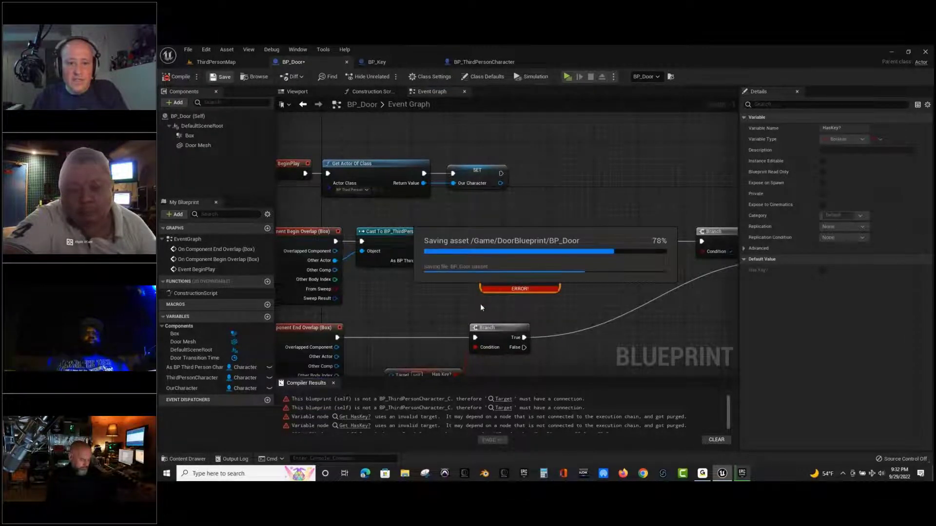
Add a getter for the OurCharacter variable below the On Component End Overlap event.
right_click_drag(493, 303, 553, 238)
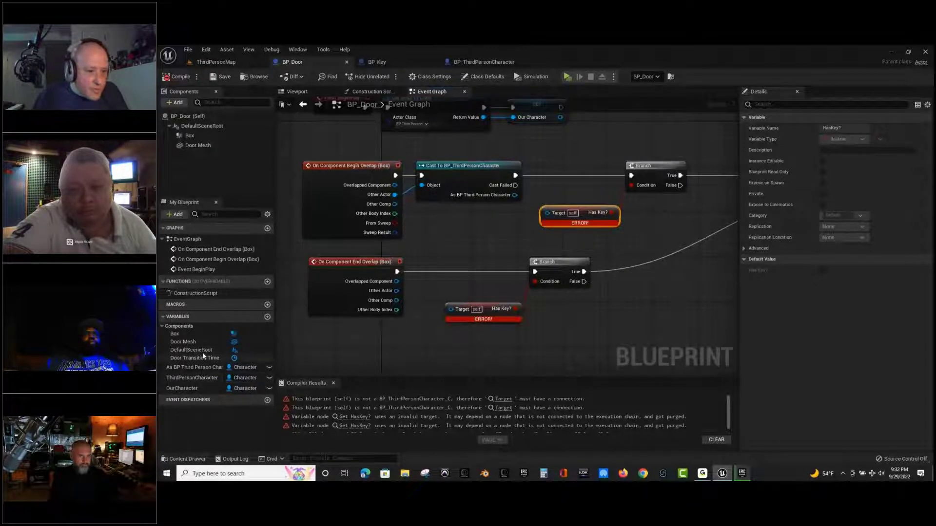
left_click_drag(204, 385, 313, 332)
left_click(388, 370)
right_click(484, 374)
left_click(347, 355)
scroll(595, 324, "down", 3)
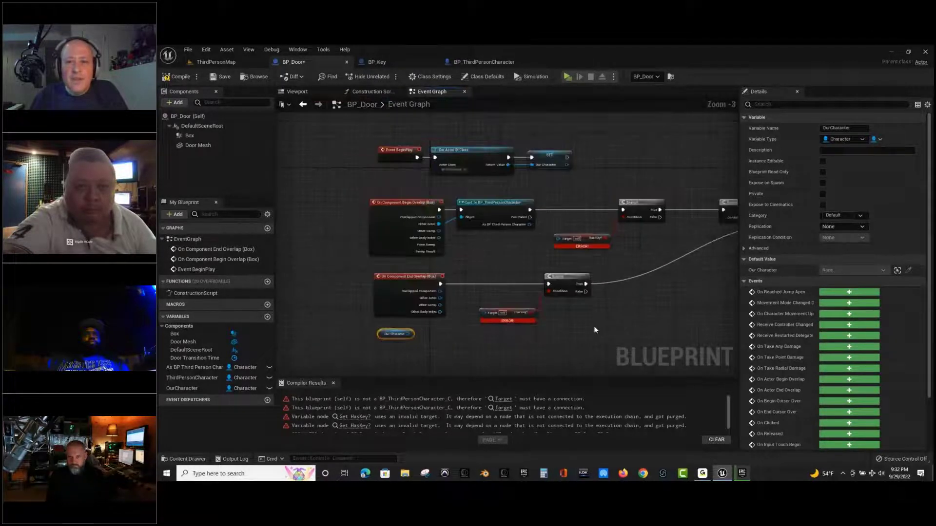
Move the second Begin Overlap Branch and the Door Transition Time timeline closer to the rest of the node chain.
right_click_drag(550, 323, 480, 303)
left_click_drag(631, 177, 594, 176)
right_click_drag(529, 276, 560, 282)
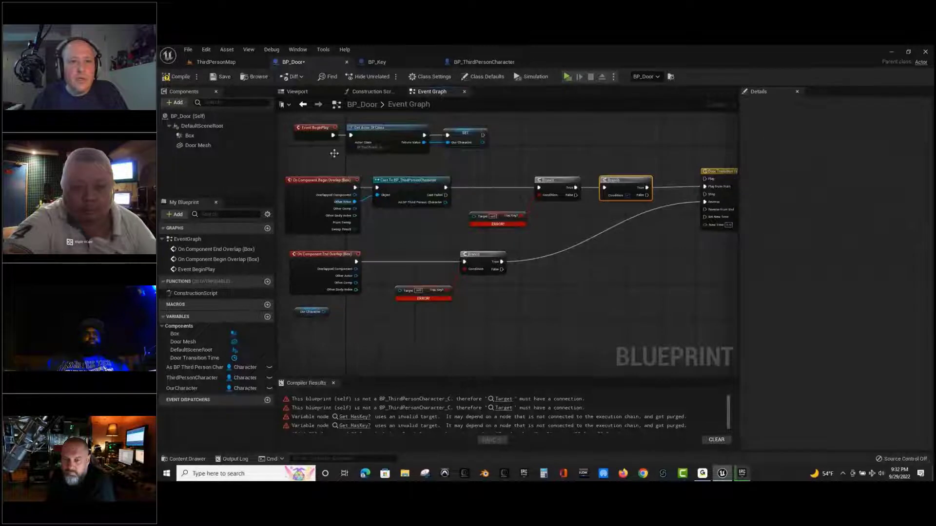
left_click(183, 388)
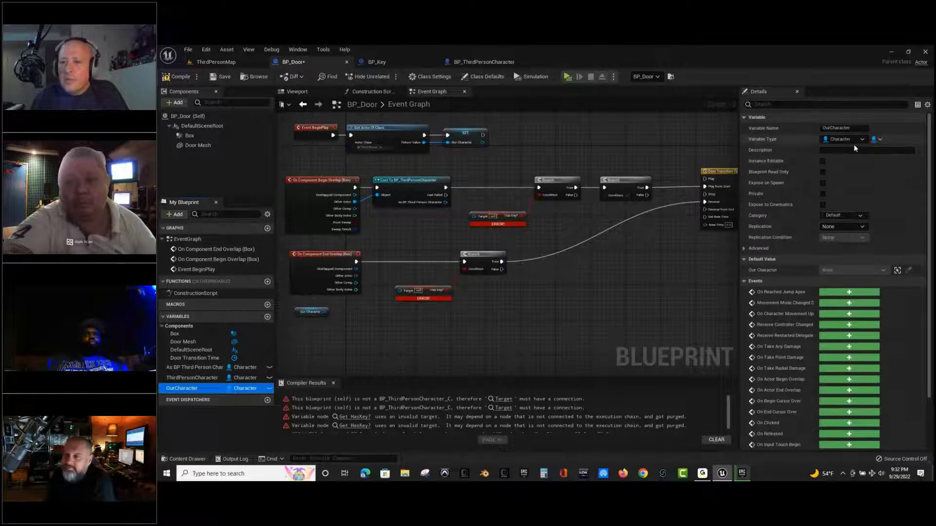
left_click_drag(727, 172, 701, 173)
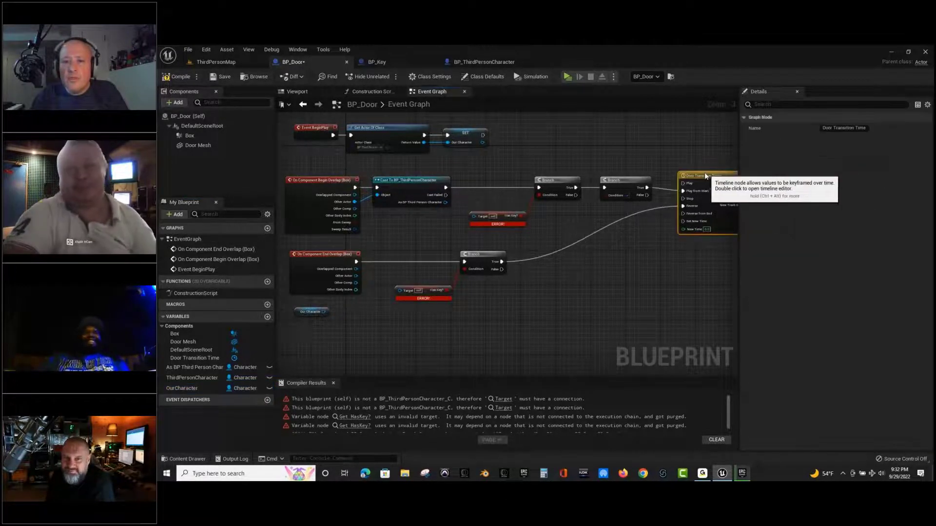
right_click(625, 261)
left_click(560, 231)
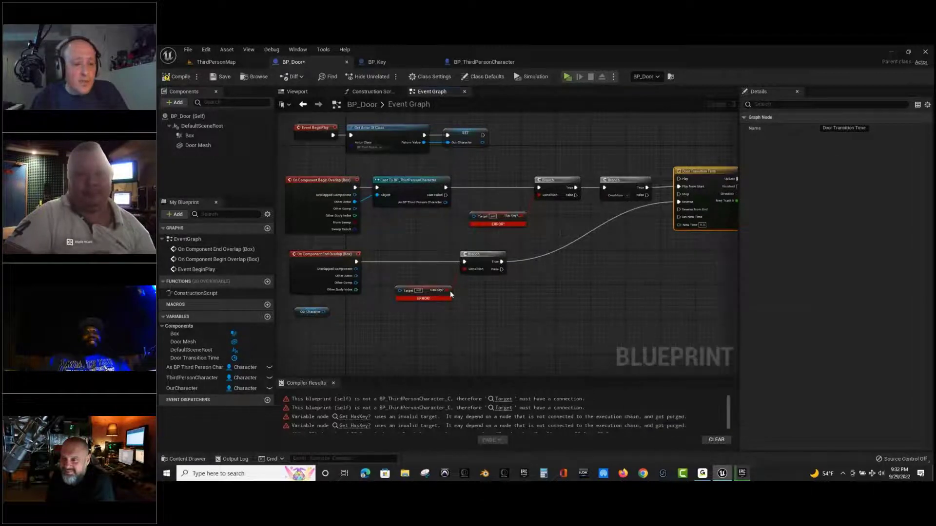
left_click(355, 371)
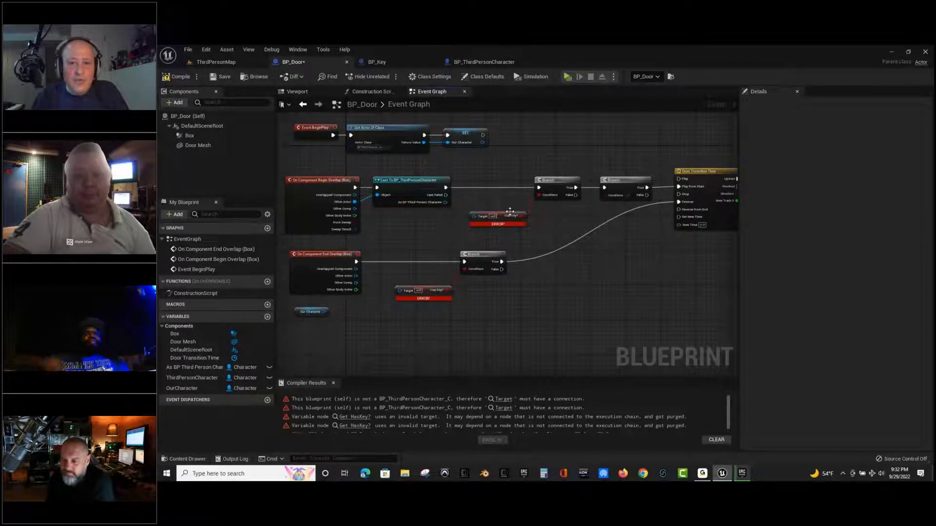
Replace the upper Has Key? getter with one from the cast's As BP Third Person Character output, feeding the first Branch's Condition.
left_click(502, 220)
key("Delete")
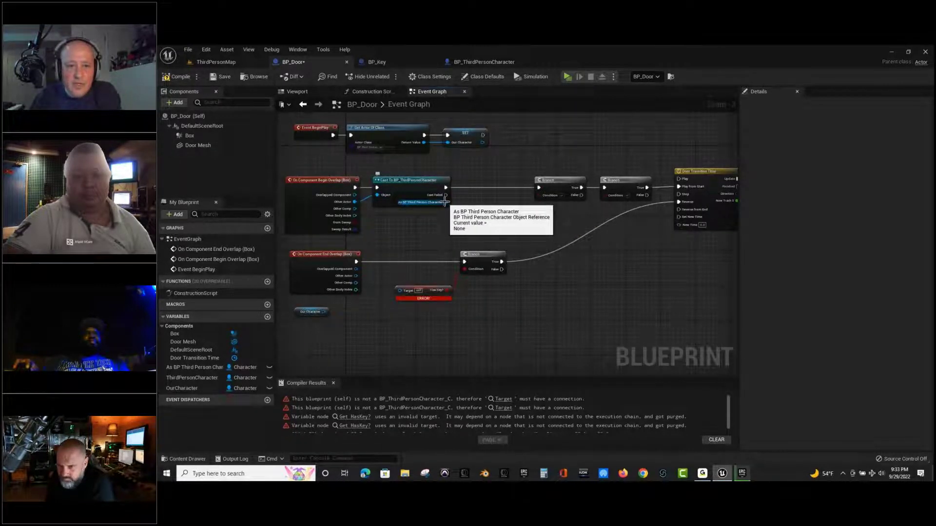
left_click_drag(444, 201, 476, 237)
type("get has ke")
left_click(515, 256)
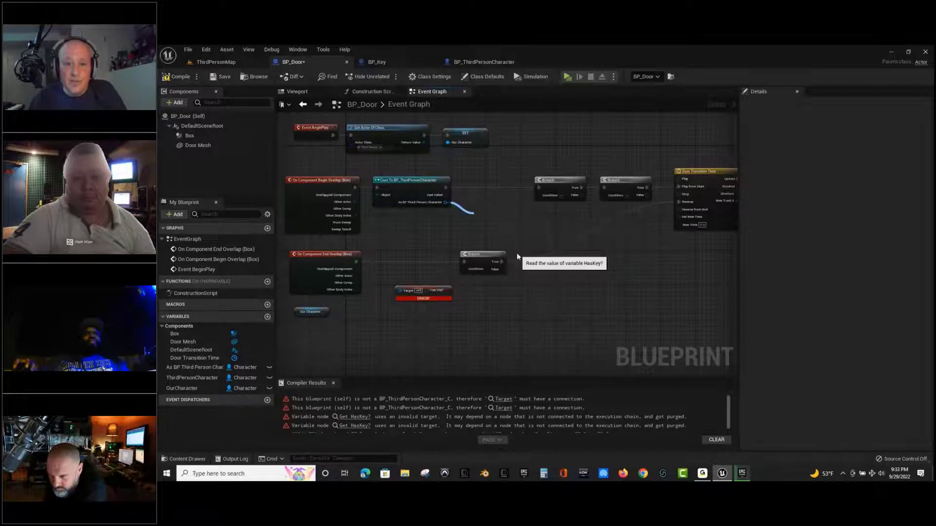
left_click_drag(517, 220, 543, 196)
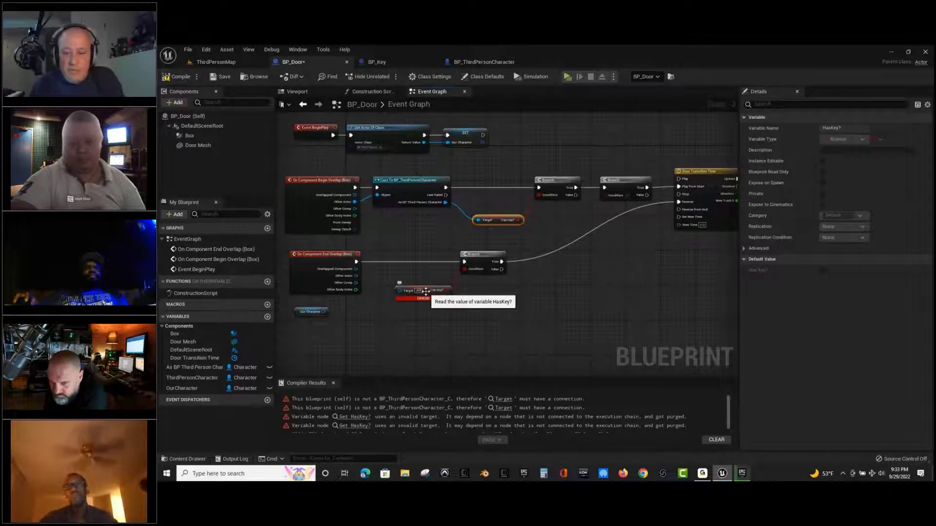
Delete the lower Has Key? getter and connect the cast-based Has Key? output to the End Overlap Branch's Condition.
left_click(428, 292)
key("Delete")
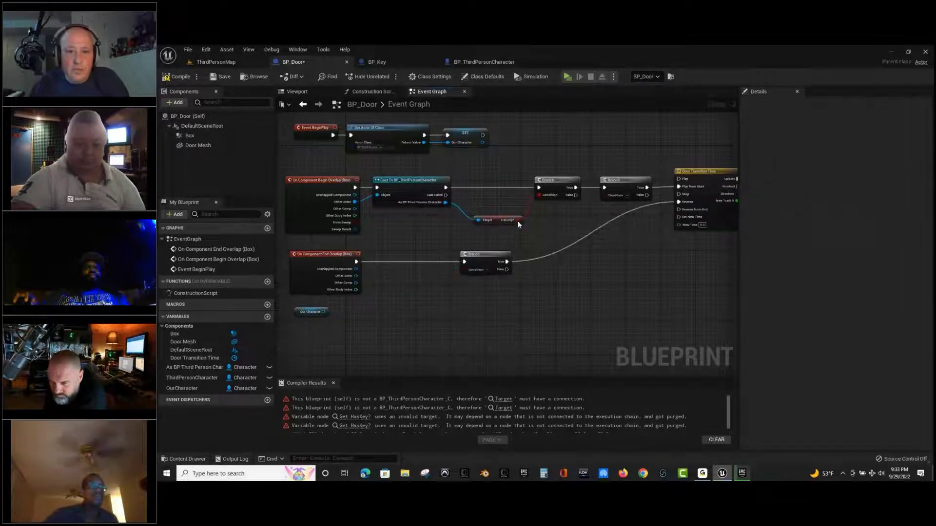
left_click_drag(521, 221, 469, 270)
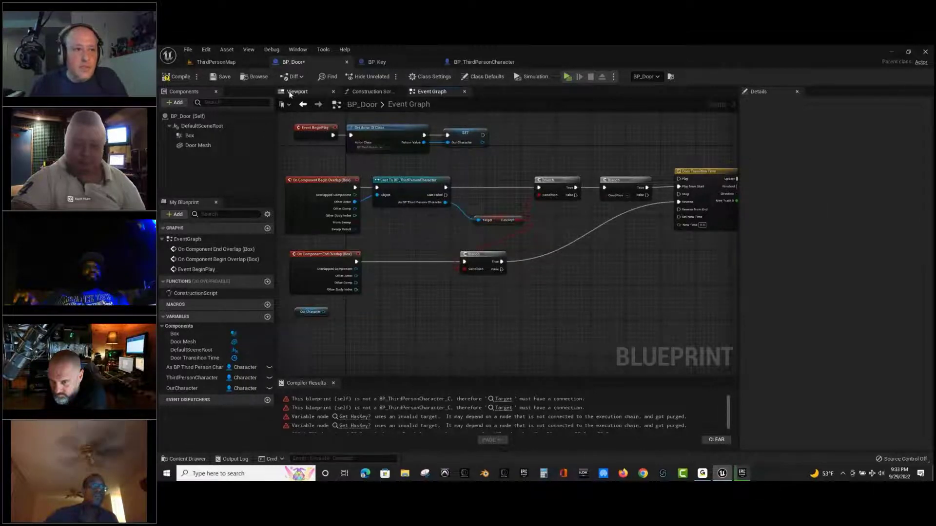
Compile and save the BP_Door blueprint.
left_click(178, 77)
left_click(220, 76)
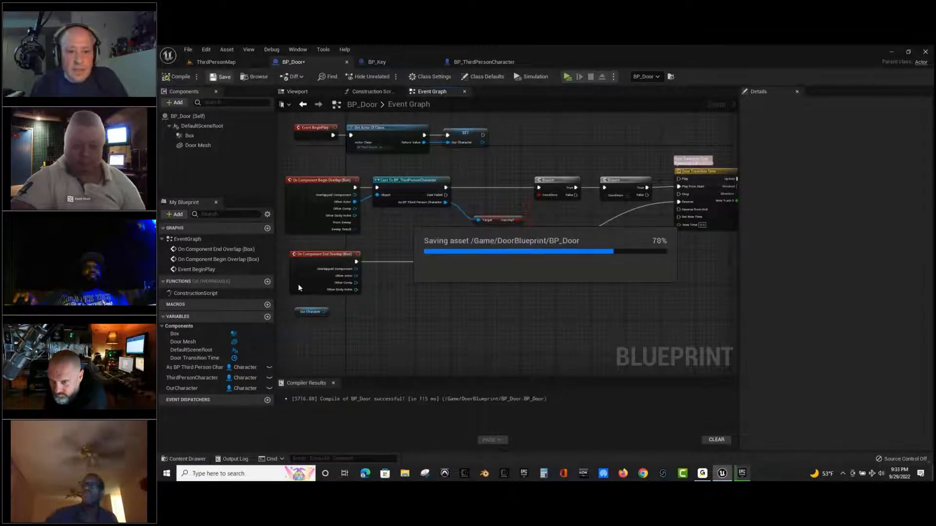
left_click(308, 312)
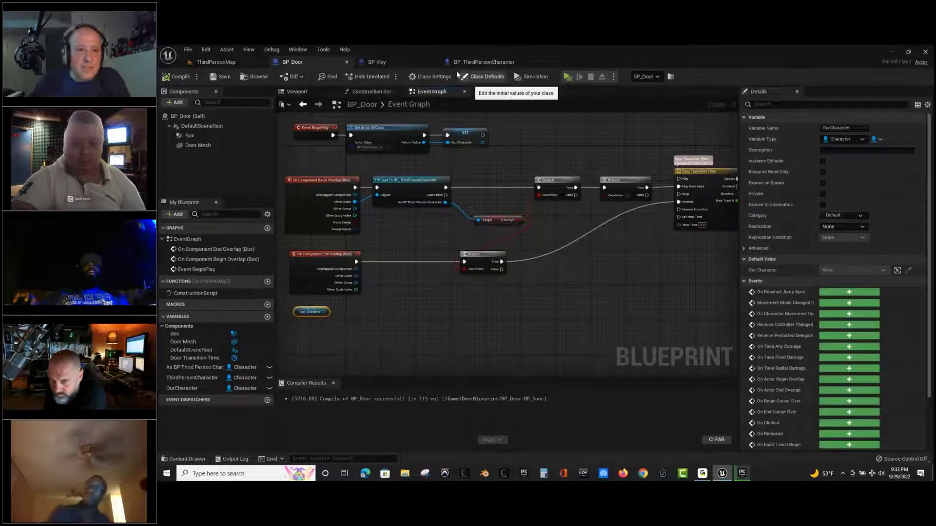
Review the Has Key? and Destroy Actor chain in BP_Key's Event Graph and save the blueprint.
left_click(394, 64)
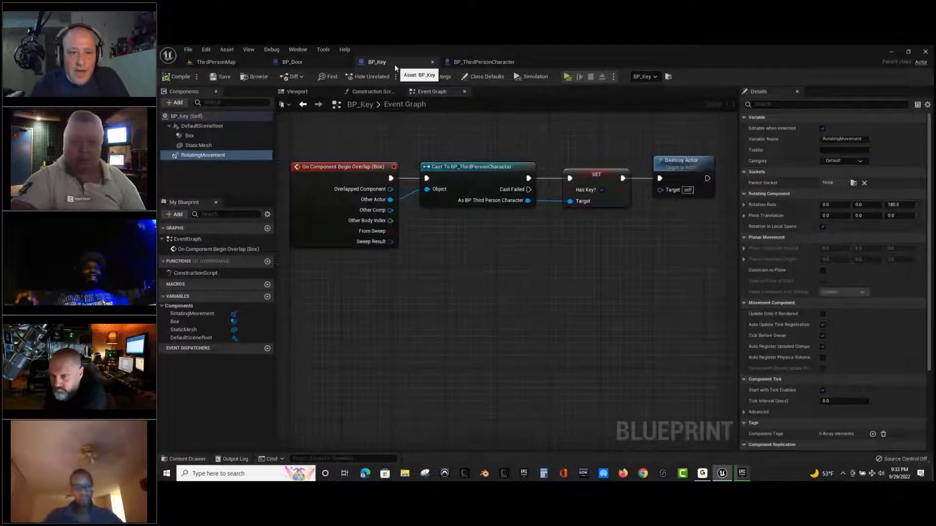
right_click_drag(700, 163, 645, 181)
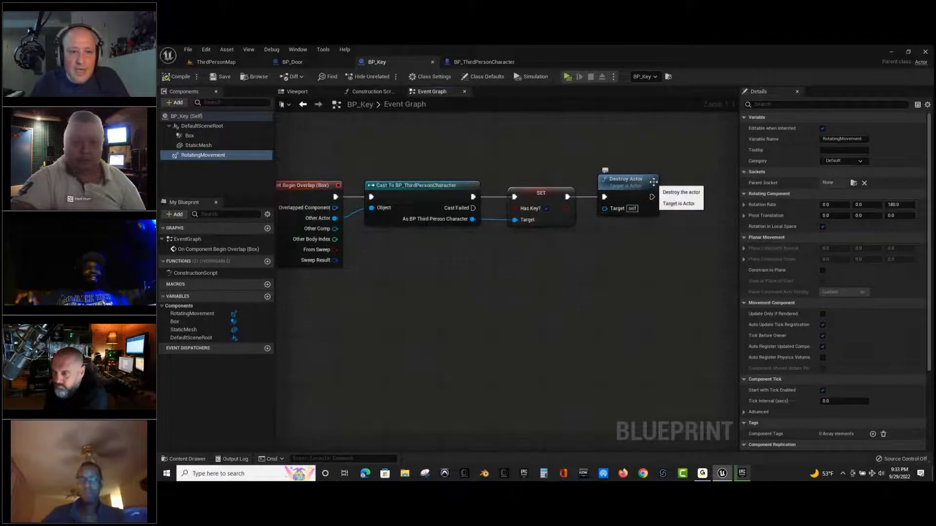
right_click_drag(456, 147, 510, 178)
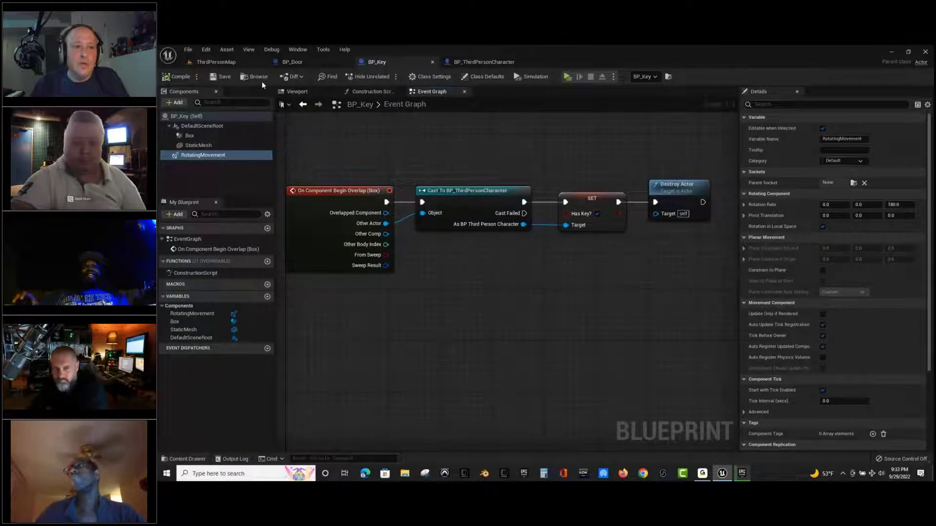
left_click(229, 79)
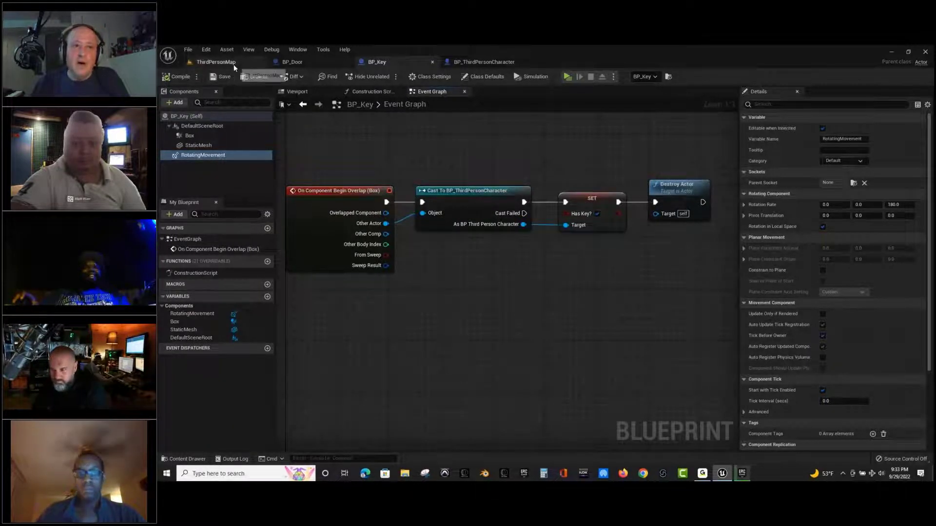
Play ThirdPersonMap and walk the character up to the door without the key.
left_click(233, 64)
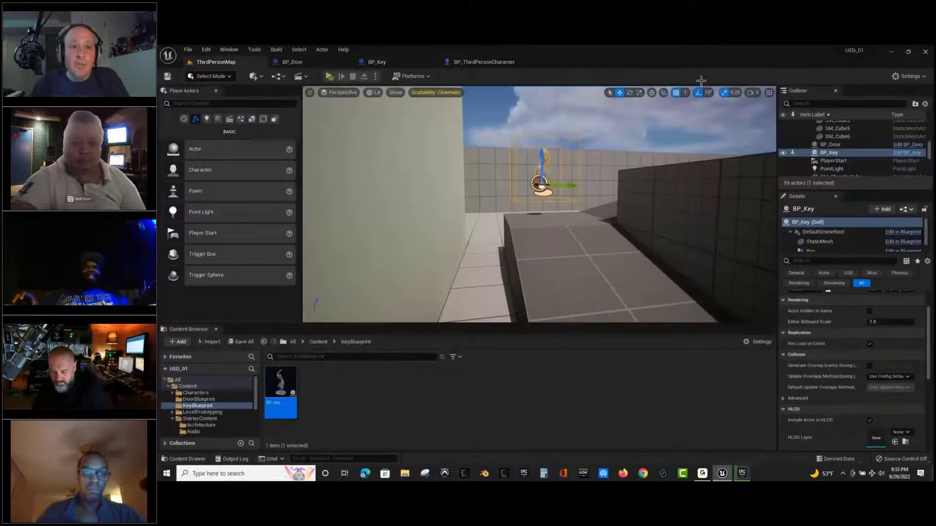
left_click(334, 77)
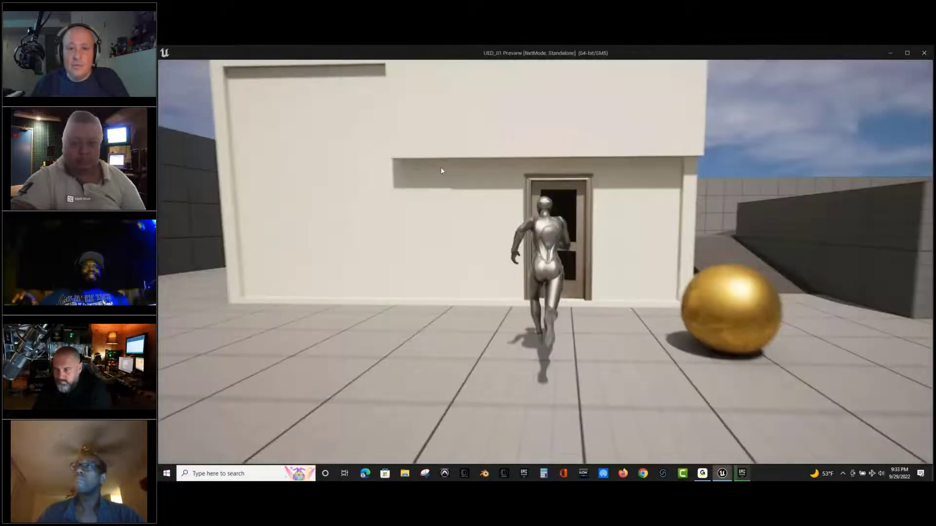
key("w")
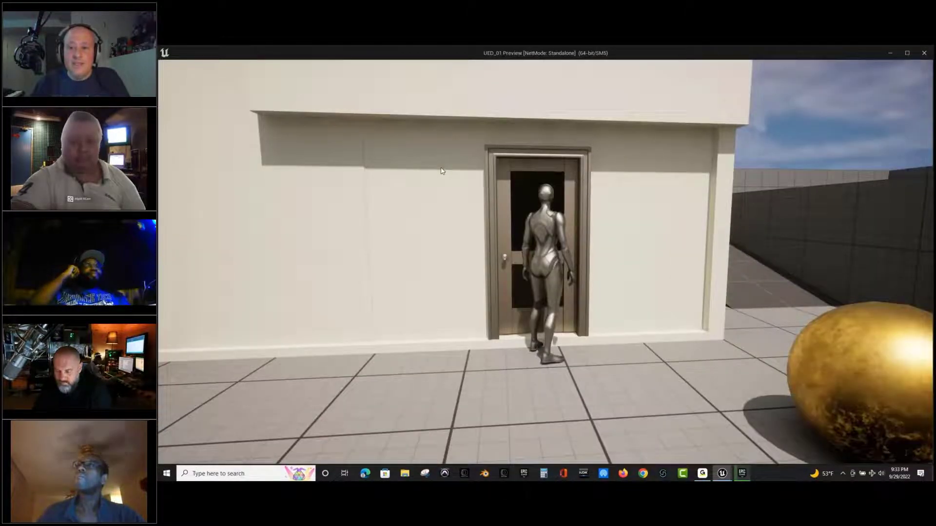
Run the character around the side of the building to collect the key and return to the door to test it.
key("s")
key("d")
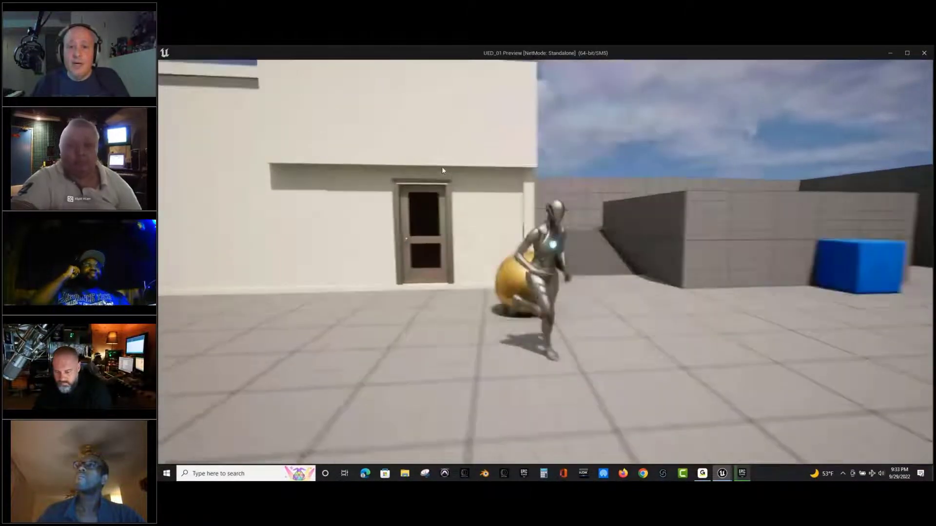
key("w")
key("w")
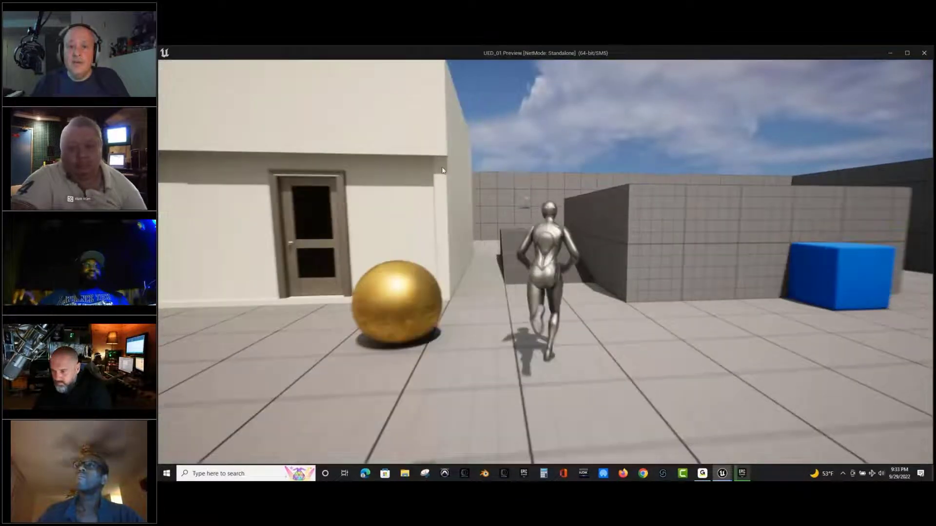
key("w")
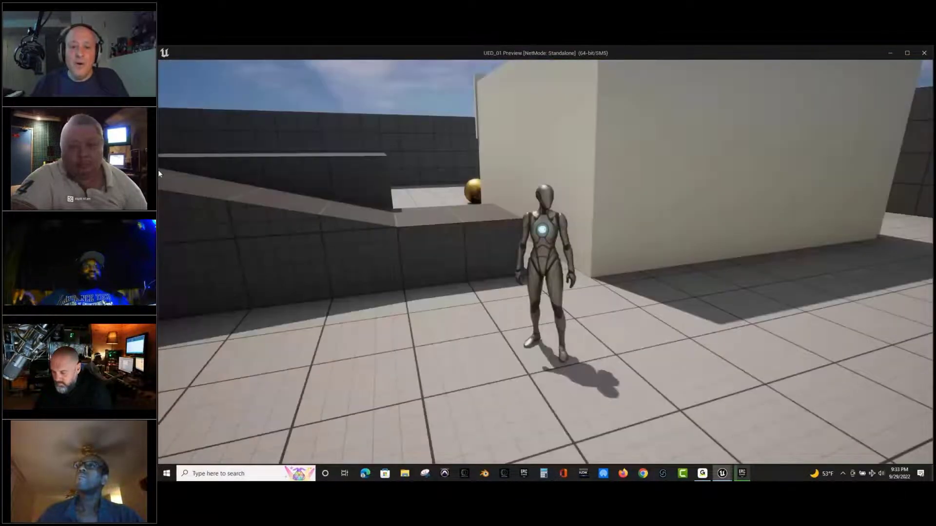
key("w")
key("space")
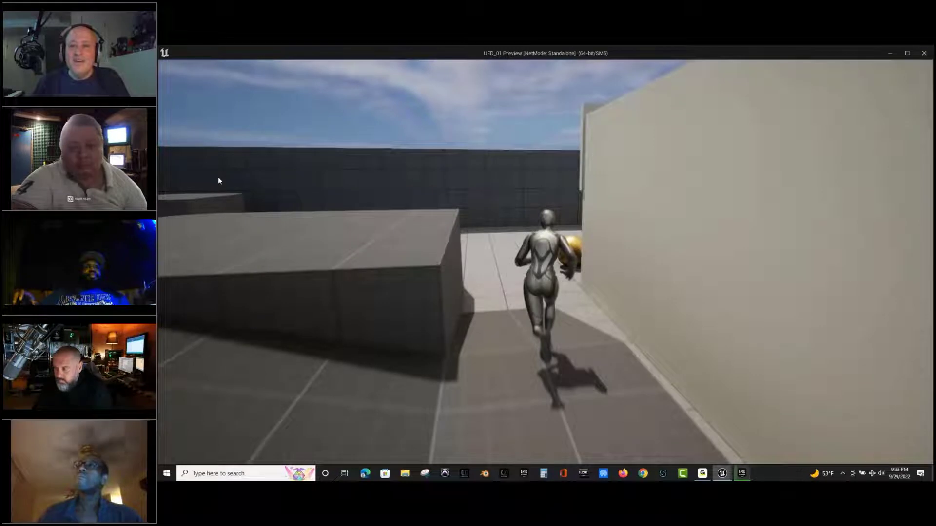
key("w")
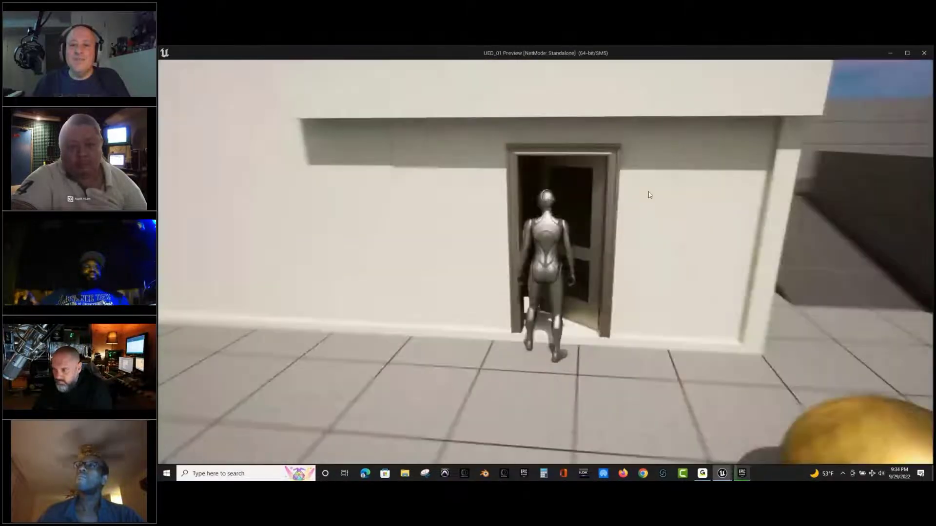
Walk the character through the door into the red-lit room and back outside to test the door's opening and closing.
key("w")
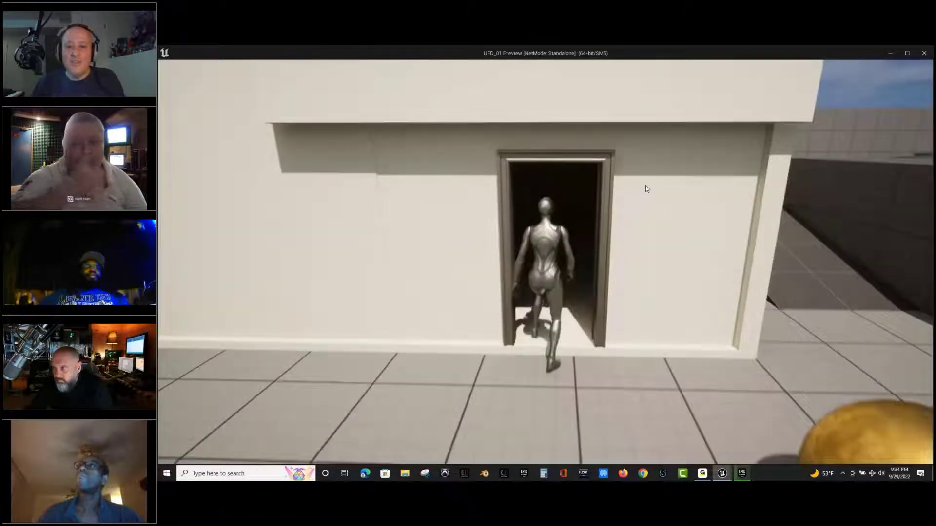
key("w")
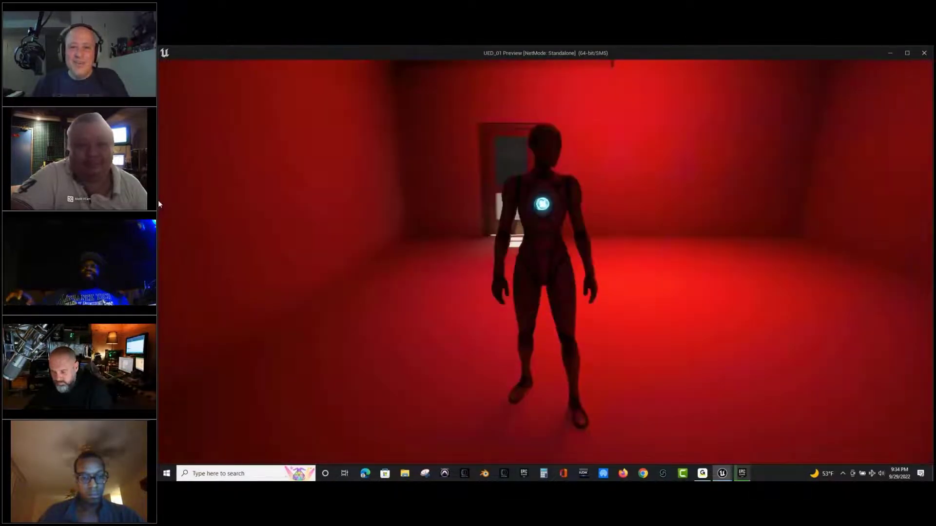
key("w")
key("s")
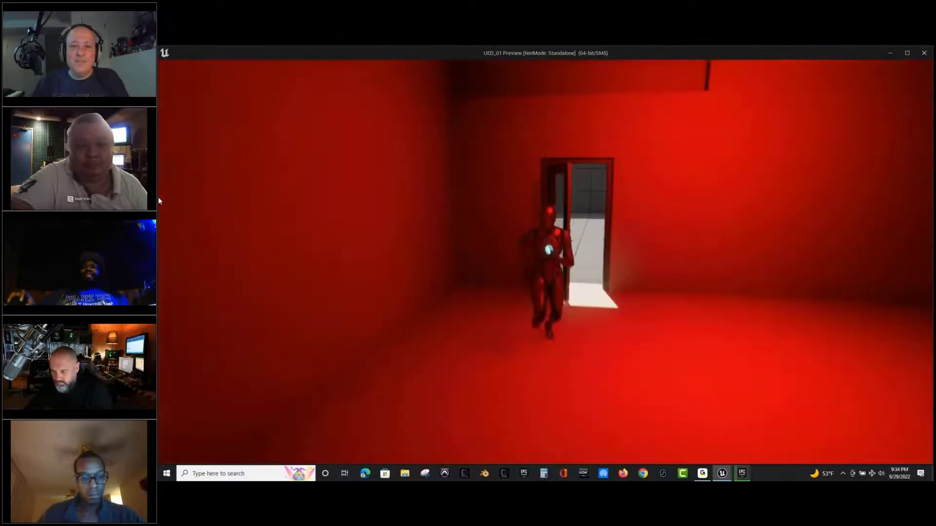
key("w")
key("w")
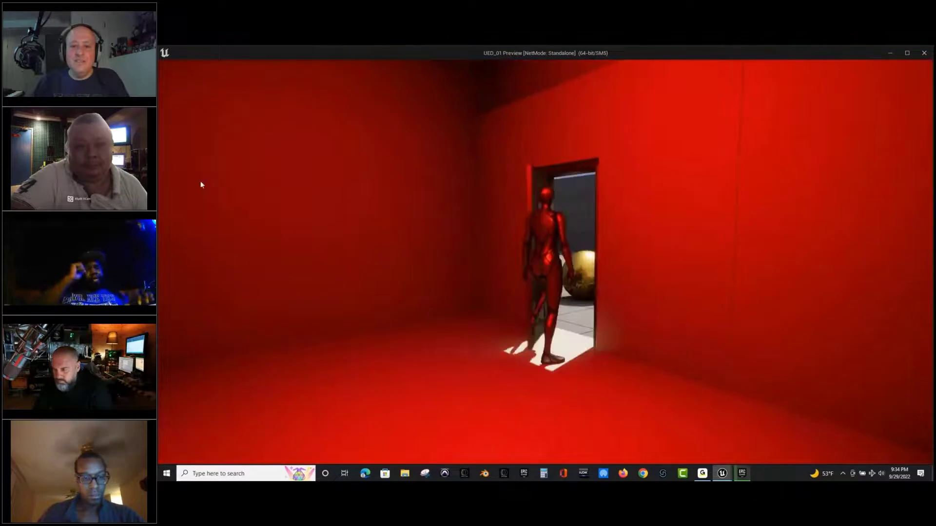
key("w")
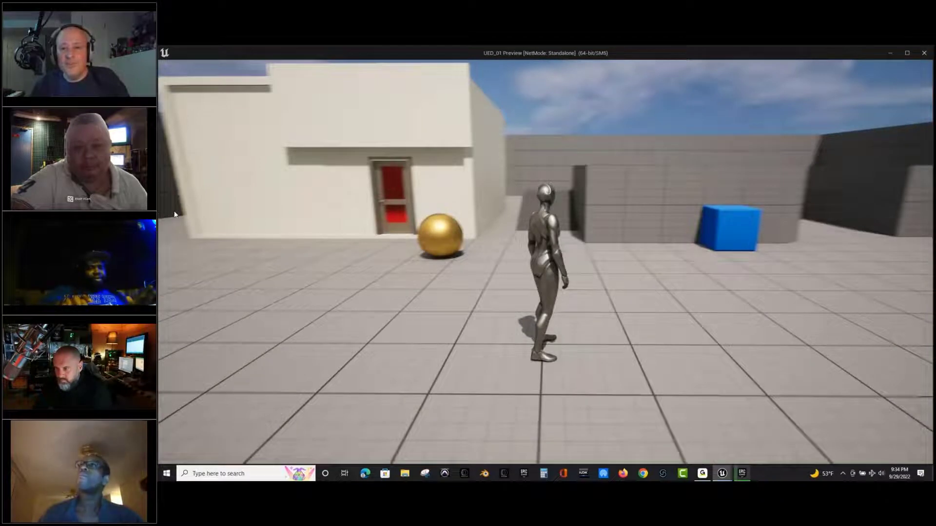
Check the running level in wireframe view, restore the lit view, and end the play session.
key("F1")
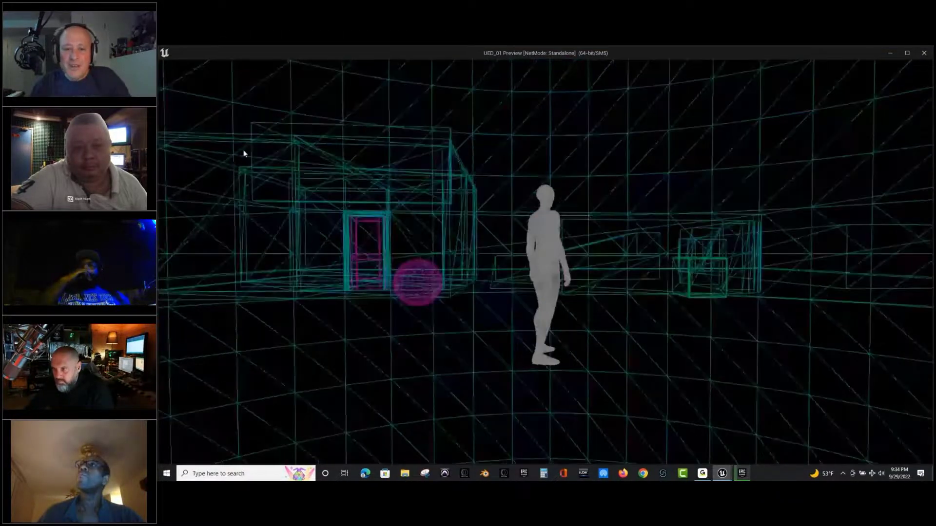
key("F3")
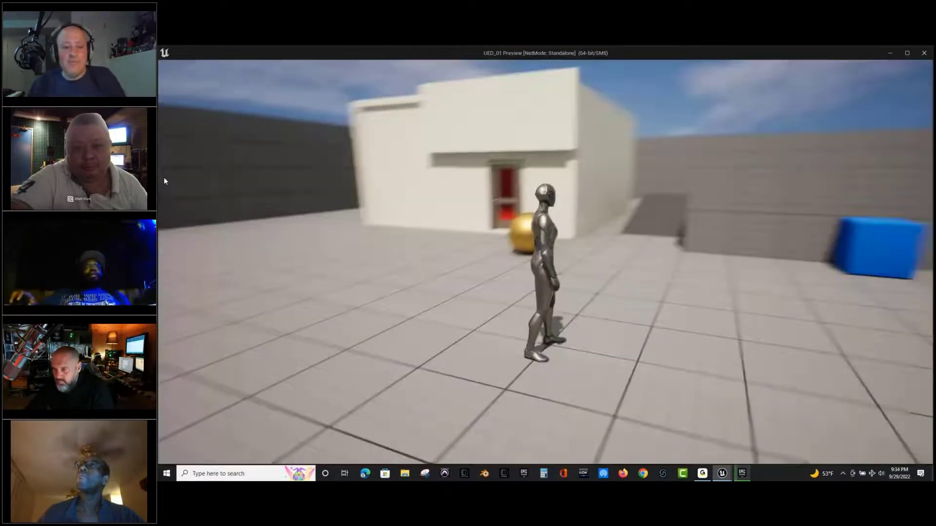
key("Escape")
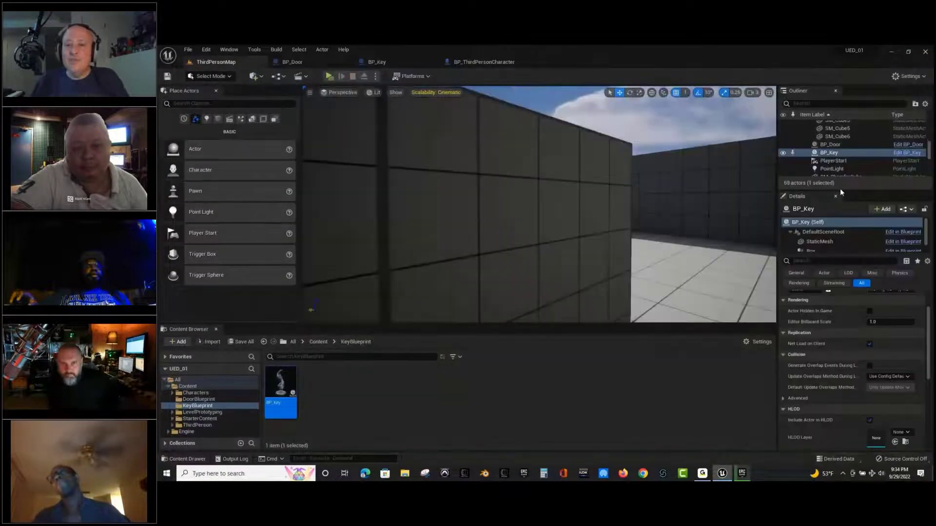
Select the SphereToGold actor in front of the building in ThirdPersonMap.
right_click_drag(398, 196, 506, 196)
left_click_drag(506, 196, 455, 201, "alt")
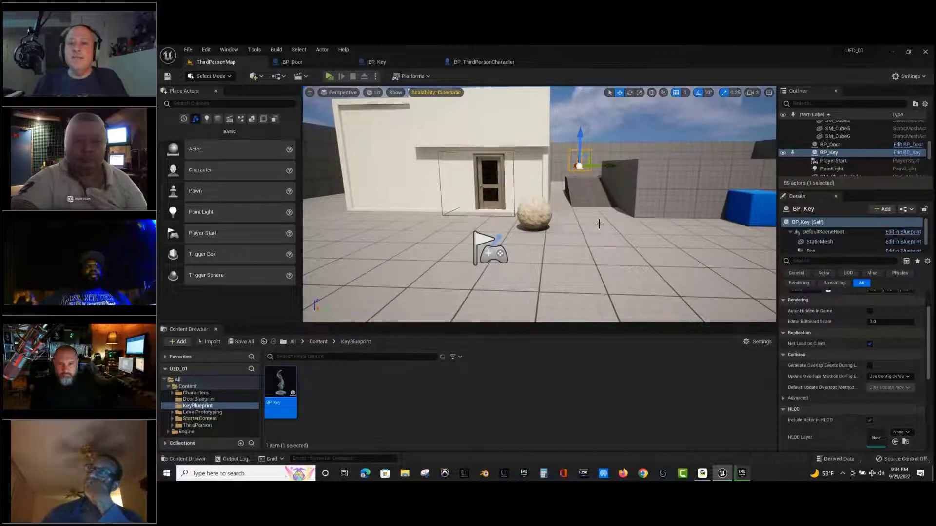
right_click_drag(586, 228, 470, 216)
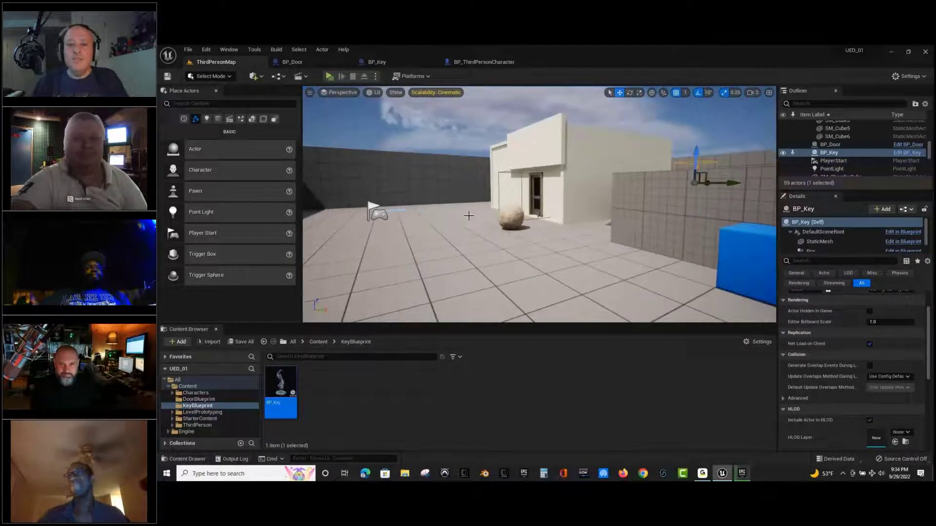
left_click(507, 215)
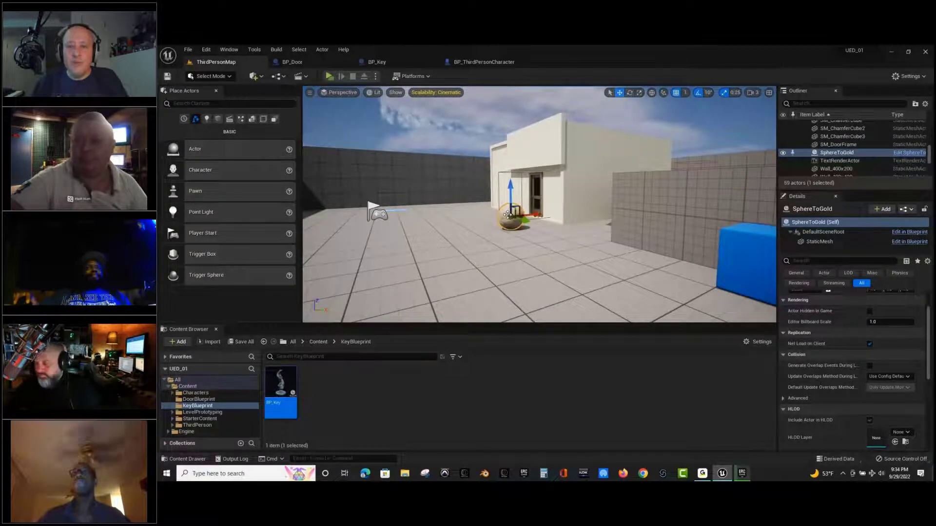